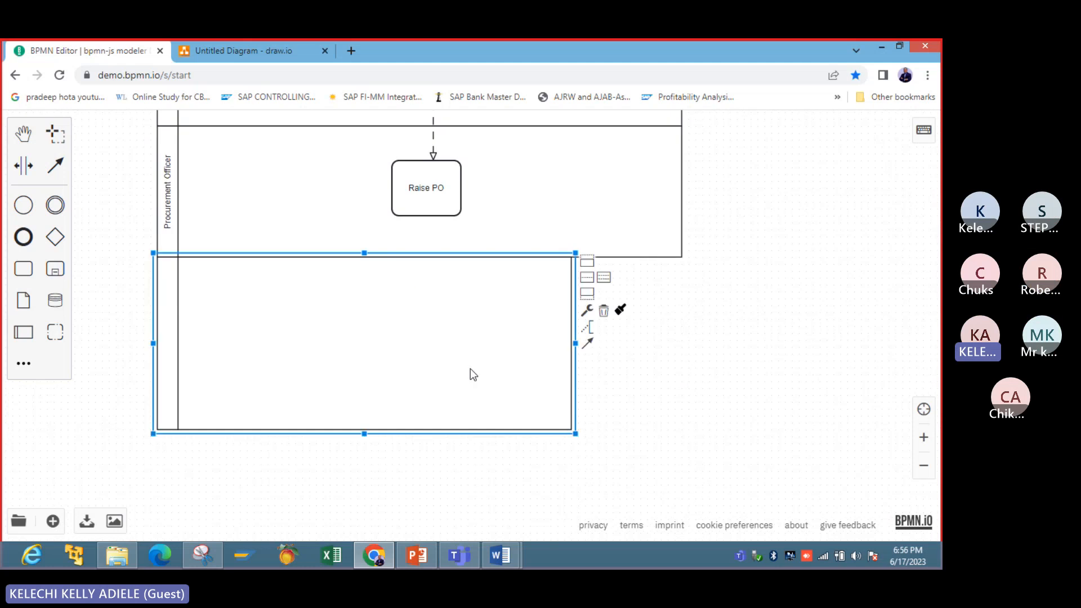
- Shorten the empty pool below Procurement Officer, widen it to match the pool above, and name it Warehouse Officer
drag(365, 432, 365, 399)
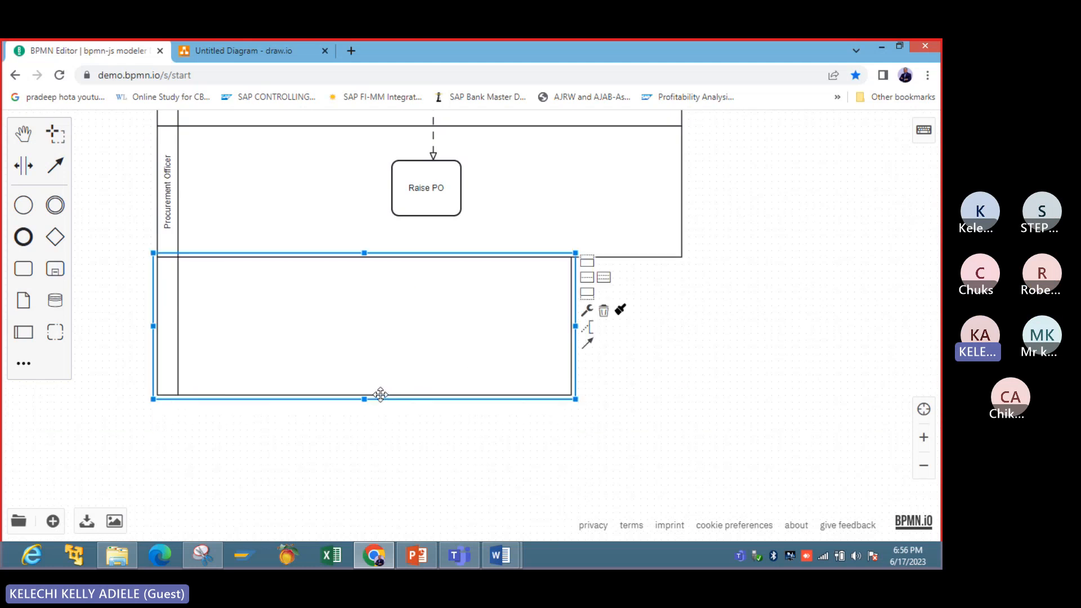
drag(572, 328, 686, 326)
double_click(170, 320)
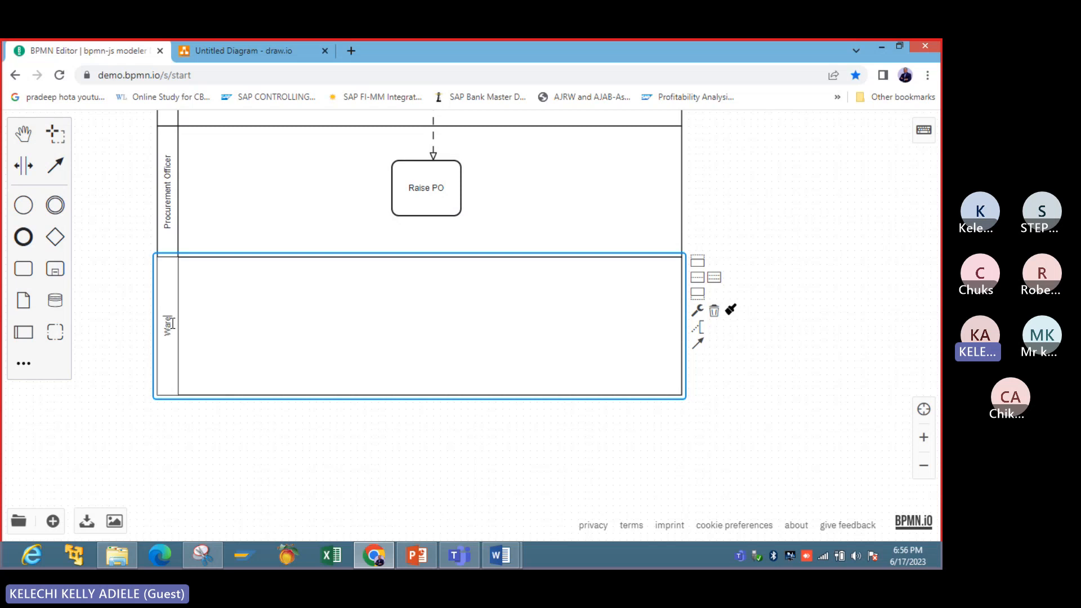
text(ehouse)
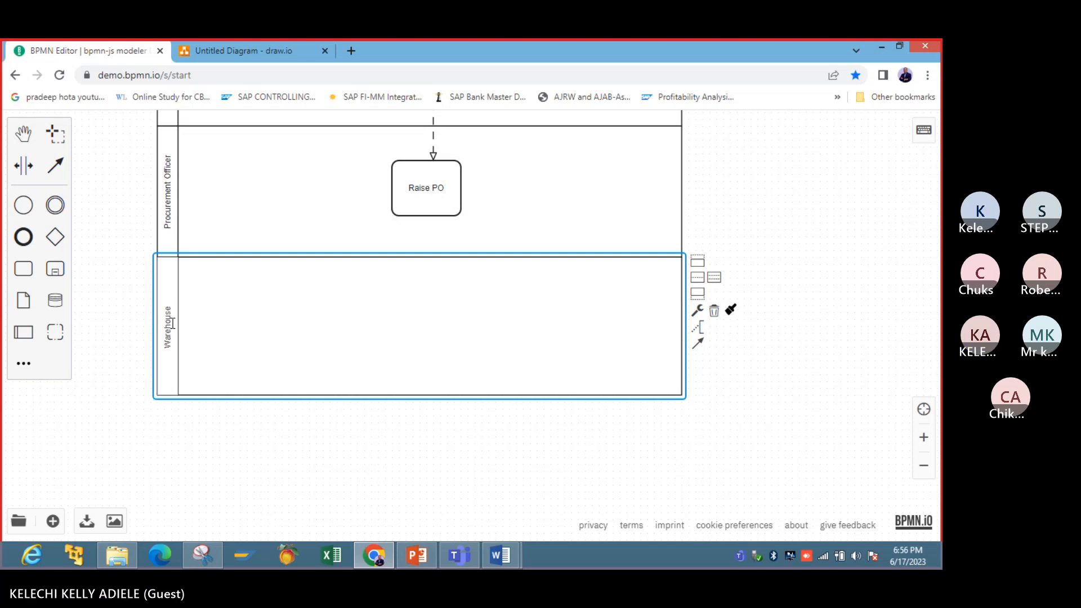
text( Offi)
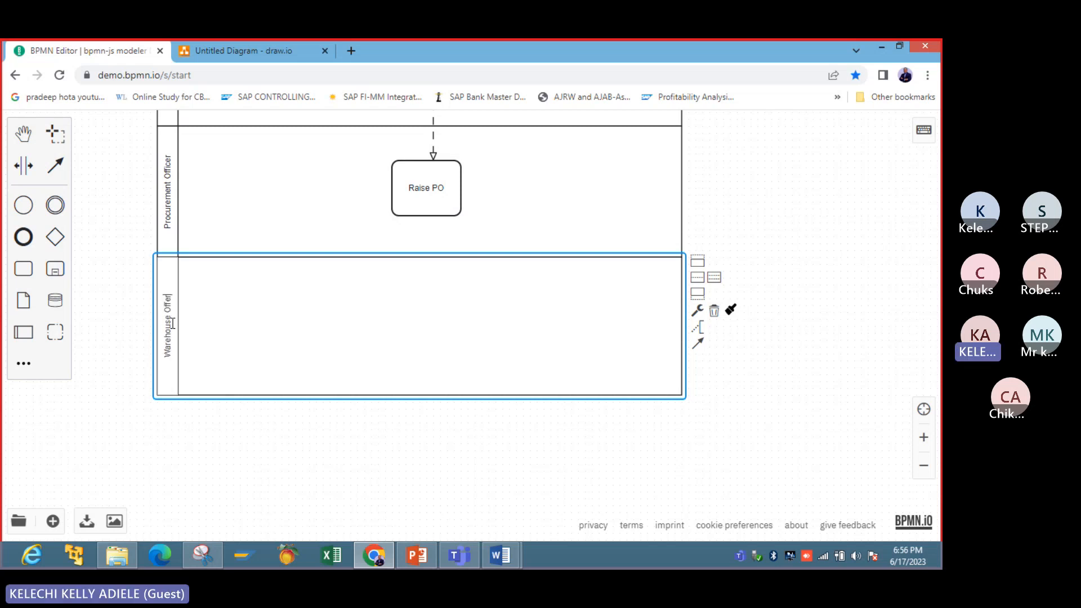
key(BackSpace)
key(BackSpace)
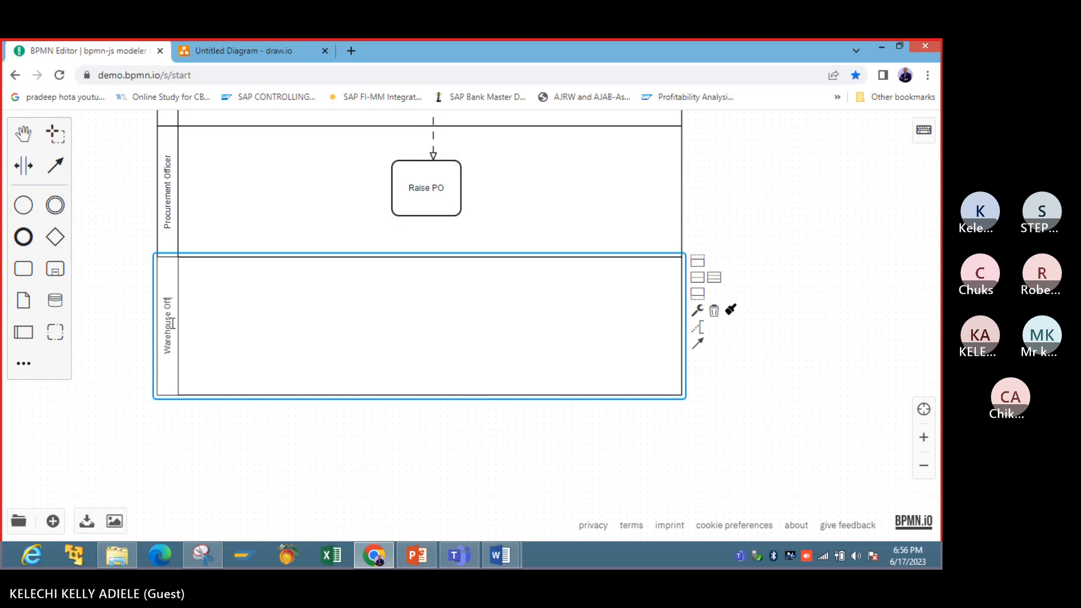
text(icer)
click(355, 298)
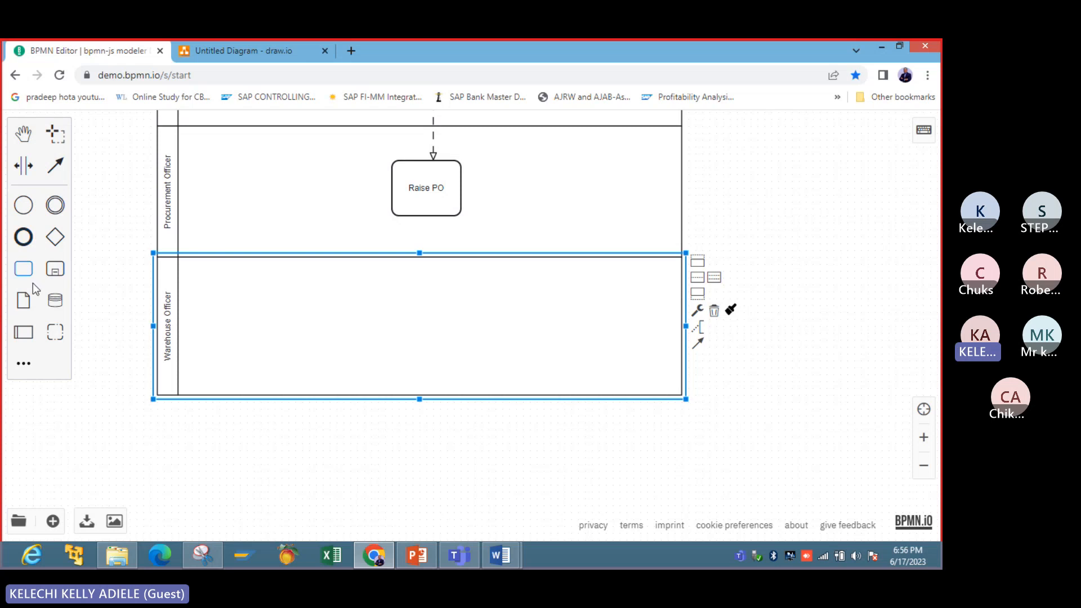
- Add a task in the Warehouse Officer pool below Raise PO and connect Raise PO to it with a message flow
drag(26, 272, 431, 320)
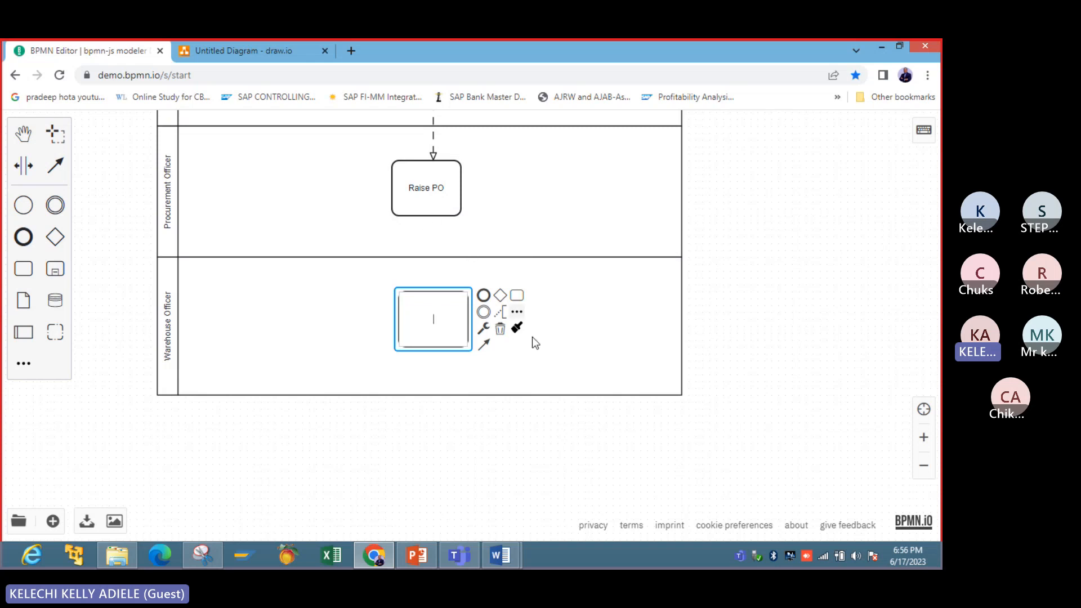
click(484, 345)
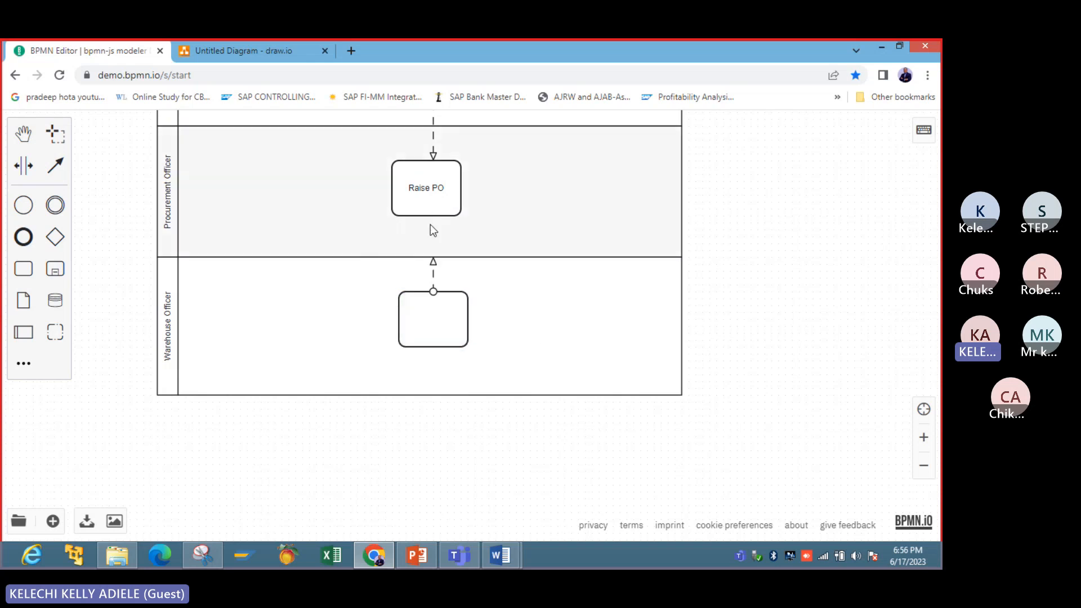
click(531, 343)
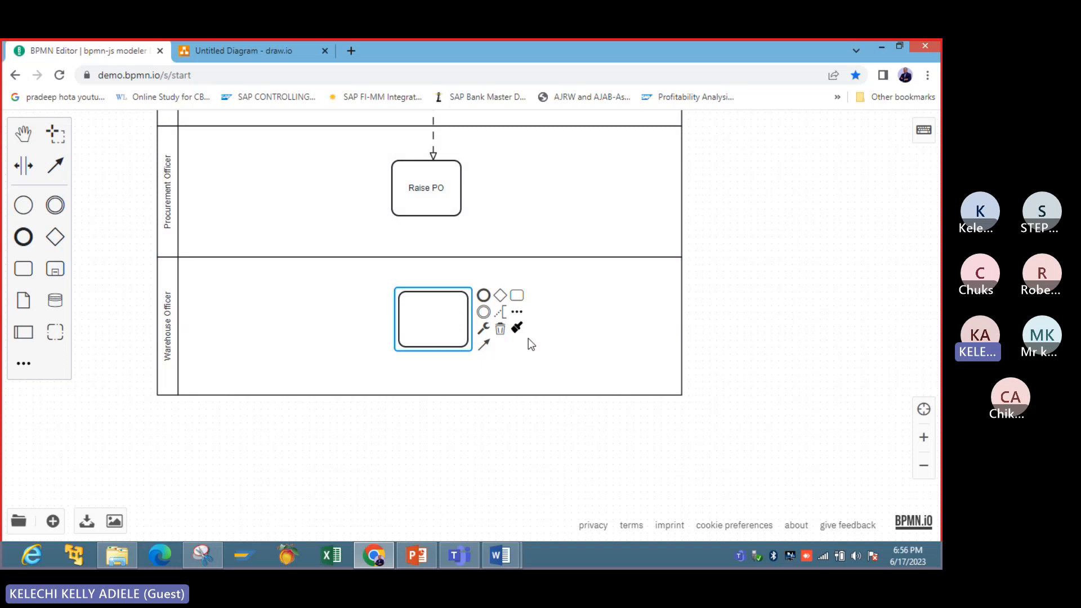
click(426, 197)
click(474, 216)
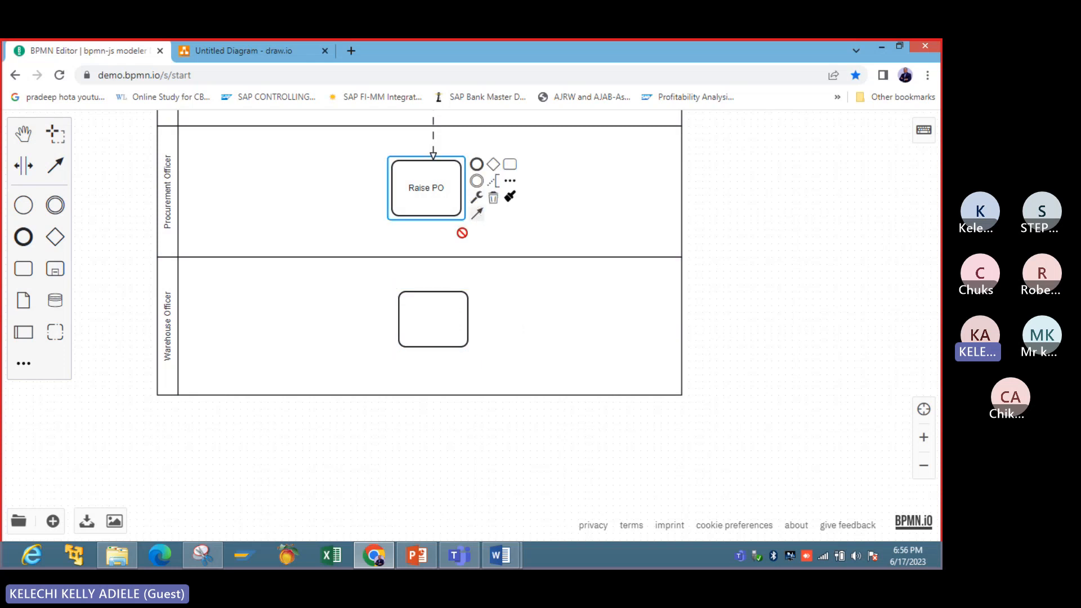
click(424, 296)
- Name the new task in the Warehouse Officer pool Goods Receipt
click(449, 337)
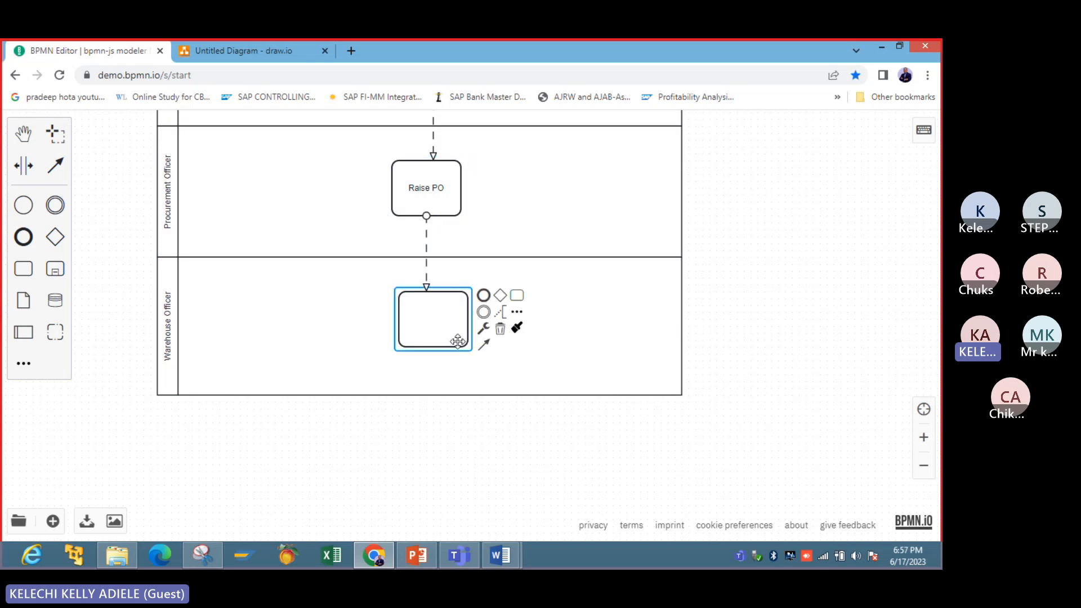
double_click(448, 336)
text(Goods Rec)
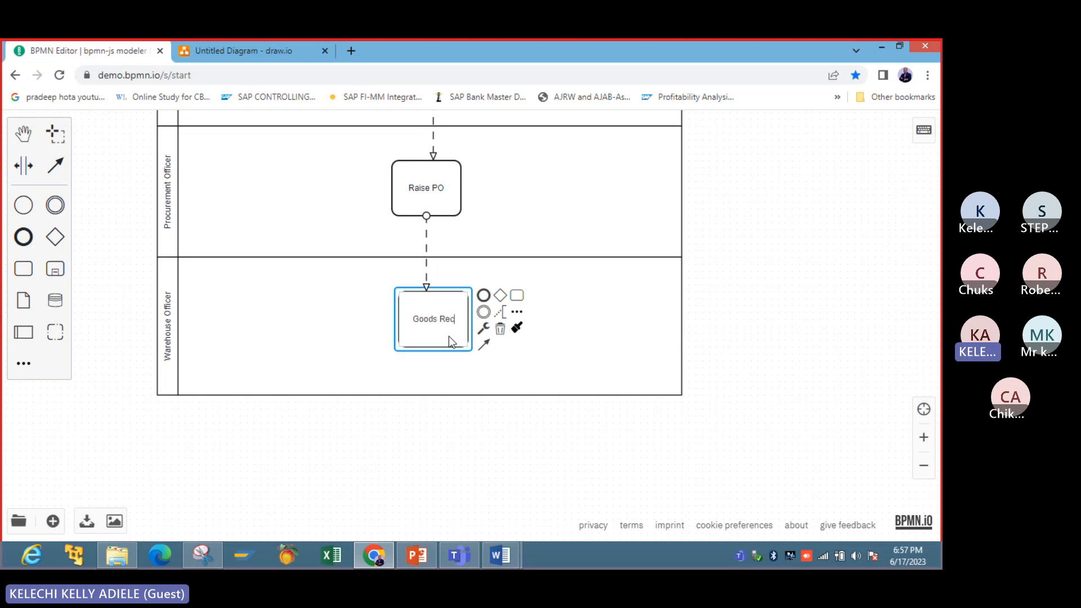
text(eipt)
click(496, 449)
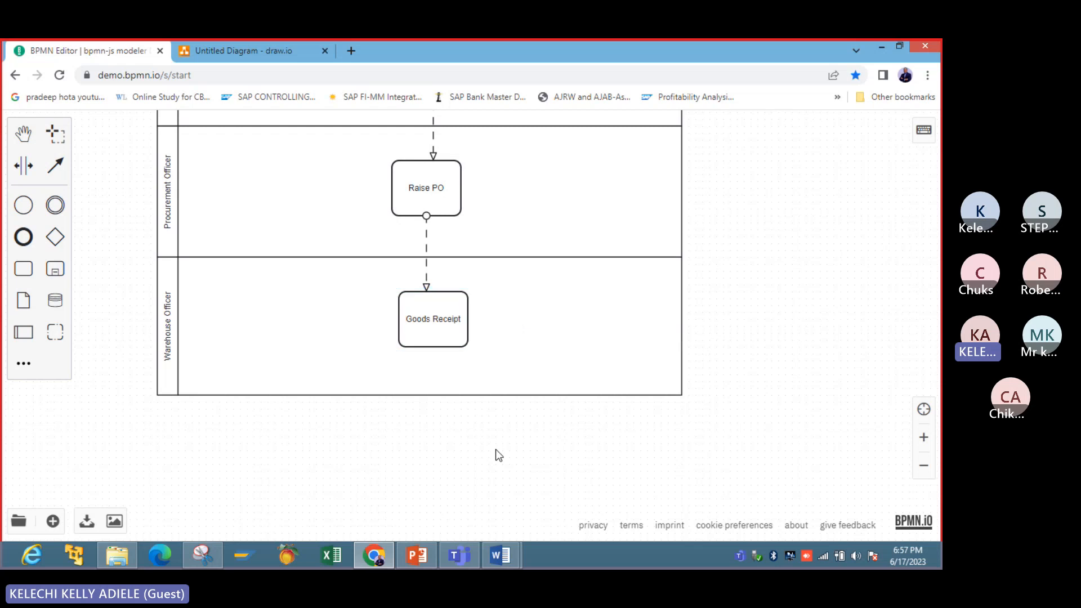
- Add an empty pool directly beneath the Warehouse Officer pool, with their left edges aligned
click(33, 340)
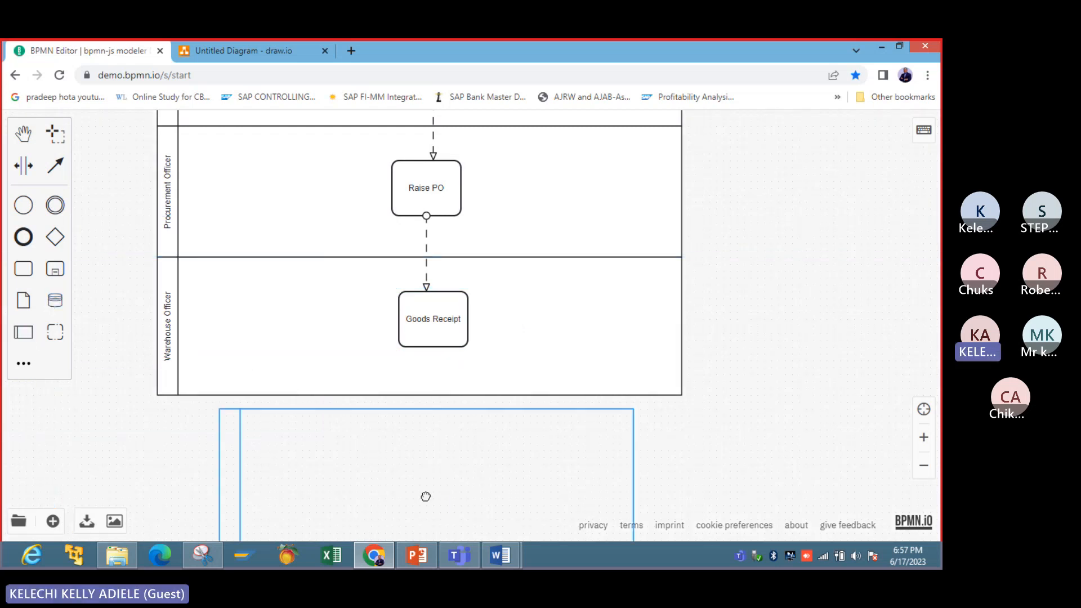
click(367, 482)
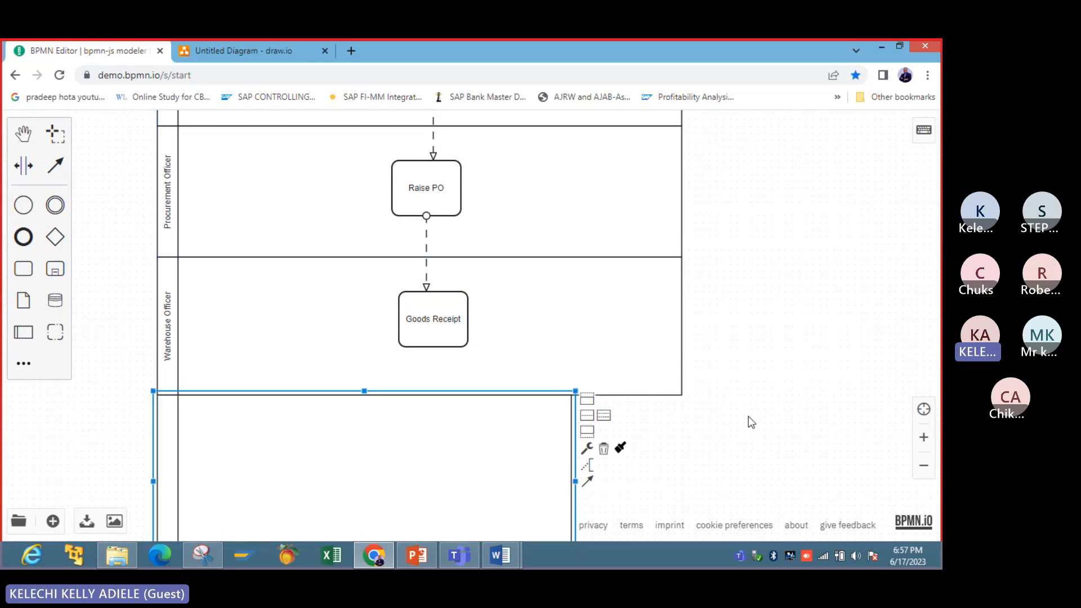
drag(751, 423, 773, 311)
click(452, 425)
click(449, 439)
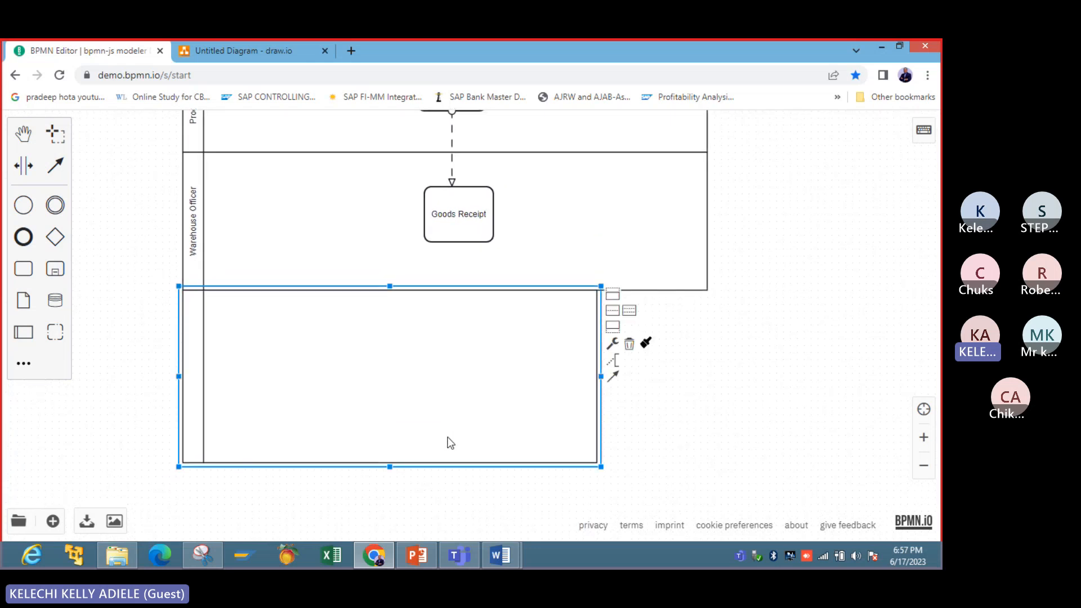
- Reduce the height of the empty pool and widen it to match the Warehouse Officer pool
drag(397, 464, 417, 426)
double_click(192, 329)
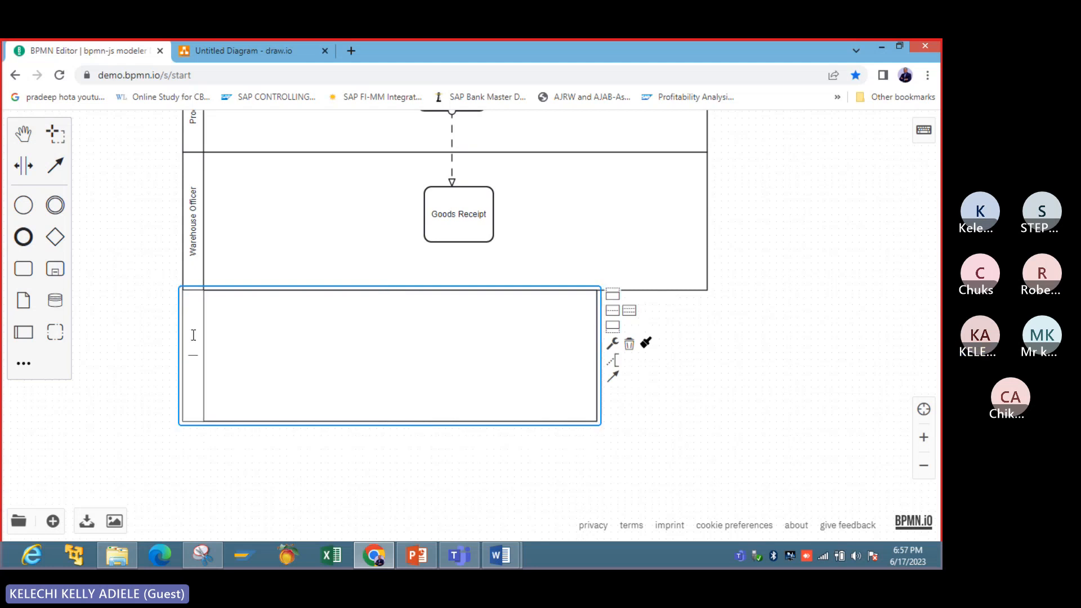
click(581, 365)
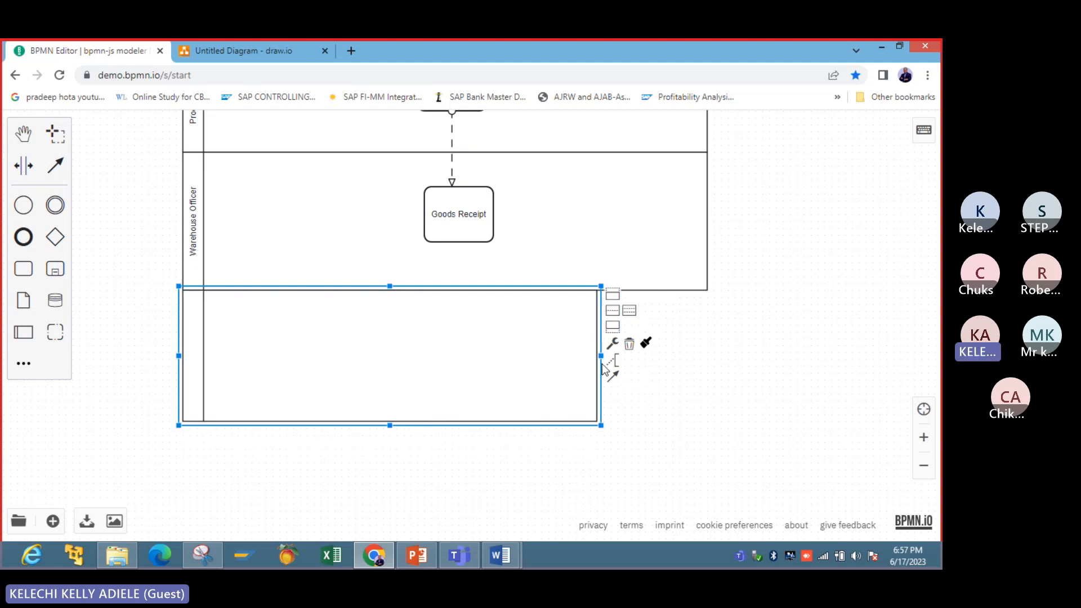
drag(601, 356, 707, 350)
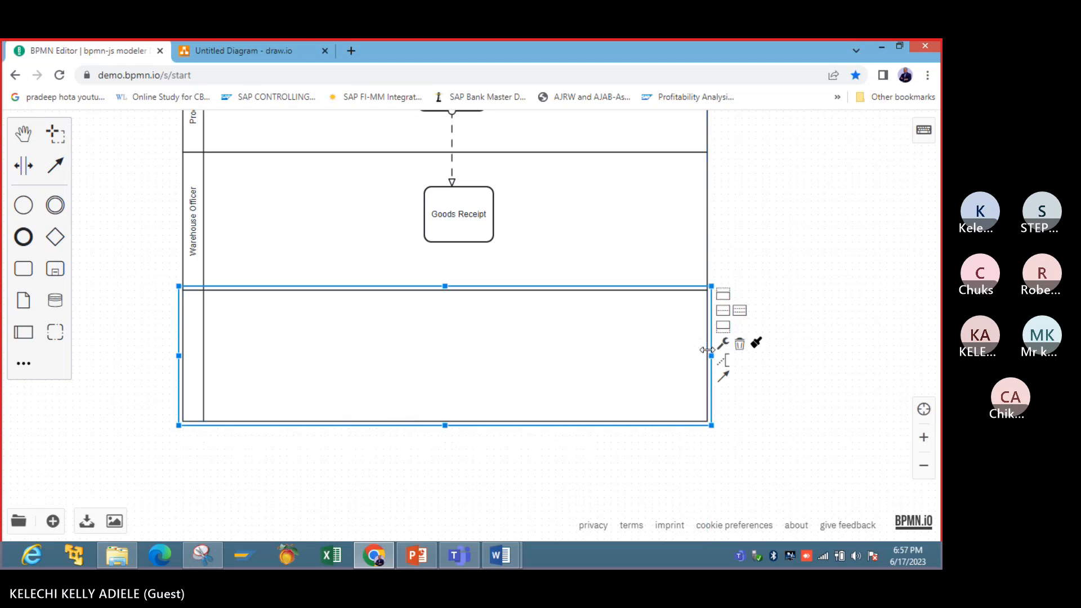
click(315, 354)
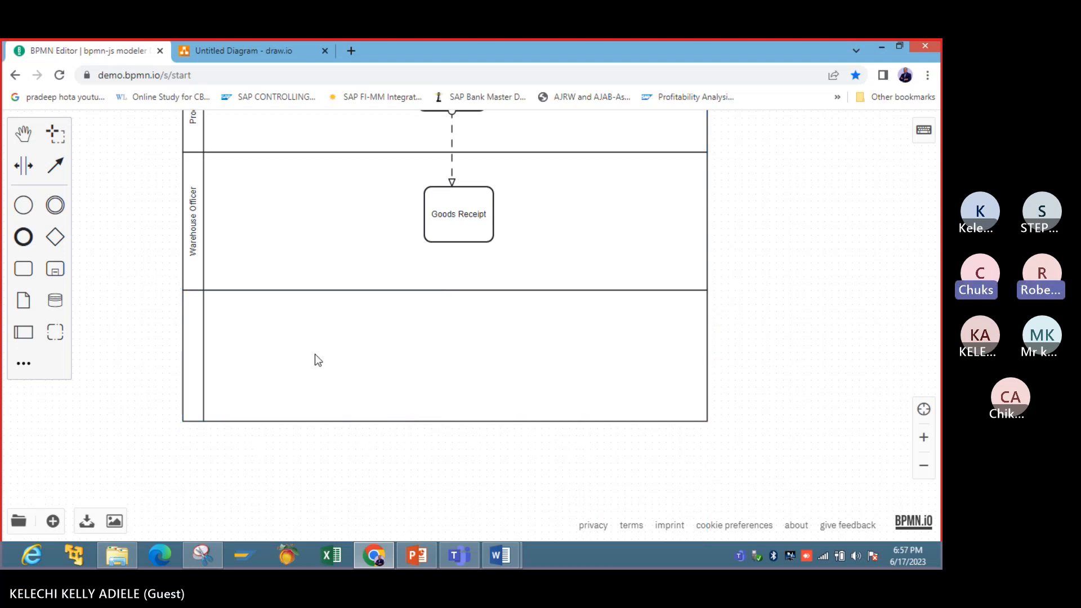
- Name the empty pool below Warehouse Officer AR Officer
double_click(195, 359)
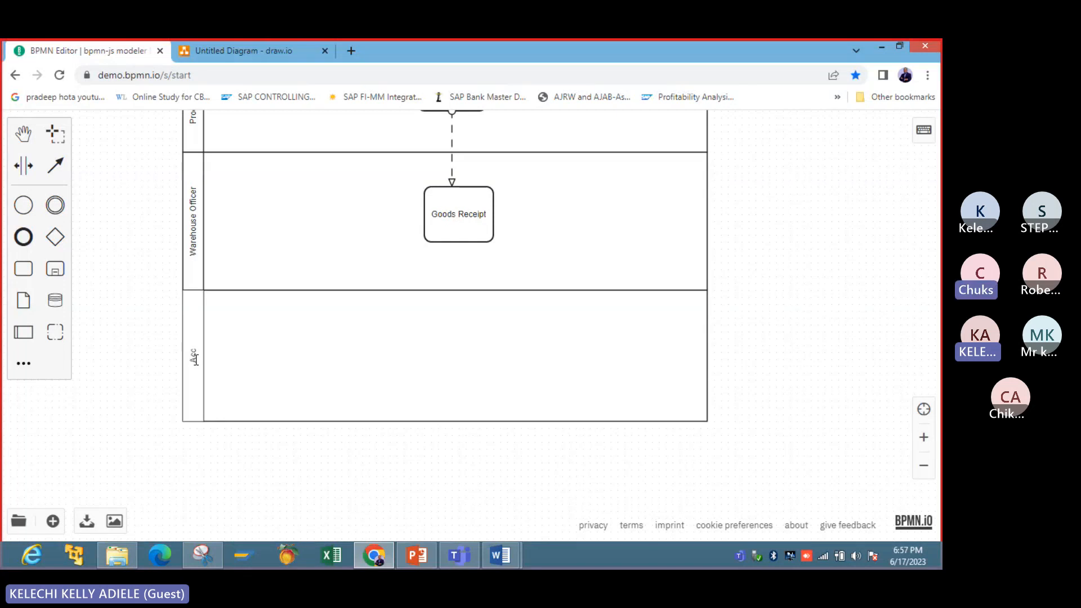
key(BackSpace)
key(BackSpace)
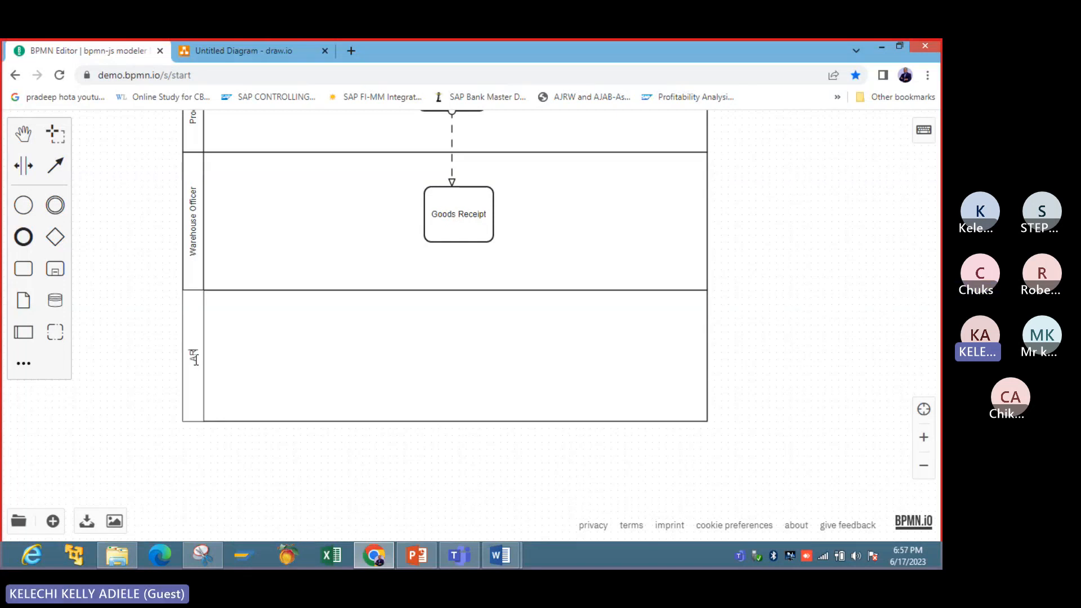
text(AR Officer)
key(Return)
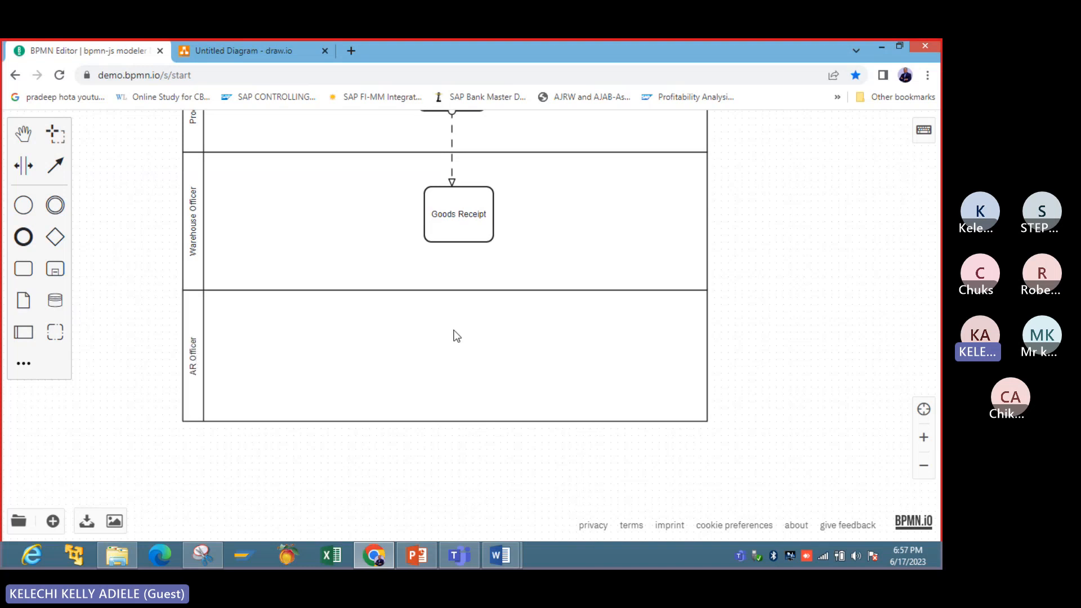
- Add a task toward the right of the AR Officer pool and connect Goods Receipt to it with a message flow
drag(23, 268, 562, 339)
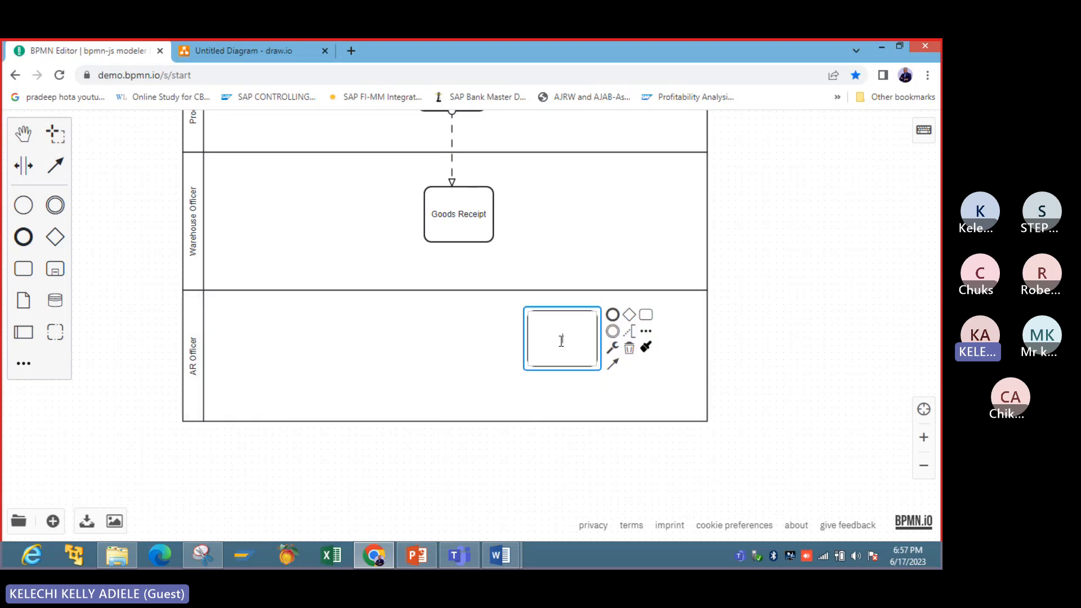
click(470, 219)
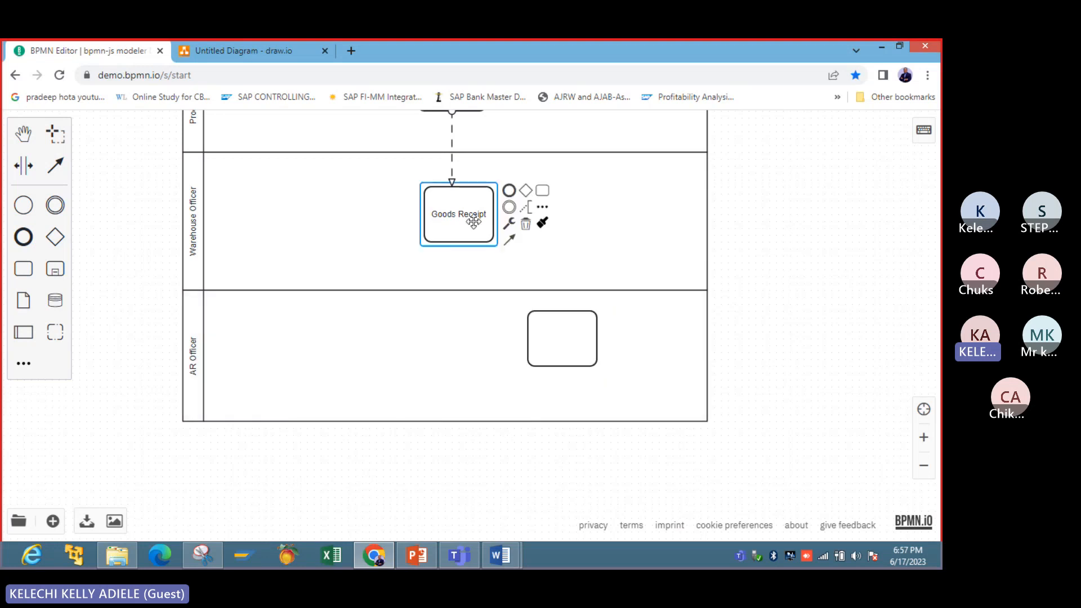
click(506, 240)
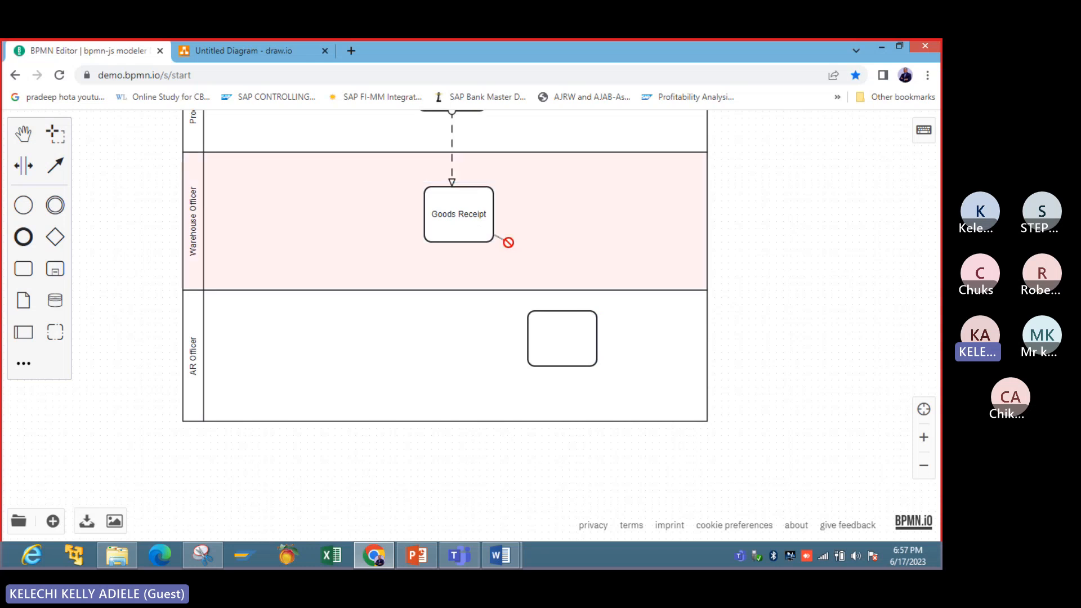
click(507, 243)
click(513, 268)
click(485, 239)
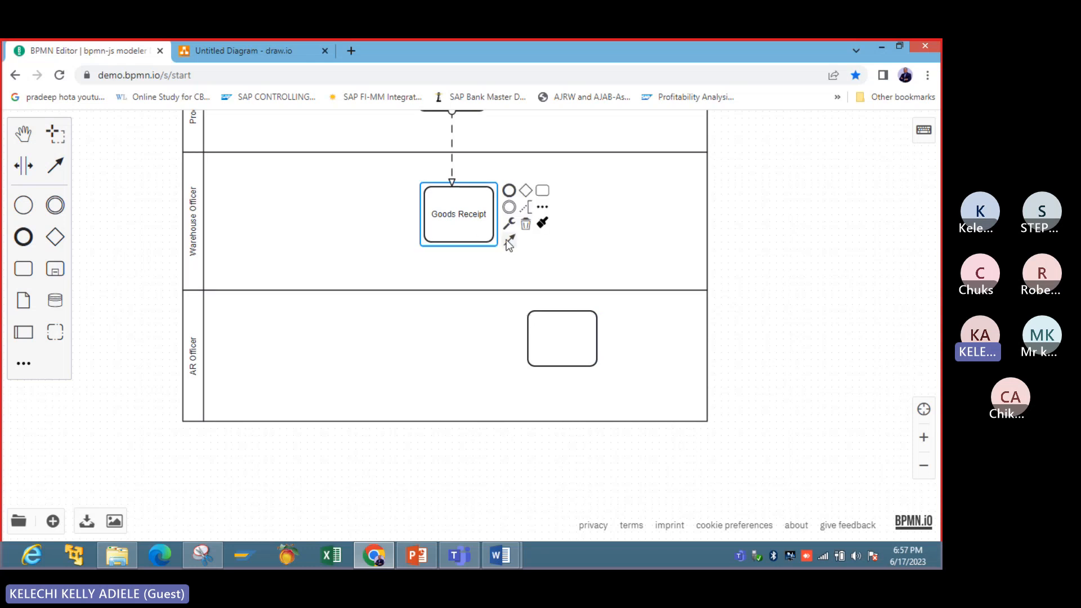
drag(509, 240, 573, 309)
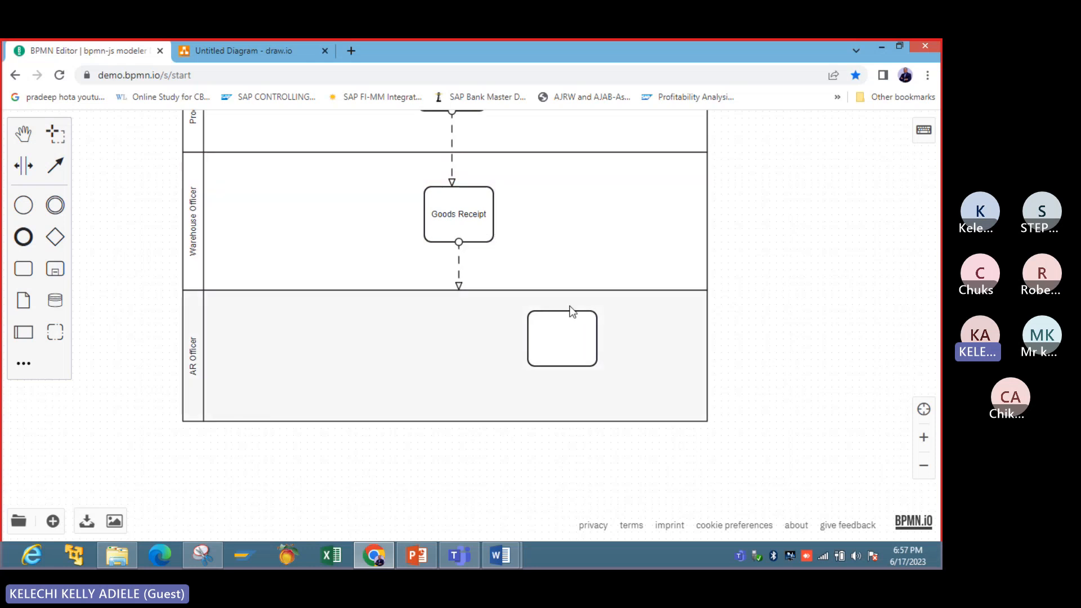
- Name the new task in the AR Officer pool Invoice Receipt
double_click(563, 336)
text(In)
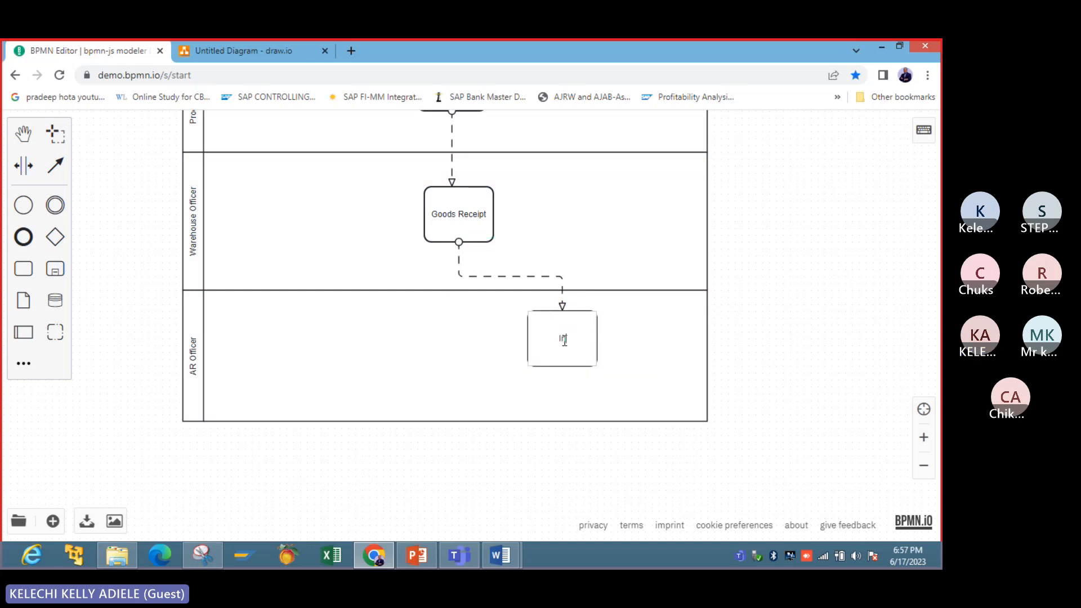
text(voice Receipt)
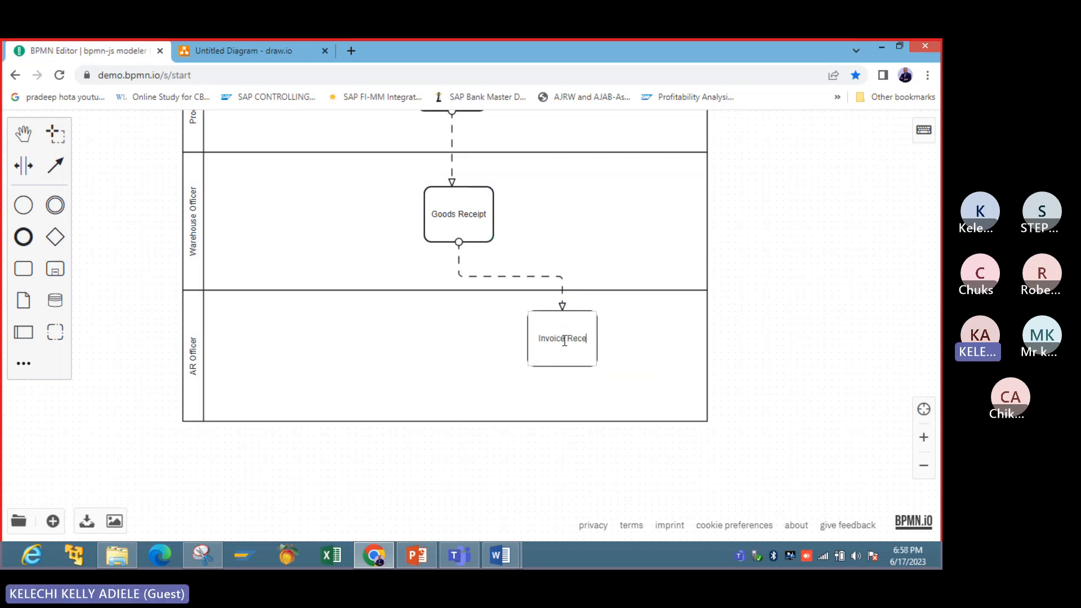
click(522, 483)
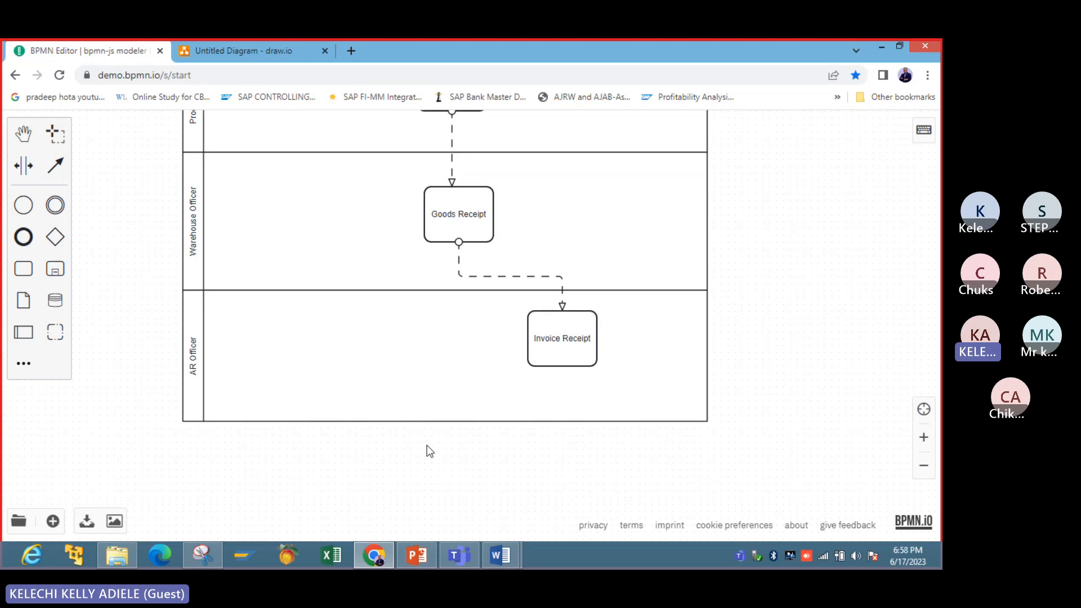
- Add an empty pool directly beneath the AR Officer pool, with their left edges aligned
click(23, 268)
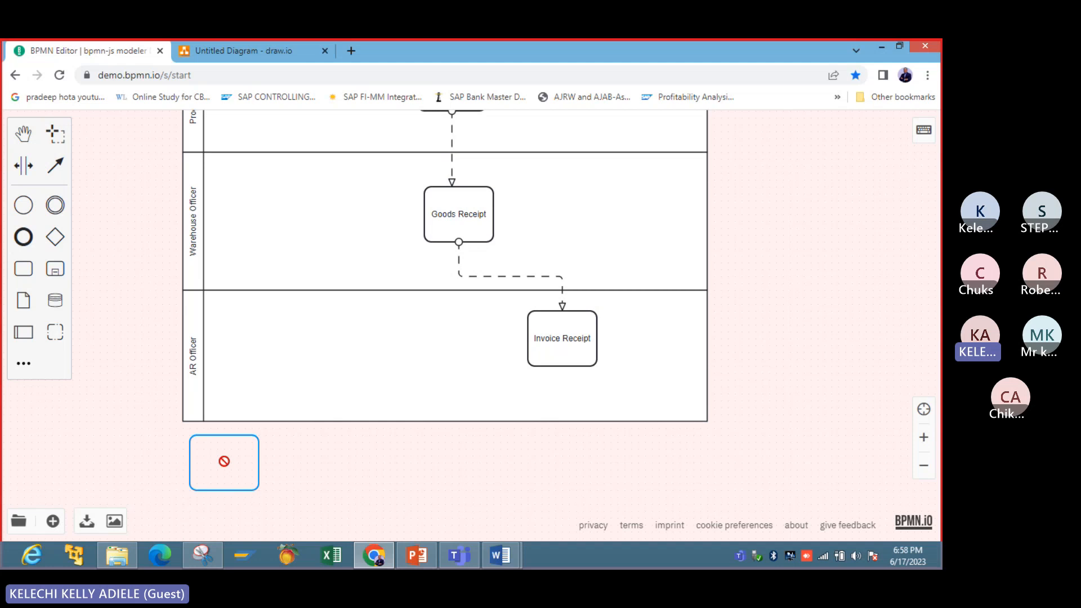
click(224, 463)
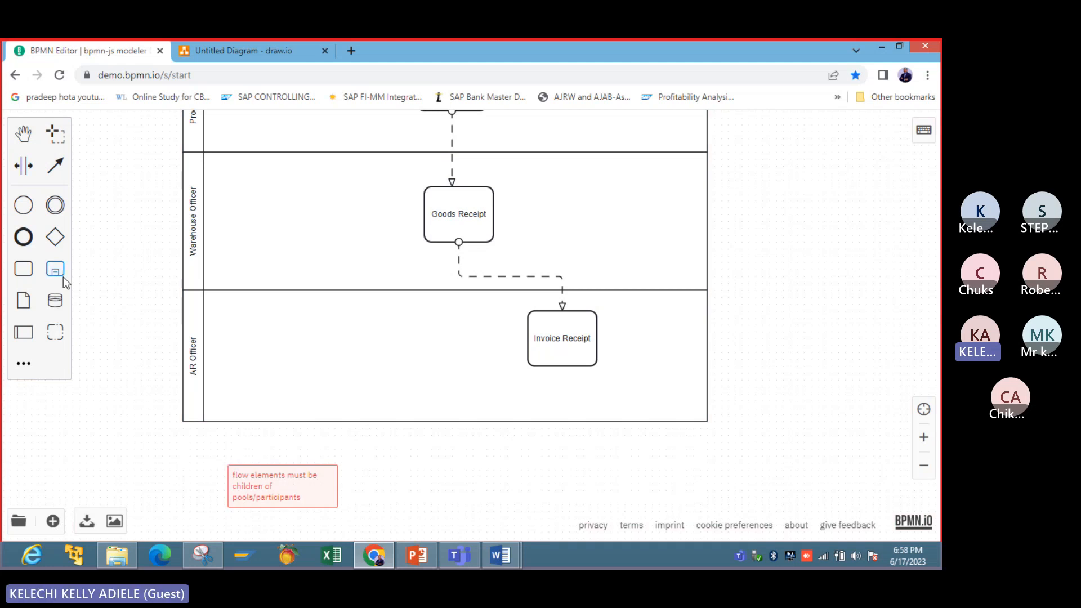
click(23, 332)
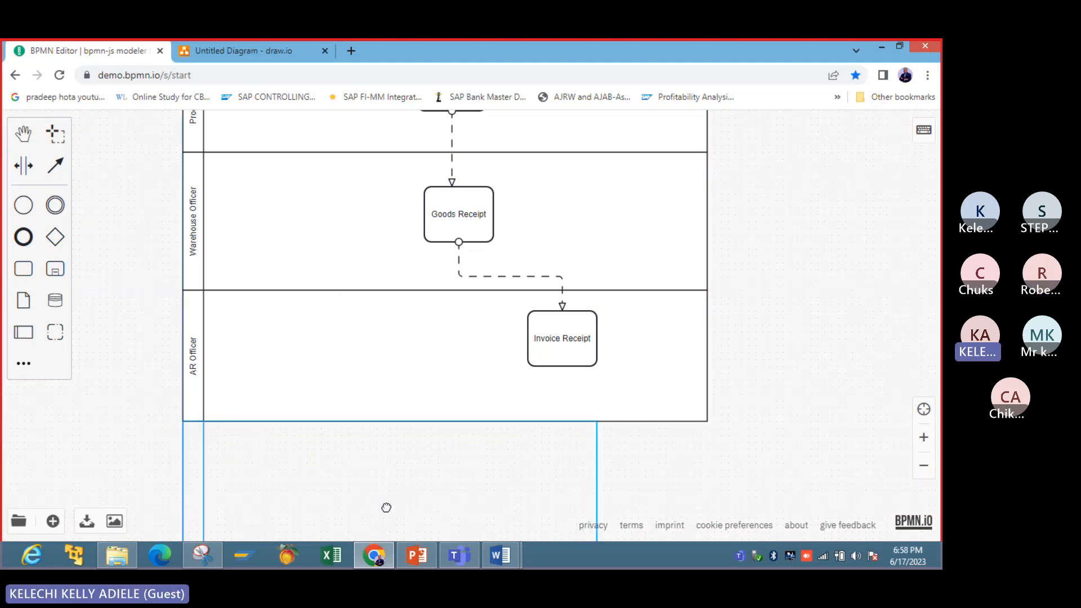
click(386, 507)
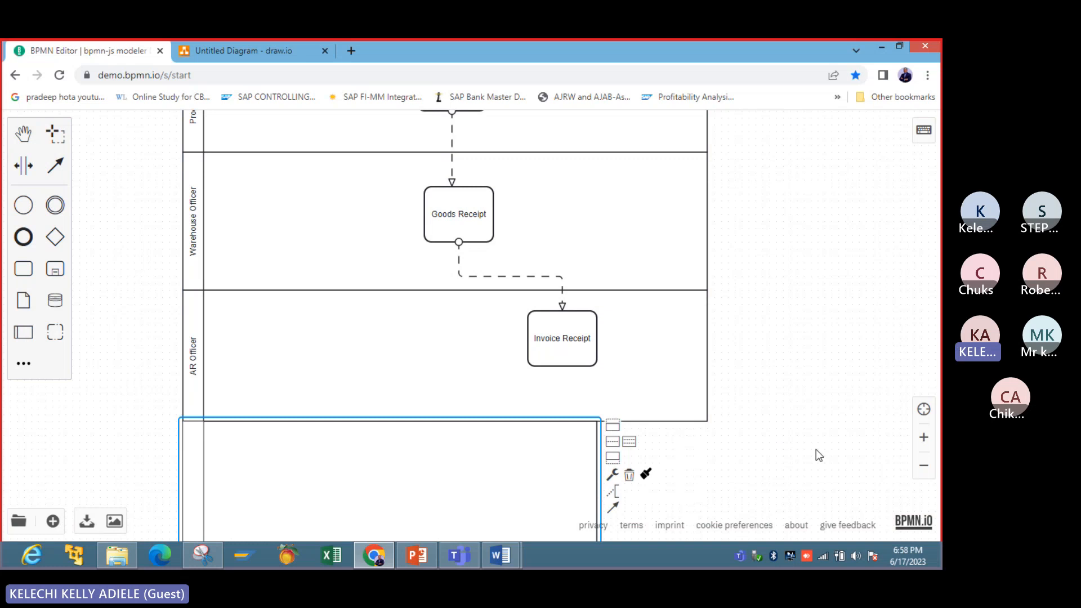
click(924, 468)
click(924, 468)
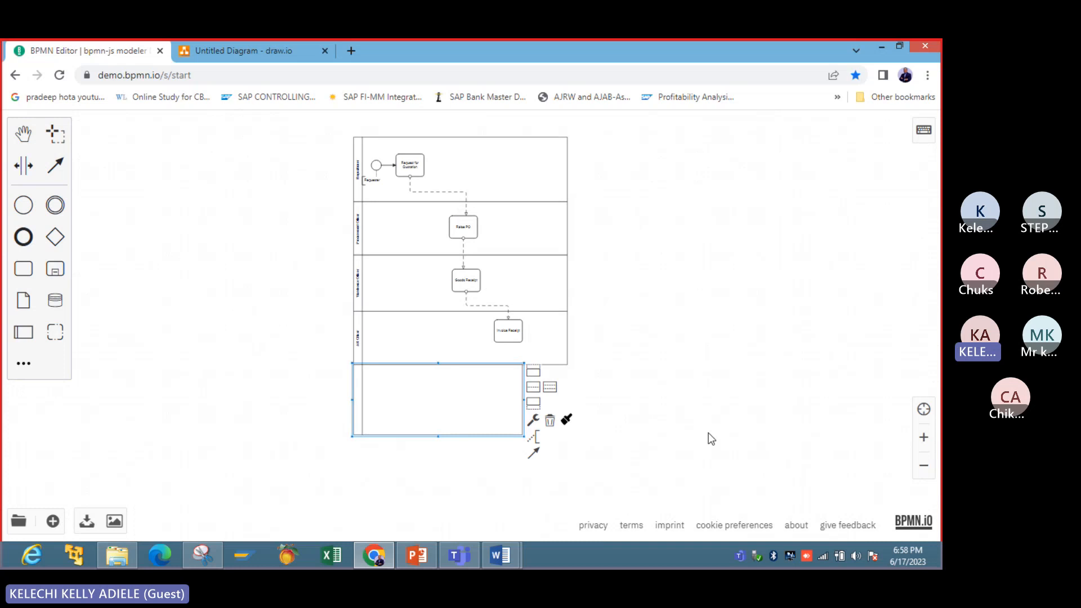
- Widen the empty pool beneath AR Officer to roughly match the pools above and name it AP Officer
click(924, 437)
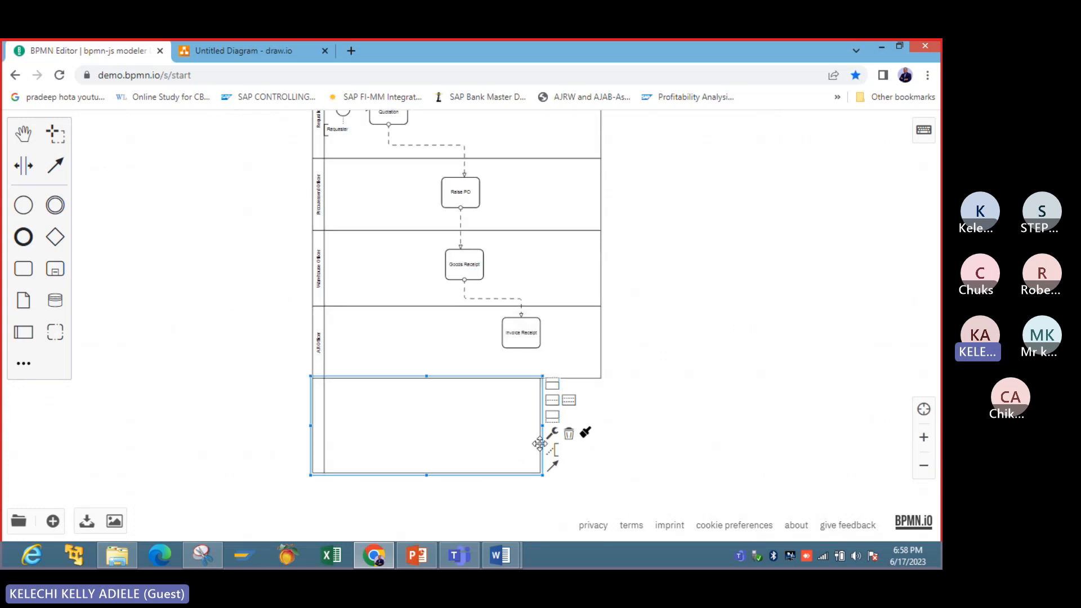
drag(542, 429, 608, 436)
click(685, 427)
double_click(322, 414)
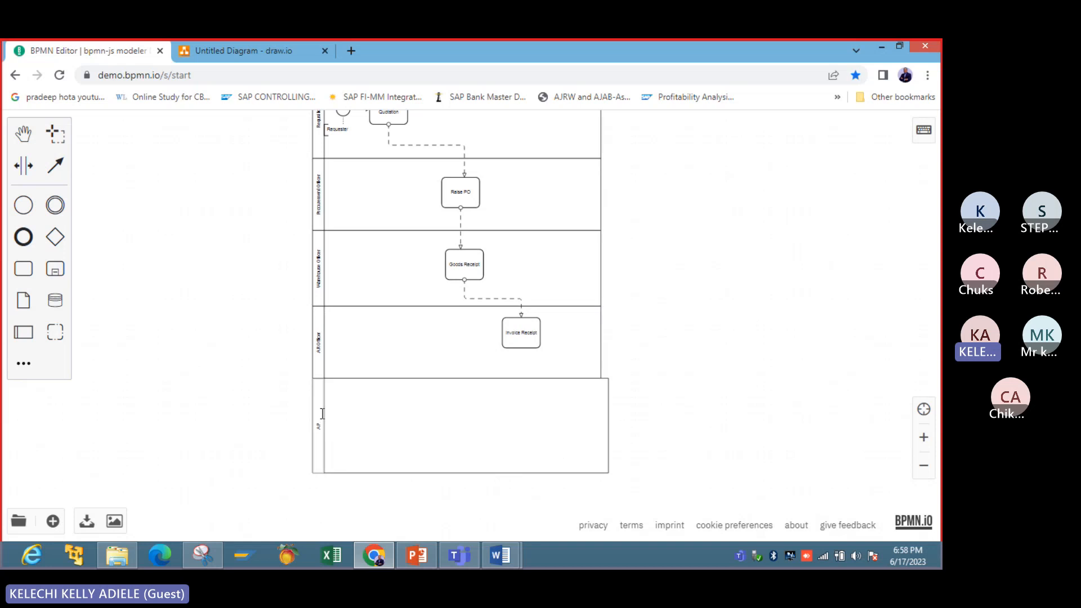
text(AP Officer)
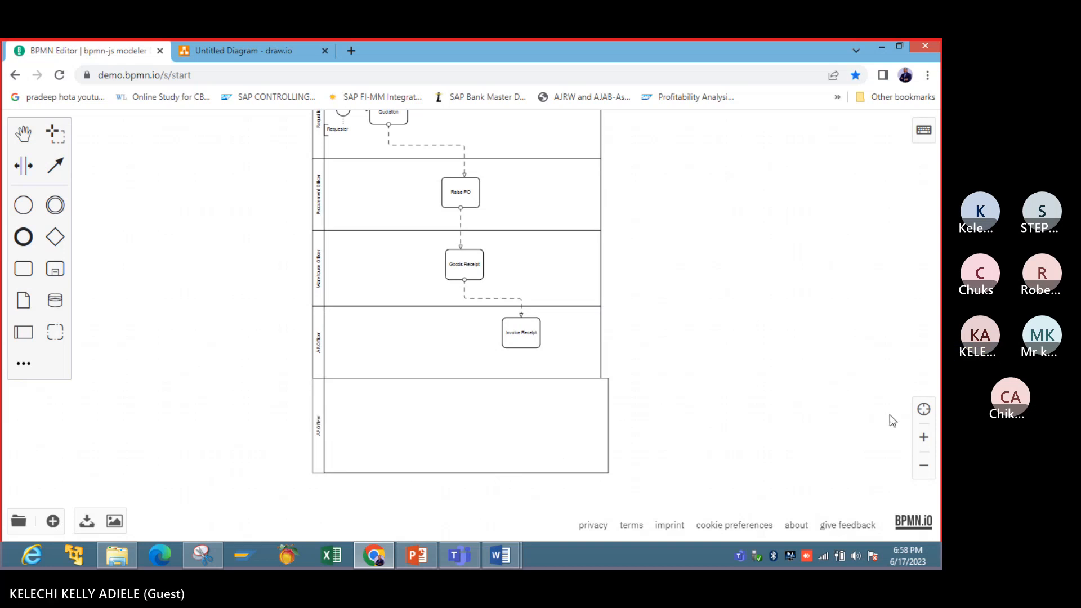
- Narrow the AP Officer pool slightly so its right edge lines up with the pools above
click(923, 437)
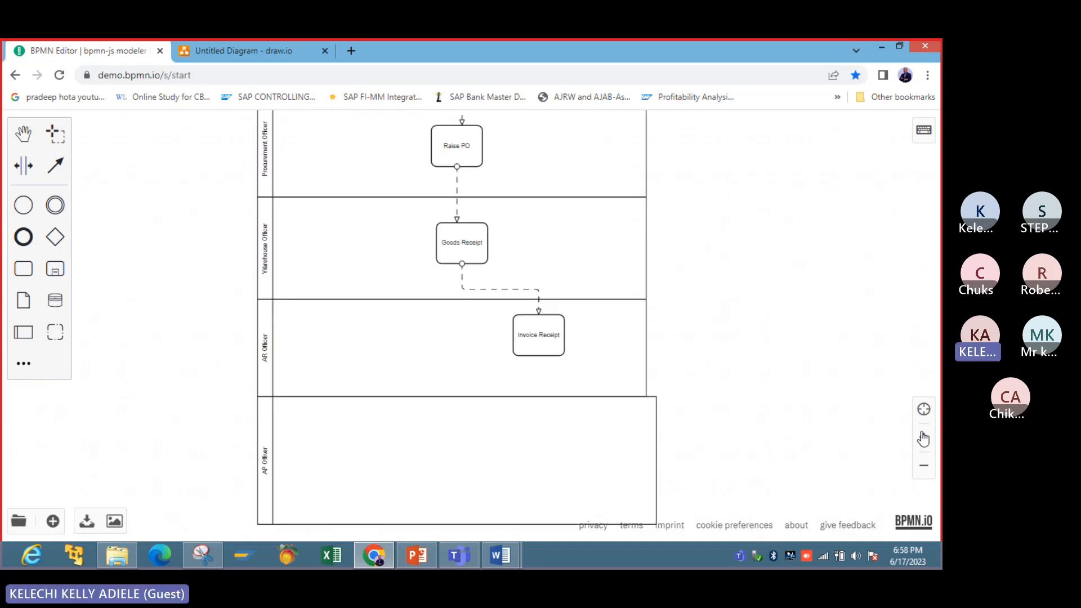
click(535, 460)
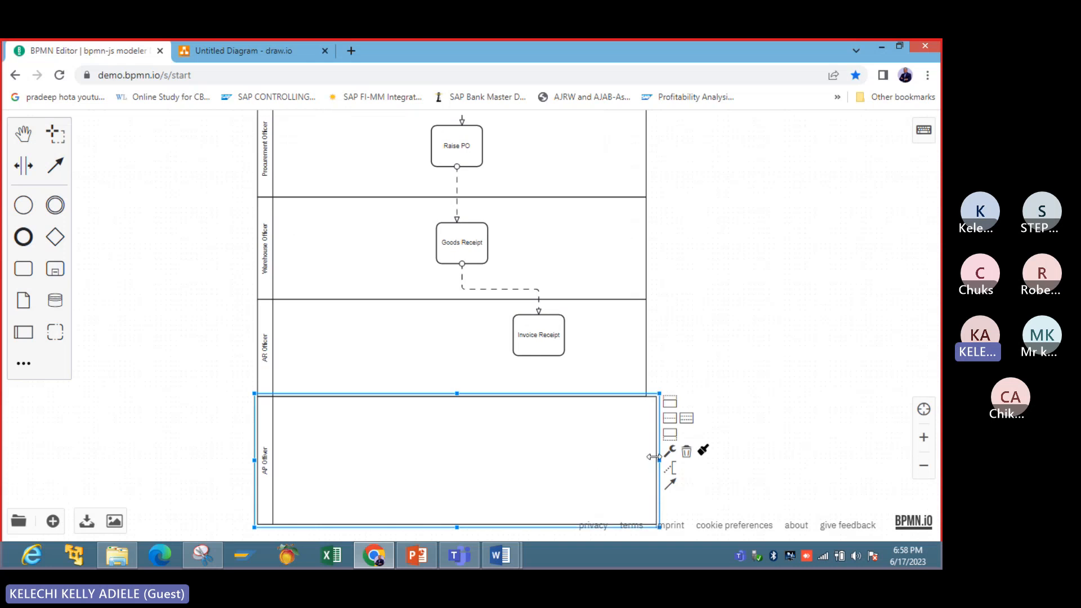
drag(656, 458, 648, 456)
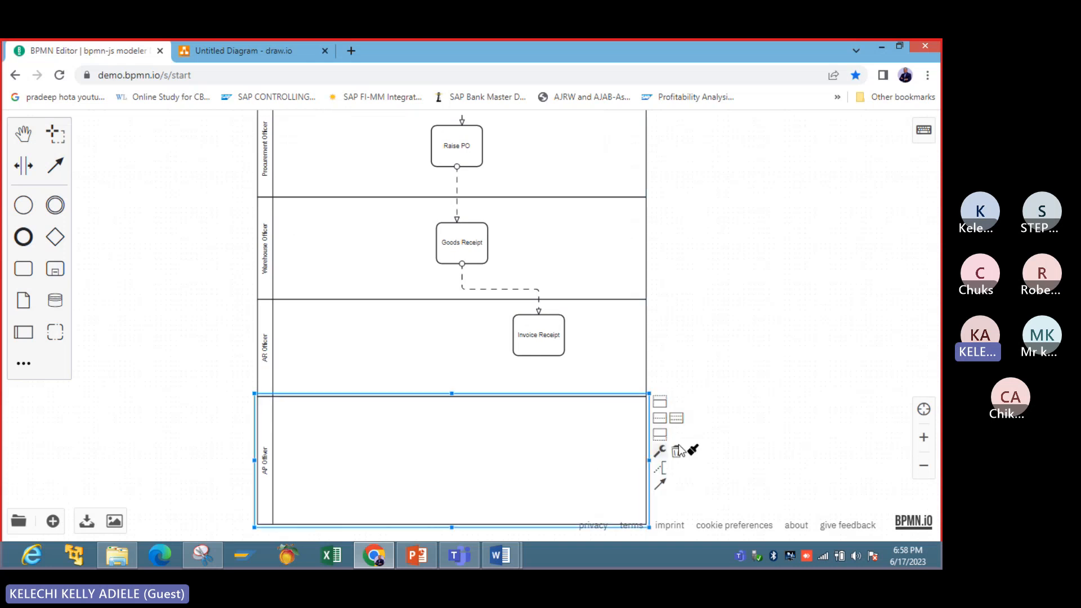
click(749, 427)
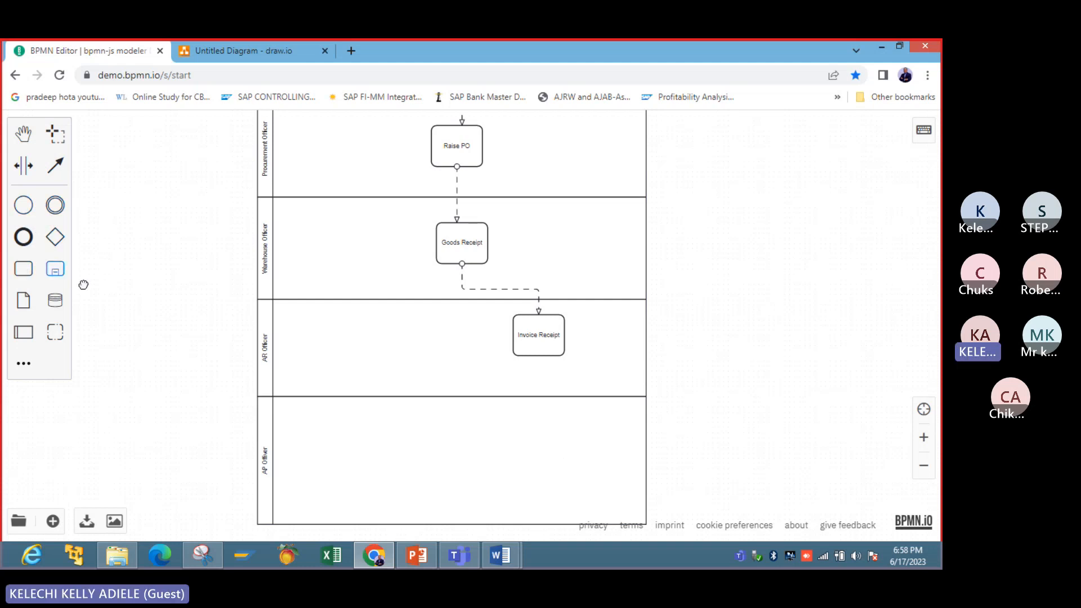
- Add a task below Invoice Receipt in the AP Officer pool and connect Invoice Receipt to it with a message flow
drag(83, 285, 549, 442)
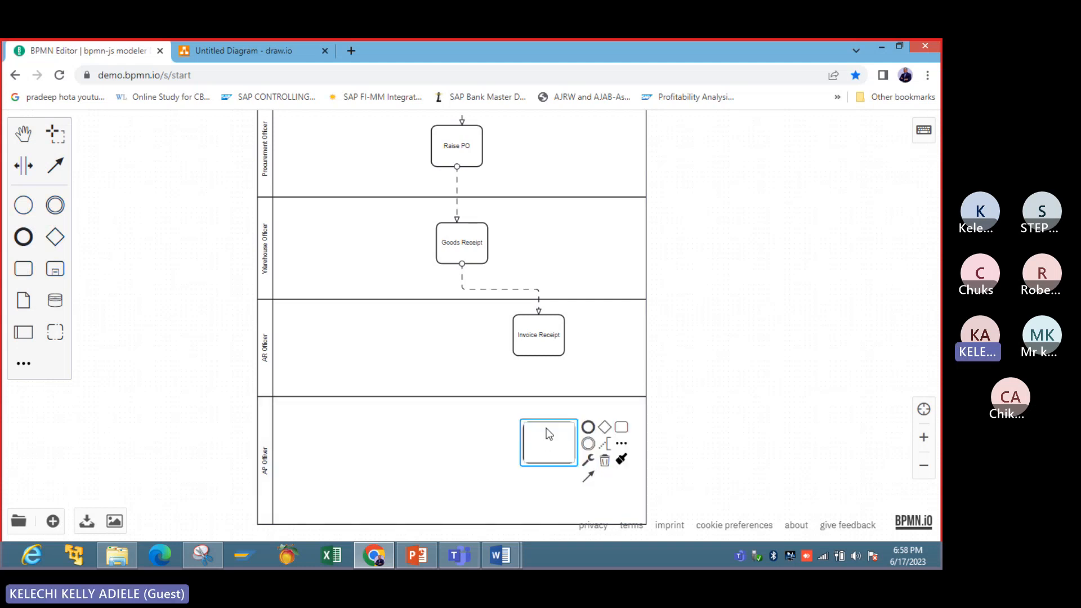
click(542, 333)
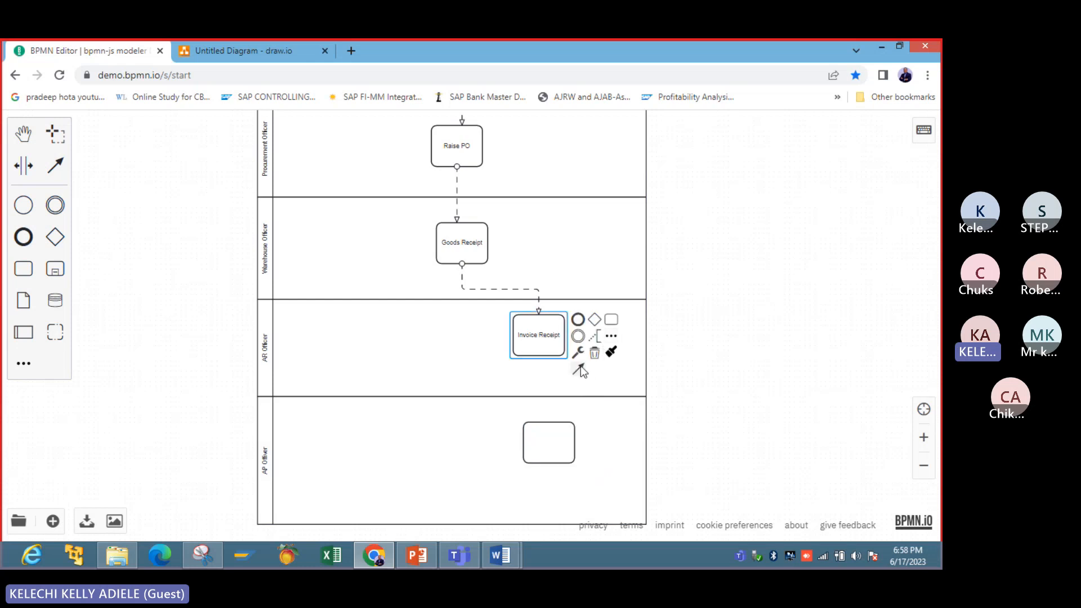
drag(580, 366, 551, 428)
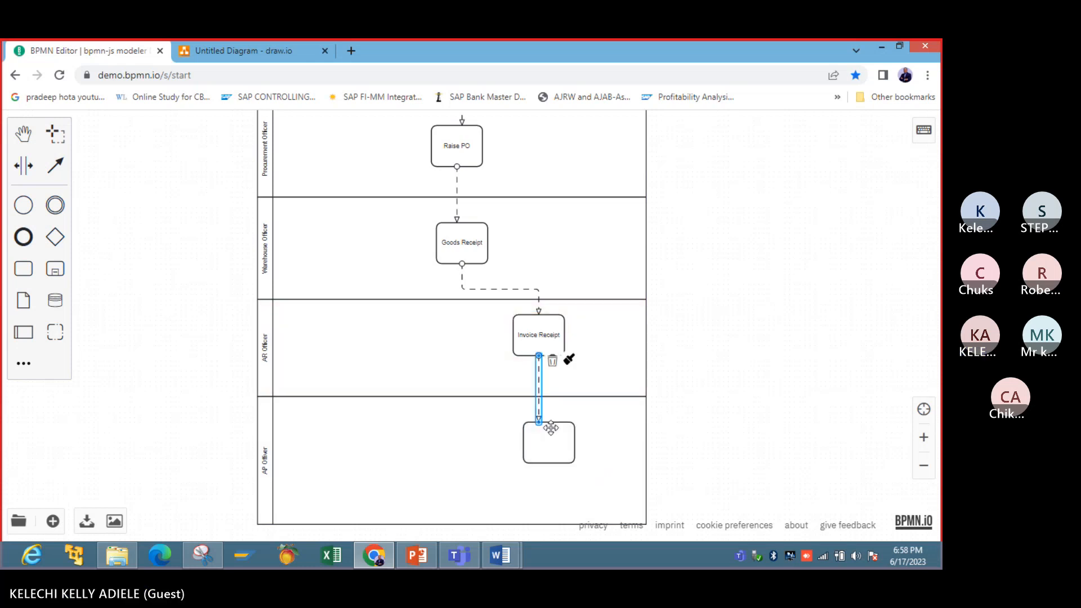
click(744, 396)
- Name the new task in the AP Officer pool Payments
click(541, 450)
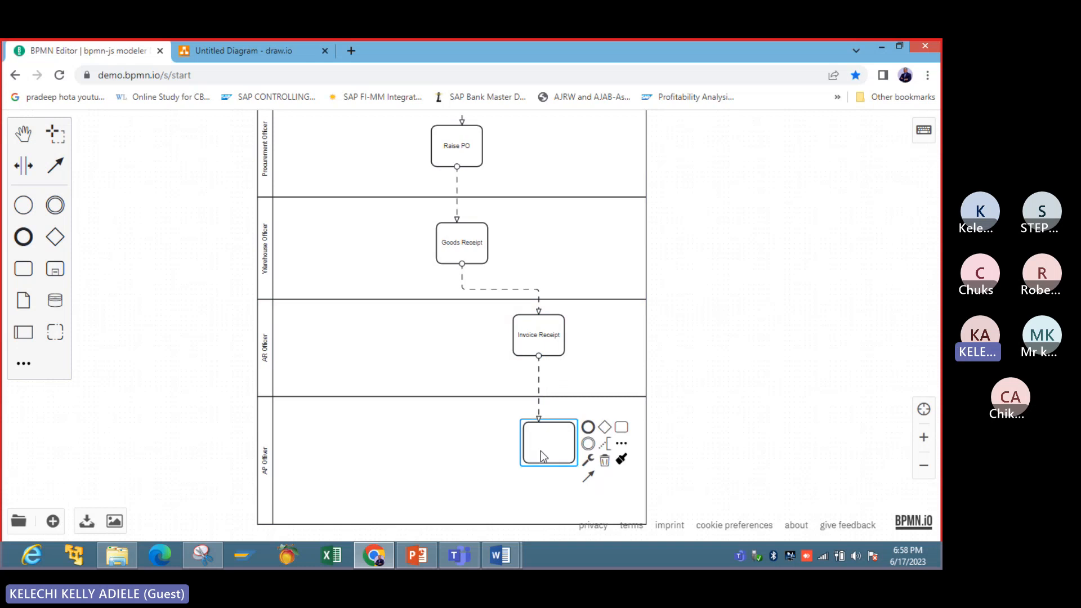
double_click(542, 455)
text(Paym)
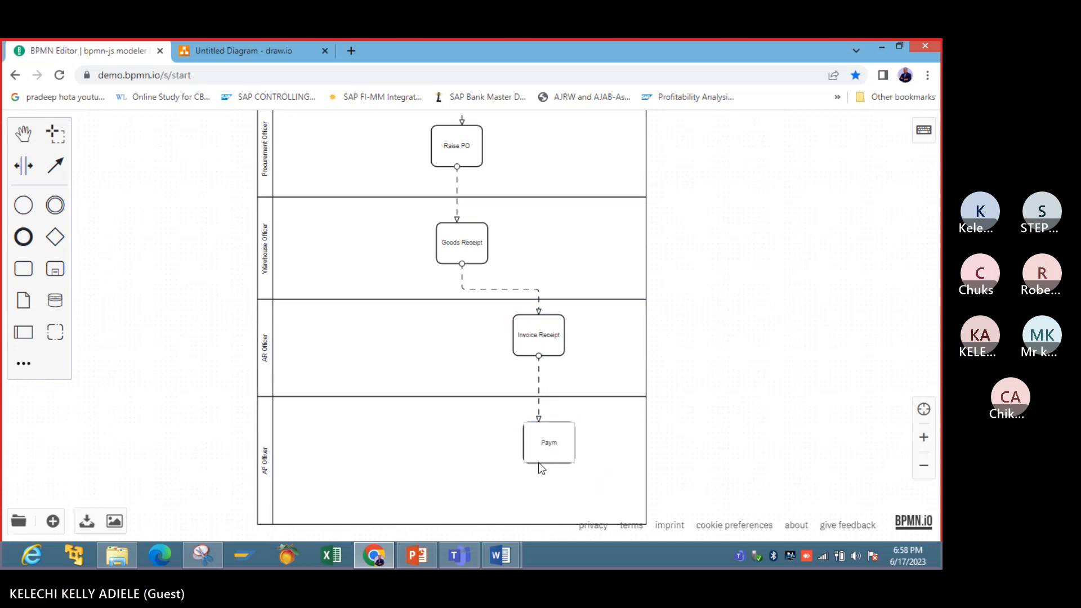
text(ents)
click(748, 407)
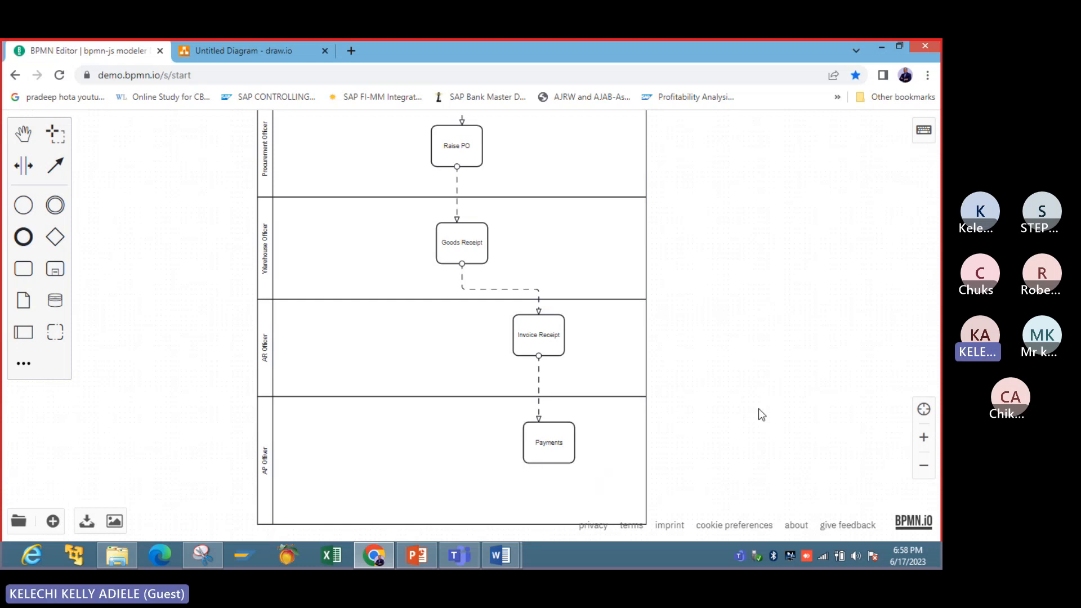
- Append an end event directly below the Payments task, connected to it by a sequence flow
drag(759, 407, 768, 234)
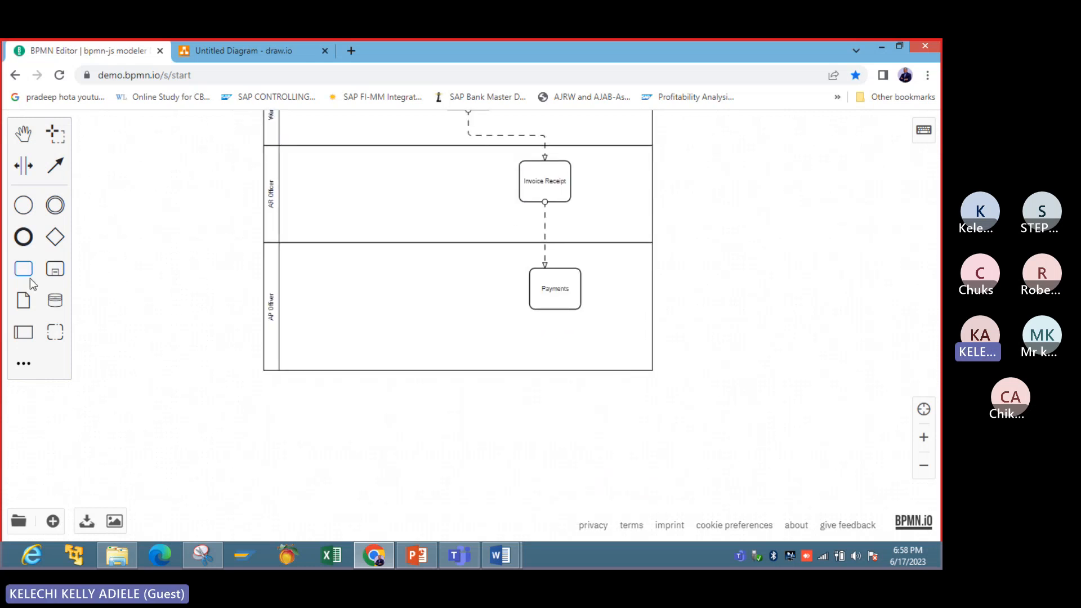
click(582, 288)
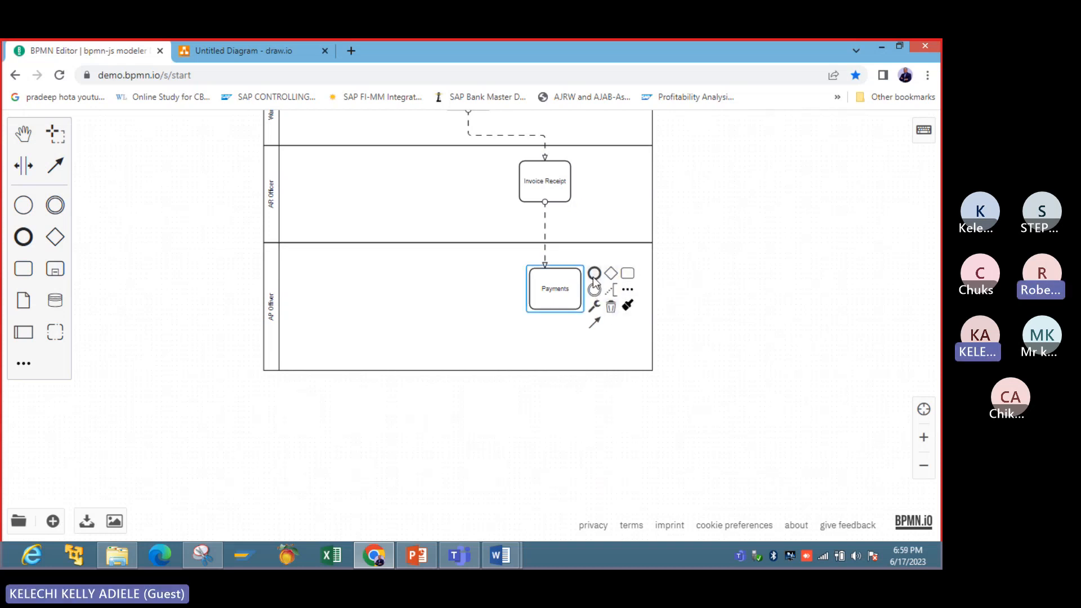
drag(595, 275, 555, 355)
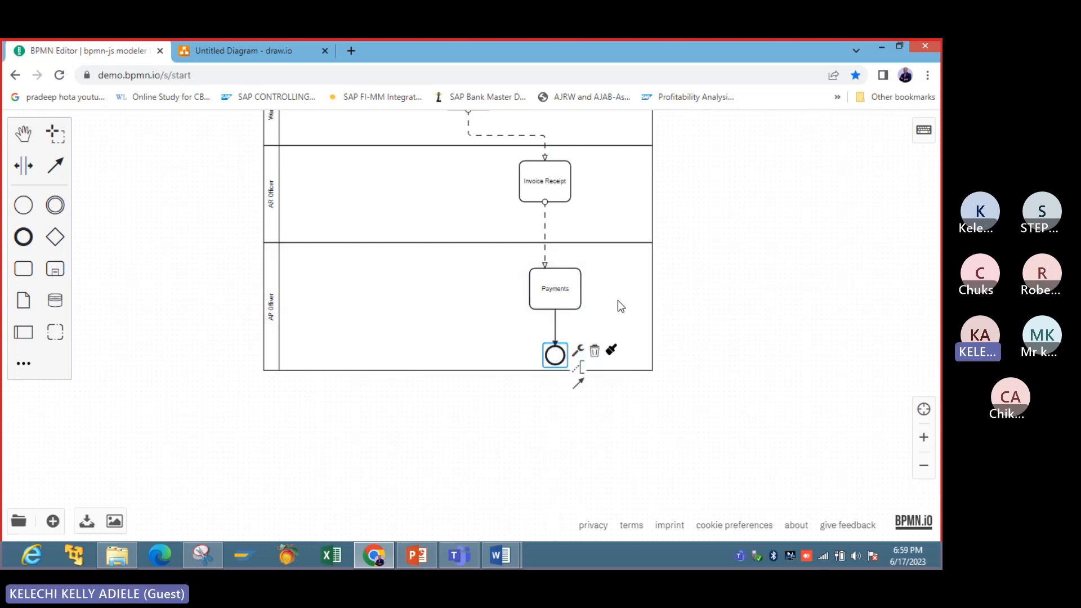
click(617, 300)
- Extend the AP Officer pool downward to leave more room beneath the end event
click(568, 369)
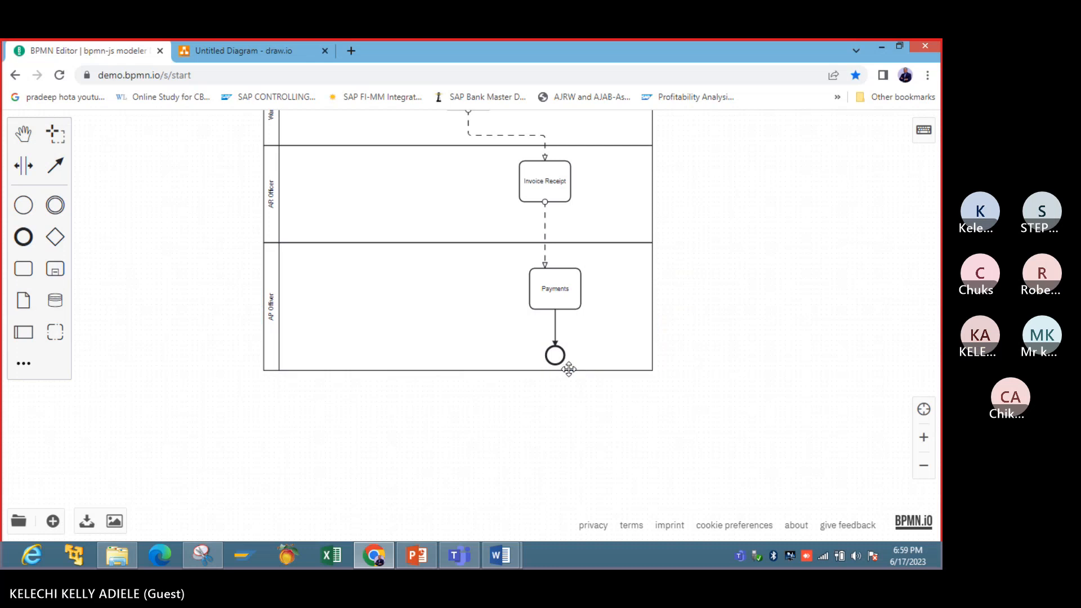
click(590, 369)
drag(654, 373, 653, 407)
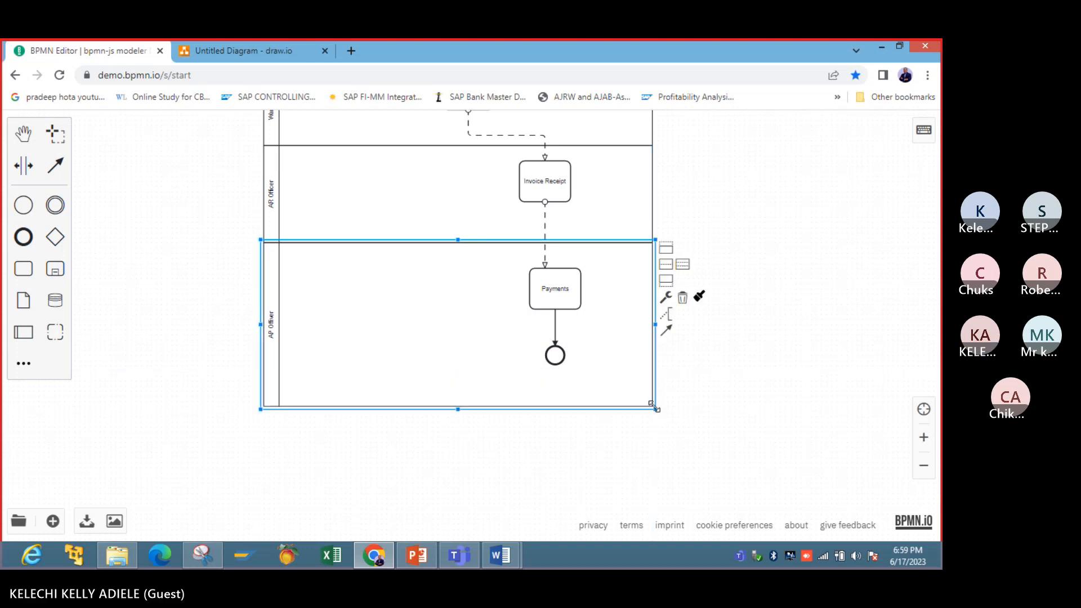
- Label the end event below Payments END and bring the whole process diagram into view
double_click(557, 358)
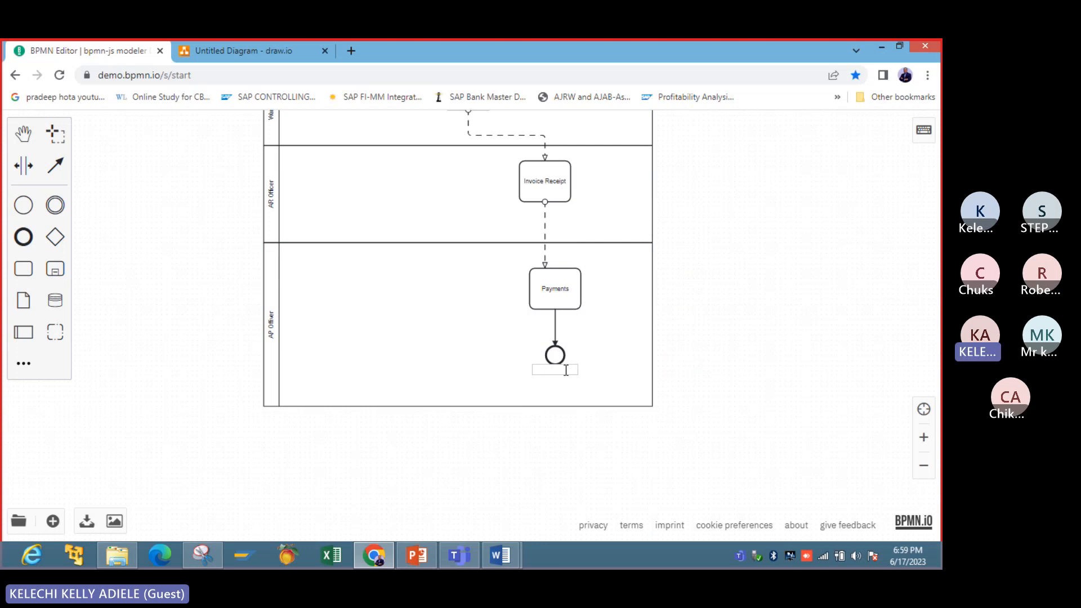
text(END)
click(743, 374)
click(925, 466)
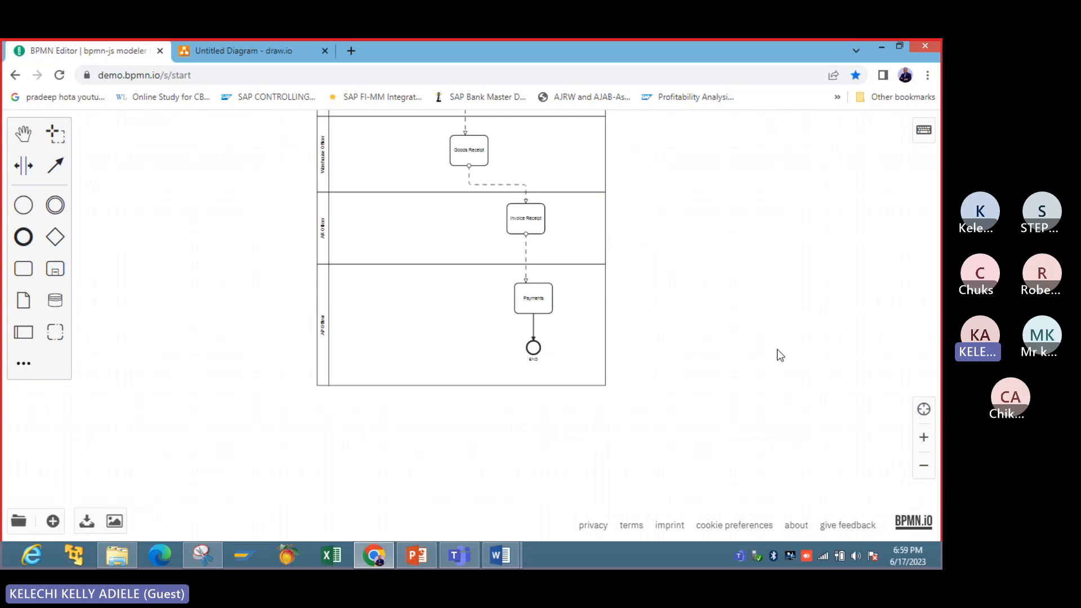
drag(778, 350, 741, 498)
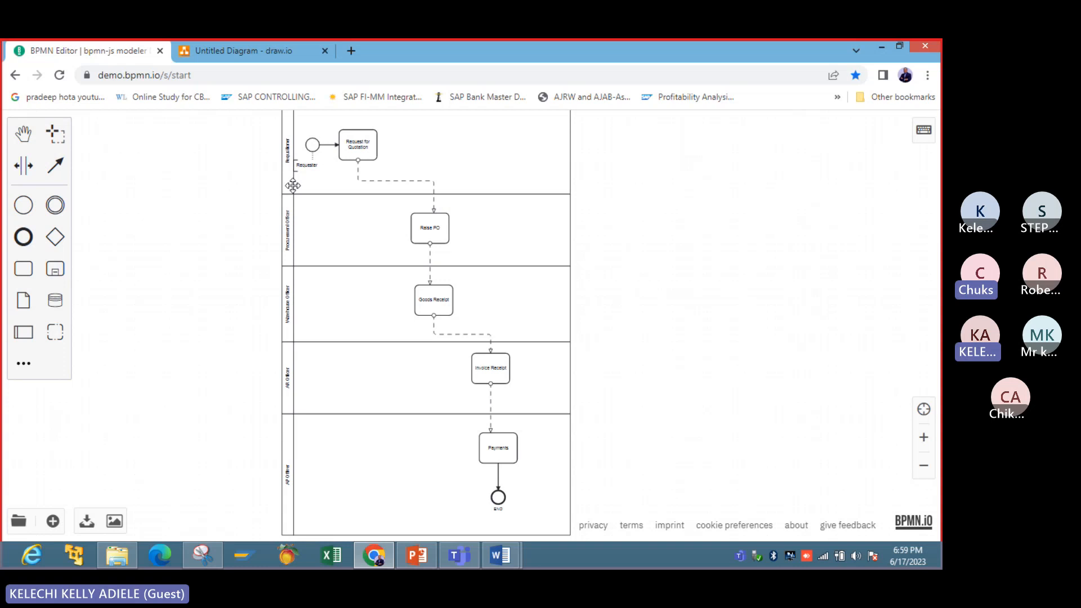
- Switch to the Word document BRD FOR CHURCH MGT SYSTEM and go to its FRD (Functional Requirement Document) section
click(509, 564)
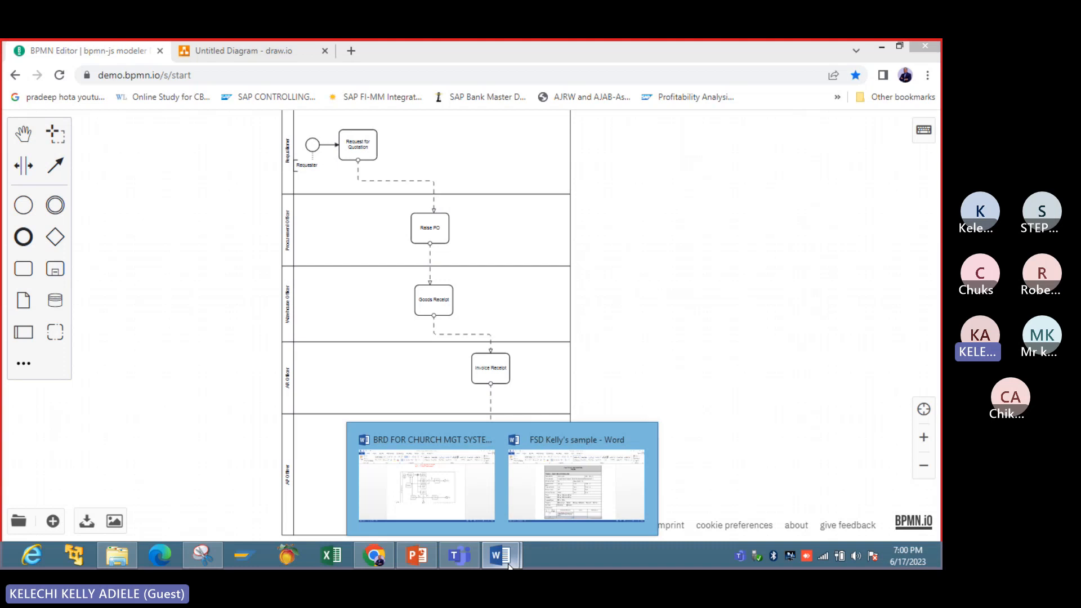
click(213, 190)
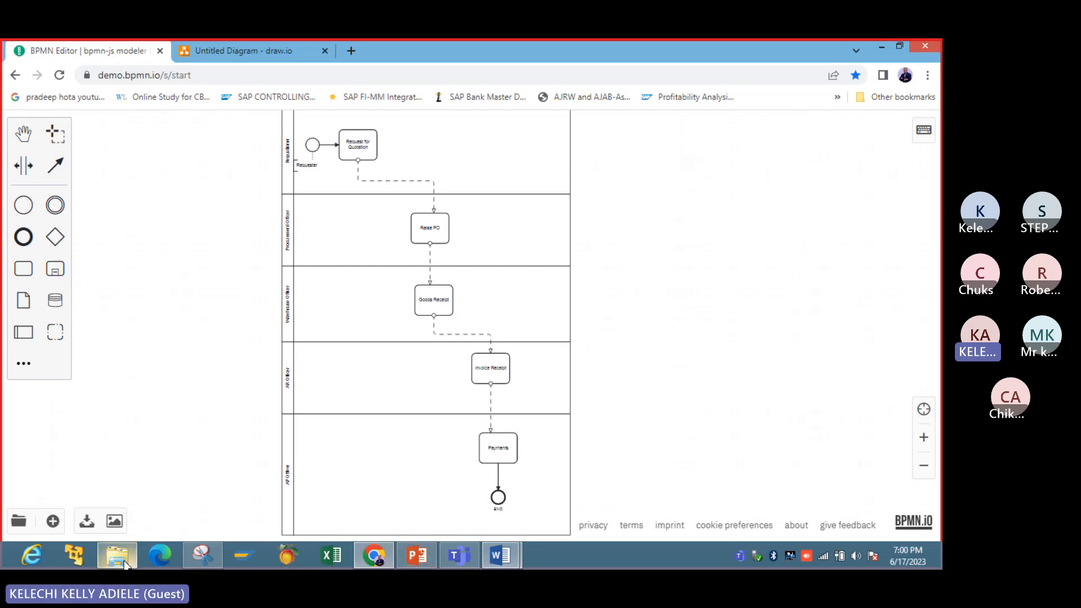
mouse_move(125, 563)
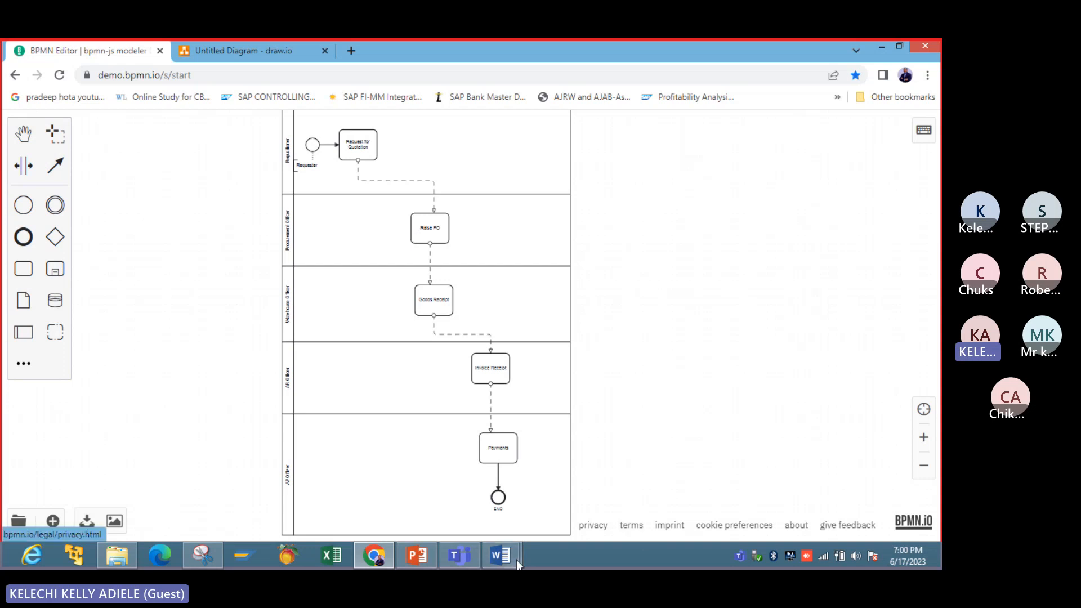
mouse_move(516, 558)
click(447, 495)
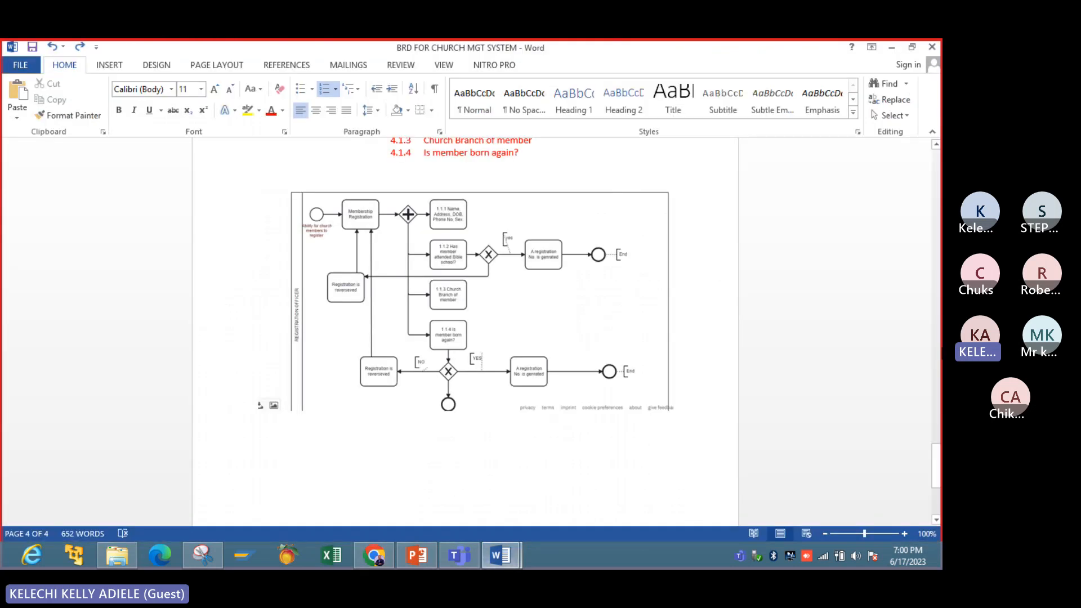
drag(930, 482, 927, 292)
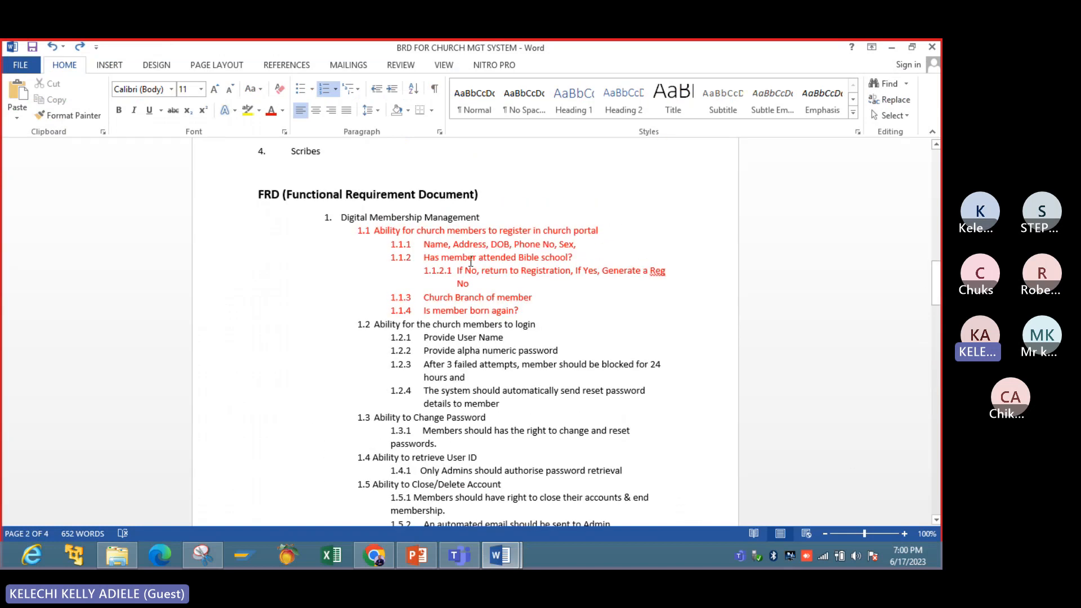
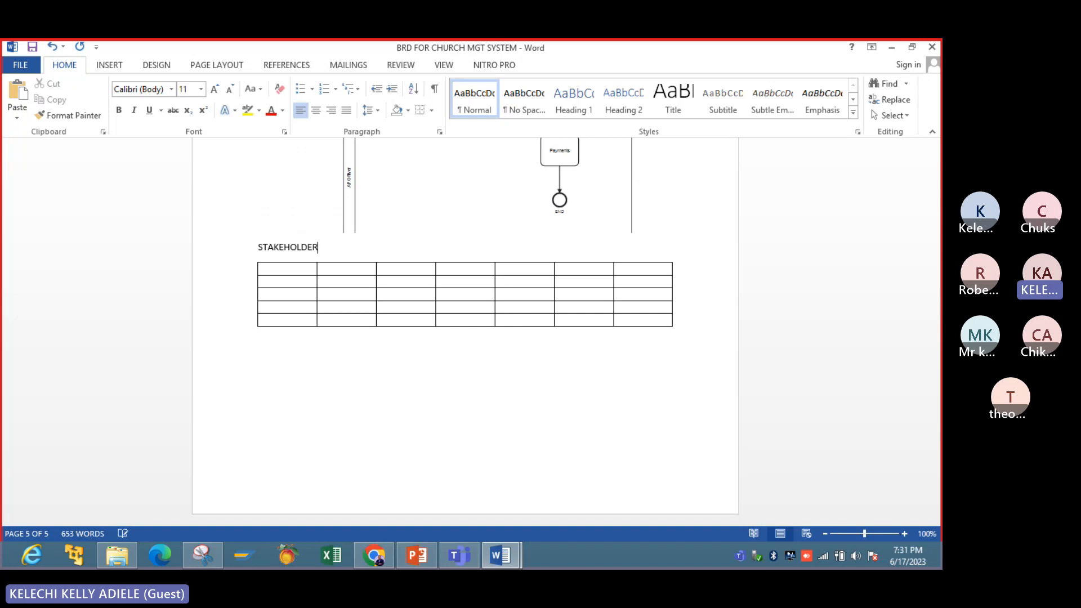
key(BackSpace)
- Complete the heading above the empty table so it reads STAKEHOLDES REGISTER
text(S REGIS)
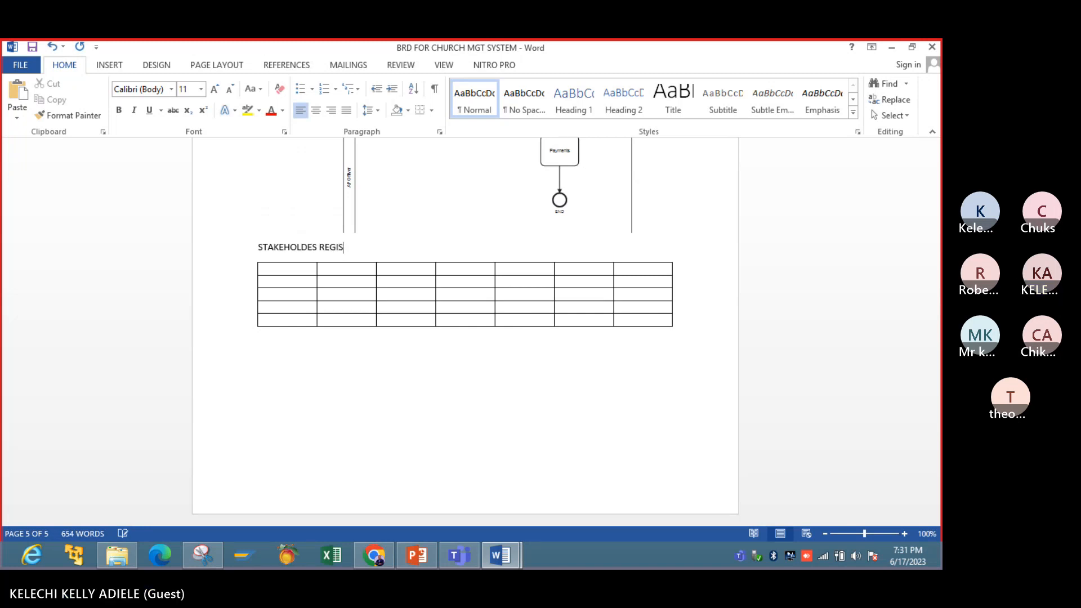
text(TER)
- Label the table's first two columns NAME and TITLE, following the stakeholder register slide in PowerPoint
click(289, 273)
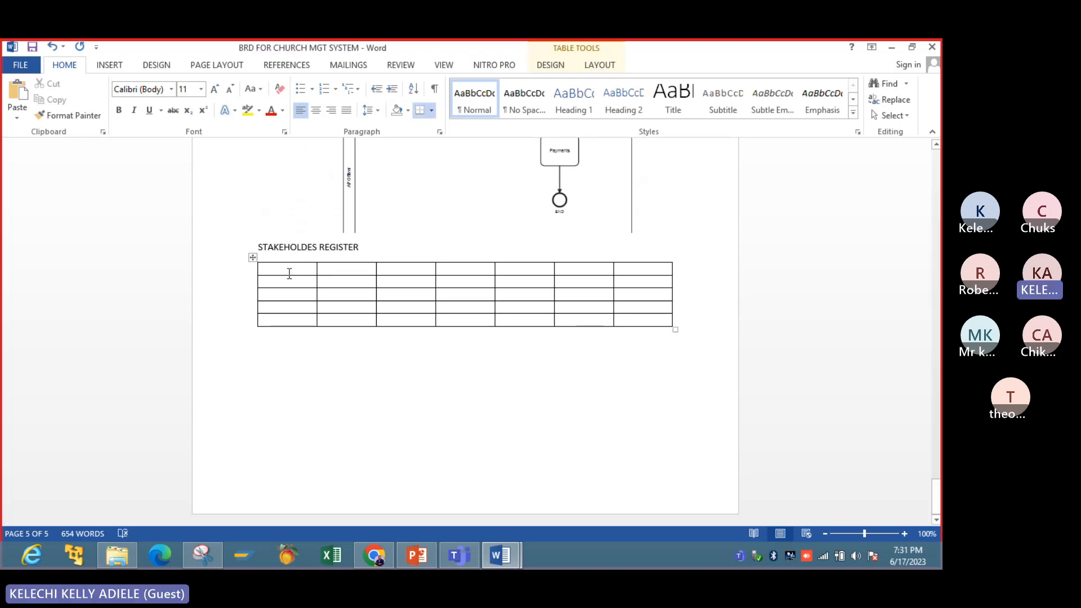
text(NAME)
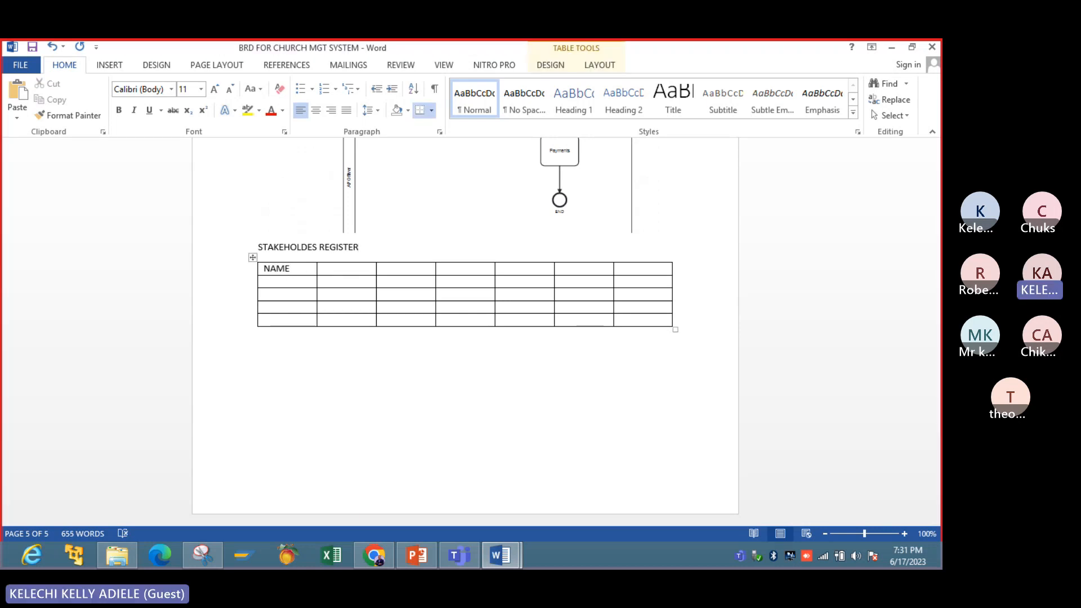
key(Tab)
click(417, 558)
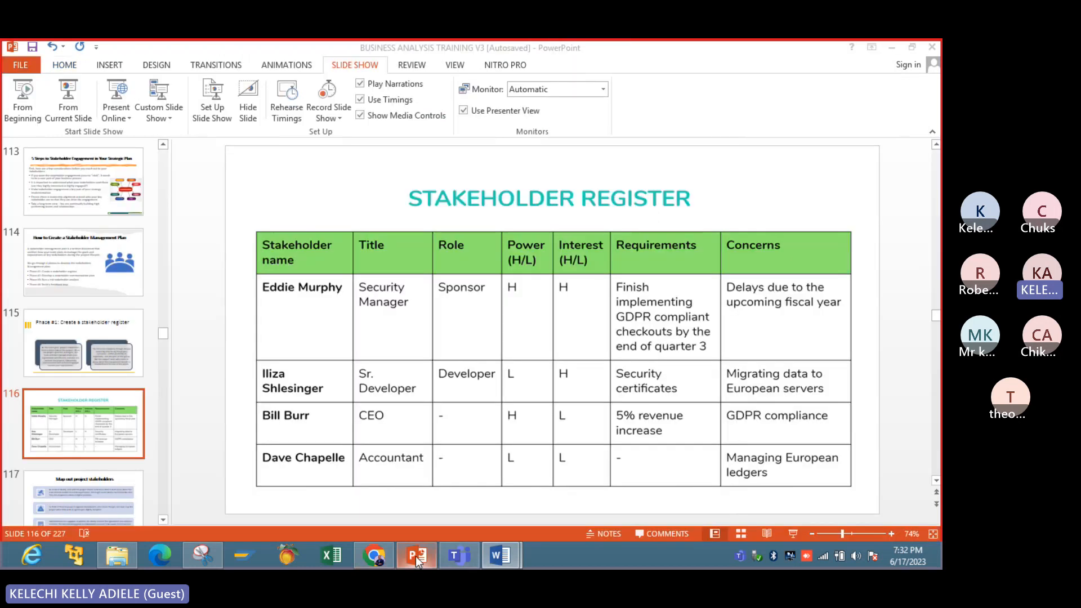
click(416, 557)
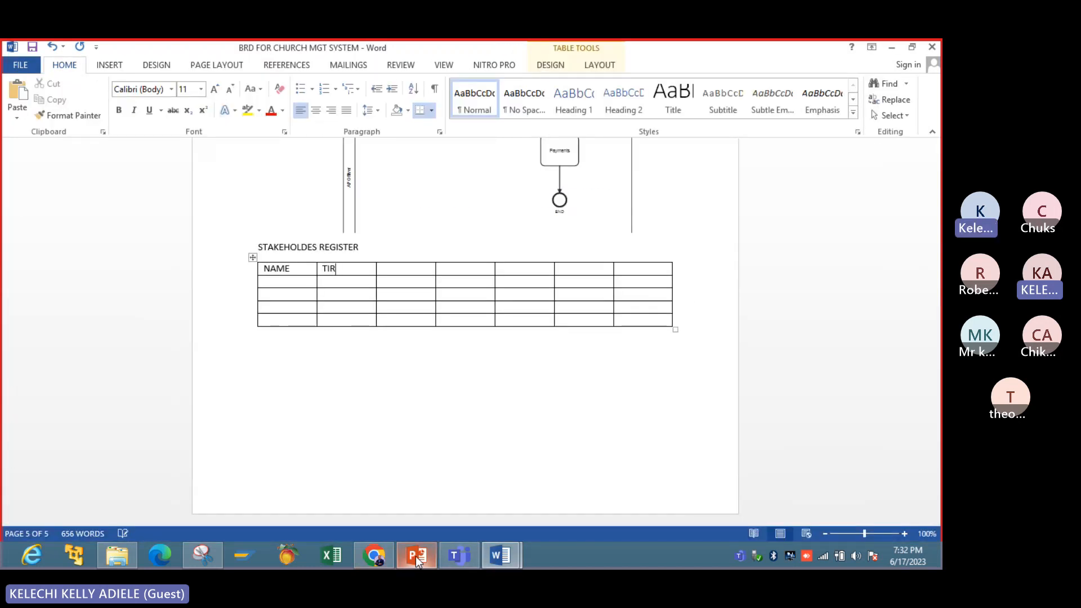
text(TL)
key(BackSpace)
key(BackSpace)
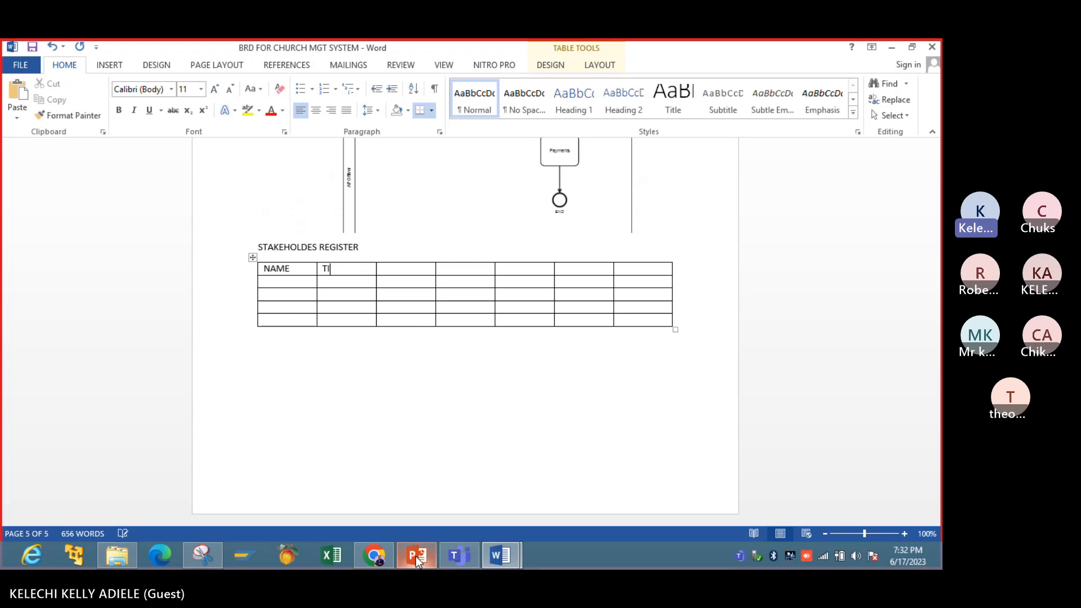
text(TE)
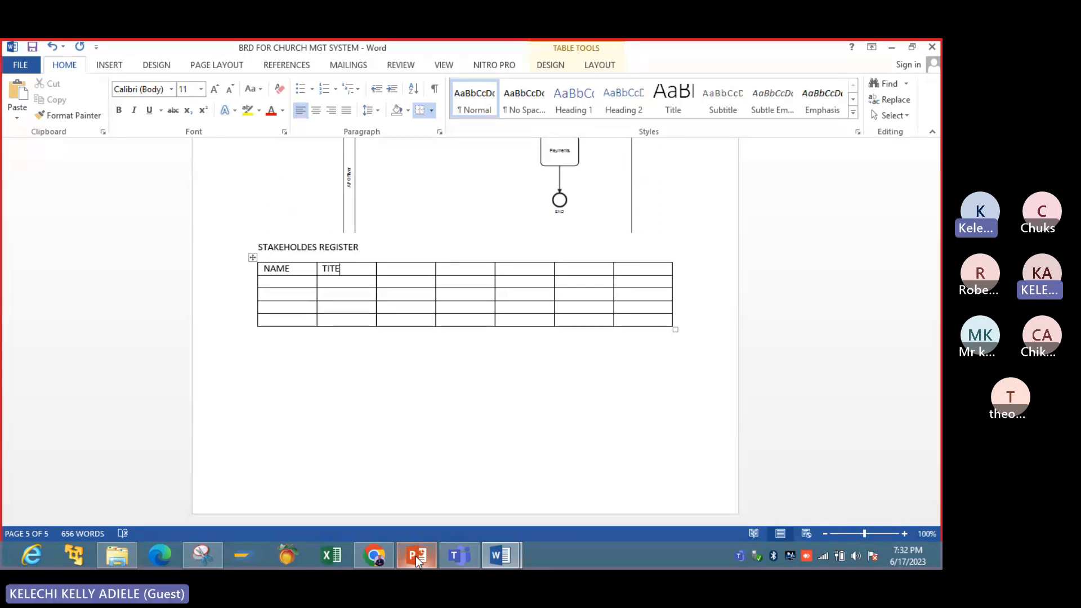
key(BackSpace)
text(LE)
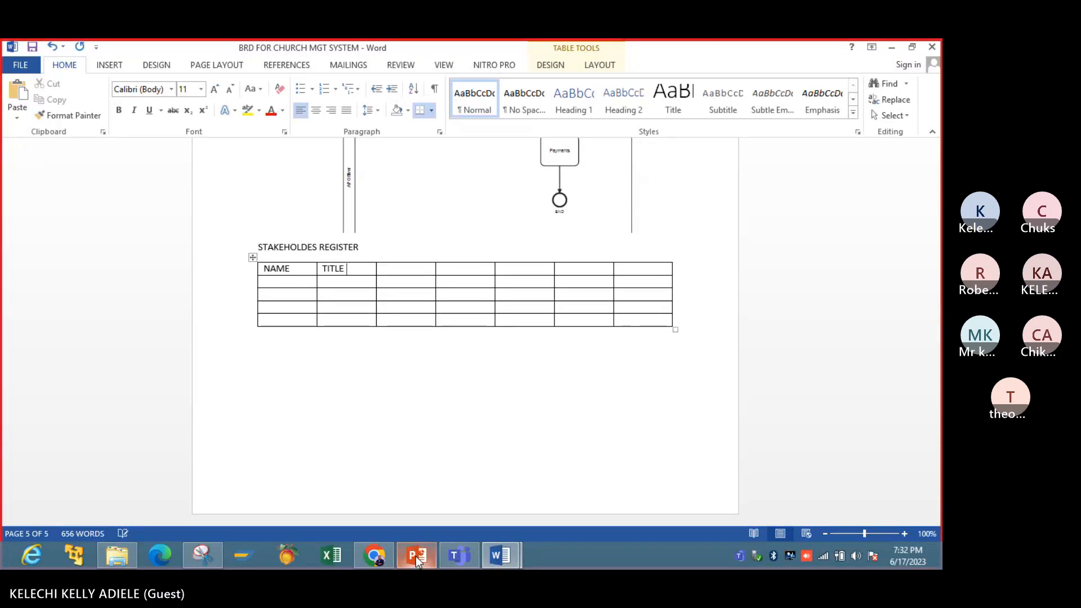
- Label the third and fourth columns ROLE and POWER, checking the order against the PowerPoint slide
key(Tab)
text(ROLE)
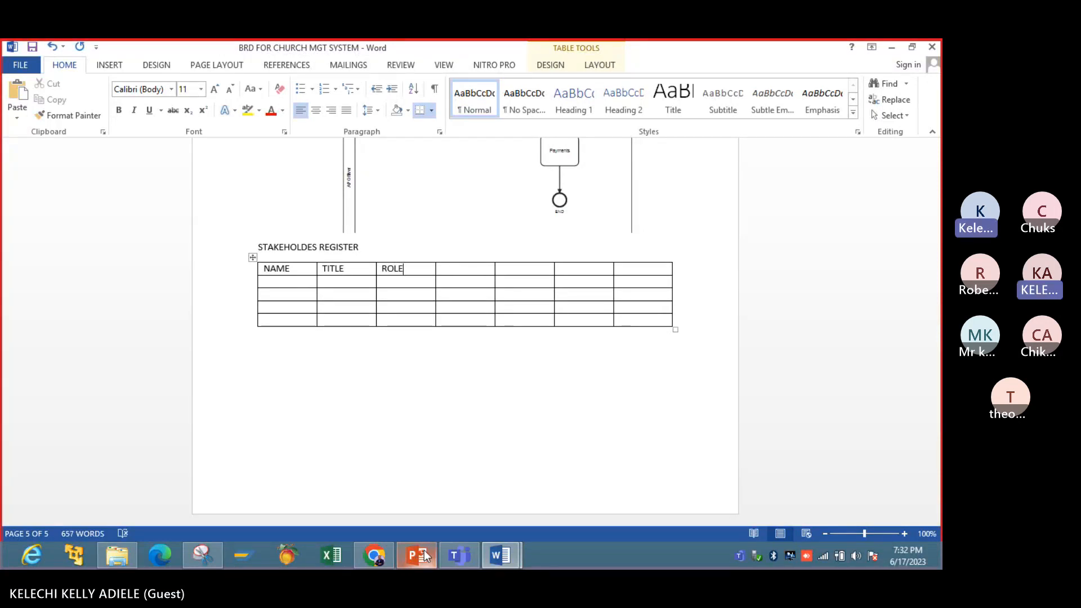
click(424, 550)
click(424, 549)
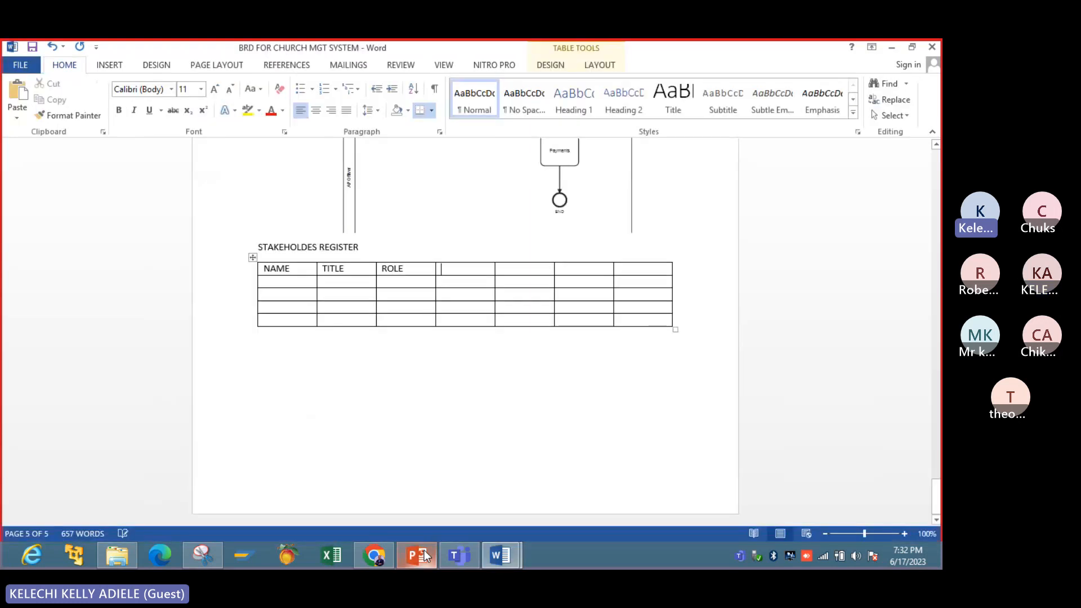
text(POWER)
- Label the fifth and sixth columns INTEREST and REQUIREMENTS, as on the PowerPoint stakeholder register slide
click(423, 563)
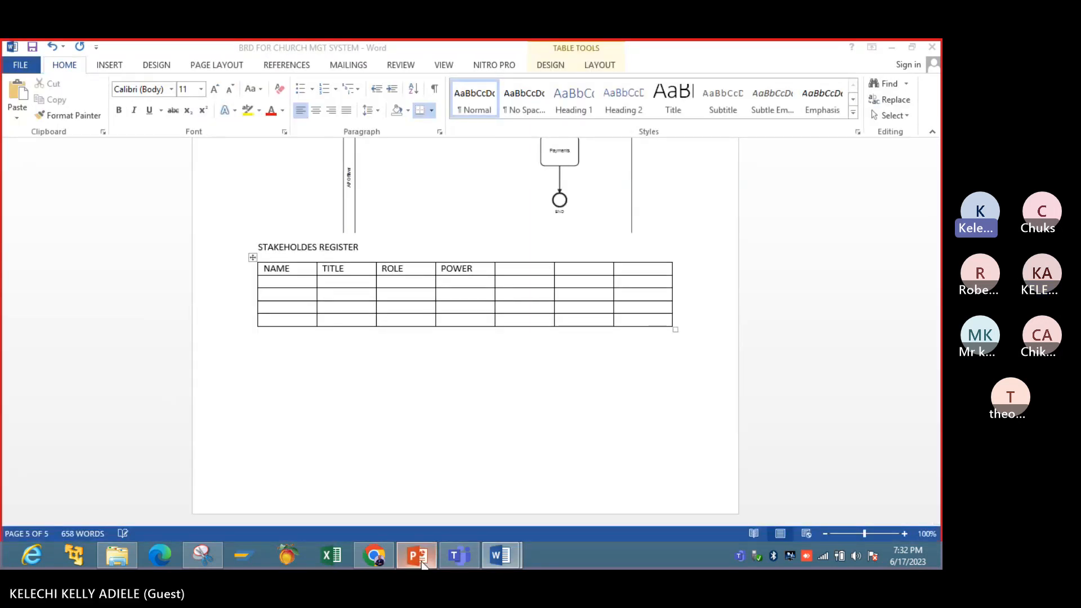
click(423, 563)
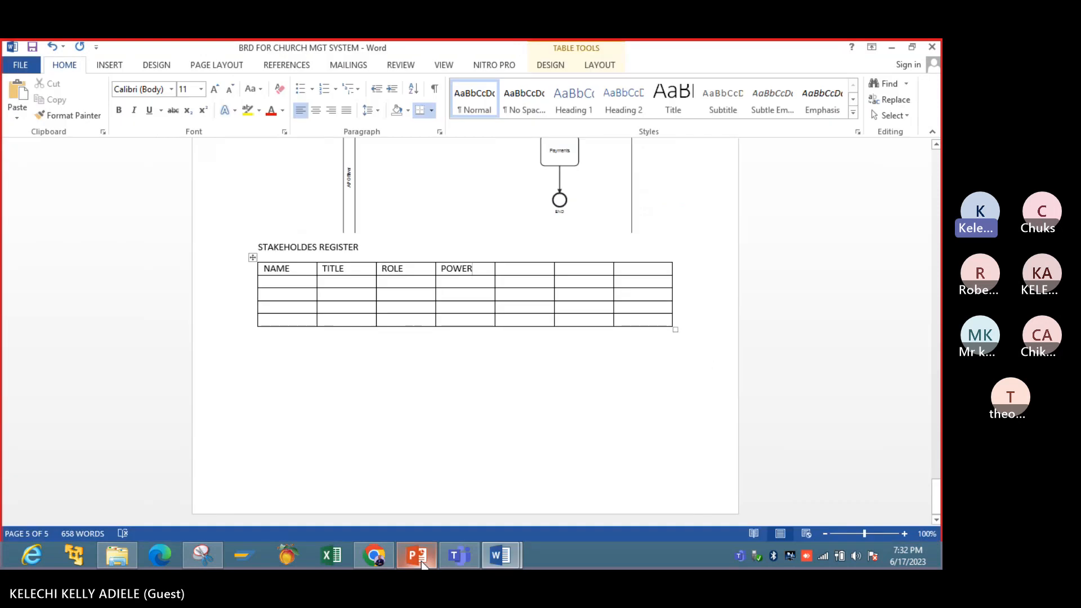
key(Tab)
text(INTER)
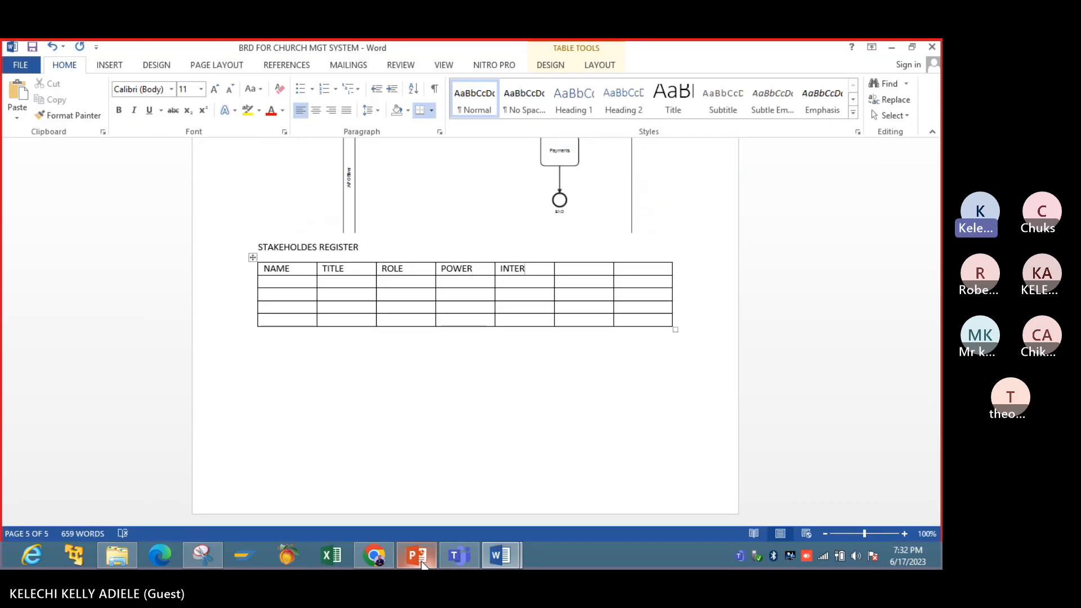
text(EST)
click(422, 564)
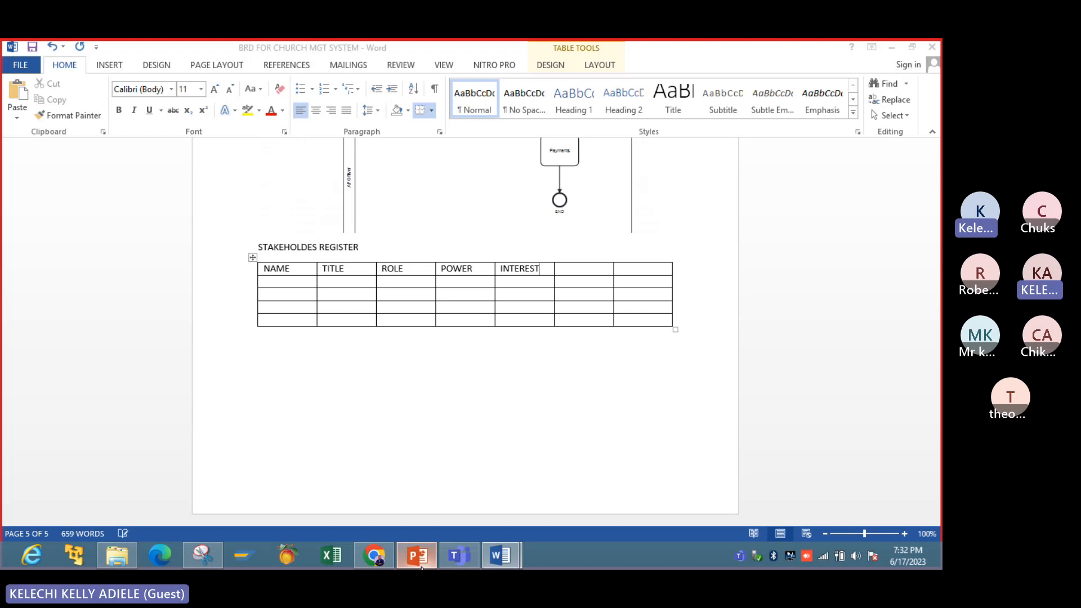
click(422, 566)
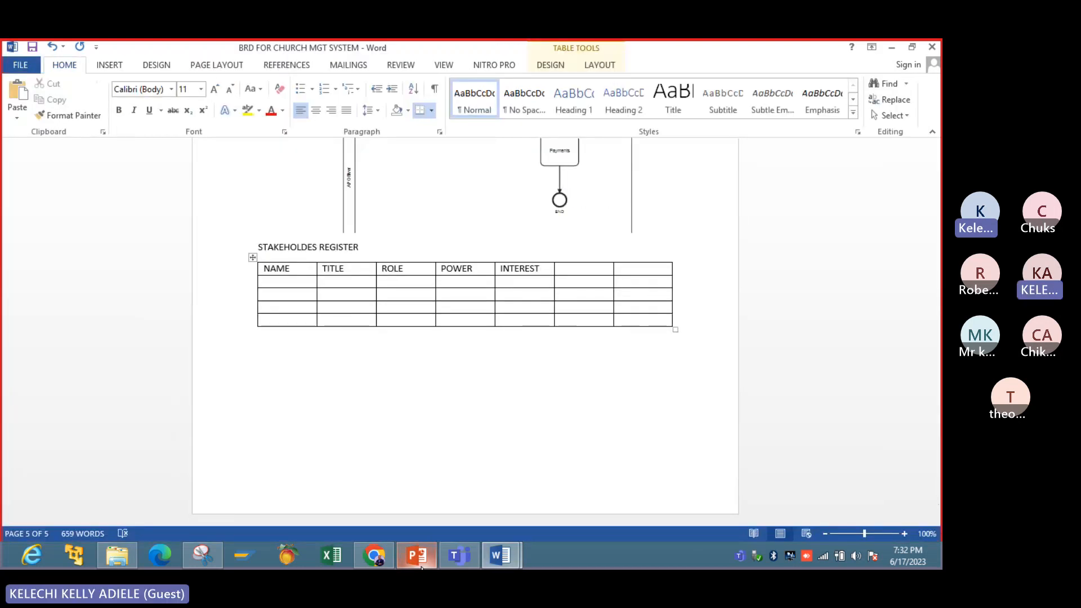
key(Tab)
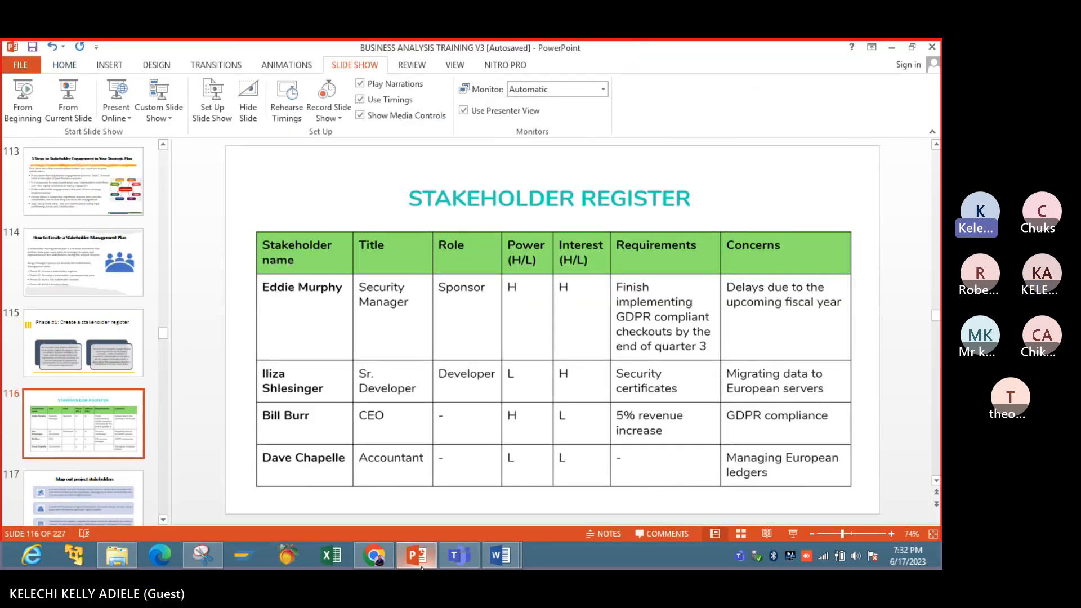
text(REQUIRE)
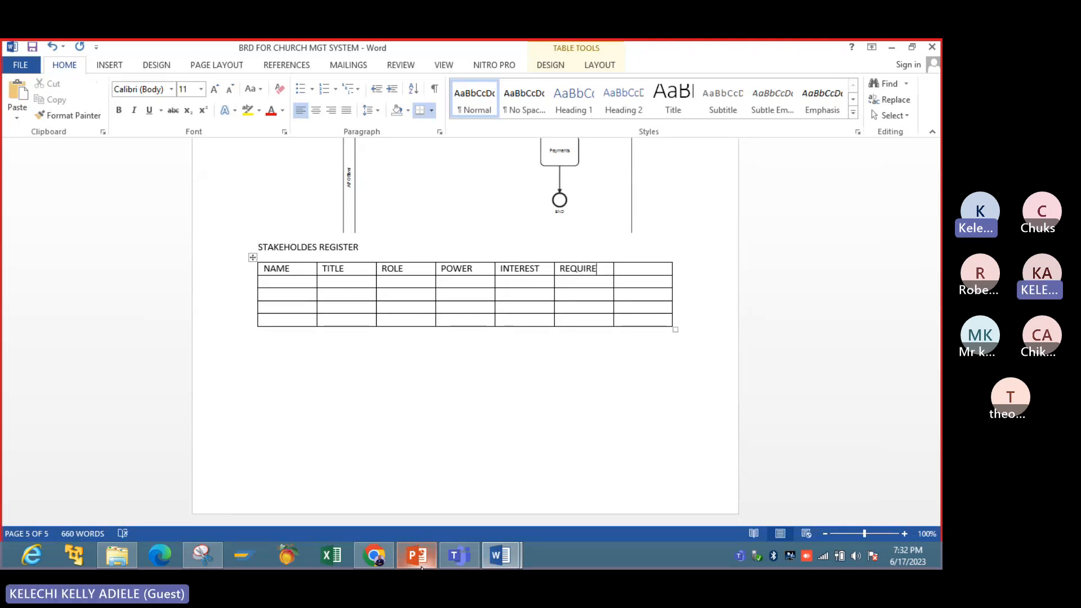
text(MENTS)
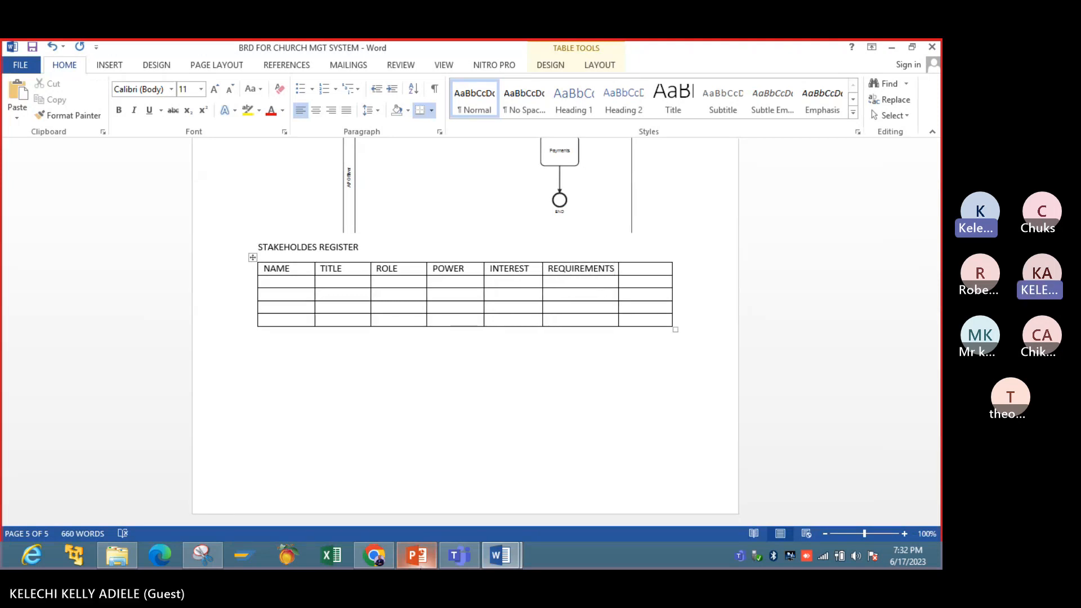
- Insert a blank line above the STAKEHOLDES REGISTER heading and label the table's last column CONCERNS
click(259, 247)
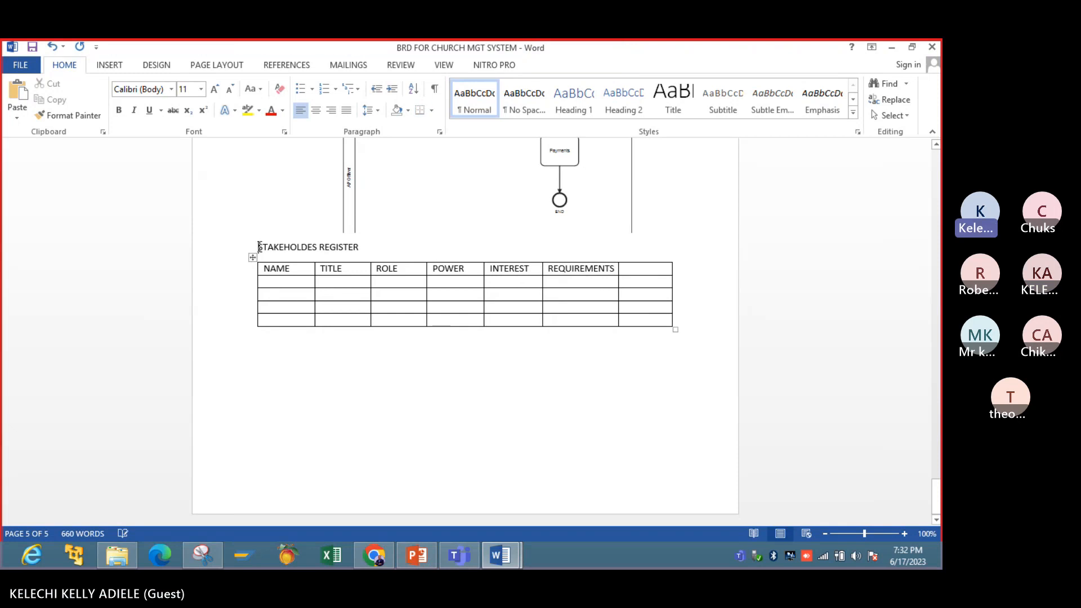
key(Return)
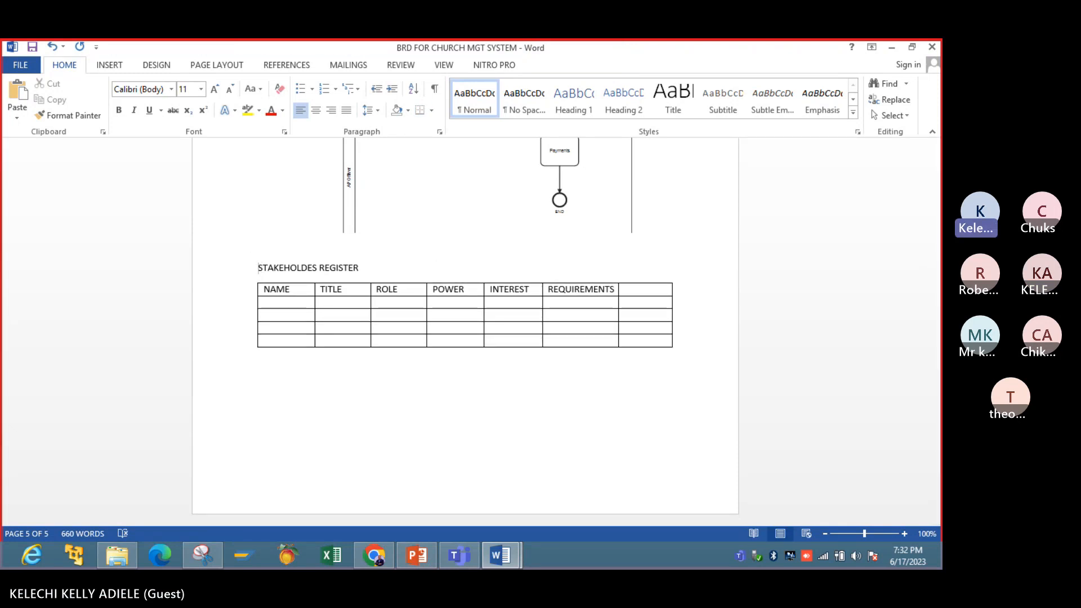
click(418, 552)
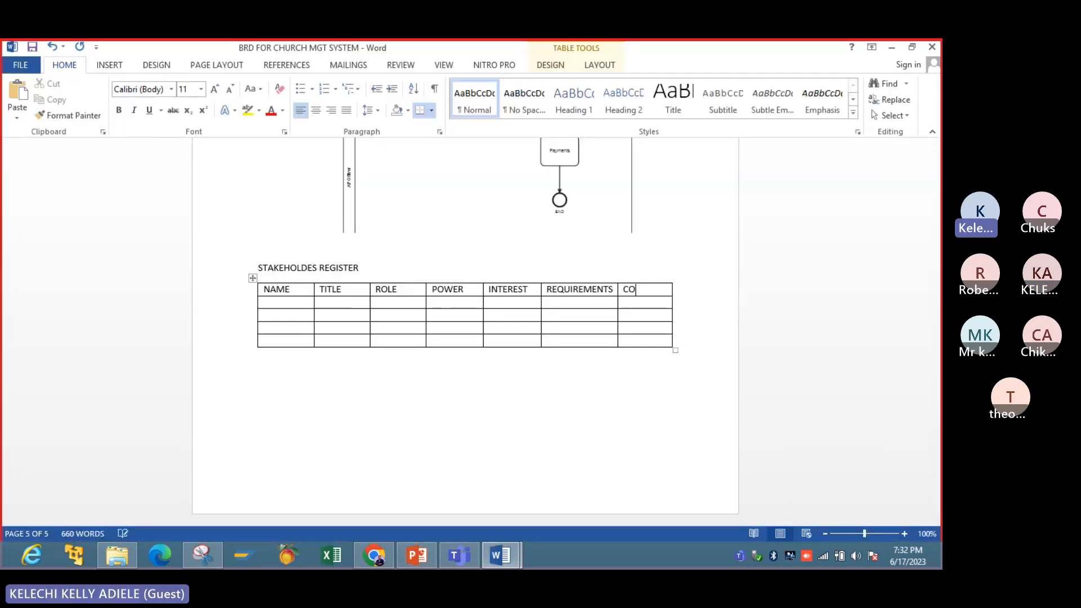
text(NV)
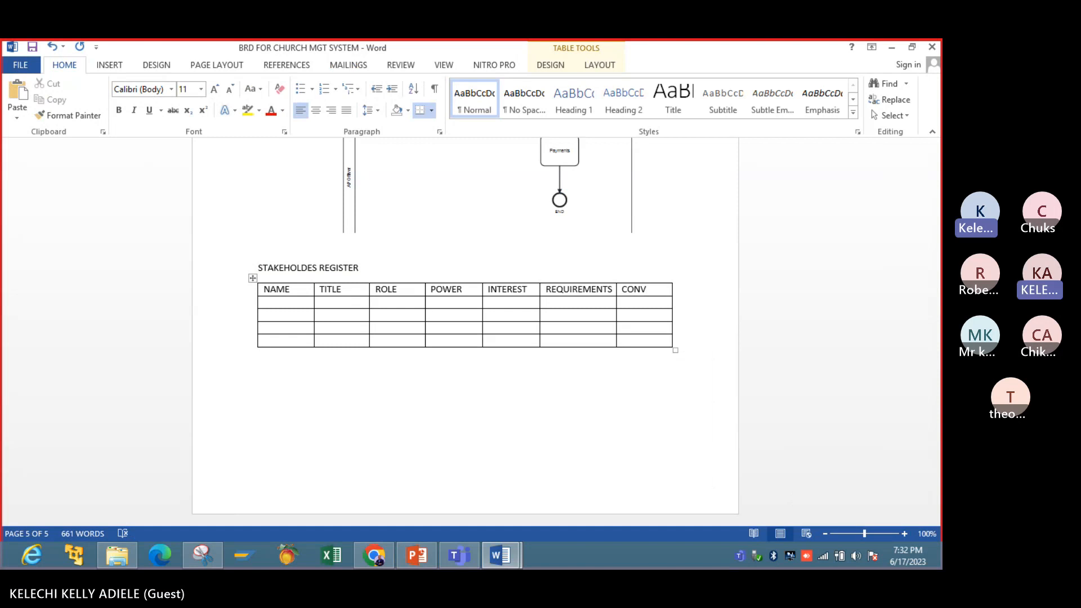
key(BackSpace)
text(CERNS)
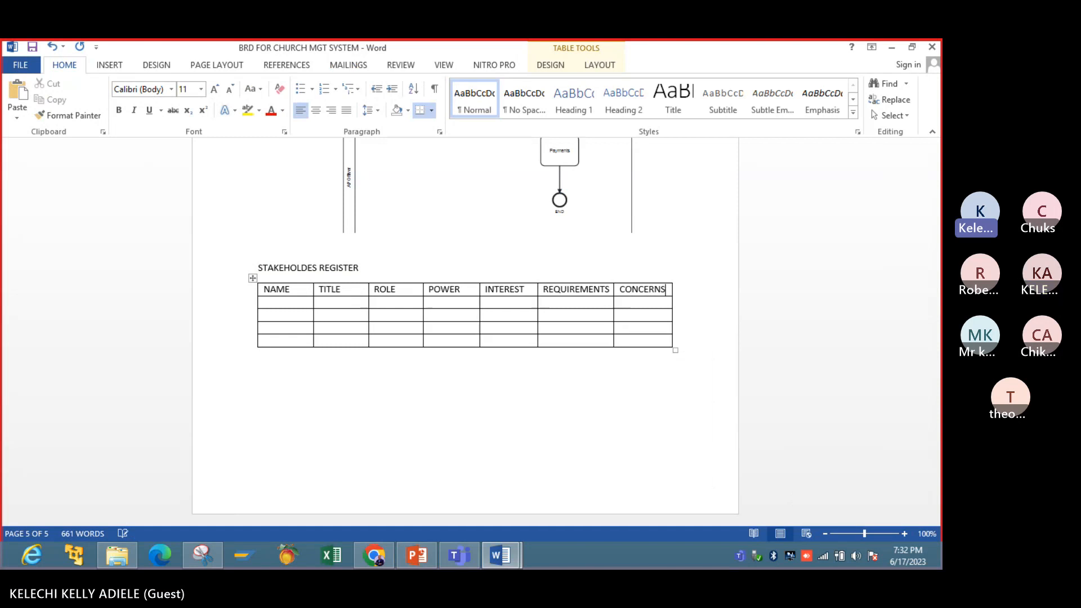
click(629, 354)
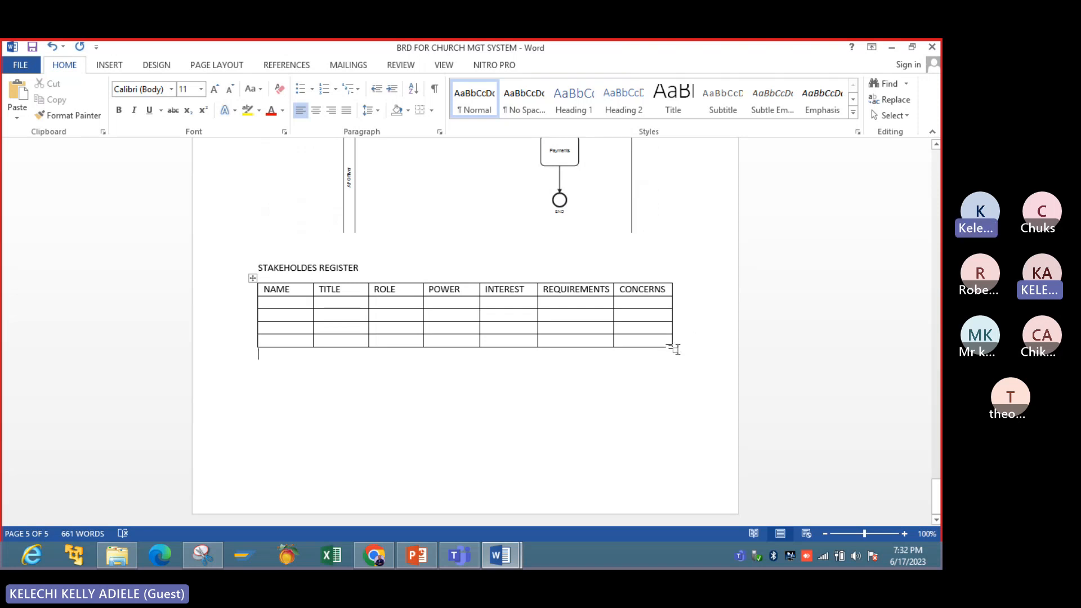
- Copy the whole stakeholder table into a new blank document
click(251, 278)
right_click(251, 278)
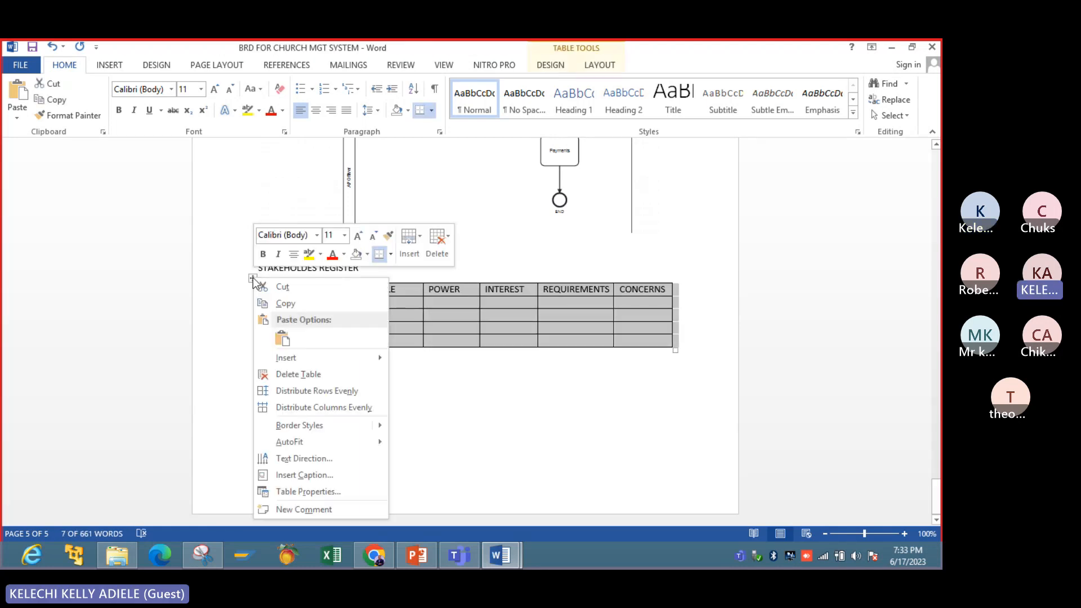
click(296, 304)
click(20, 67)
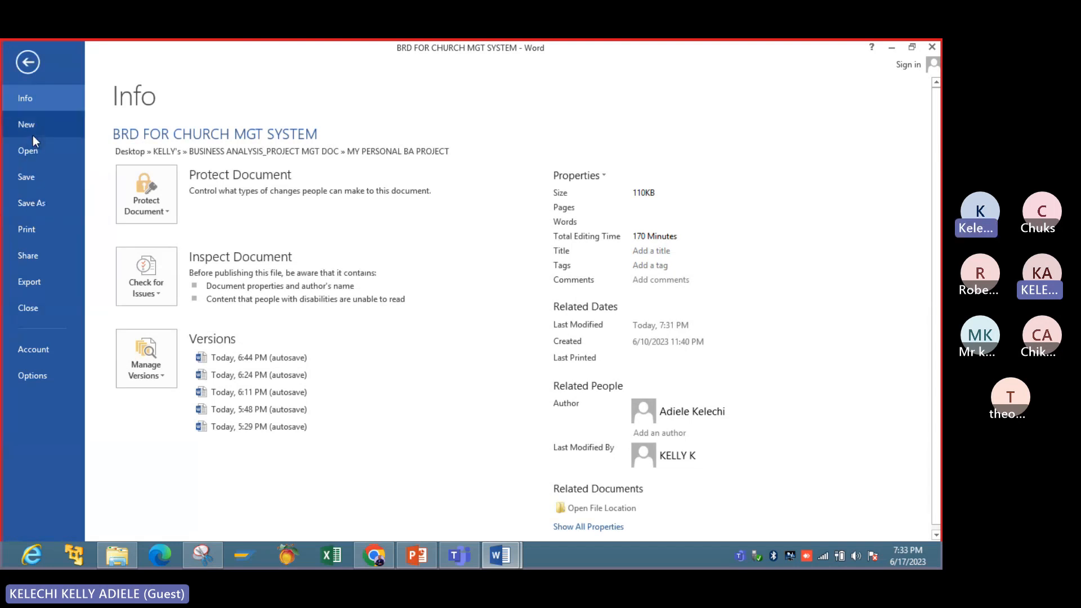
click(33, 135)
click(198, 266)
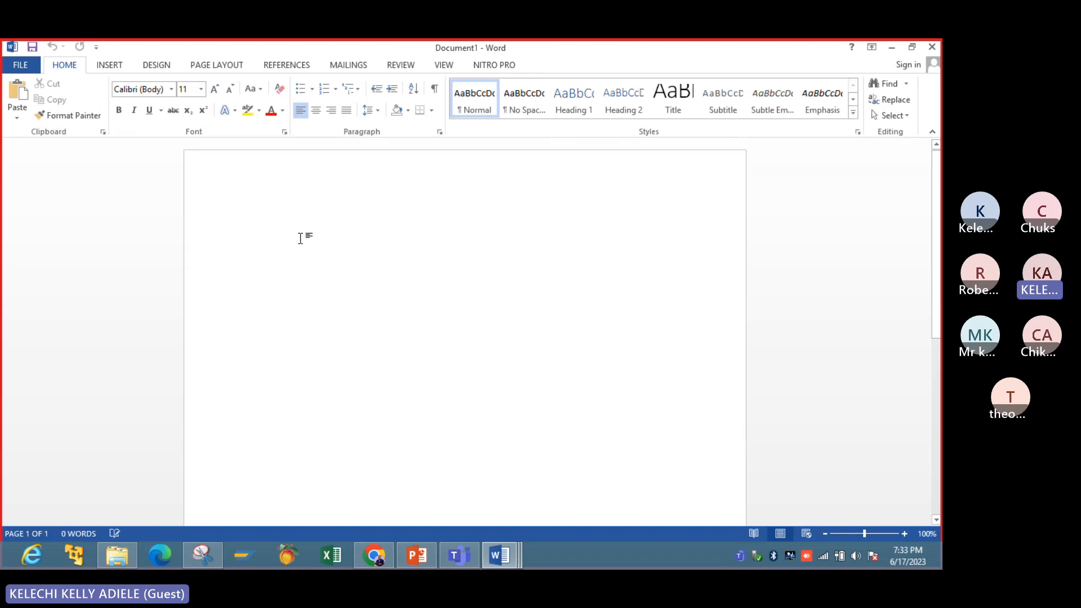
key(ctrl+v)
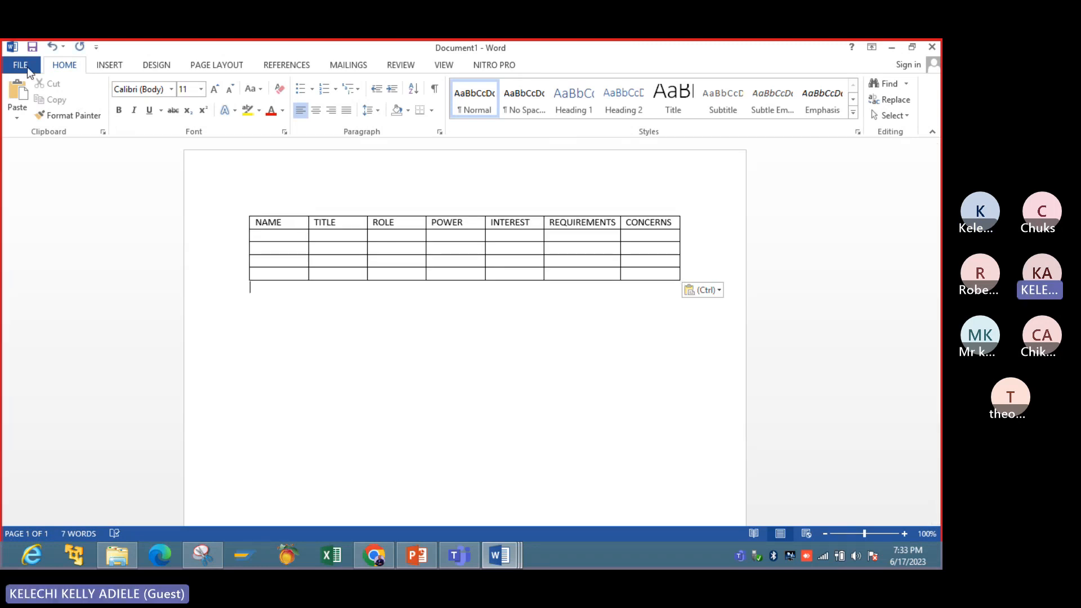
- Save the new document as STAKEHOLDERS REGISTER in the MY PERSONAL BA PROJECT folder
click(20, 65)
click(27, 203)
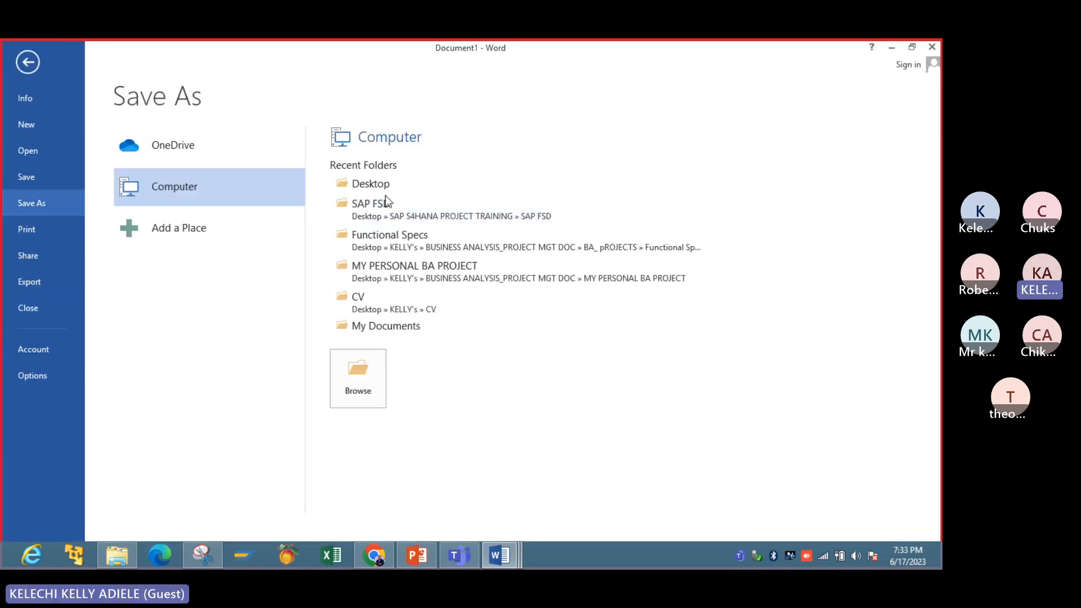
click(394, 266)
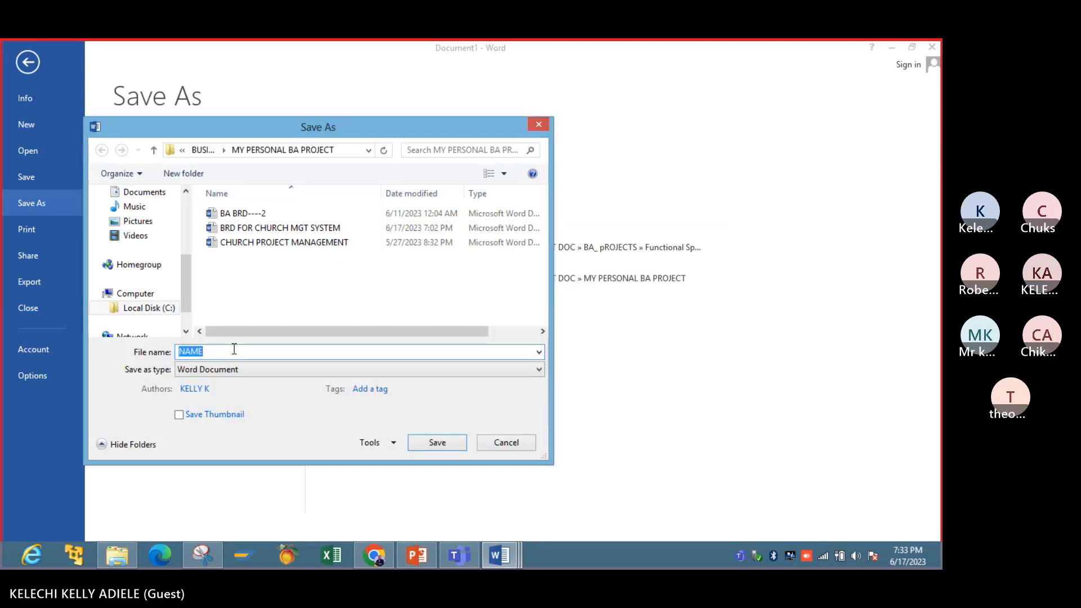
text(STAKE)
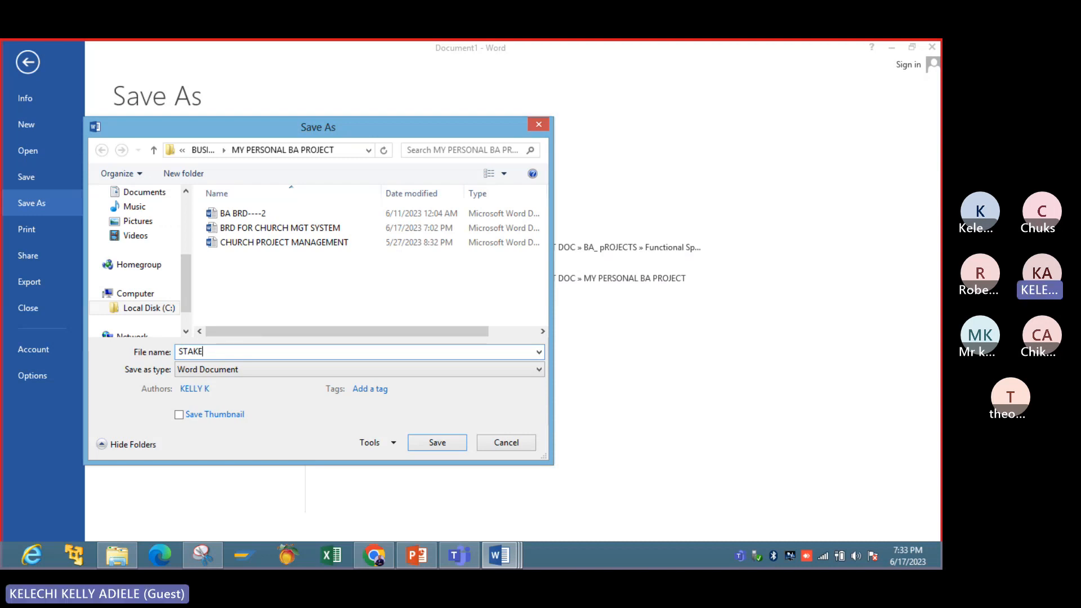
text(H)
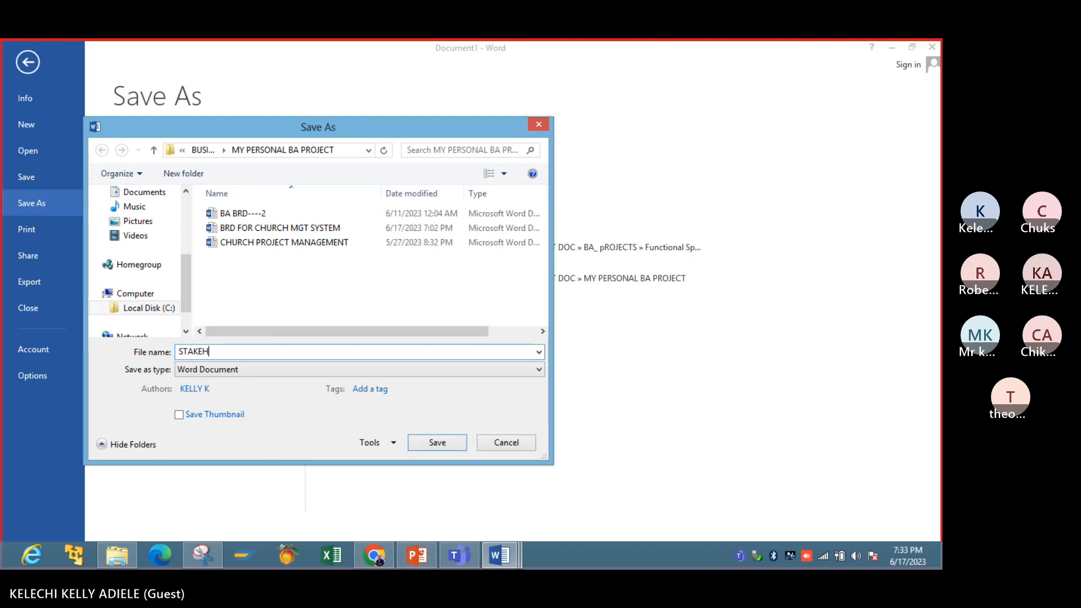
text(OLDERS REGISTER)
click(433, 442)
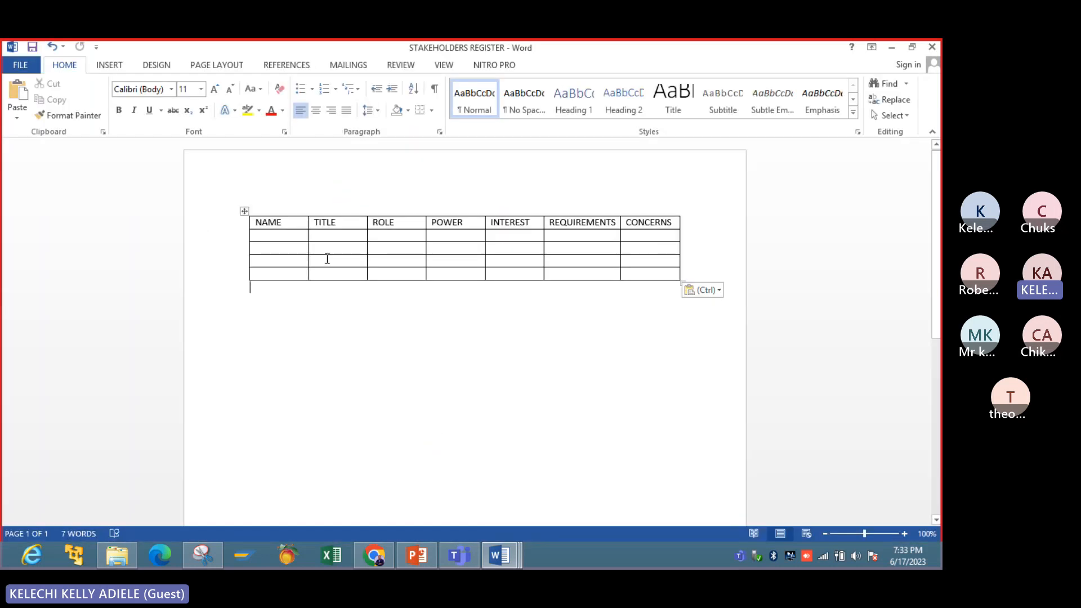
- Enter the first stakeholder's full name in the first empty row and start a second line in the TITLE cell beside it
click(285, 234)
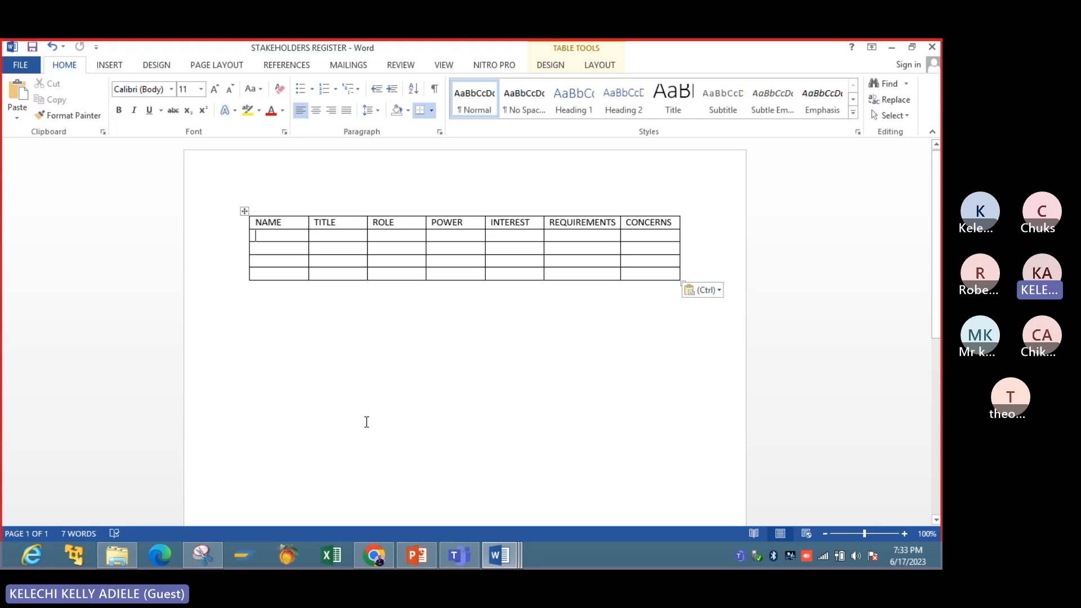
text(JA)
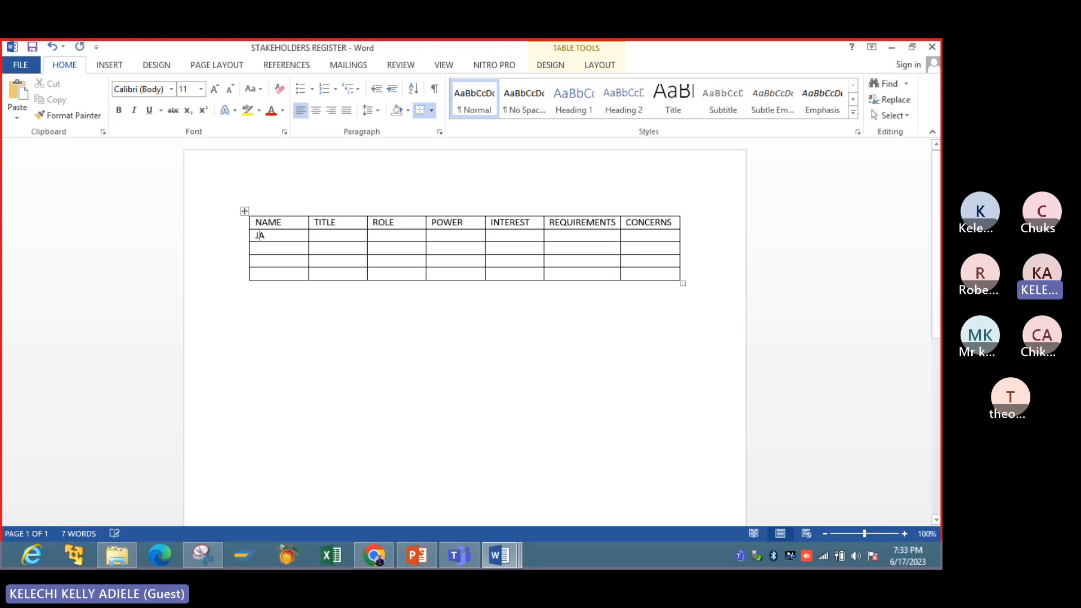
text(MES KE)
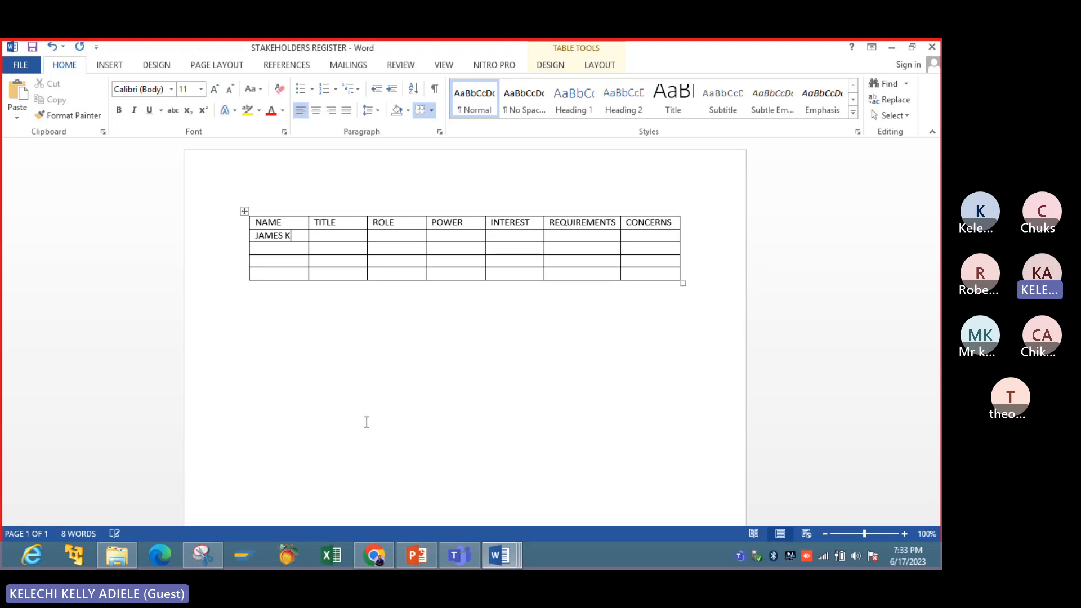
key(BackSpace)
key(BackSpace)
text(GODWIN)
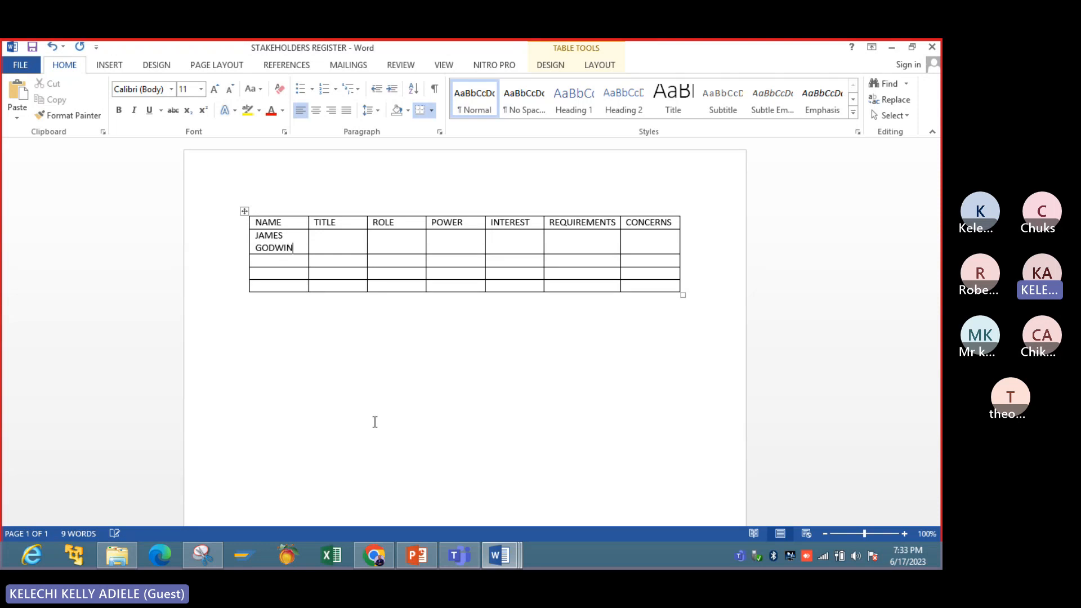
click(343, 246)
key(Return)
text(SPONSOR)
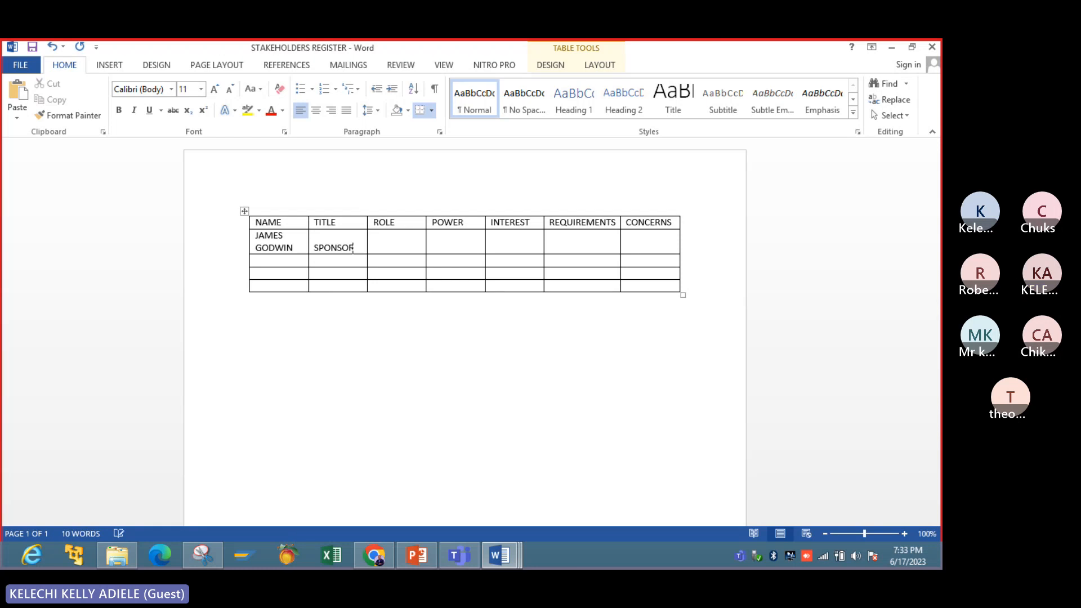
click(373, 248)
key(Left)
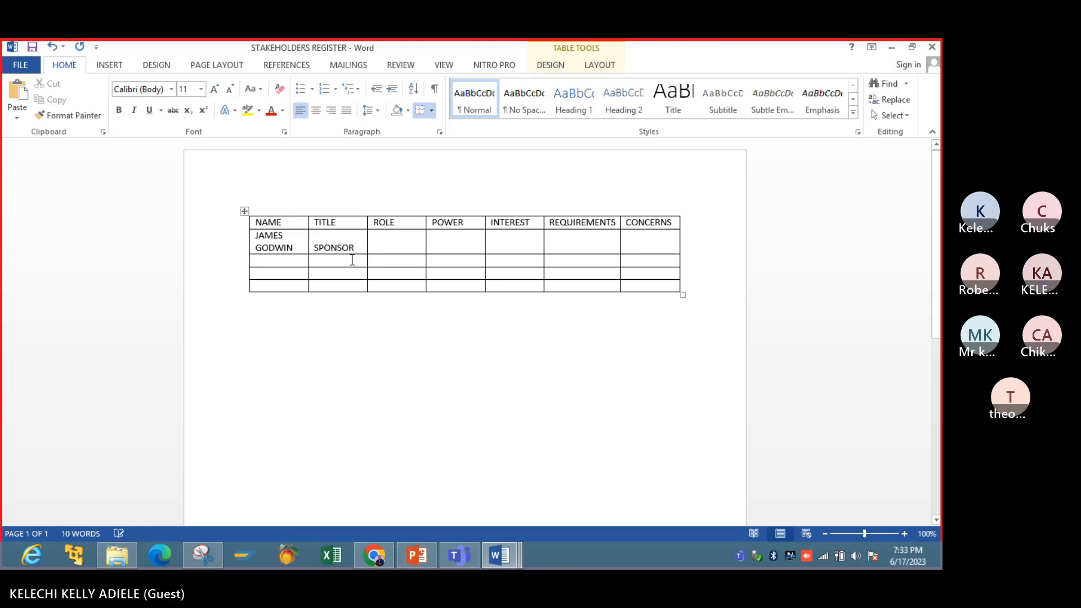
key(BackSpace)
key(BackSpace)
key(BackSpace)
- Enter CEO as the first stakeholder's title and SPONSOR as the role, both on the cells' second line
key(BackSpace)
key(BackSpace)
key(BackSpace)
key(BackSpace)
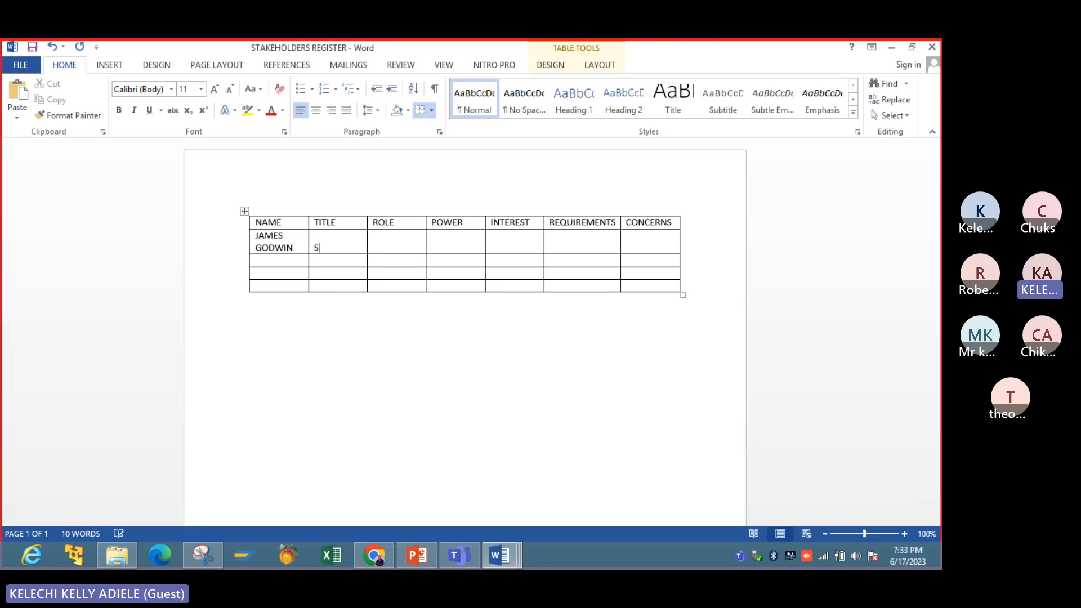
text(CEDO)
key(BackSpace)
key(BackSpace)
text(O)
key(Tab)
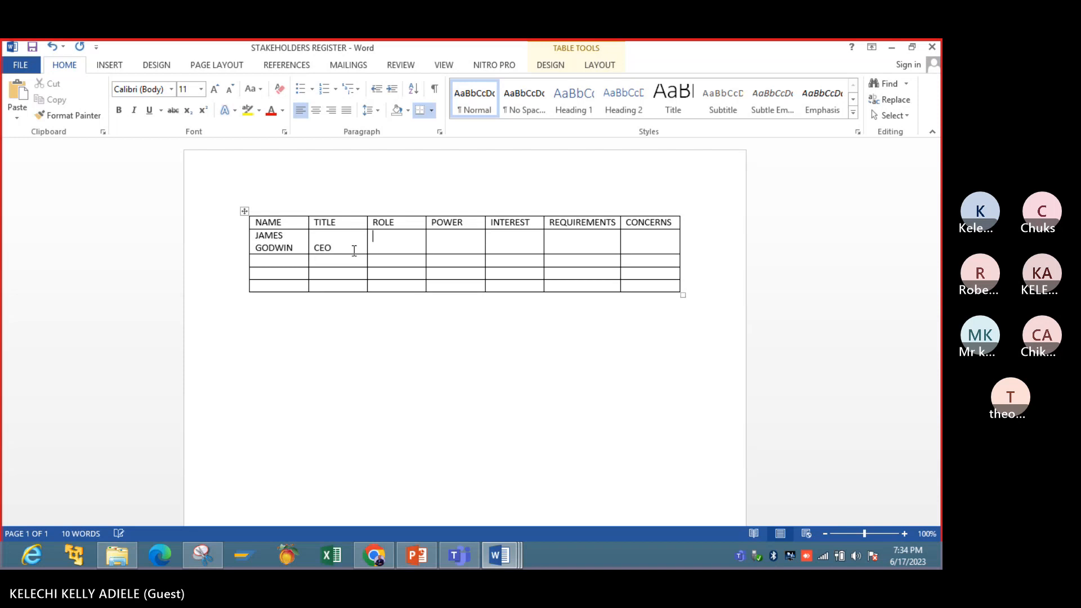
text(SPONSOR)
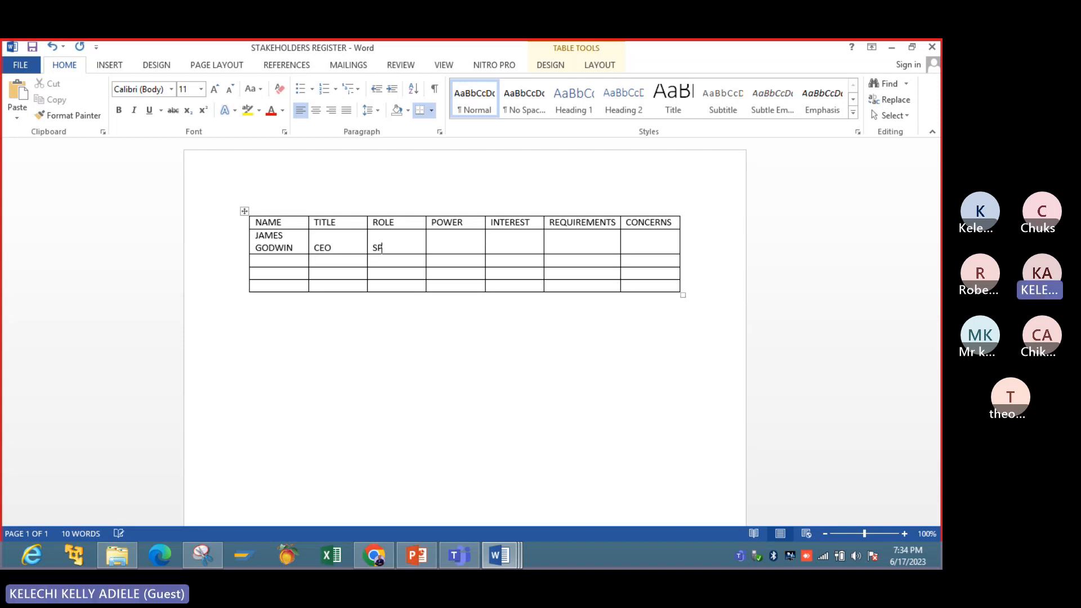
key(Tab)
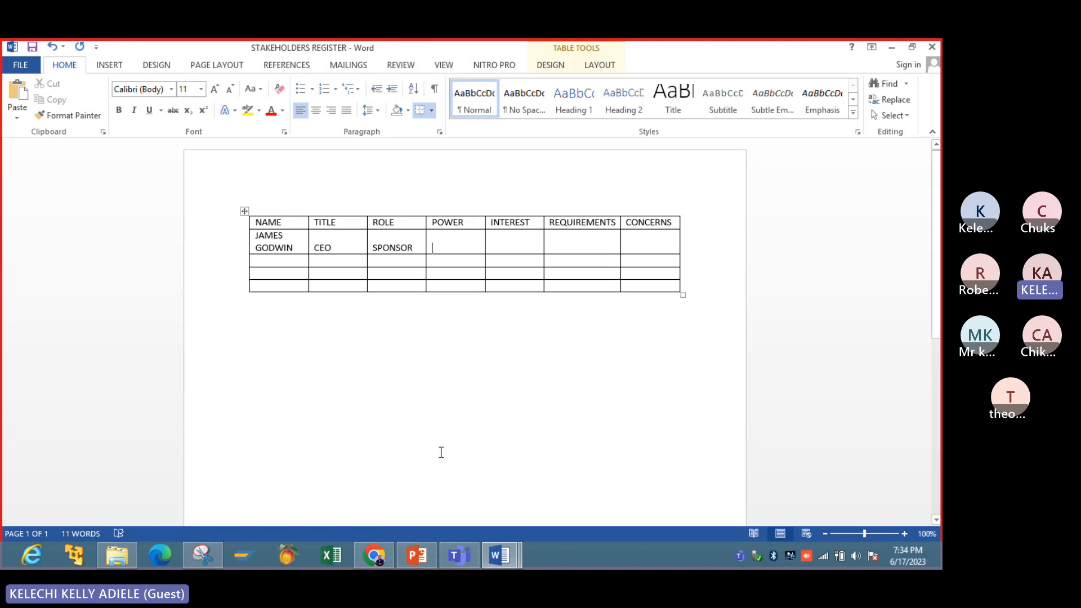
- Check the stakeholder register slide in PowerPoint and add (H/L) after the POWER column heading in the Word table
click(416, 556)
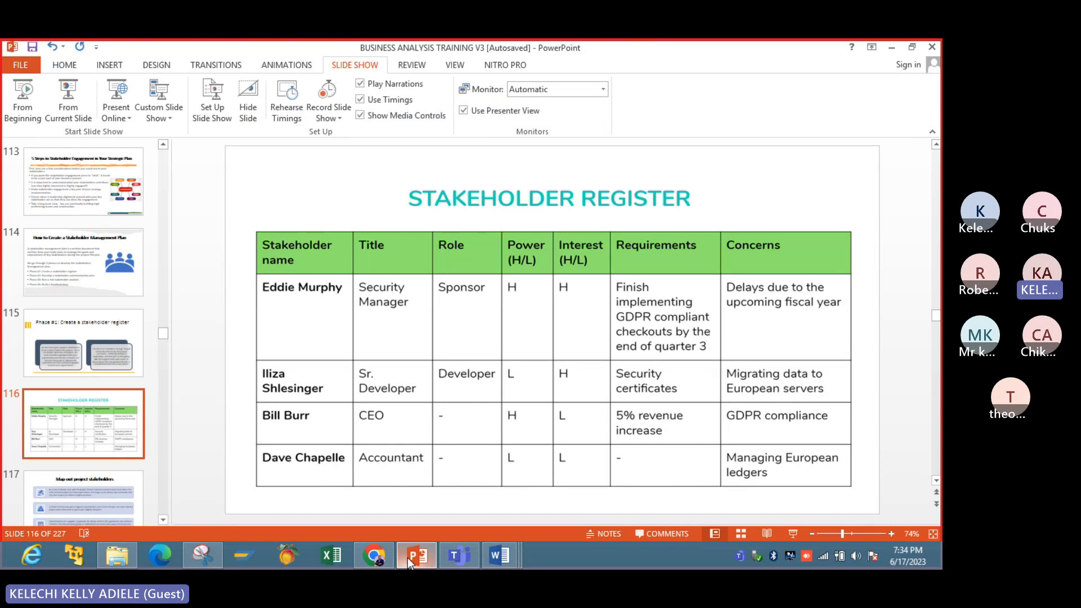
click(407, 558)
click(416, 557)
click(415, 556)
click(475, 222)
text(()
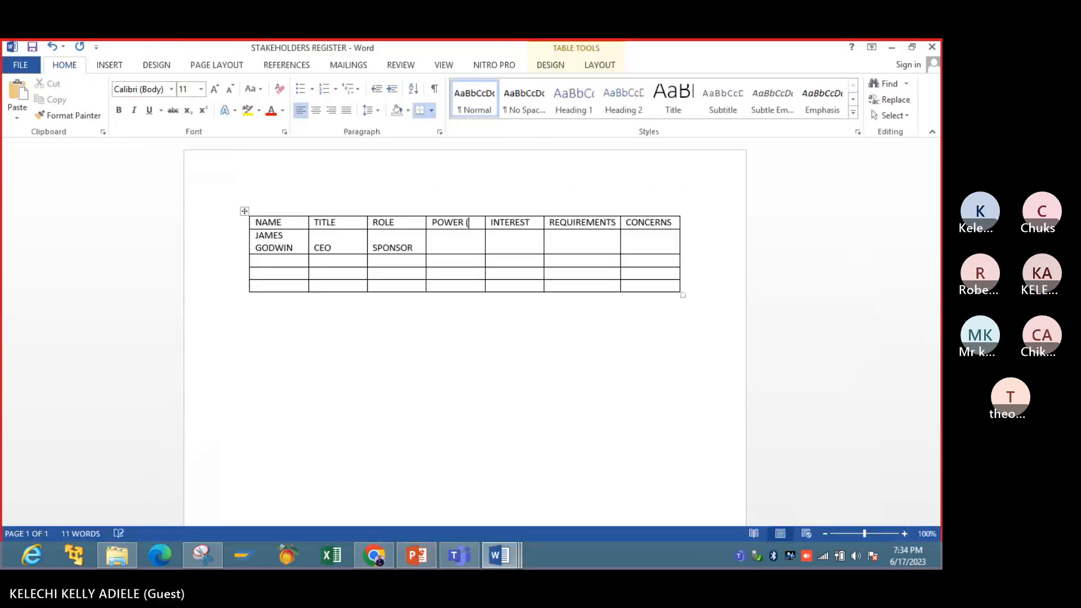
text(H/)
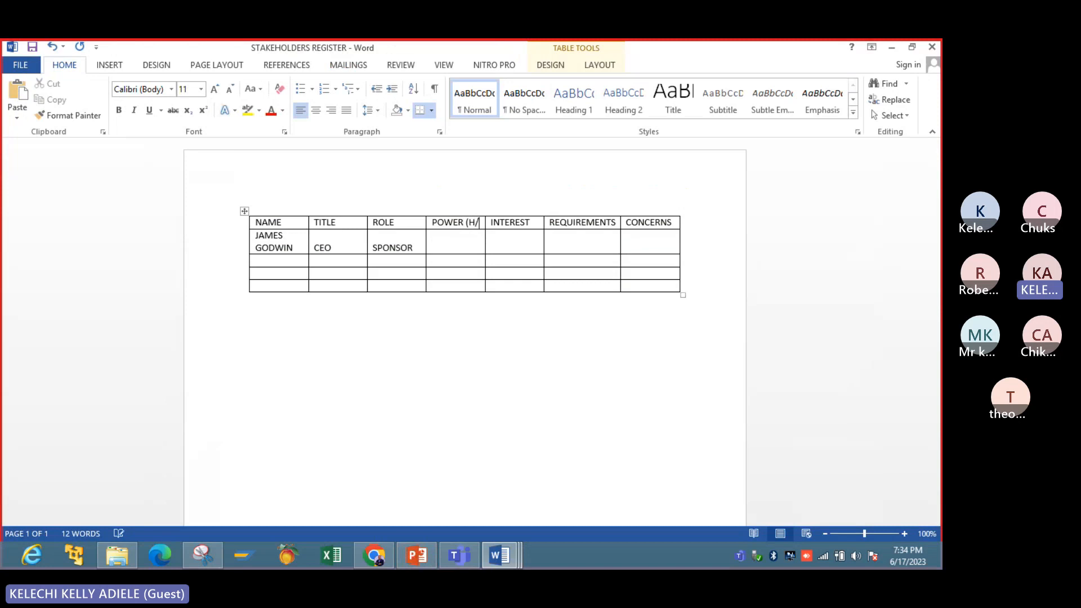
text(M/L)
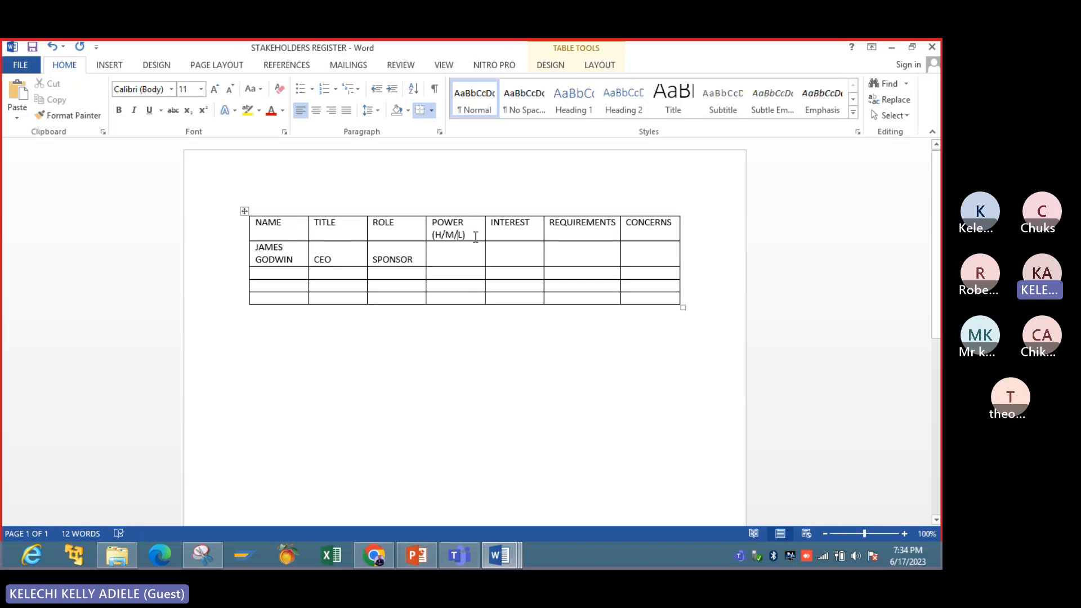
key(BackSpace)
key(BackSpace)
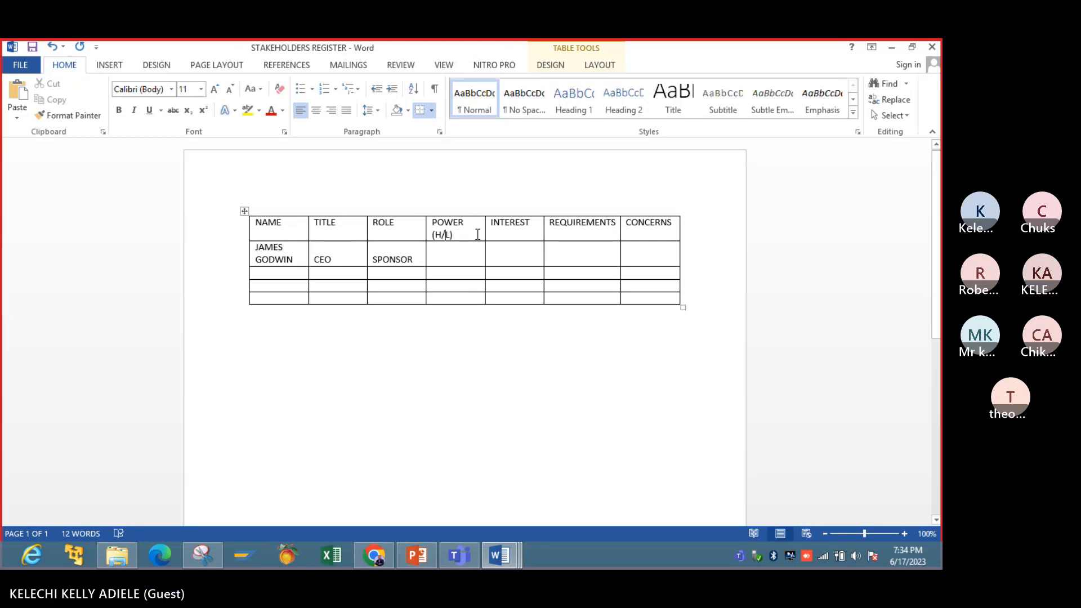
- Copy the (H/L) suffix from the POWER heading to the end of the INTEREST heading
drag(476, 234, 432, 233)
key(ctrl+c)
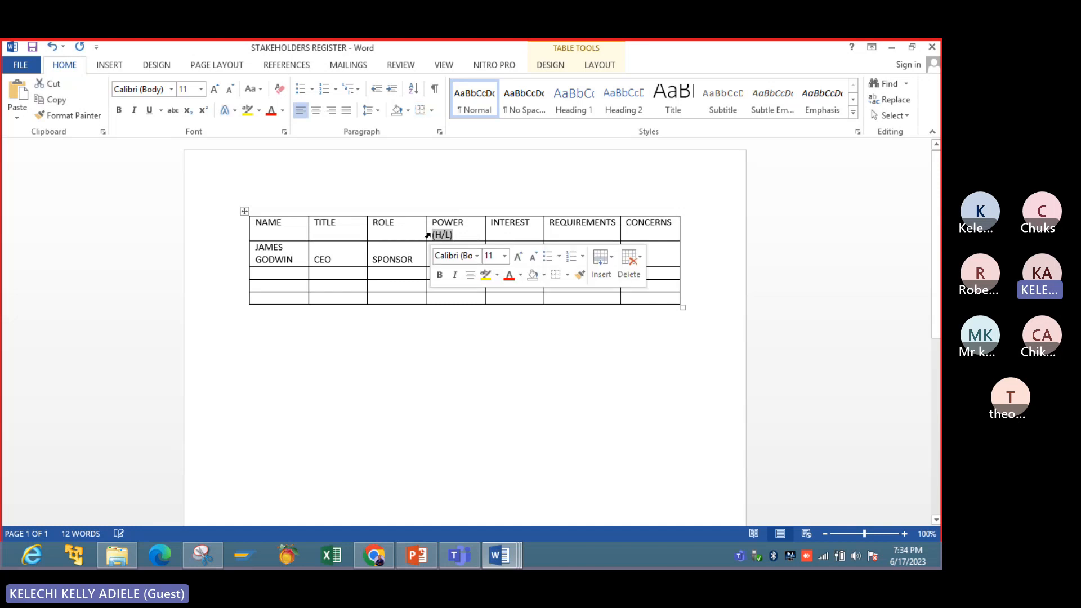
click(510, 224)
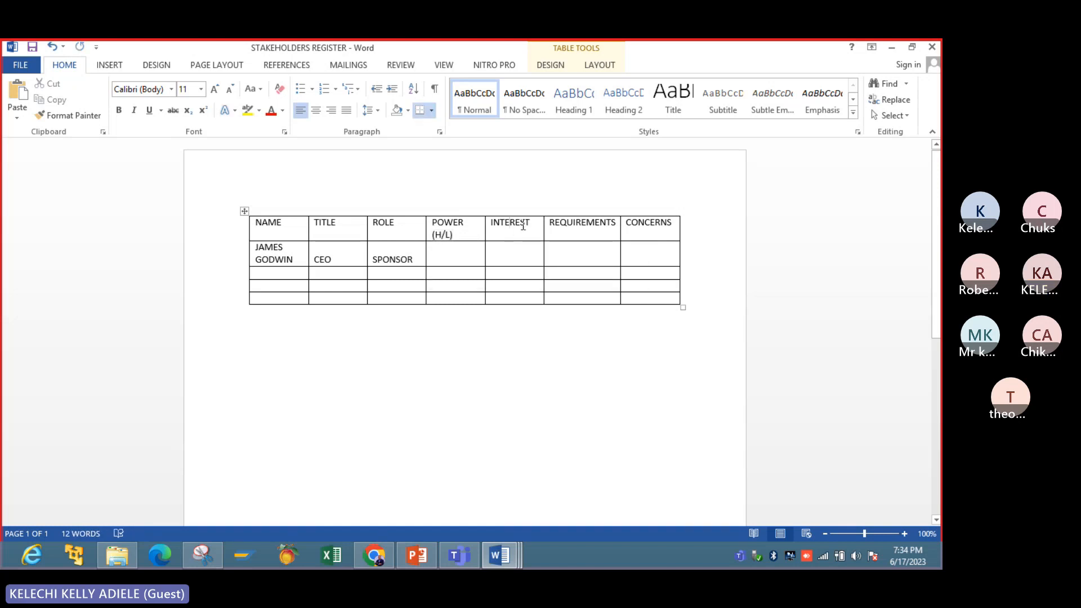
key(ctrl+v)
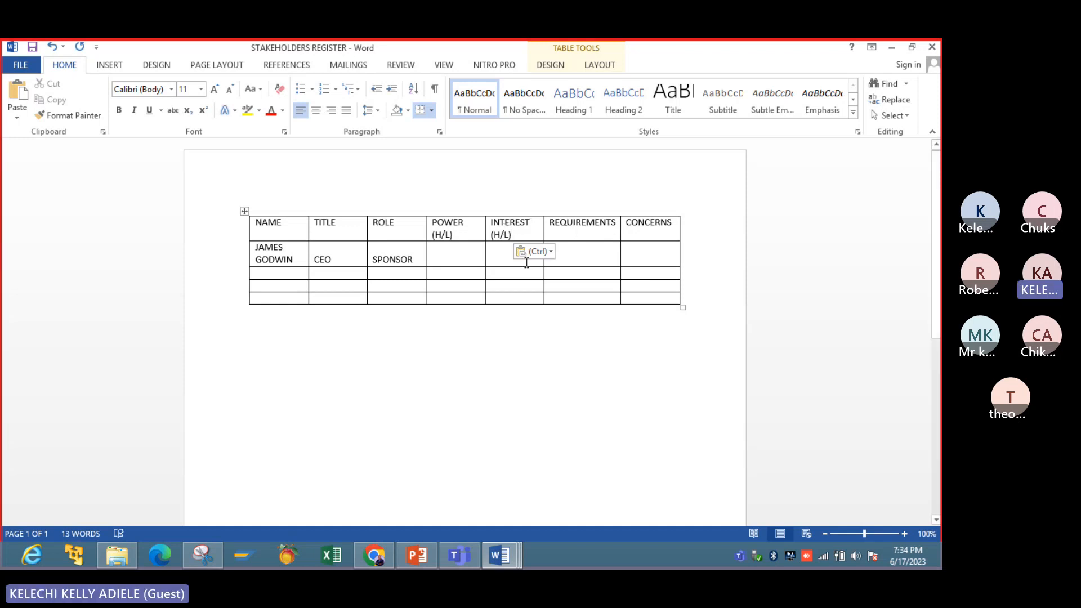
- Widen the NAME column so the first stakeholder's name fits on one line, and move the name to the cell's second line
click(442, 256)
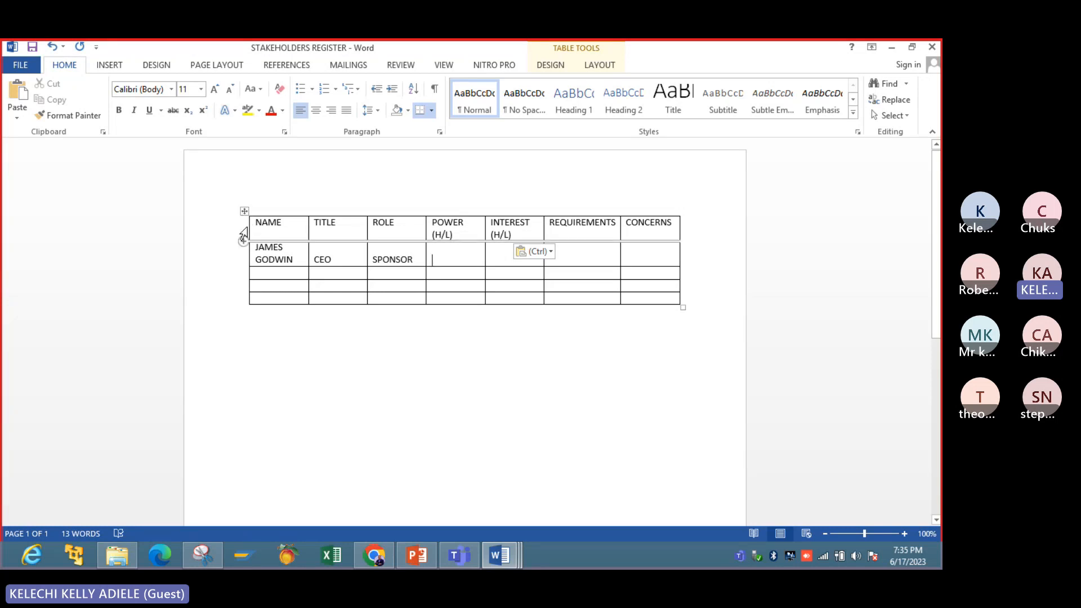
drag(250, 227, 221, 227)
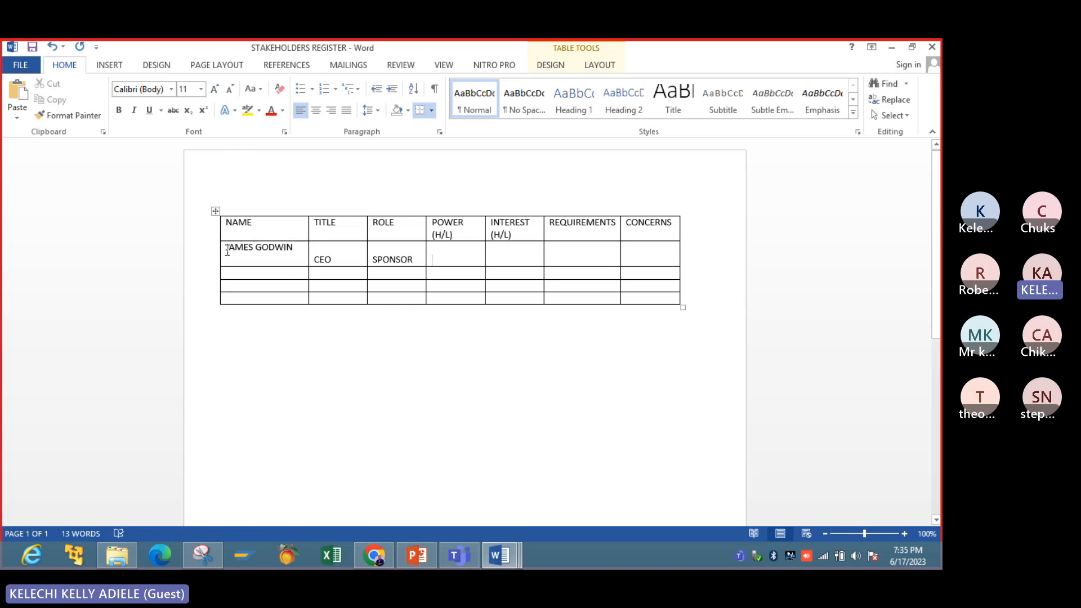
click(227, 248)
key(Return)
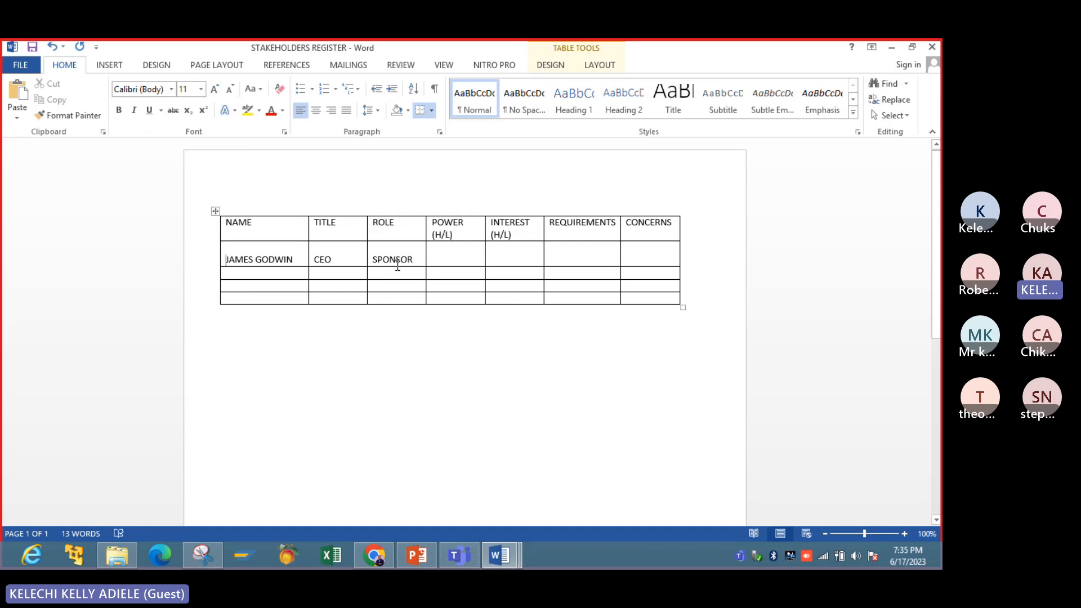
- Rate the first stakeholder H for power and H for interest, and enter BRD under REQUIREMENTS
click(448, 257)
text(H)
click(501, 255)
text(H)
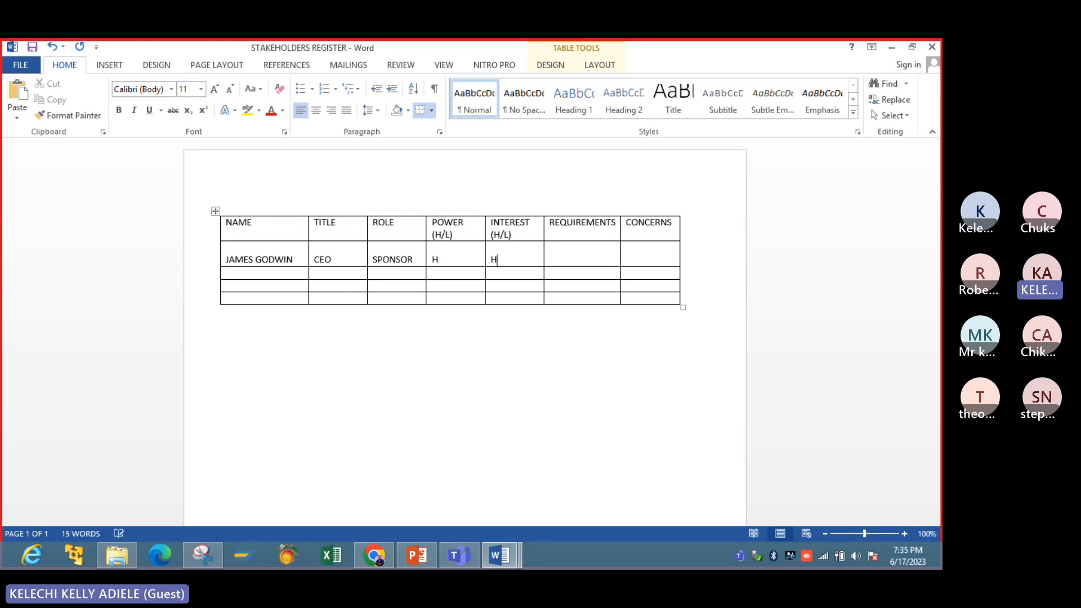
click(564, 256)
text(BRD)
key(Tab)
- Enter "Access is limited" as the first stakeholder's concern
text(acc)
key(BackSpace)
key(BackSpace)
key(BackSpace)
text(Acce)
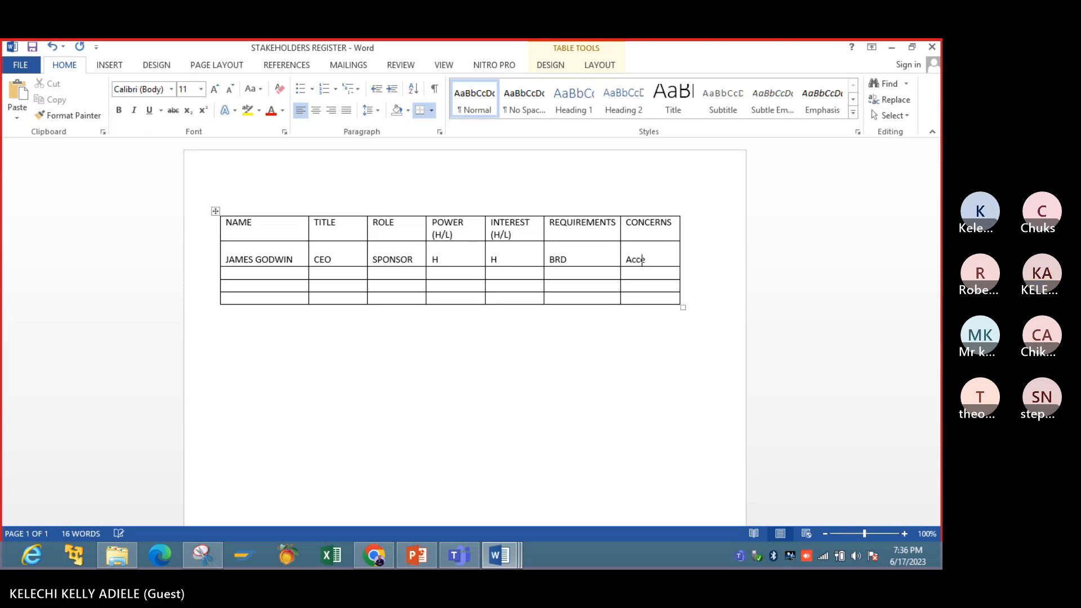
text(ss )
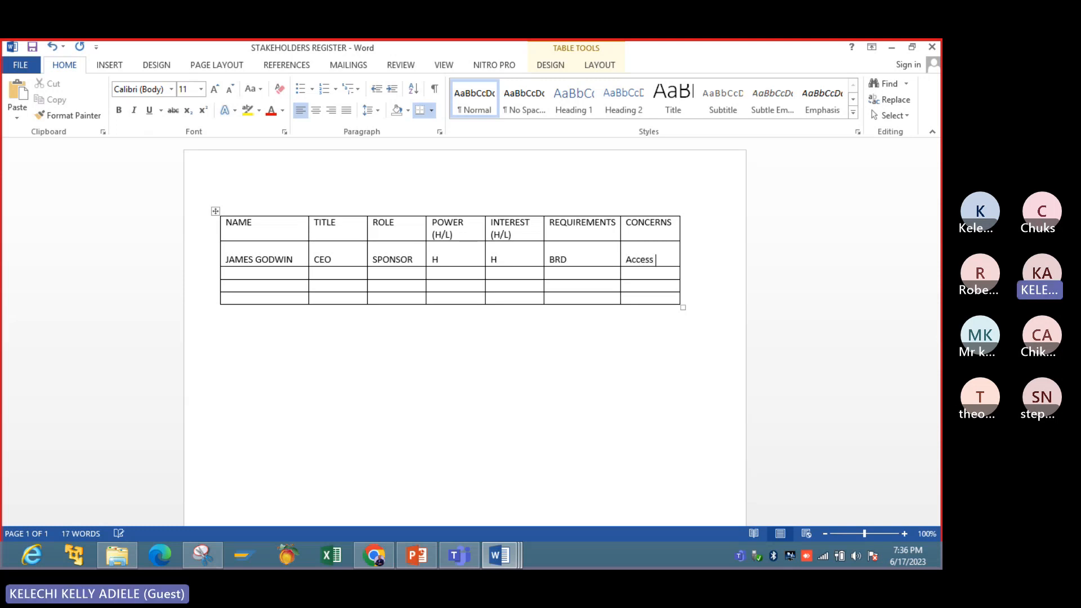
text(to)
key(BackSpace)
key(BackSpace)
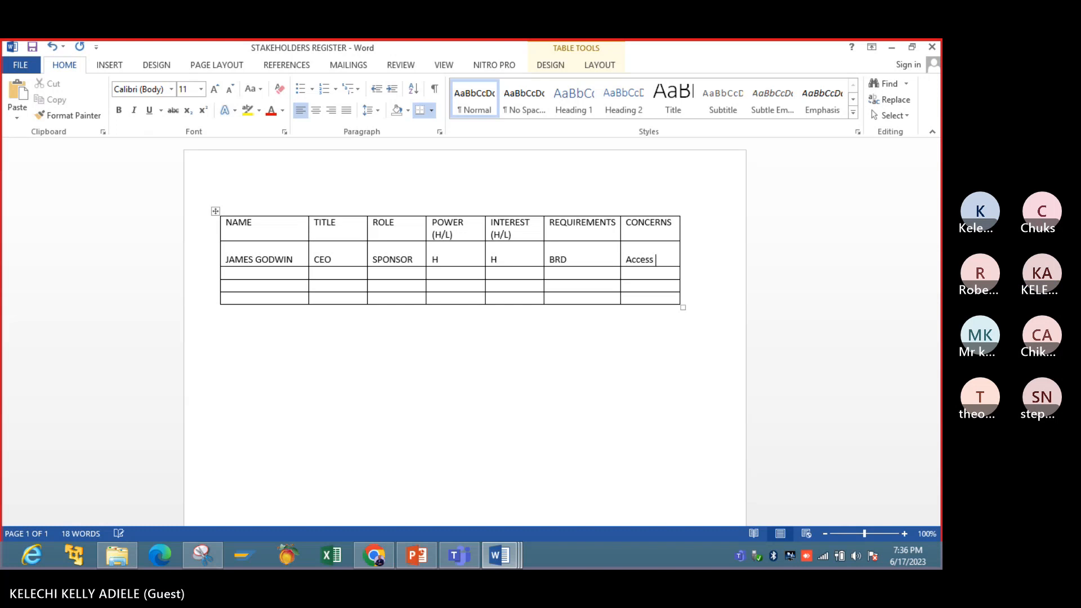
text(is limited)
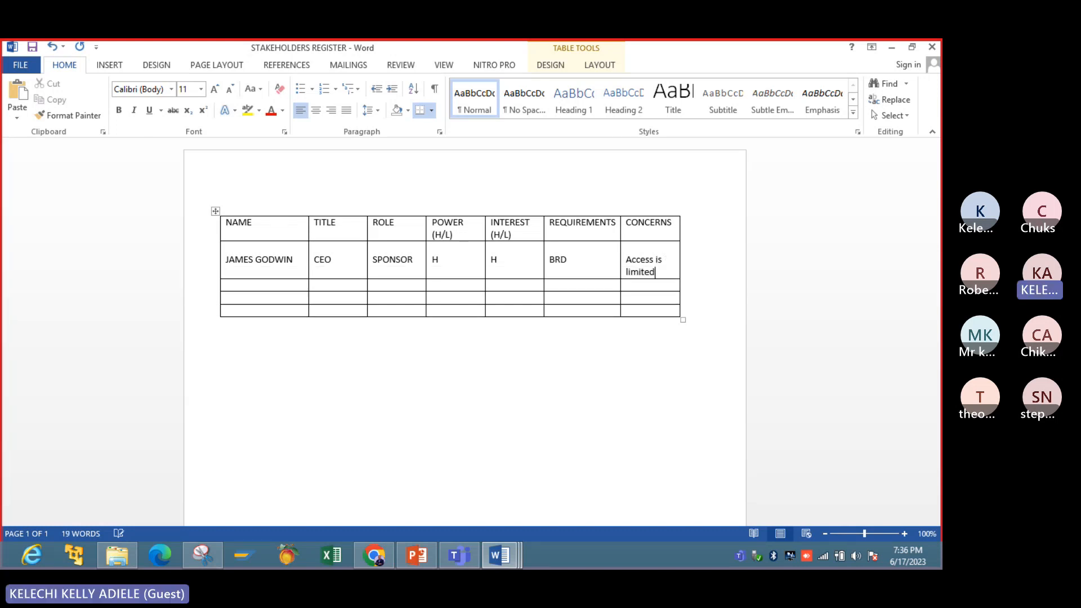
click(617, 375)
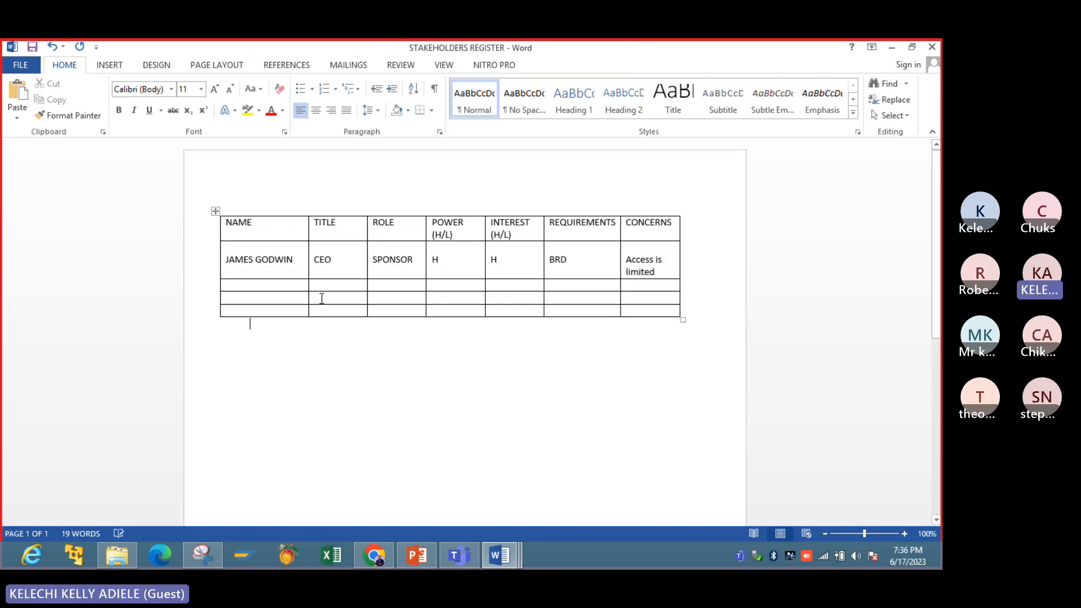
- Enter the second stakeholder's full name in the NAME column of the next row
click(295, 291)
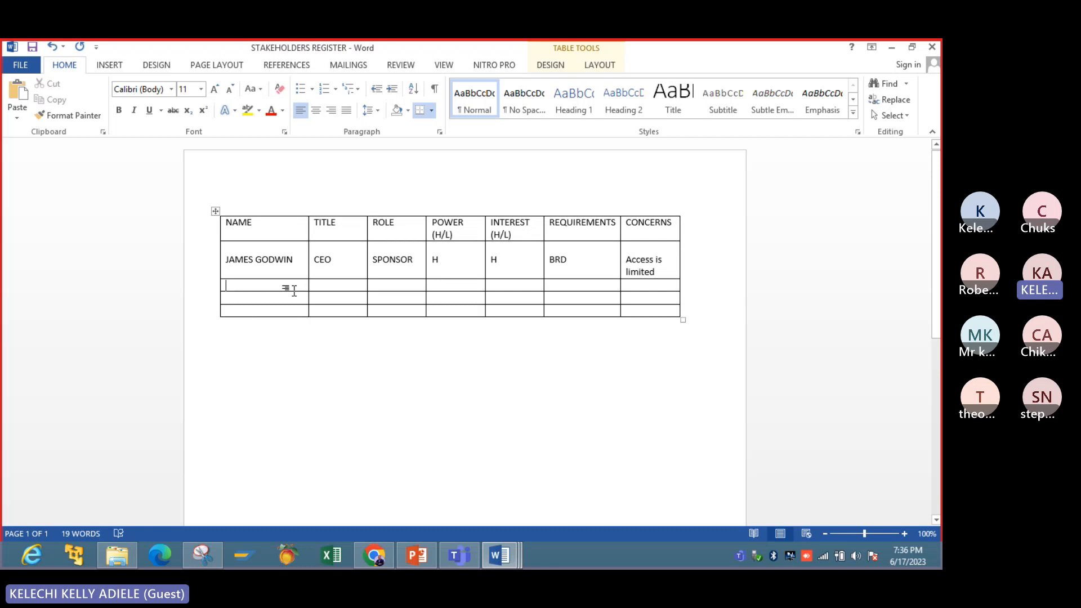
text(FRA)
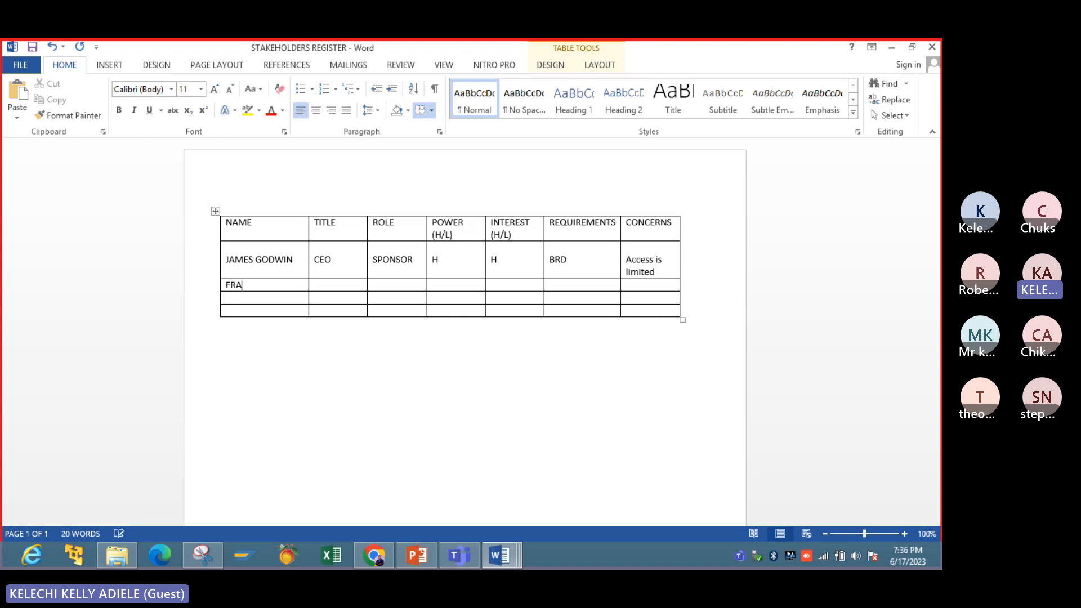
text(NL)
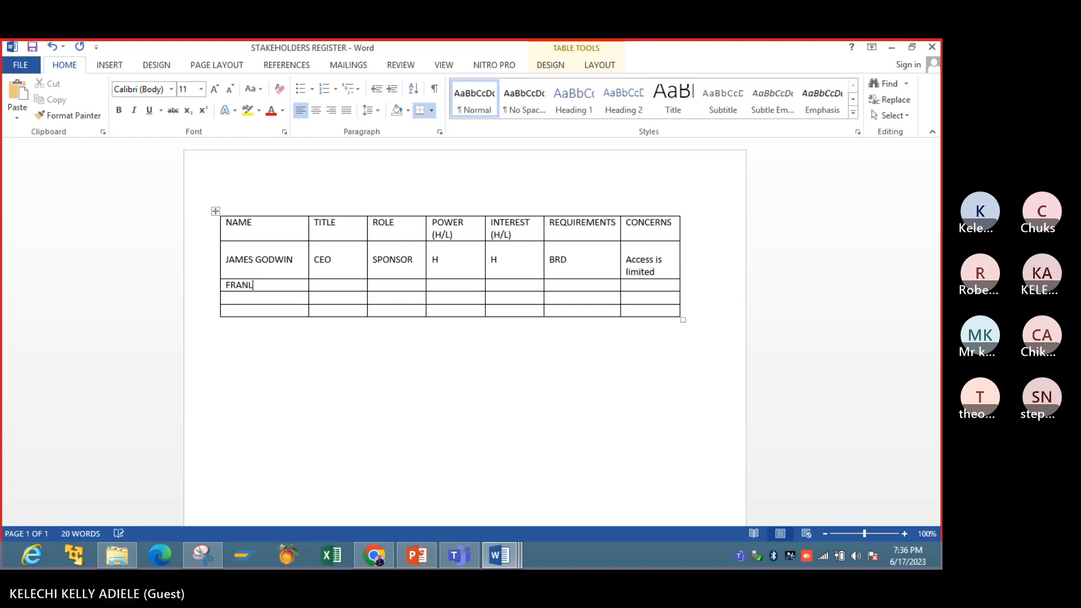
key(BackSpace)
text(K H)
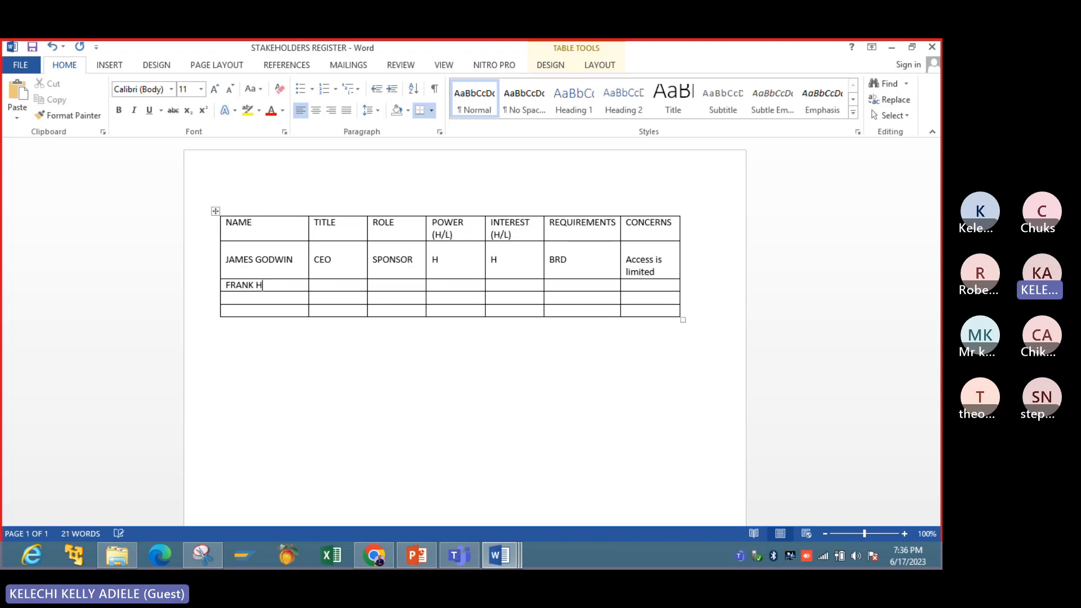
text(ENRY)
- Enter PROJECT MANAGER as the second stakeholder's title
key(Tab)
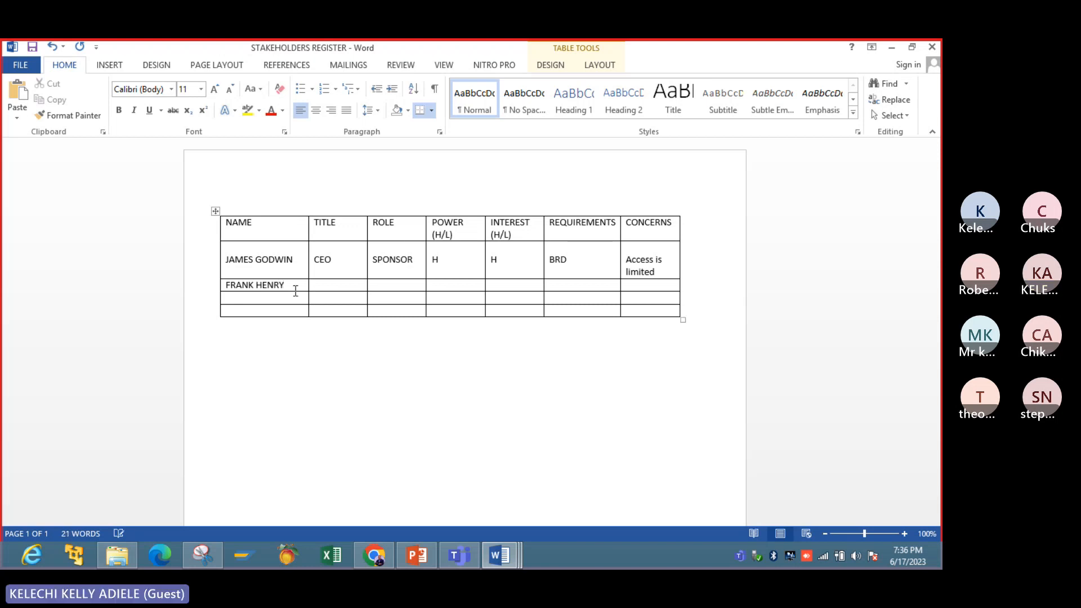
text(PROJ)
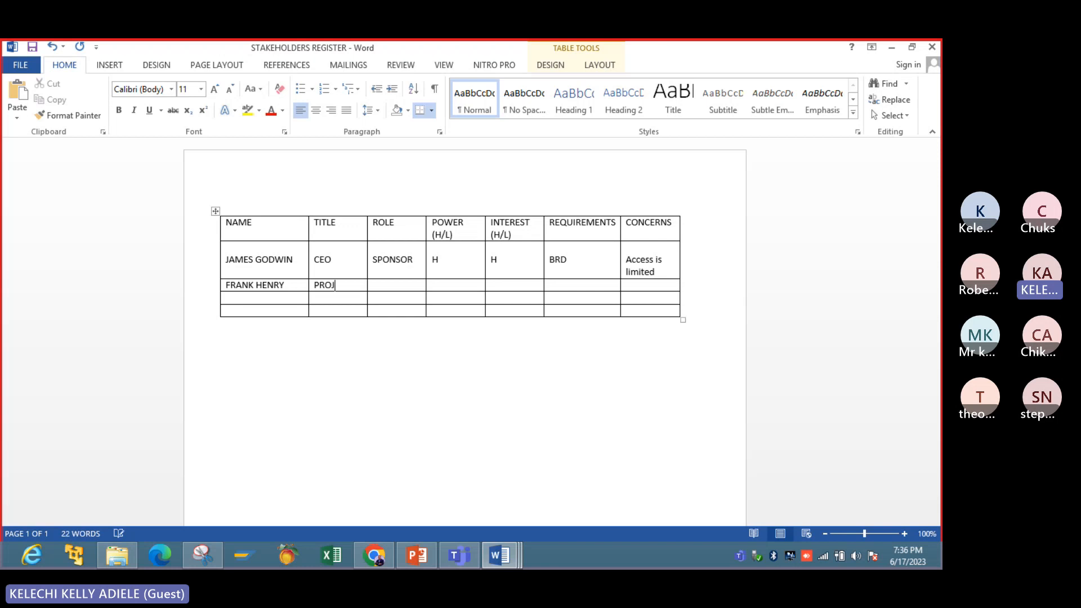
text(ECT MANAGER)
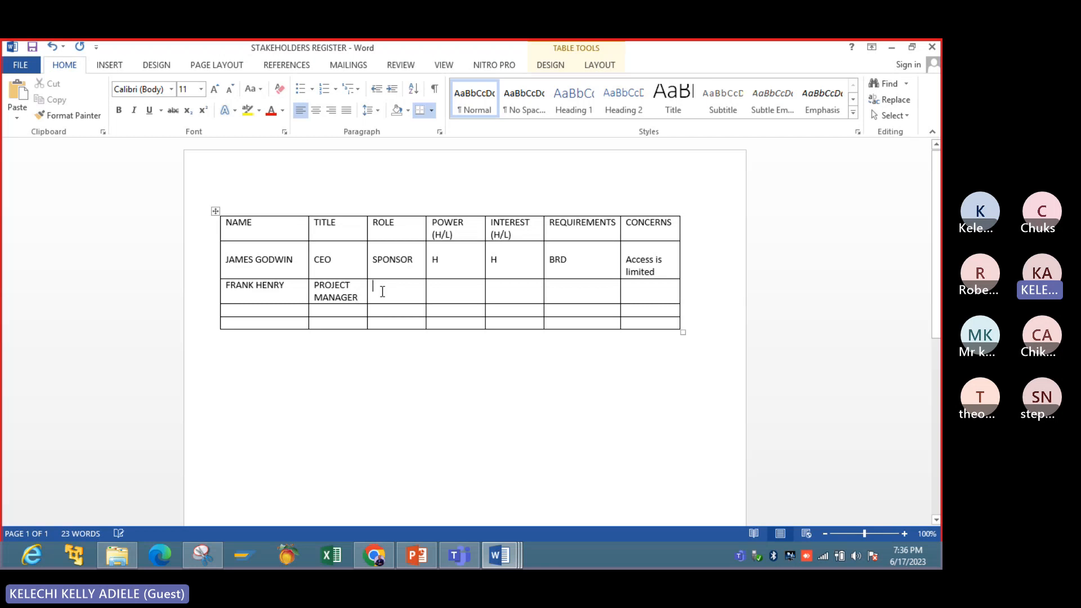
key(Tab)
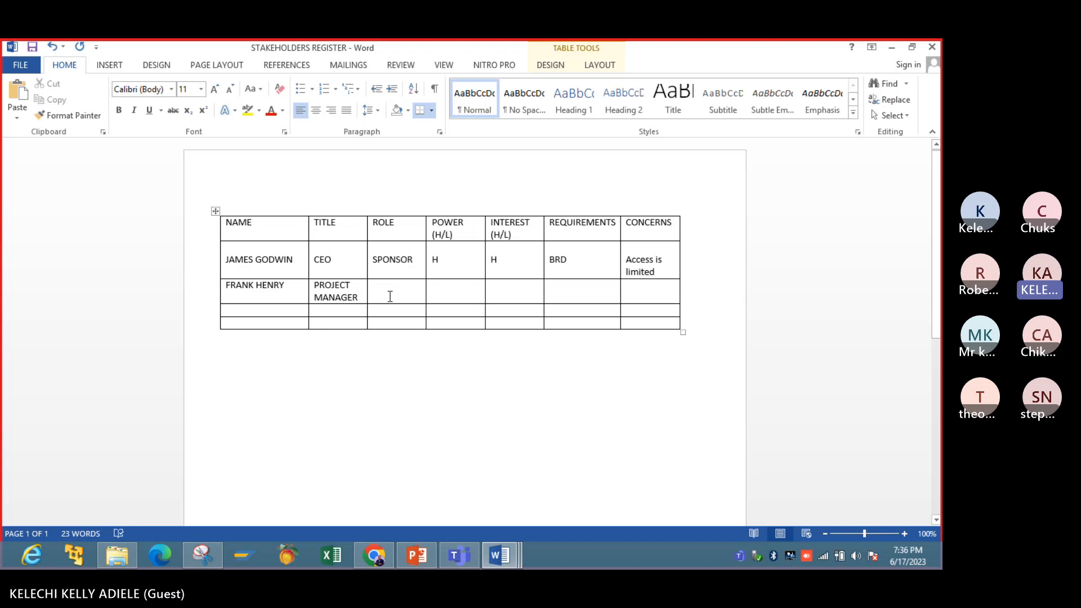
- Enter PROJECT MANAGER as the second stakeholder's role
text(PRO)
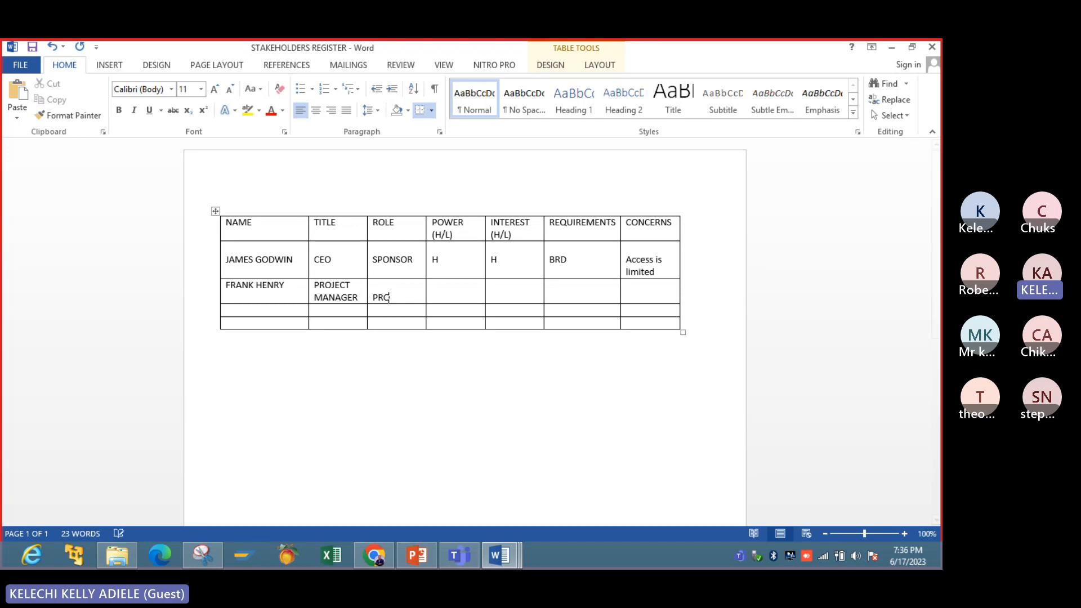
text(JECT MANAGER)
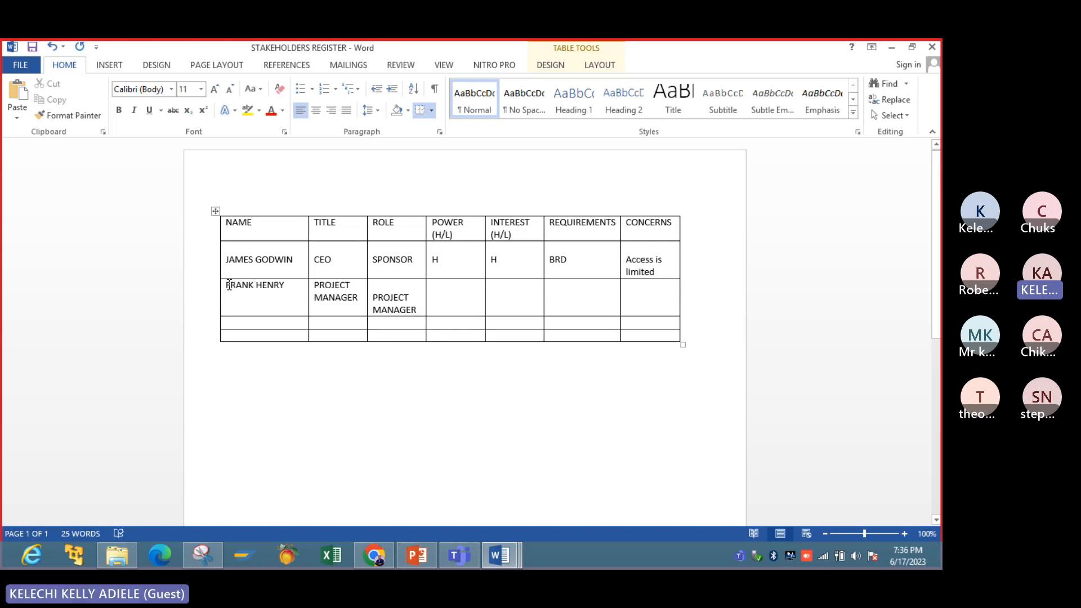
drag(230, 285, 656, 333)
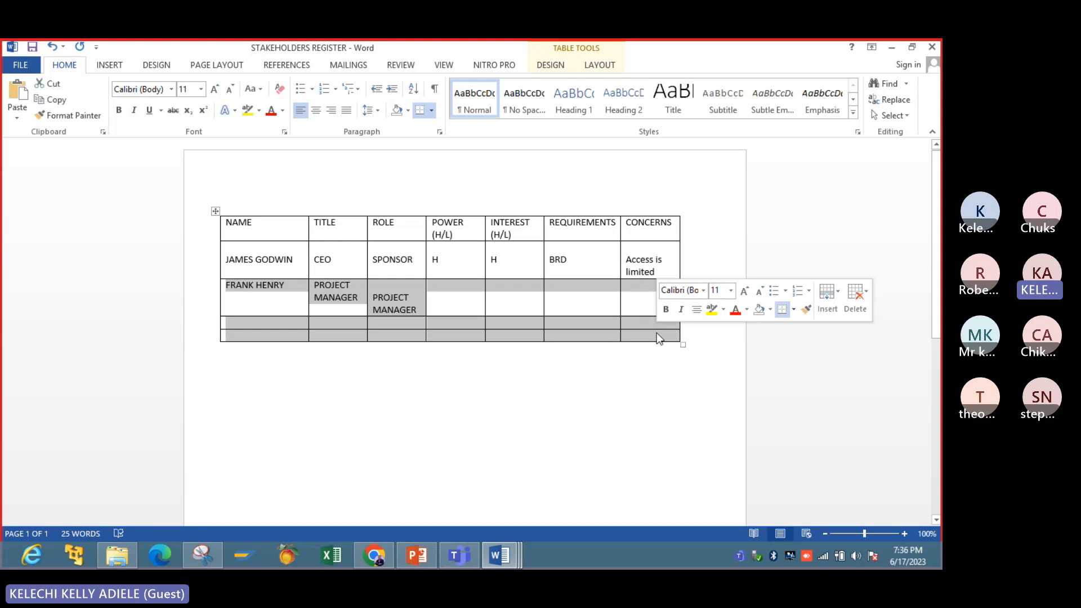
click(318, 116)
click(319, 117)
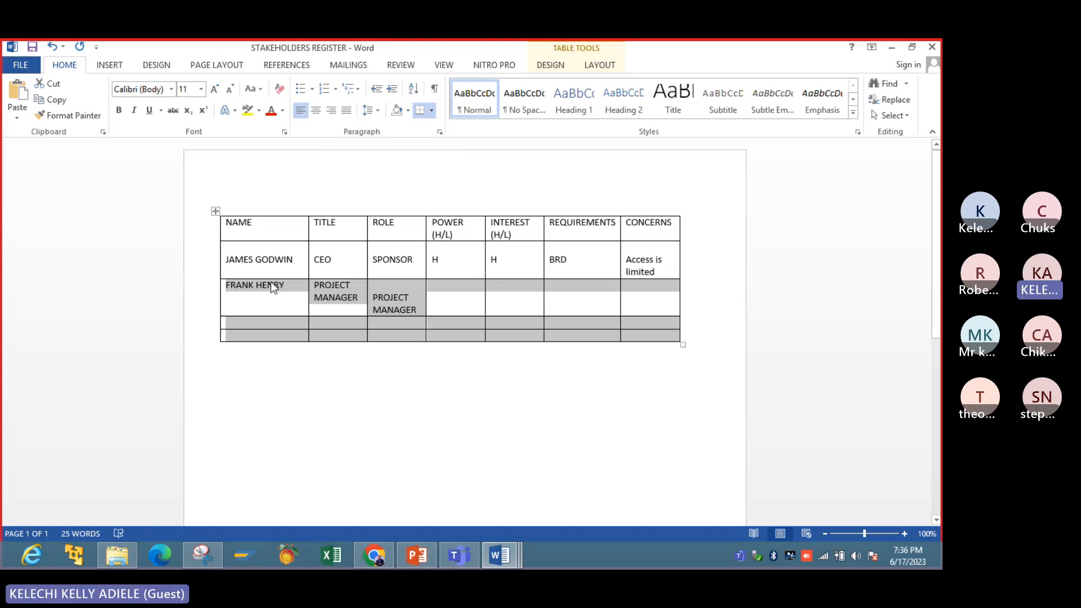
- Push the second stakeholder's name and title down one line in their cells to line up with the role
click(226, 284)
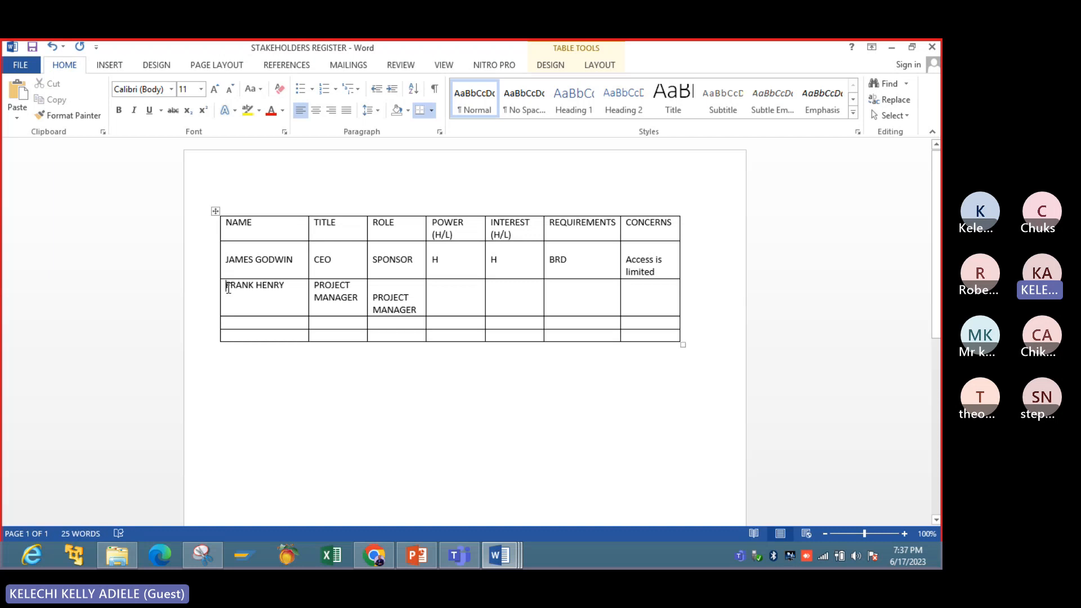
key(Return)
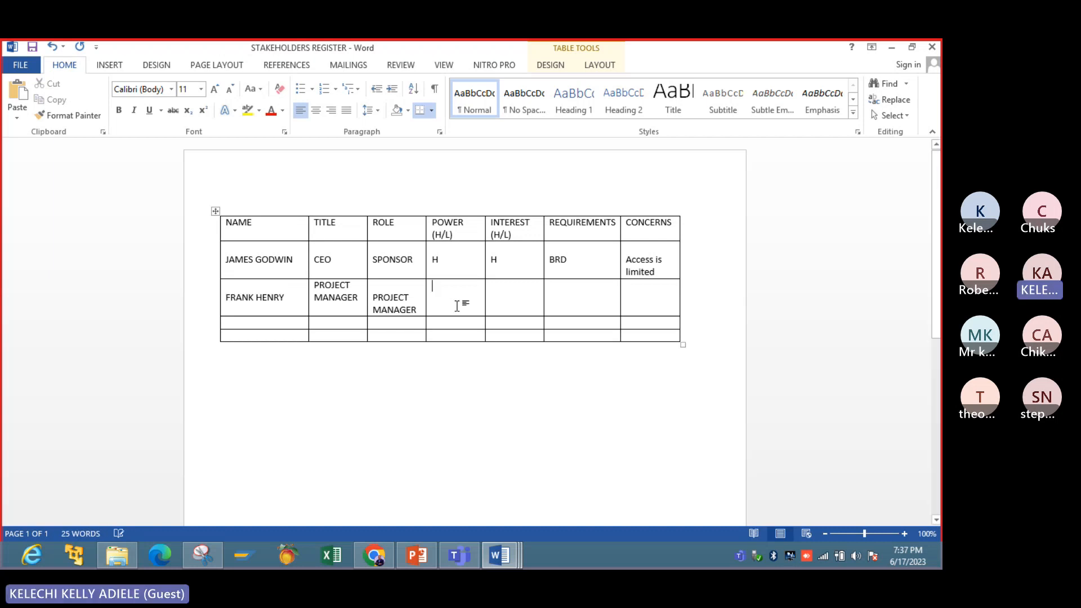
click(459, 301)
click(315, 287)
key(Return)
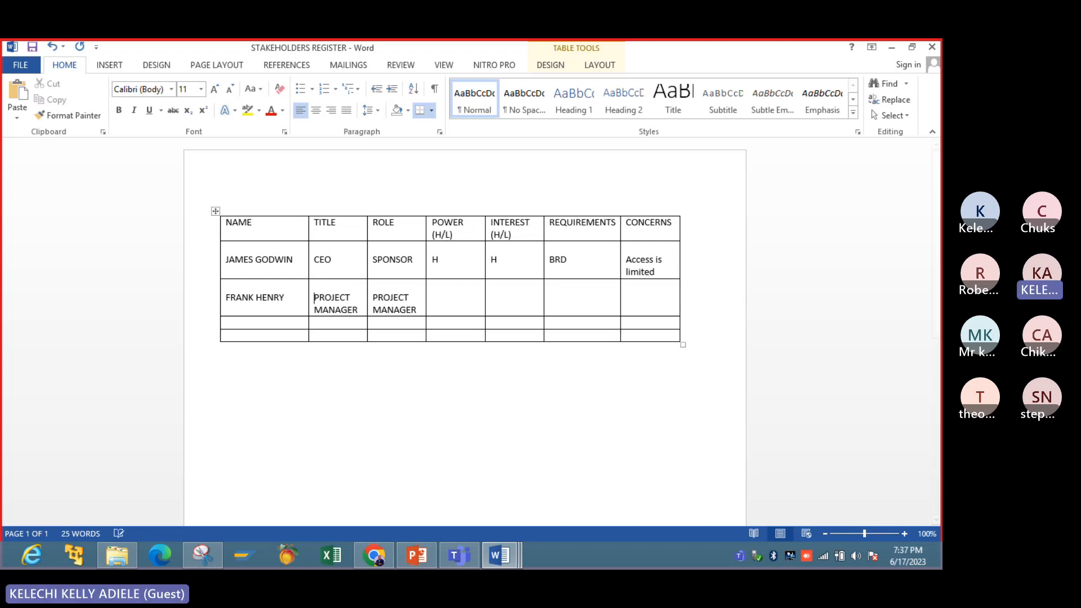
- Rate the second stakeholder H for power
click(455, 310)
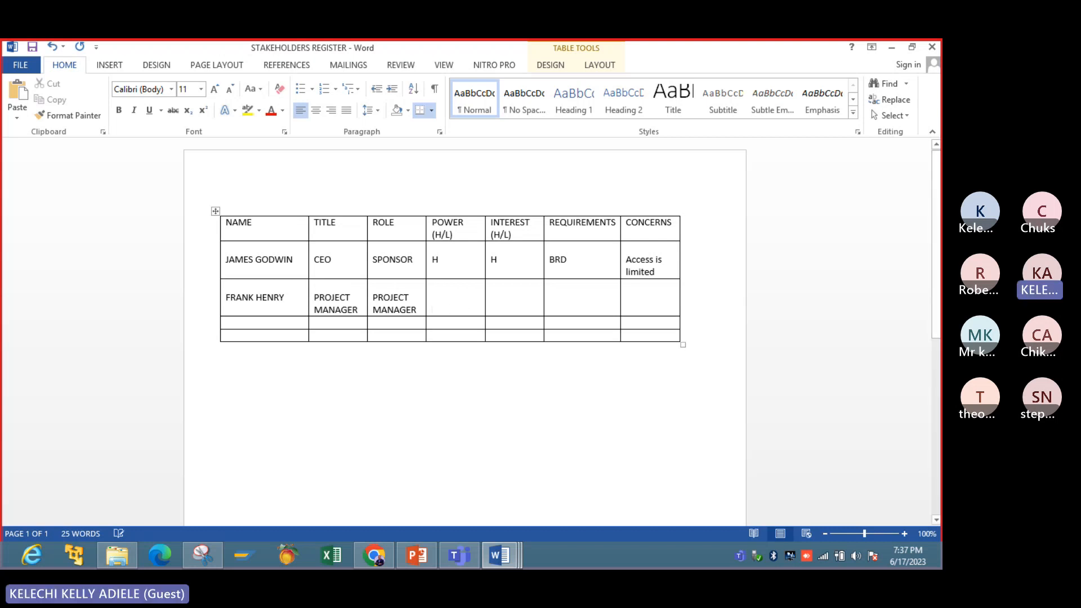
key(Return)
text(H)
key(Tab)
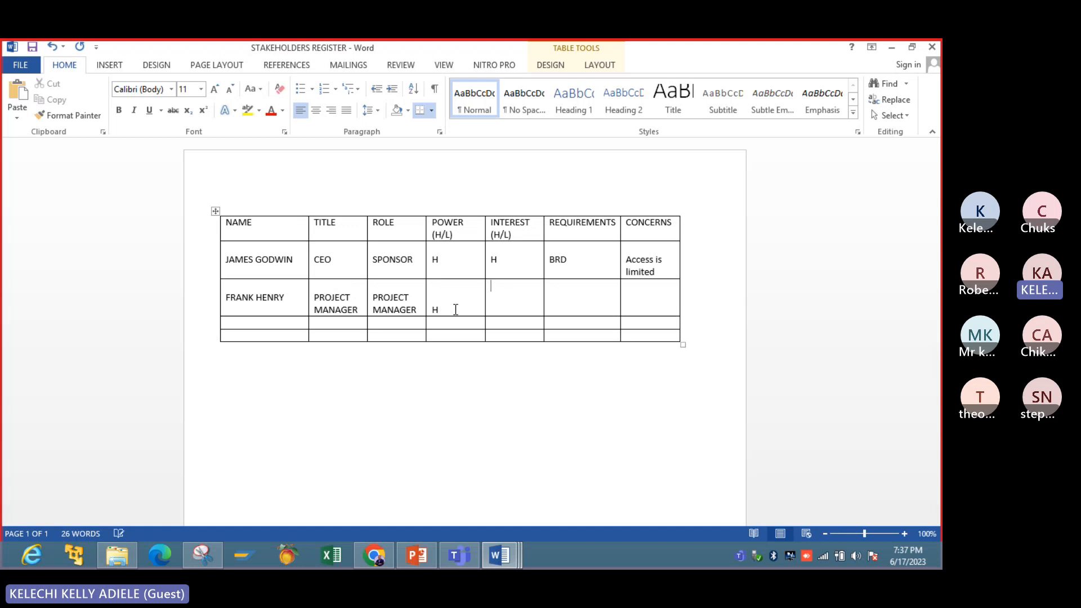
- Change the INTEREST heading's scale to (H/M/L) and rate the second stakeholder H for interest
key(Return)
key(Return)
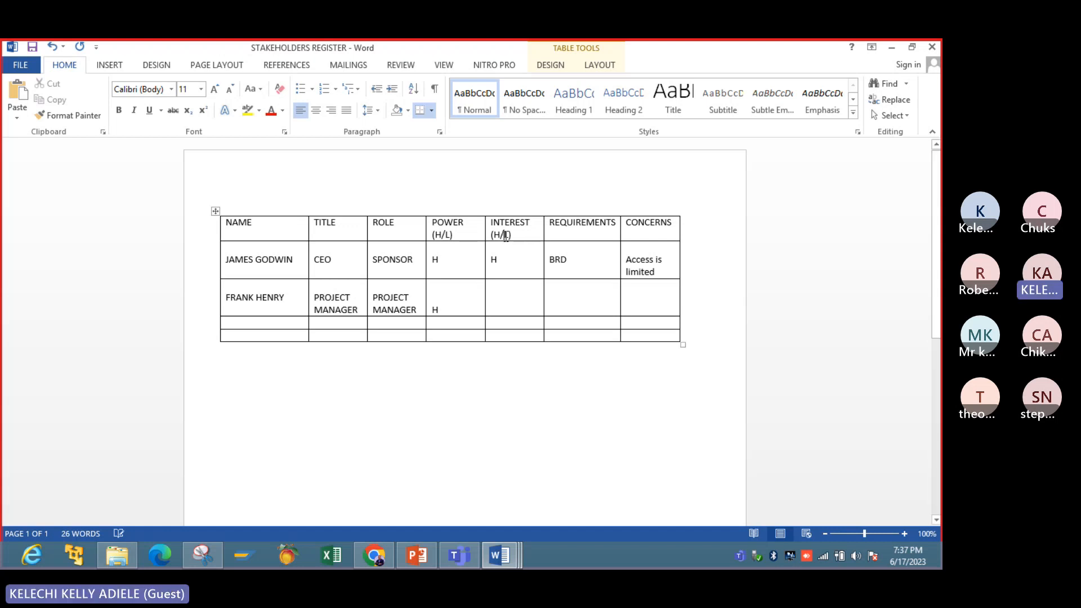
click(506, 236)
text(M/)
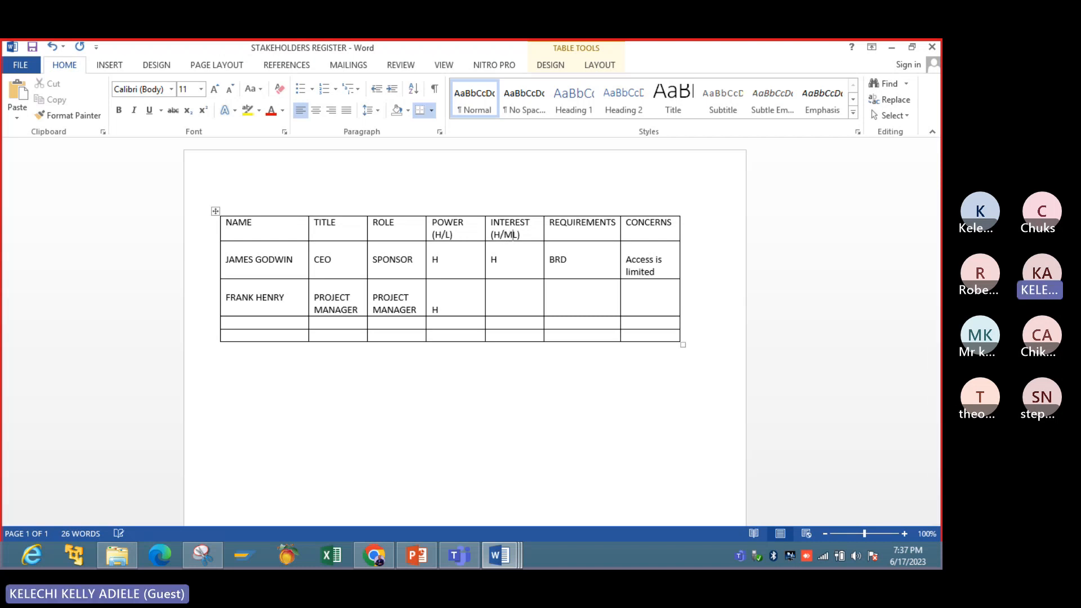
click(513, 304)
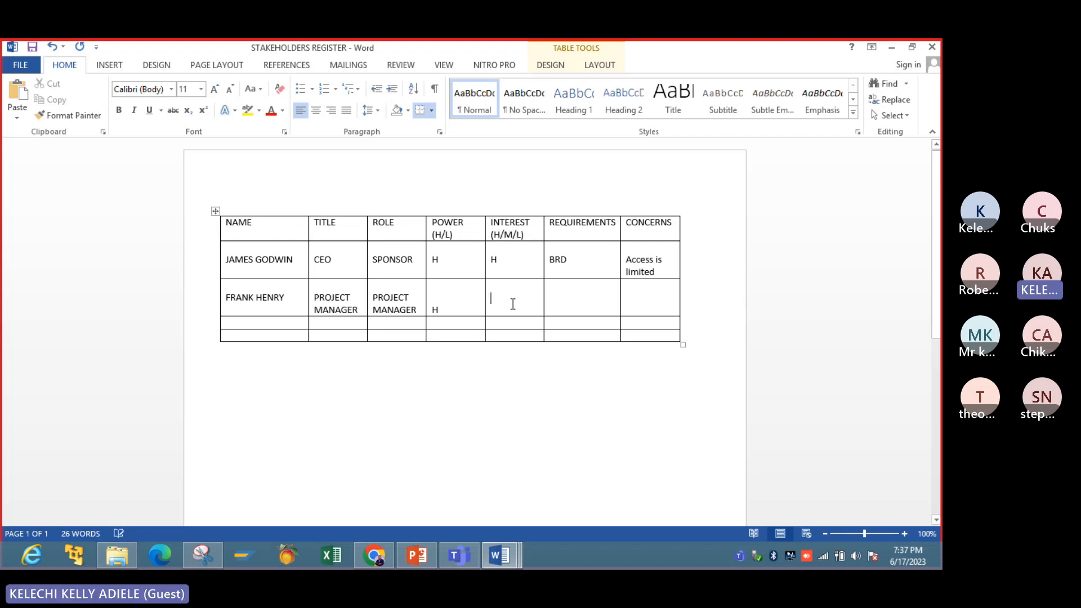
key(Return)
text(H)
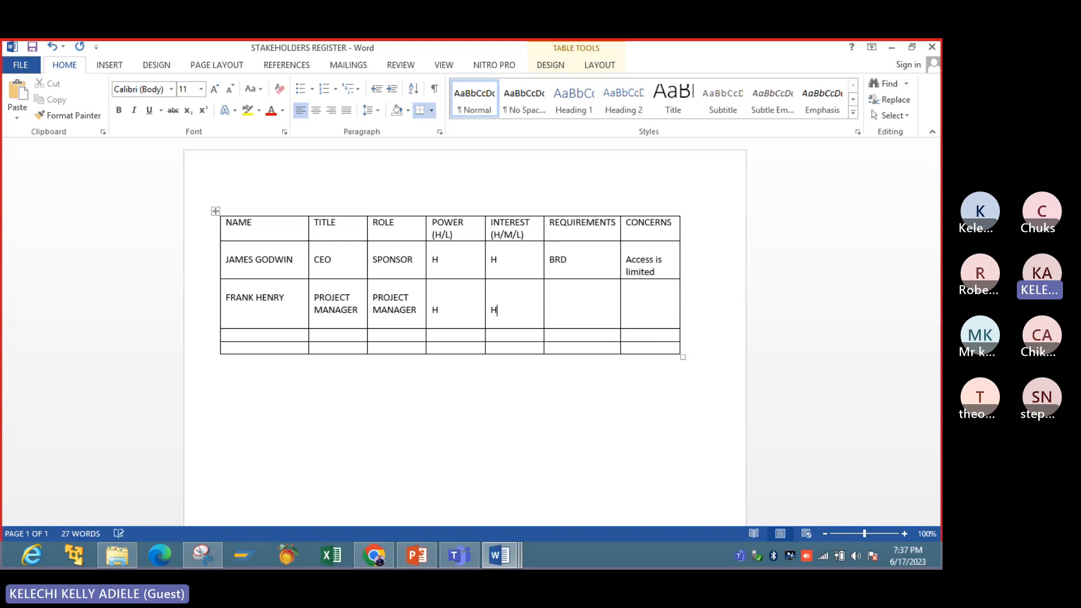
- Enter Functional under the second stakeholder's REQUIREMENTS, and consult the STAKEHOLDER REGISTER slide in PowerPoint
key(Tab)
key(Return)
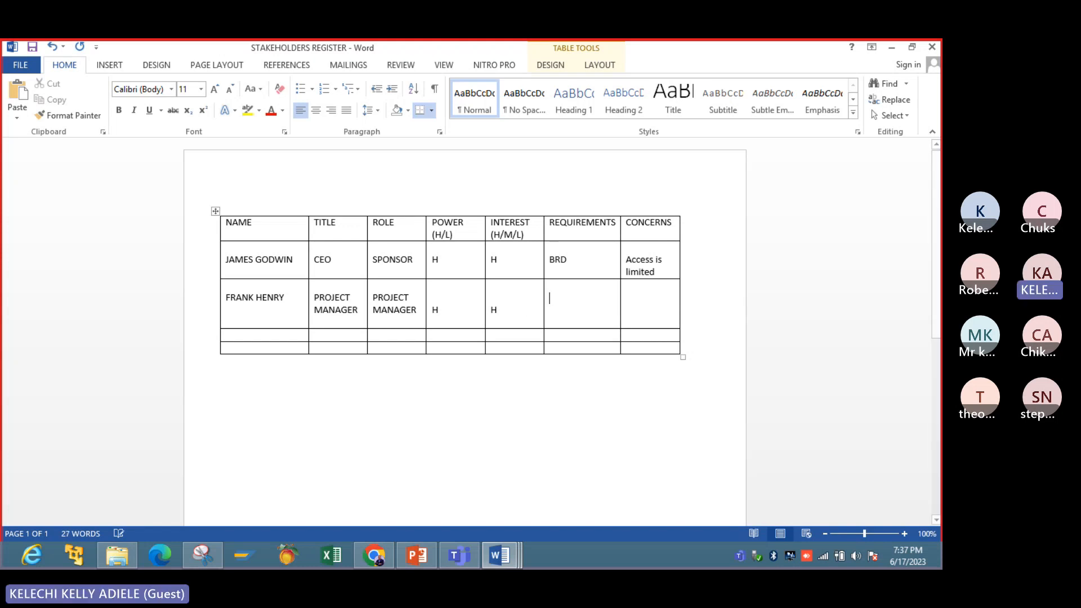
text(F)
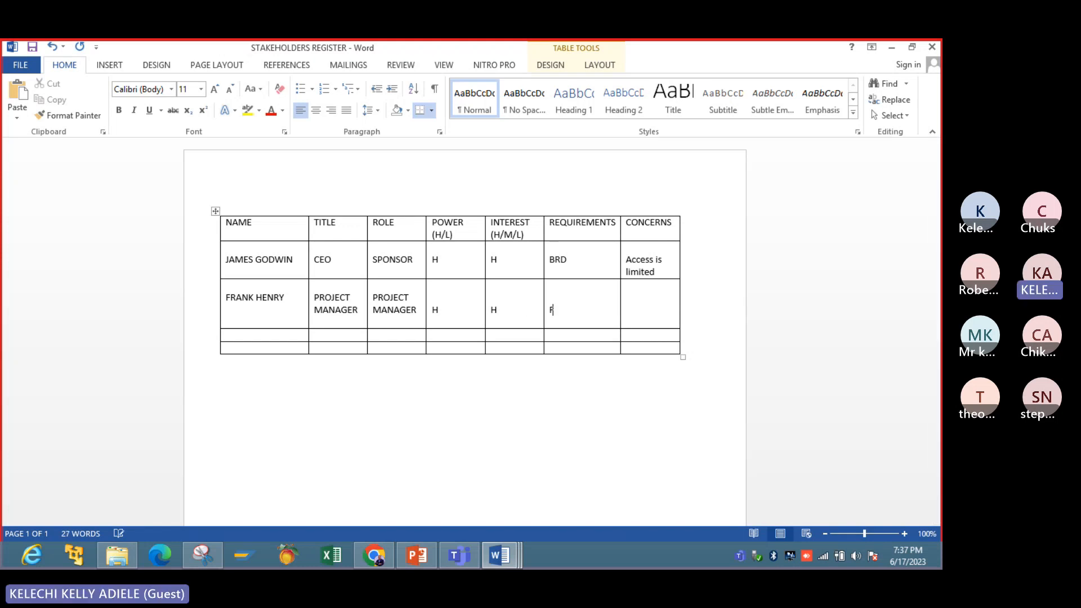
text(unctional)
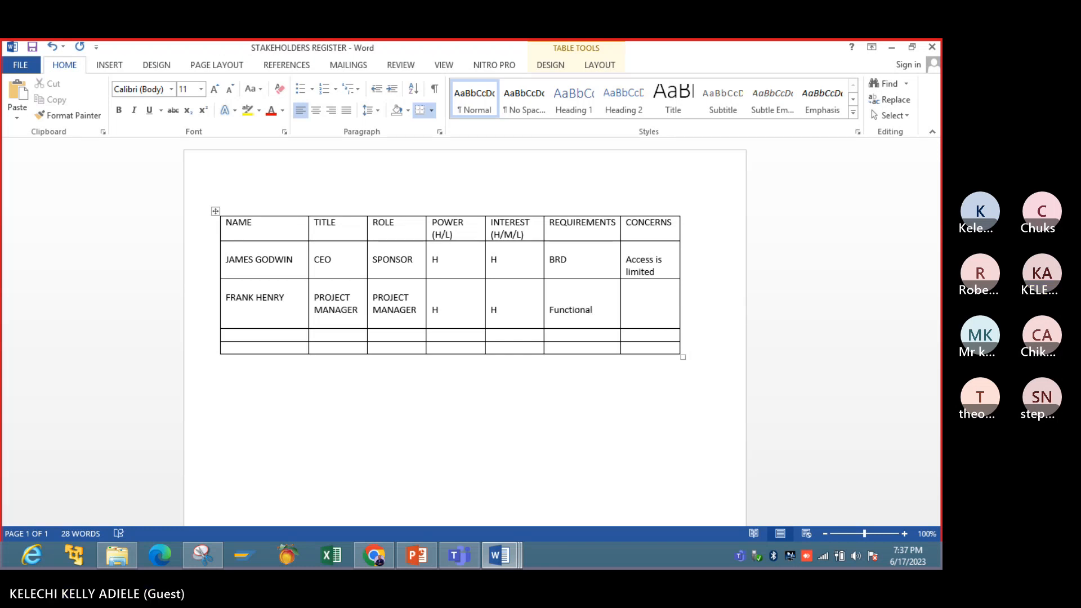
click(420, 556)
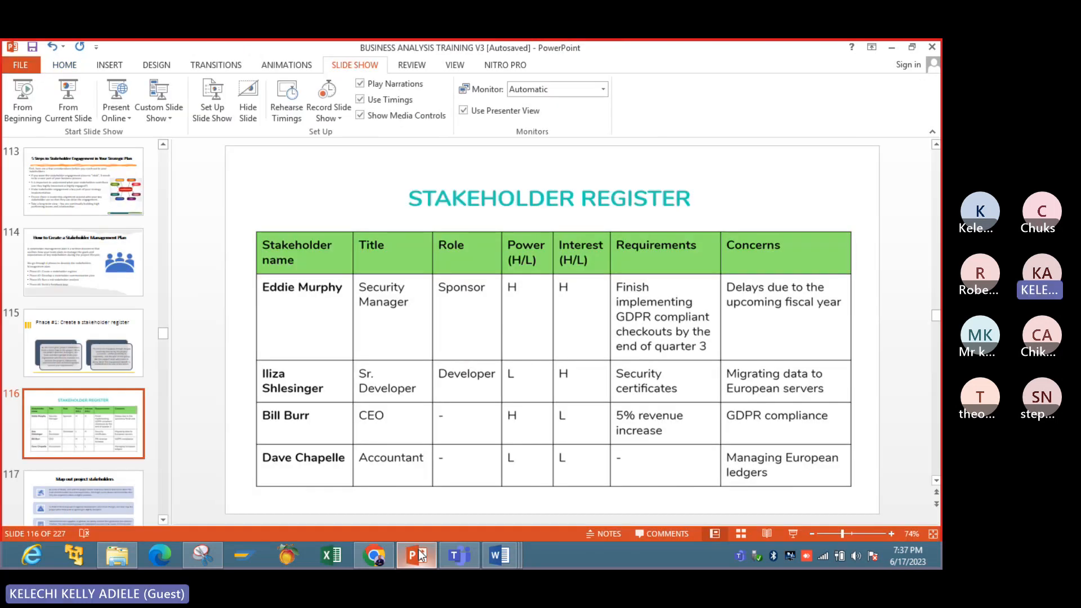
click(420, 557)
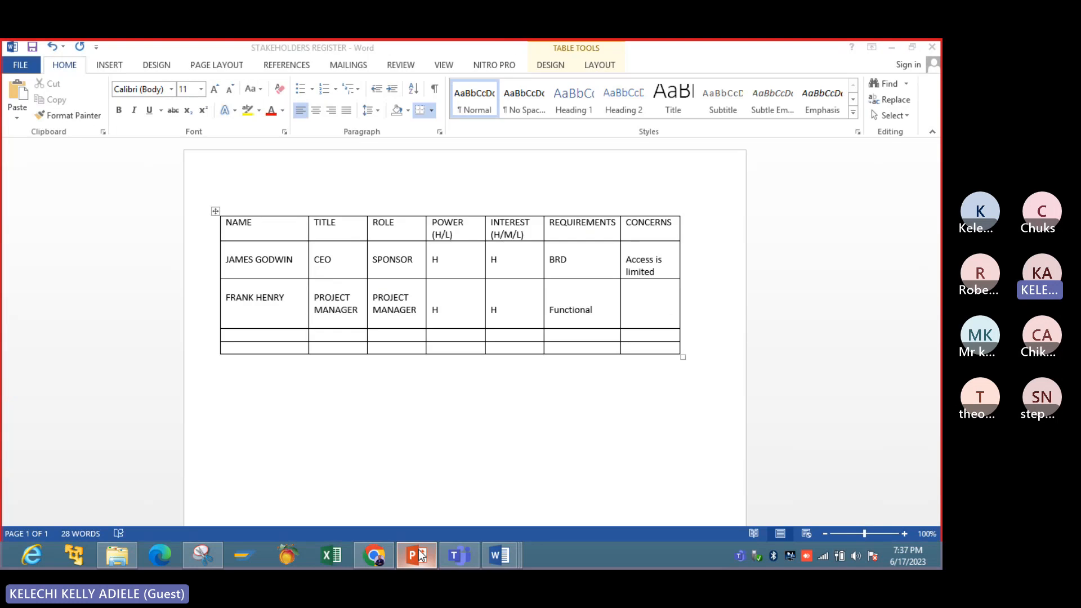
- In the Word register, complete the second stakeholder's requirements as "Functional & Technical" and enter NONE under CONCERNS
text(& Techno)
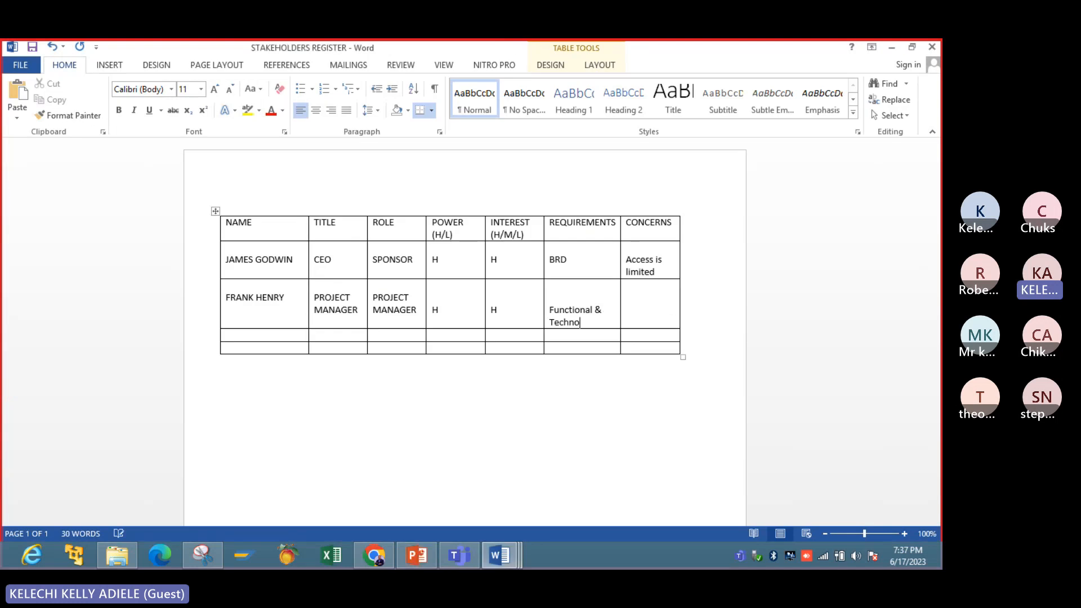
key(BackSpace)
text(ical)
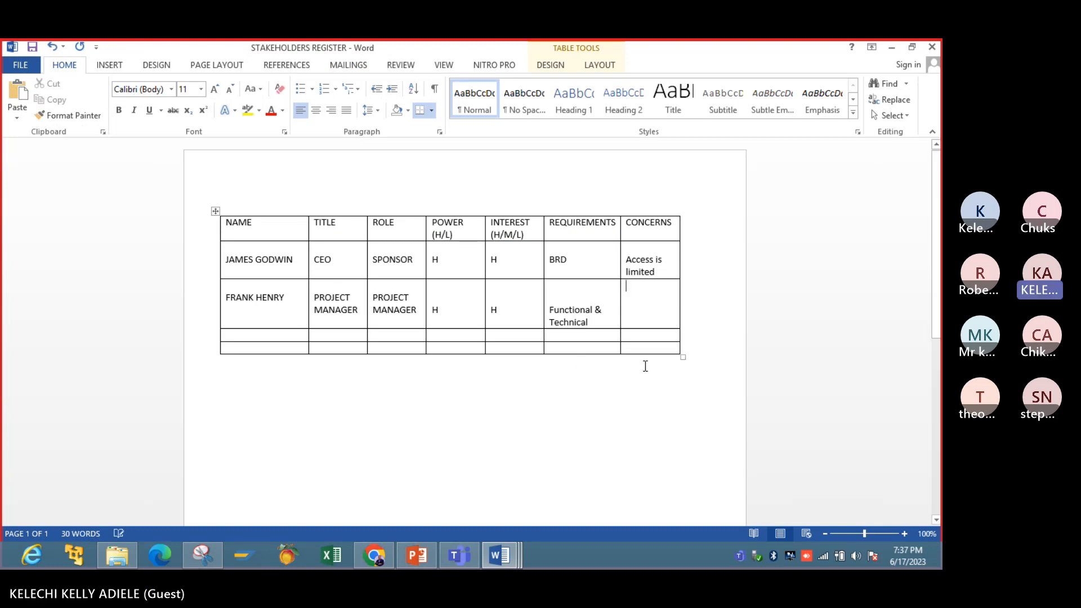
click(626, 309)
text(NONE)
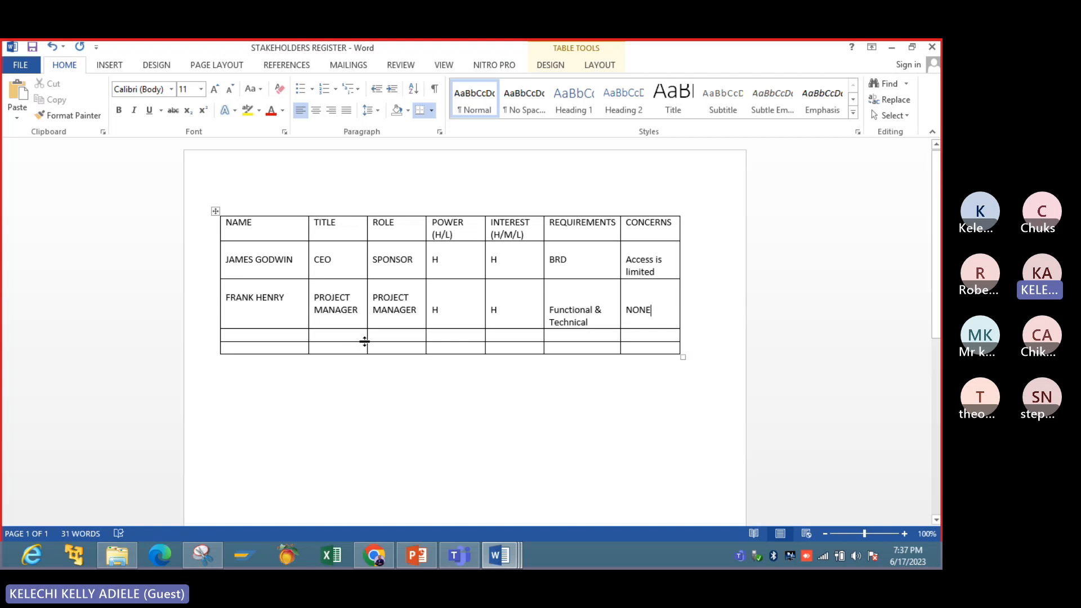
- Enter the third stakeholder's full name in the NAME column of the next empty row
click(252, 336)
text(RICHARD)
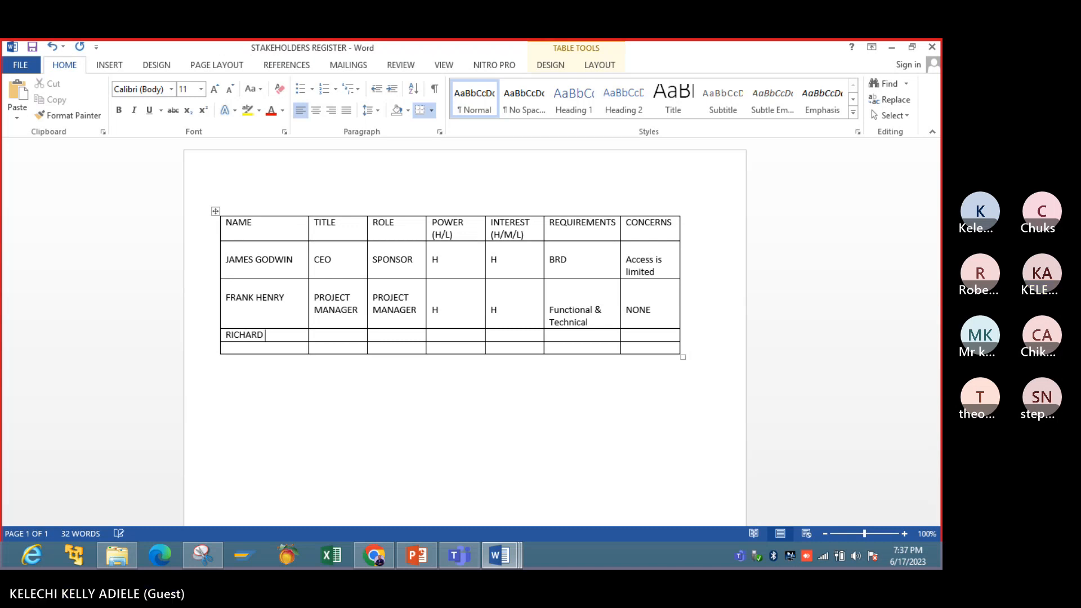
text( YOU)
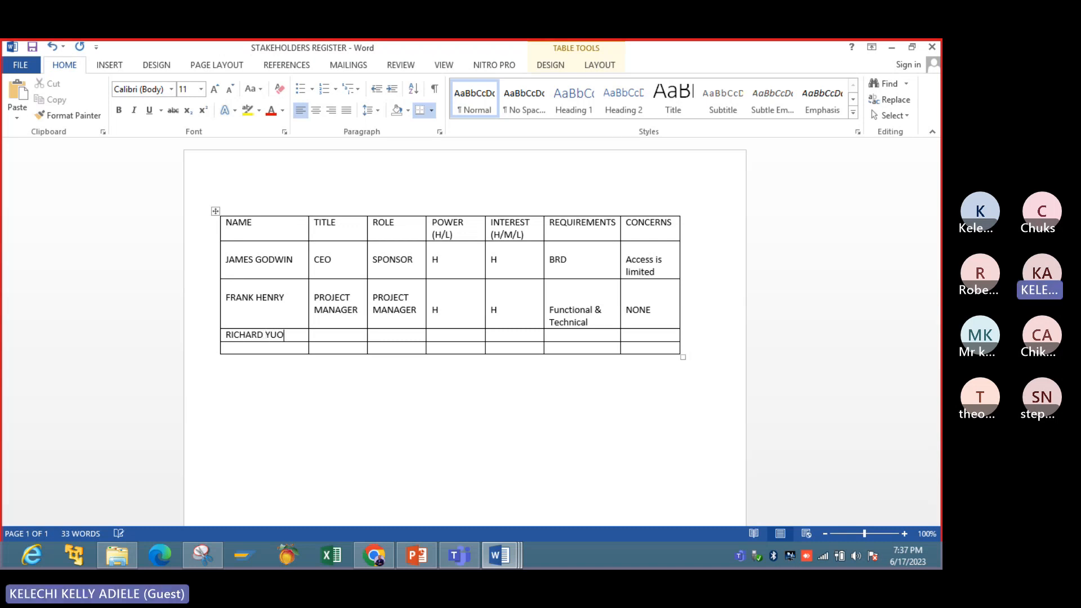
- Enter TECHNICAL LEAD as the third stakeholder's title
key(Tab)
text(TECHN)
text(ICAL)
key(BackSpace)
key(BackSpace)
key(BackSpace)
key(BackSpace)
text(ICL)
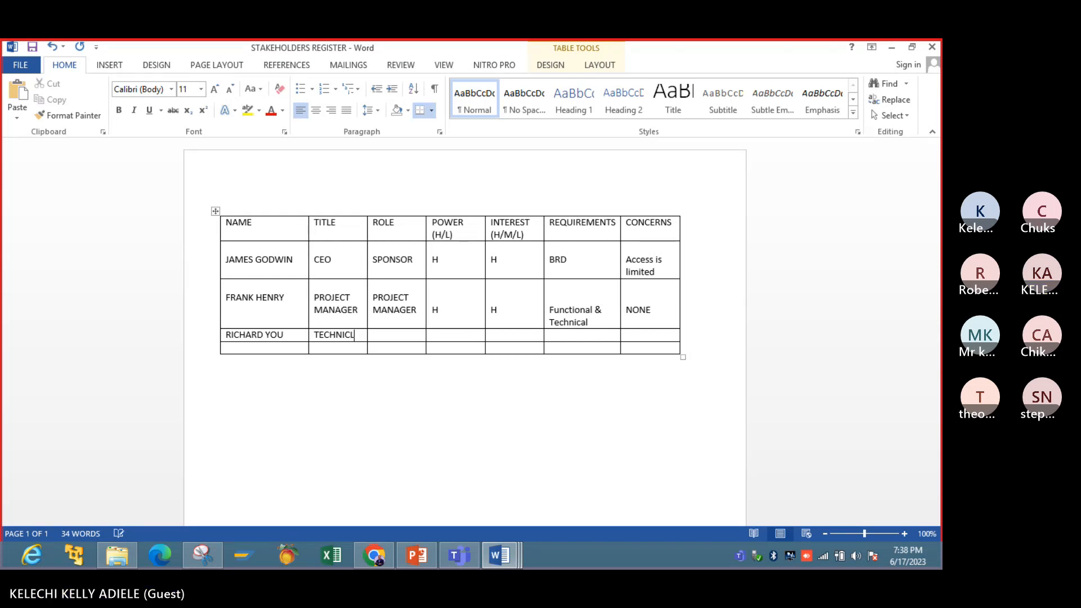
key(BackSpace)
key(BackSpace)
text(CAL)
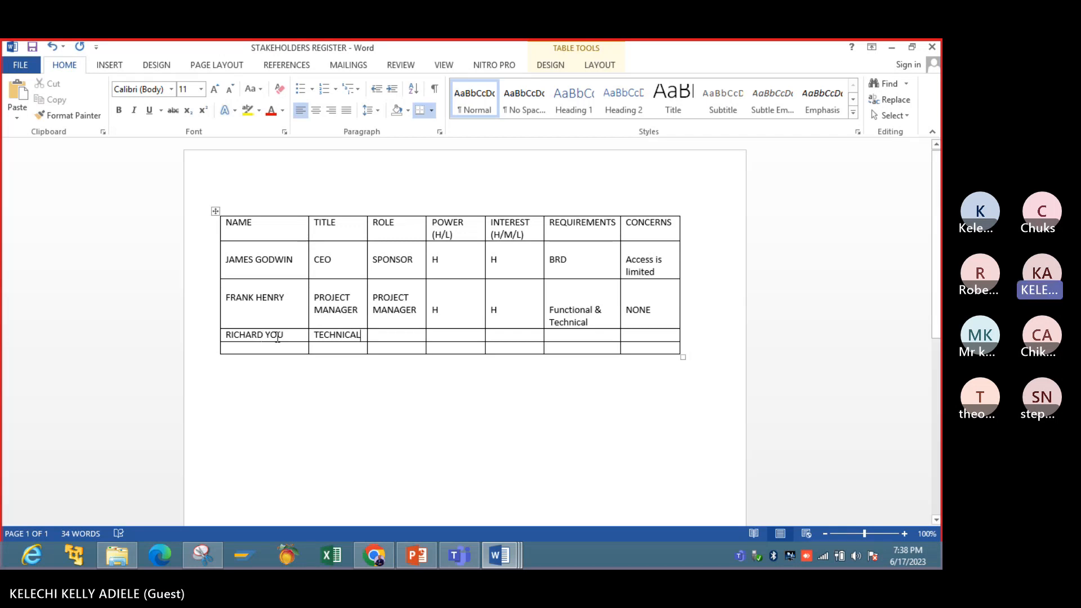
text( LEAD)
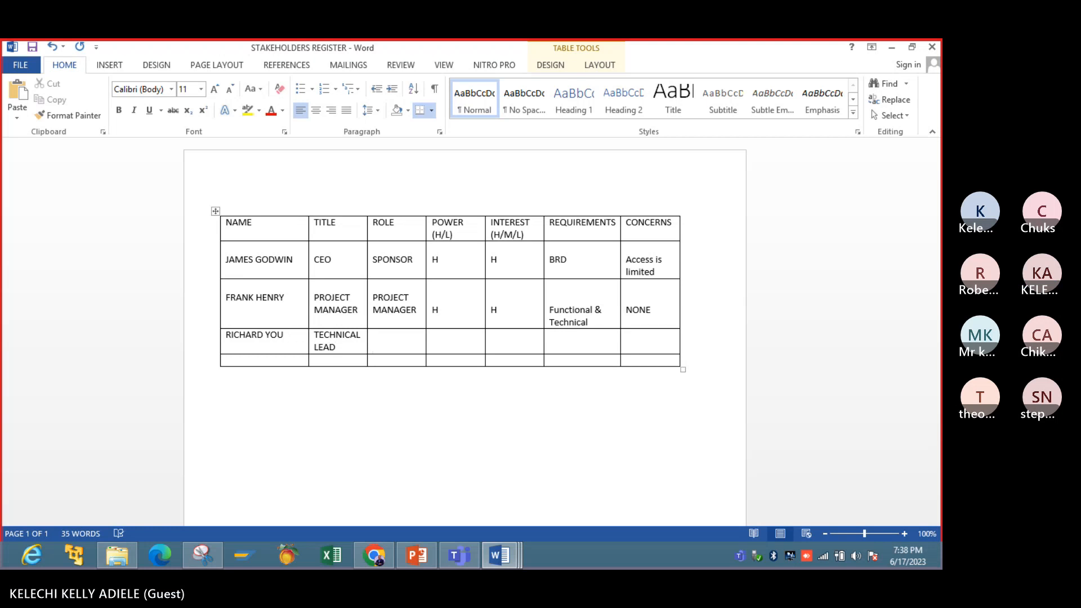
text(TECHNICAL L)
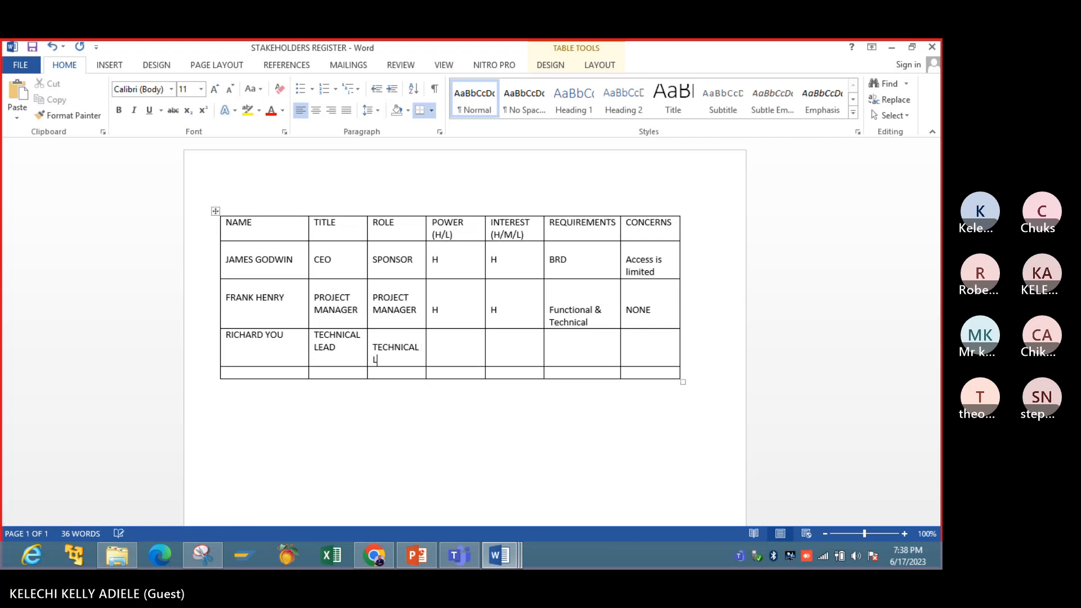
- Enter TECHNICAL LEAD as the third stakeholder's role
text(EAD)
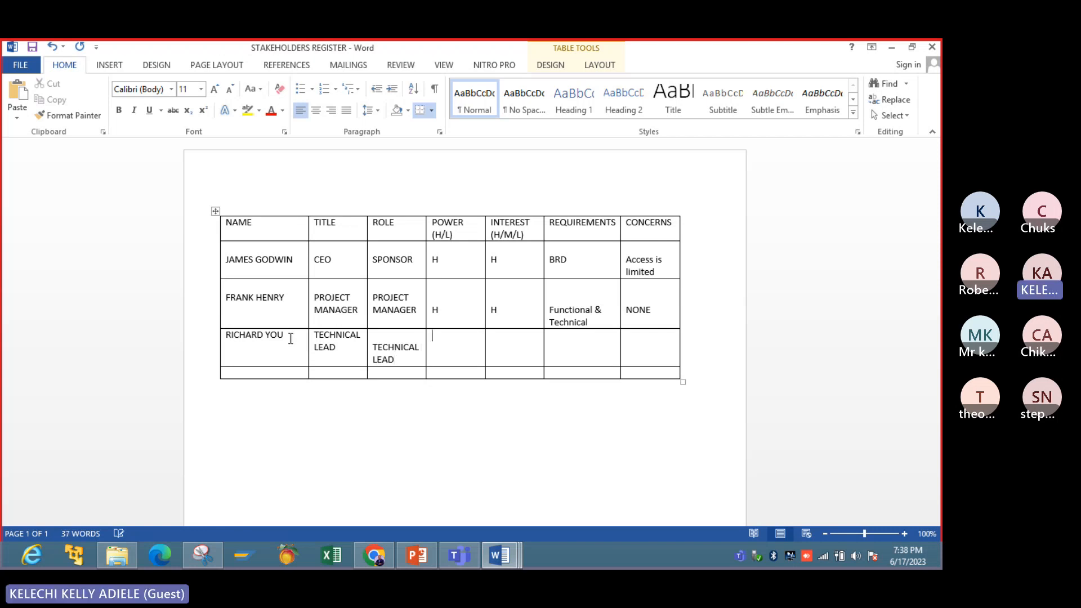
- Rate the third stakeholder H for power and H for interest
key(Tab)
text(H)
key(Tab)
text(H)
- Enter Technical under REQUIREMENTS for the third stakeholder, one line down in the cell
key(Return)
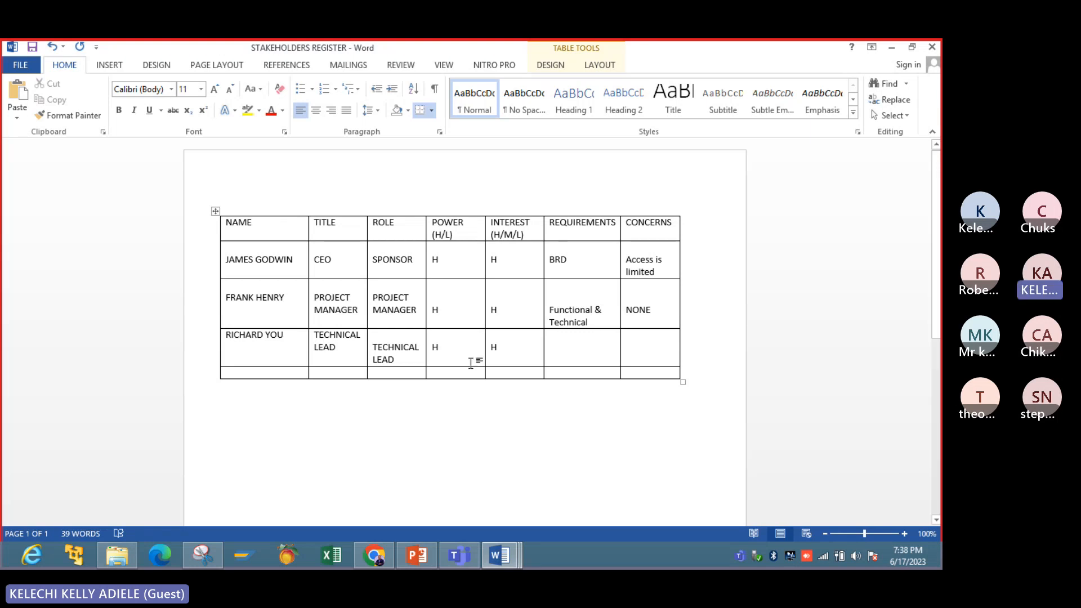
text(te)
key(BackSpace)
key(BackSpace)
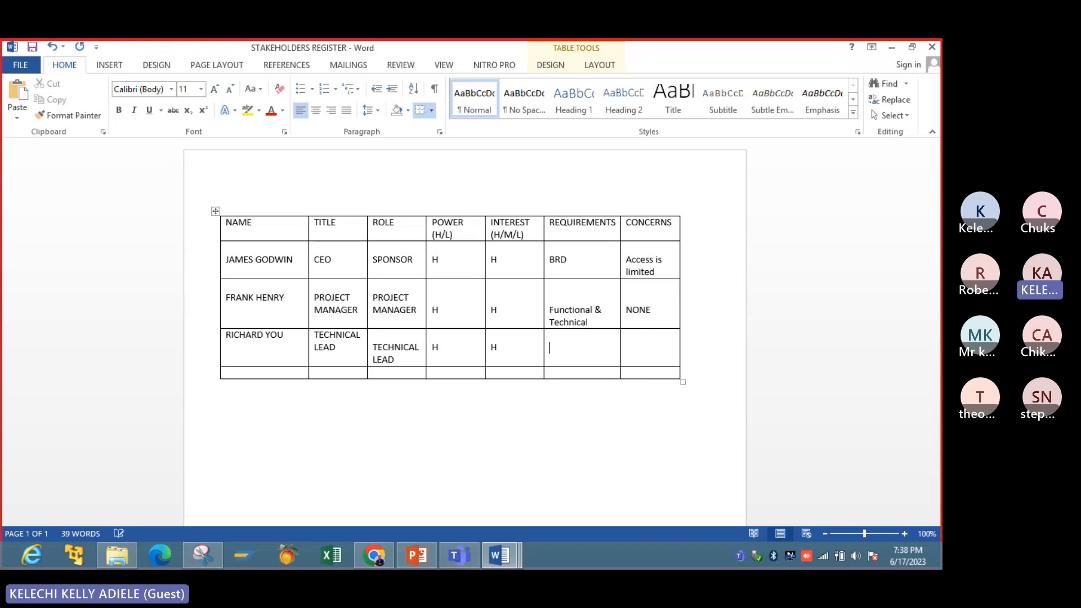
text(Tec)
text(hni)
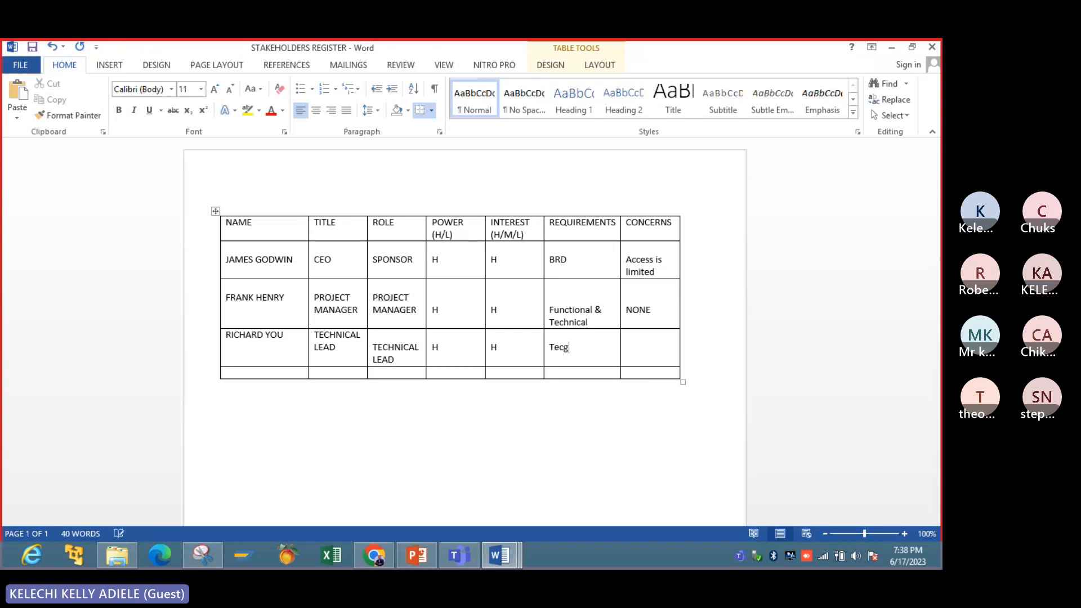
text(cal)
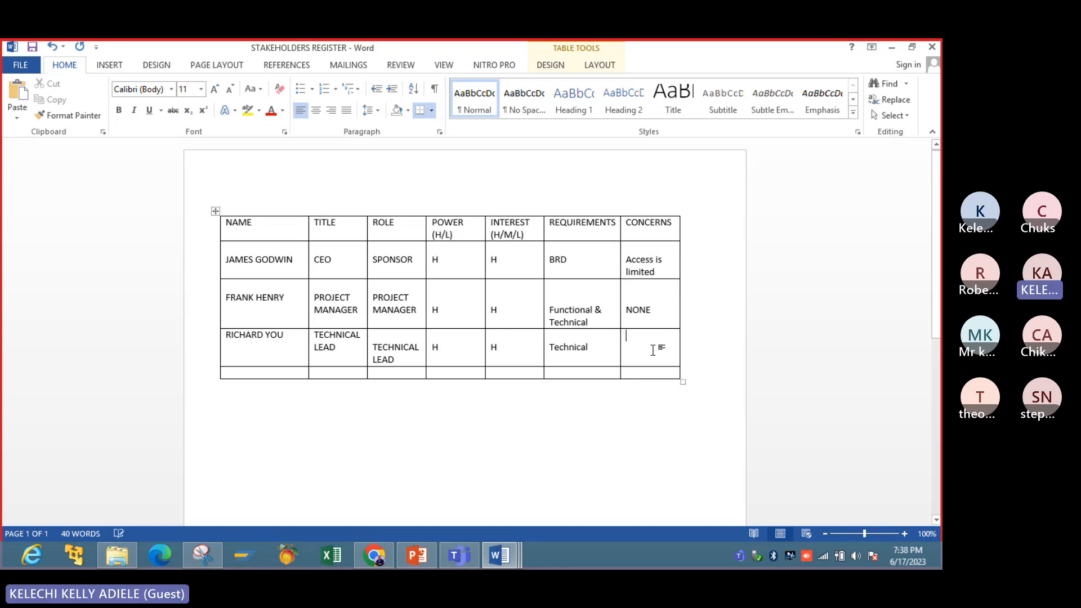
- Enter "Access to info" as the third stakeholder's concern
key(Tab)
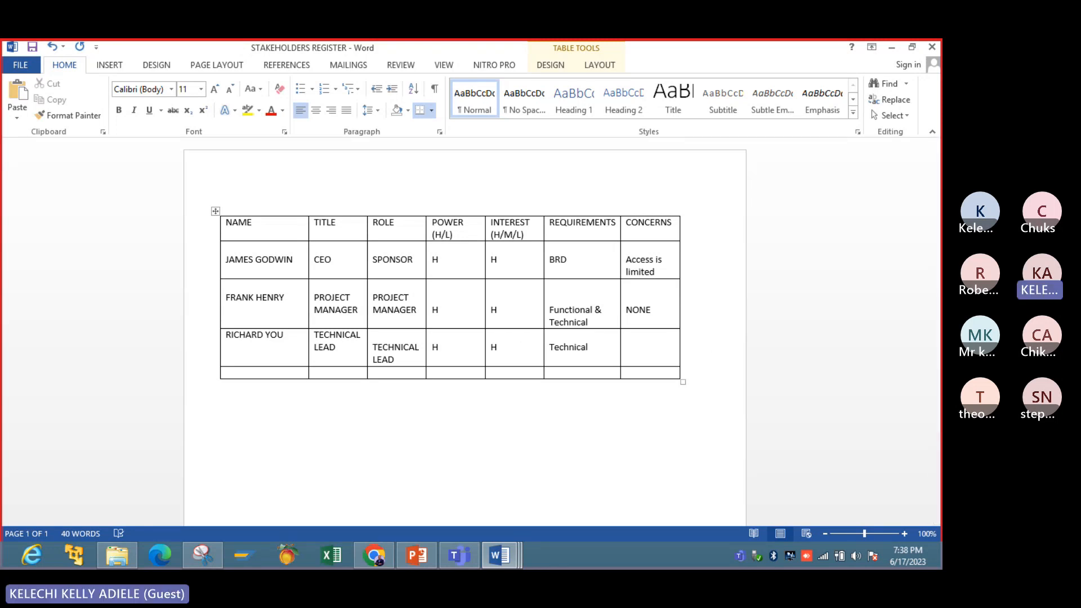
text(Acce)
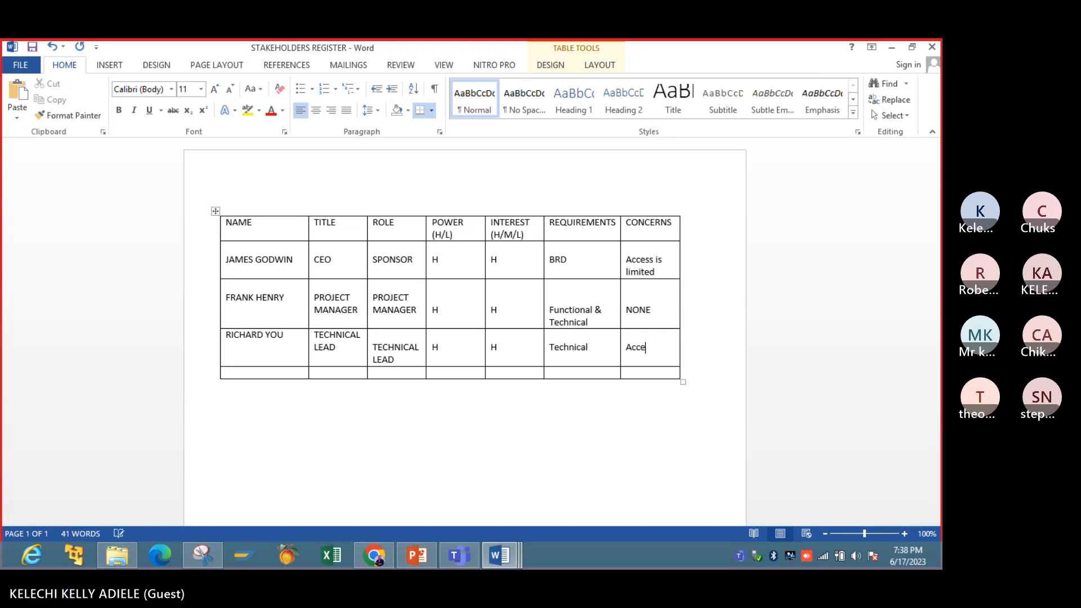
text(ss to info)
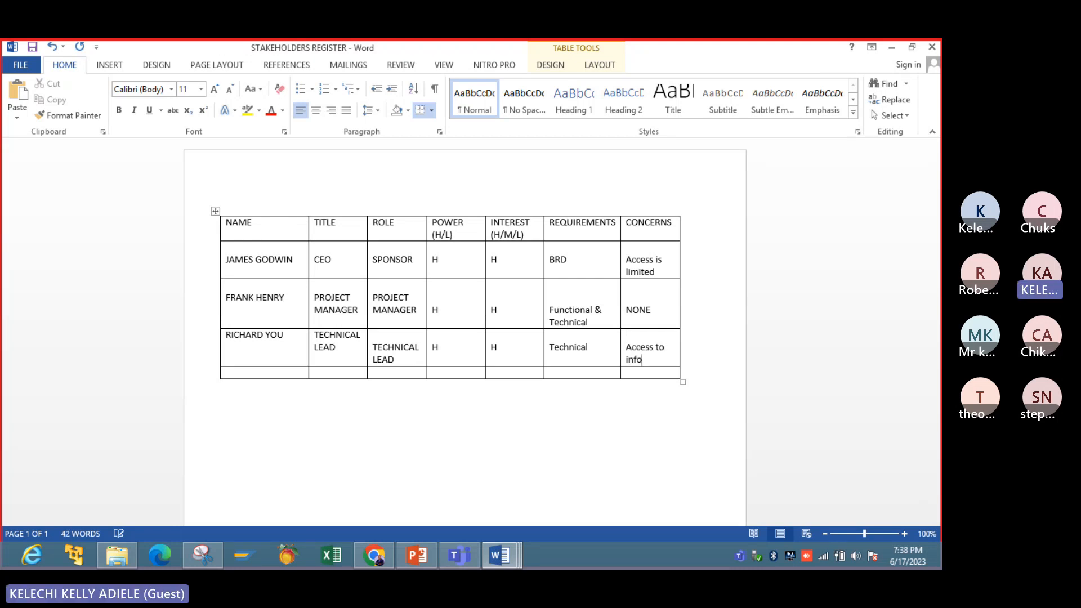
text(rmation)
- Complete the third stakeholder's concern as "Access to information" and enlarge the whole table slightly in width and height
drag(683, 382, 721, 391)
click(574, 441)
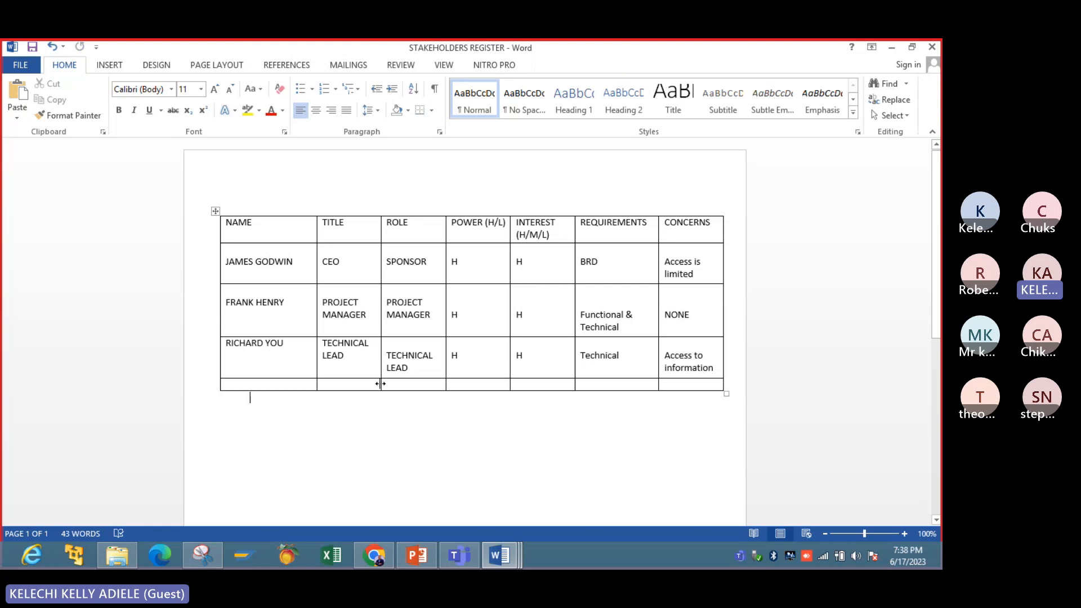
- Enter the fourth stakeholder's full name in capitals in the last row of the table
click(289, 384)
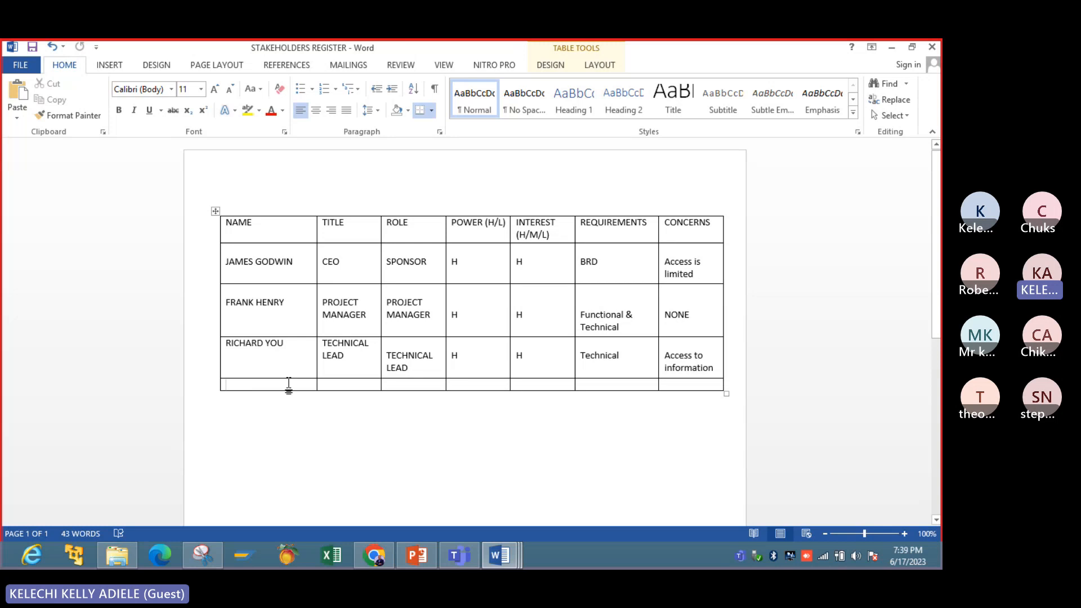
text(joy)
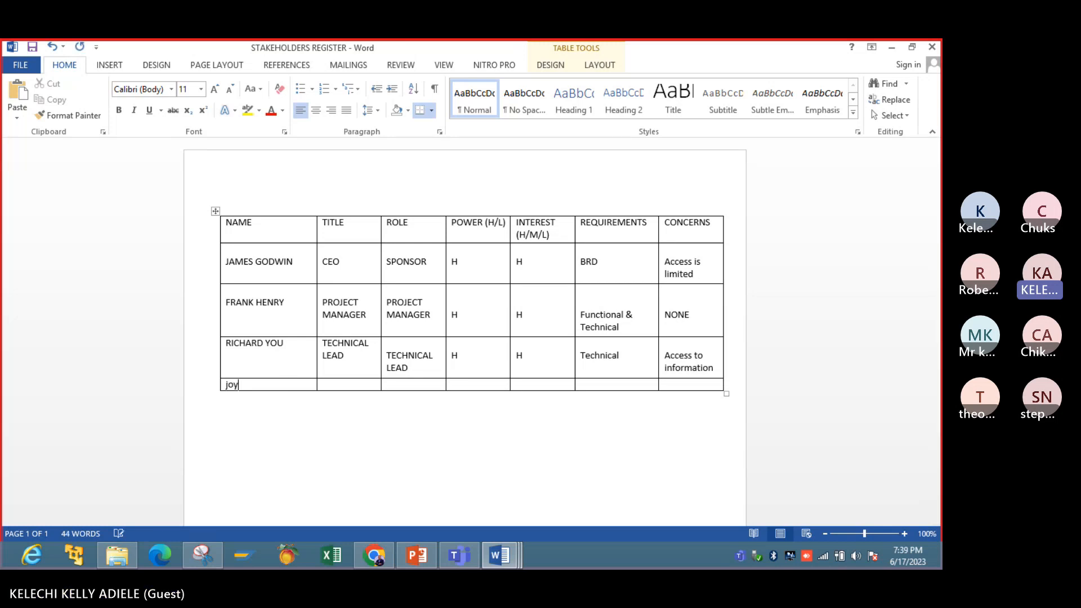
key(BackSpace)
key(BackSpace)
text(JOY )
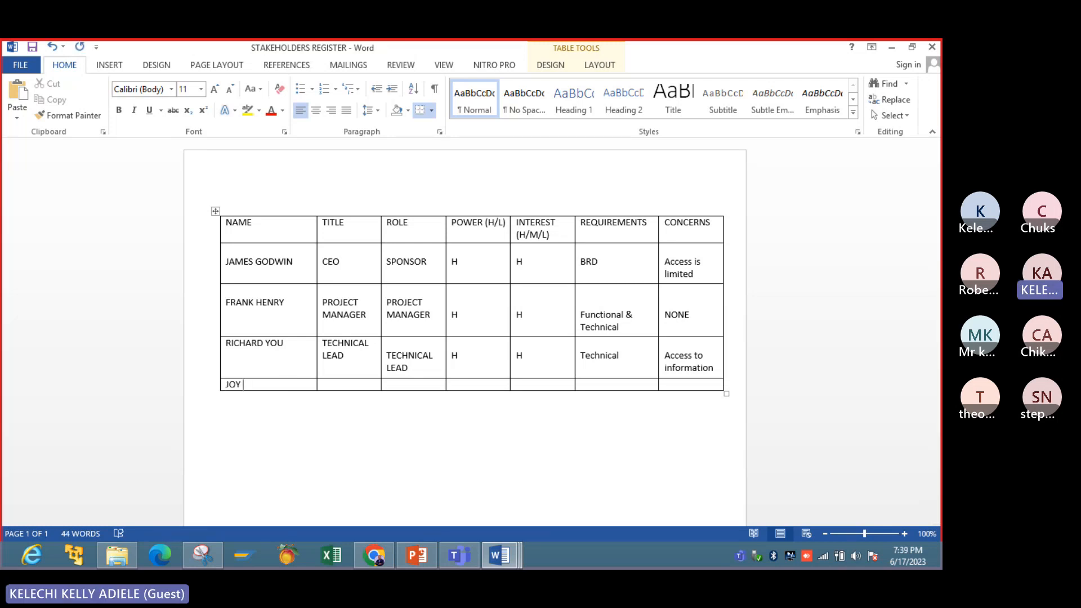
text(FREE)
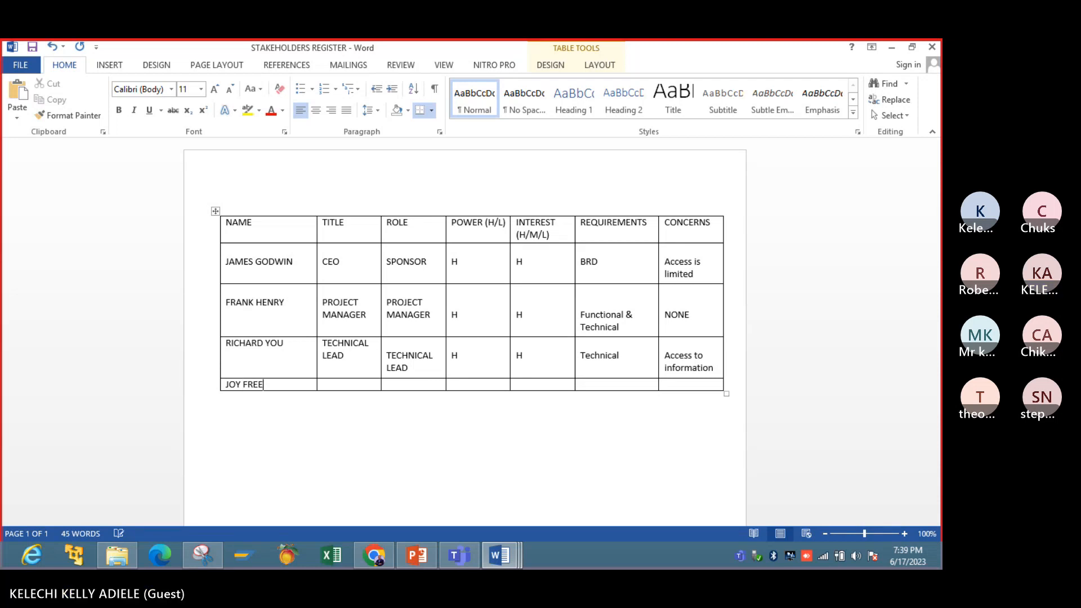
text(MAN)
key(Tab)
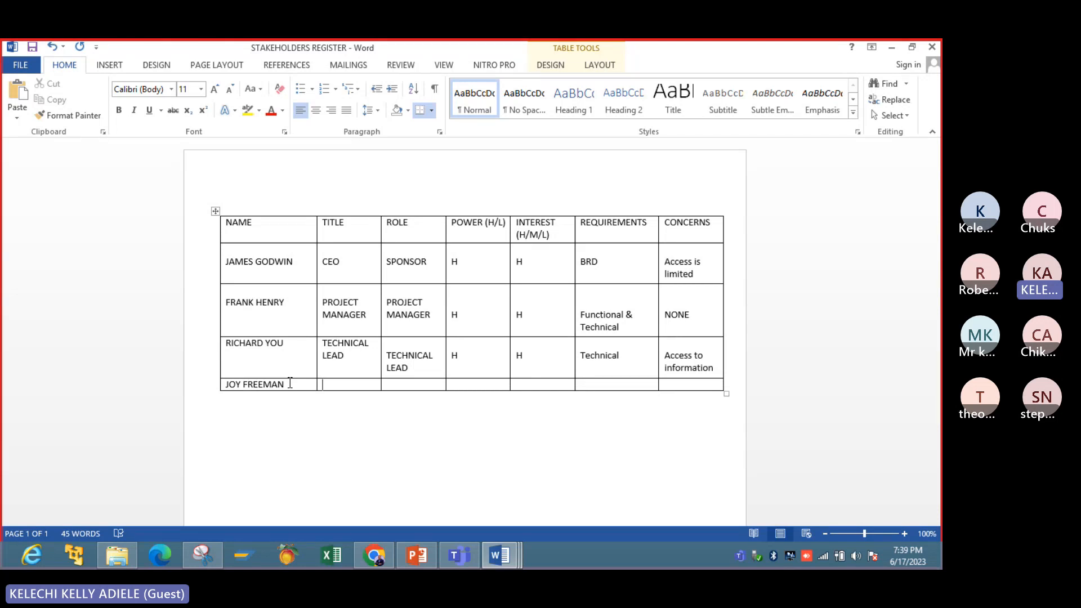
- Enter RESOURCE MANAGER as the fourth stakeholder's title
text(HU)
key(BackSpace)
key(BackSpace)
text(RE)
text(QUIRE)
key(BackSpace)
key(BackSpace)
key(BackSpace)
key(BackSpace)
key(BackSpace)
text(SOURCE)
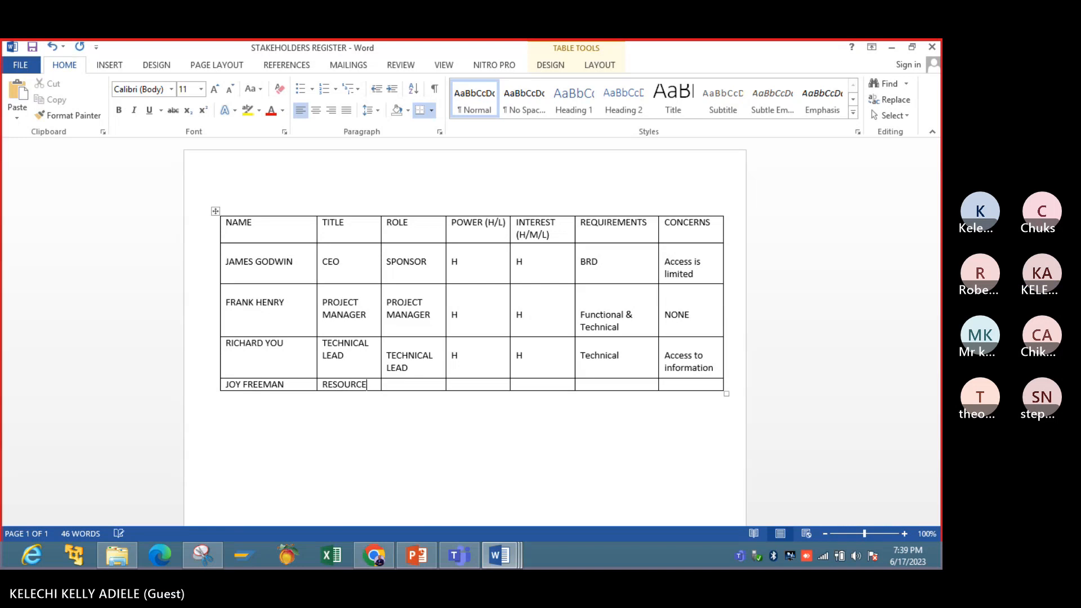
text( MANAGE)
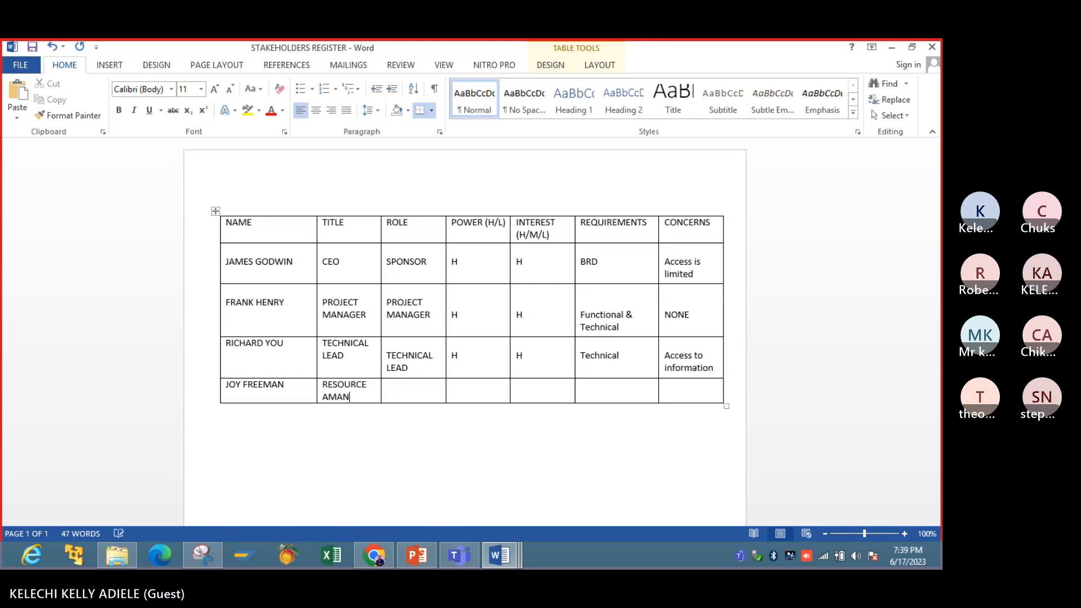
key(BackSpace)
key(BackSpace)
key(BackSpace)
key(BackSpace)
key(BackSpace)
key(BackSpace)
key(BackSpace)
text(MANAGER)
- Enter HCM as the fourth stakeholder's role, one line down in the cell
key(Tab)
key(Return)
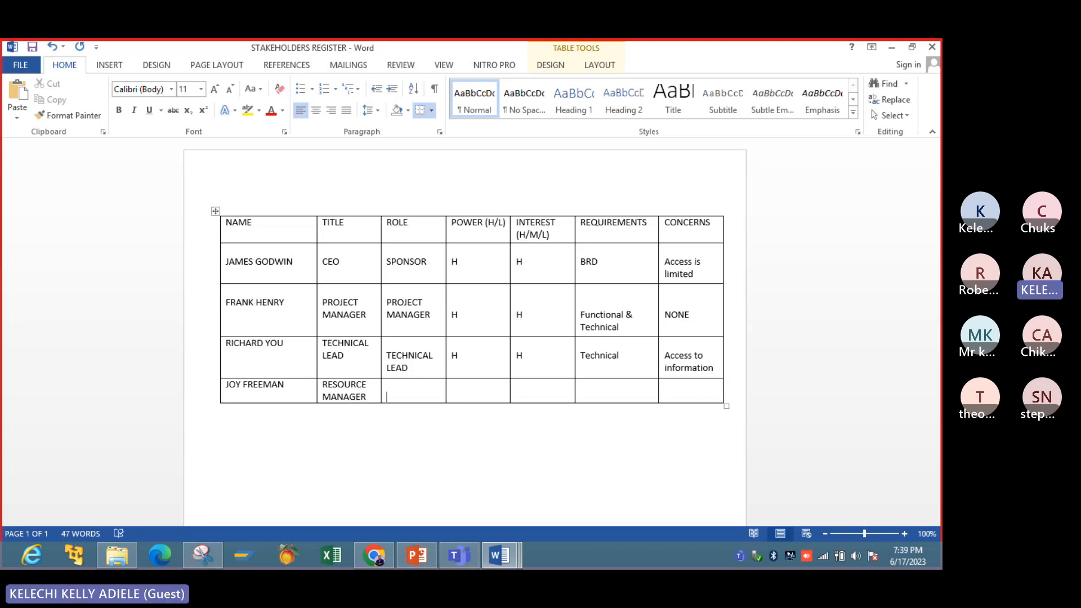
text(HCM)
- Rate the fourth stakeholder H for power and M for interest
key(Tab)
key(Return)
text(H)
key(Tab)
text(M)
key(BackSpace)
text(M)
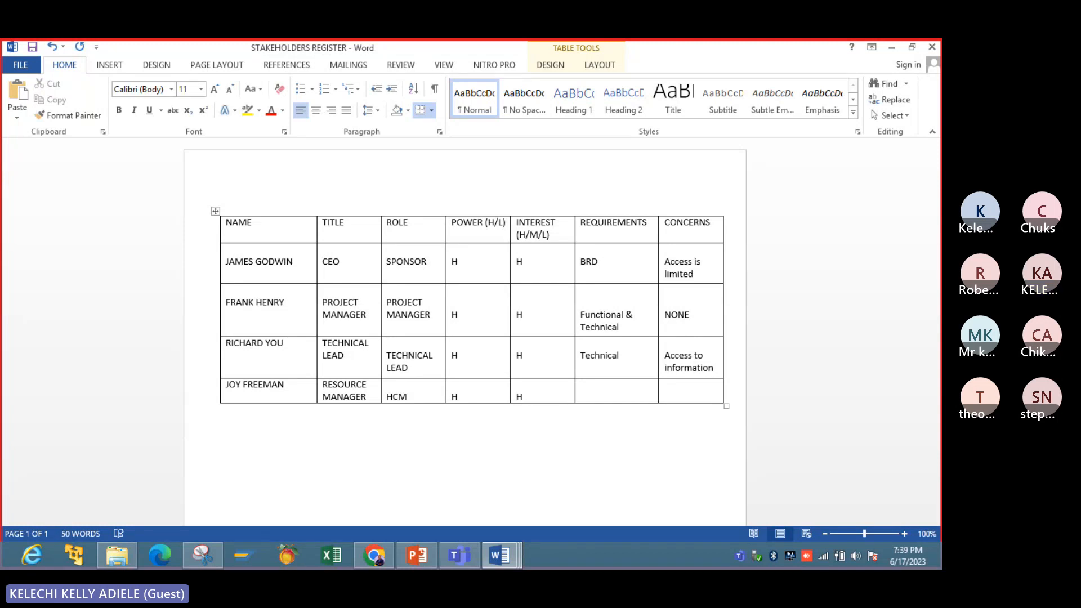
- Enter "Team Members" under REQUIREMENTS for the fourth stakeholder
key(Tab)
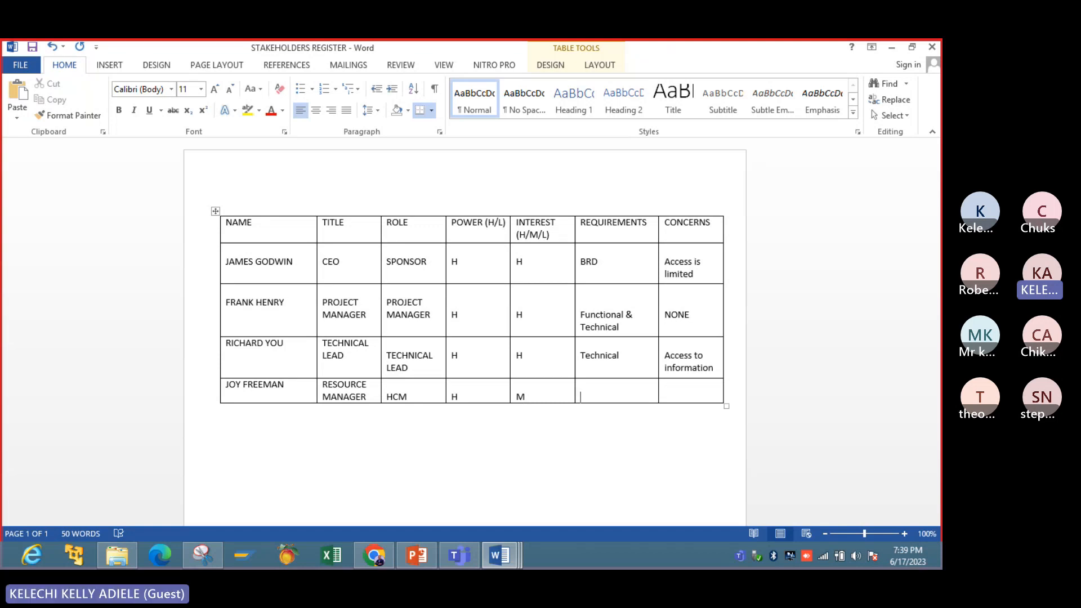
text(E)
key(BackSpace)
text(Seq)
key(BackSpace)
key(BackSpace)
key(BackSpace)
text(Team)
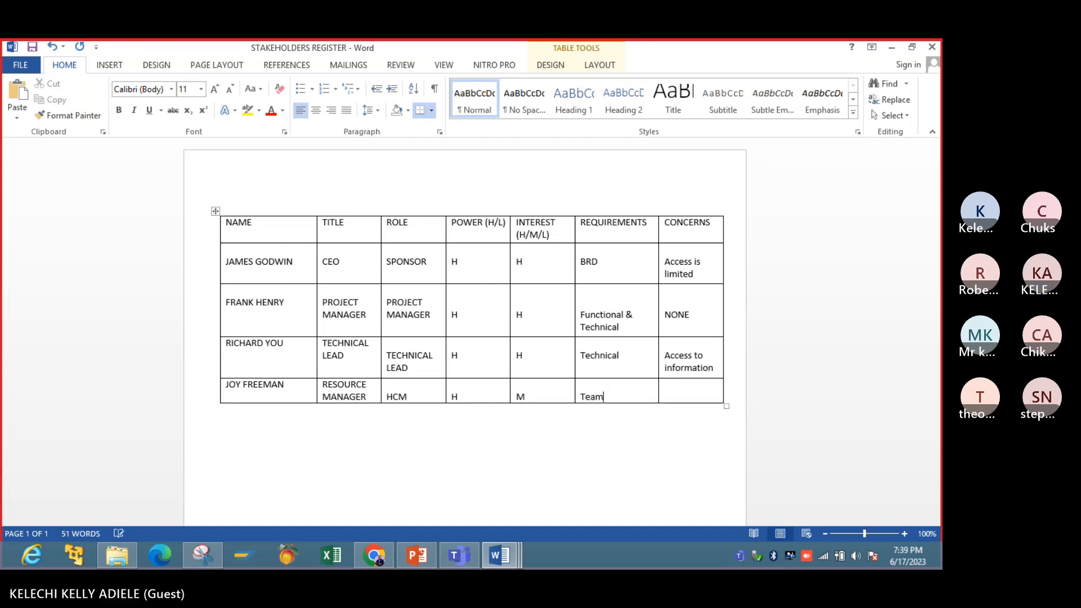
text( Members)
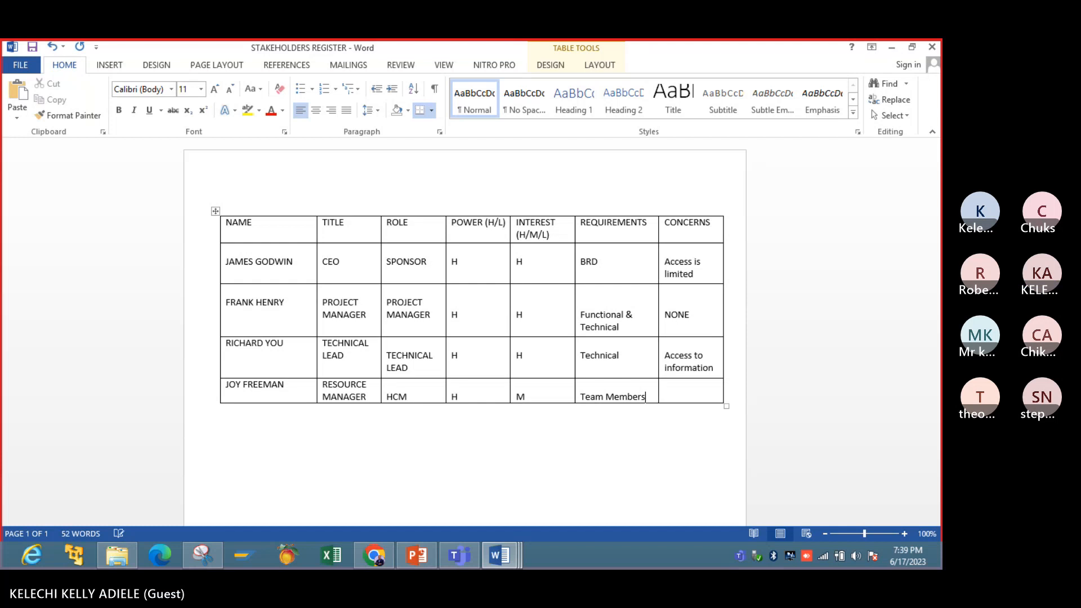
- Enter NONE as the fourth stakeholder's concern and leave the table
key(Tab)
text(NONE)
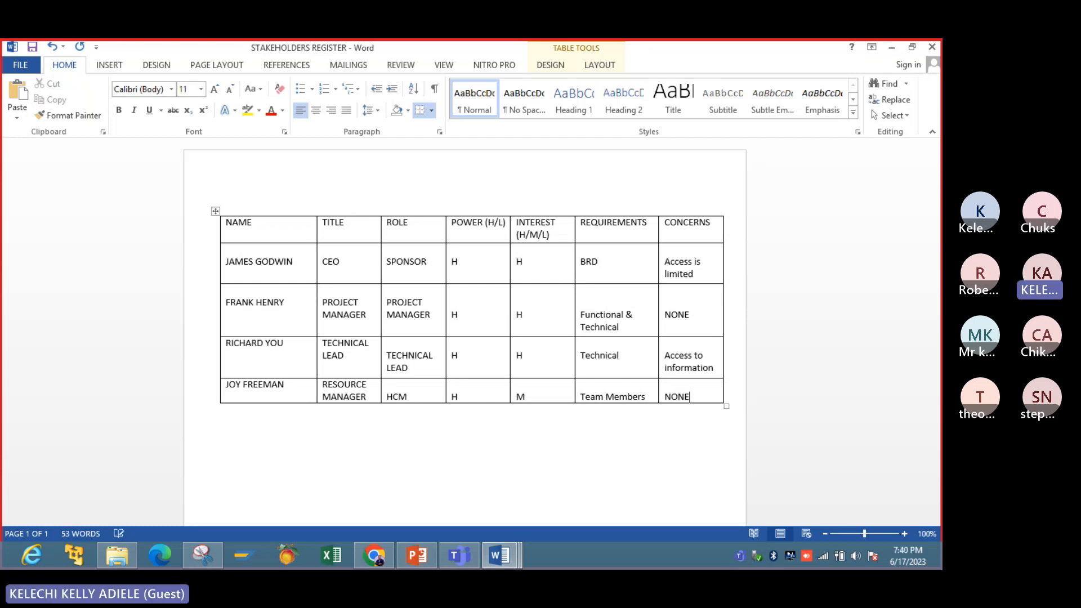
click(247, 436)
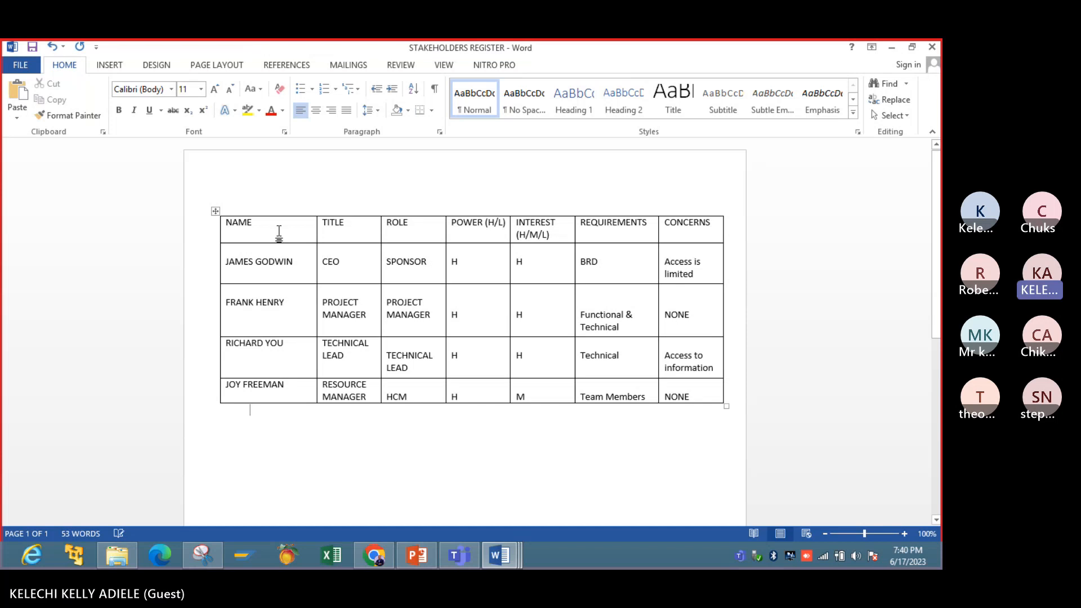
- Move the table down the page and add the title STAKEHOLDER REGISTER above it
click(276, 186)
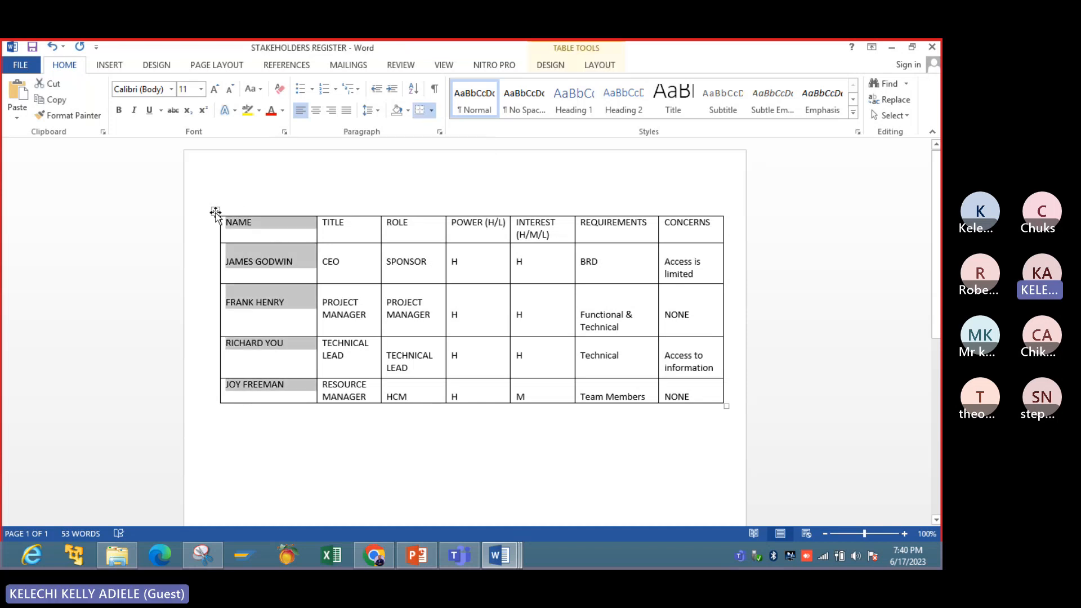
drag(215, 213, 208, 256)
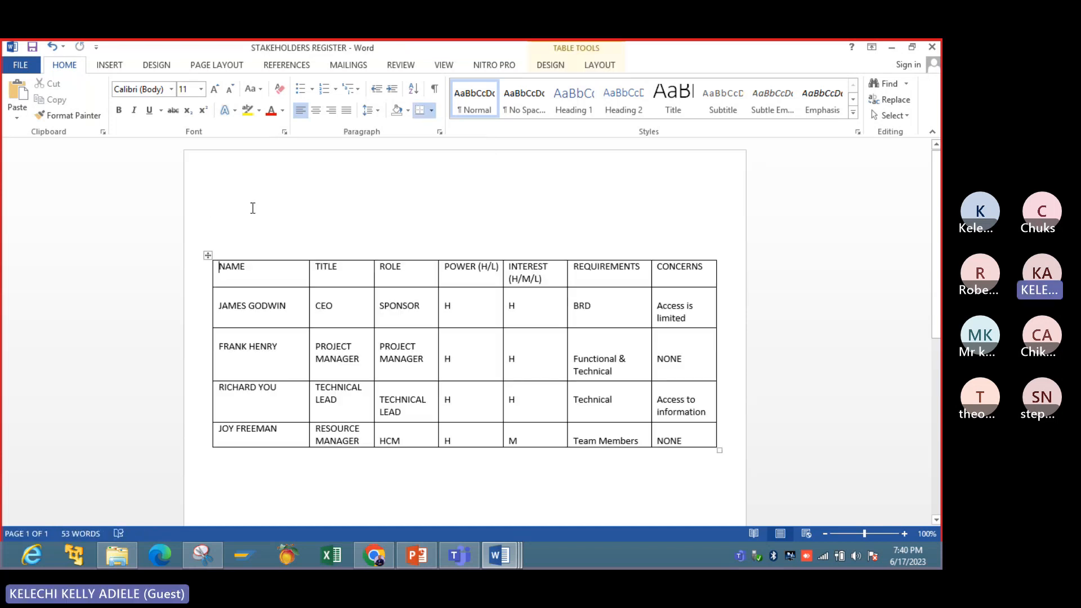
double_click(253, 220)
text(STAK)
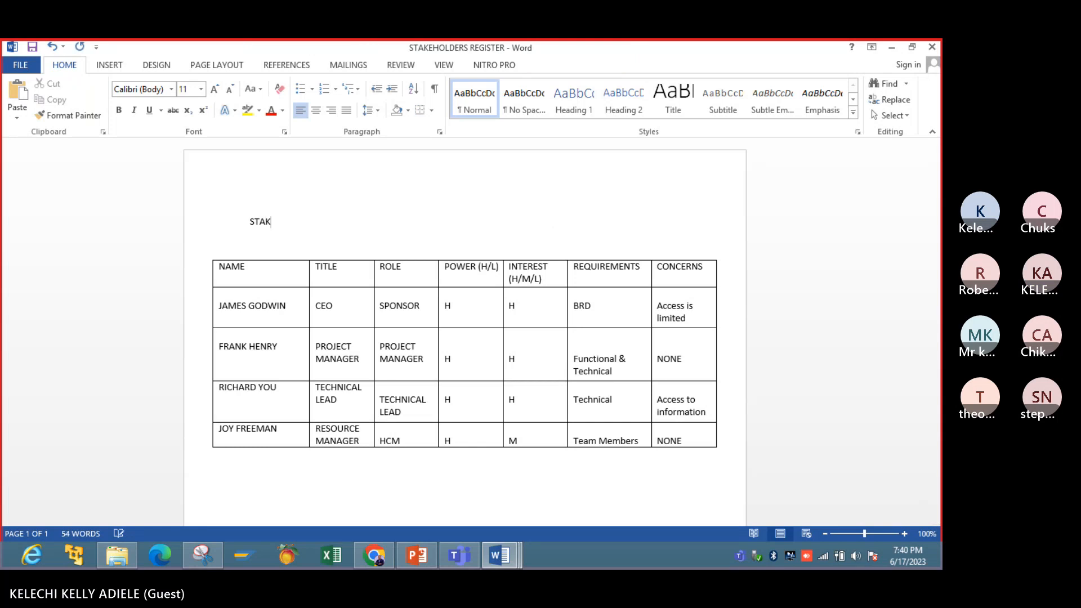
text(EHOLDER )
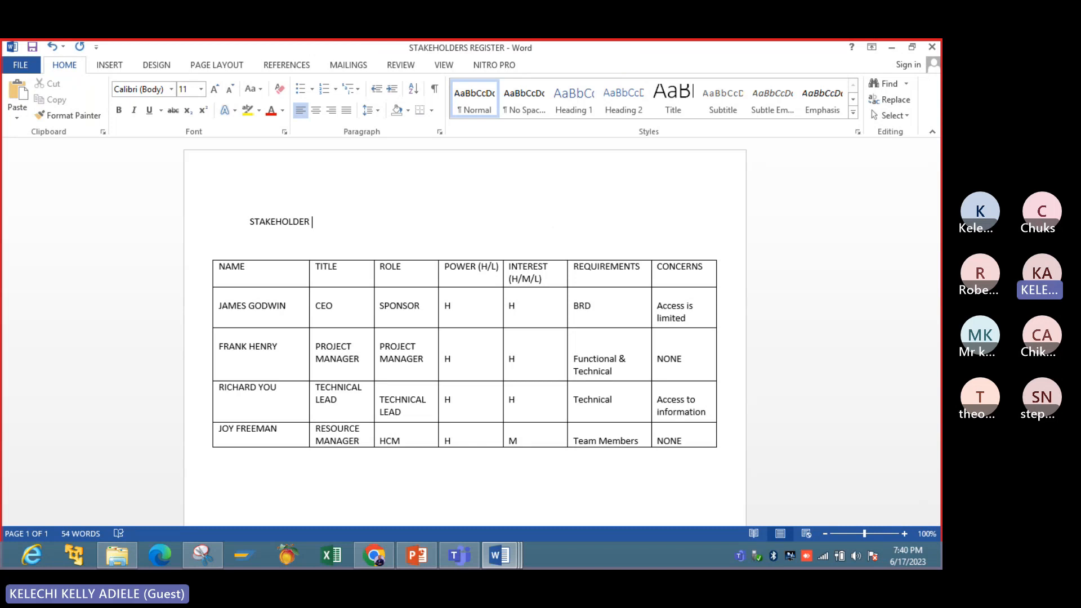
text(REGISTER)
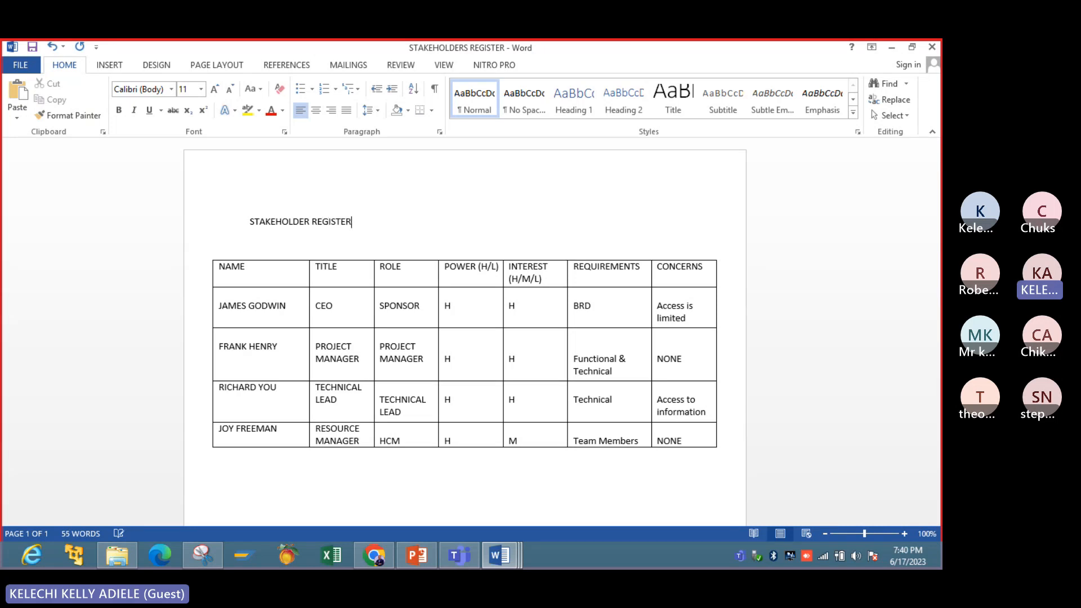
- Format the STAKEHOLDER REGISTER title as bold, 14 pt and centred
click(364, 366)
drag(353, 224, 250, 223)
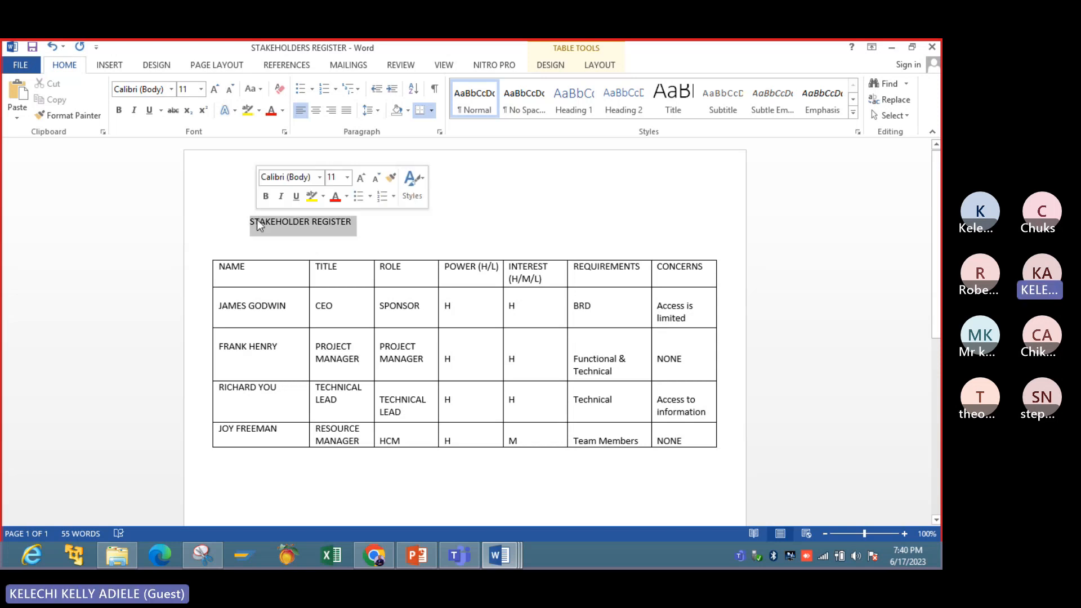
click(119, 110)
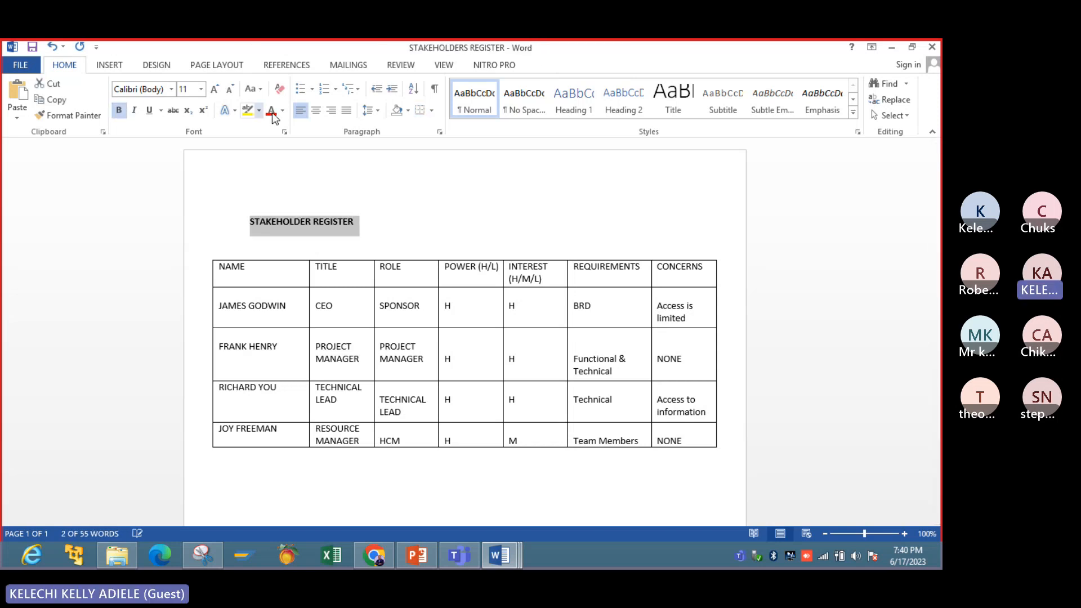
click(214, 89)
click(214, 89)
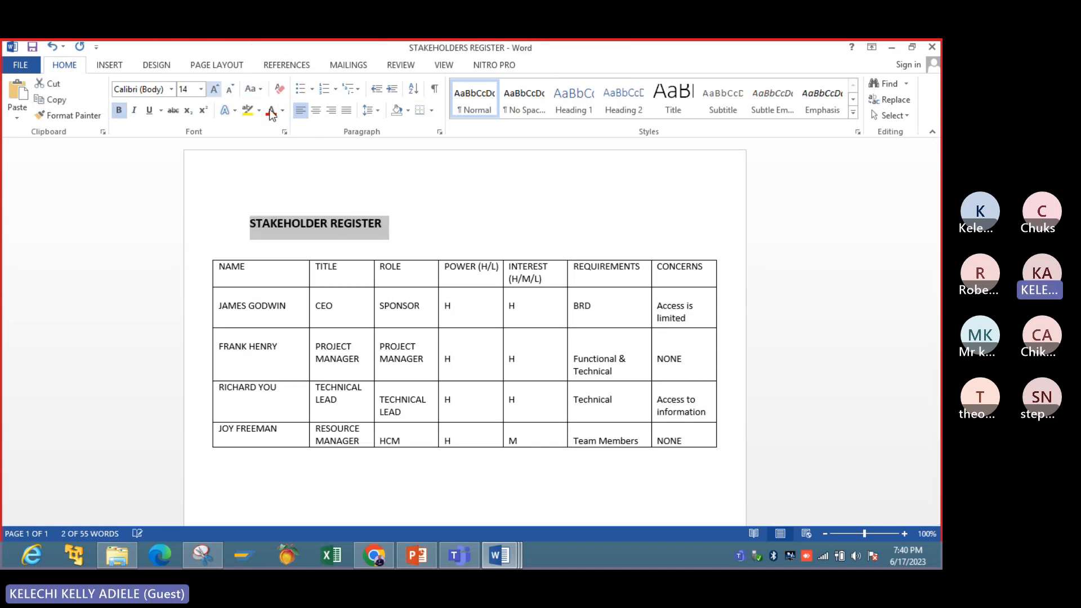
click(316, 110)
click(454, 410)
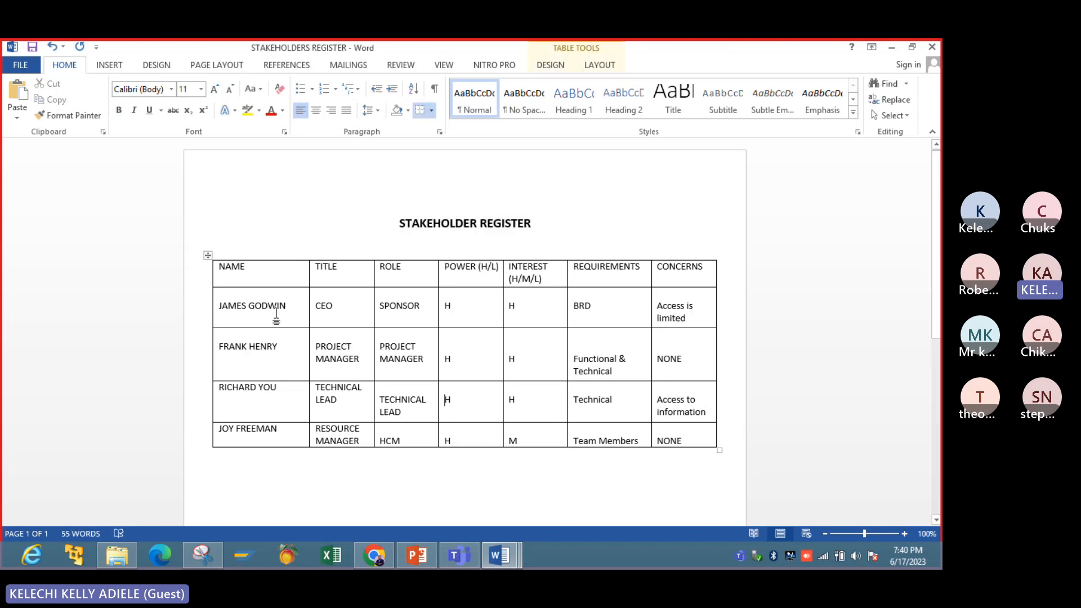
- Try inserting columns to the left with the whole table selected, and undo the insertion
click(208, 255)
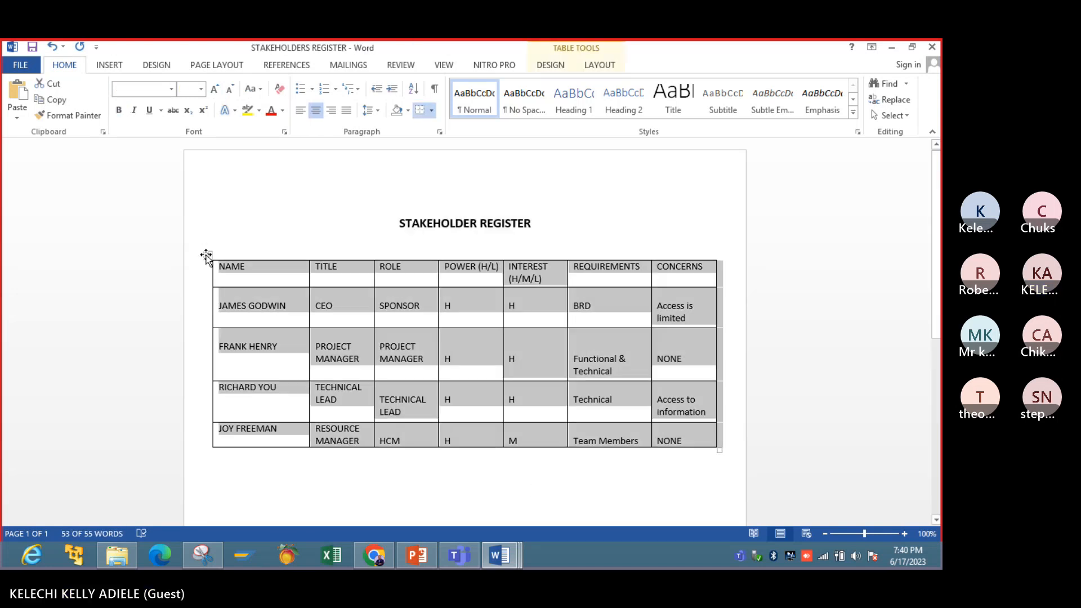
right_click(207, 257)
mouse_move(252, 341)
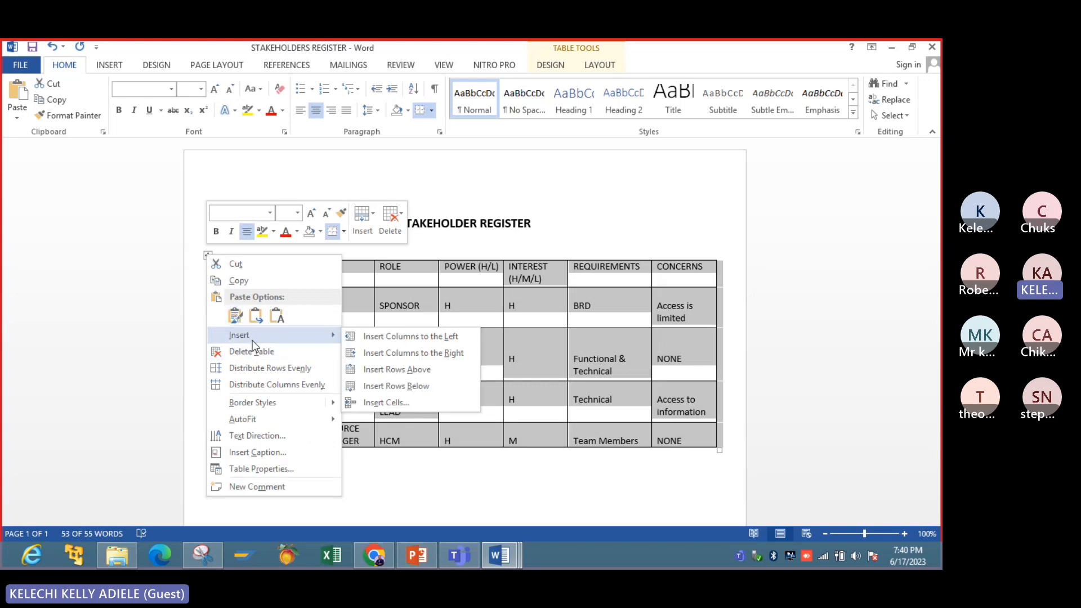
click(355, 342)
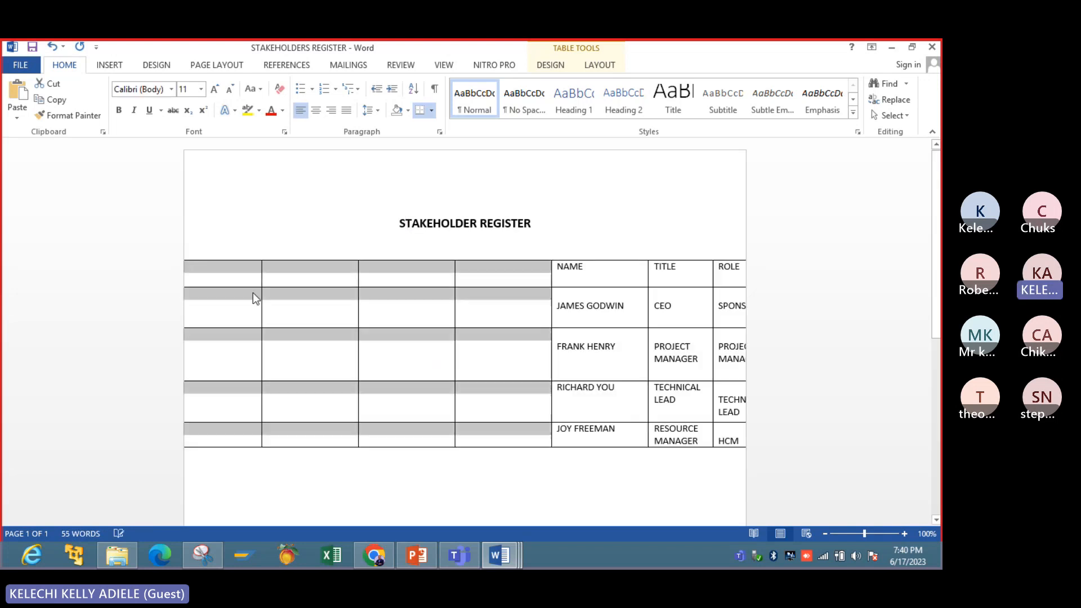
click(54, 48)
- Try inserting a single column to the left of the NAME column, and undo the insertion
click(208, 256)
click(229, 275)
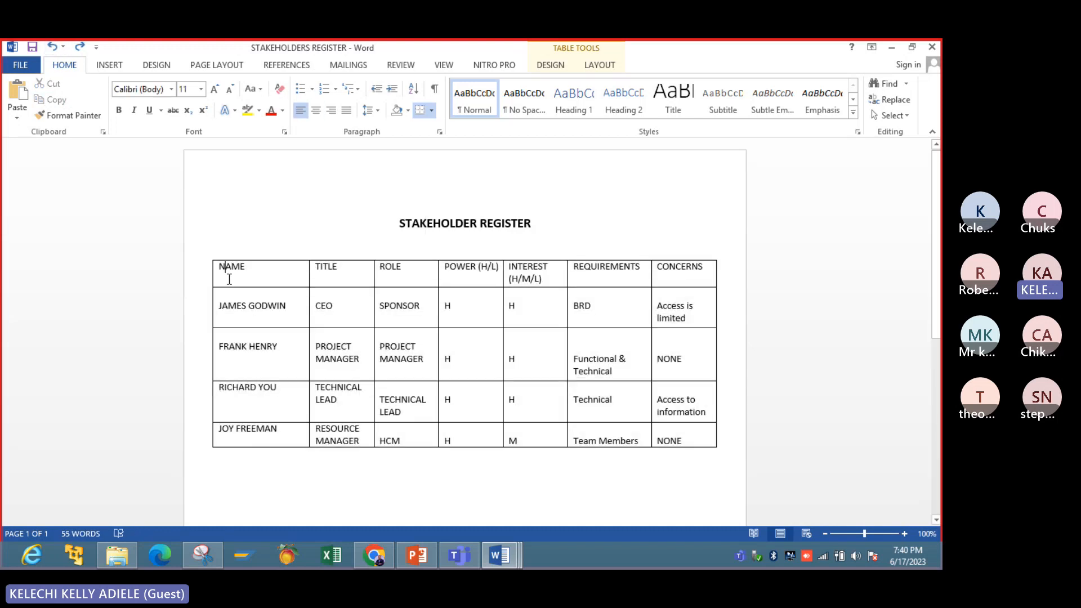
right_click(229, 279)
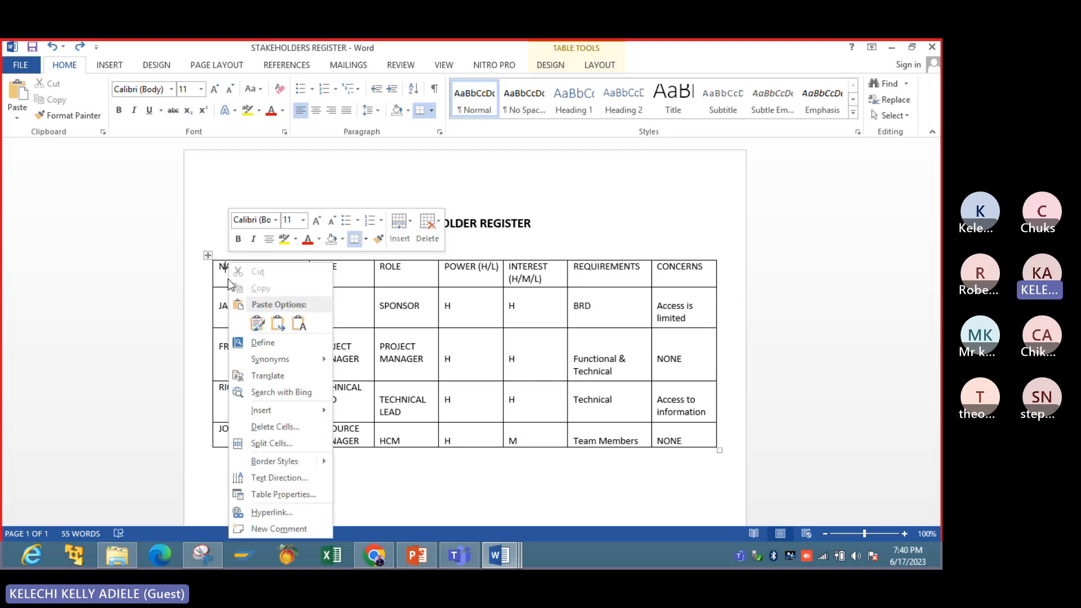
mouse_move(292, 410)
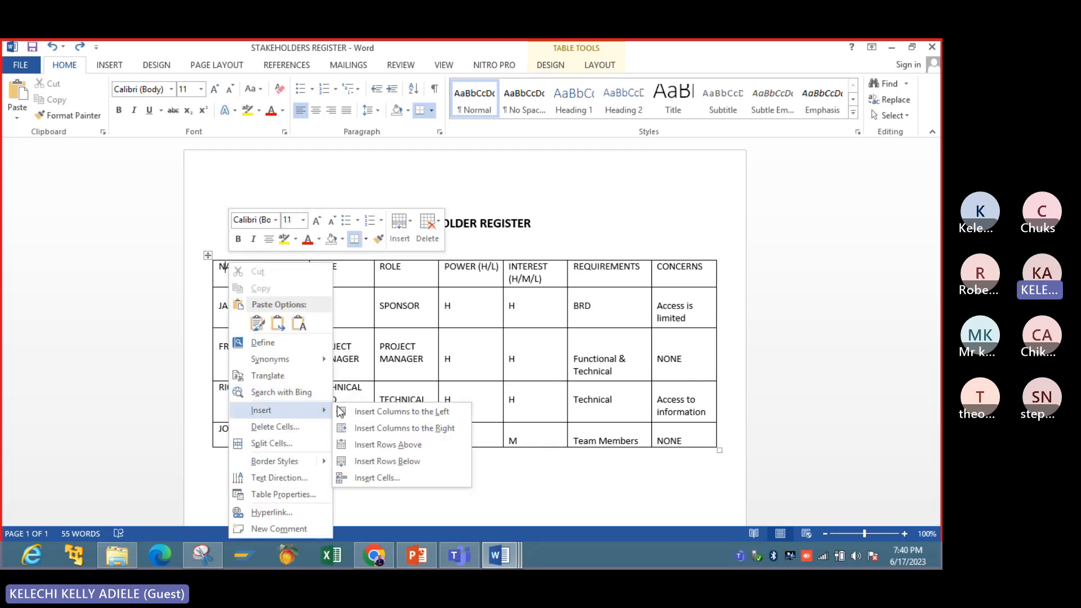
click(366, 411)
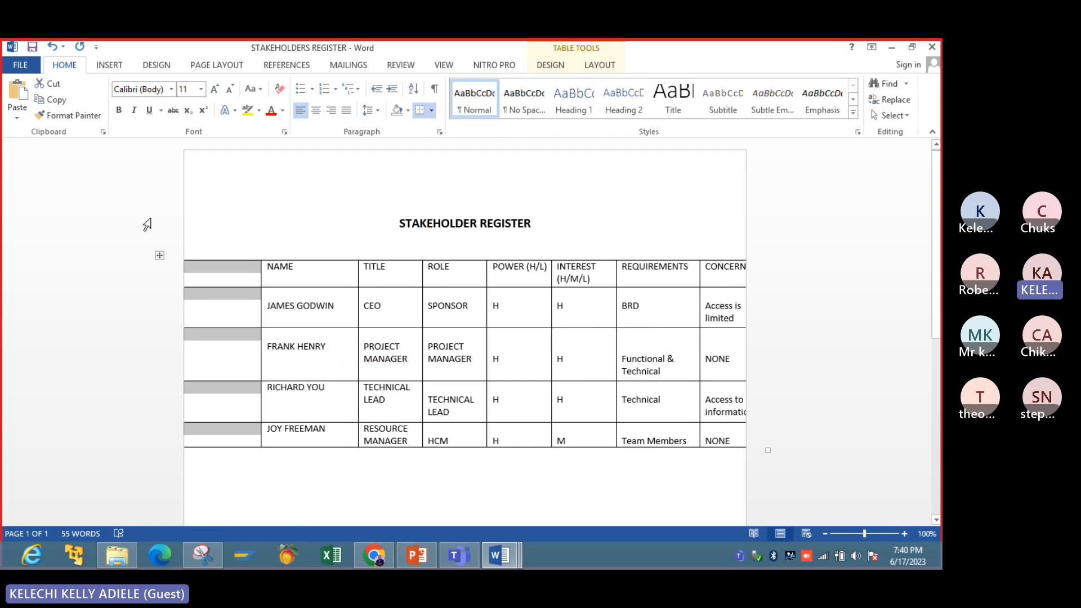
click(159, 257)
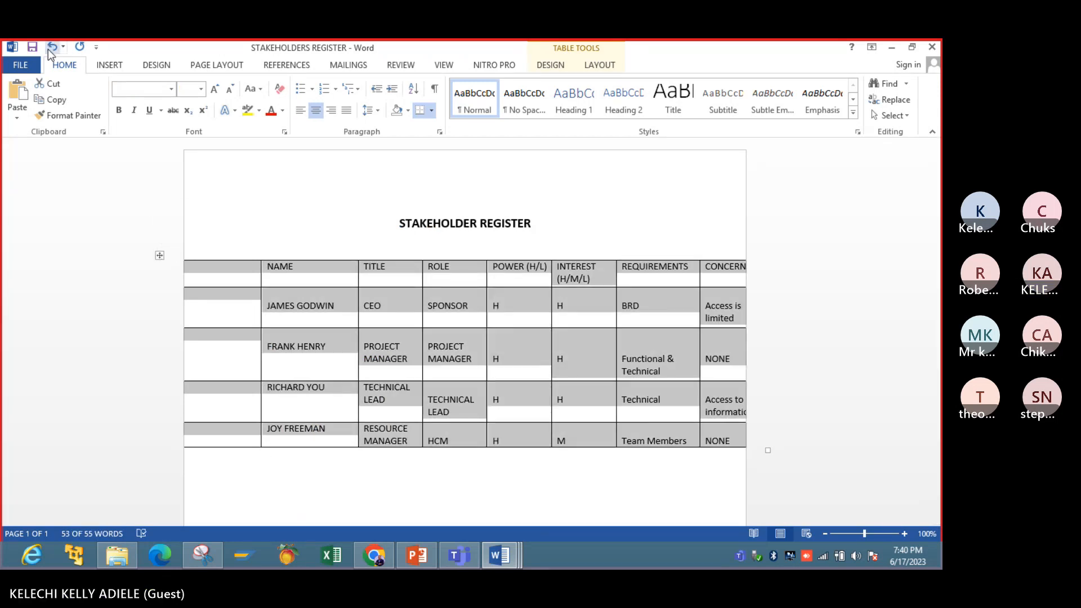
click(51, 48)
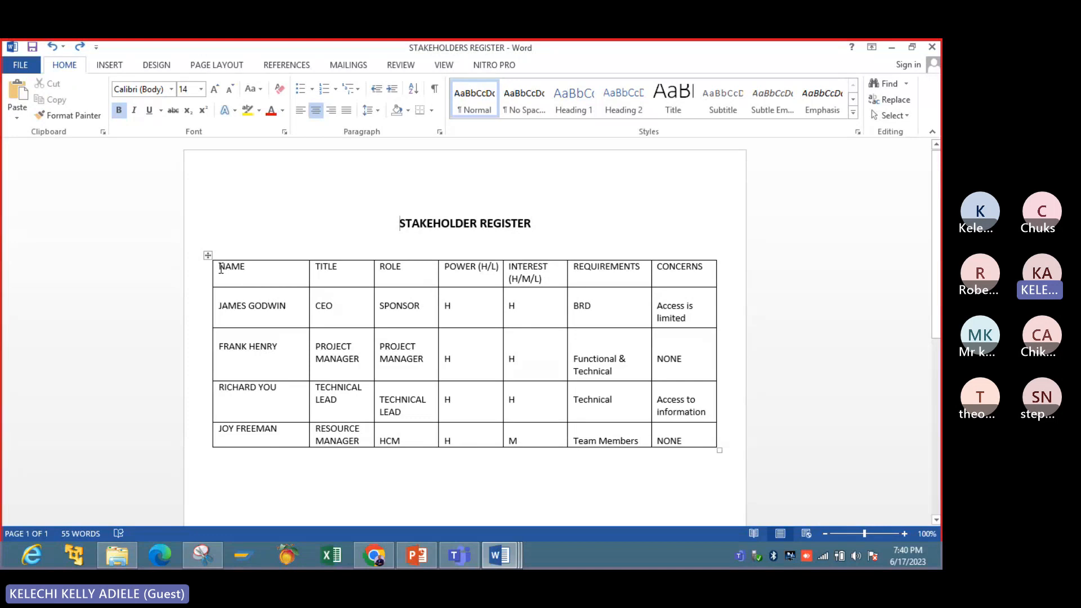
- Format the table's header row from NAME to CONCERNS as bold, 16 pt text
drag(221, 269, 664, 280)
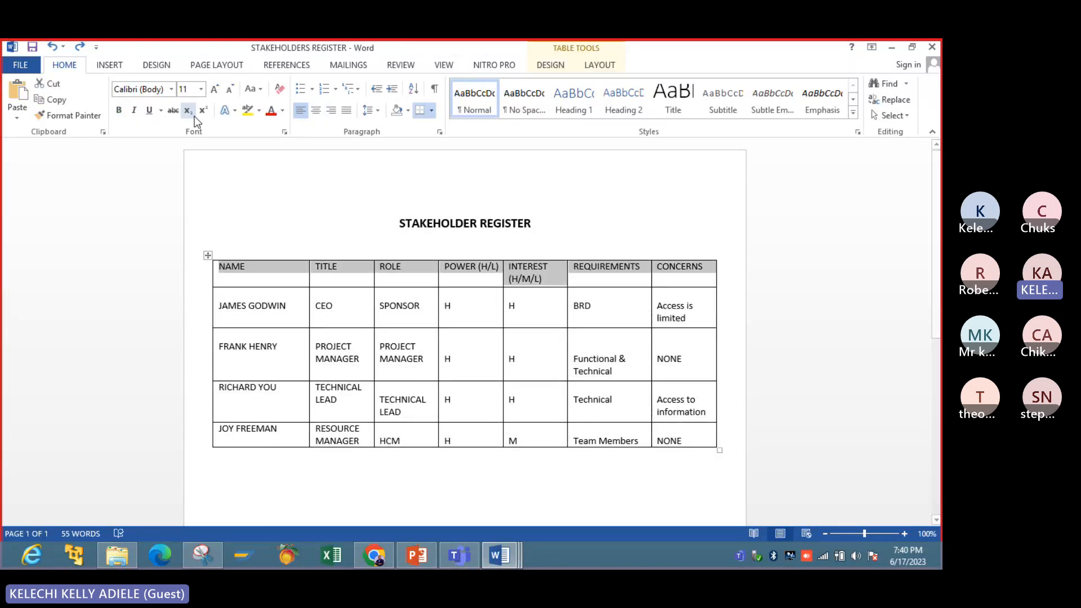
click(119, 110)
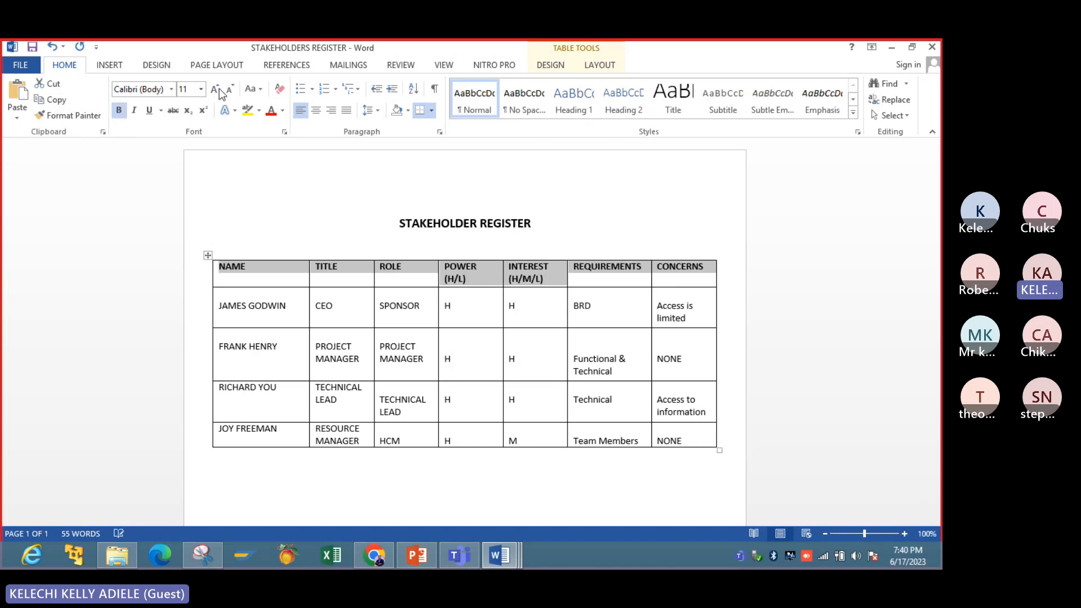
click(215, 90)
click(215, 90)
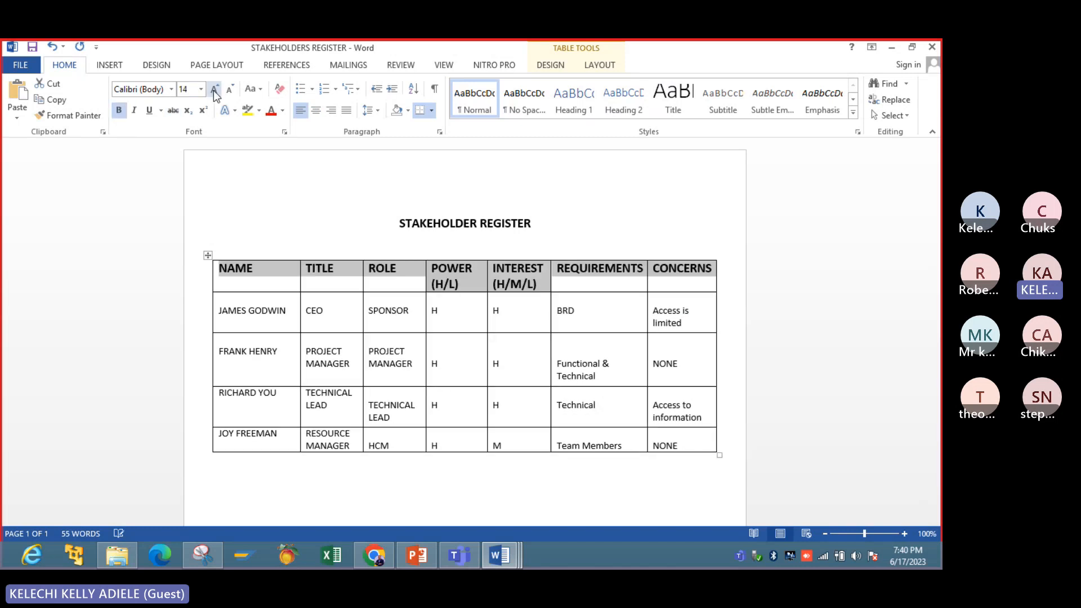
click(214, 90)
click(466, 458)
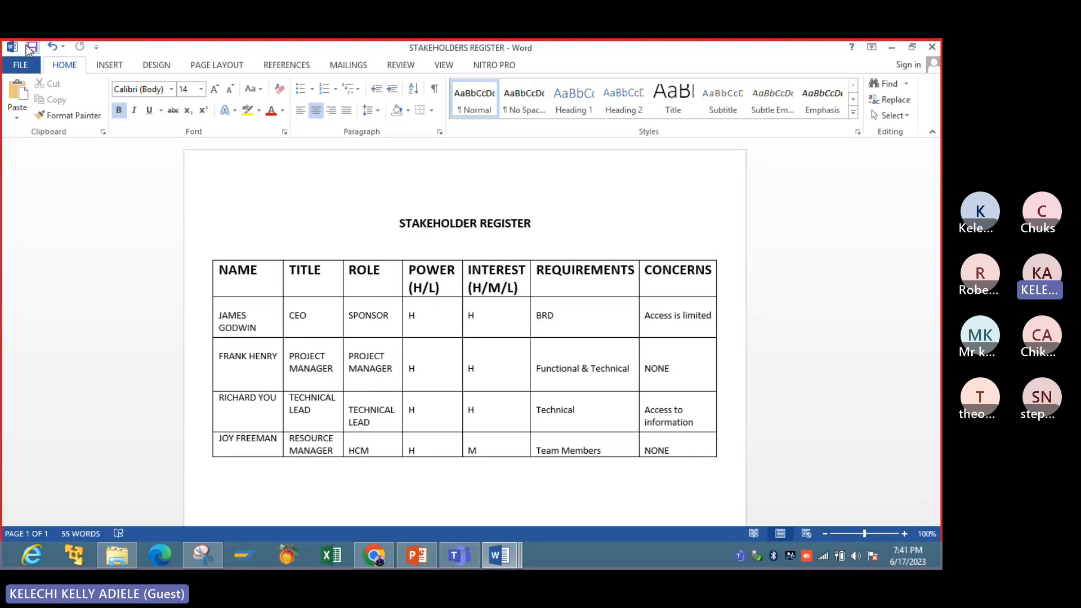
- Switch to PowerPoint to view the Map out project stakeholders slide and return to the STAKEHOLDERS REGISTER document in Word
click(433, 556)
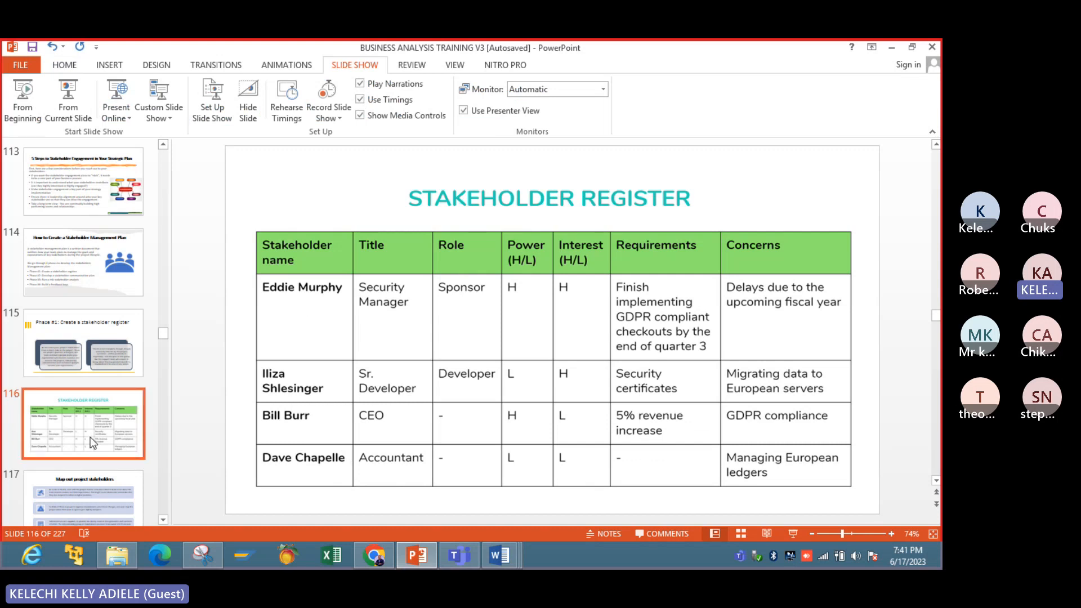
key(Down)
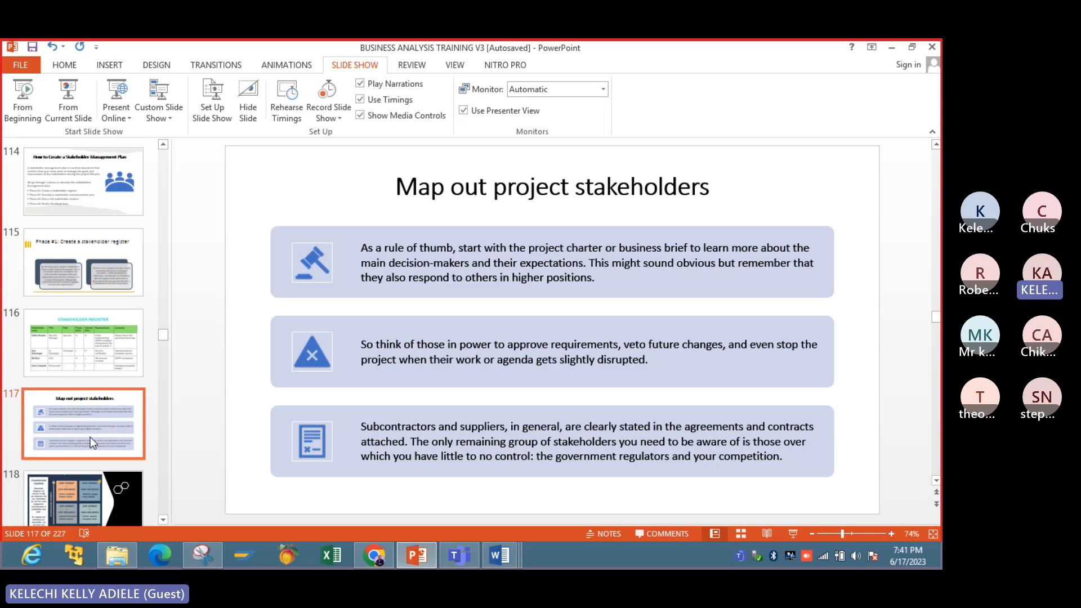
click(496, 563)
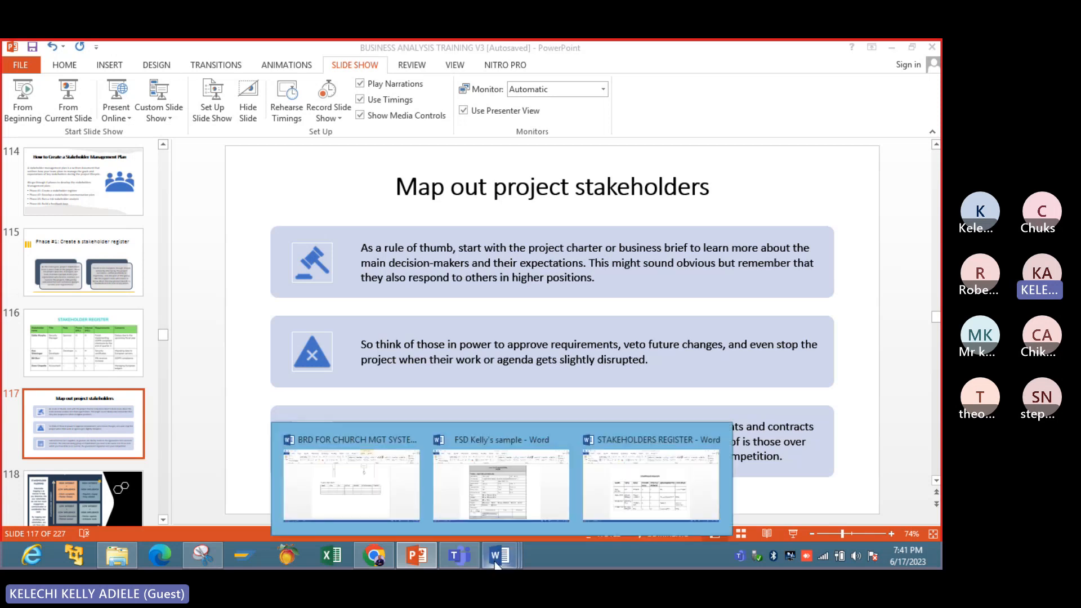
click(644, 497)
- Add a row at the end of the table and enter the stakeholder's full name and the title ACCOUNTANT
click(725, 445)
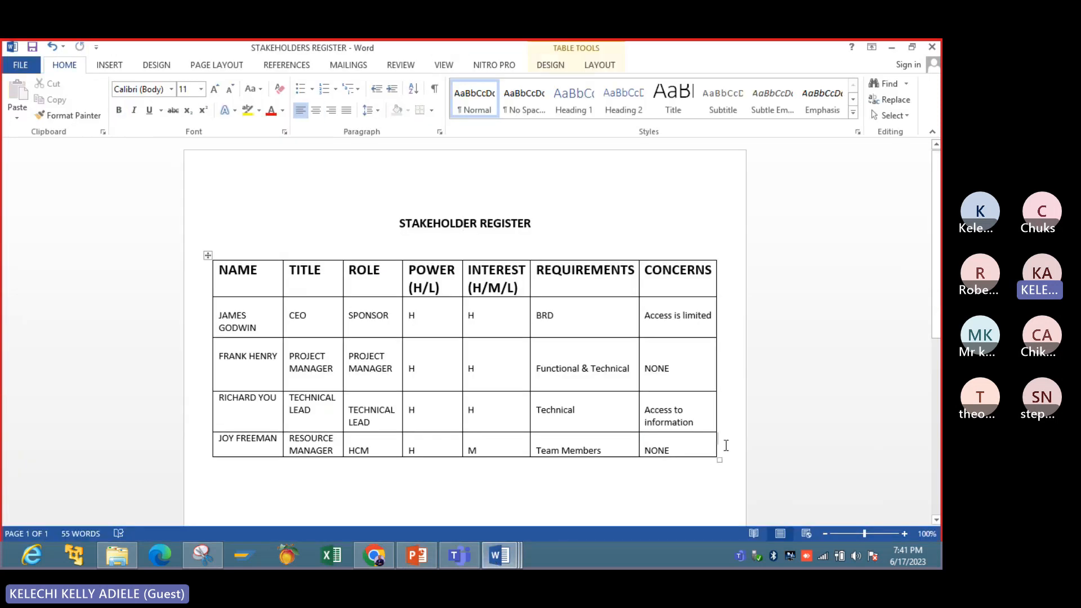
key(Return)
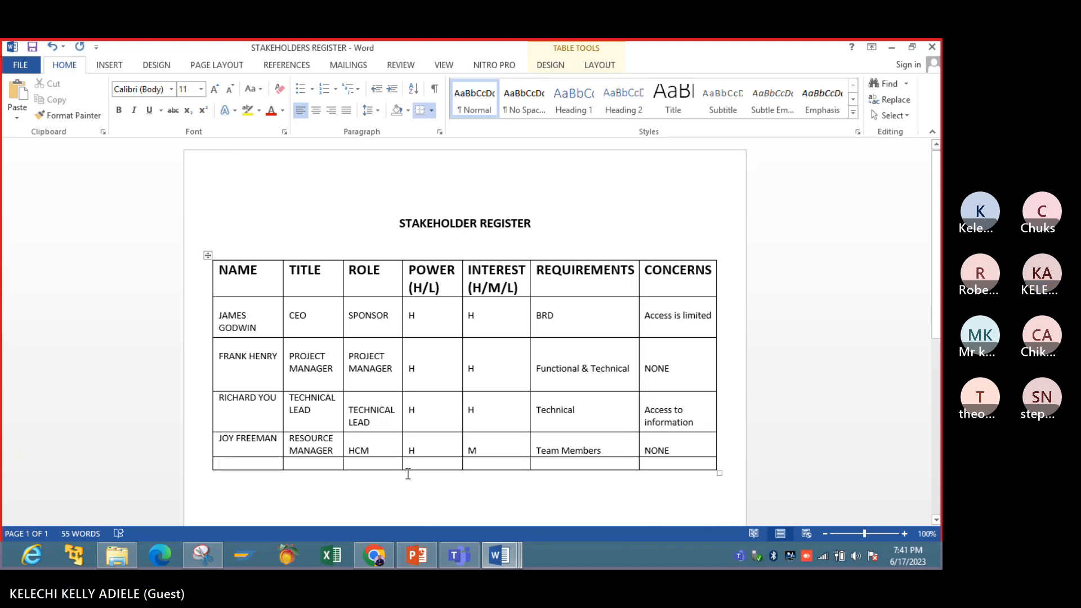
text(DAVID)
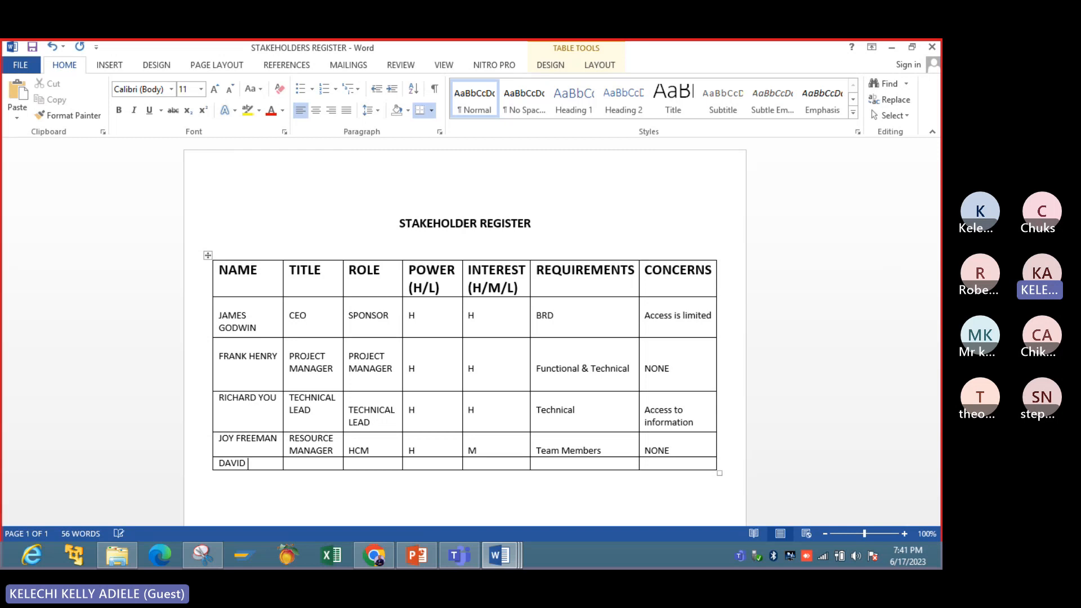
text( BROWN)
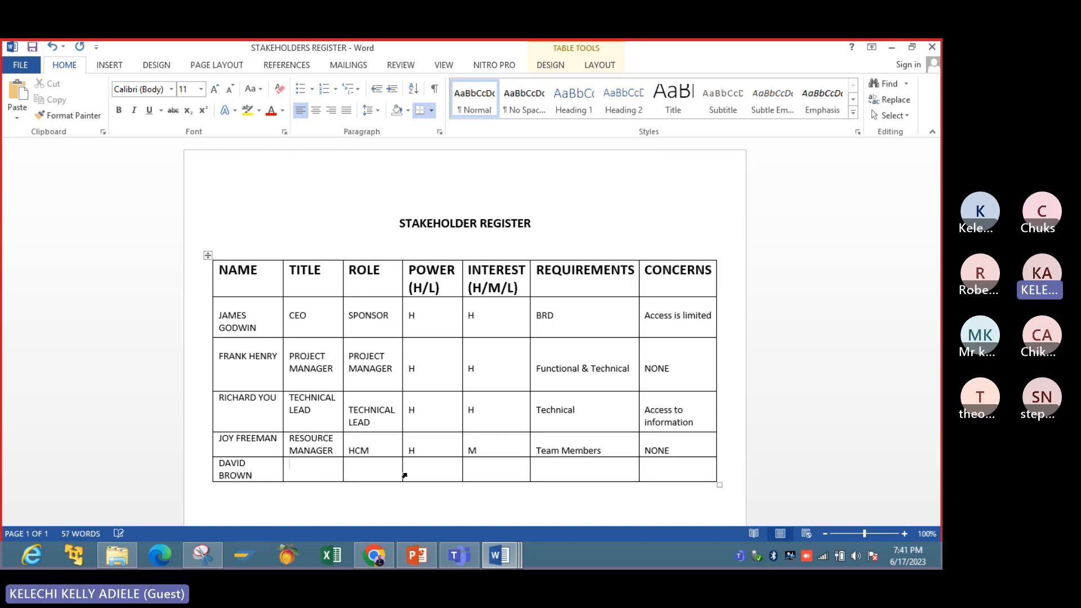
key(Tab)
text(ACCOU)
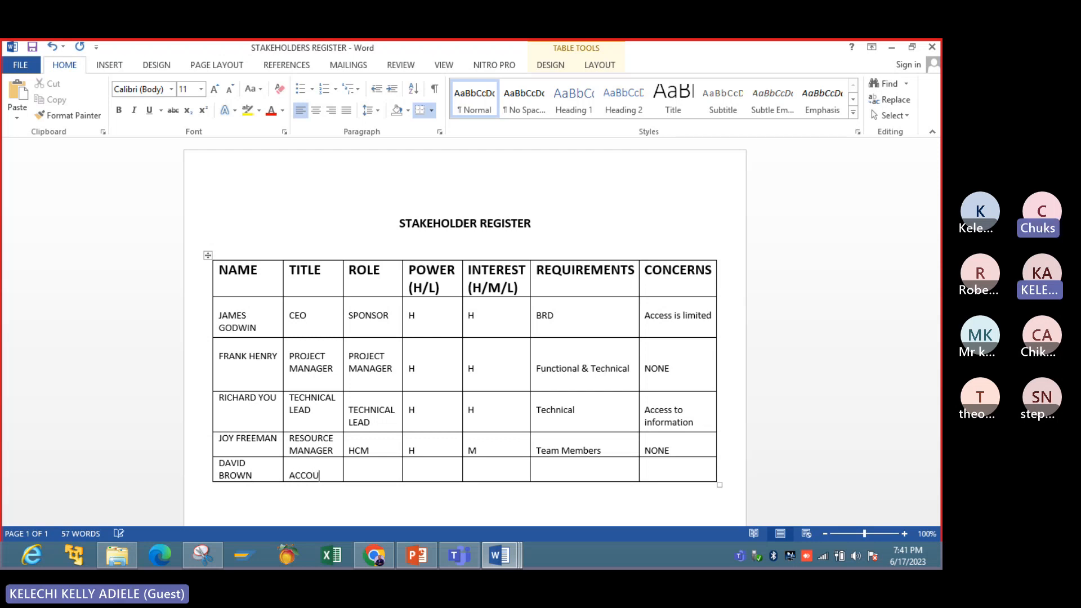
text(NTANT)
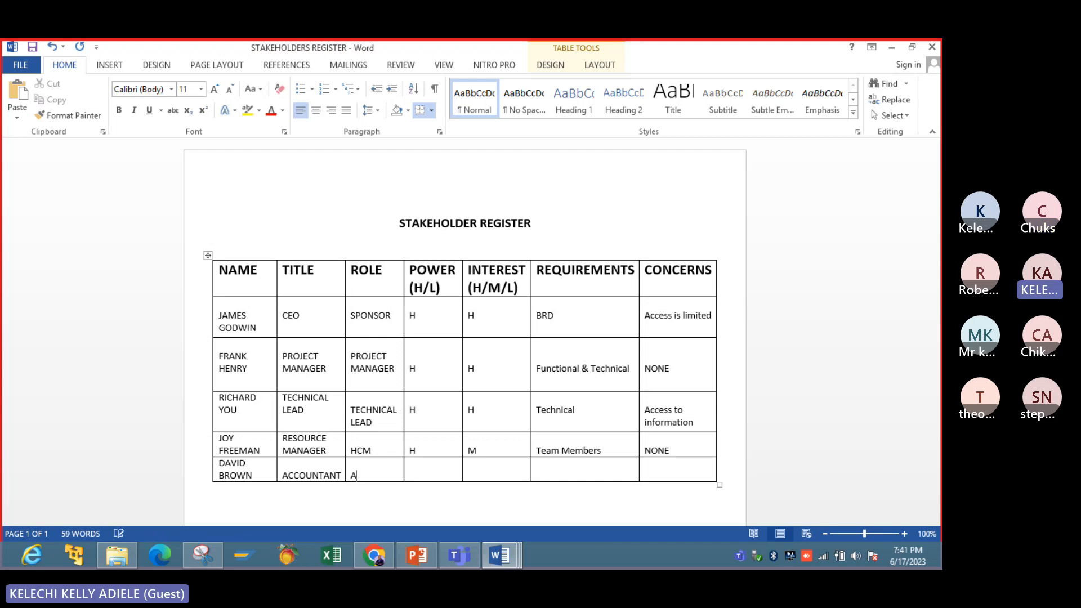
- Fill the accountant's row with the role ACCOUNTING, power L and interest H
text(CCP)
key(BackSpace)
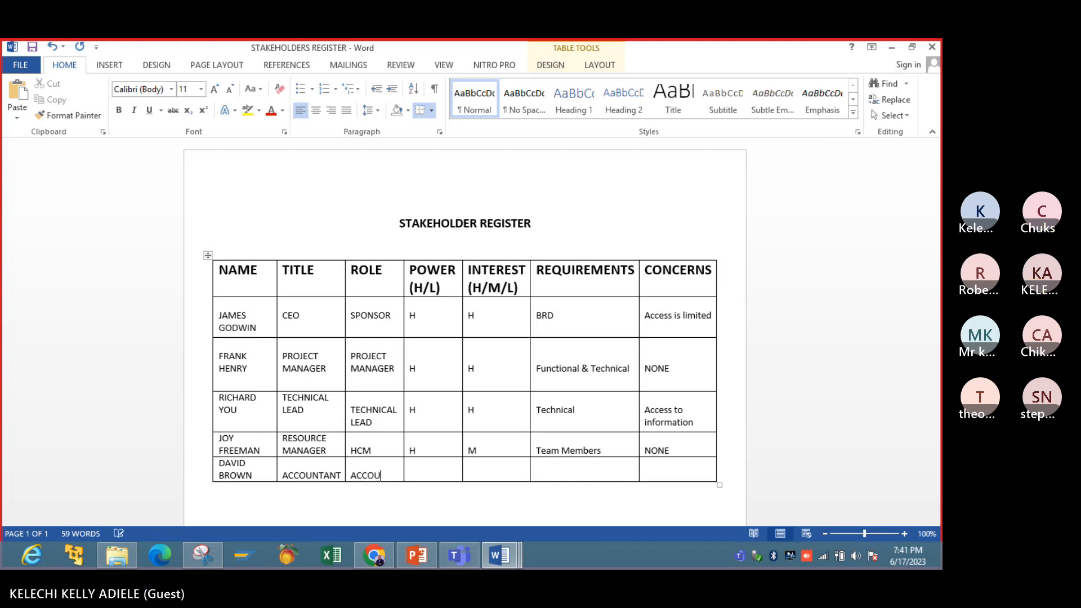
text(OUNTS)
text(NG)
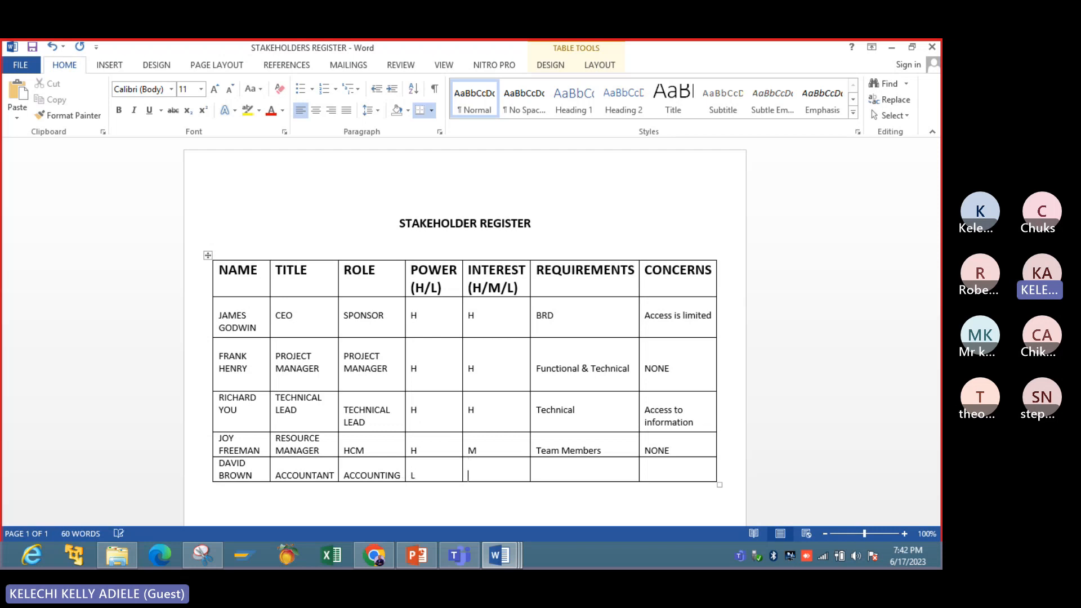
key(Tab)
- Enter Finance requirement under REQUIREMENTS and None under CONCERNS in the accountant's row
text(Fima)
key(BackSpace)
key(BackSpace)
text(nanace)
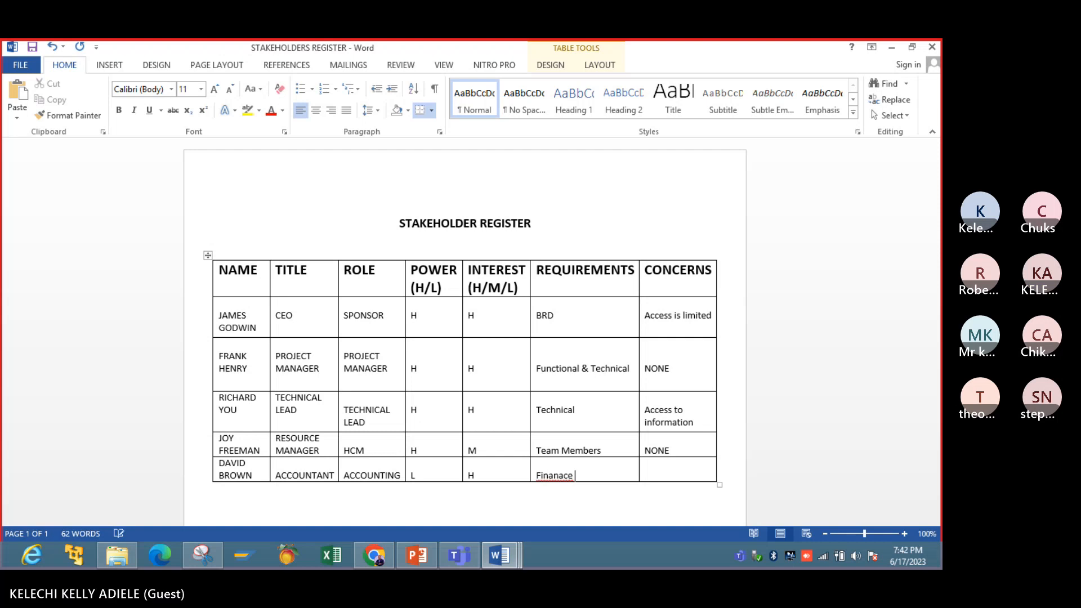
key(BackSpace)
key(BackSpace)
key(BackSpace)
text(ce)
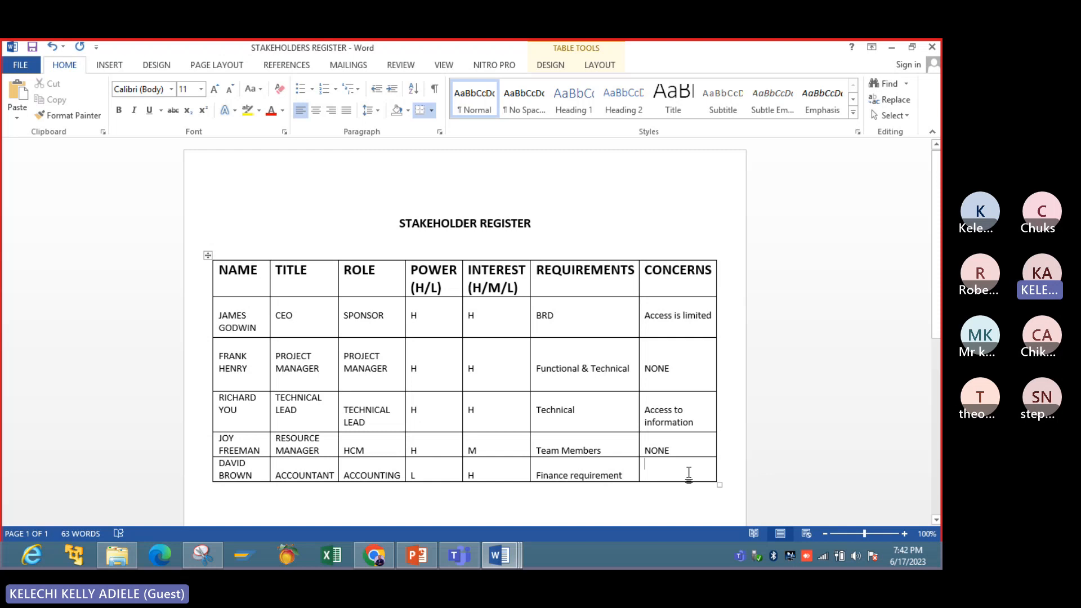
key(Return)
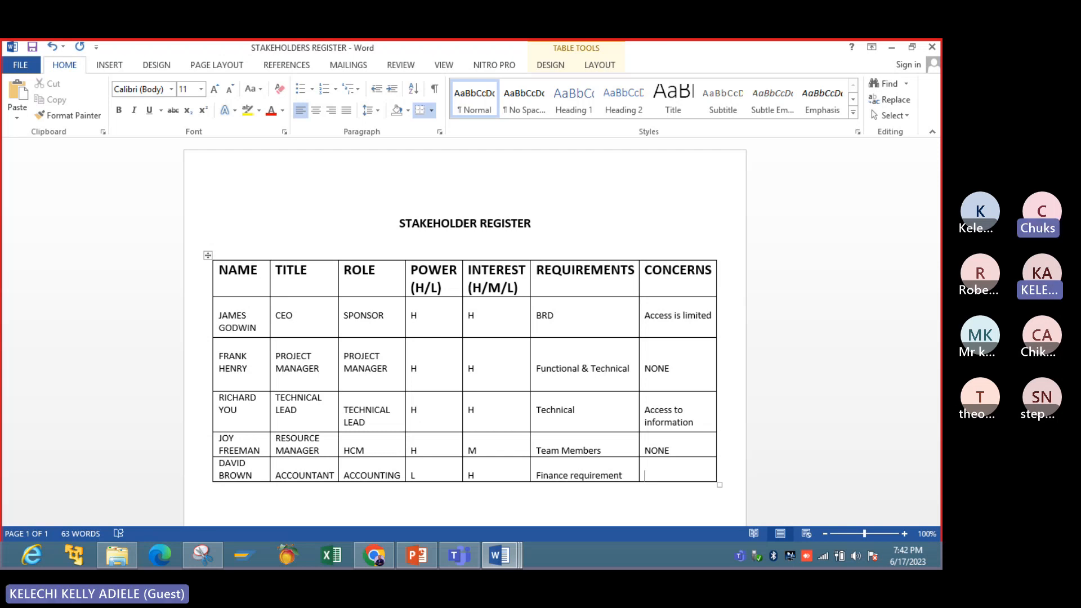
text(None)
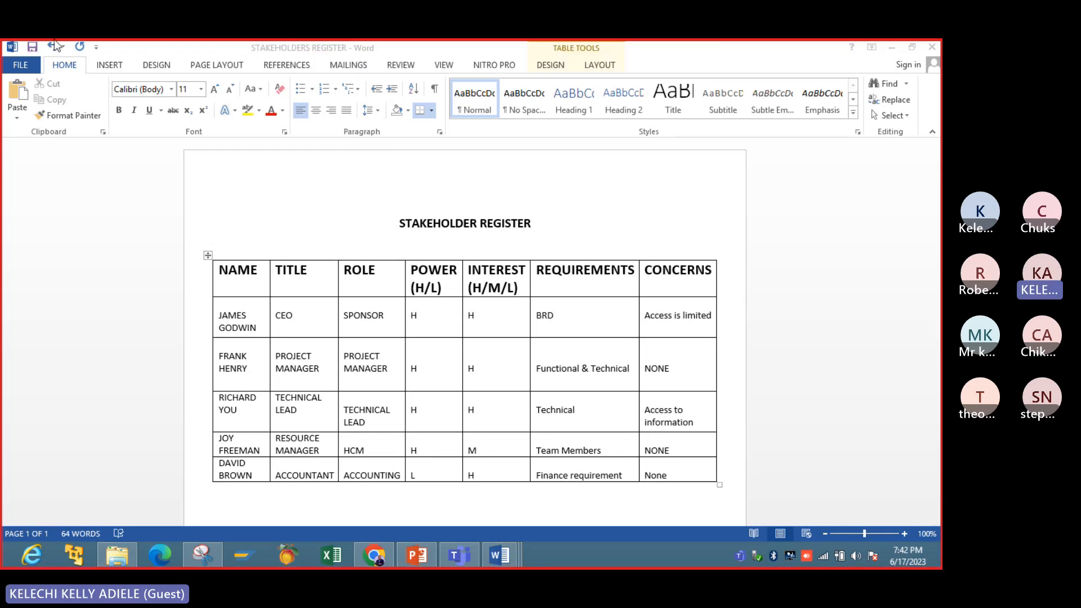
- Switch to PowerPoint to view the STAKEHOLDER MAPPING slide and return to the STAKEHOLDERS REGISTER document in Word
click(416, 556)
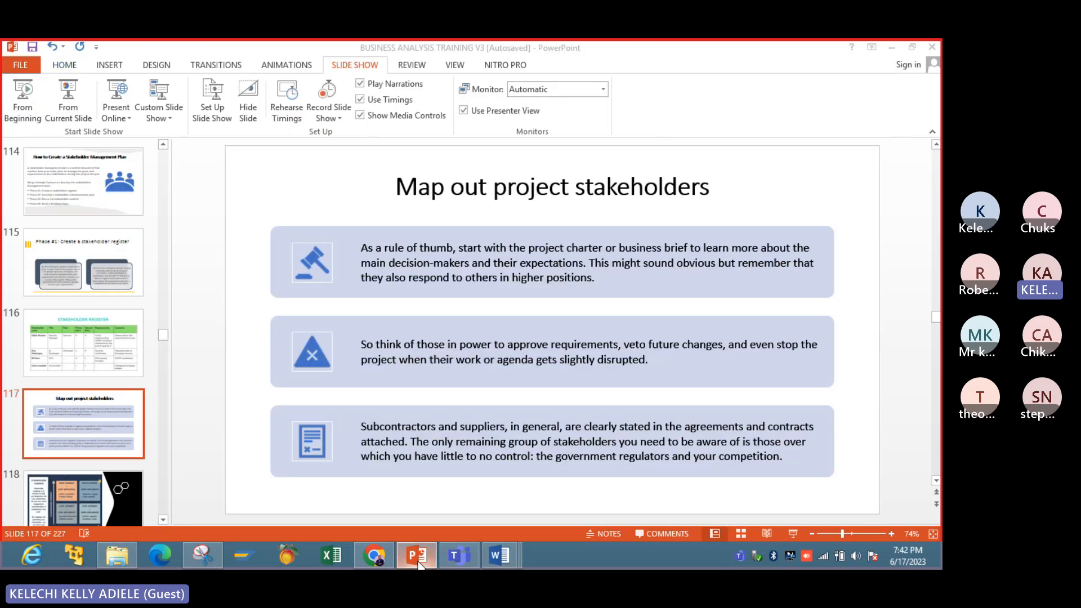
click(60, 451)
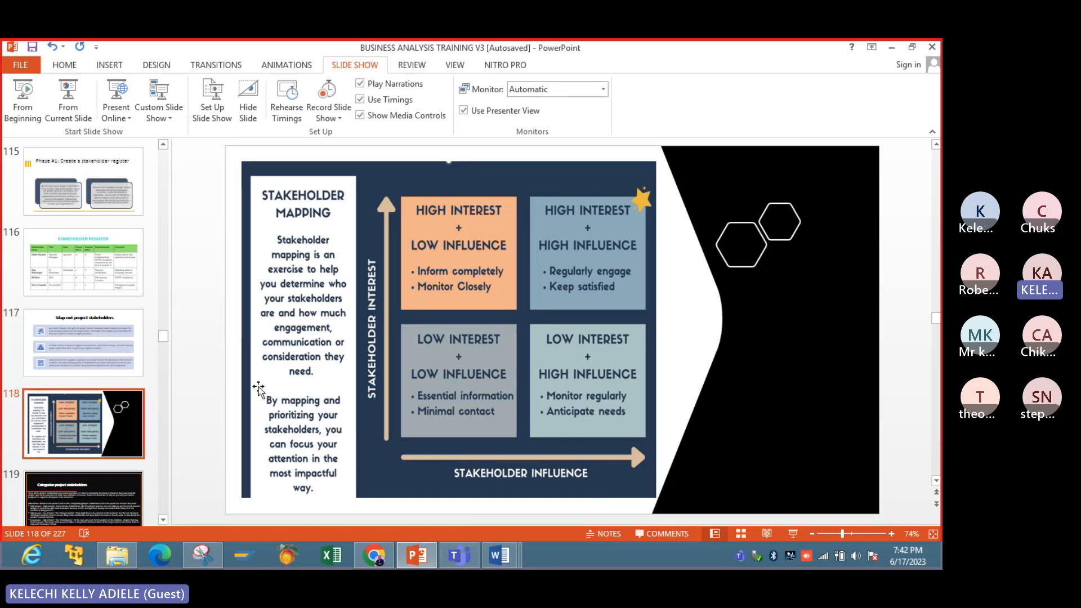
click(498, 557)
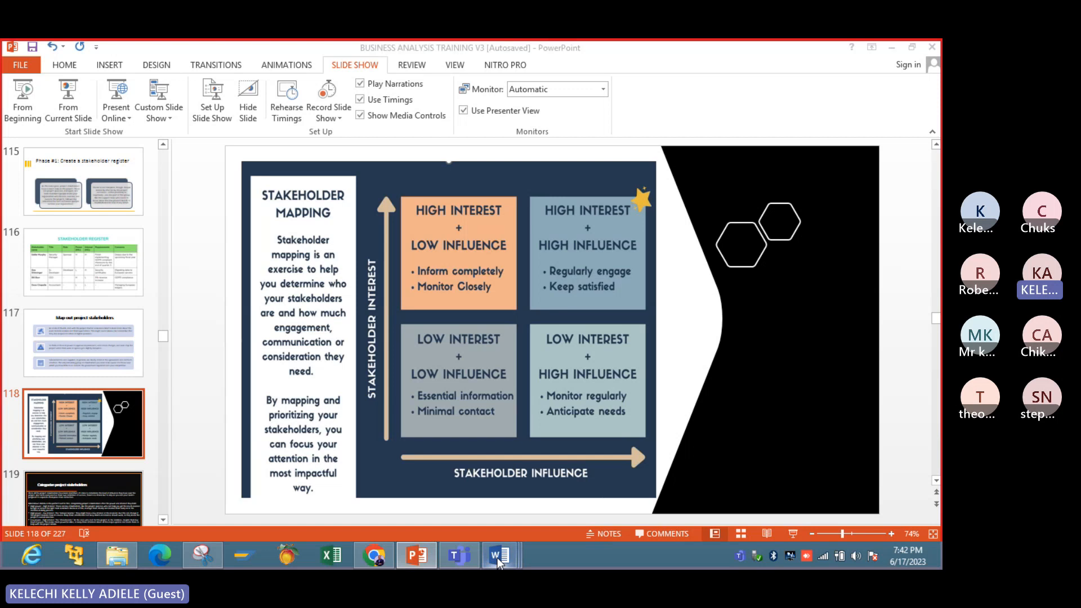
right_click(499, 559)
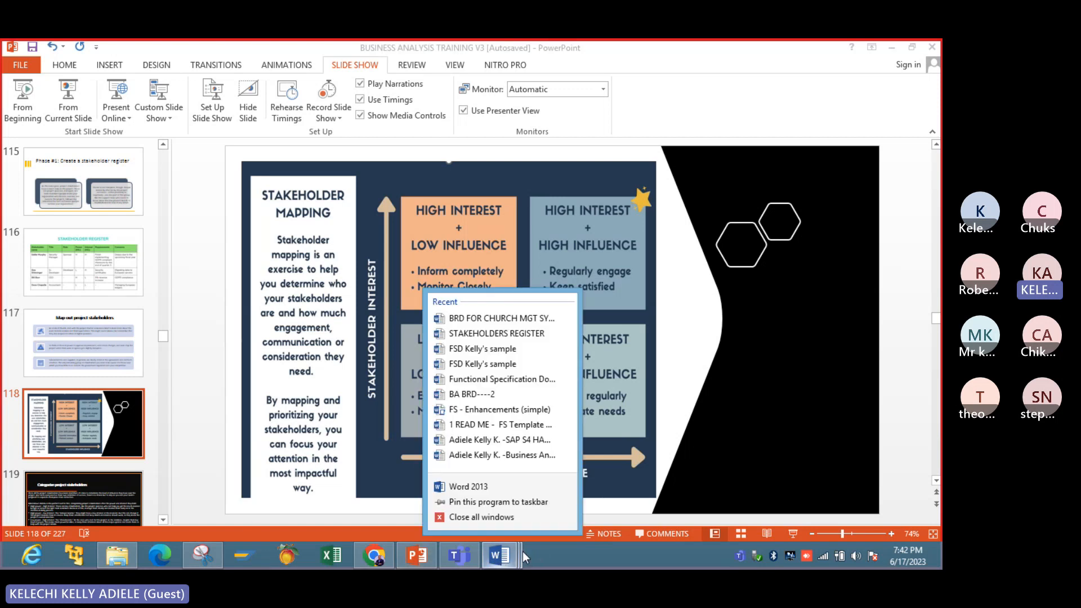
click(519, 555)
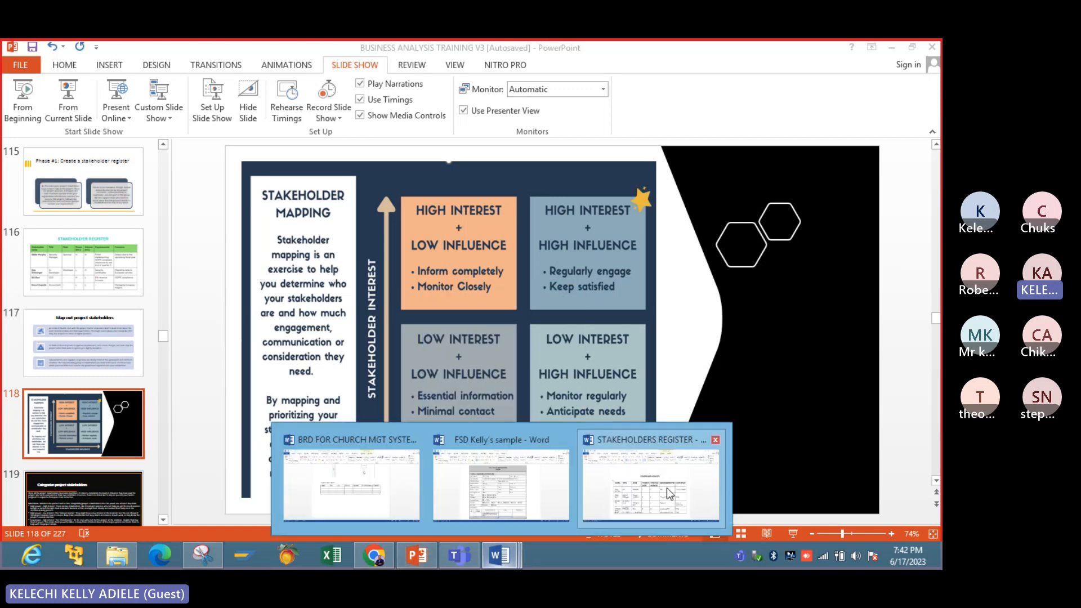
click(667, 487)
- Colour the NAME, TITLE and ROLE entries of all five stakeholders red, leaving out the header row
drag(237, 304, 360, 391)
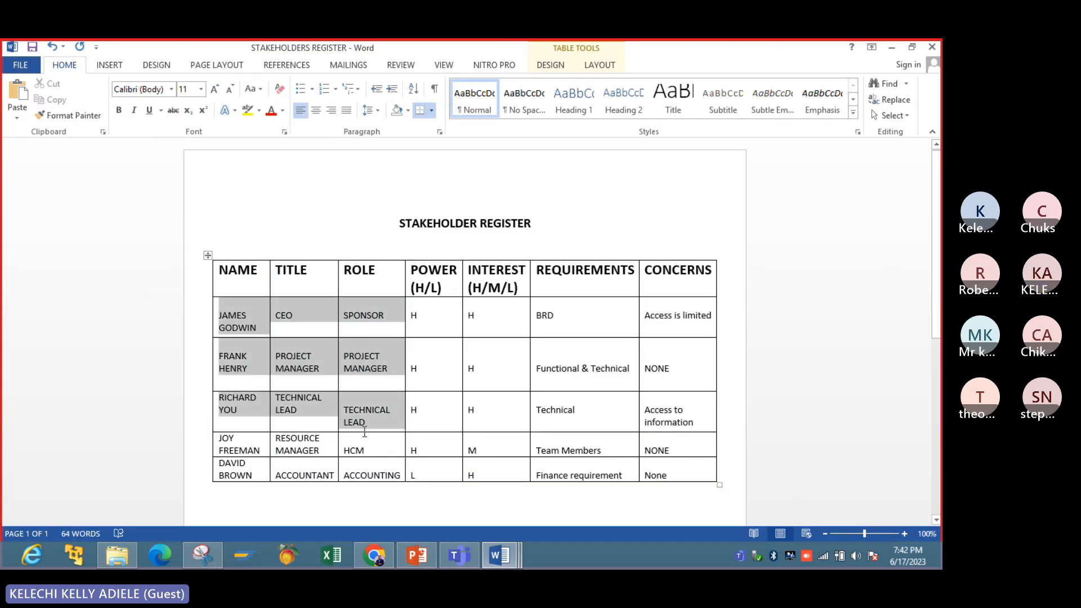
drag(364, 431, 368, 473)
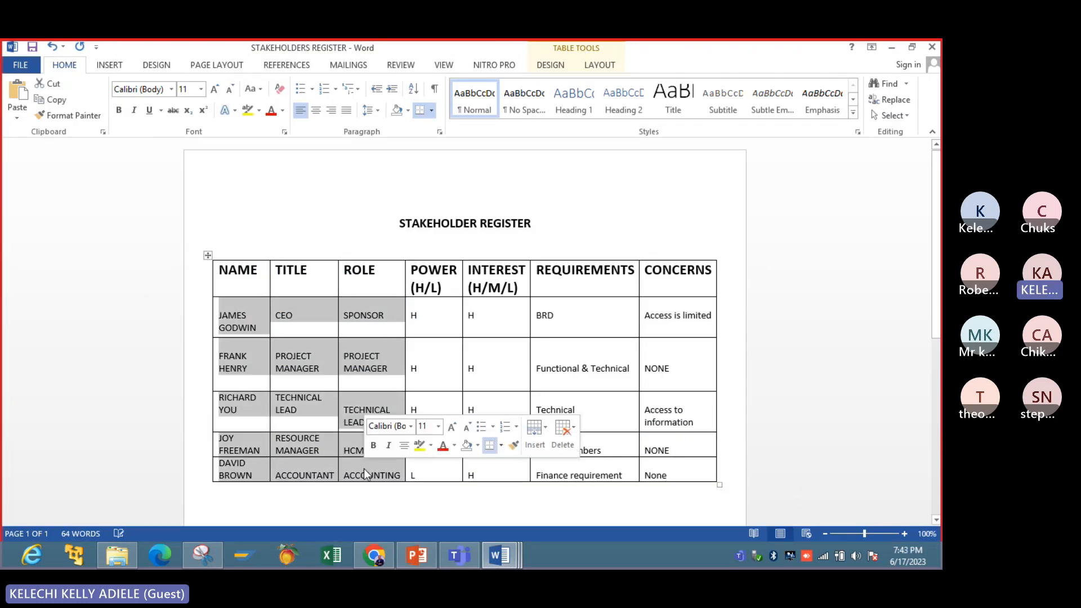
click(272, 111)
click(367, 203)
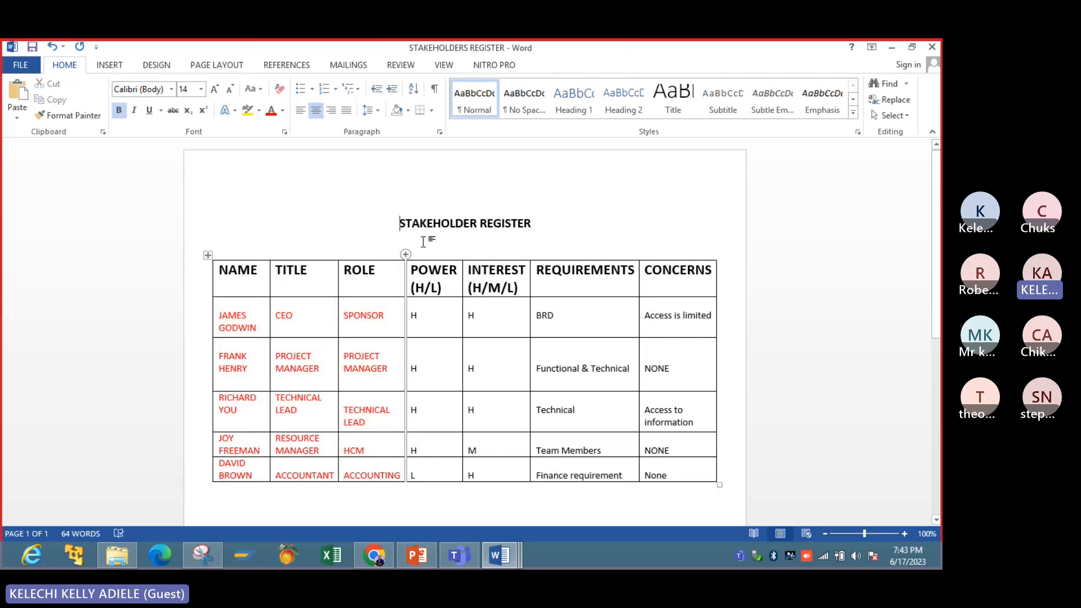
- Insert a blank column to the left of the POWER (H/L) column
right_click(426, 268)
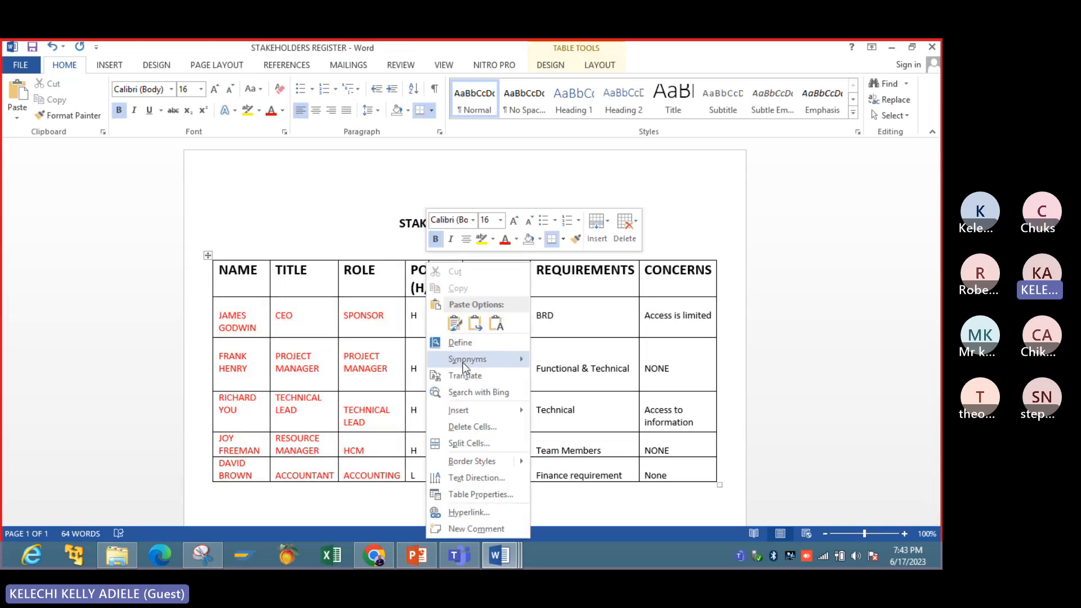
mouse_move(467, 361)
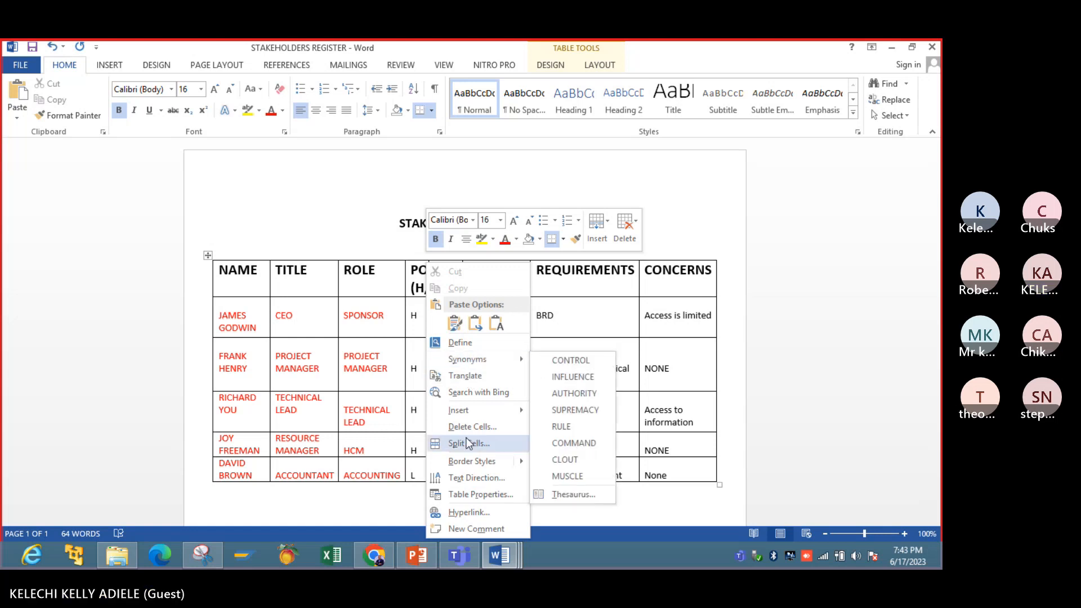
mouse_move(465, 417)
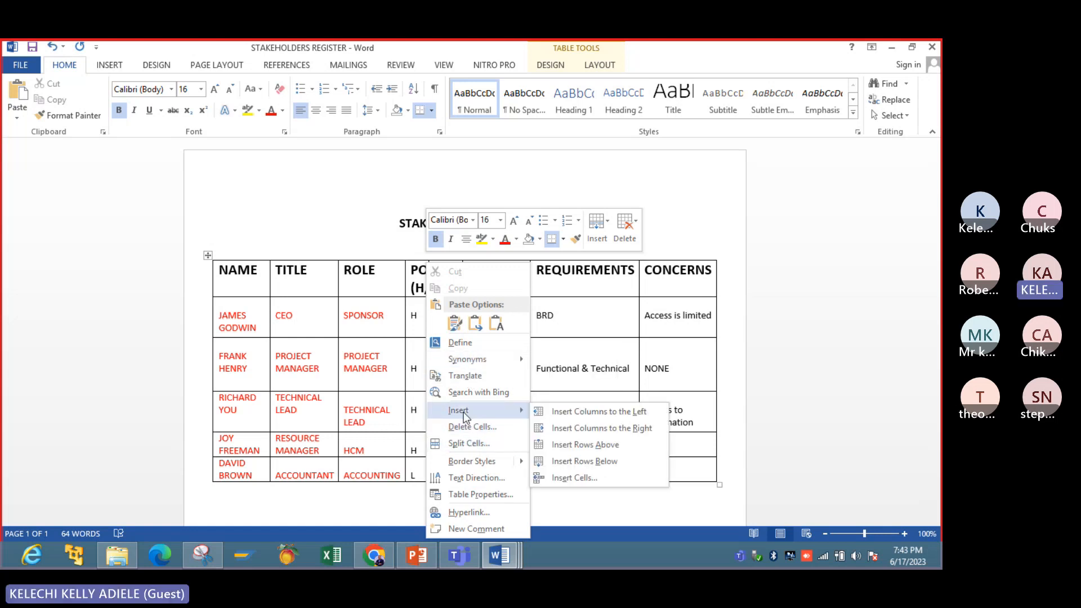
click(542, 413)
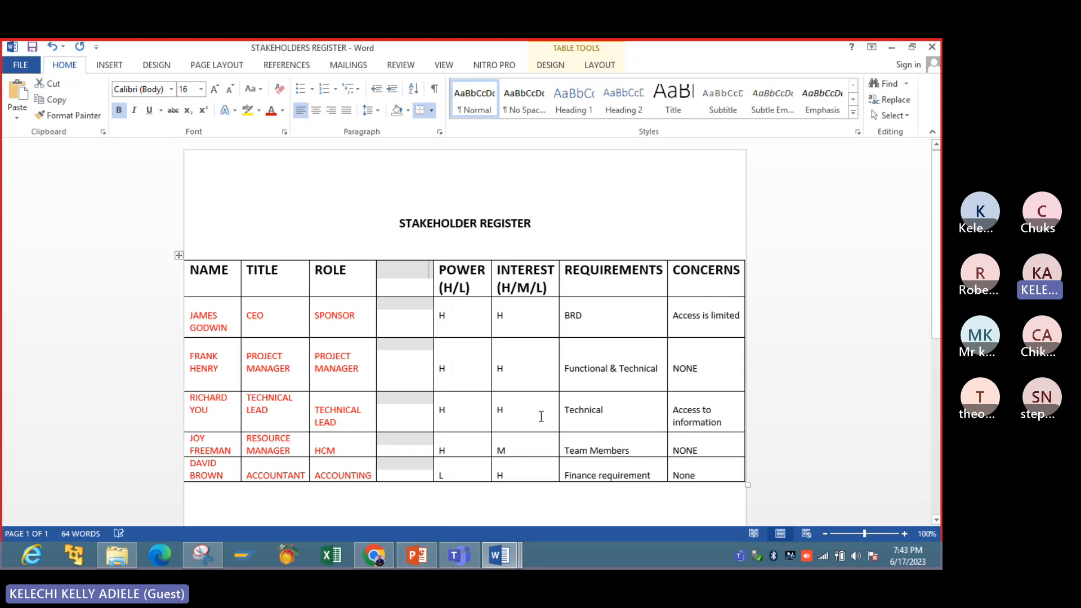
- Try inserting entire rows from the selected blank column and undo the insertion
click(407, 459)
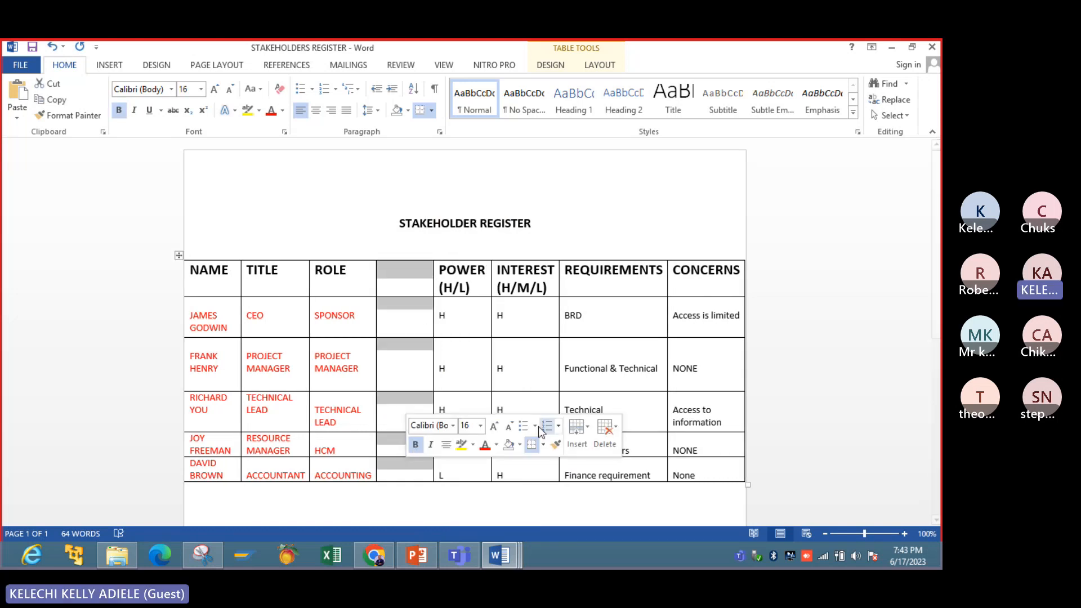
click(388, 355)
right_click(388, 355)
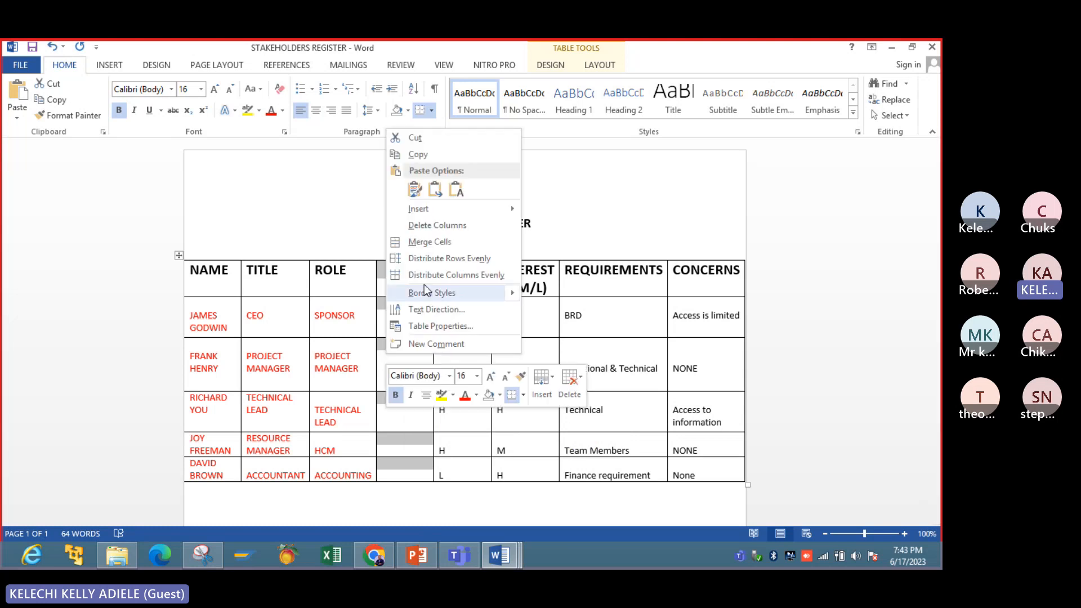
mouse_move(451, 212)
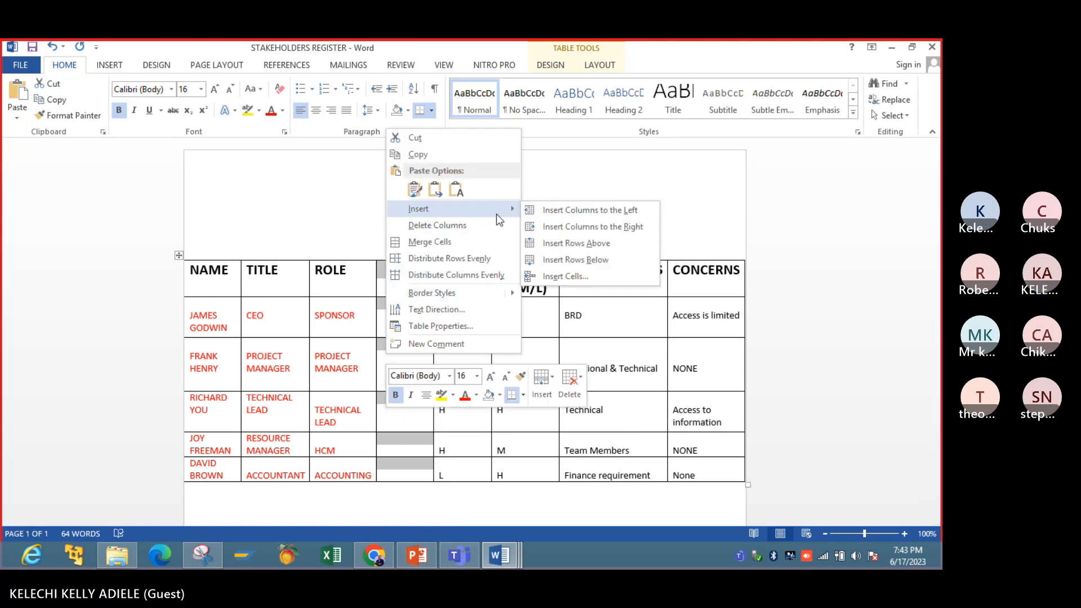
click(564, 276)
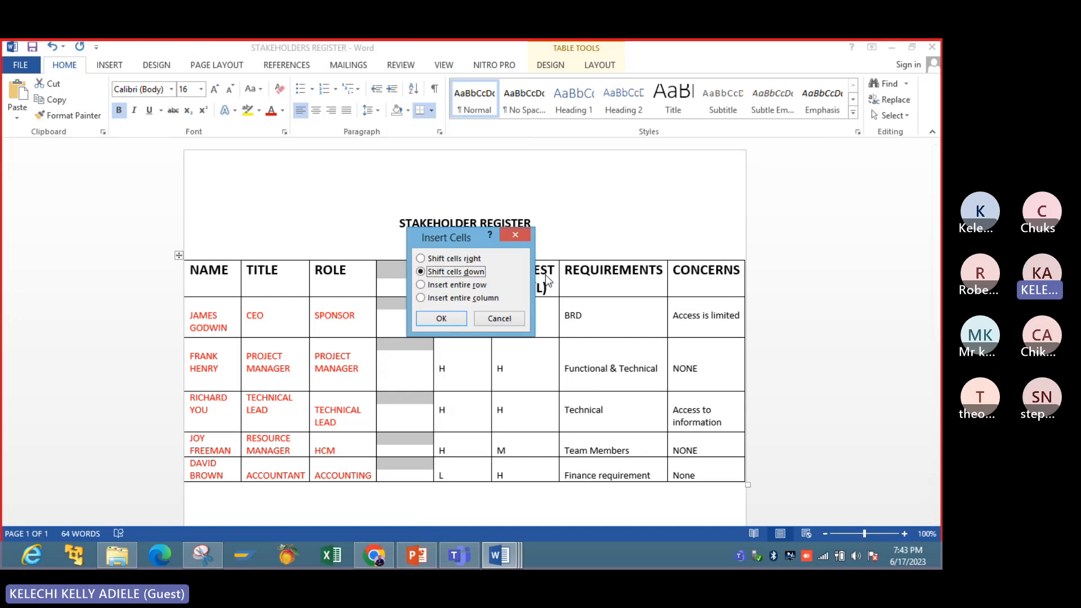
click(453, 285)
click(443, 318)
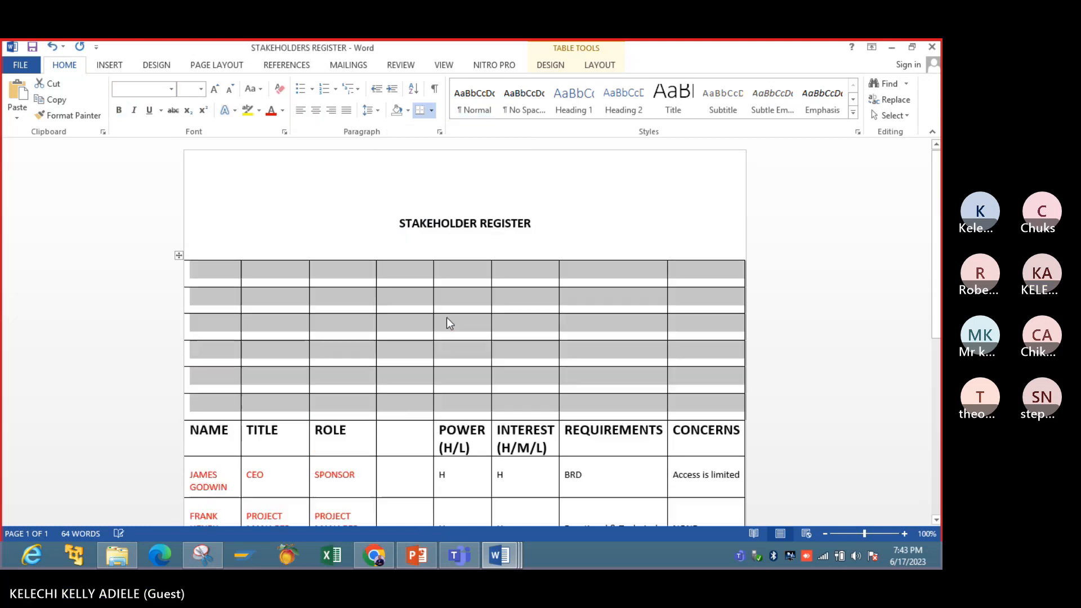
click(51, 46)
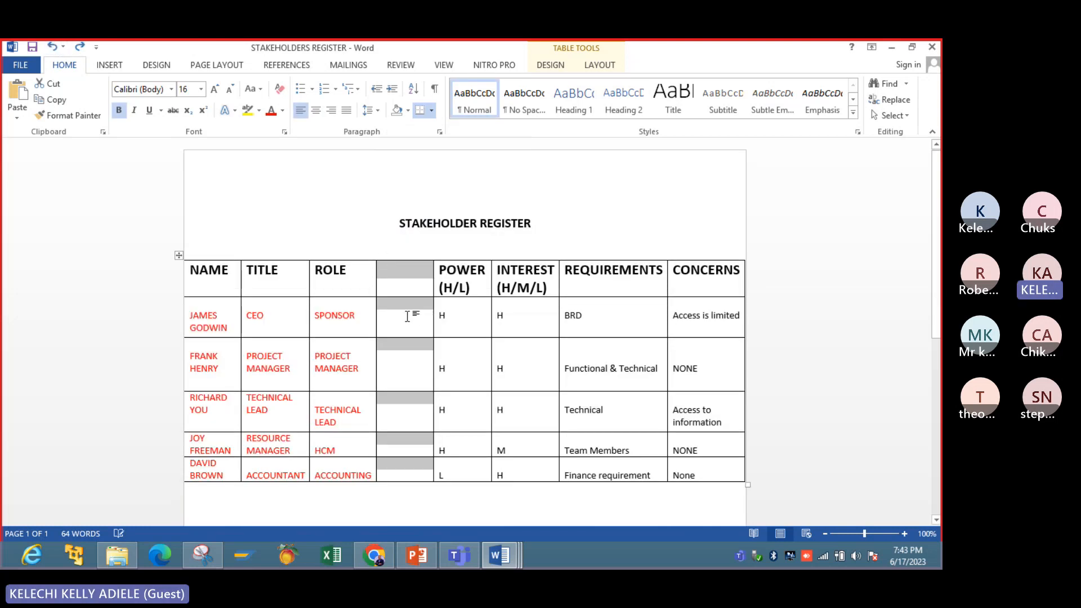
- Enter MAPPING in the CEO's row of the blank column and colour that column's text red
click(407, 320)
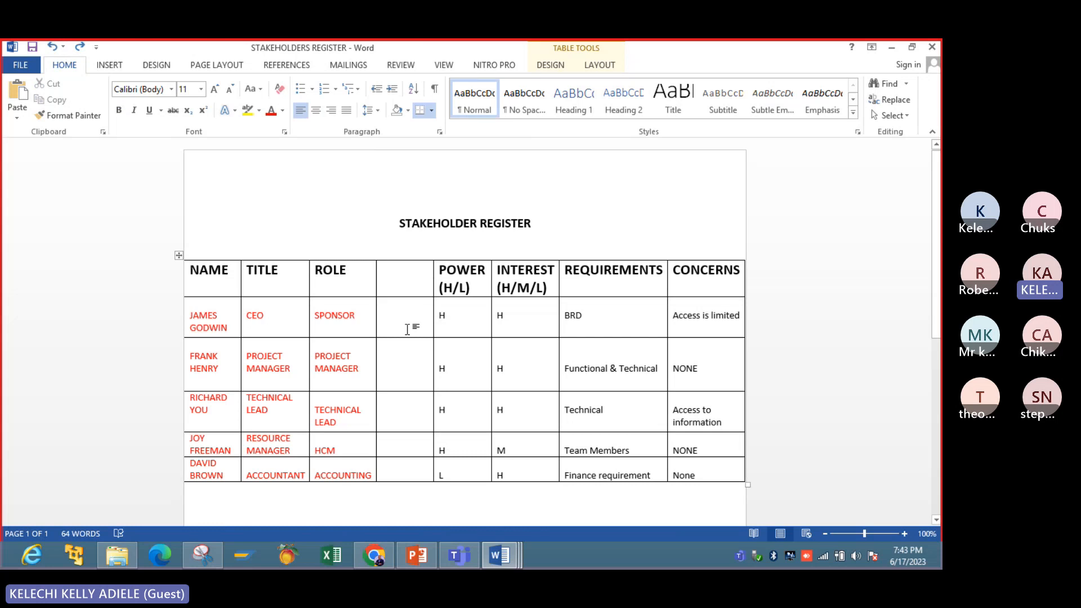
text(MAPPING)
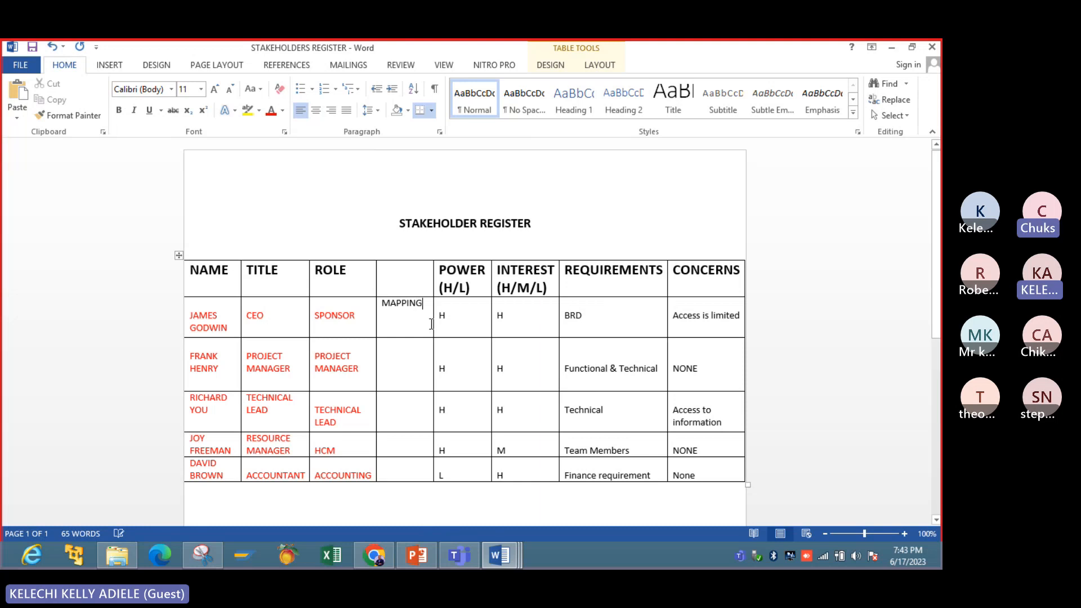
drag(411, 285, 421, 483)
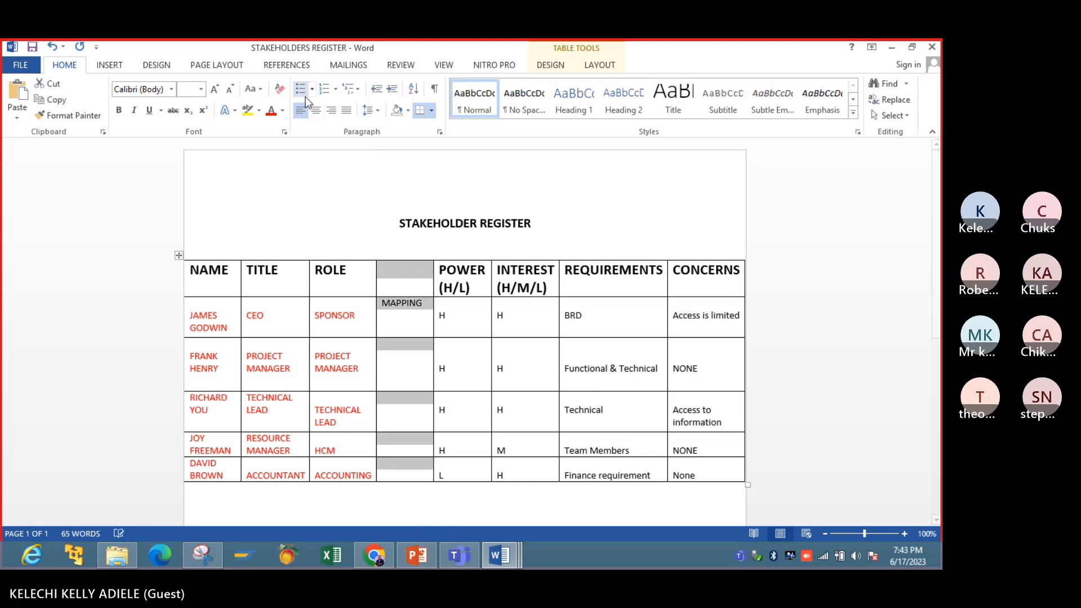
click(260, 110)
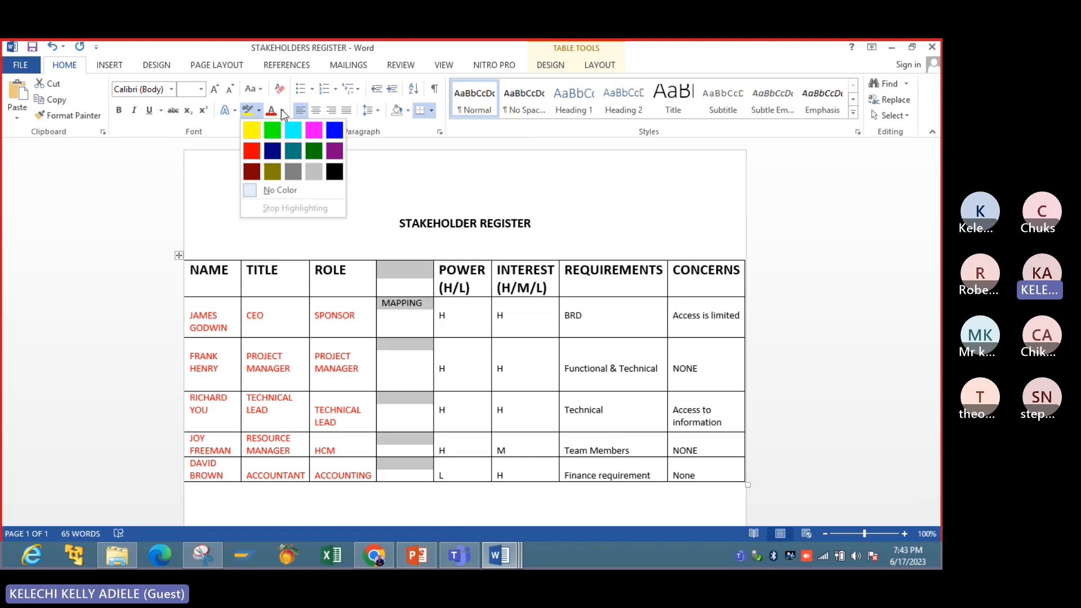
click(282, 111)
click(282, 110)
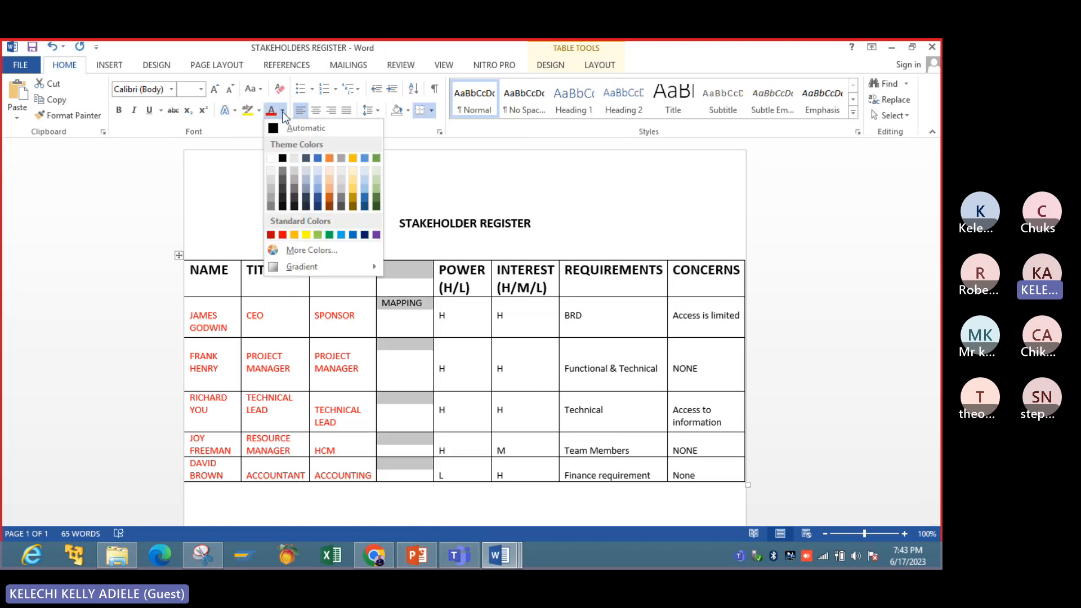
click(283, 235)
- Move the MAPPING entry two lines down within its cell in the CEO's row
click(384, 320)
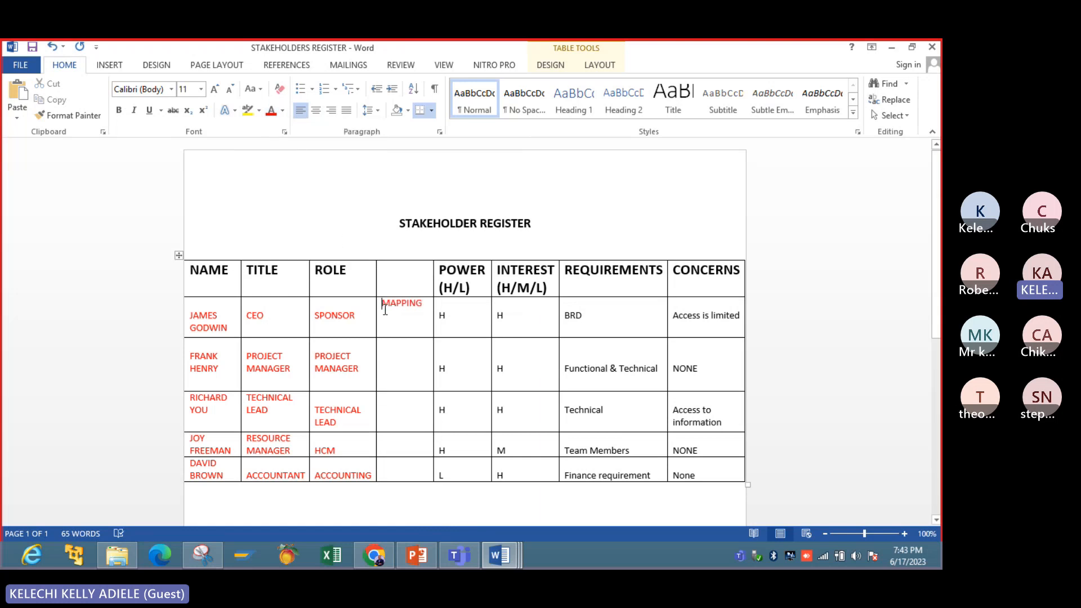
key(Return)
key(Return)
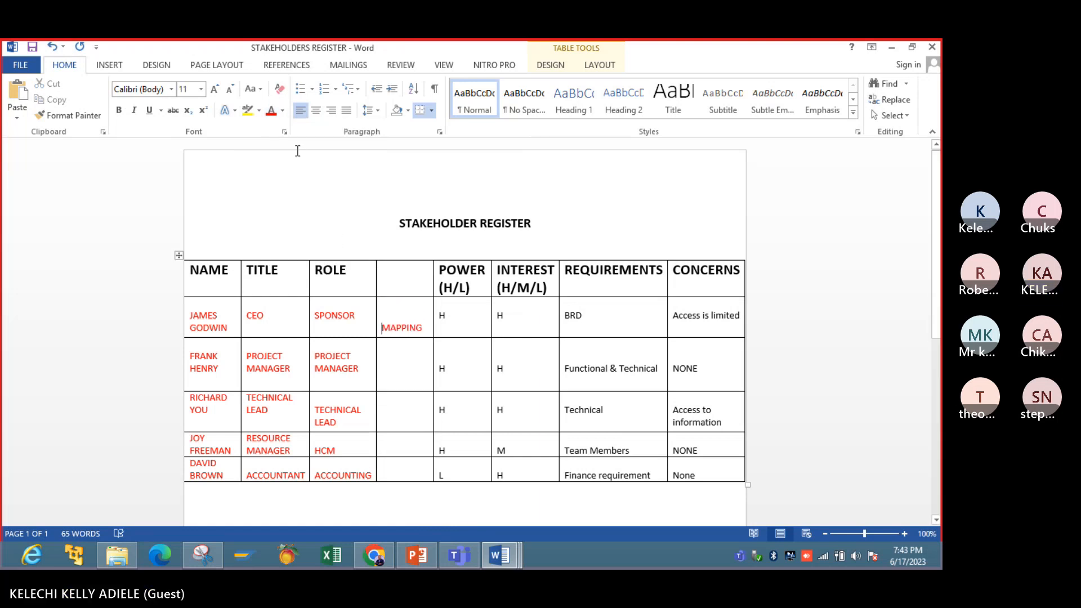
- Colour the word MAPPING light green and make it bold
drag(425, 327, 382, 326)
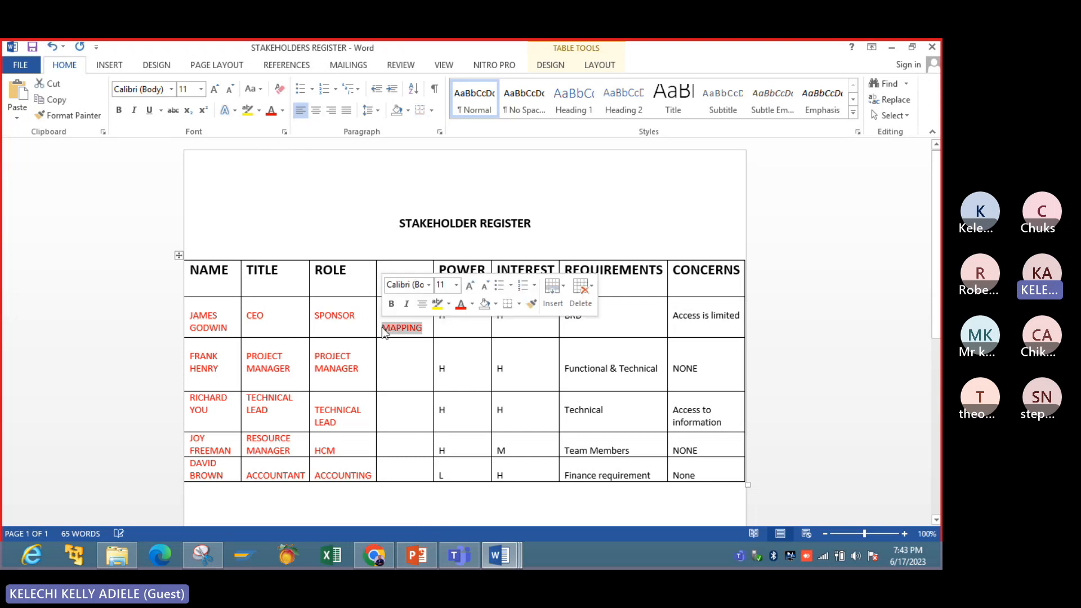
click(284, 111)
click(316, 229)
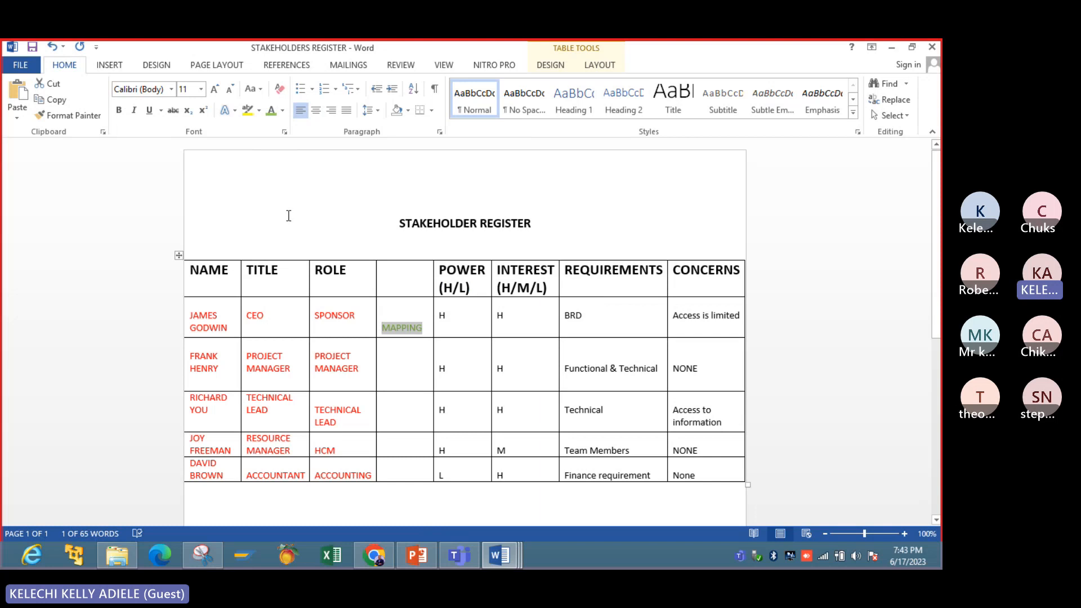
click(119, 111)
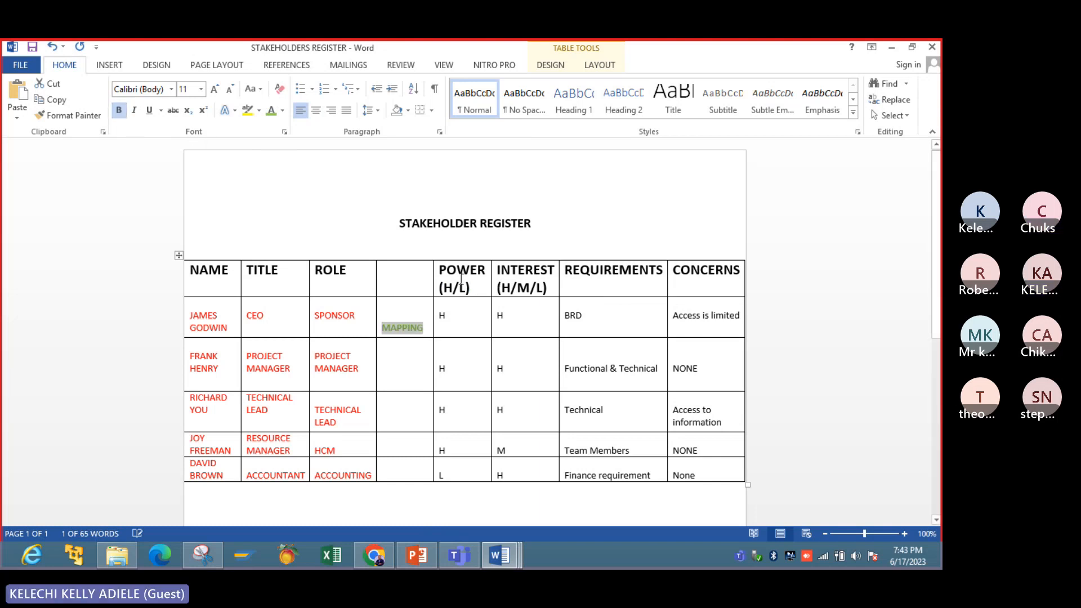
mouse_move(434, 274)
mouse_down()
mouse_move(448, 273)
mouse_move(434, 275)
mouse_up()
click(410, 380)
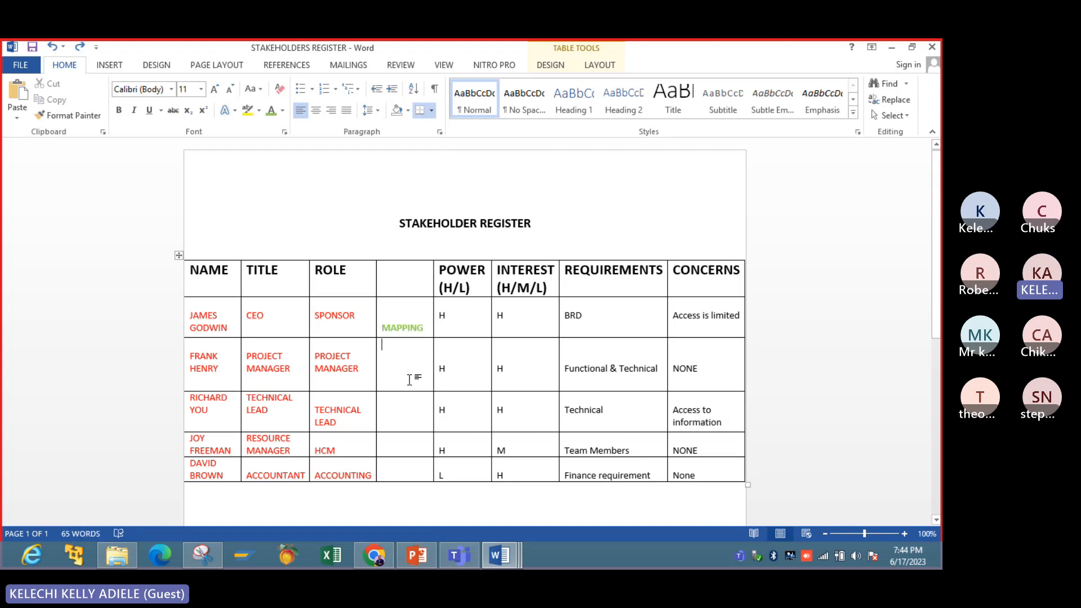
mouse_move(431, 332)
mouse_down()
mouse_move(379, 335)
mouse_move(422, 331)
mouse_up()
click(407, 329)
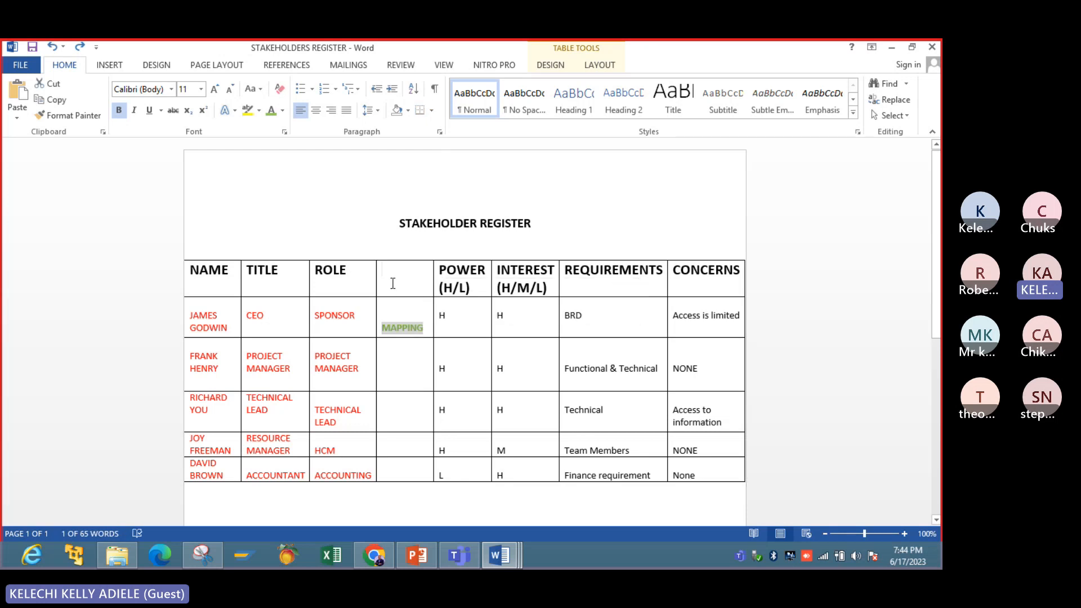
- Colour all text in the untitled, POWER (H/L) and INTEREST (H/M/L) columns light green, including the headers
drag(394, 283, 524, 479)
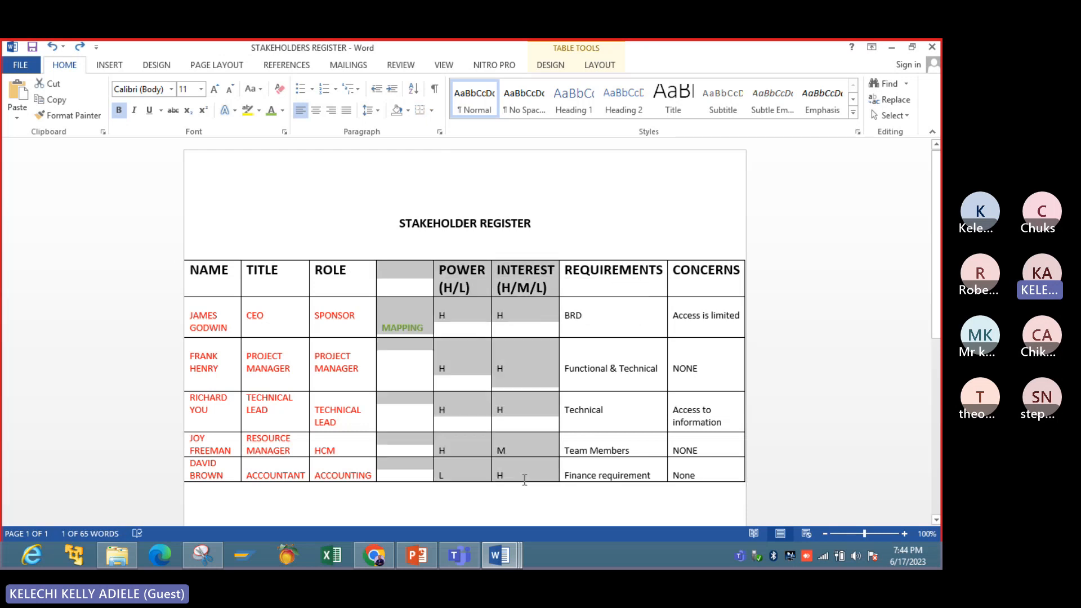
click(272, 110)
click(465, 416)
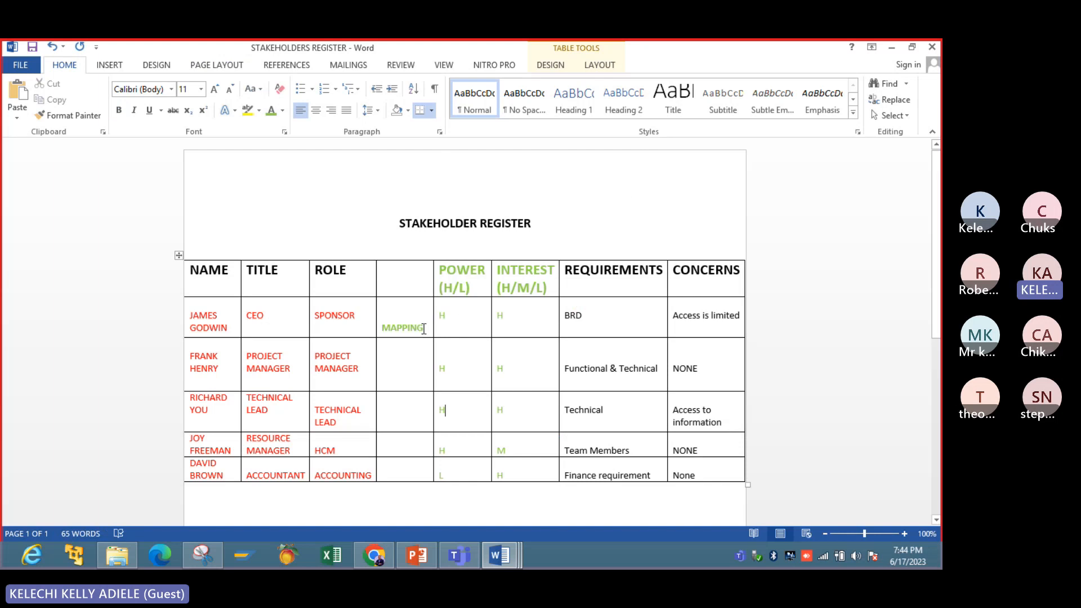
- Copy the green MAPPING entry into the project manager's and technical lead's rows, placing it lower in each cell
drag(424, 329, 385, 329)
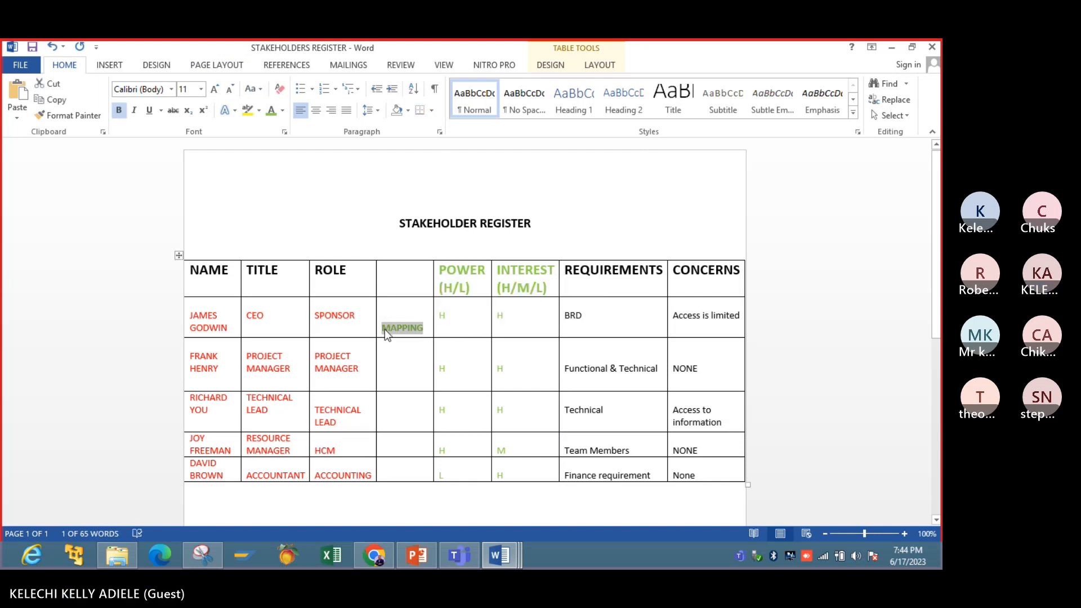
click(386, 366)
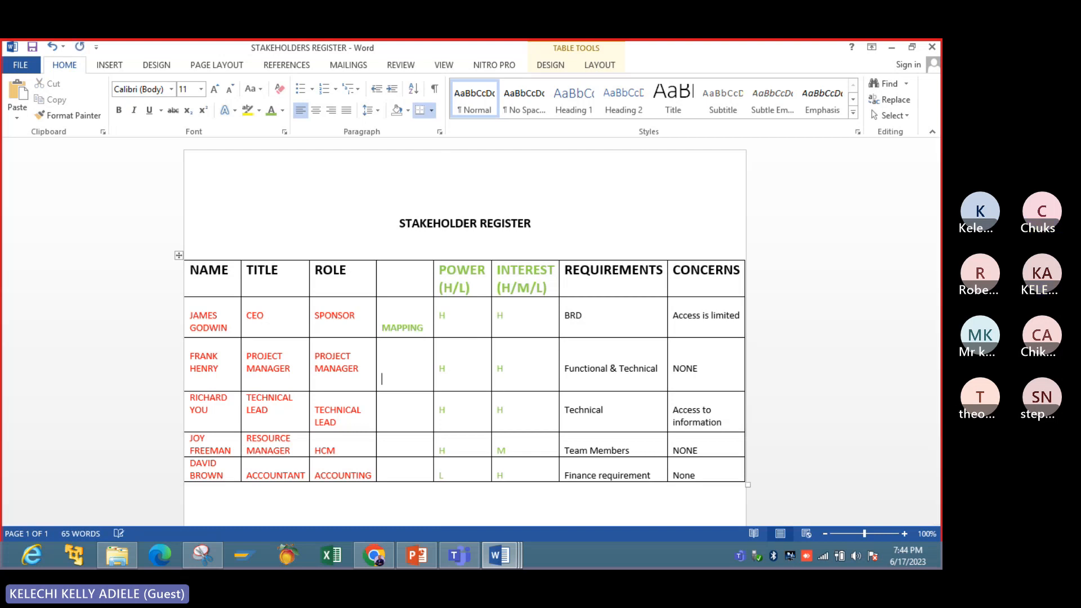
text(MAPPING)
click(391, 418)
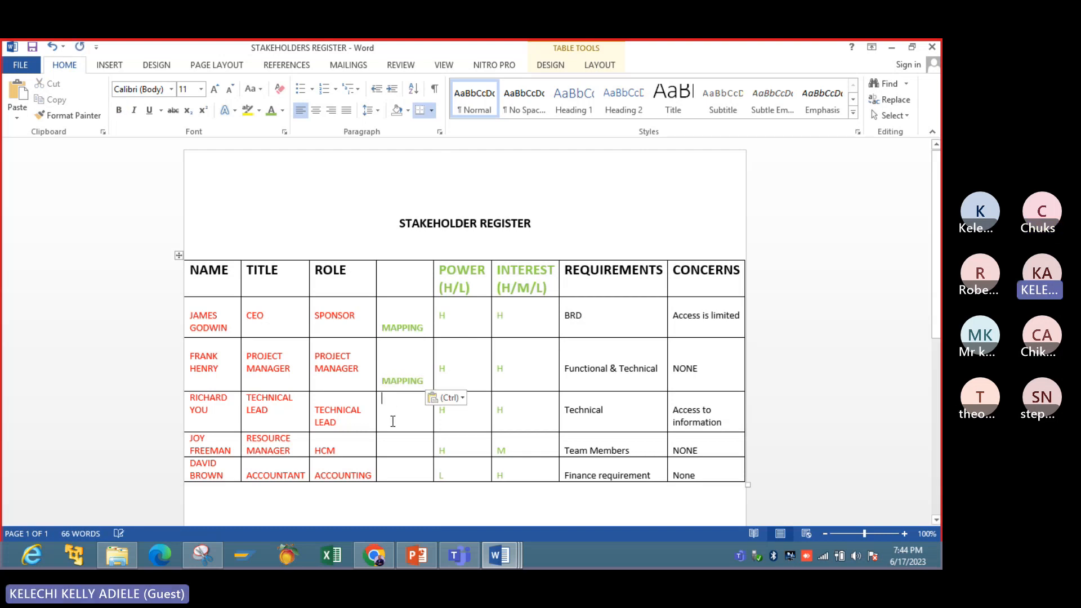
key(Return)
key(Return)
key(Return)
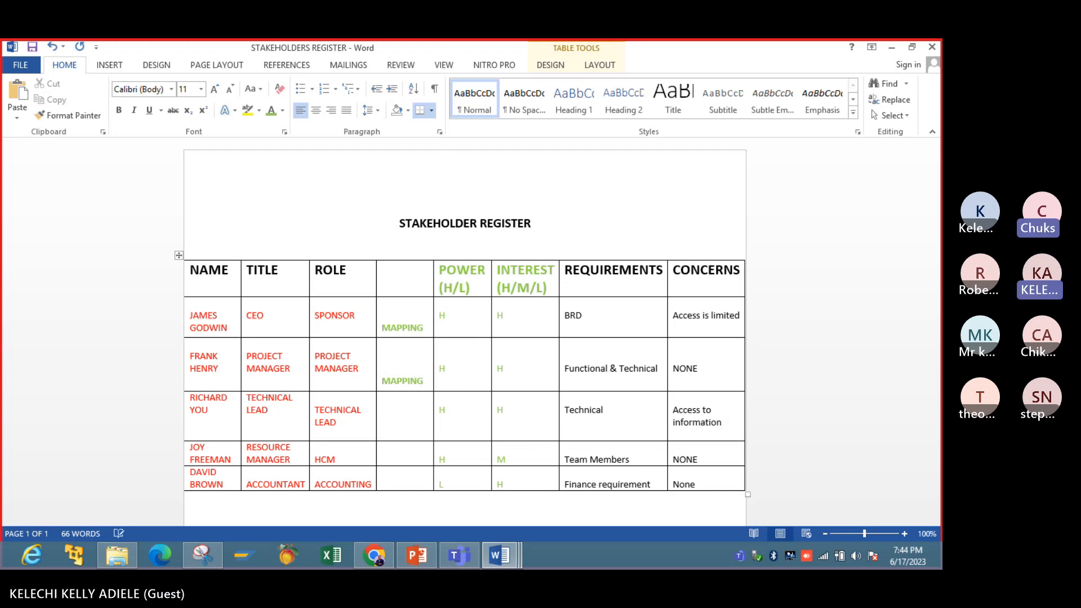
text(MAPPING)
- Paste the MAPPING entry into the resource manager's and accountant's rows, below the first line of each cell
click(394, 450)
key(Return)
key(Return)
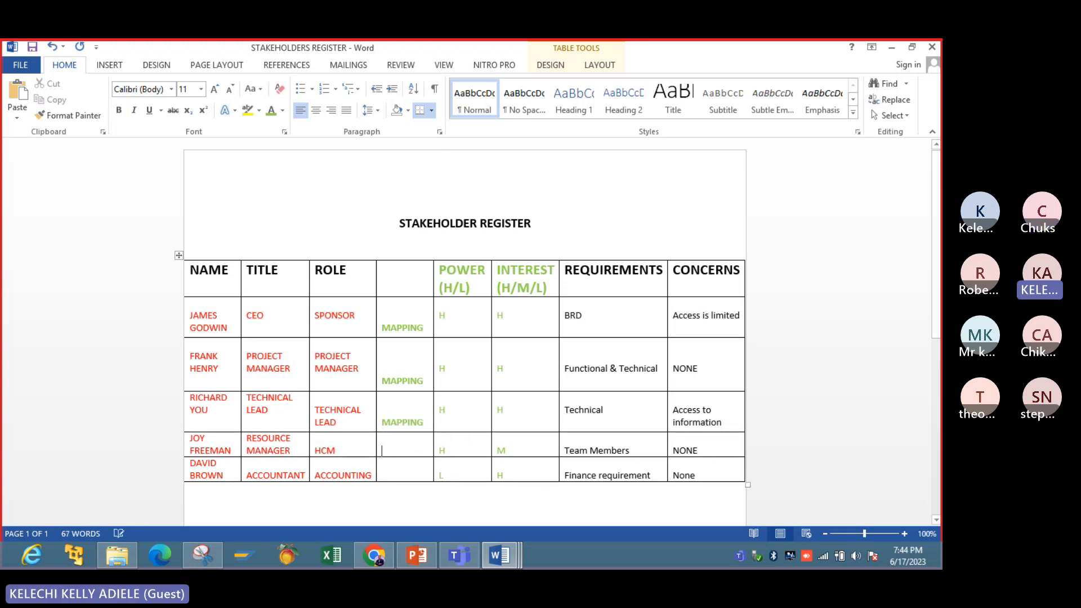
text(MAPPING)
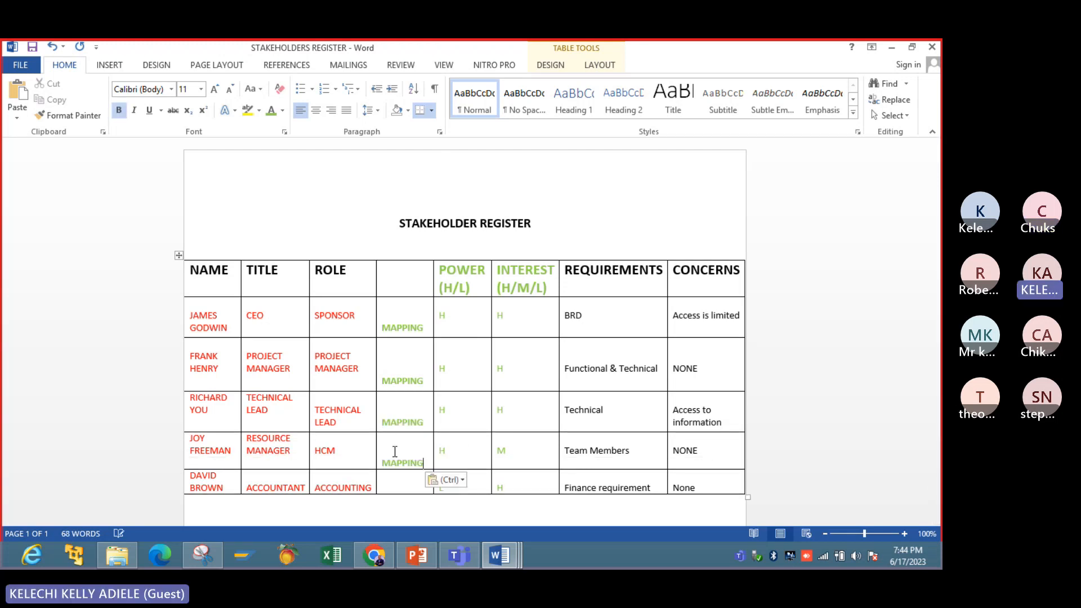
click(400, 487)
key(Return)
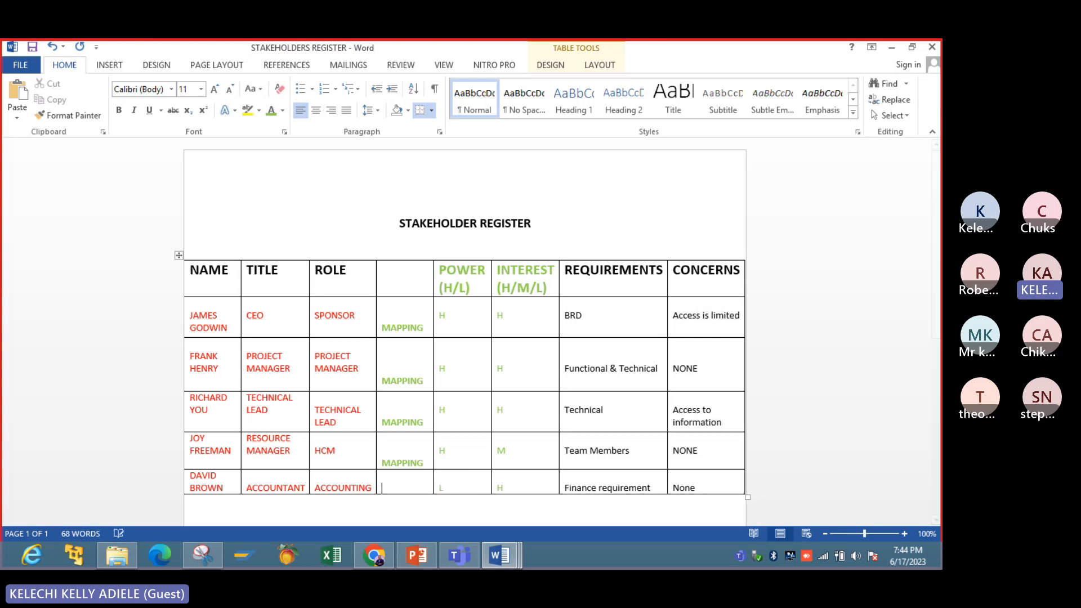
text(MAPPING)
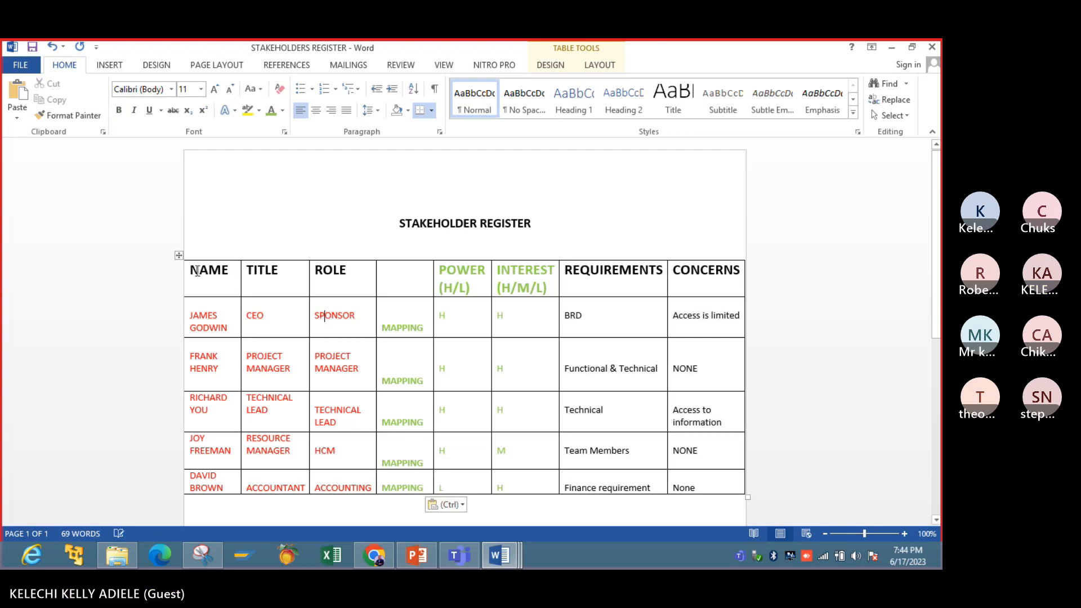
- Widen the NAME column of the stakeholder table by moving its border with the TITLE column
click(177, 255)
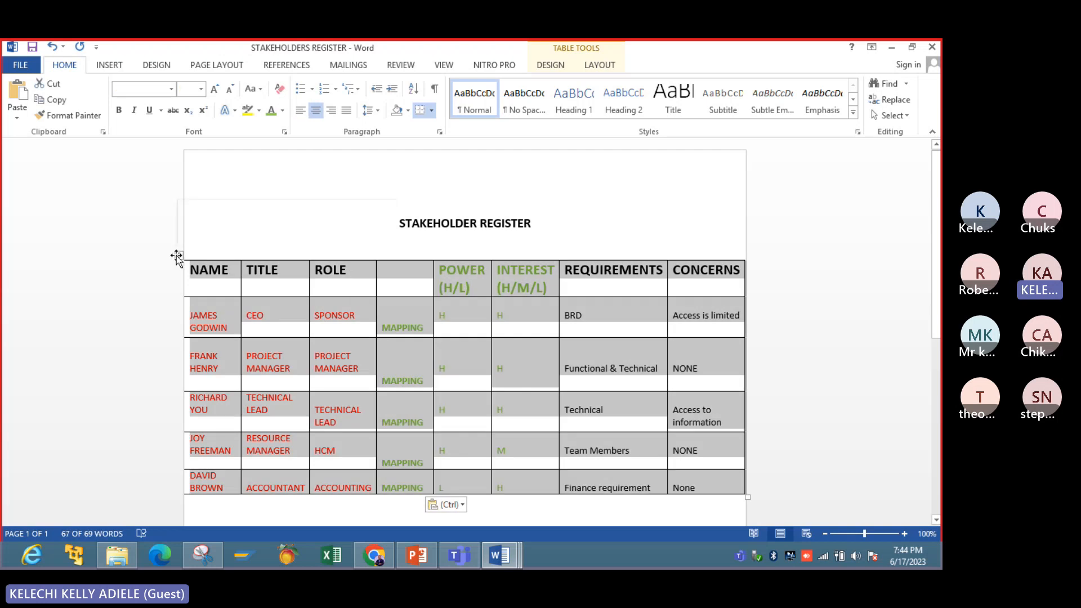
drag(177, 255, 213, 258)
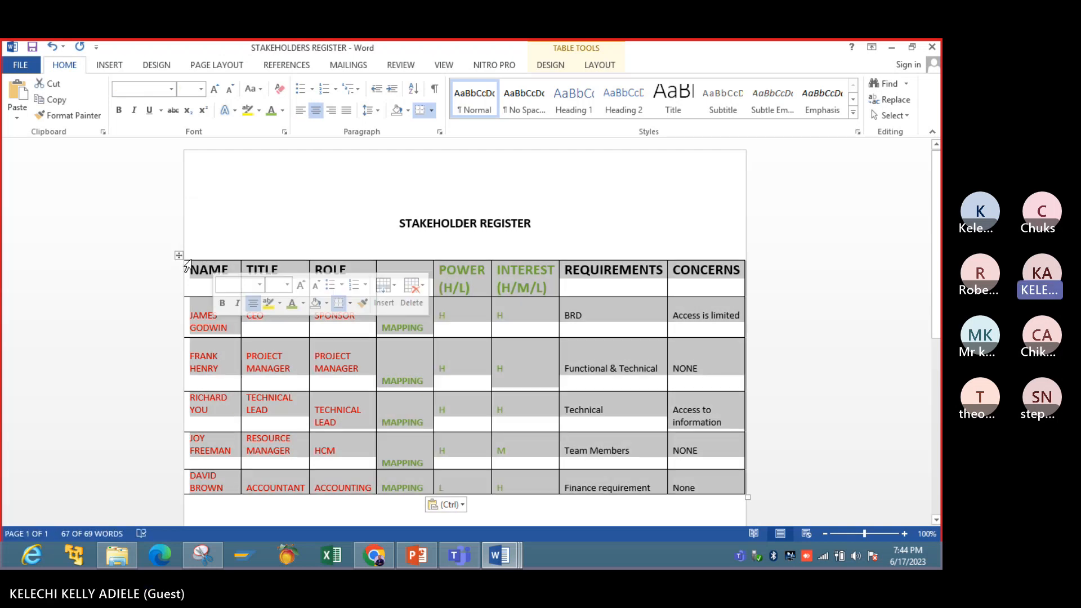
click(180, 255)
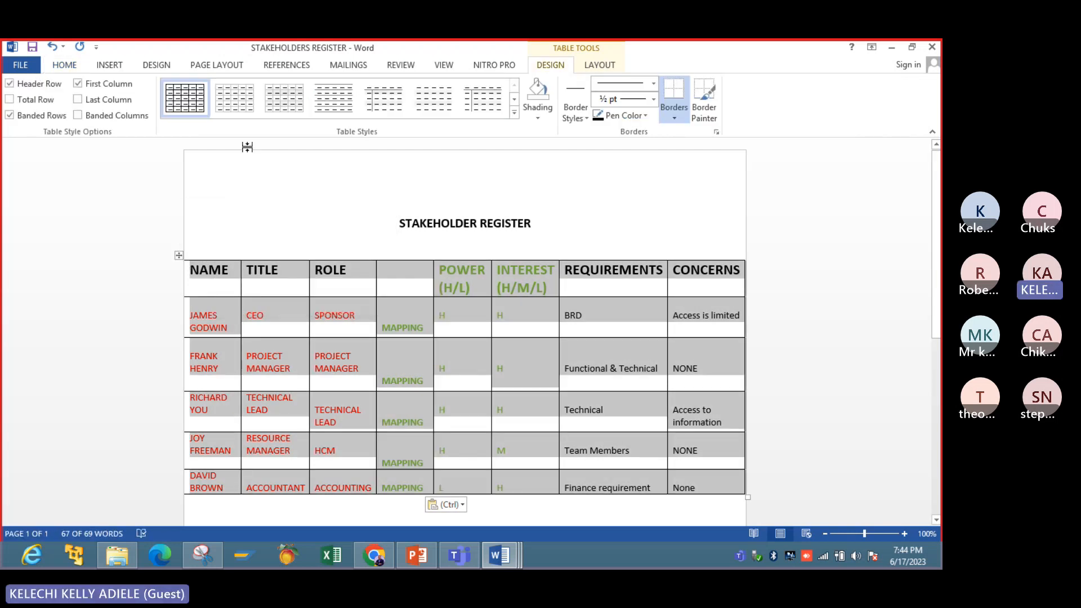
click(236, 271)
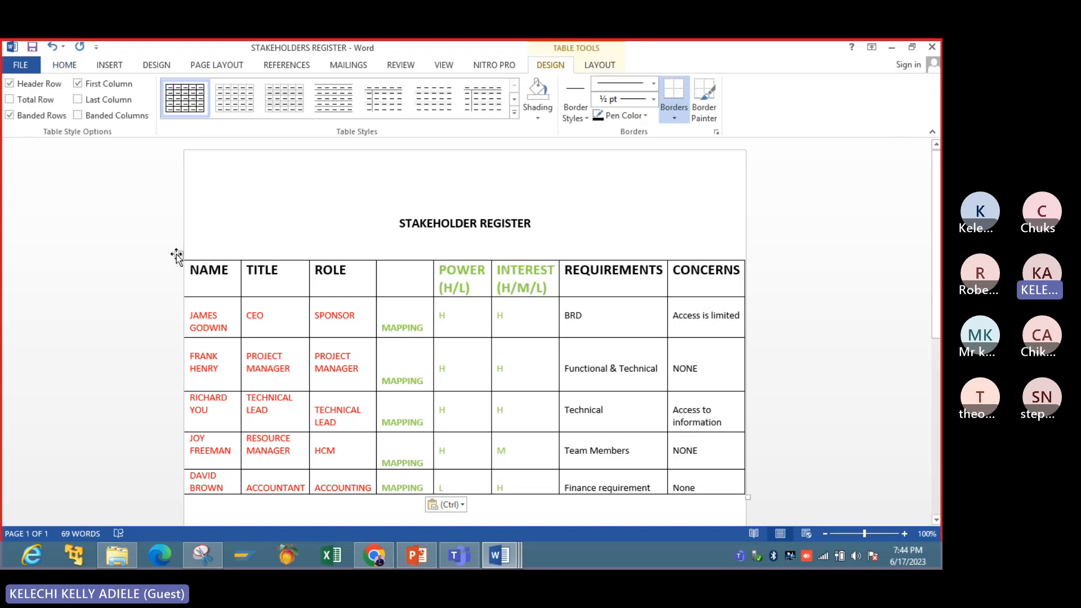
click(179, 255)
drag(240, 267, 259, 267)
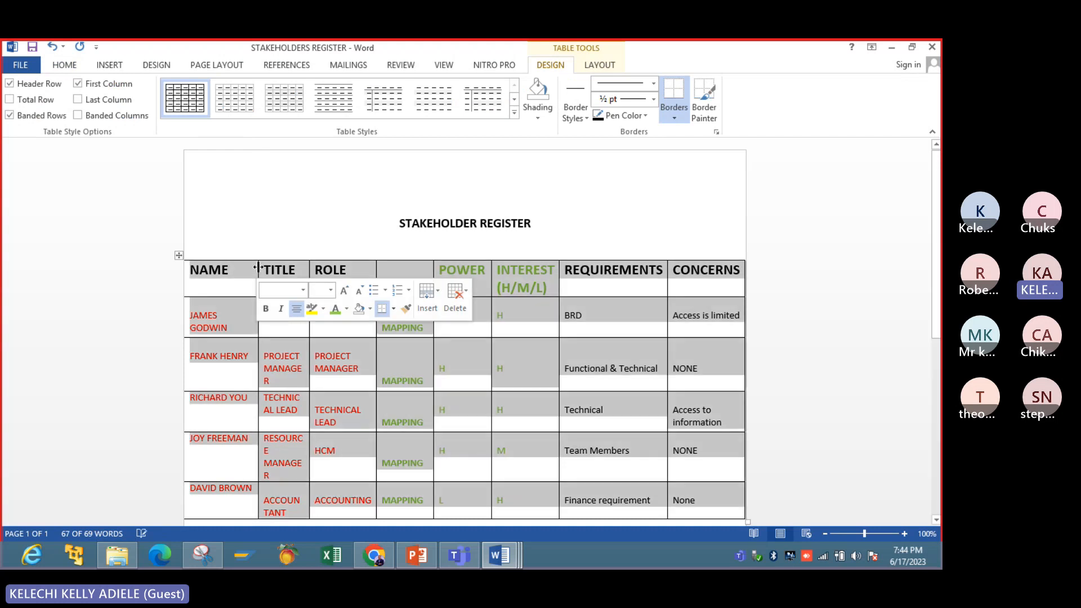
click(860, 534)
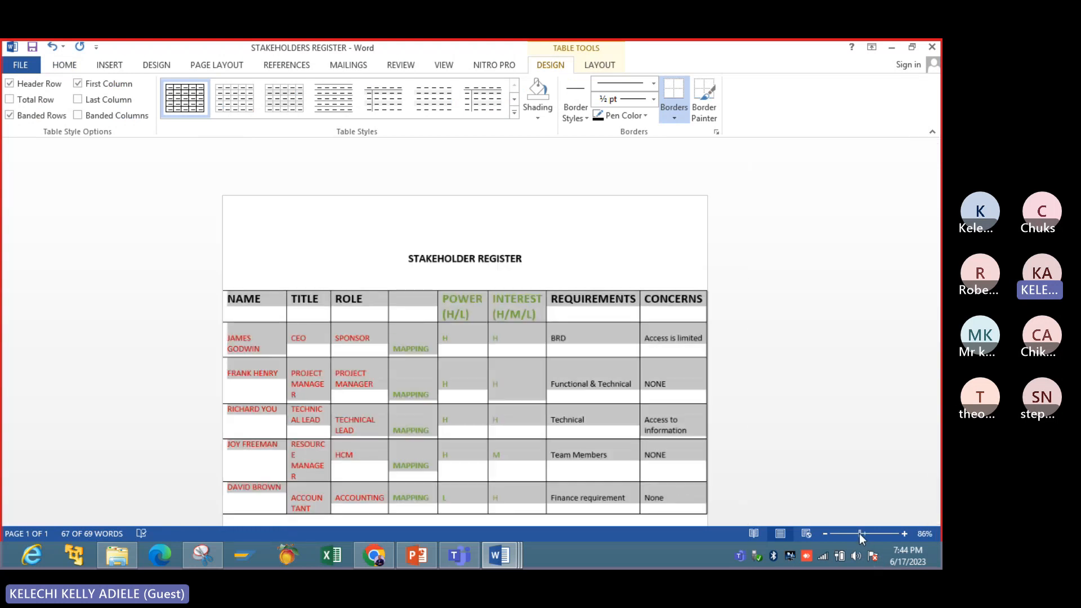
click(377, 363)
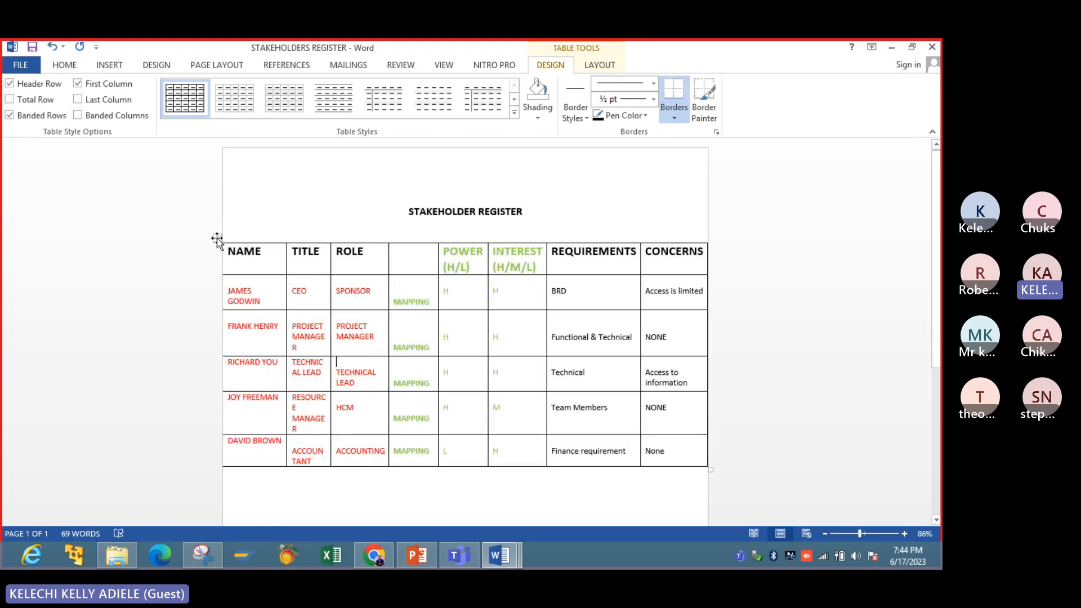
- Try the light grey gridline table style on the whole stakeholder table, and undo the style change
click(217, 238)
click(210, 243)
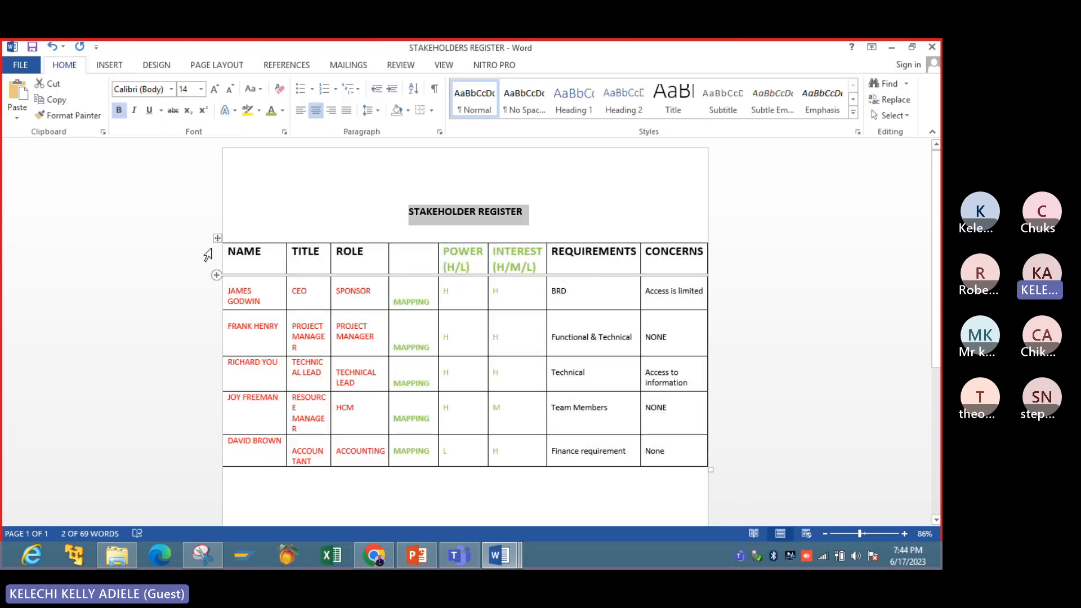
click(218, 238)
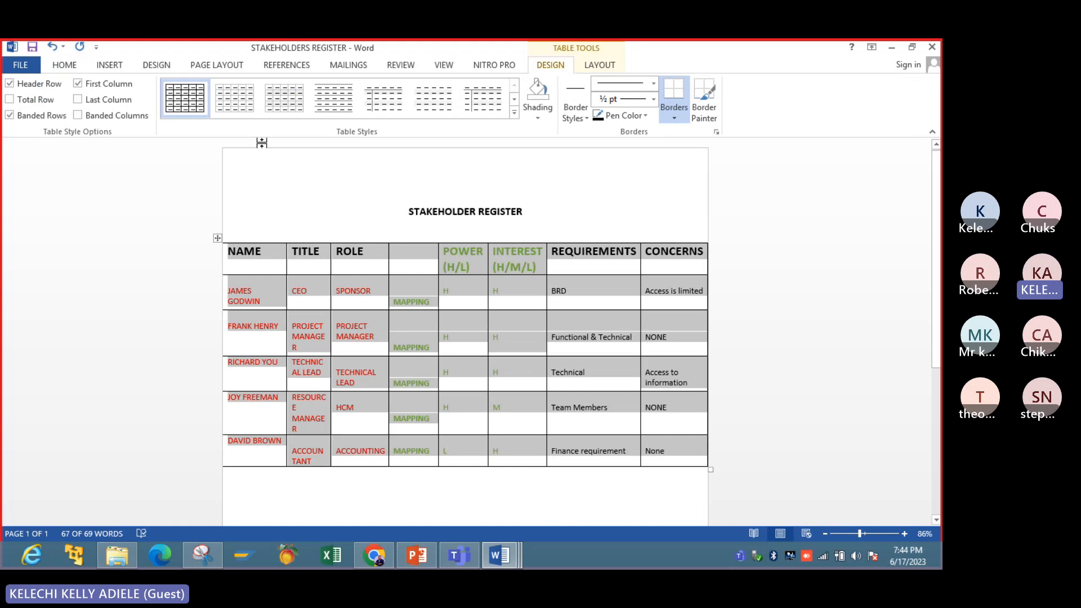
click(235, 99)
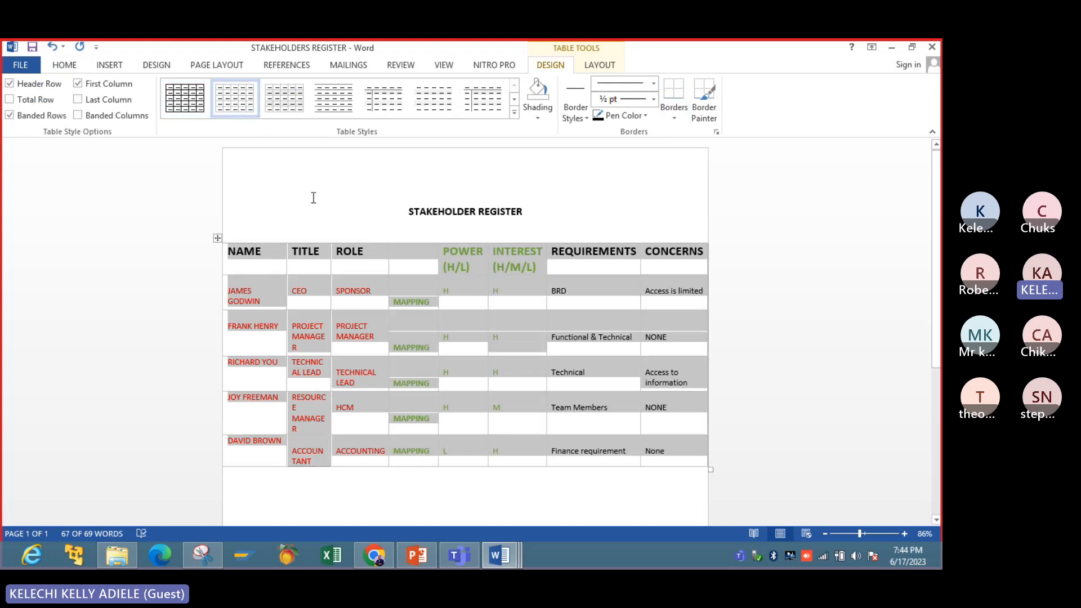
click(52, 47)
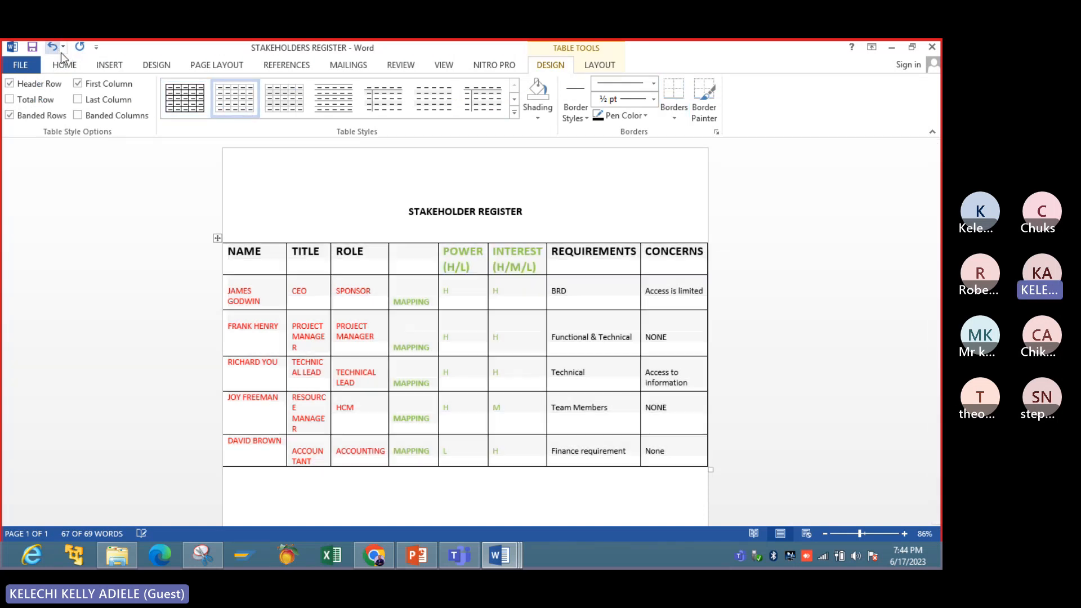
click(358, 197)
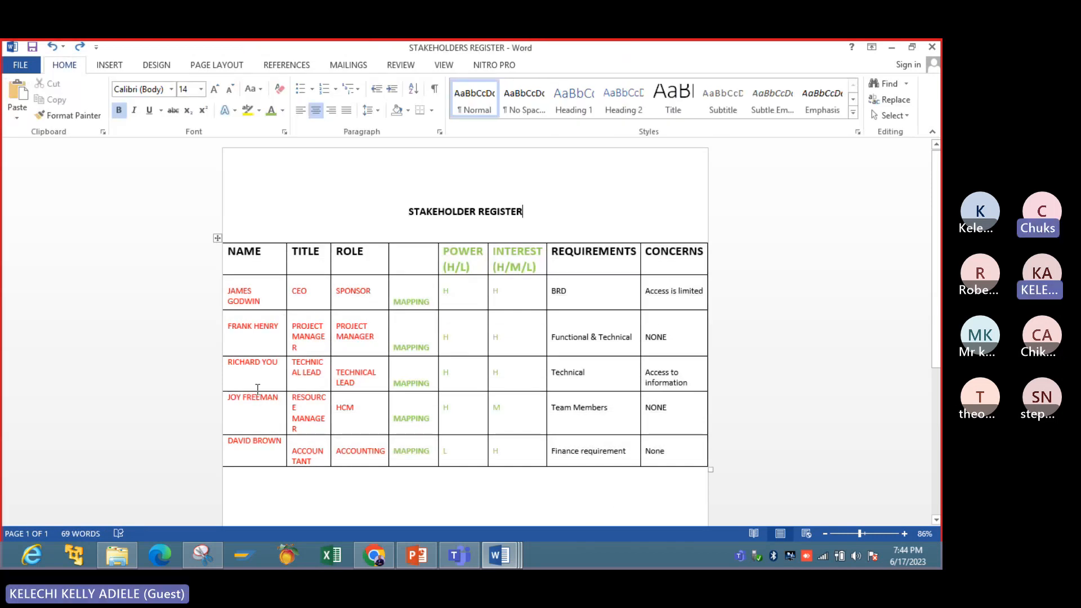
- Widen the ROLE column slightly by moving its border with the untitled MAPPING column
click(388, 267)
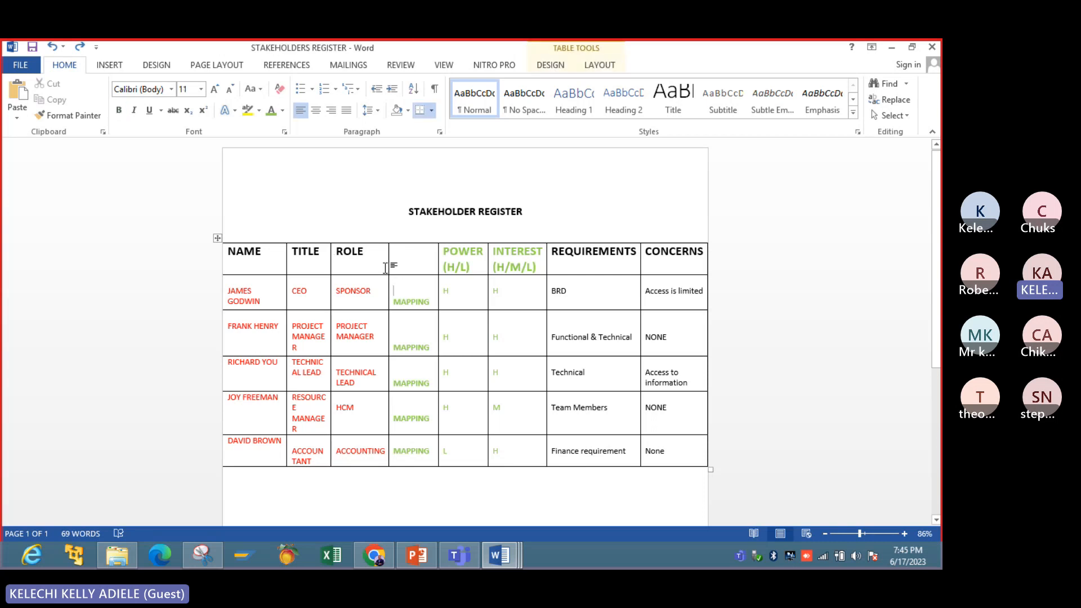
mouse_move(388, 269)
mouse_down()
mouse_move(400, 270)
mouse_move(390, 269)
mouse_up()
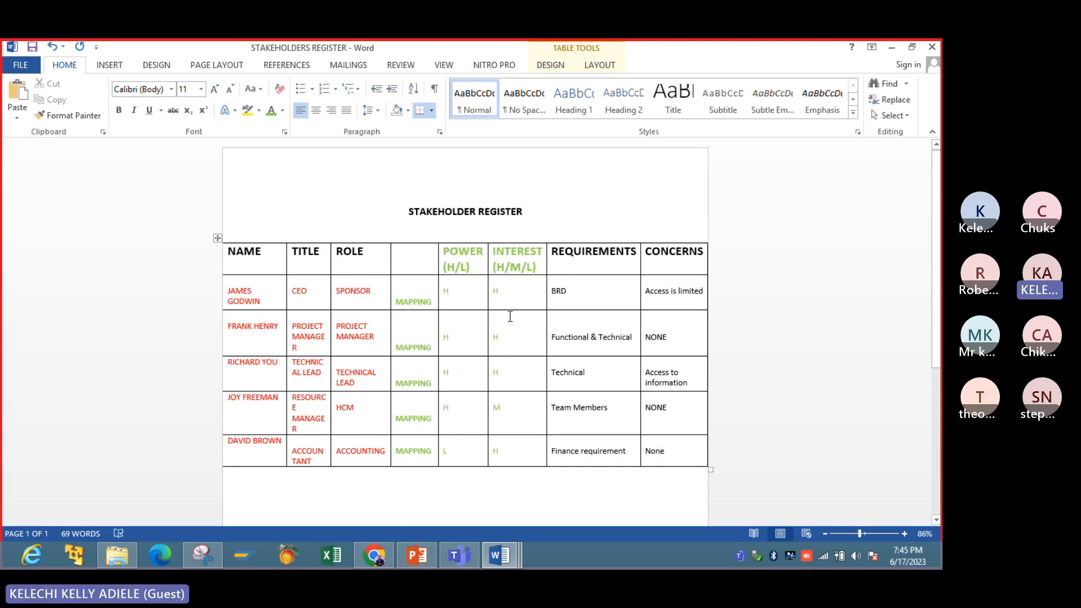
- Switch to PowerPoint
click(415, 556)
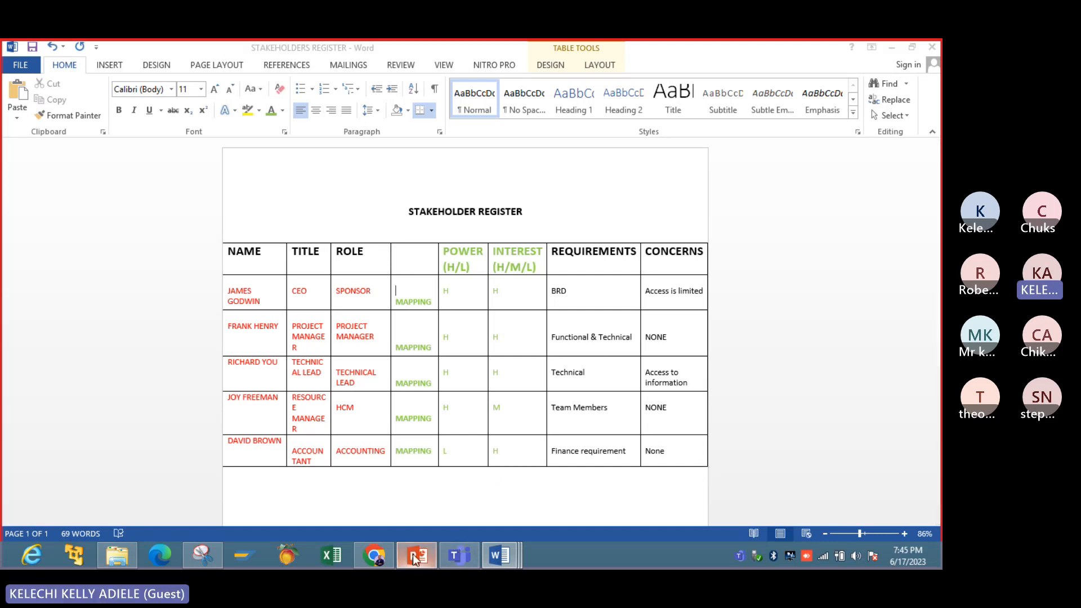
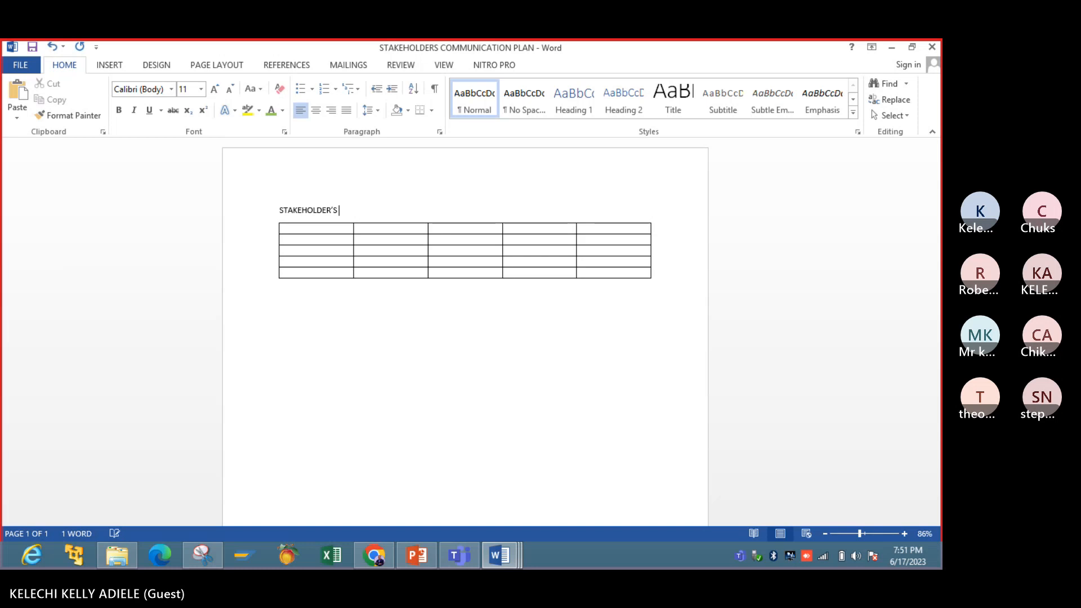
- Complete the document heading above the empty table as "STAKEHOLDER'S COMMUNICATION PLAN"
text(COMMUNICATION PLAN)
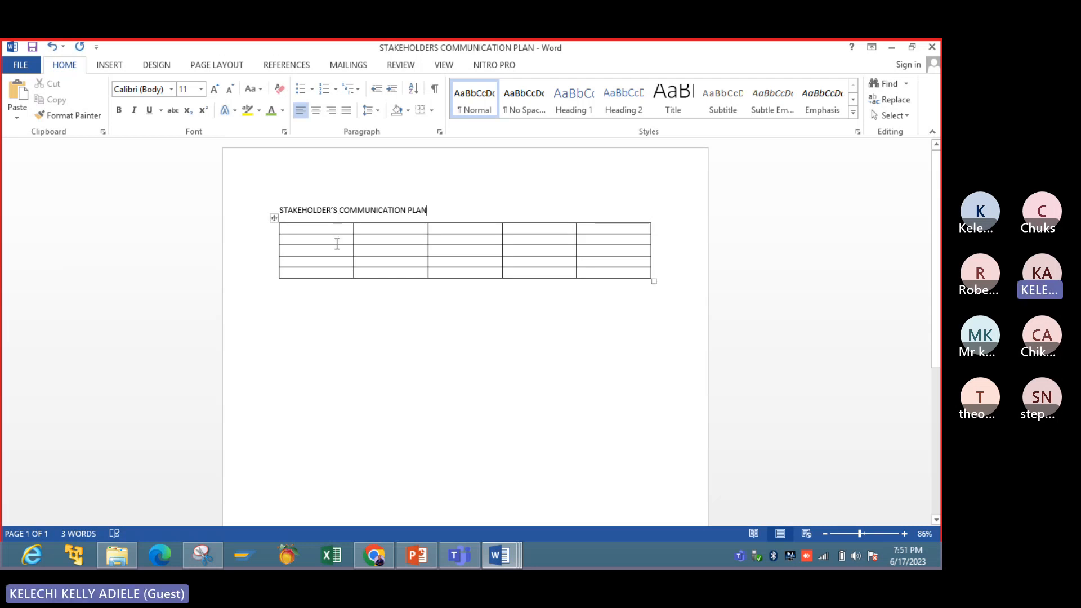
- Consult the communication plan slide in PowerPoint, and enter NAME and ENGAGEMENT (ACTION) as the first two column headings of the Word table
click(422, 555)
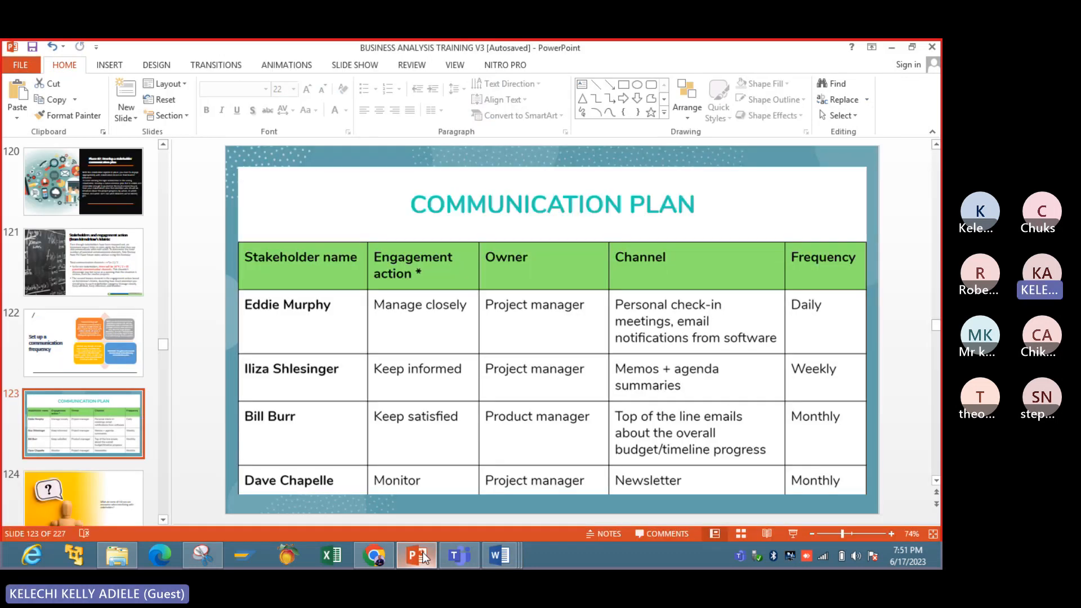
click(422, 555)
click(325, 233)
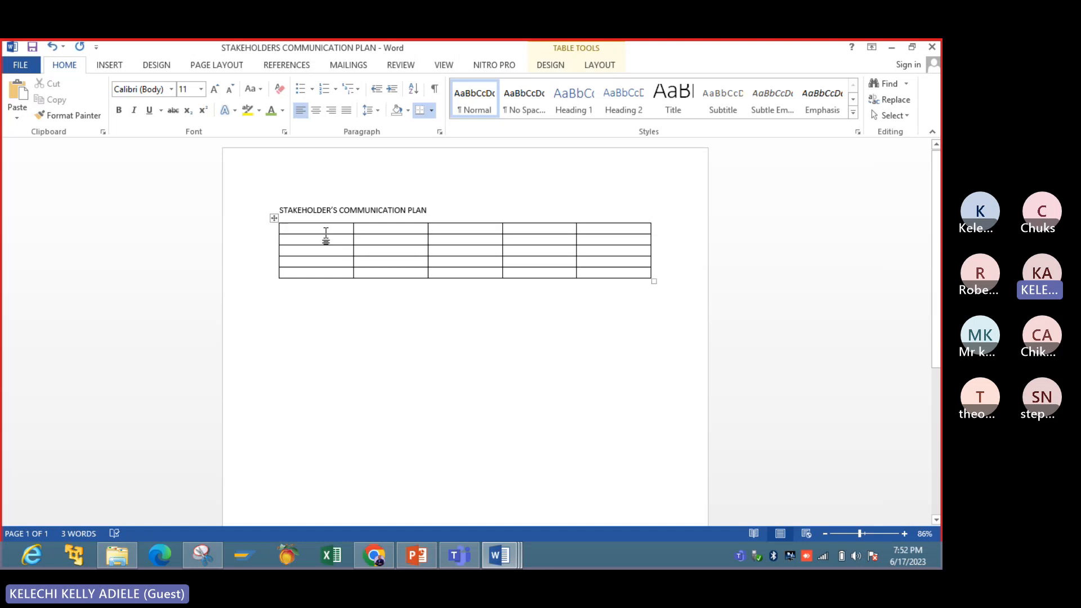
text(NAME)
key(Tab)
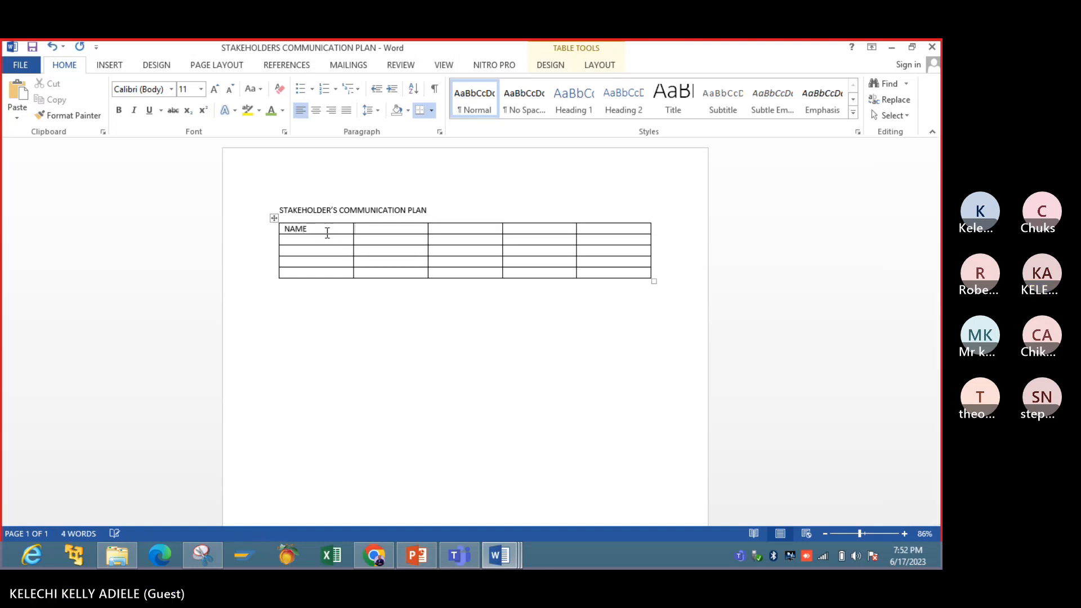
text(ENGAGEMENT (ACTION))
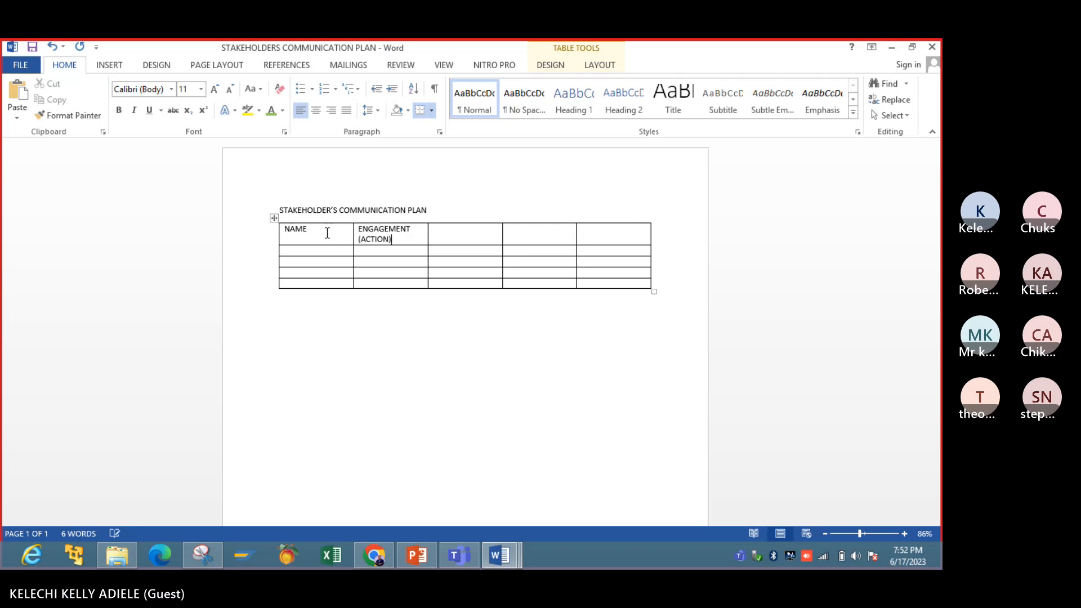
text(\)
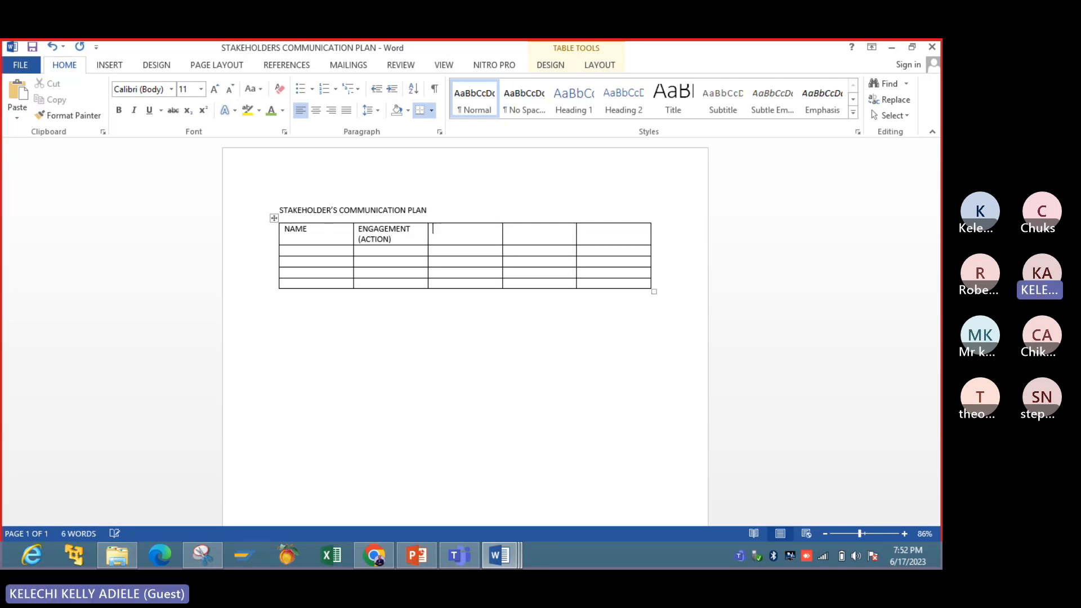
text(REPORTING )
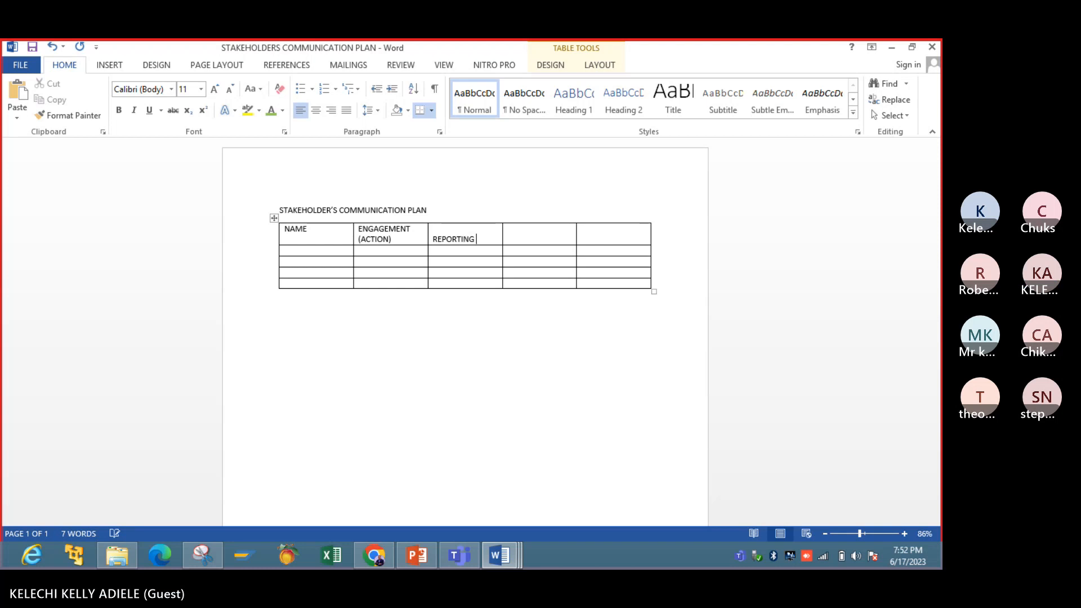
text(LIN)
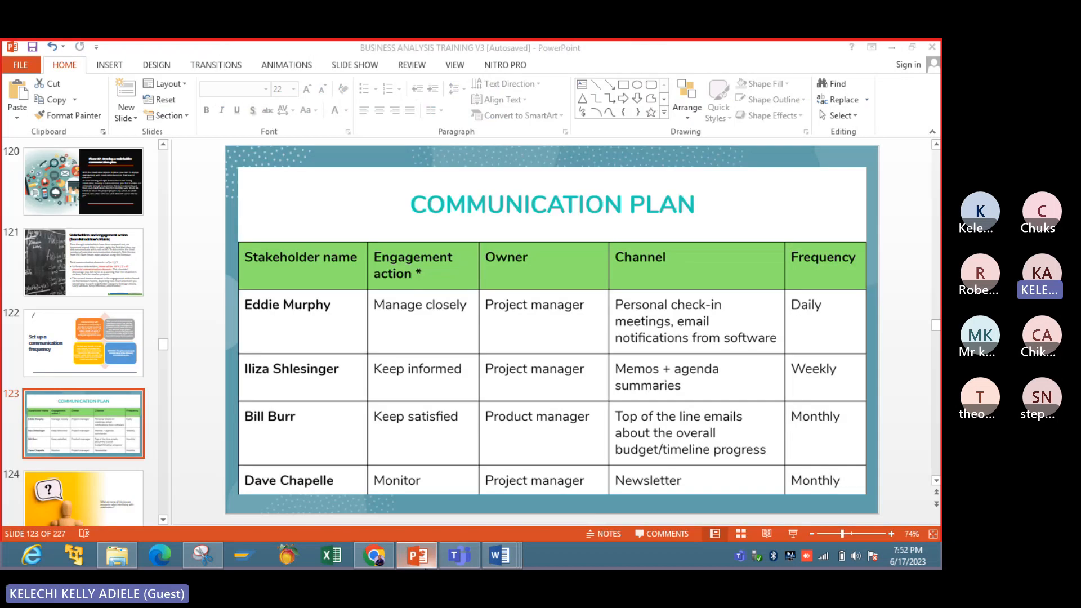
text(ECHA)
- Enter REPORTING LINE, CHANNEL and FREQUENCY as the headings of the remaining three table columns
key(BackSpace)
key(BackSpace)
key(BackSpace)
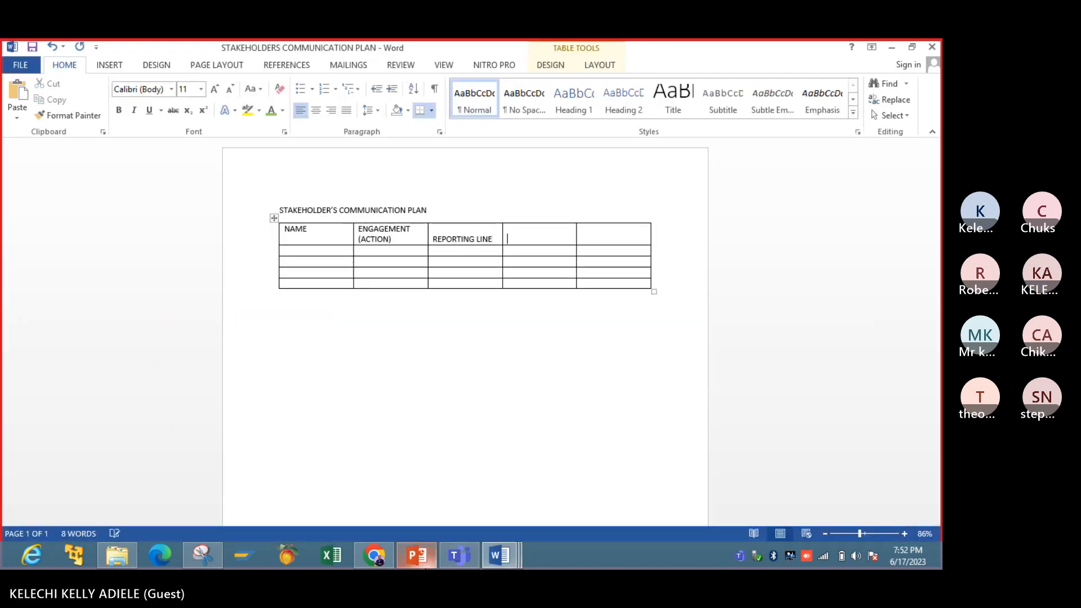
text(ANNEL)
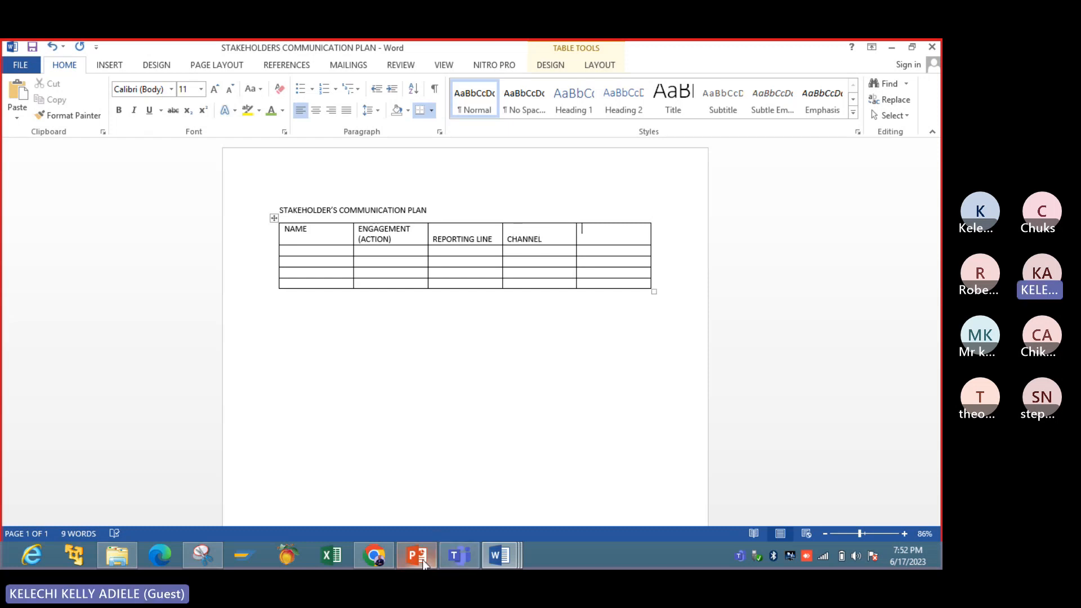
text(FE)
key(BackSpace)
text(FRE)
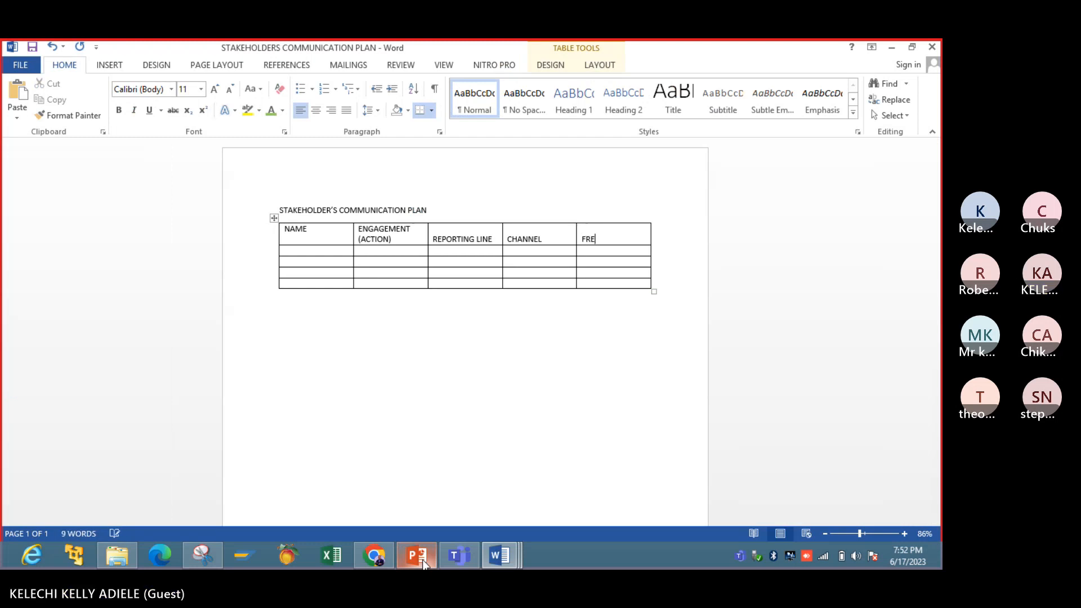
text(QUENCY)
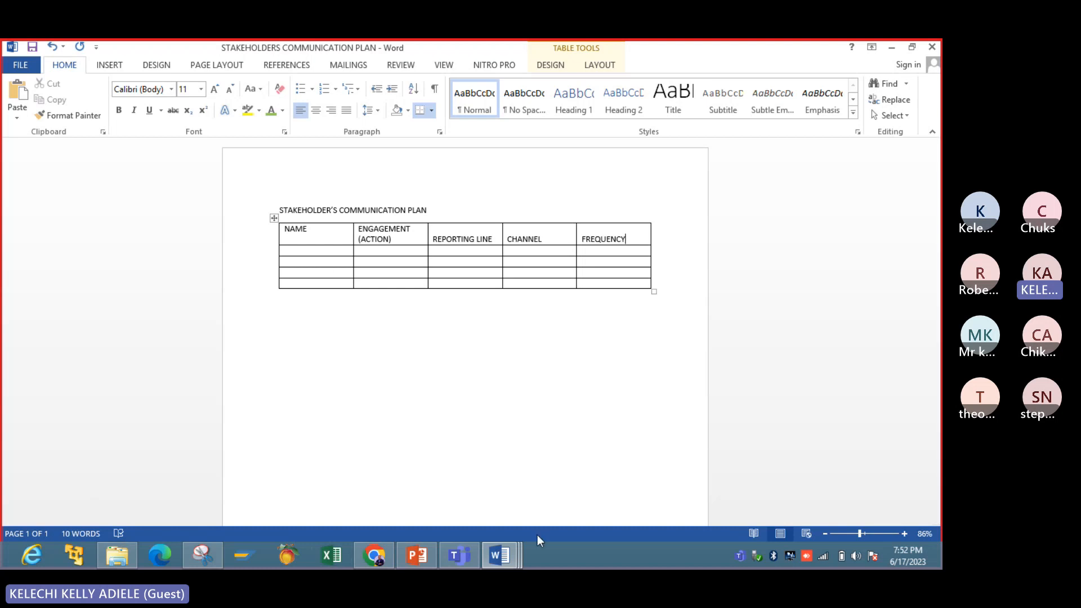
- Copy the five stakeholder names from the STAKEHOLDERS REGISTER document into the NAME column of the communication plan table
mouse_move(513, 550)
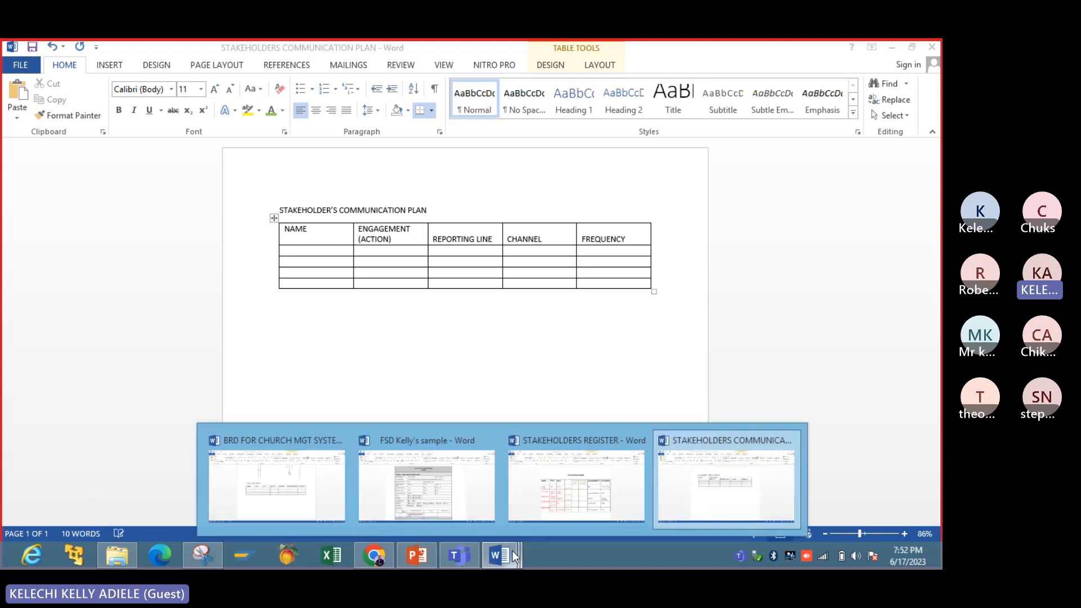
click(565, 505)
click(226, 294)
click(237, 294)
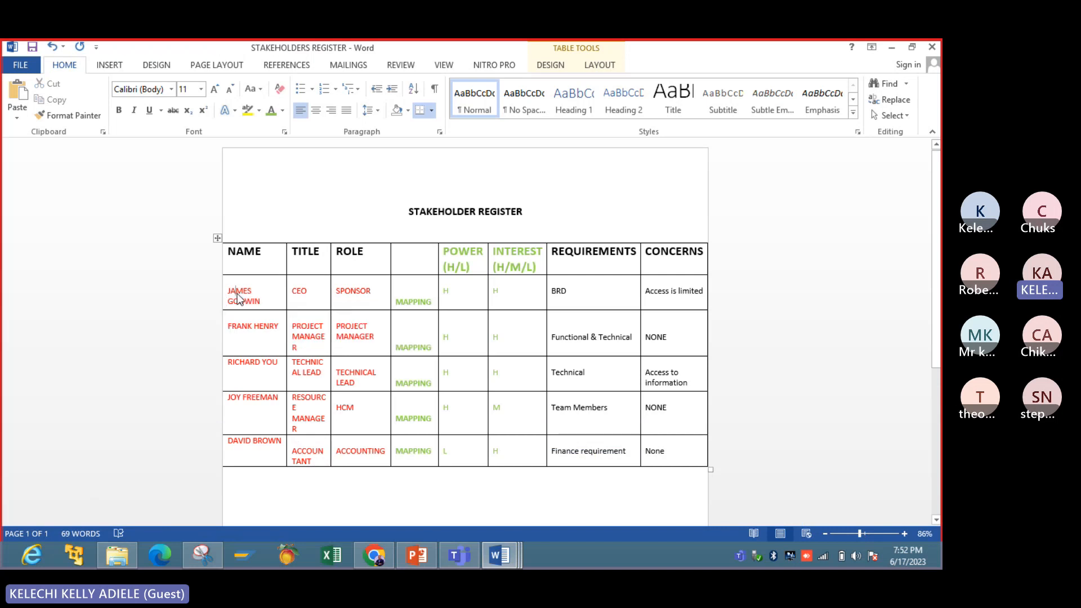
drag(231, 290, 283, 442)
key(ctrl+c)
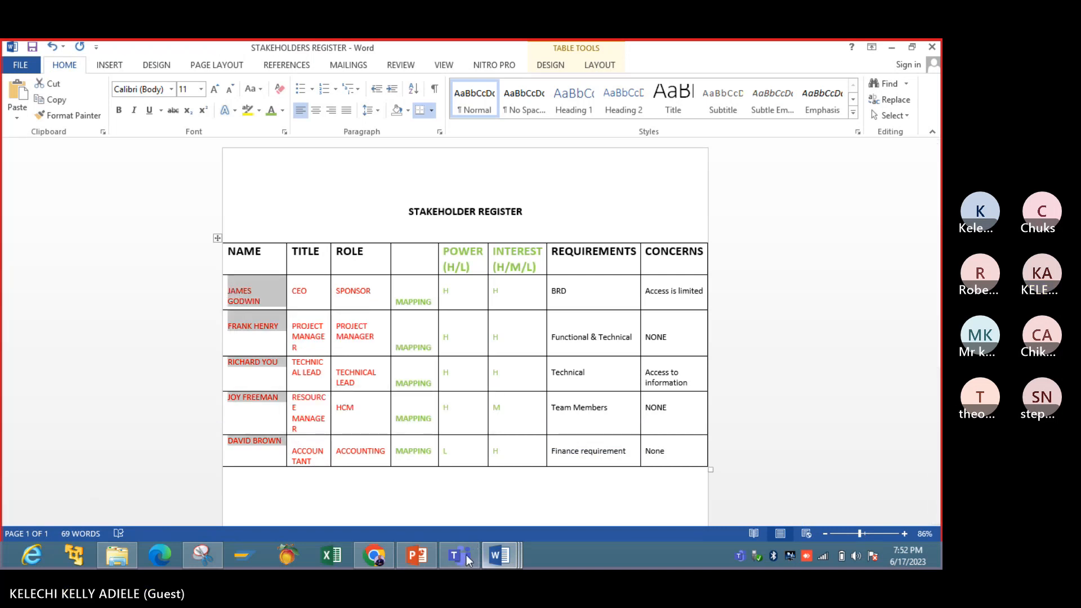
mouse_move(497, 556)
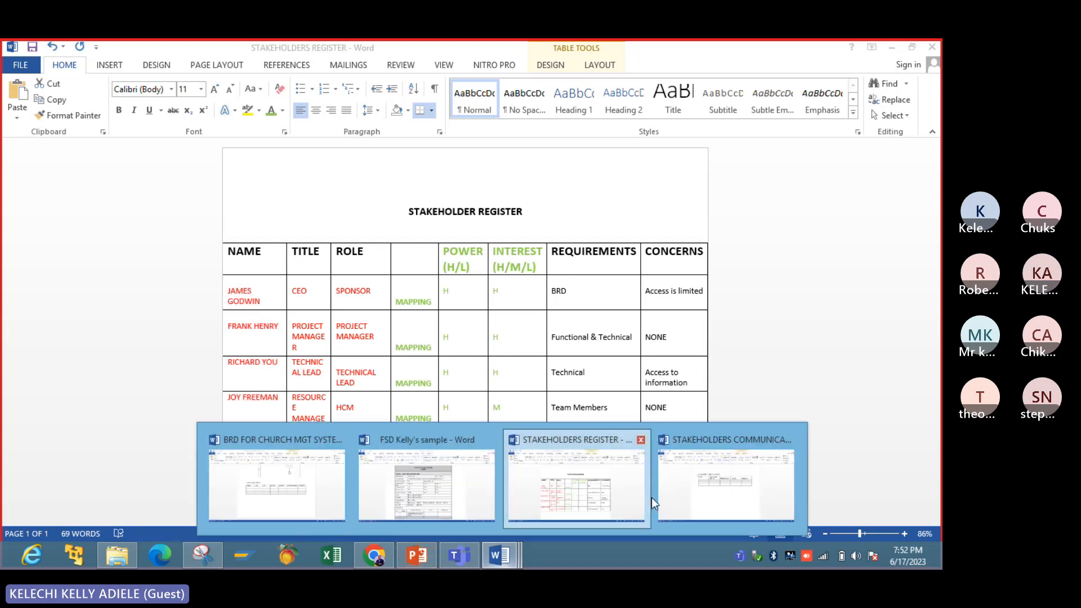
click(699, 490)
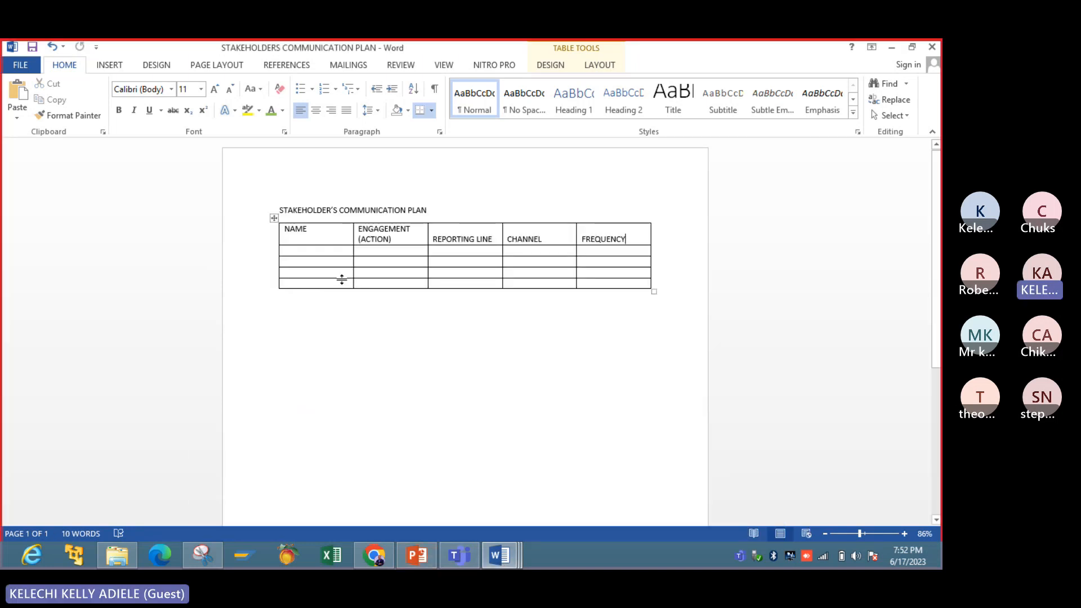
click(306, 251)
key(ctrl+v)
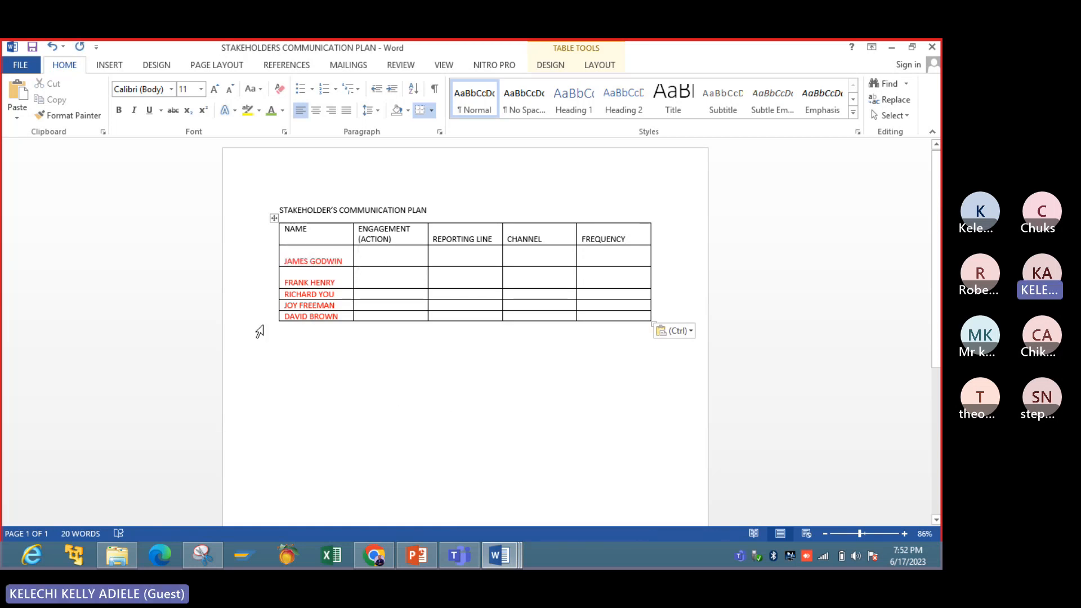
- Compare the engagement action column on the PowerPoint communication plan slide with the Word table
click(388, 258)
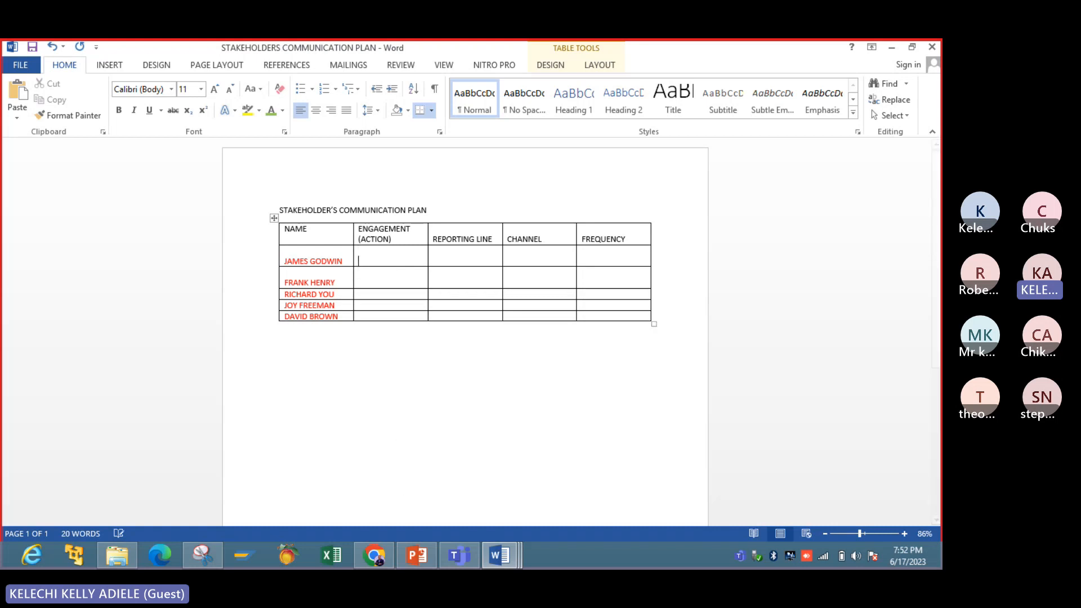
click(417, 555)
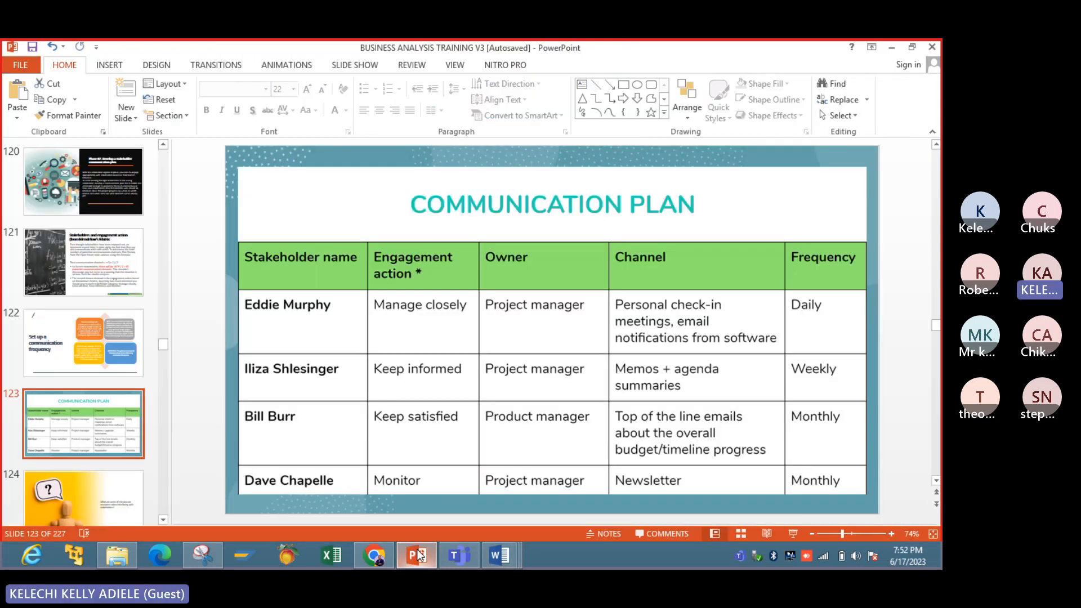
click(418, 555)
click(418, 556)
click(418, 556)
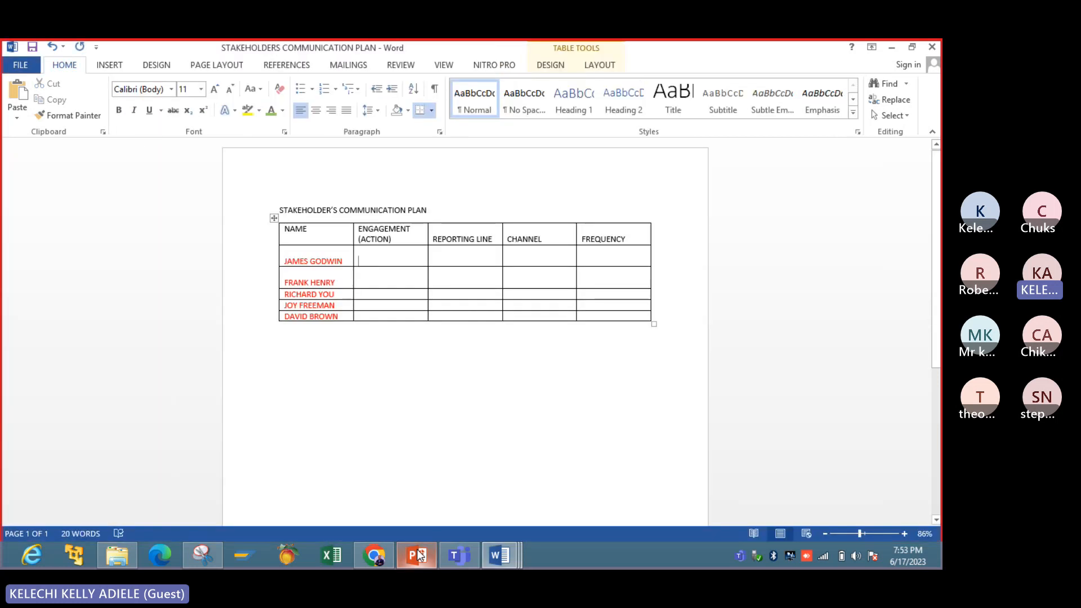
click(418, 555)
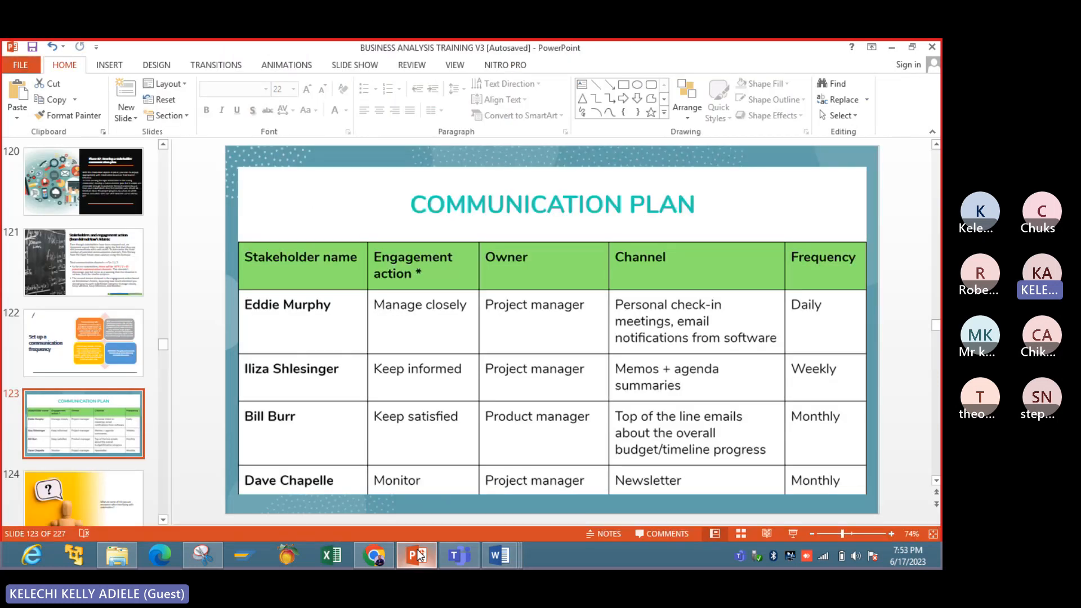
click(418, 556)
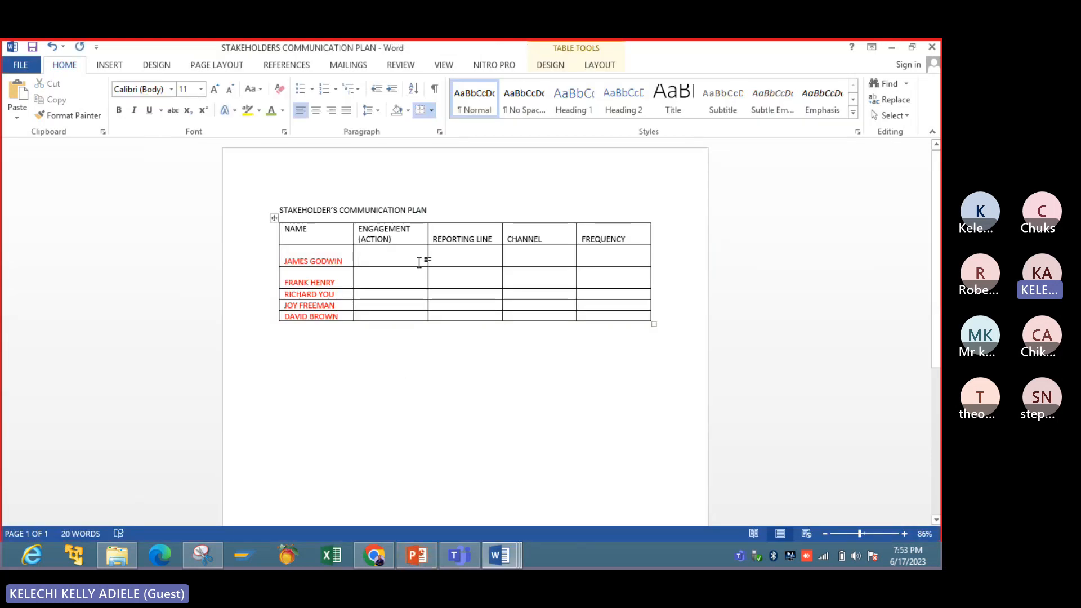
- Insert an empty column between the NAME and ENGAGEMENT (ACTION) columns
click(405, 236)
right_click(404, 235)
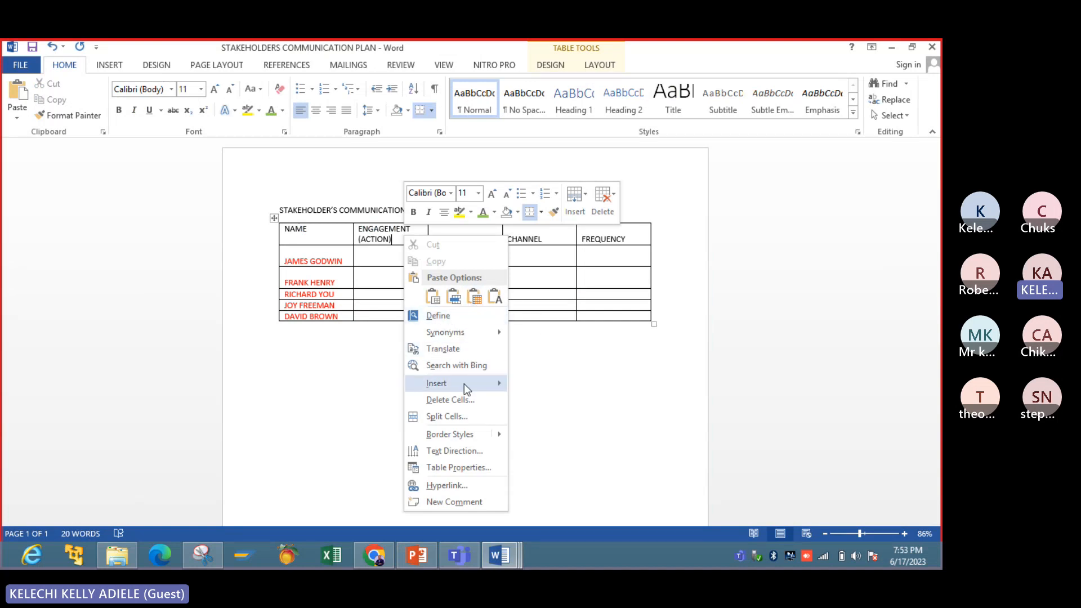
mouse_move(466, 387)
click(529, 386)
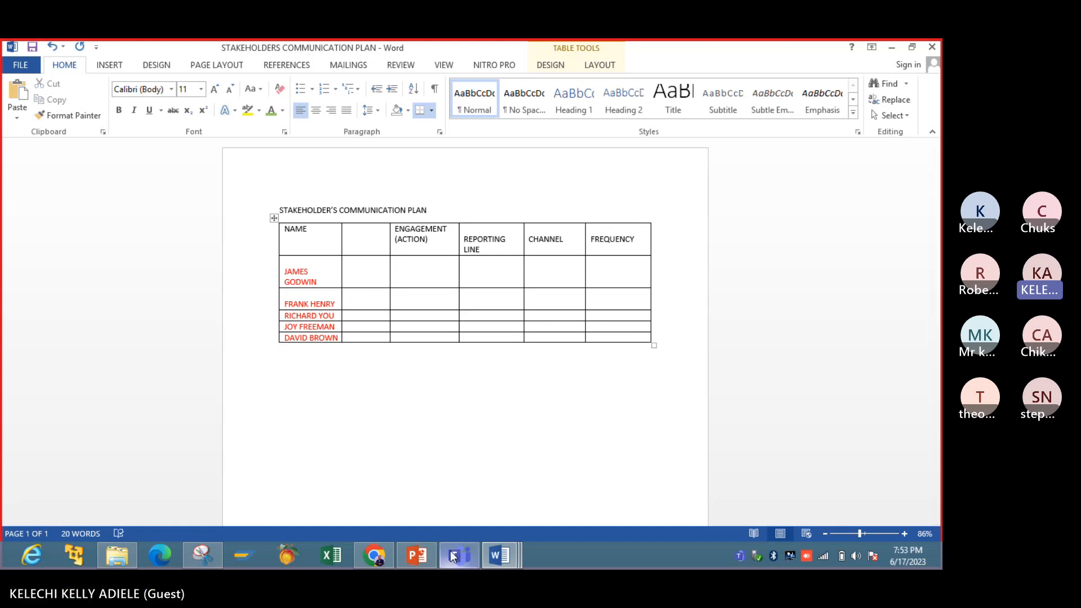
- Switch to the STAKEHOLDERS REGISTER document and widen the TITLE column slightly by moving its border with the ROLE column
click(498, 556)
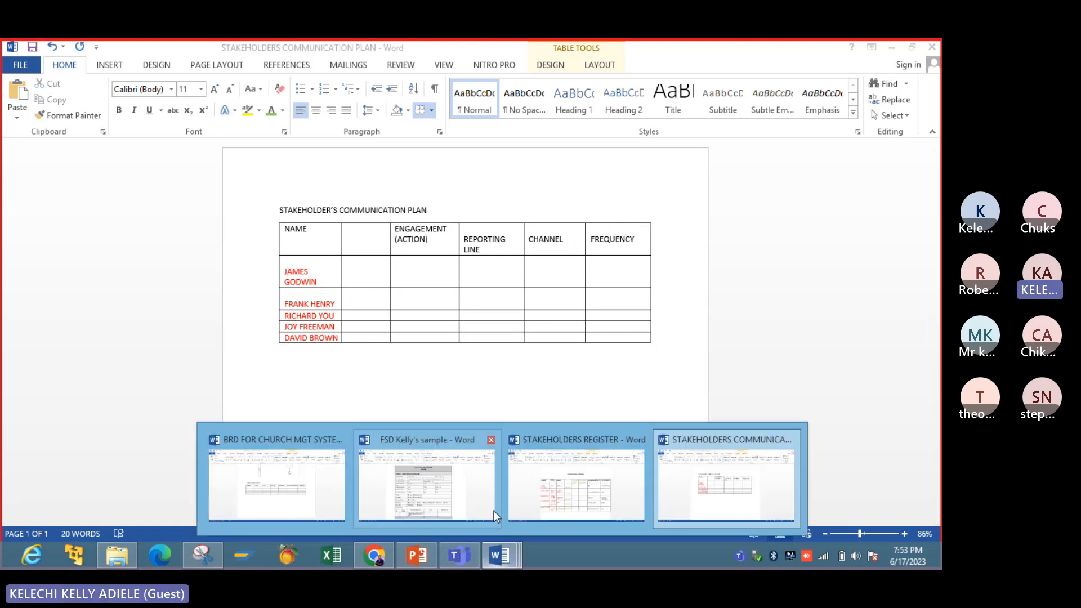
click(537, 491)
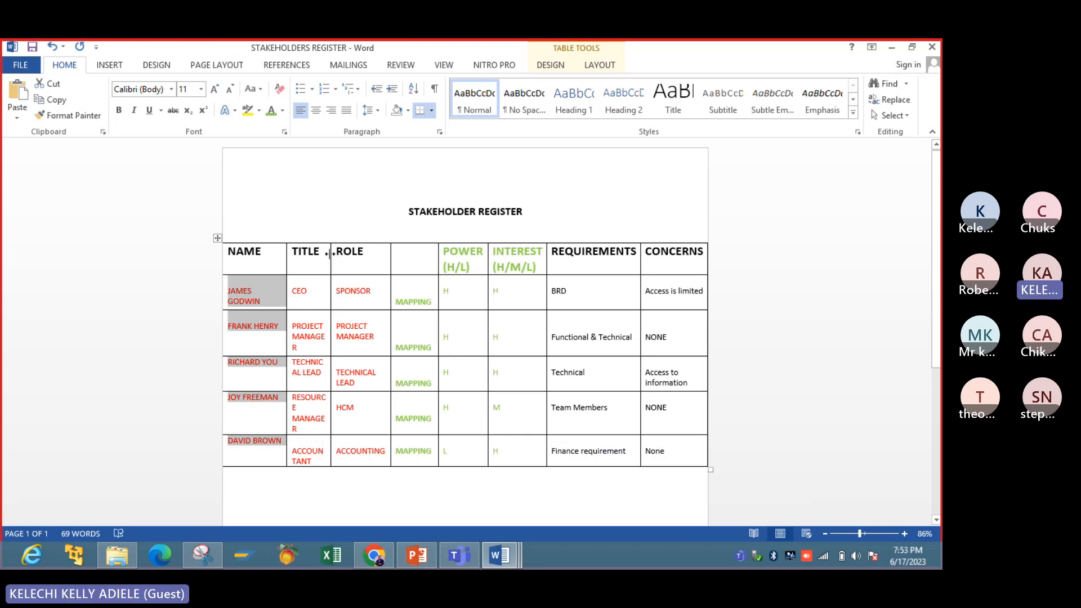
mouse_move(329, 253)
mouse_down()
mouse_move(346, 253)
mouse_move(337, 254)
mouse_up()
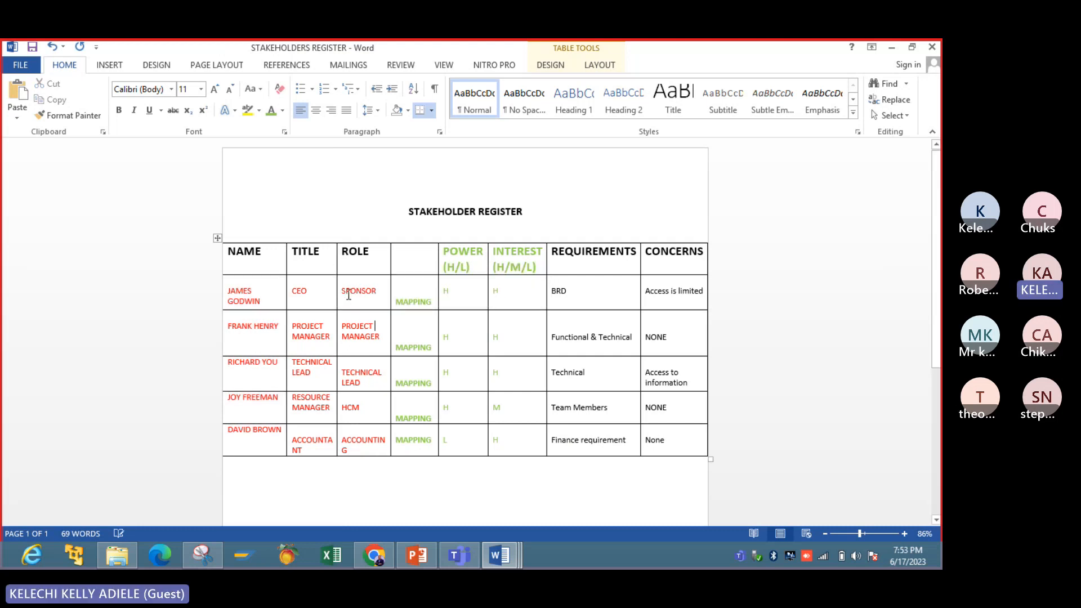
- Copy the five ROLE entries from the register into the untitled column of the communication plan table
drag(346, 292, 379, 447)
key(ctrl+c)
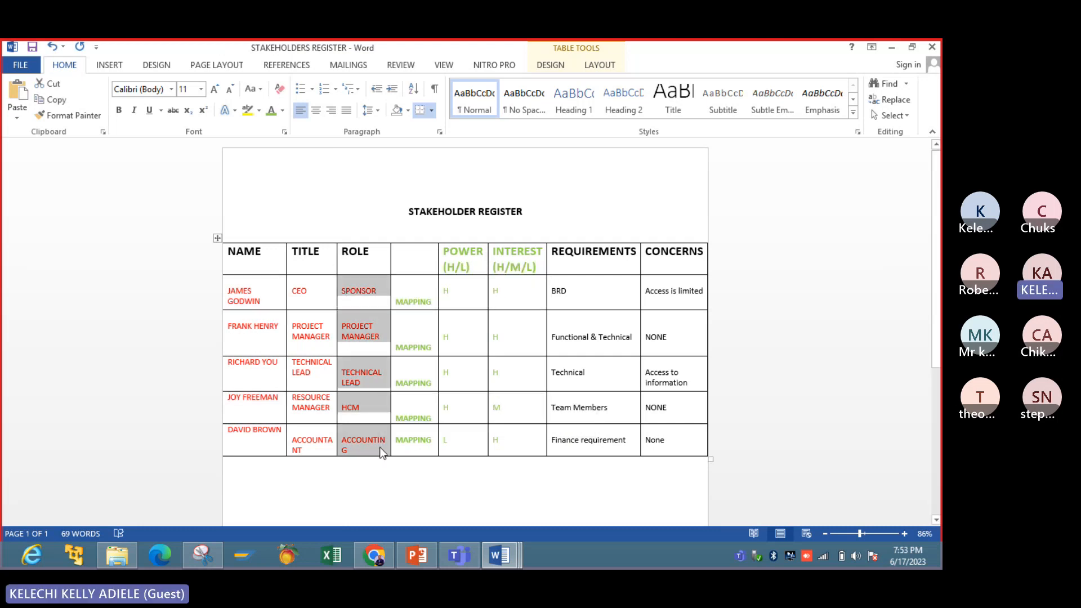
mouse_move(499, 556)
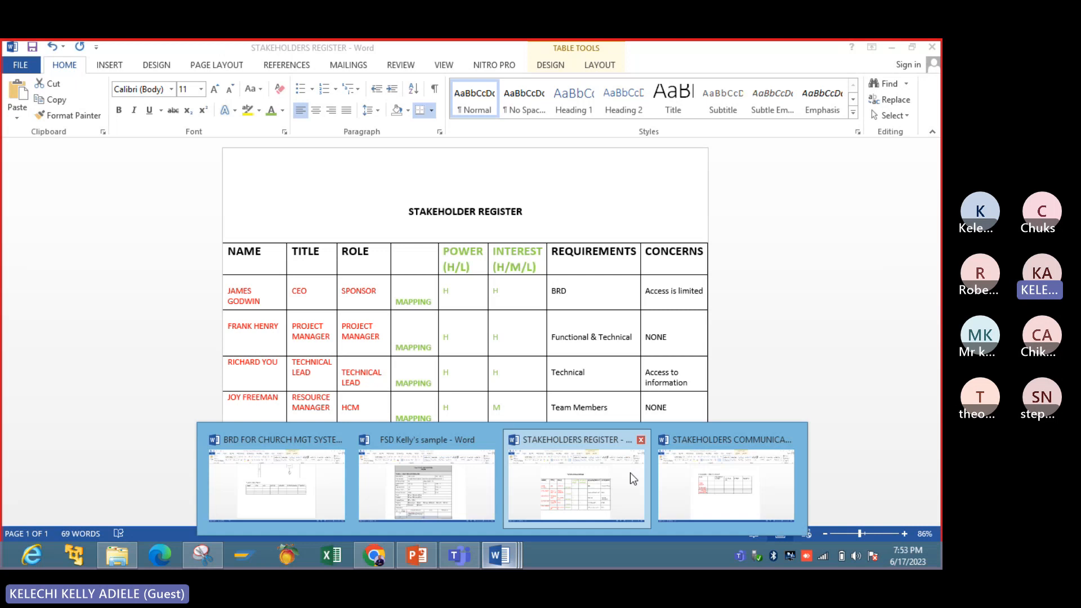
click(678, 485)
key(ctrl+v)
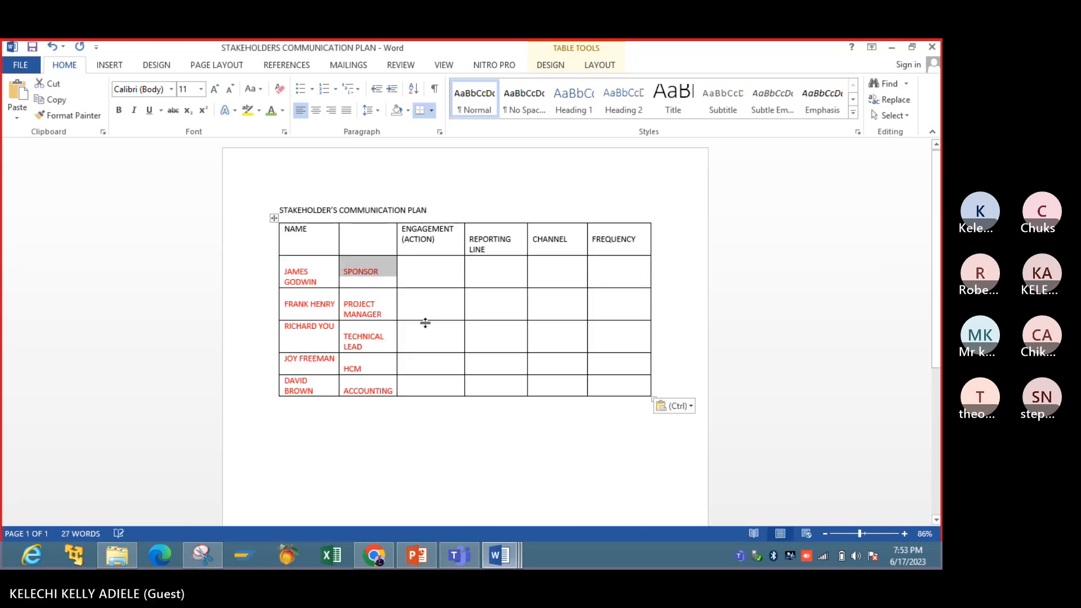
- Check the sample communication plan slide in PowerPoint again, and enlarge the whole Word communication plan table in width and height
click(433, 273)
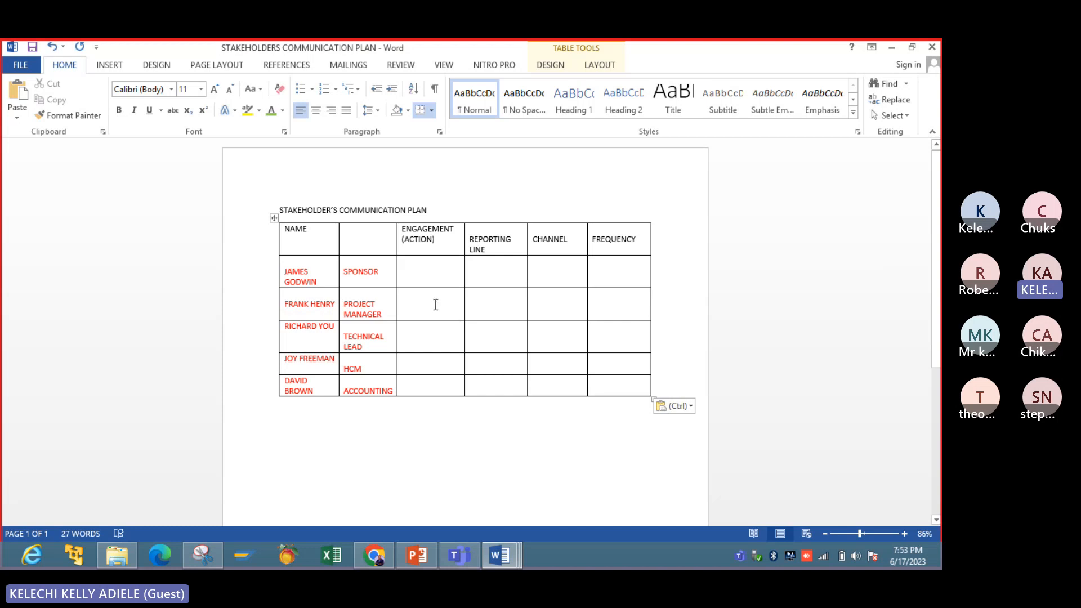
click(431, 549)
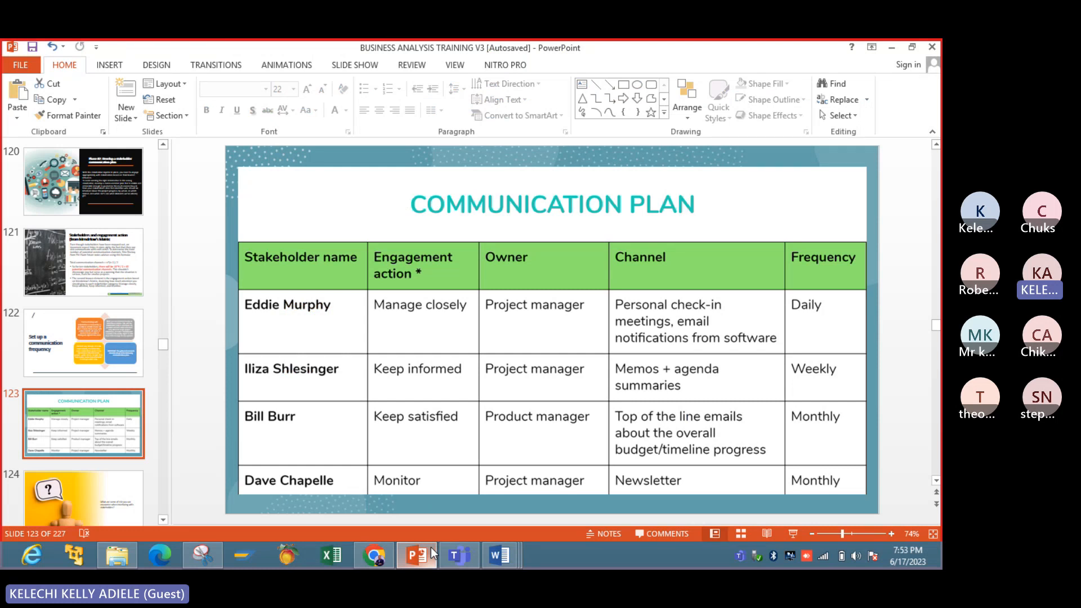
click(431, 554)
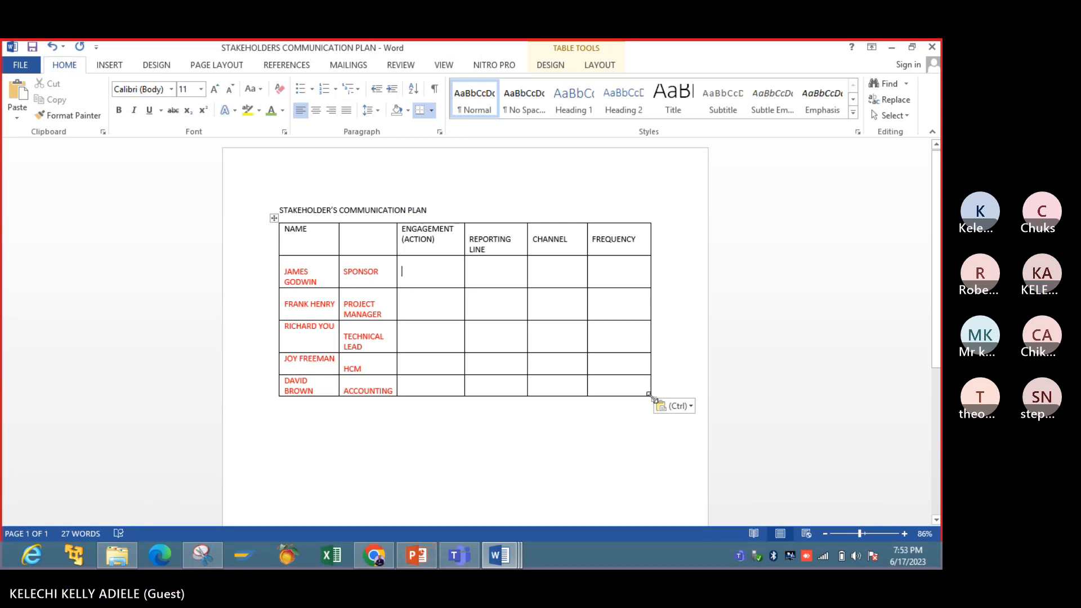
drag(652, 397, 683, 434)
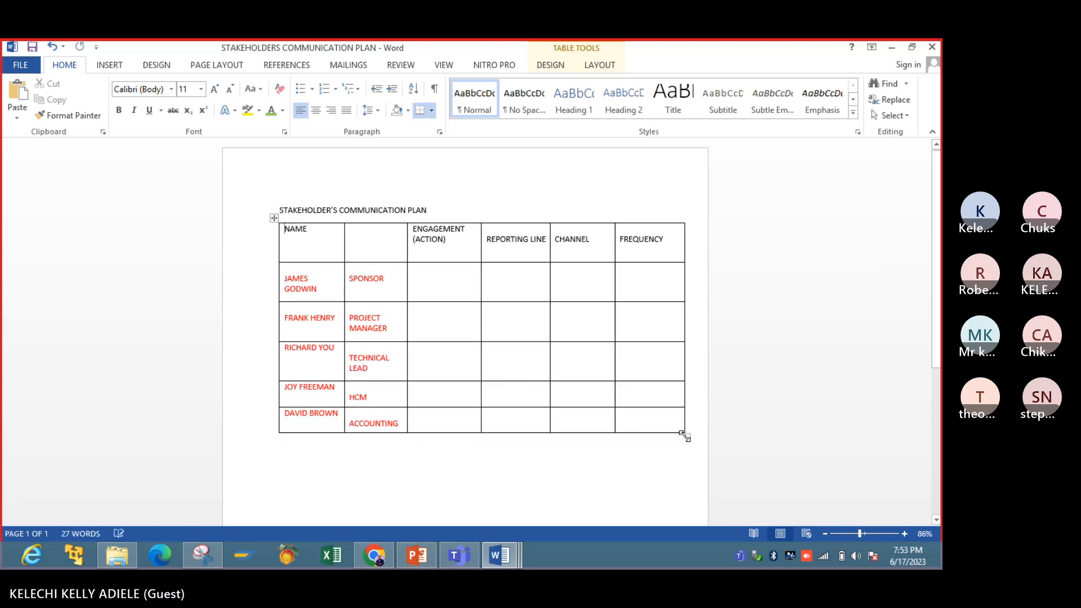
- Check the engagement actions on the sample slide in PowerPoint, and add the line "Engagement type" below the Word communication plan table
click(418, 278)
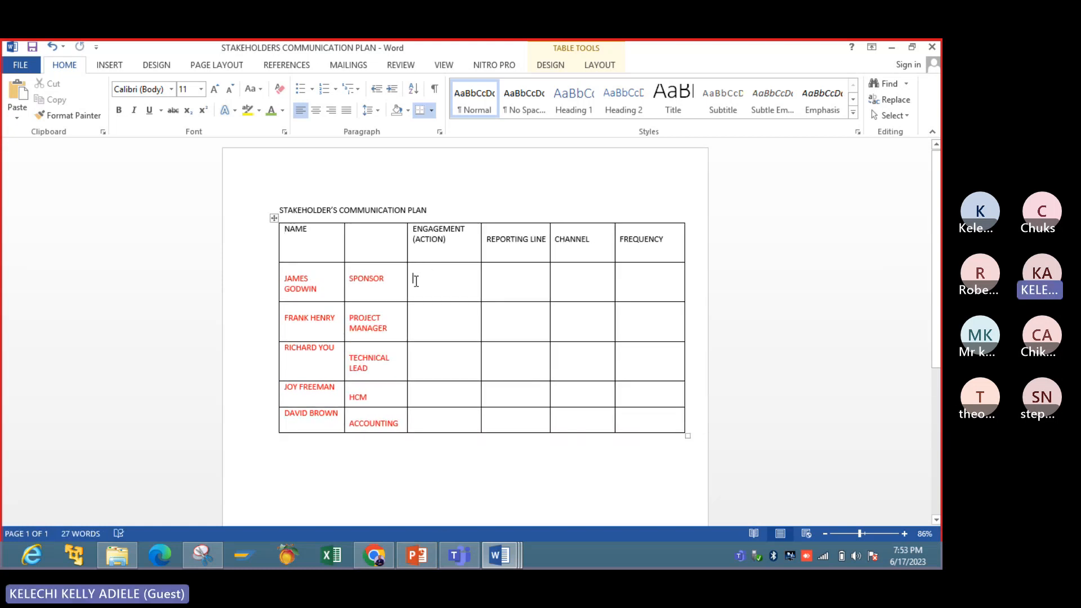
click(416, 551)
click(416, 552)
click(416, 552)
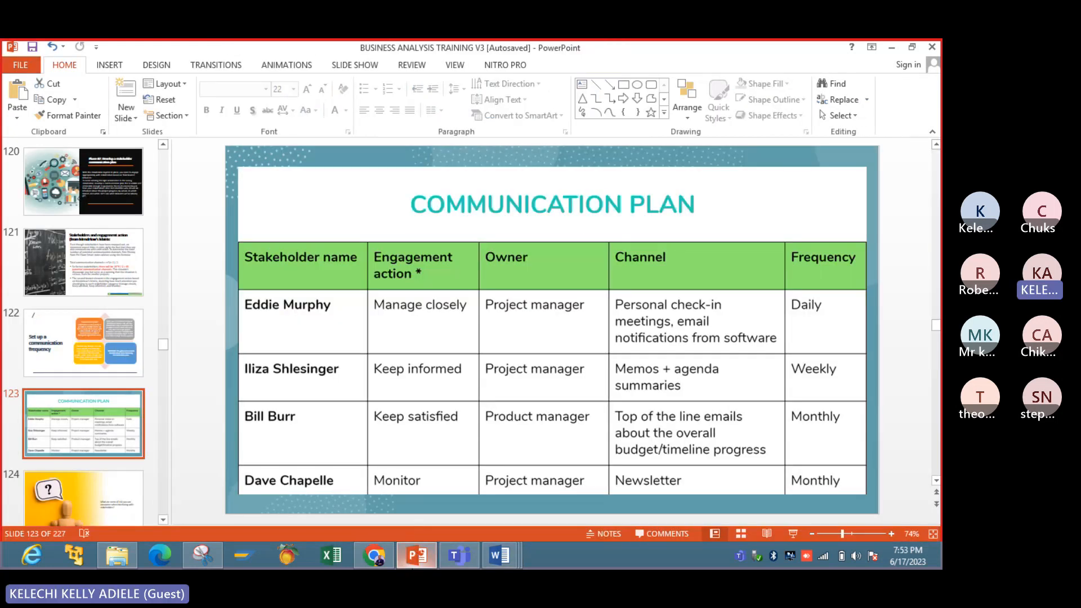
click(415, 554)
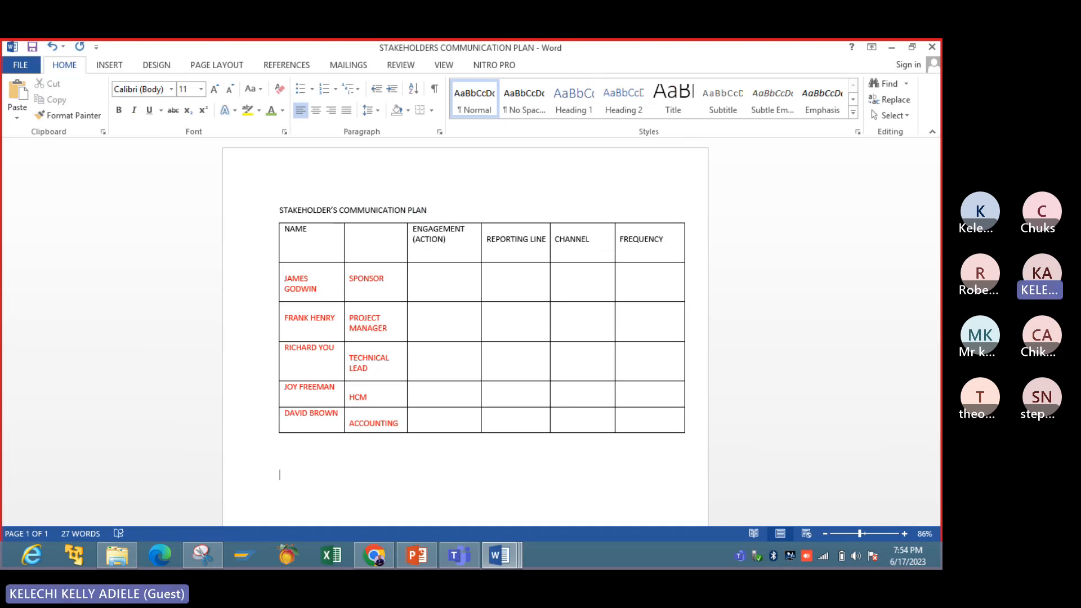
click(297, 457)
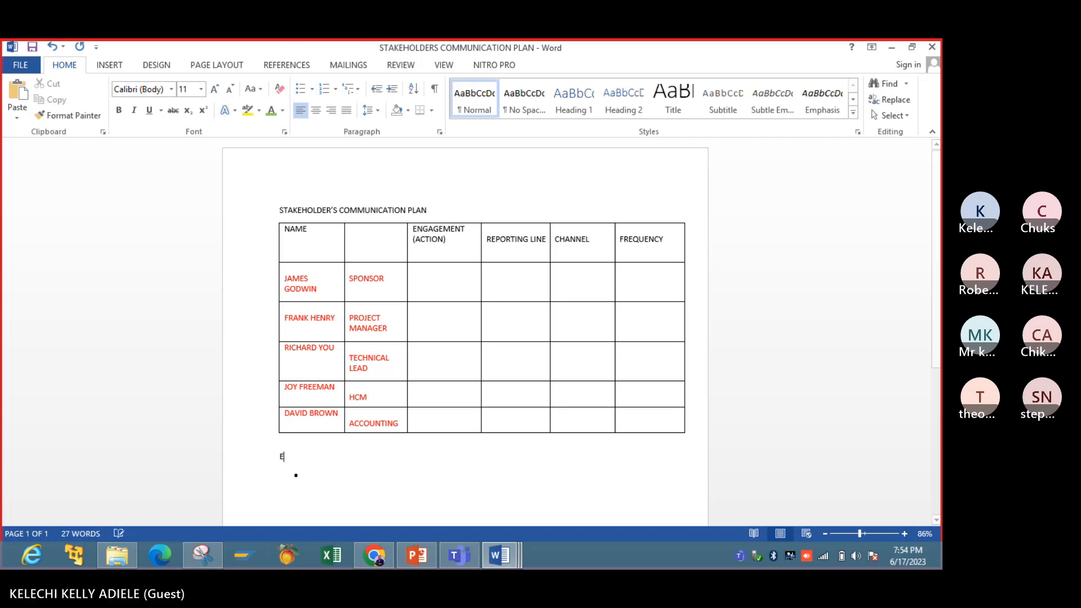
text(Engagement ty)
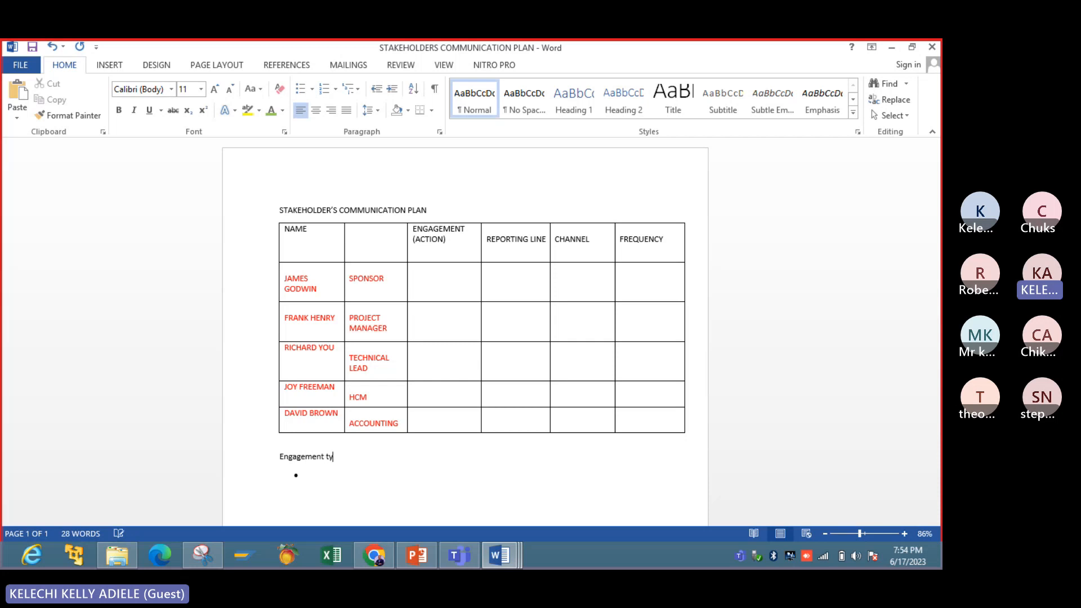
text(pe)
click(306, 479)
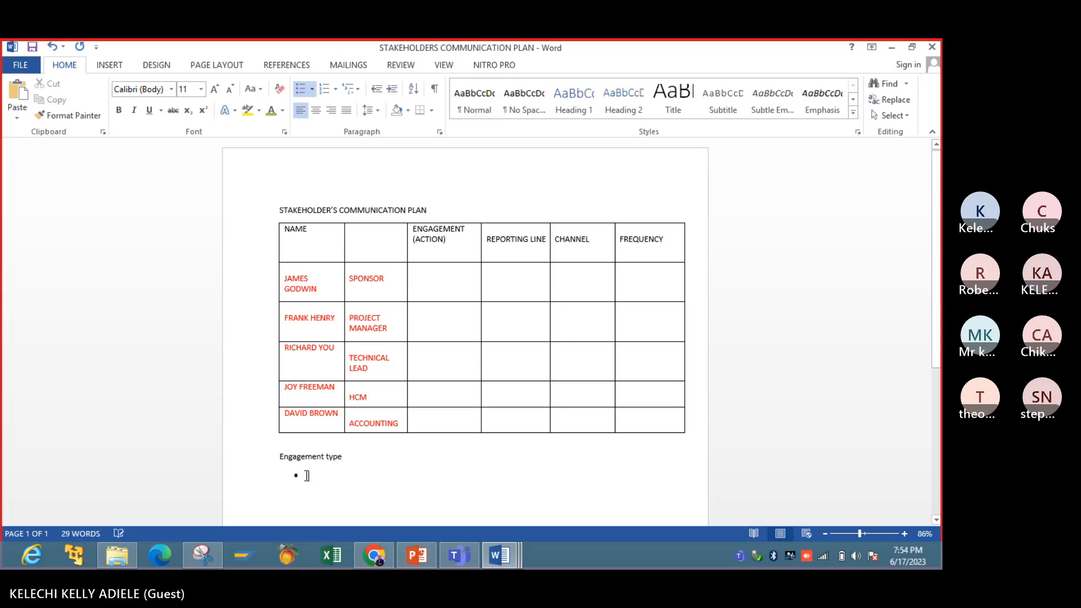
- Refer to the sample slide and enter "Manage Closely" as the first bullet under the Engagement type line
click(411, 568)
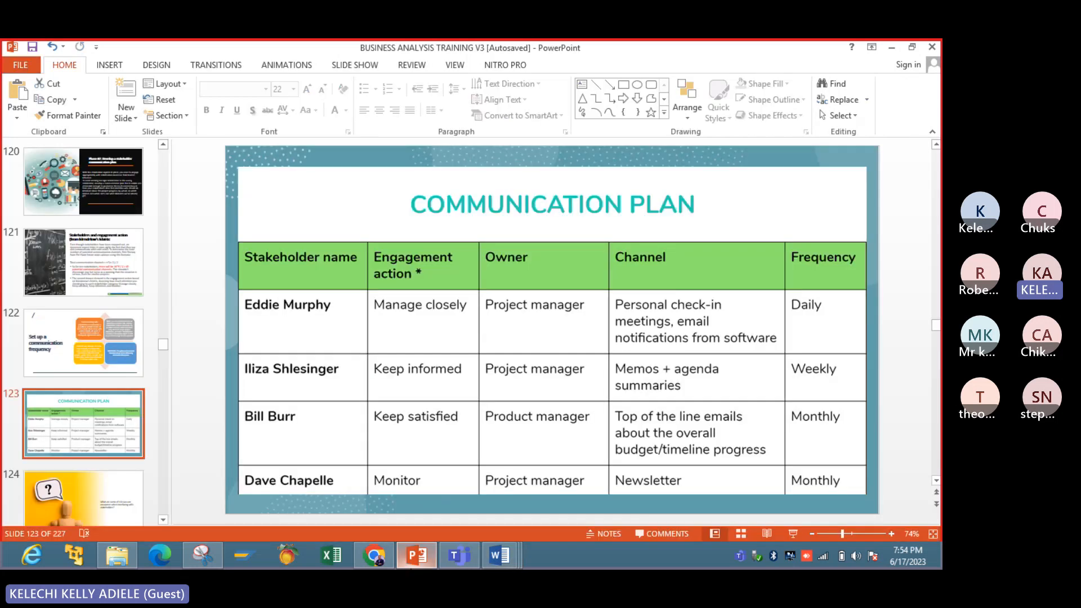
click(411, 567)
text(Mange)
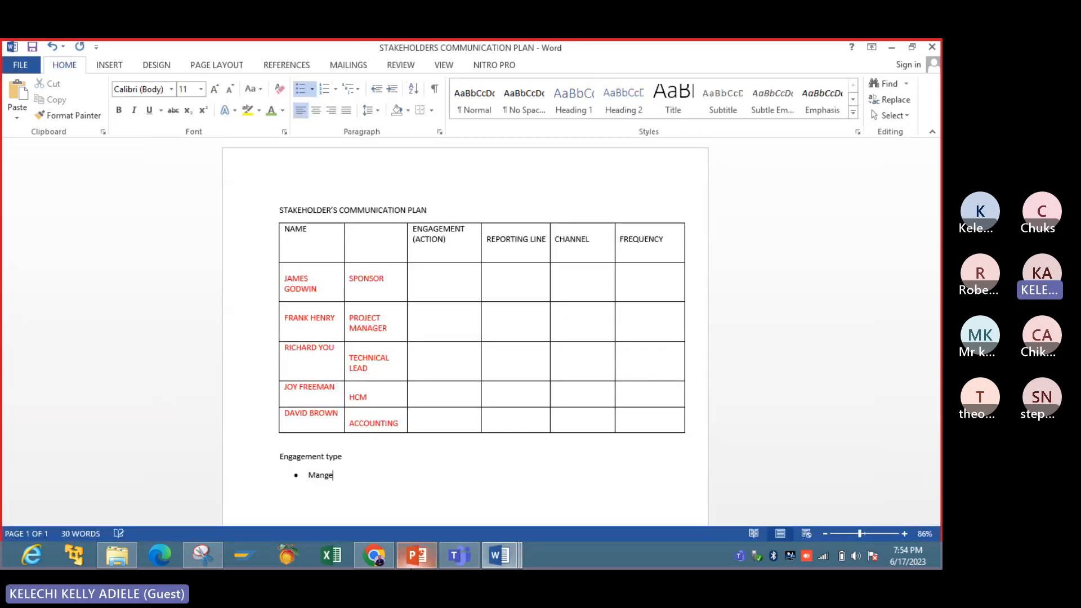
key(BackSpace)
key(BackSpace)
text(age Closel)
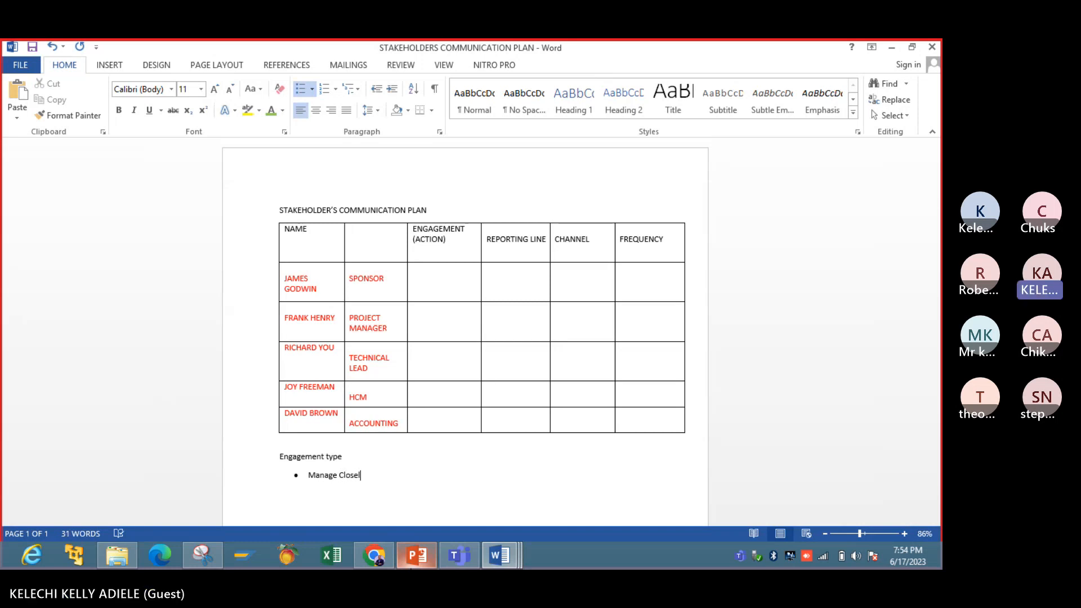
text(y)
key(Return)
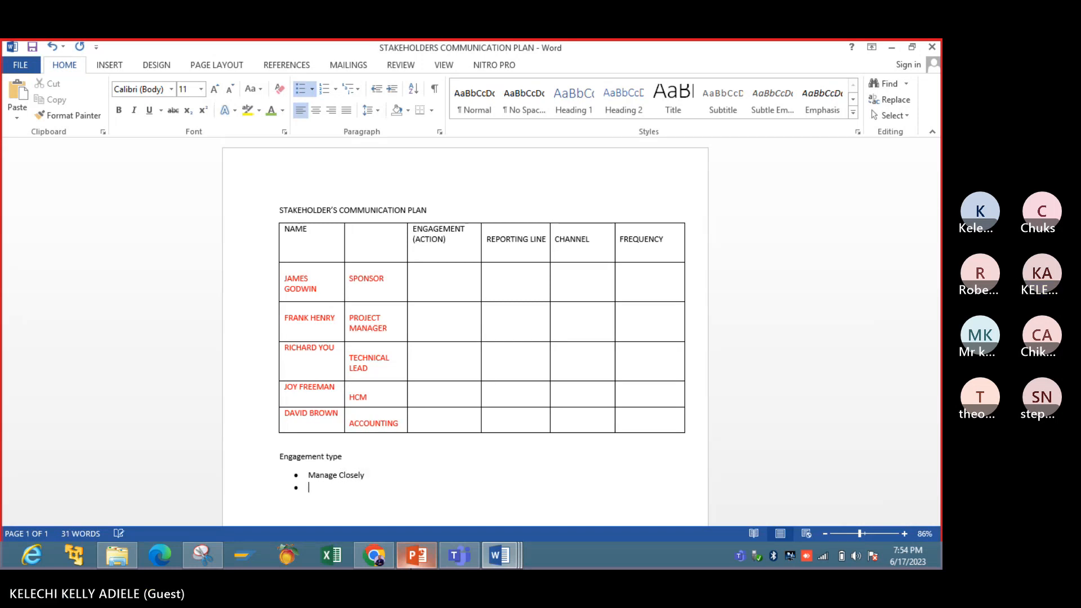
- Enter "Keep informed" as the second bullet of the engagement list, following the sample slide
click(430, 556)
click(430, 558)
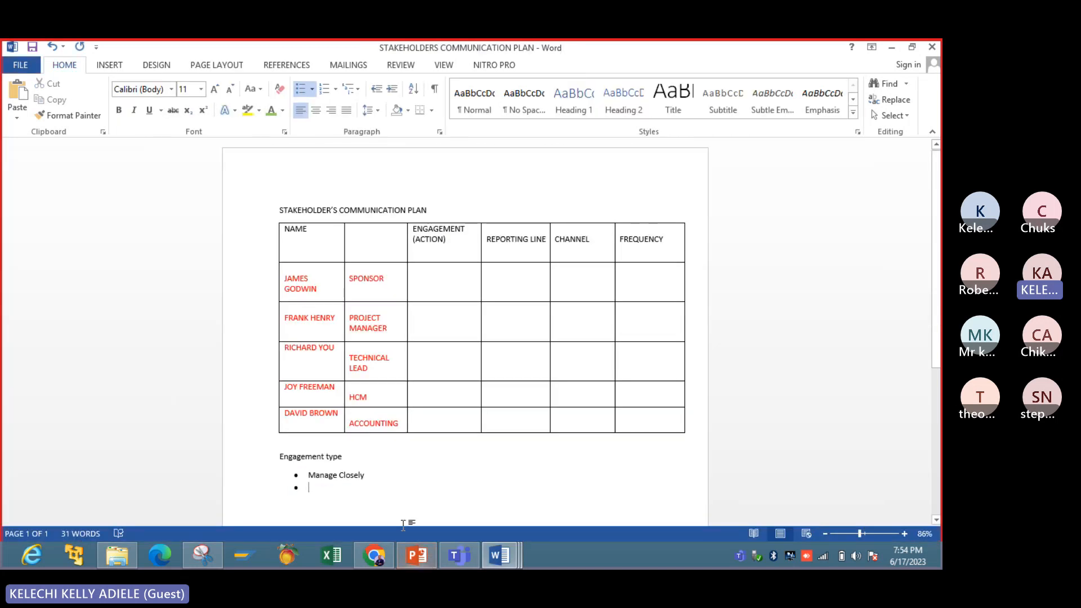
text(keep i)
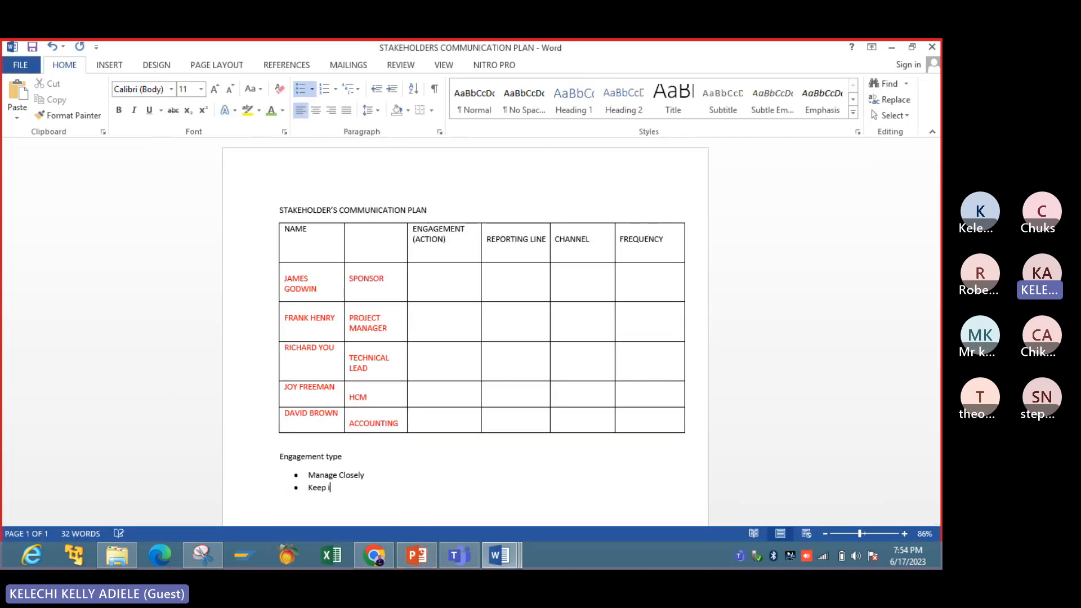
text(nformed )
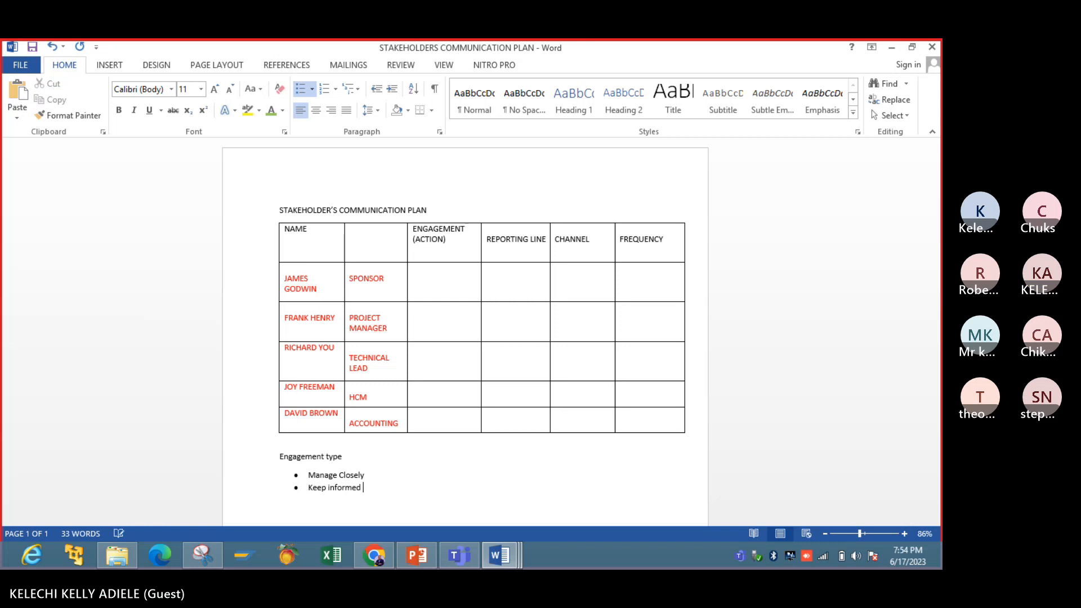
text(Keep )
text(satis)
text(fied Maon)
- Add a third bullet reading "Keep satisfied Monitor" to the engagement list
key(BackSpace)
key(BackSpace)
text(onitor)
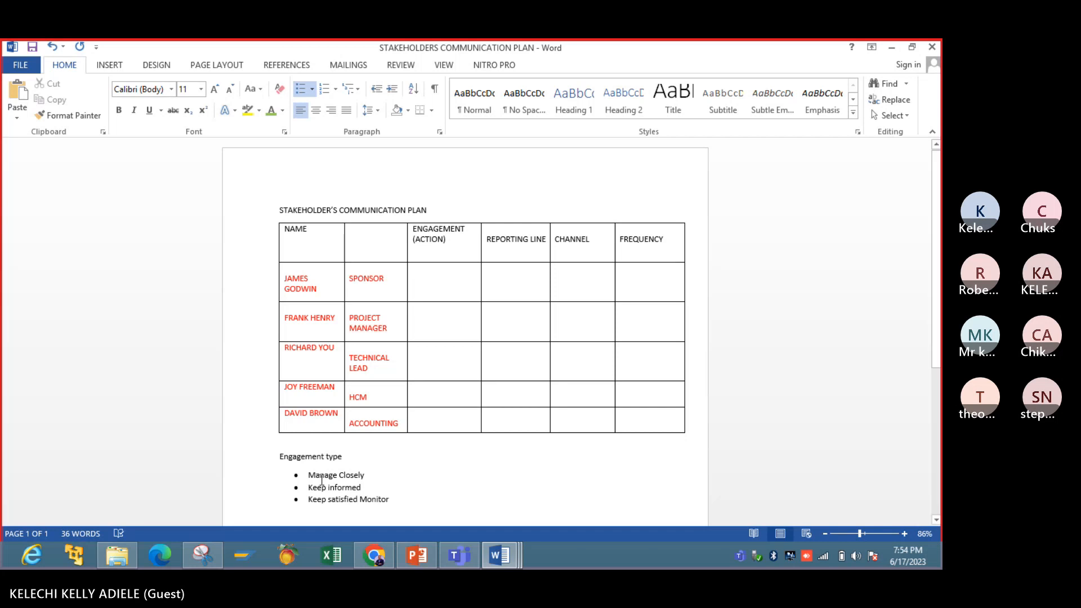
- Format the Engagement type line and its three bullets as bold, 16 pt, dark red text
drag(281, 455, 396, 355)
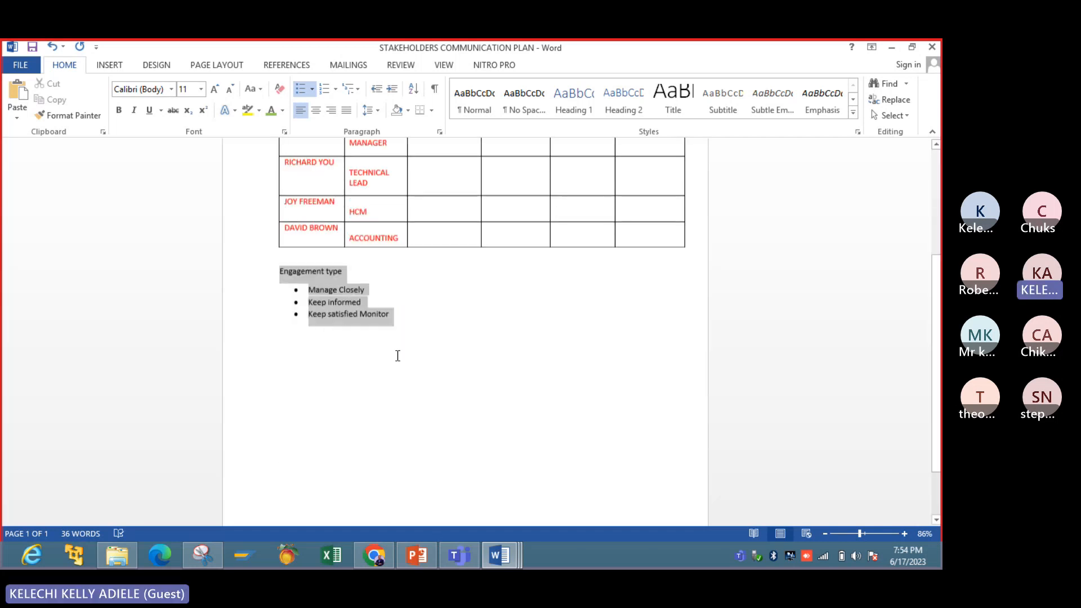
click(119, 110)
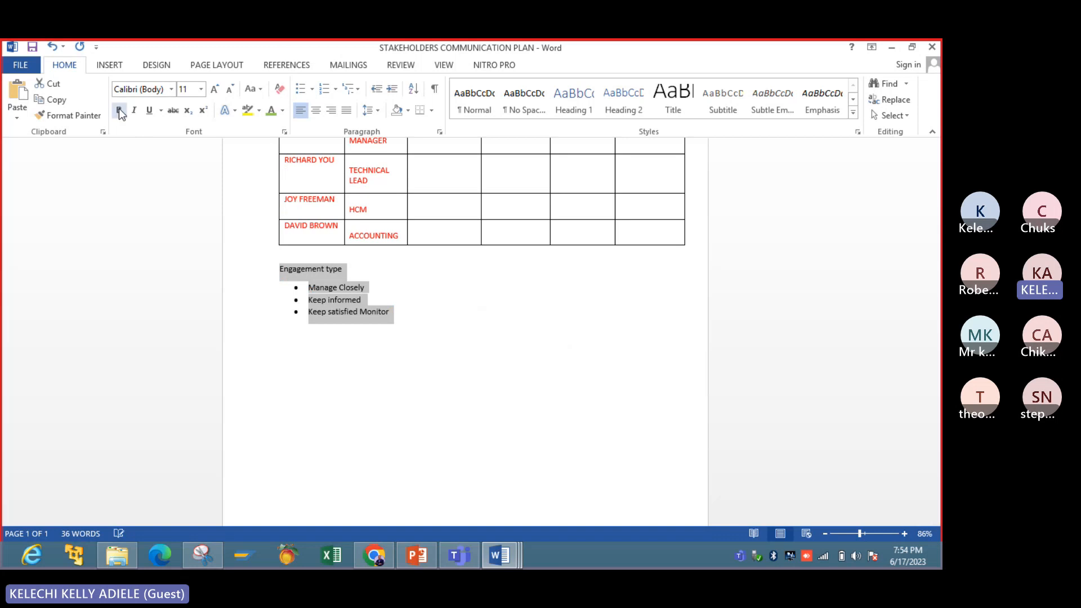
click(214, 90)
click(214, 90)
click(214, 90)
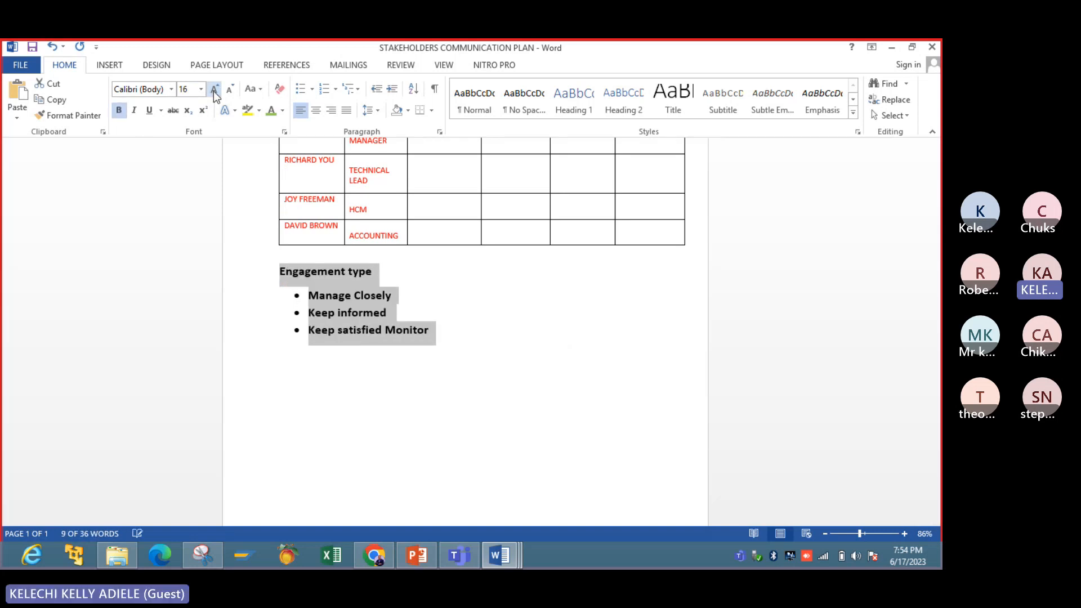
click(278, 111)
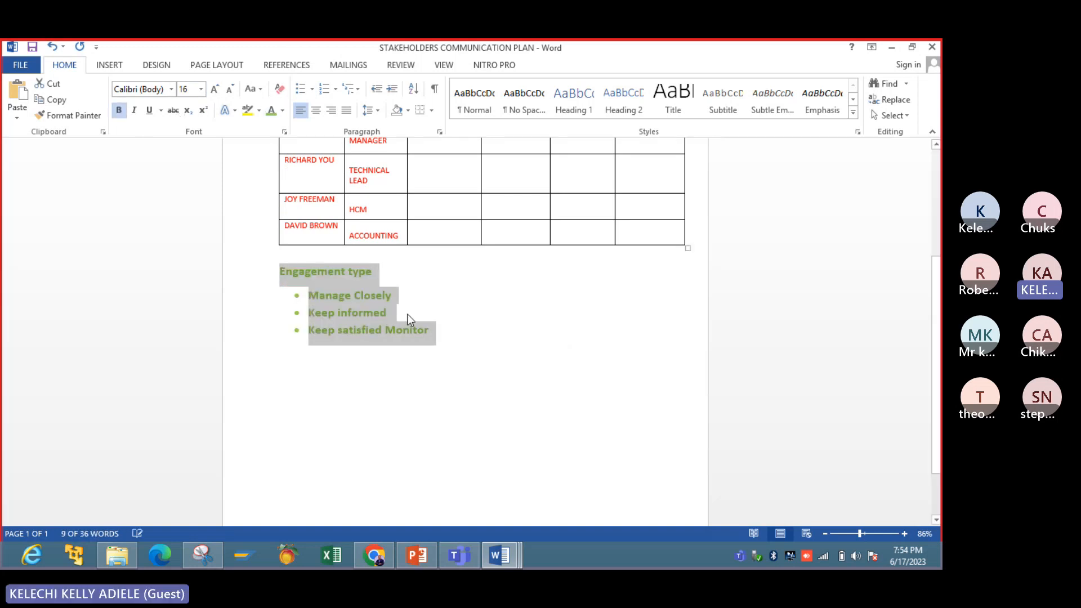
click(284, 111)
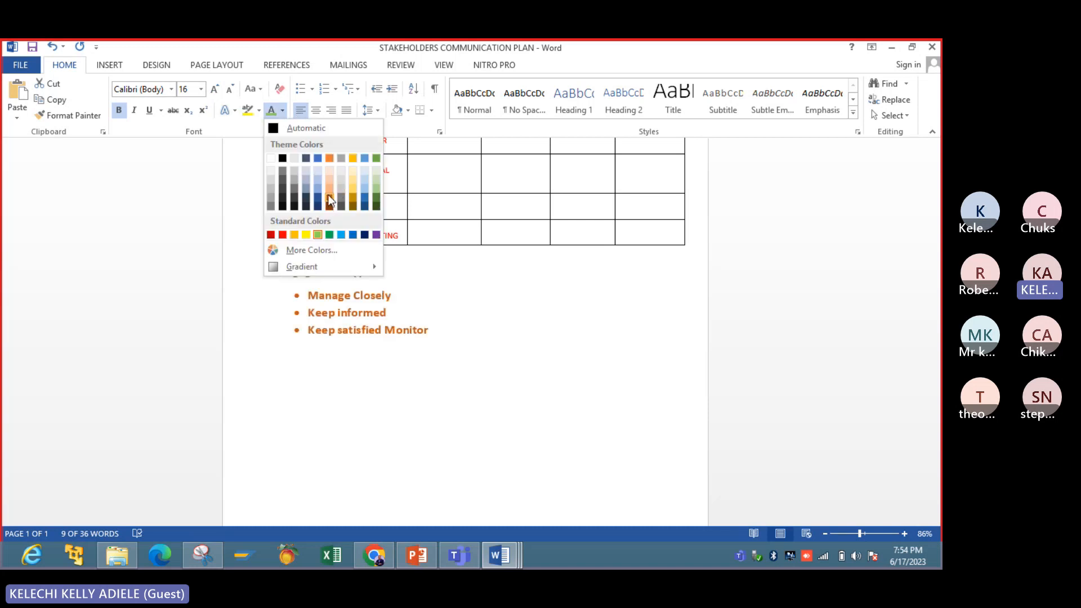
click(271, 234)
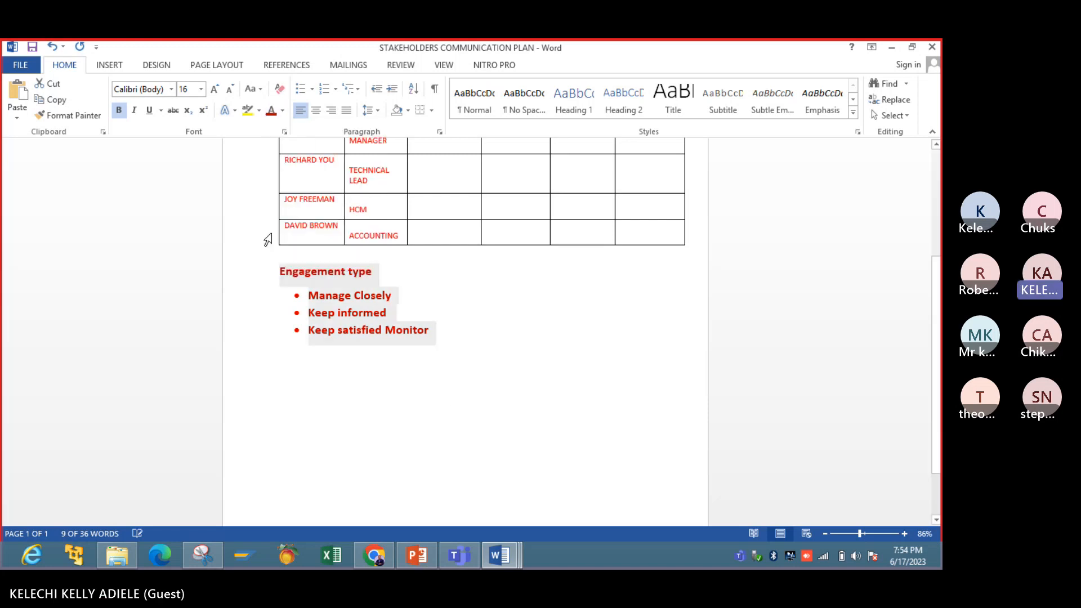
click(451, 393)
scroll(930, 324, up, 1)
scroll(931, 325, up, 3)
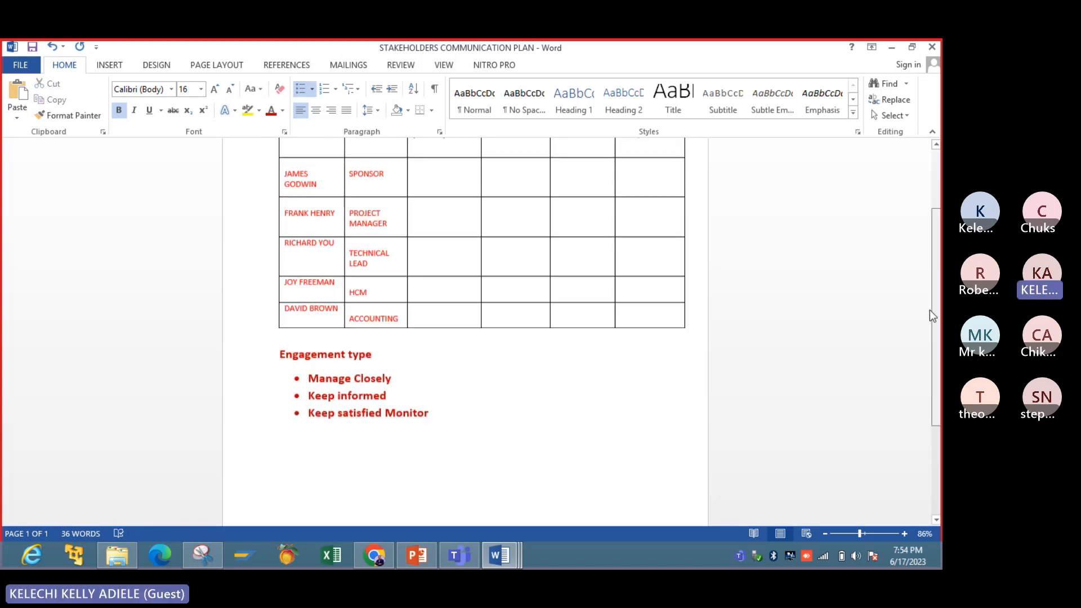
click(470, 169)
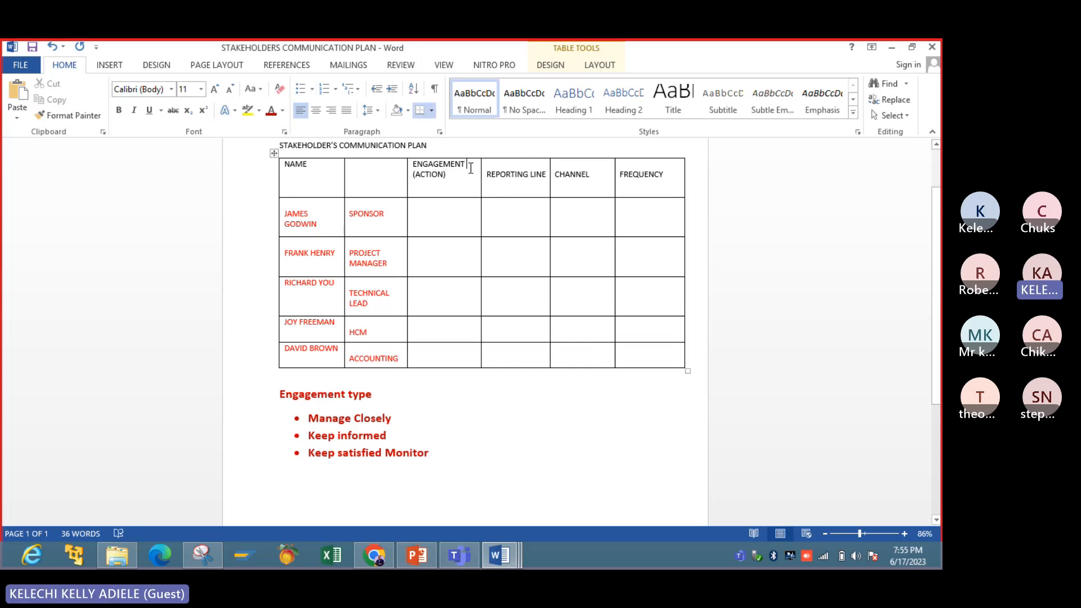
text(typ)
key(BackSpace)
key(BackSpace)
key(BackSpace)
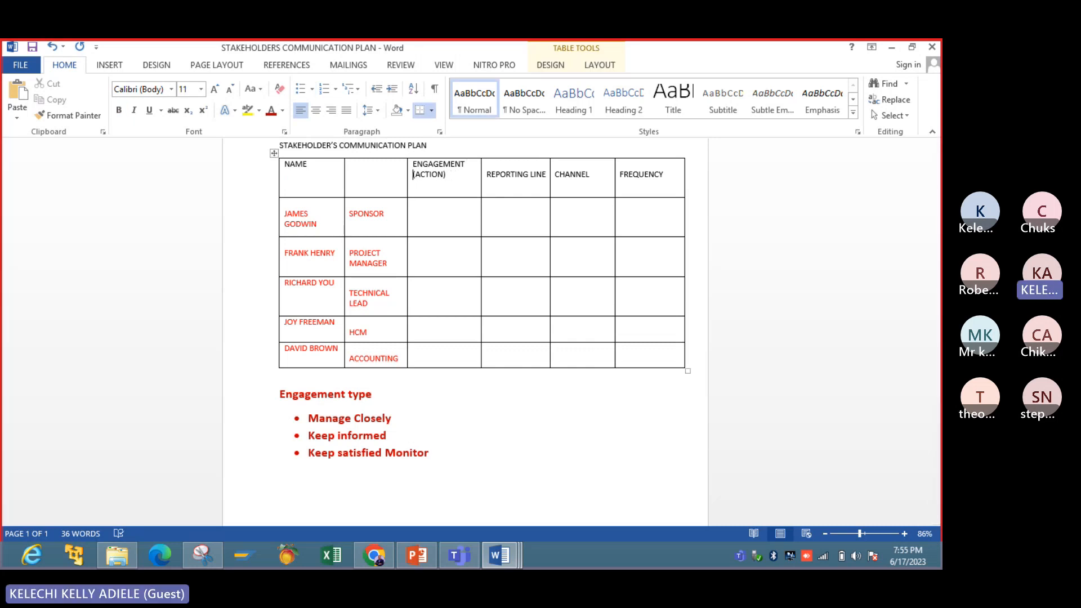
- Change the line above the bullet list to read "Engagement Action:"
click(385, 399)
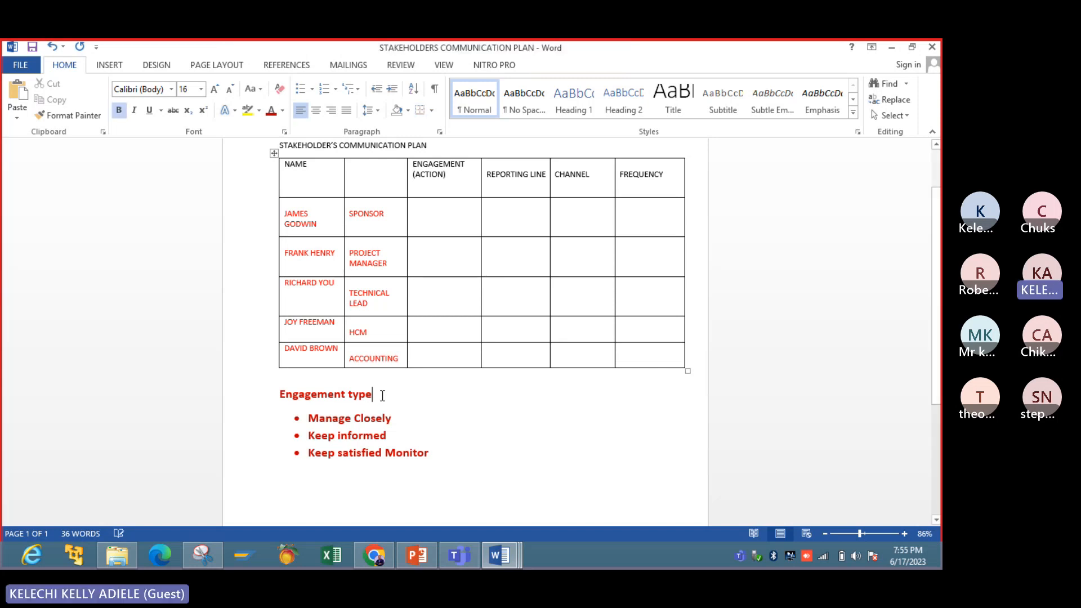
key(BackSpace)
key(BackSpace)
key(BackSpace)
key(BackSpace)
text(AC)
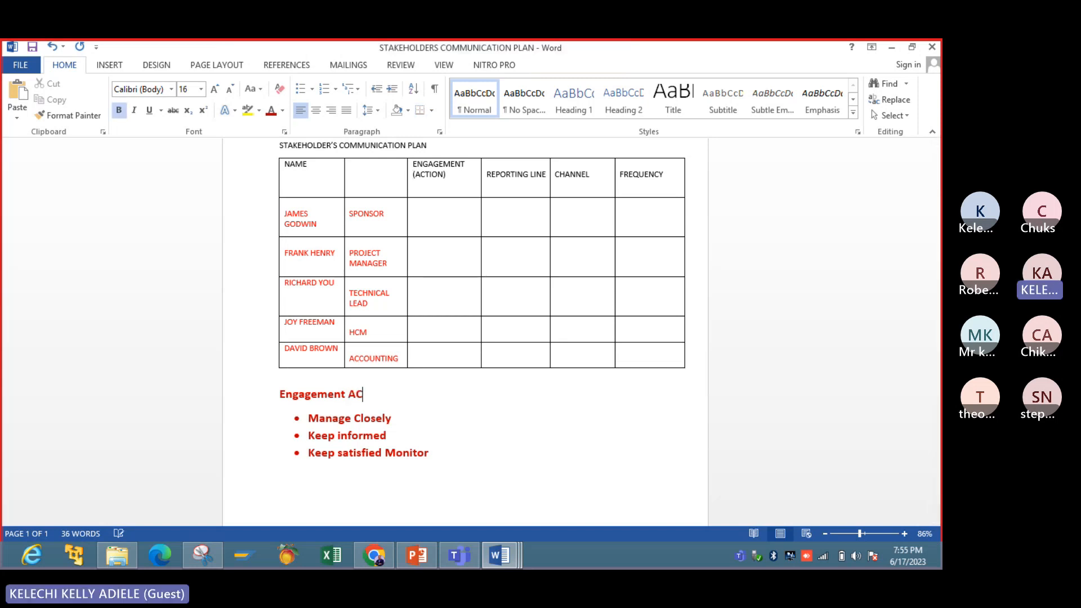
key(BackSpace)
text(tio)
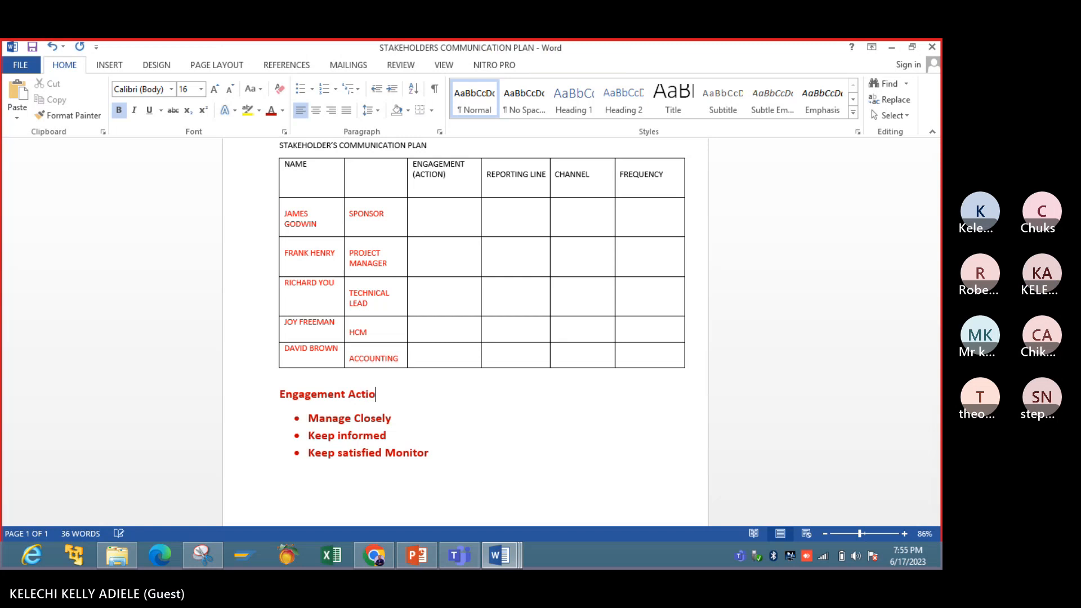
text(n:)
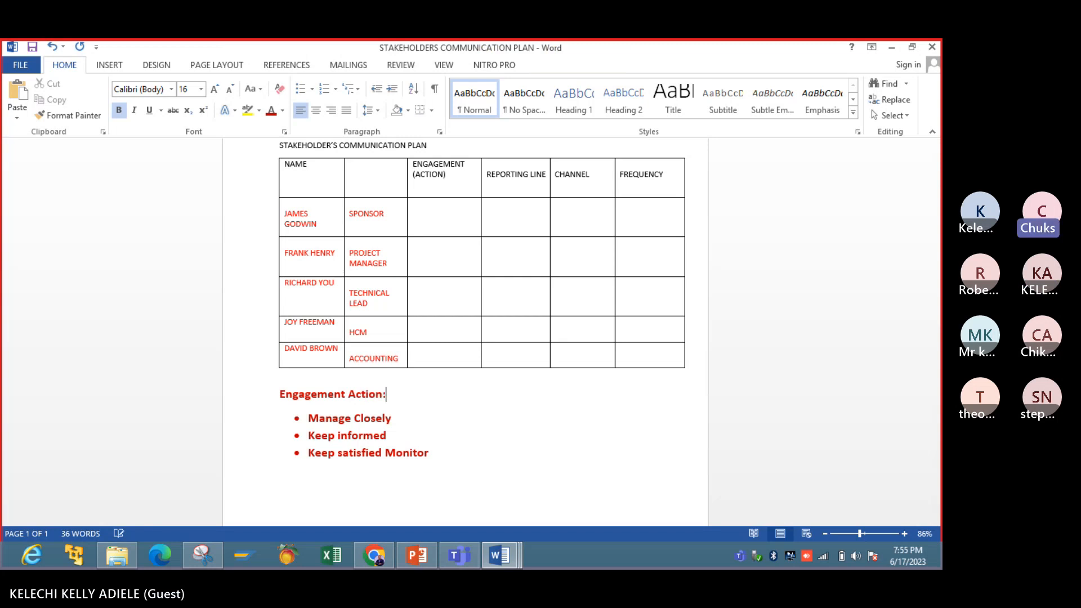
- Add "Monitor" as a separate fourth bullet at the end of the engagement action list
click(457, 221)
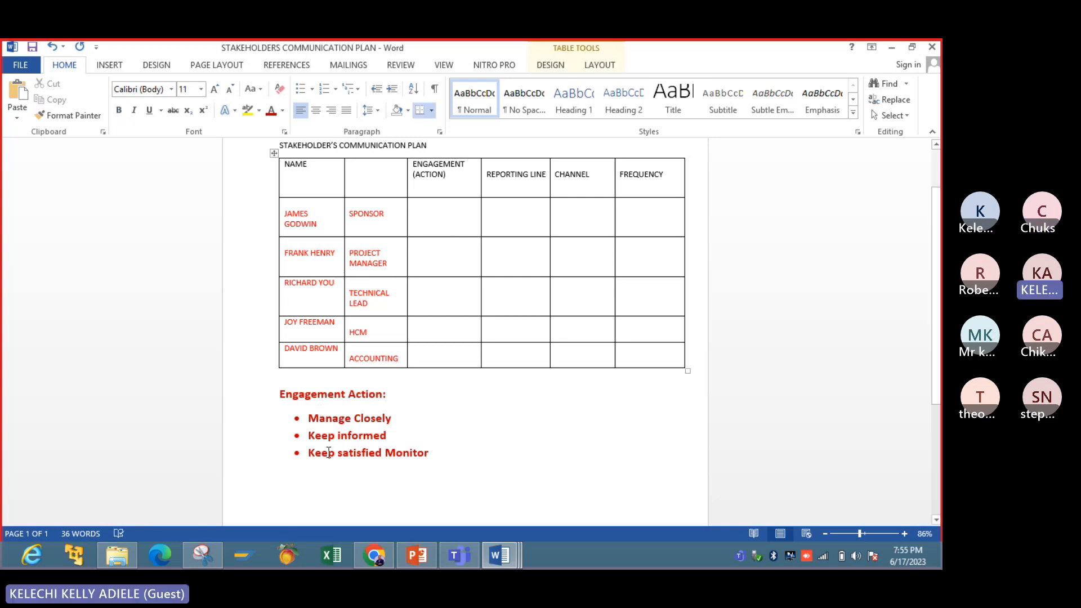
click(431, 453)
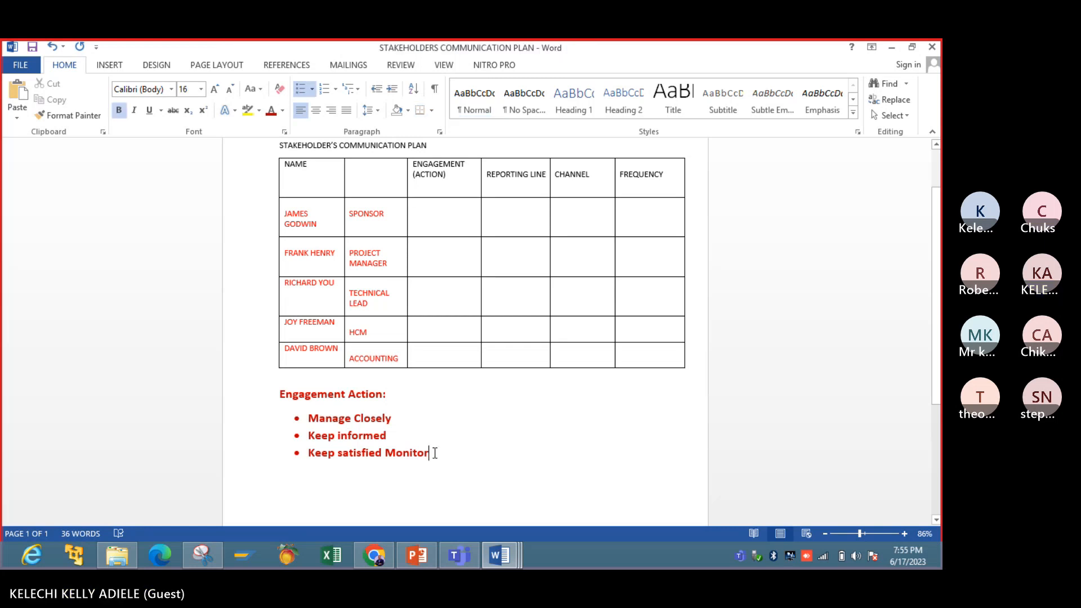
key(Return)
text(Moni)
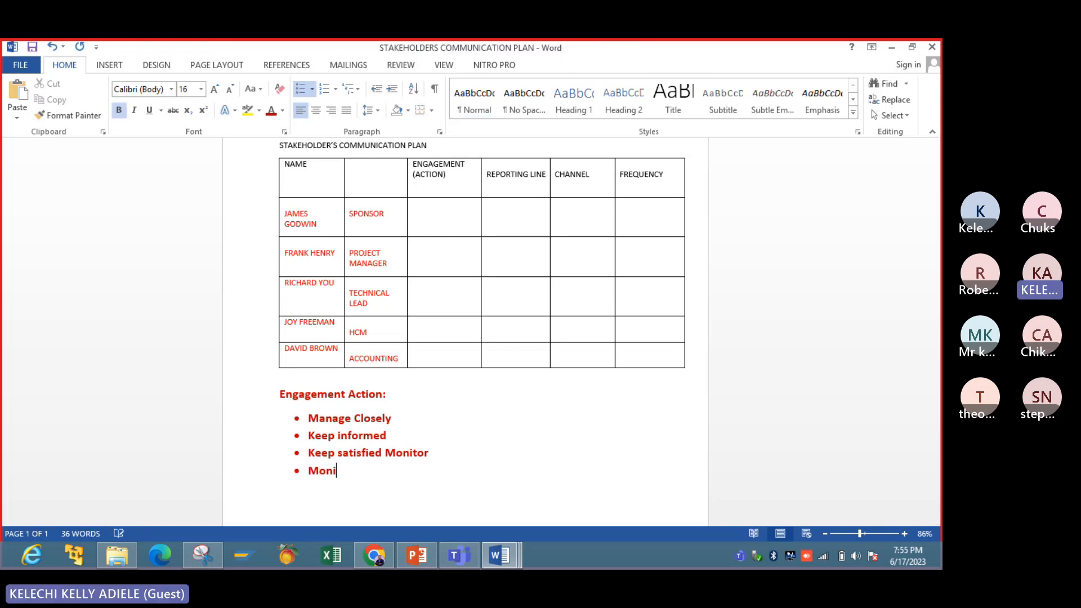
text(tor)
click(408, 436)
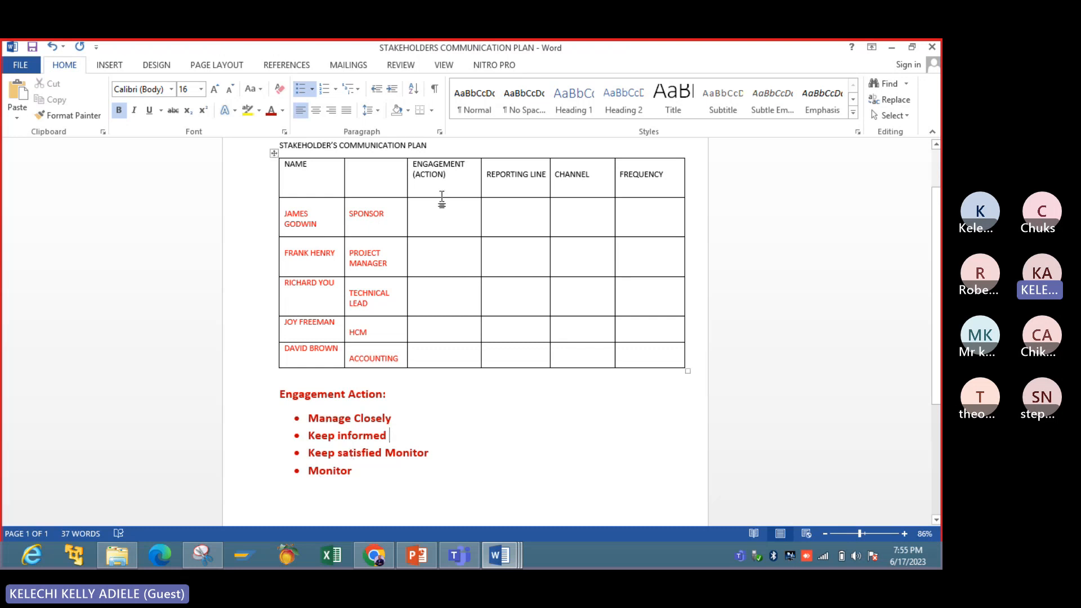
- Enter "ROLE" as the heading of the table's second column
click(435, 220)
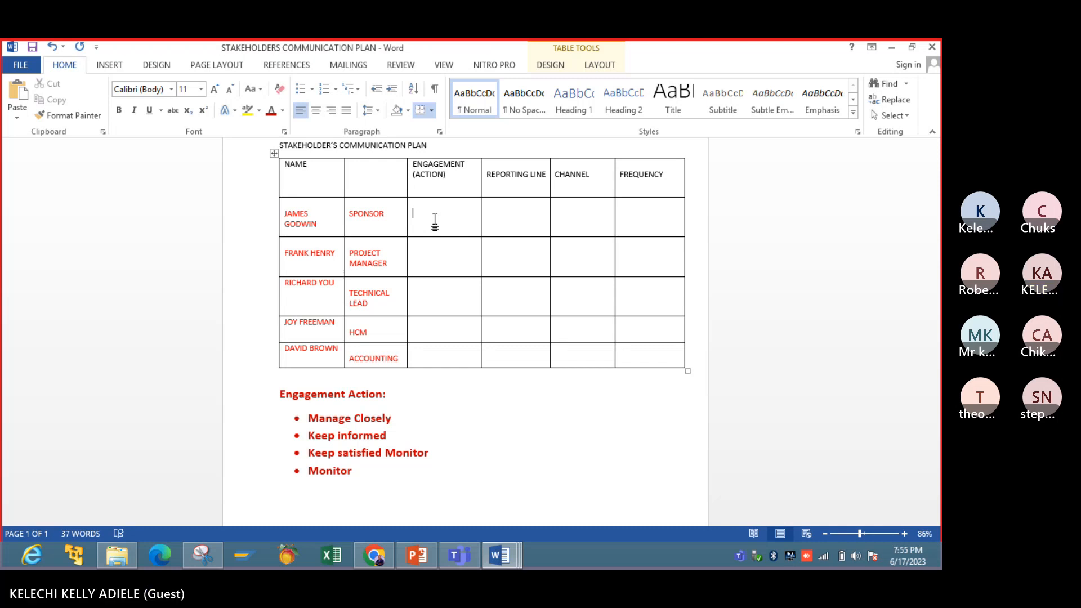
click(364, 194)
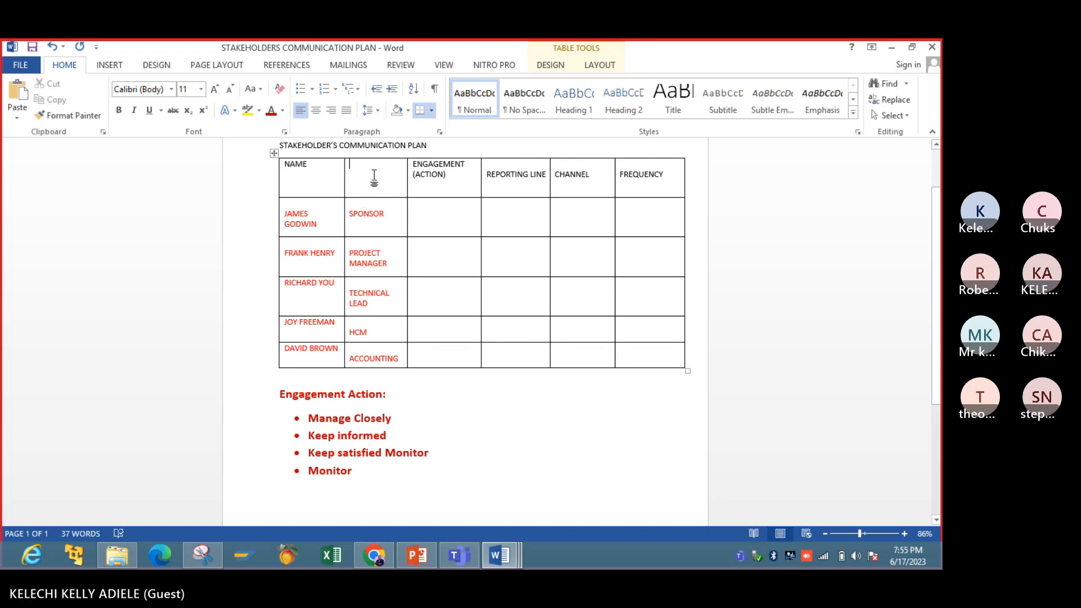
text(ro)
key(BackSpace)
key(BackSpace)
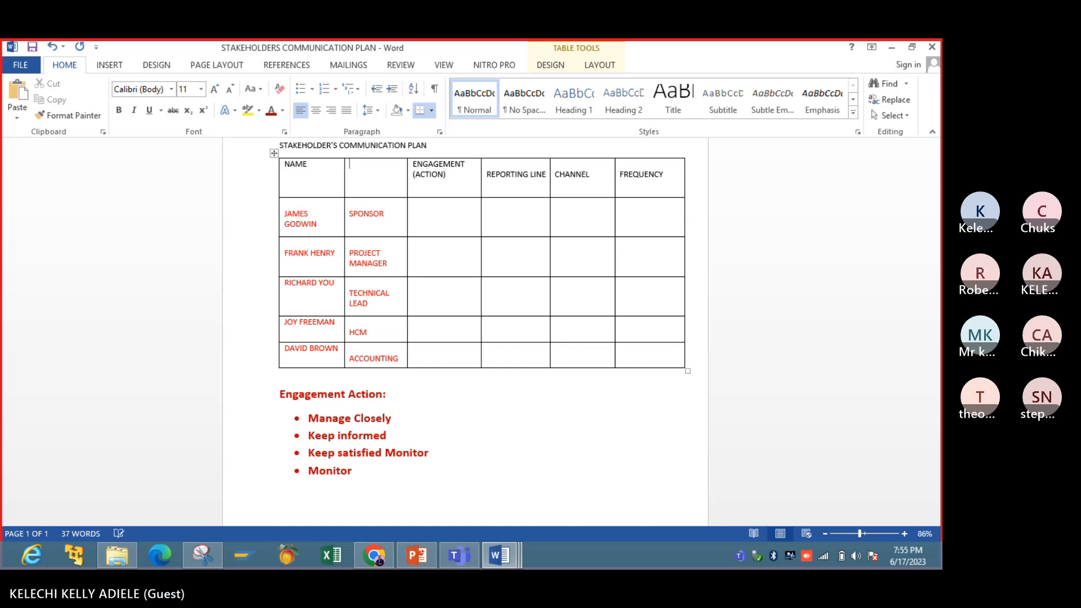
text(ROLE)
click(424, 390)
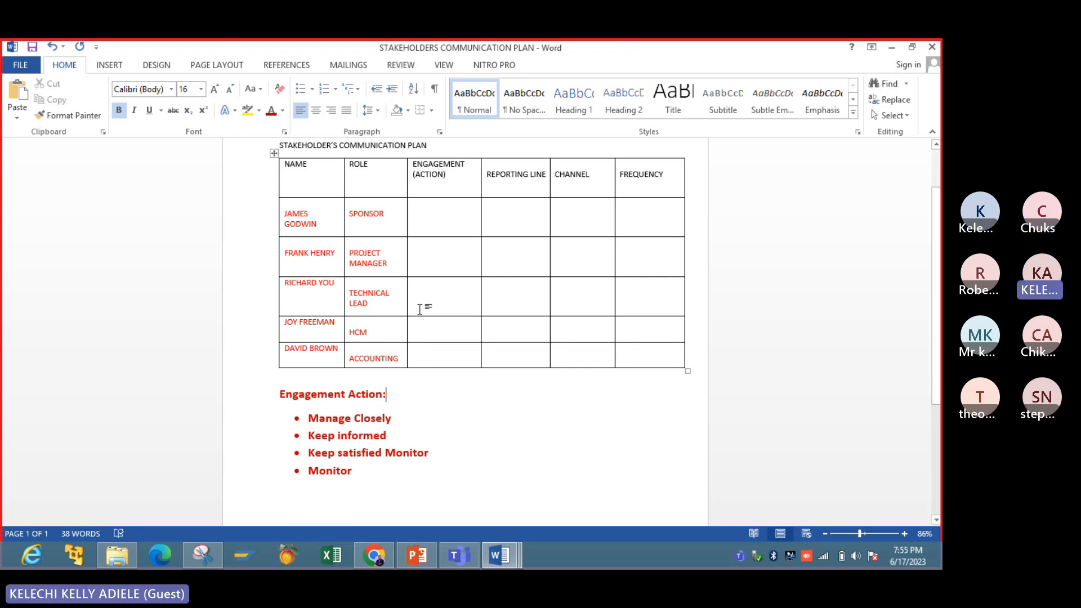
- Enter "Keep Informed" as the engagement action in the sponsor's row
click(429, 213)
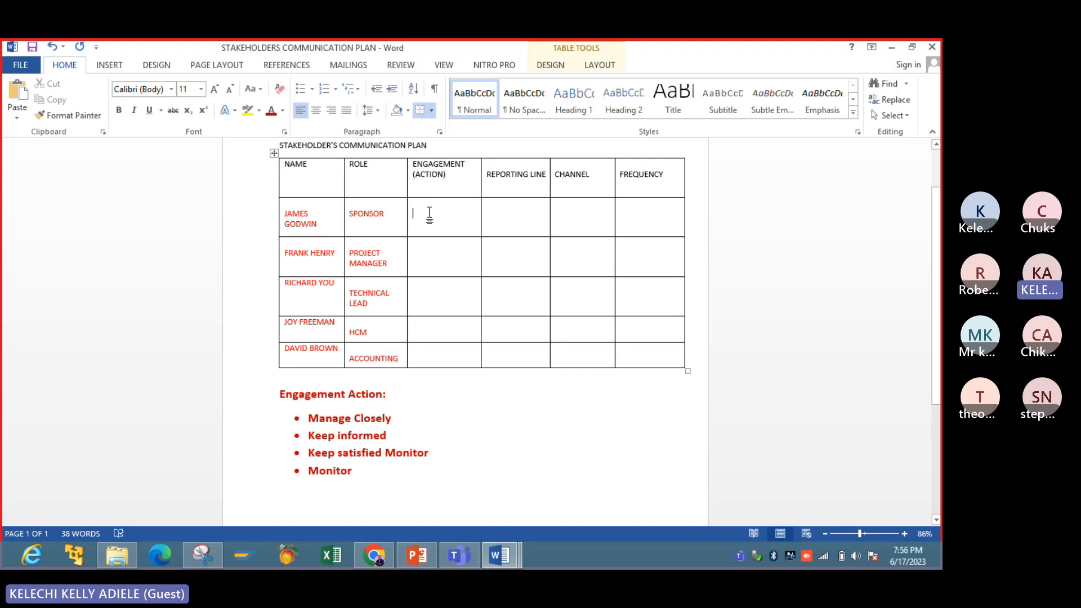
text(Keppt)
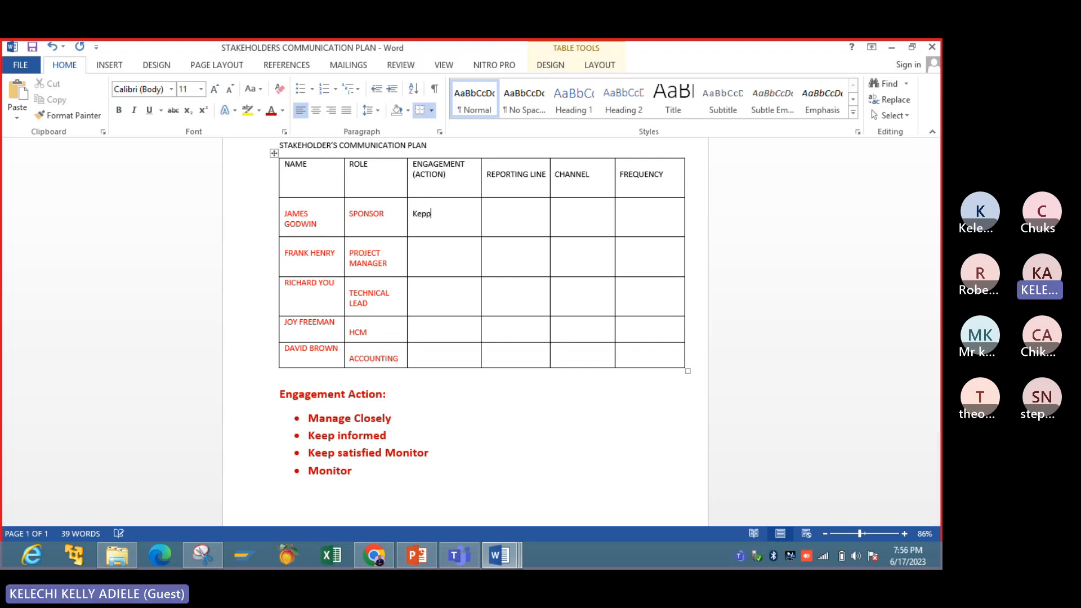
key(BackSpace)
key(BackSpace)
key(BackSpace)
text(ep Informed)
- Enter "Direct" as the sponsor's reporting line, checking against the sample communication plan slide in PowerPoint
click(530, 224)
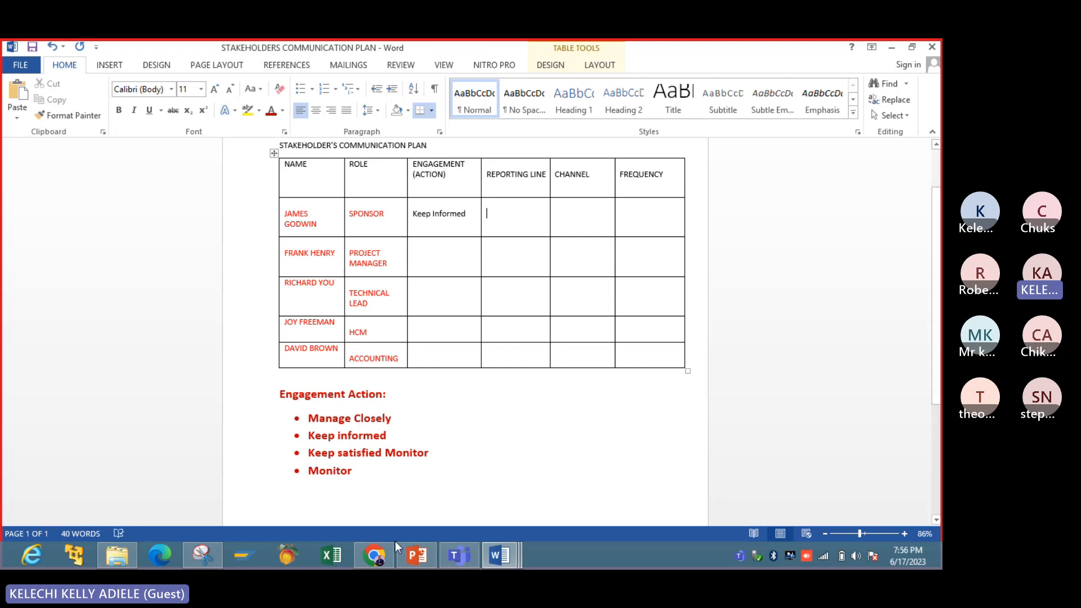
click(413, 556)
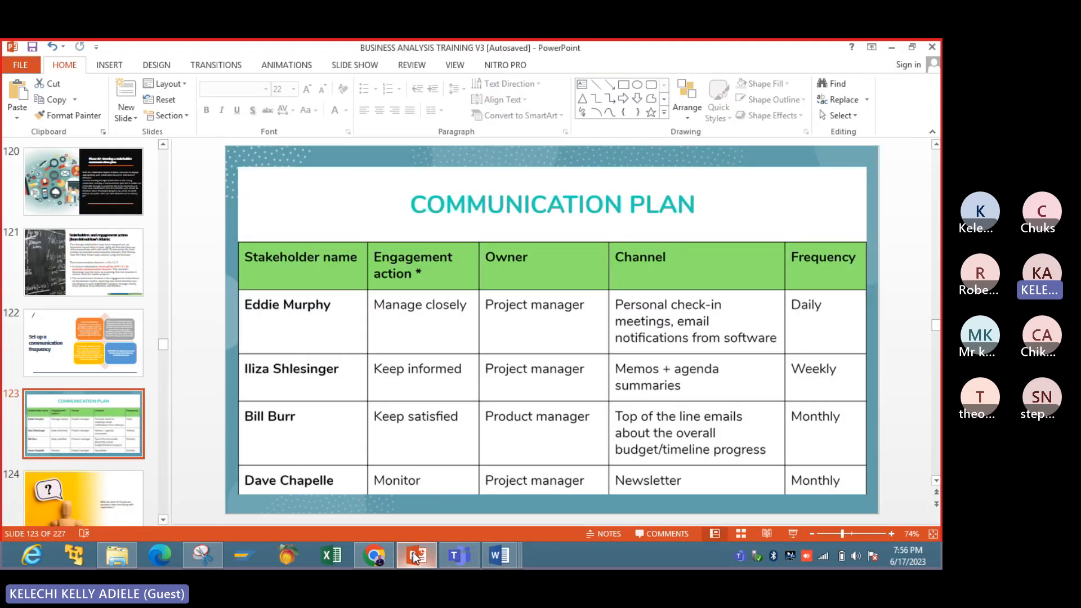
click(414, 556)
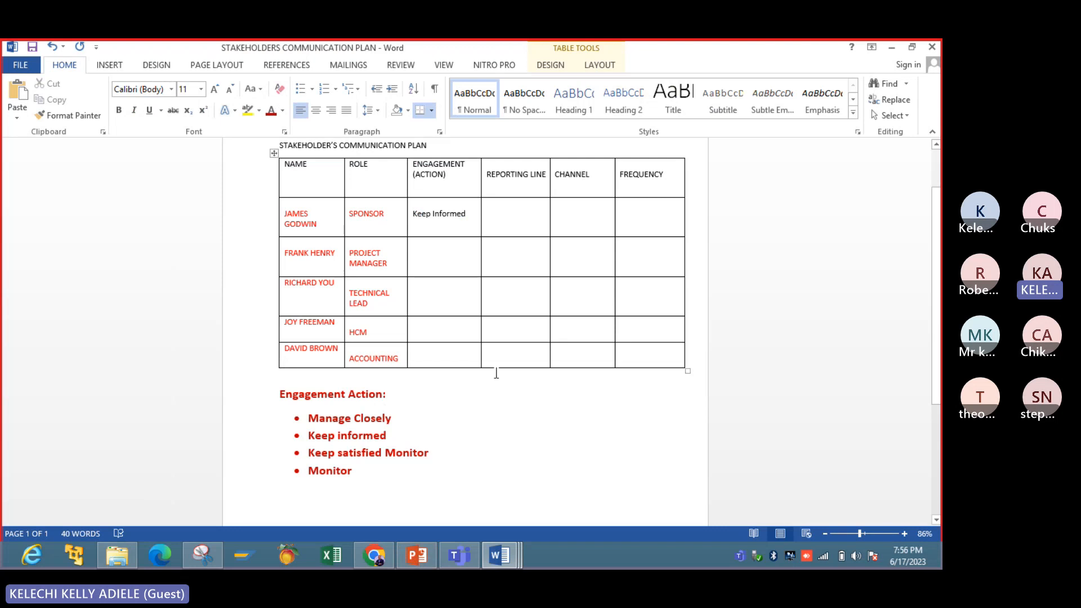
click(499, 215)
text(Dire)
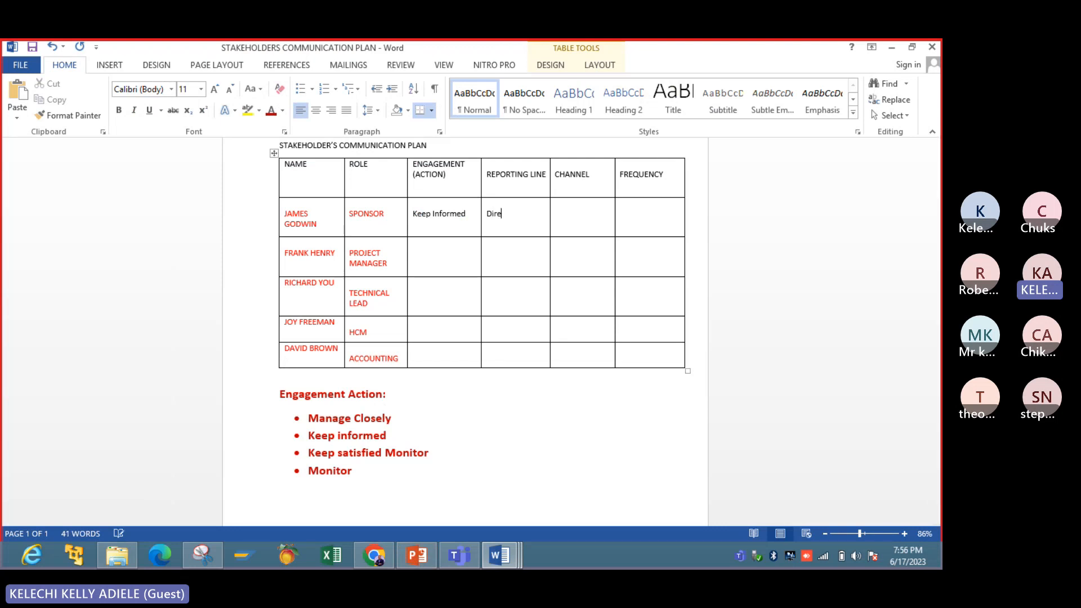
text(ct)
click(418, 552)
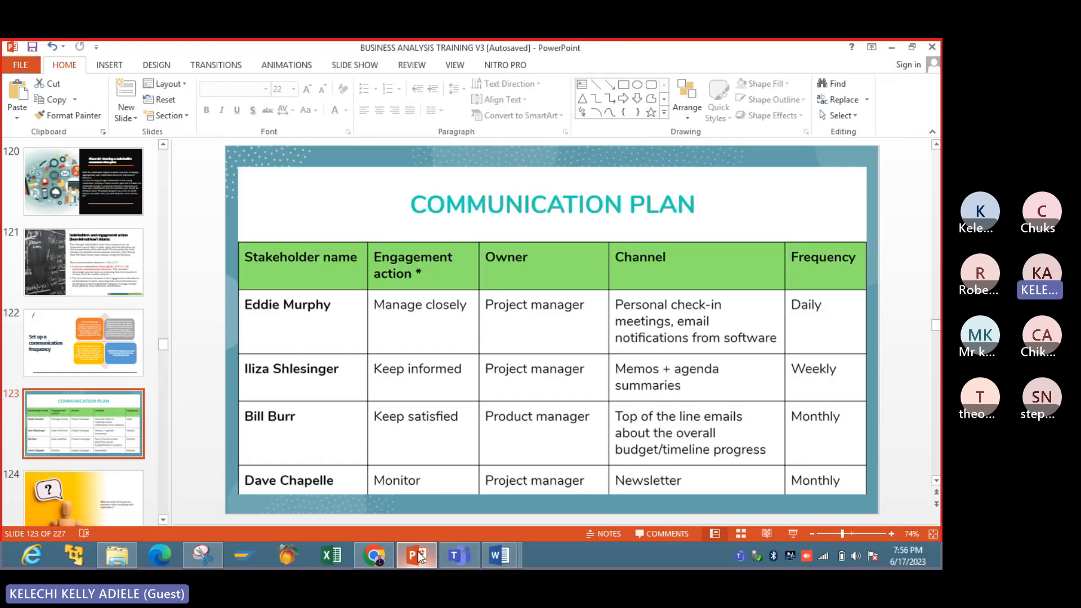
click(418, 551)
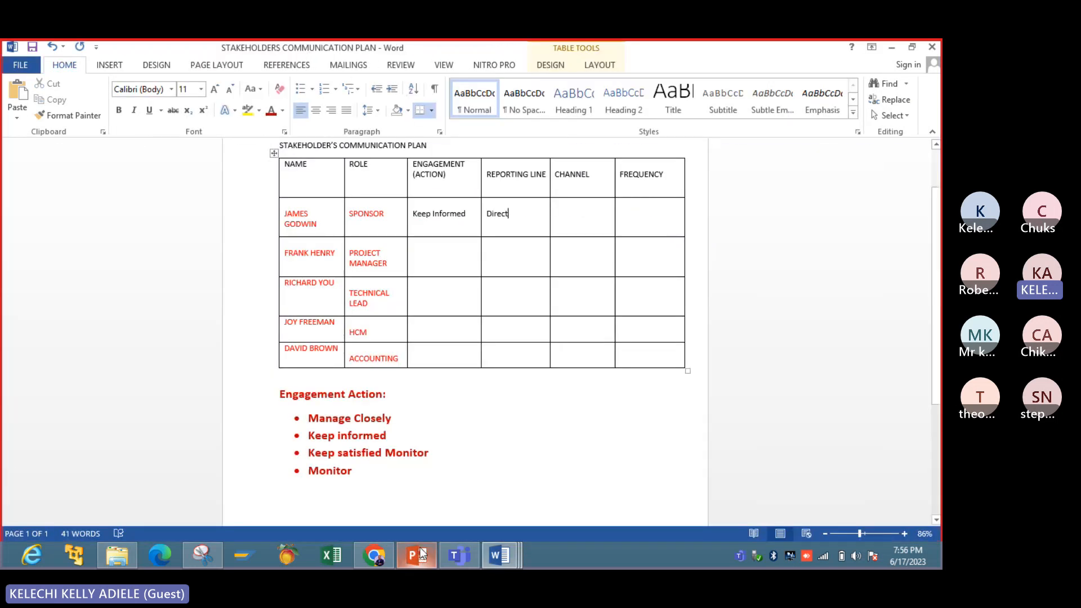
- Enter "E-mail" as the communication channel in the sponsor's row
click(575, 227)
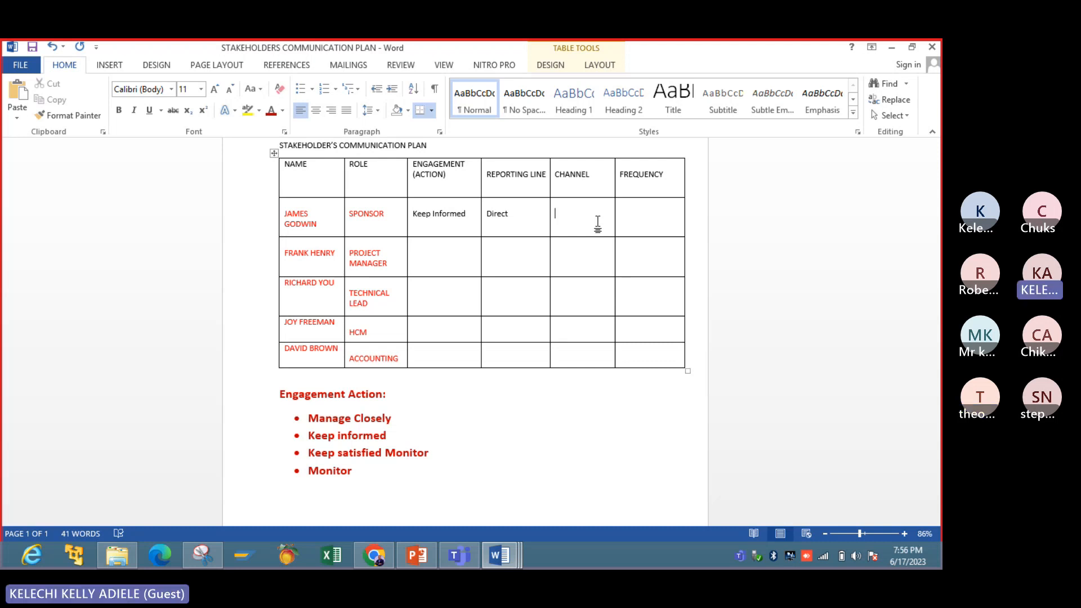
text(E-)
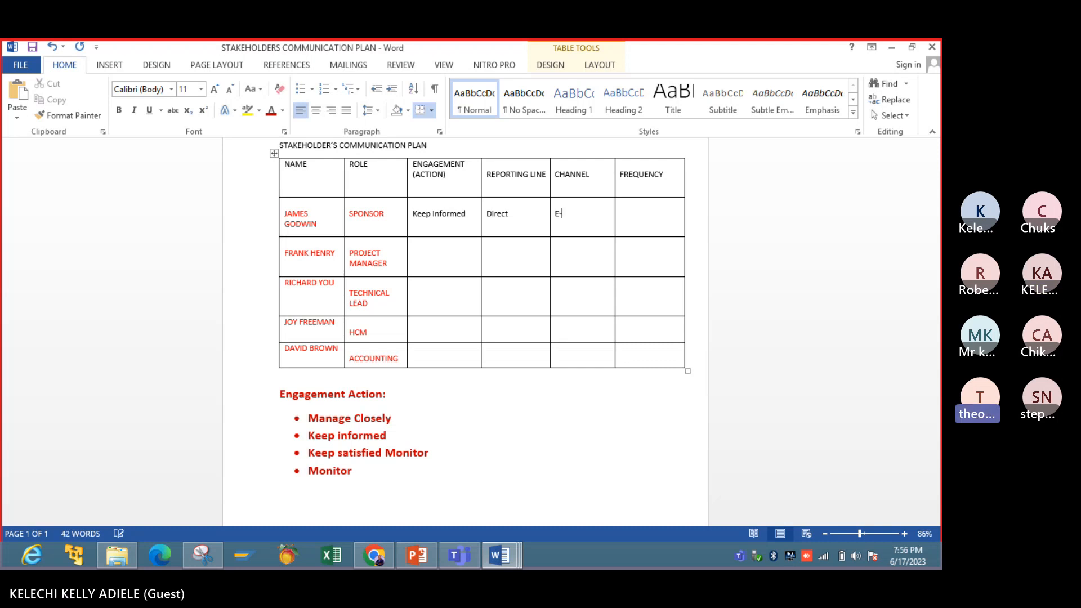
text(mail)
- Enter "On-Demand/Situational" as the communication frequency in the sponsor's row
click(648, 213)
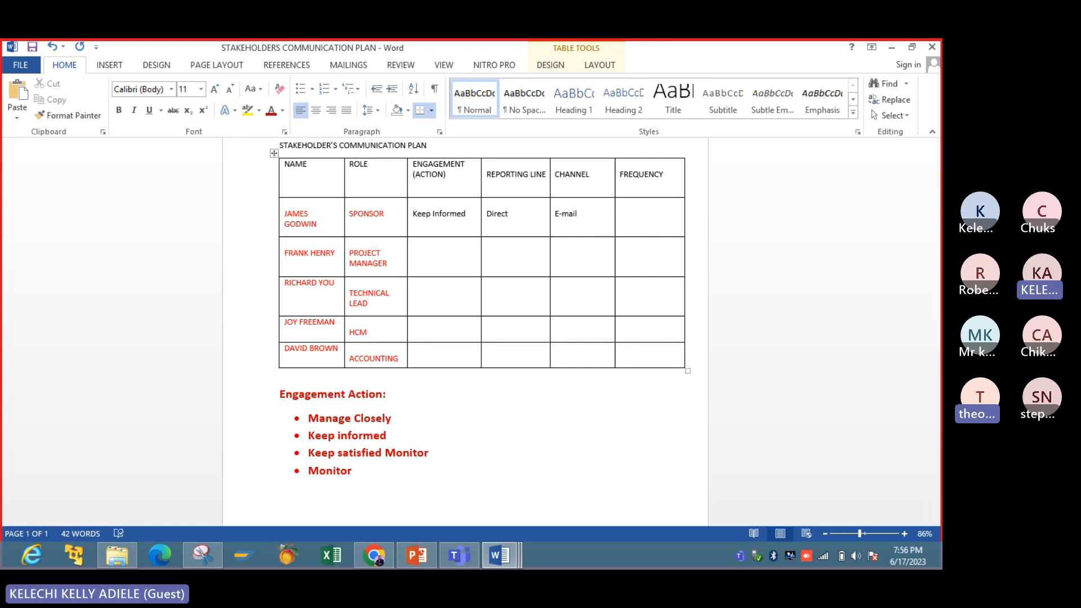
text(on)
key(BackSpace)
key(BackSpace)
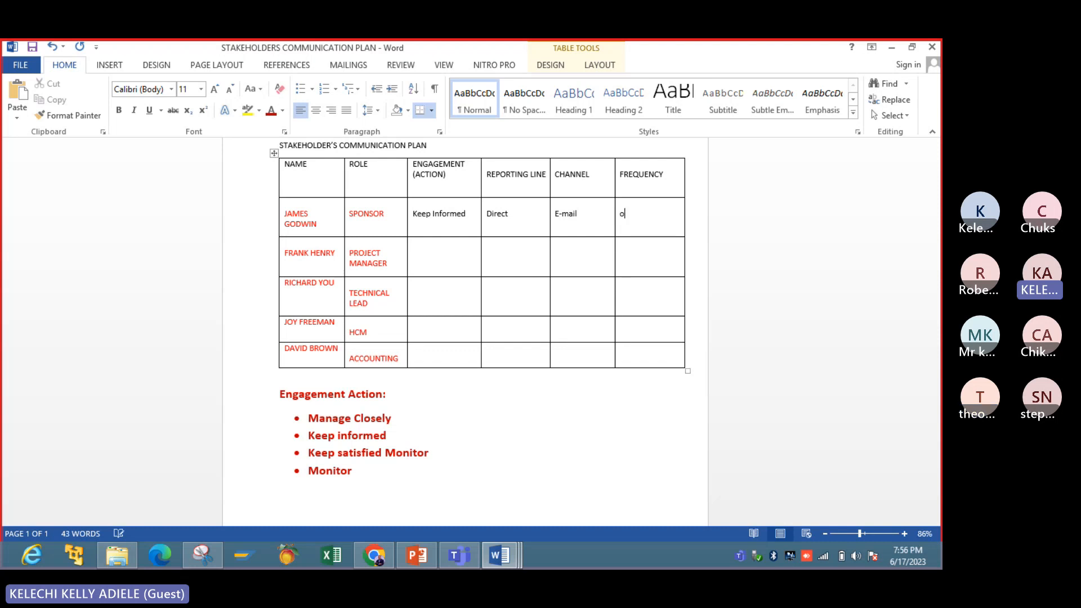
text(on-De)
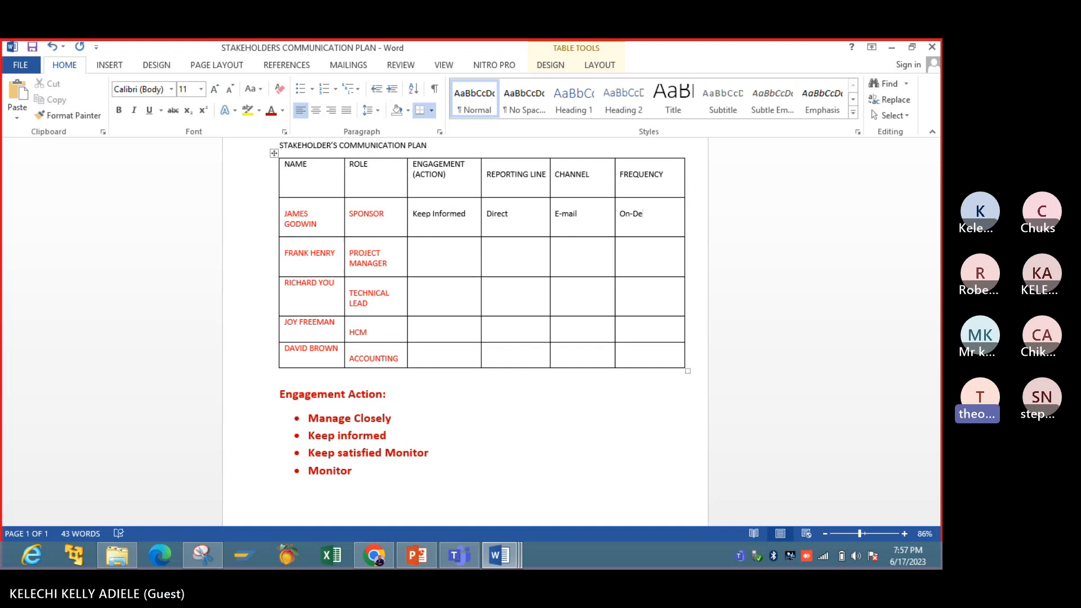
text(m)
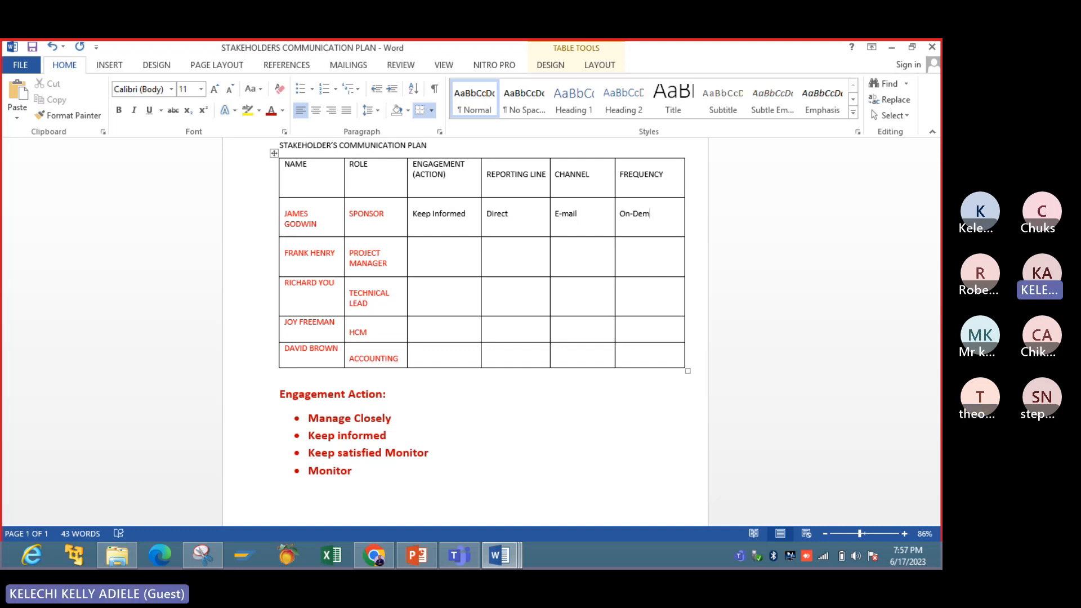
text(and/S)
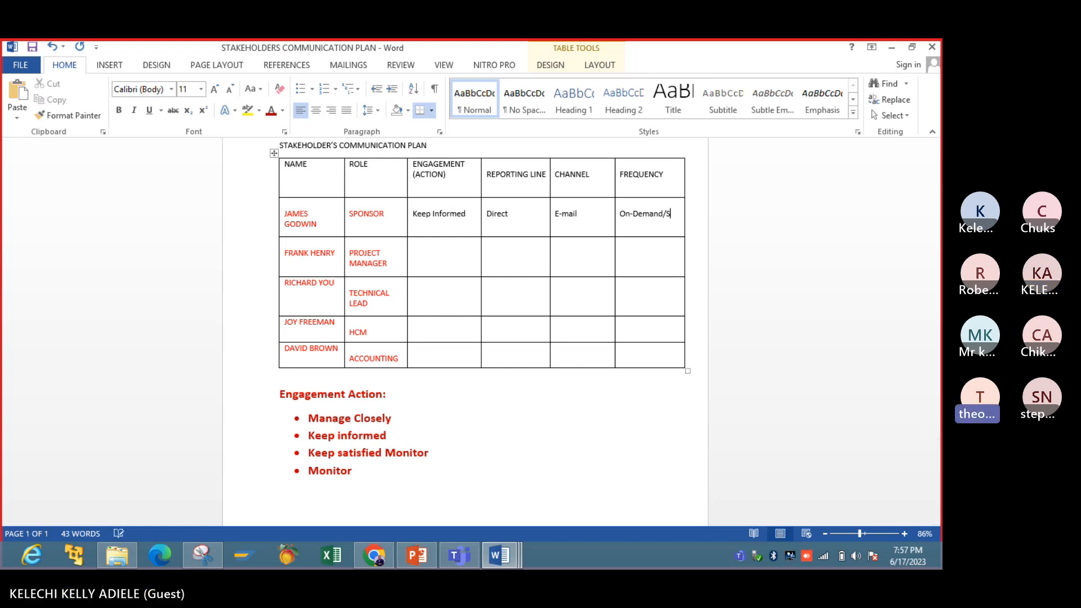
text(itua)
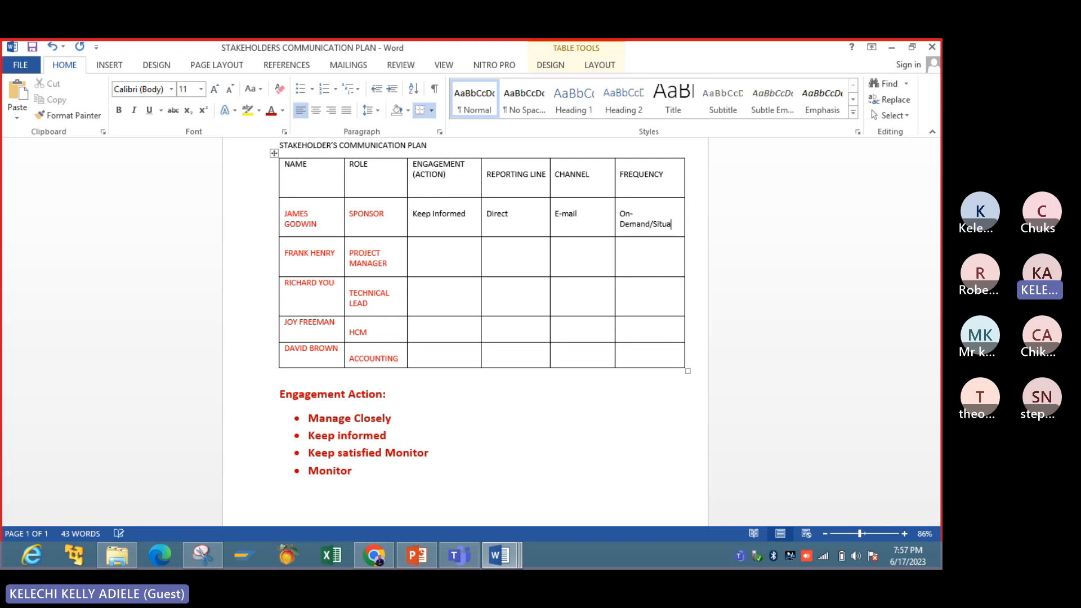
text(tional)
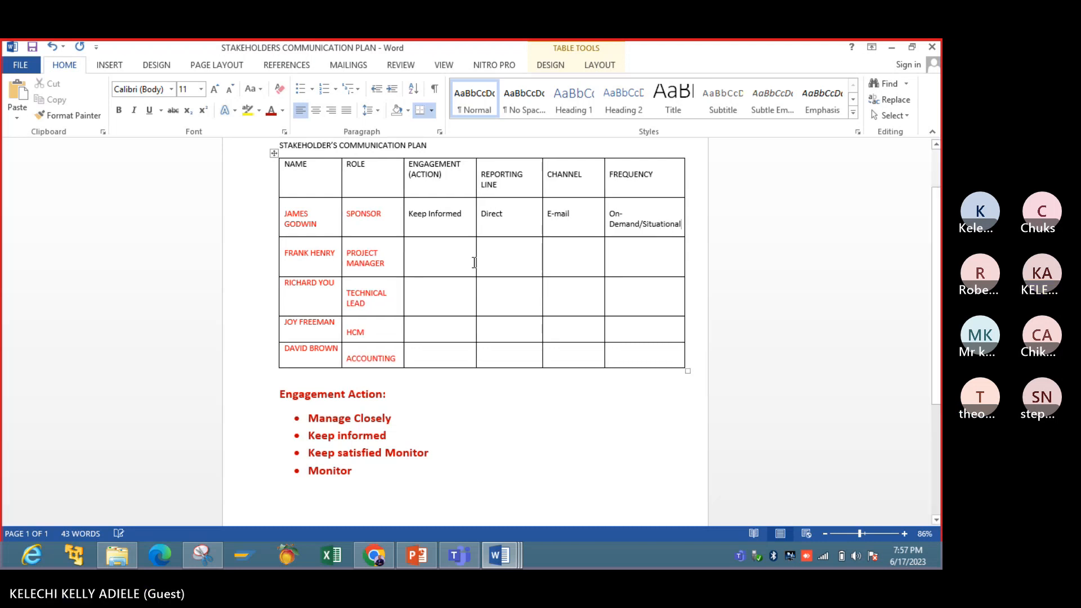
- Remove the extra word "Monitor" from the third engagement action bullet so it reads "Keep satisfied"
click(443, 262)
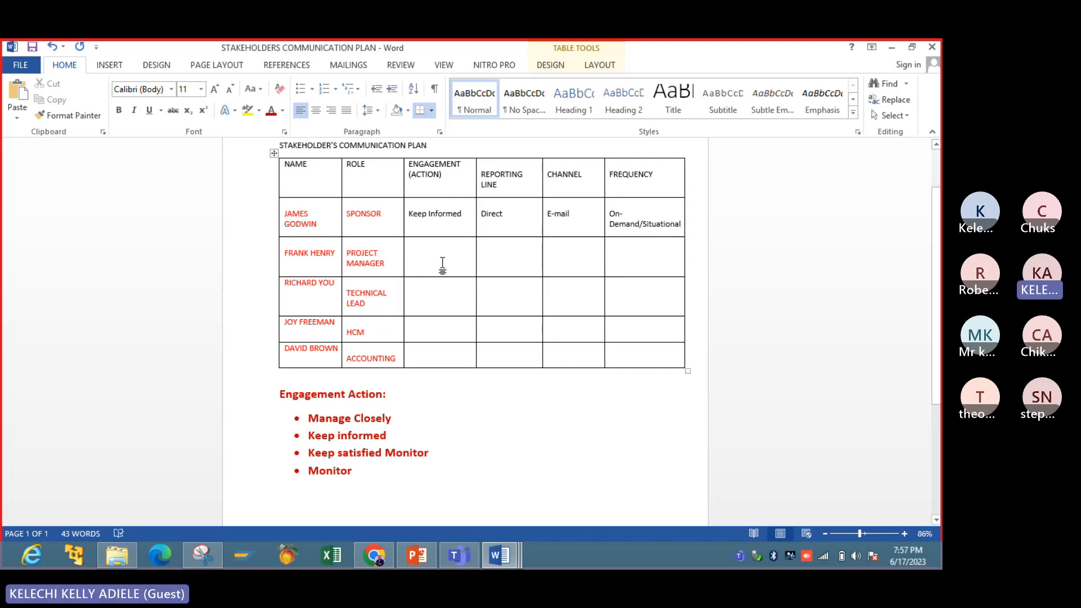
key(Return)
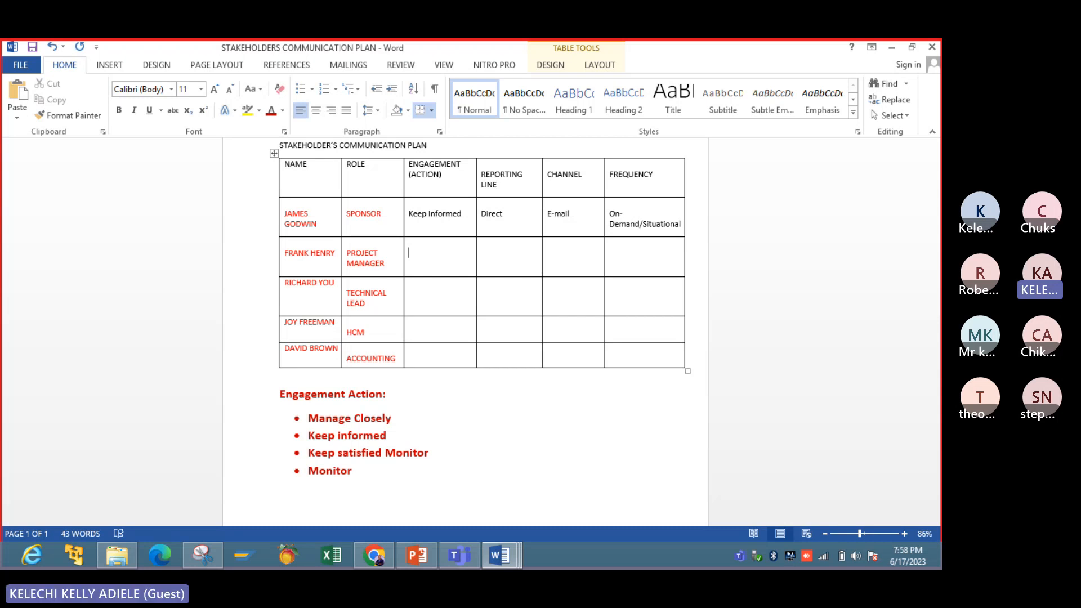
click(442, 458)
key(BackSpace)
key(BackSpace)
key(BackSpace)
key(BackSpace)
key(BackSpace)
key(BackSpace)
key(BackSpace)
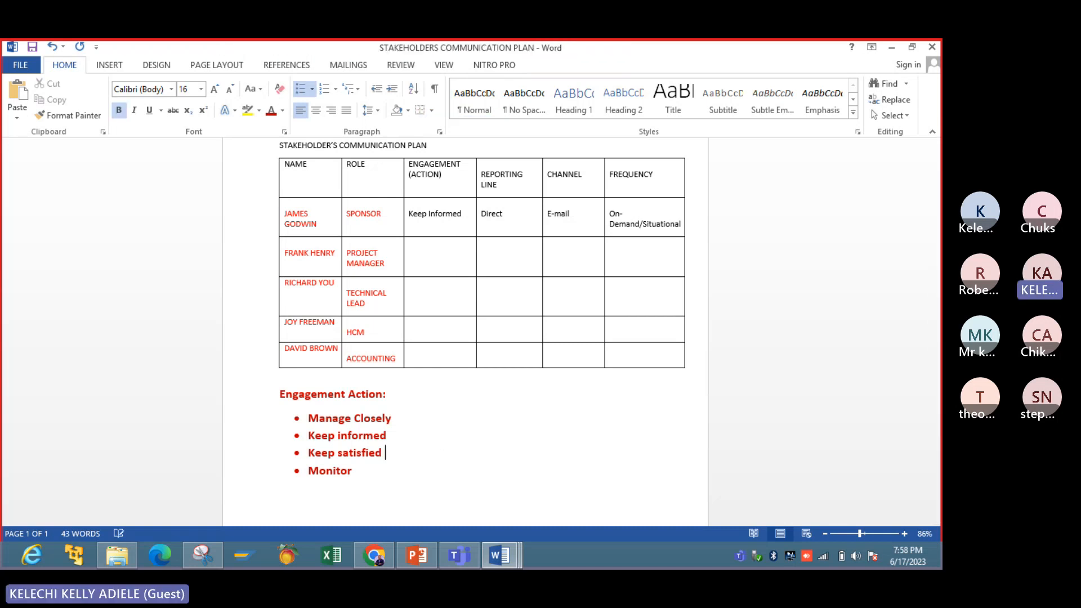
- Enter "Manage Closely" as the engagement action in the project manager's row
click(450, 250)
key(Return)
key(Return)
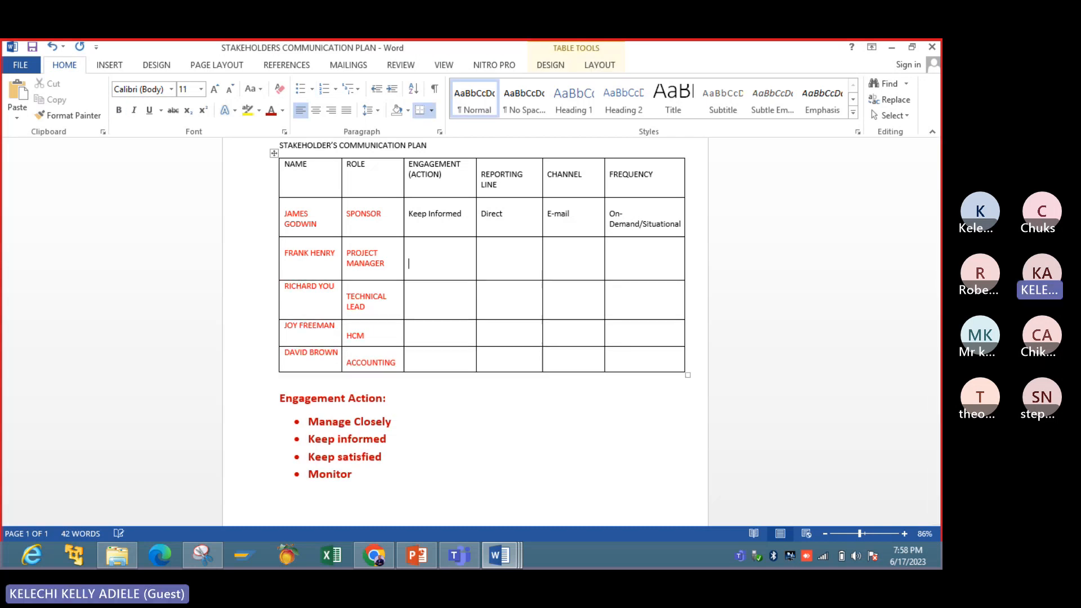
key(BackSpace)
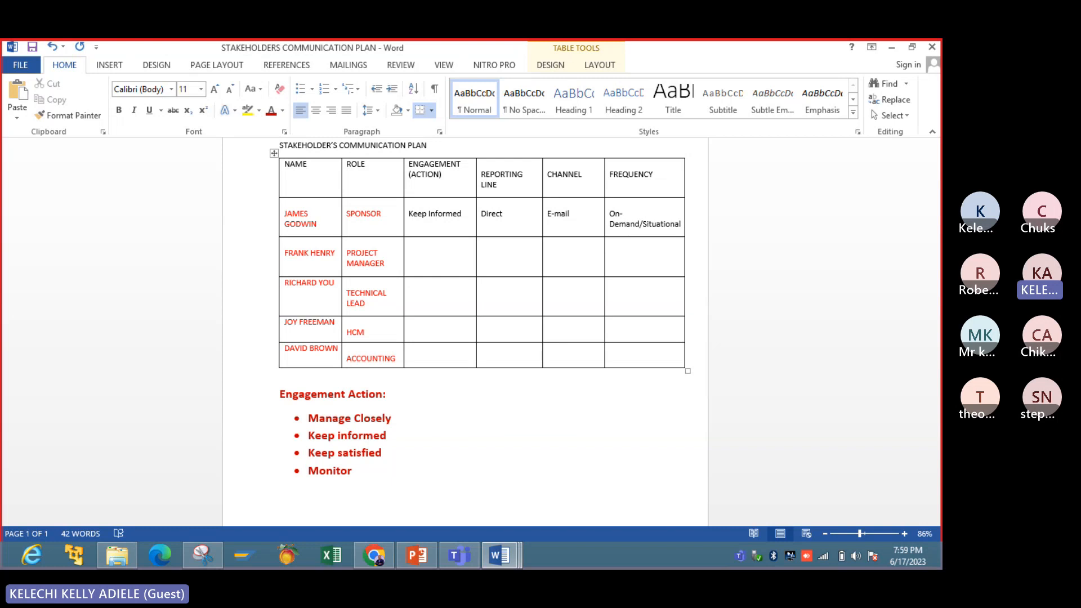
text(Manage Closely)
- Enter "Direct" as the reporting line in the project manager's row
click(497, 263)
key(Return)
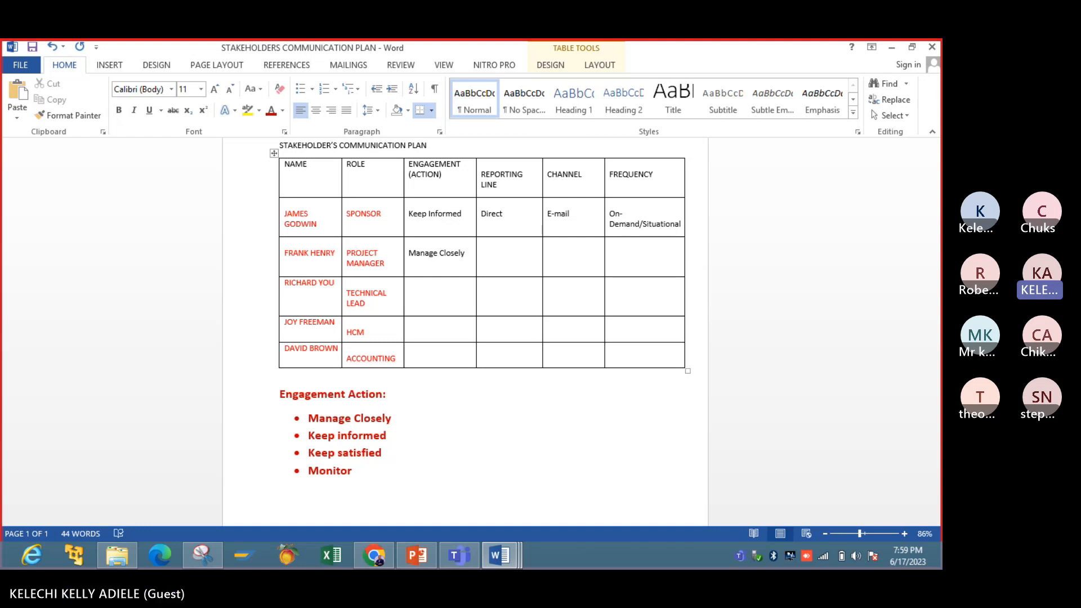
text(Direct)
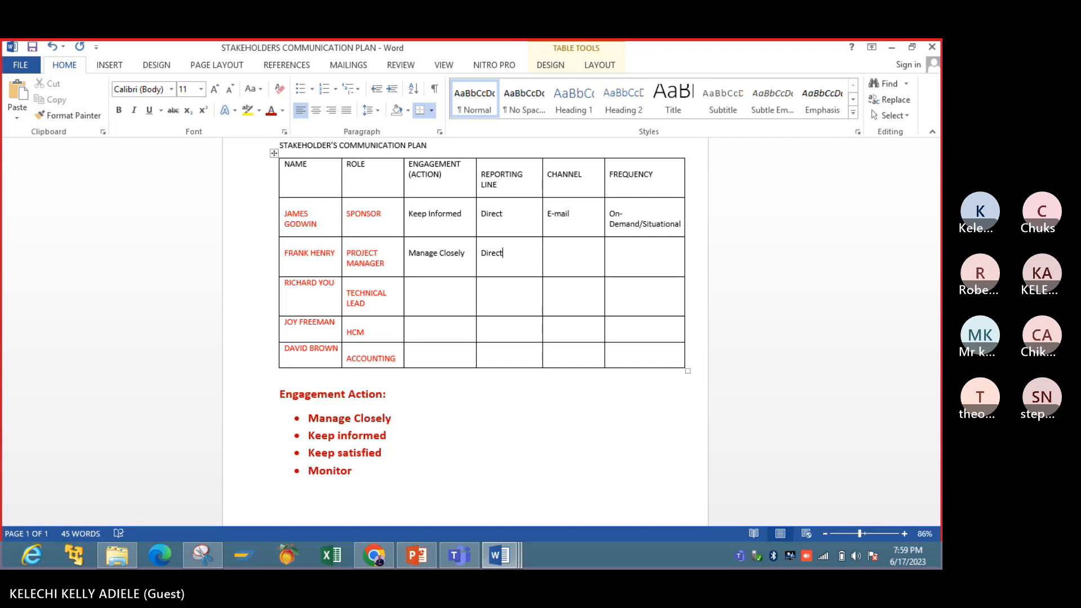
- Enter "E-mail, Phone call," as the communication channels in the project manager's row
click(579, 255)
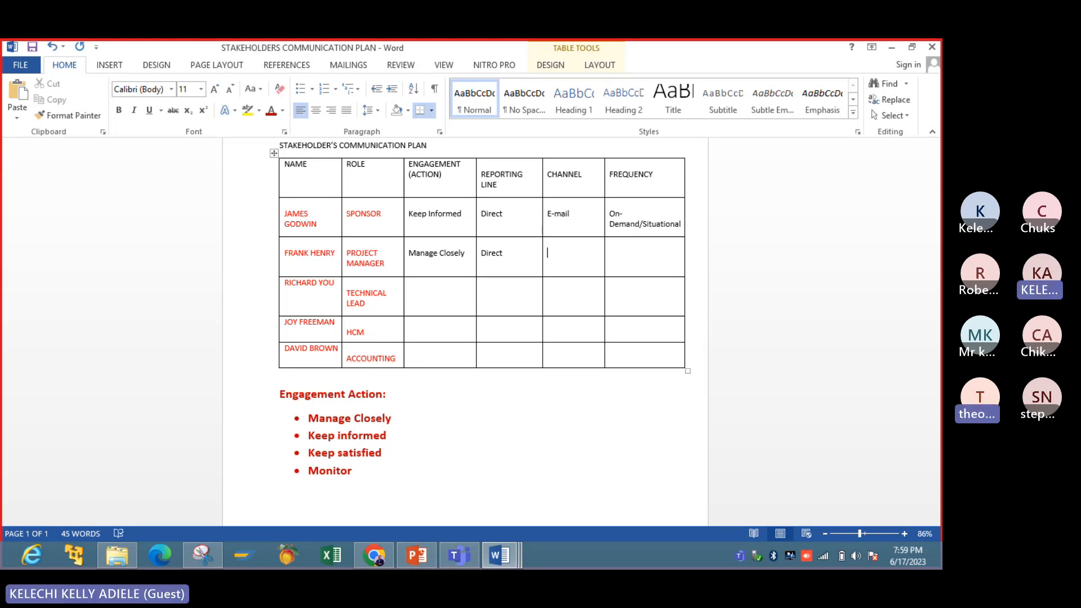
text(E)
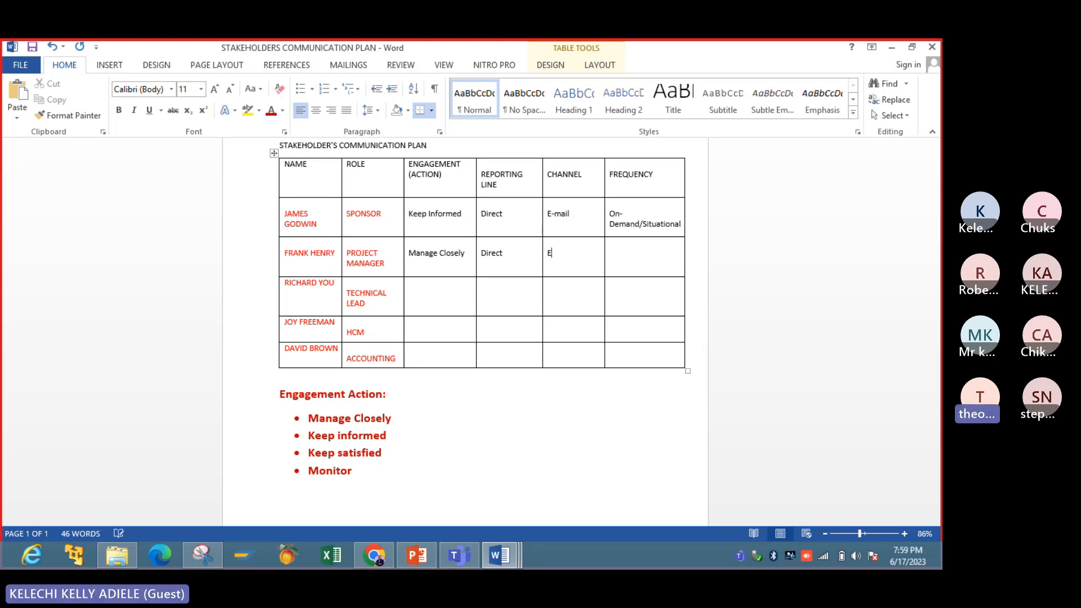
text(-)
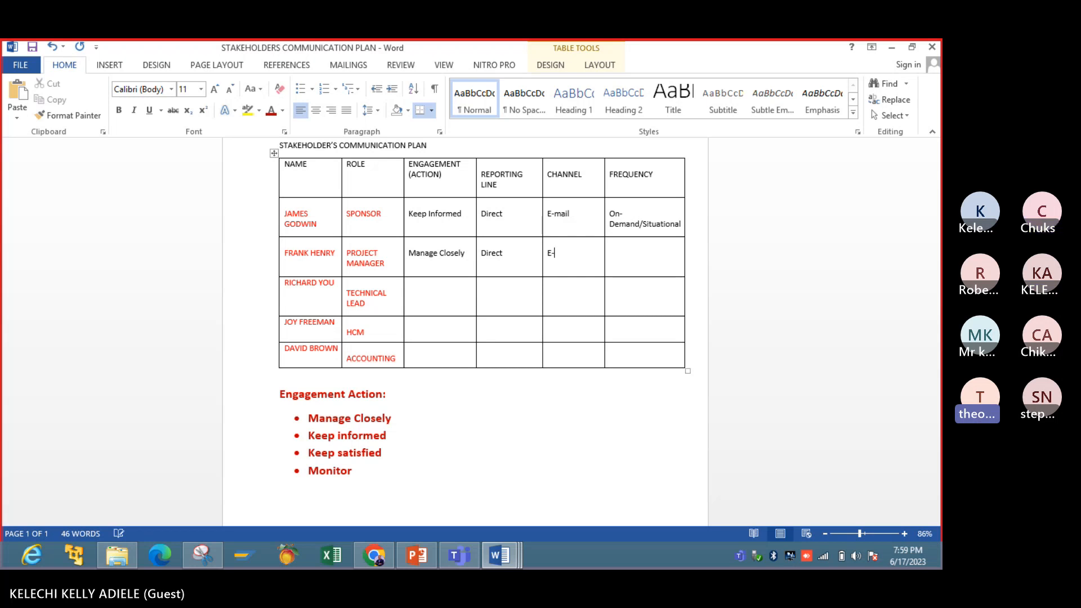
text(mail, Pho)
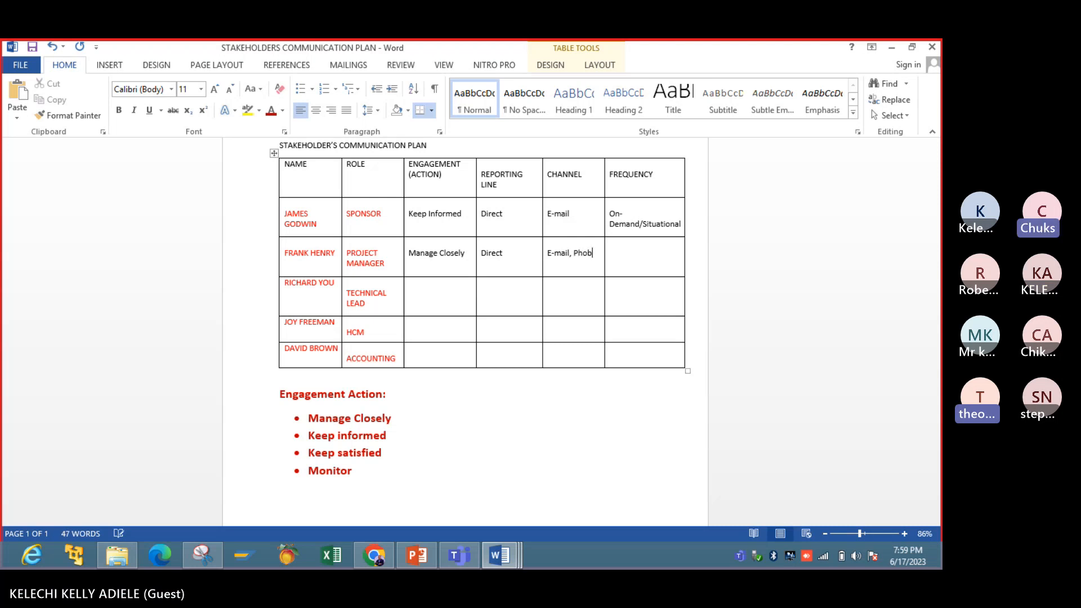
text(ne ca;)
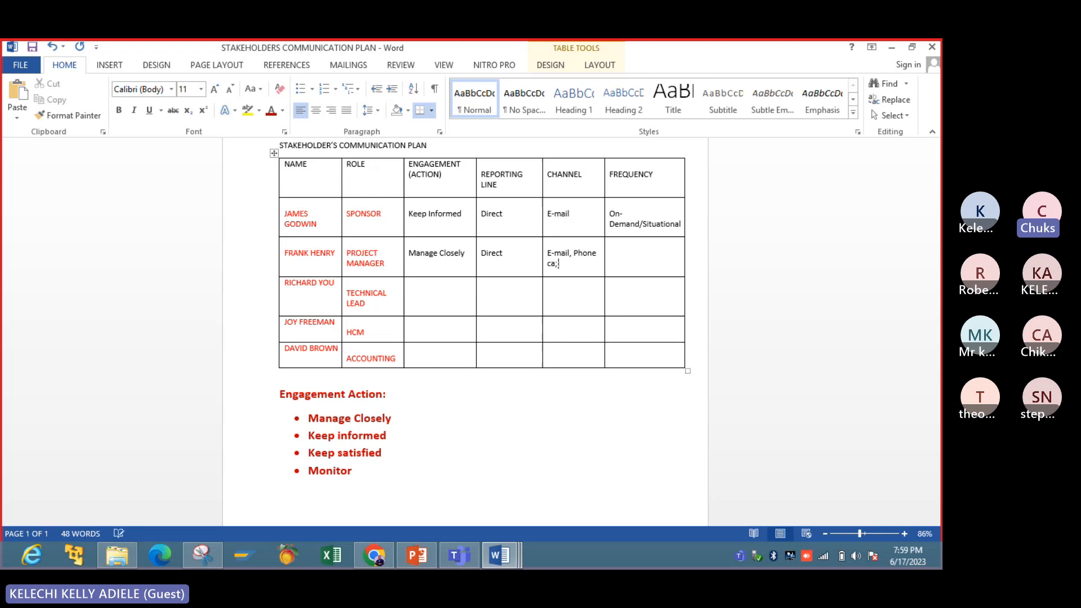
key(BackSpace)
text(ll,)
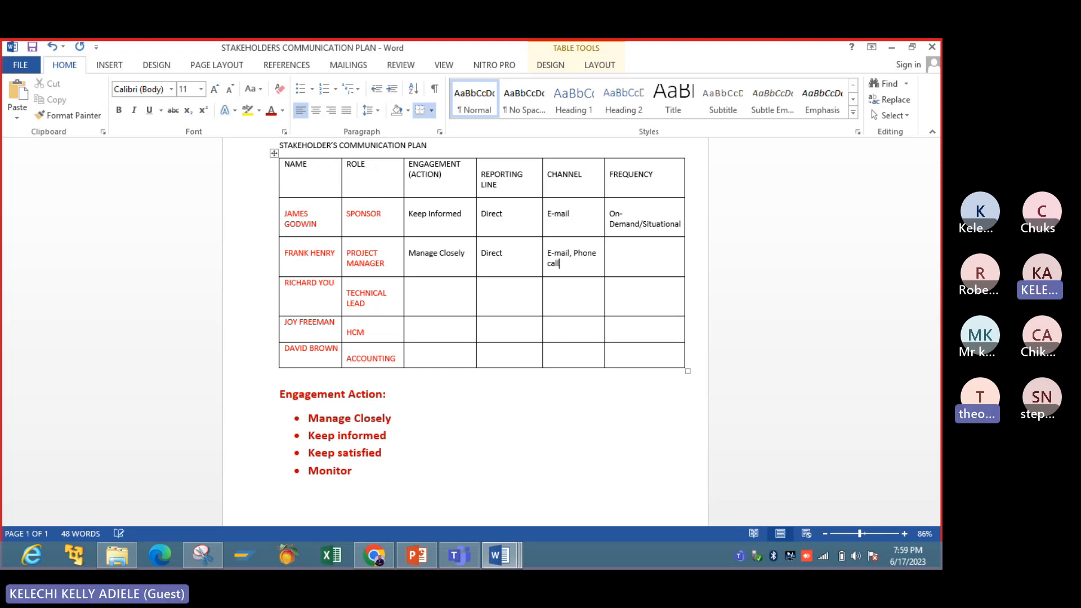
text( direct)
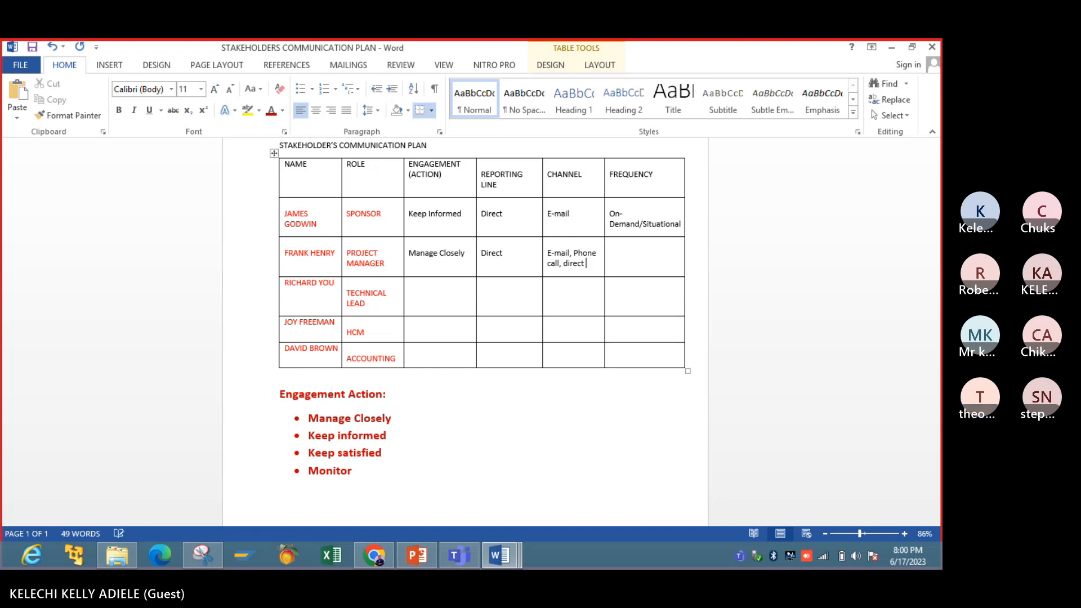
text( (physcial)
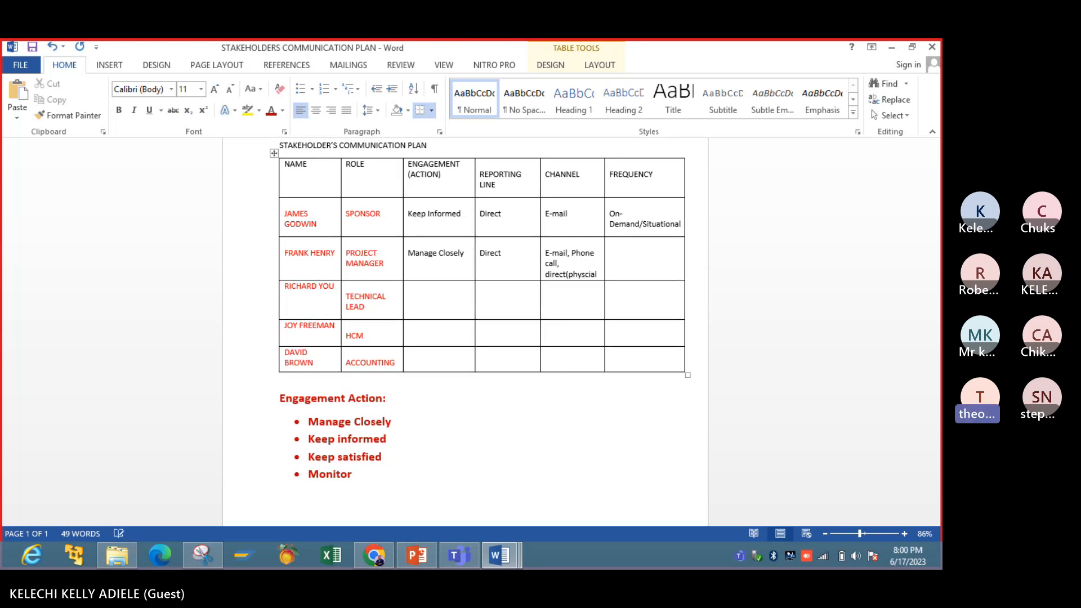
key(BackSpace)
key(BackSpace)
key(BackSpace)
key(BackSpace)
text(ical),)
- Add "direct(physical)," to the project manager's channels and start a new line in the cell
key(Return)
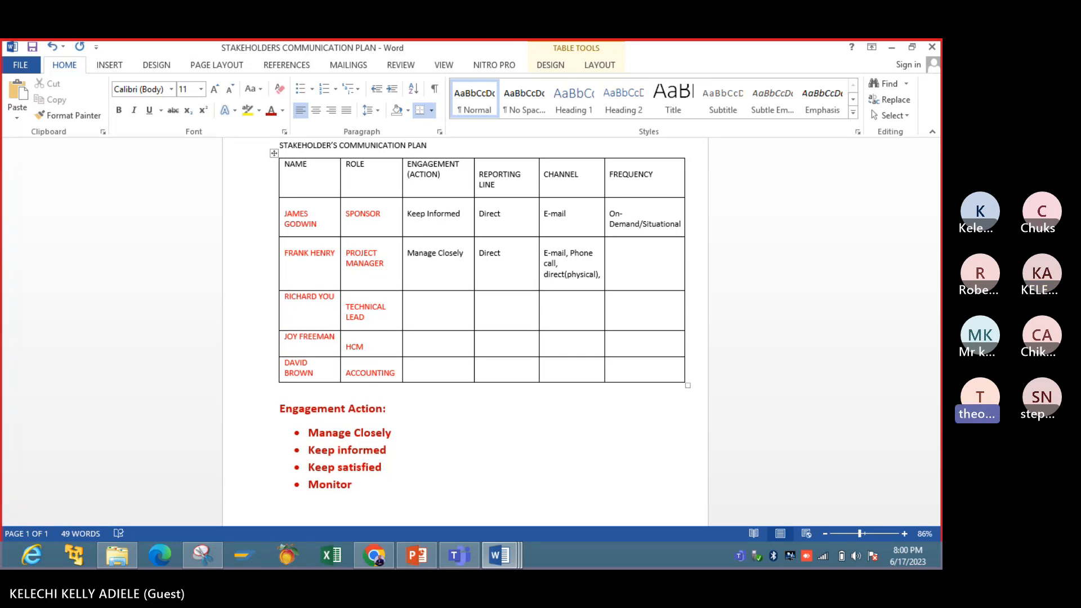
- Add "whatsApp" as the last channel in the project manager's row
text(whats)
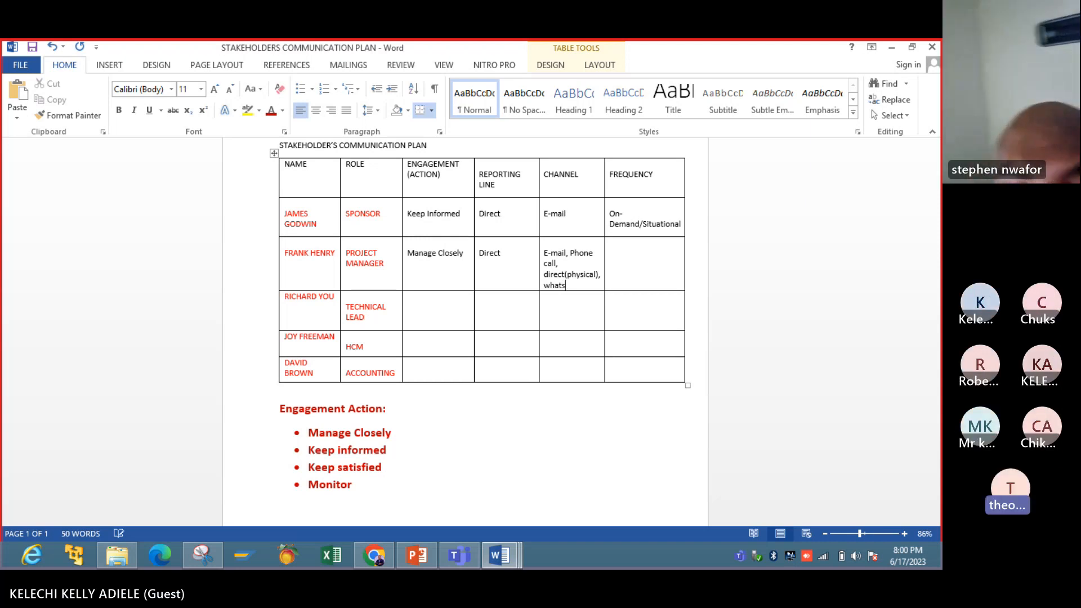
key(BackSpace)
text(Sapp)
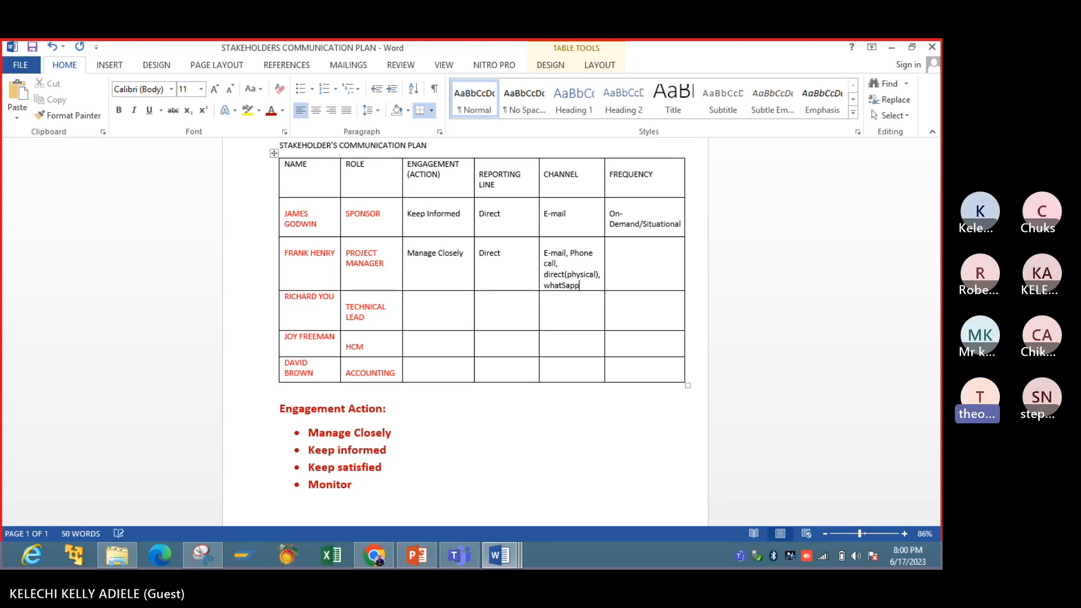
key(BackSpace)
key(BackSpace)
key(BackSpace)
key(BackSpace)
text(s)
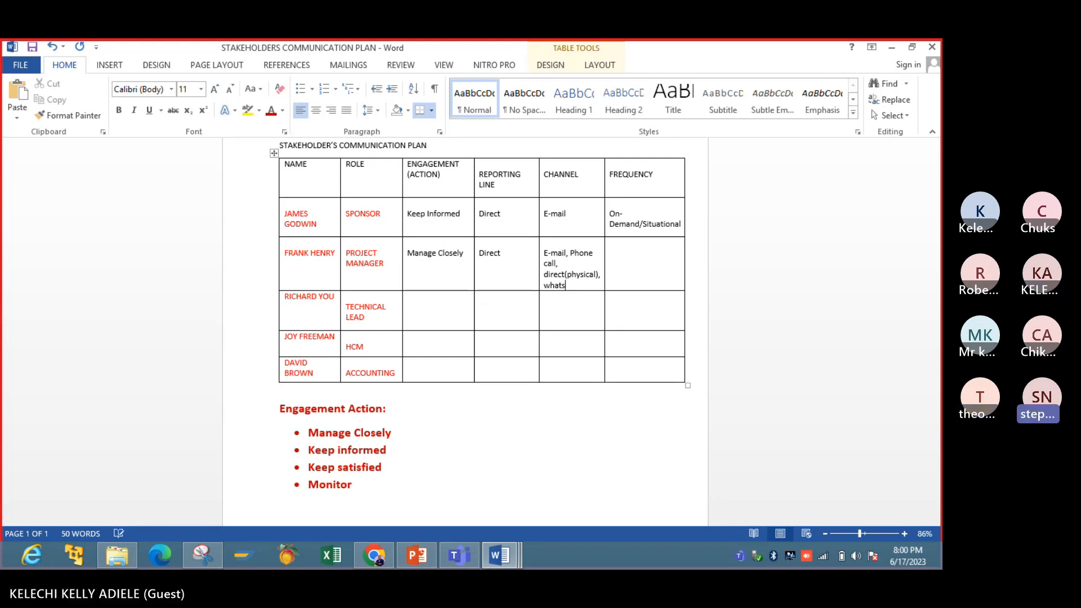
text(App)
- Insert a space between "direct" and "(physical)" in the project manager's channels and check the spelling suggestion for "whatsApp"
right_click(635, 269)
click(613, 263)
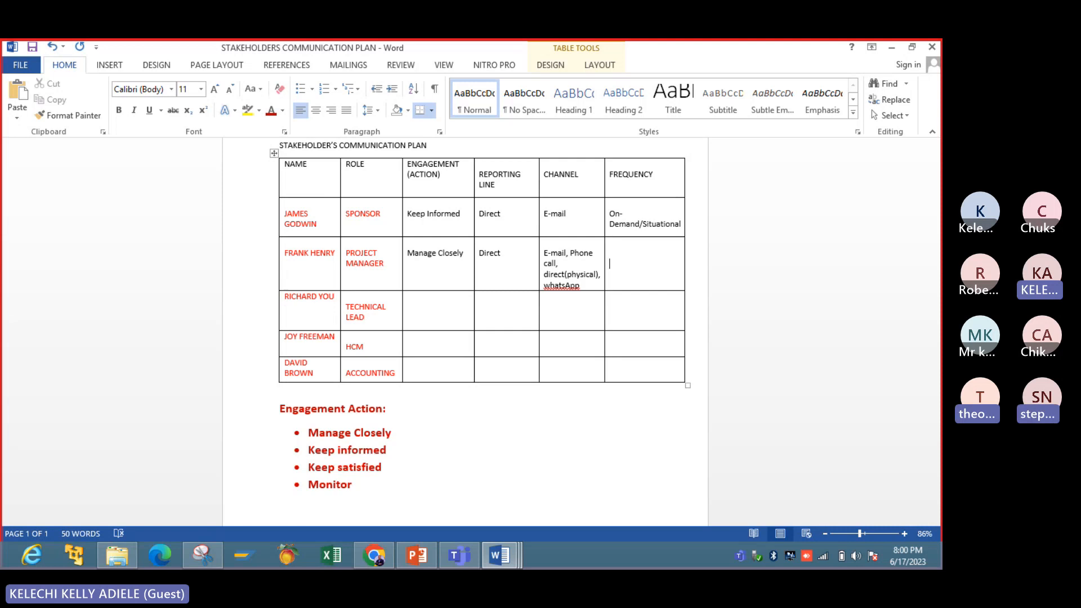
click(565, 274)
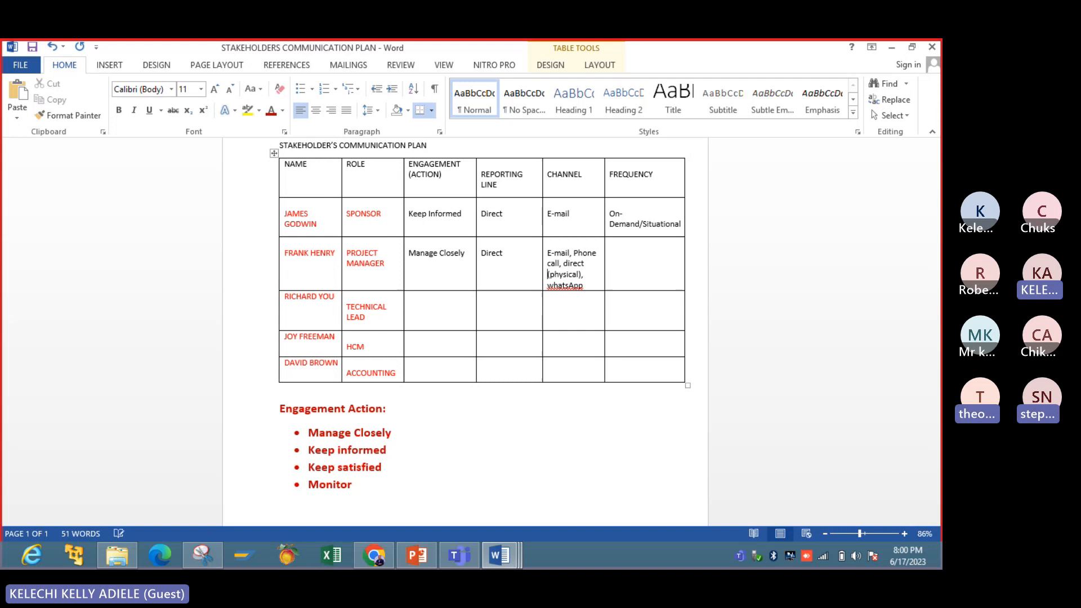
right_click(568, 286)
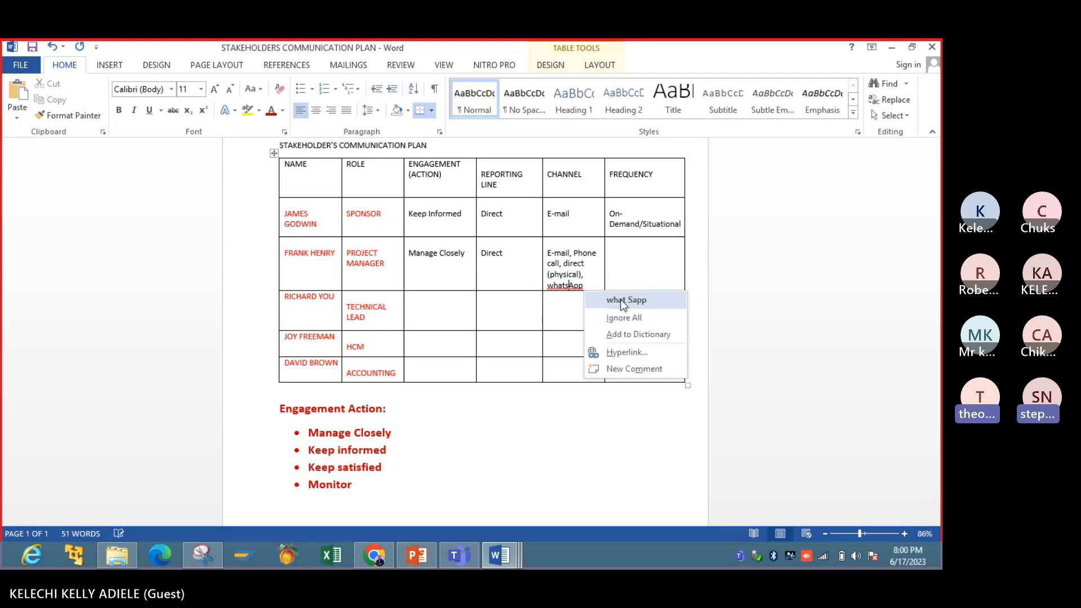
key(Escape)
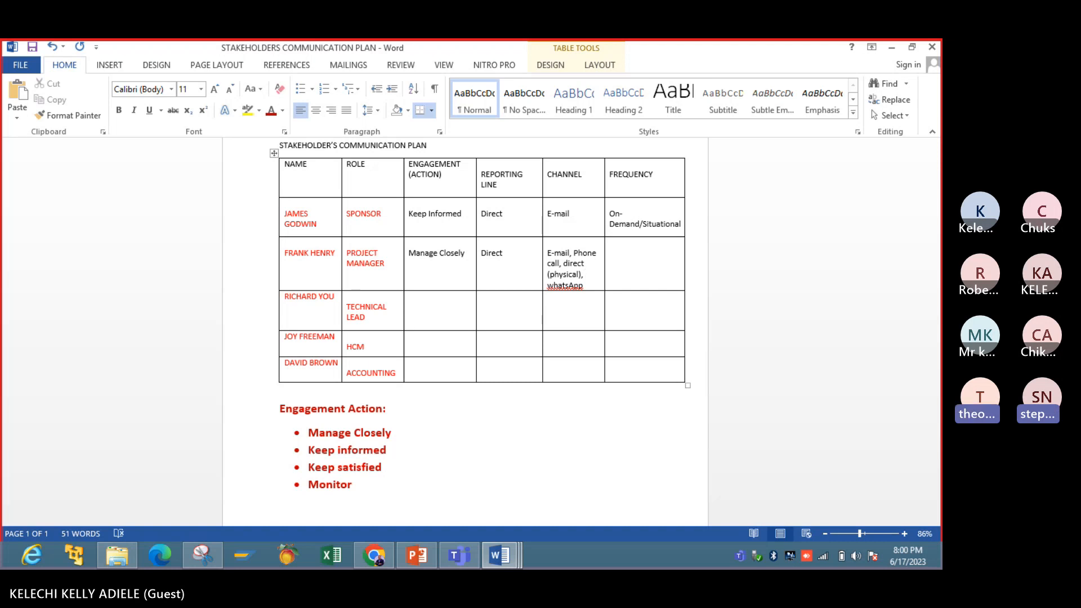
text(zoom)
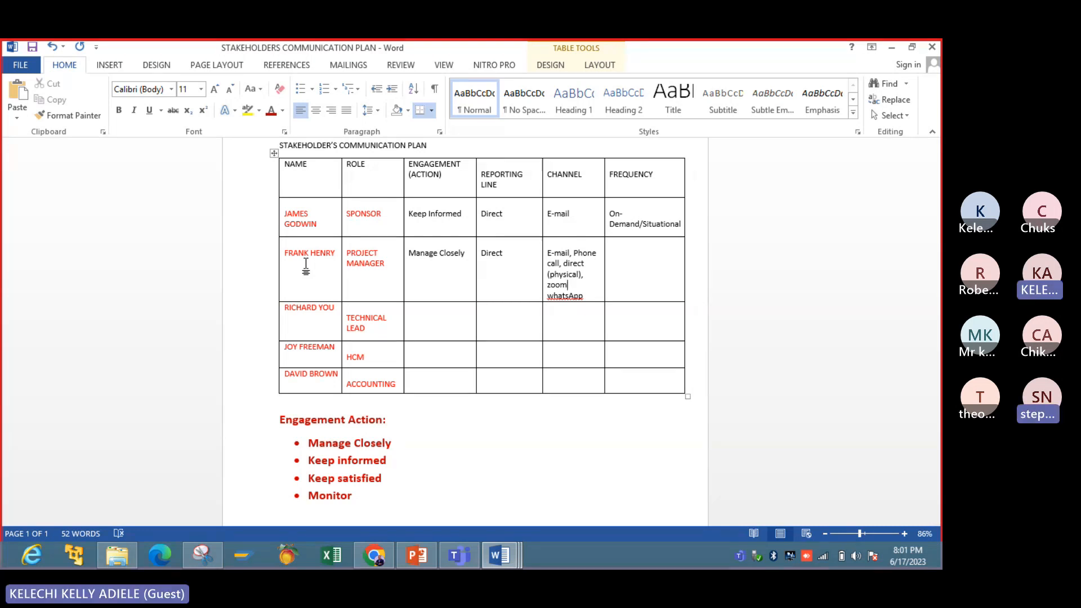
key(BackSpace)
key(BackSpace)
key(BackSpace)
key(BackSpace)
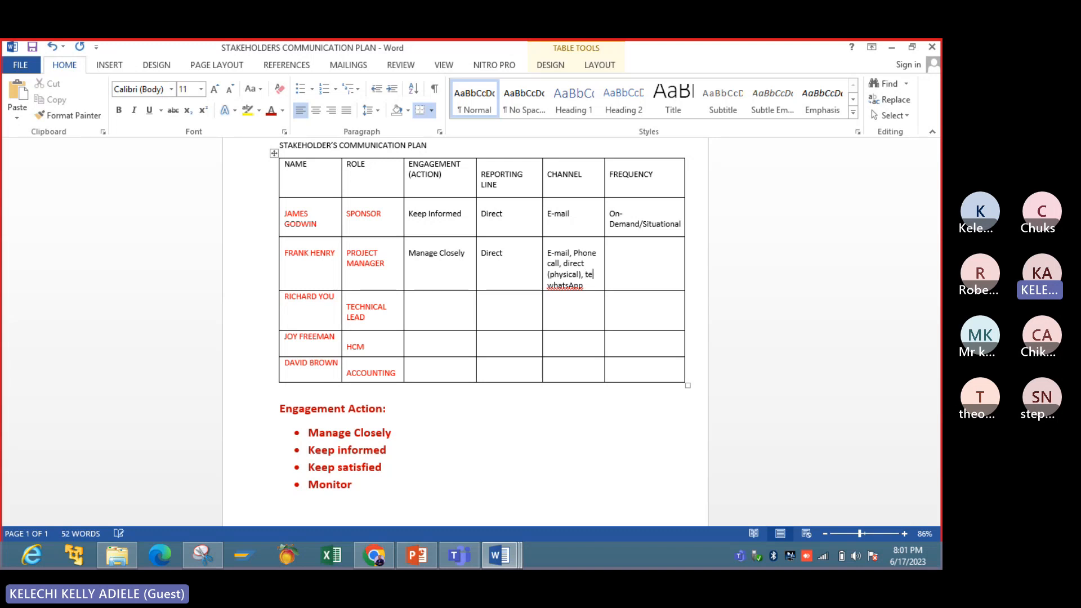
key(BackSpace)
key(BackSpace)
- Add "Teams Call," before "whatsApp" in the project manager's channels and enter "Daily" as the frequency in that row
text(Teams C)
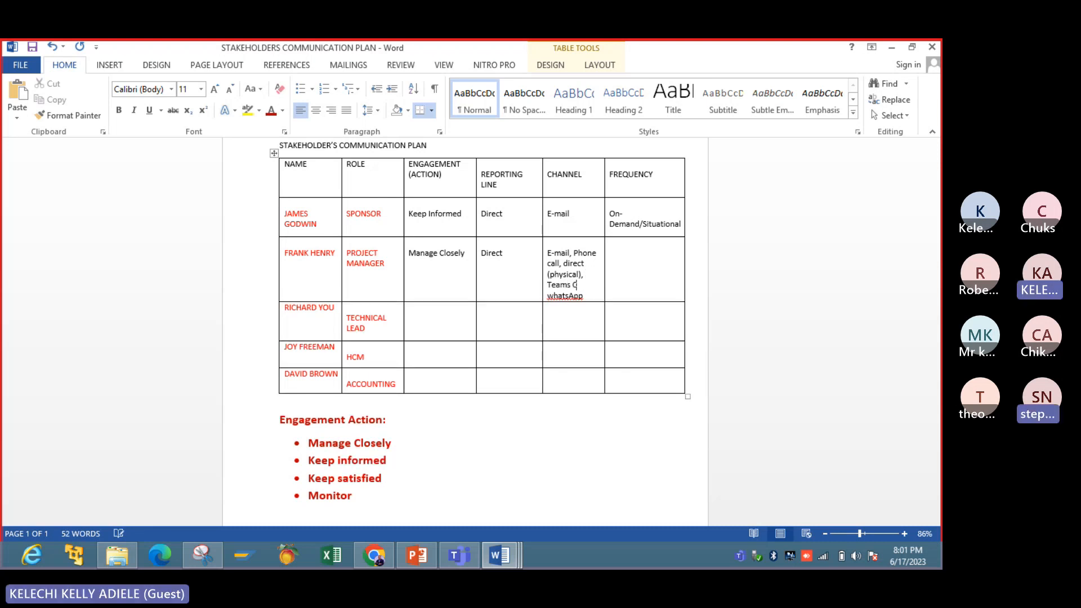
text(all,)
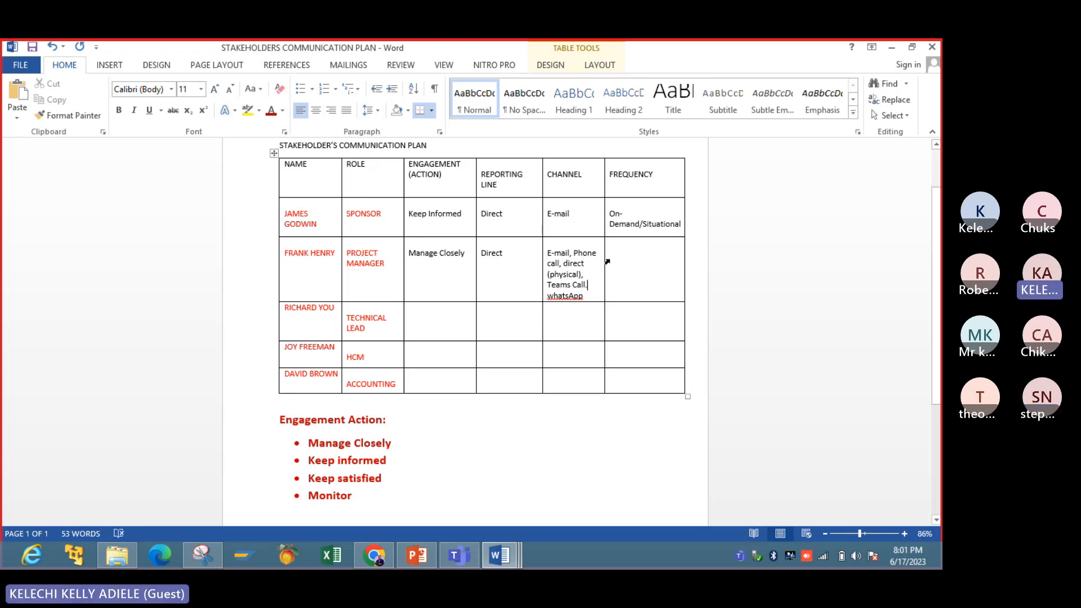
key(BackSpace)
text(,)
click(643, 267)
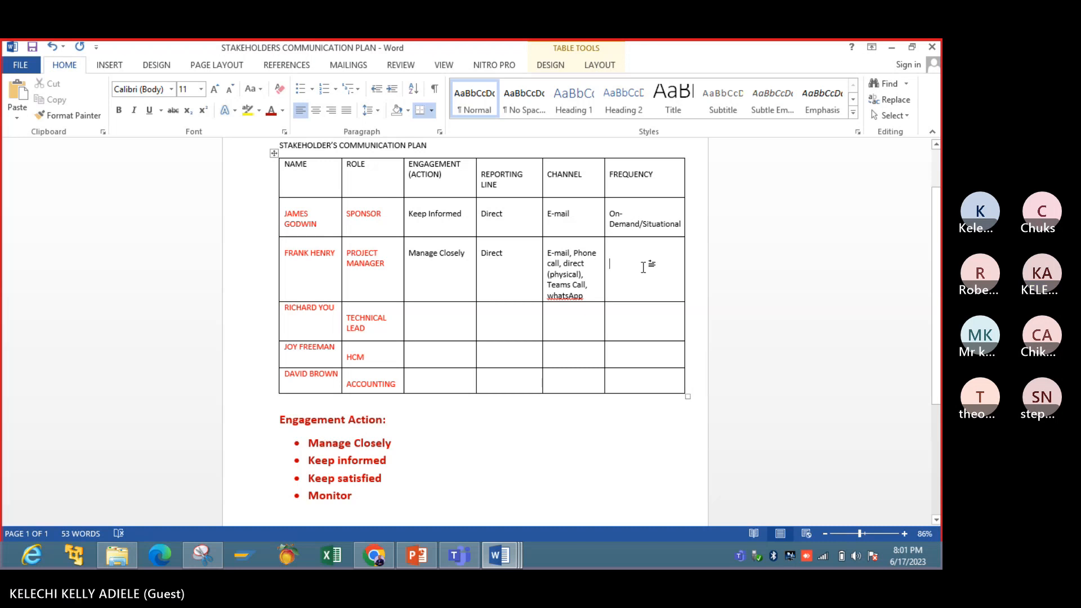
text(Daily)
- Enter "Keep Informed" as the engagement action in the technical lead's row, one line down in the cell
click(445, 338)
key(Return)
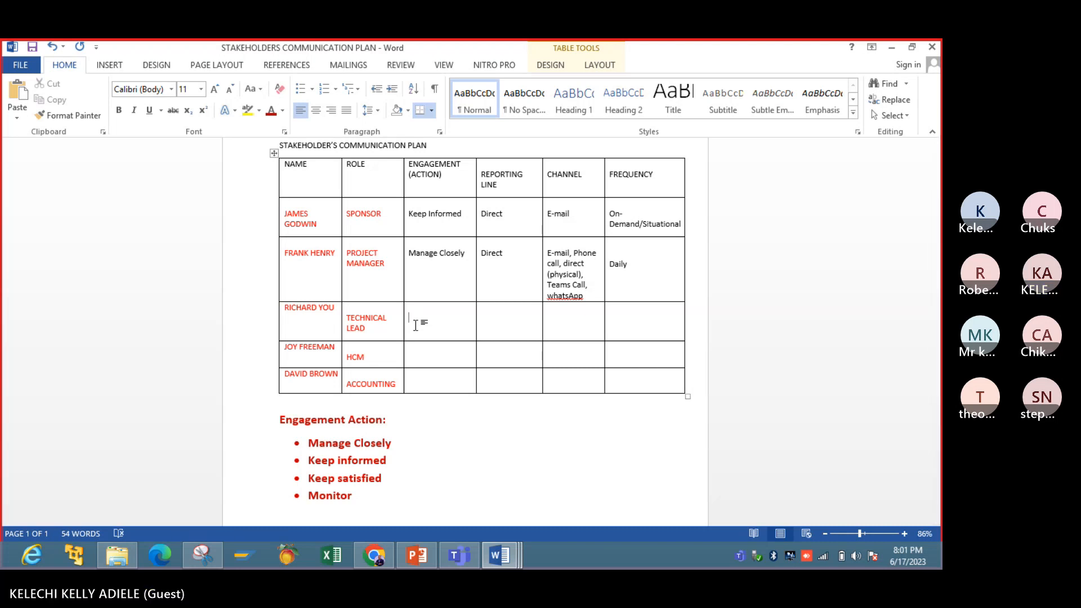
text(Ke)
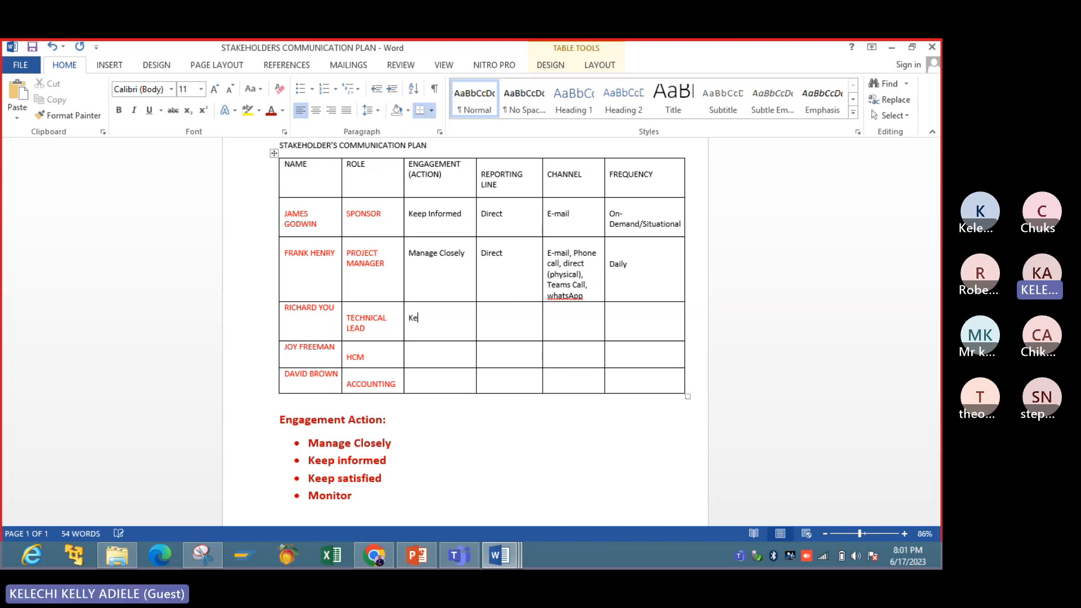
text(ep Informed)
- Enter "Project Manager" as the reporting line and "Emails, calls" as the channel in the technical lead's row
click(517, 317)
text(Project)
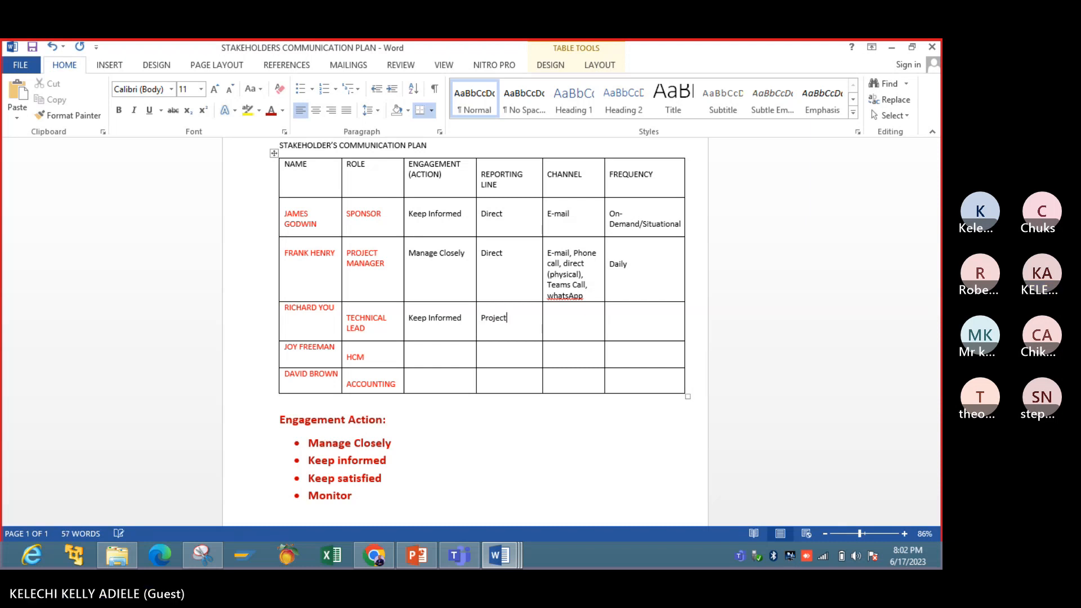
text( Manager)
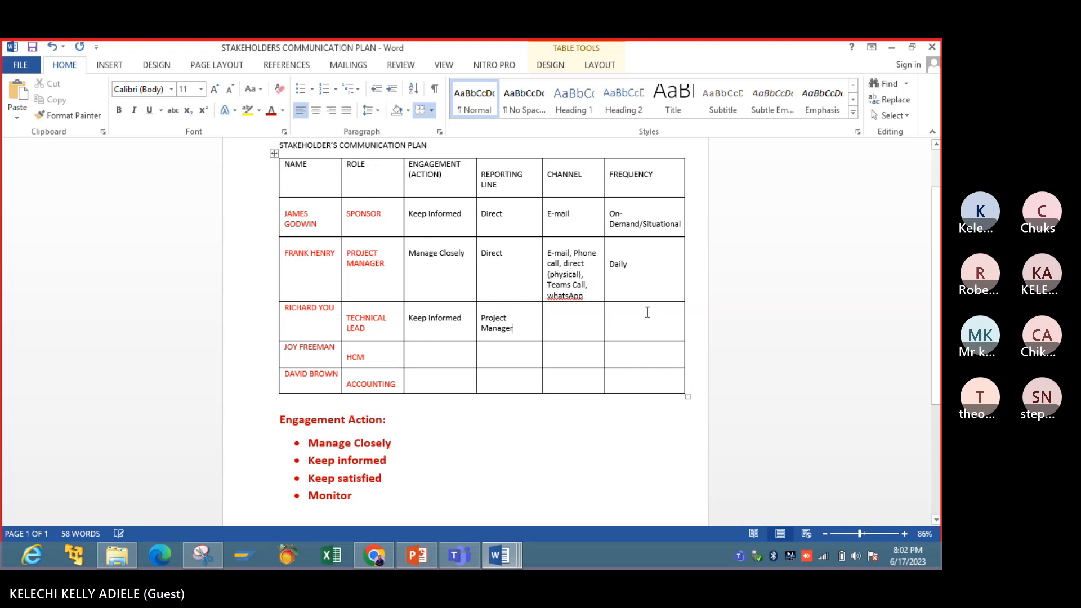
click(583, 323)
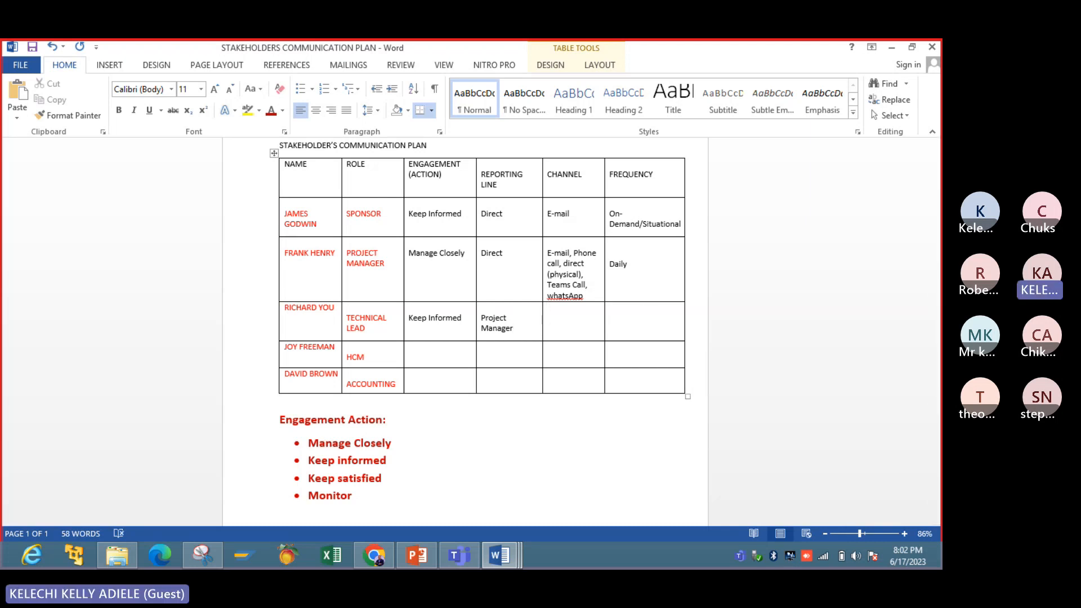
text(Emails,)
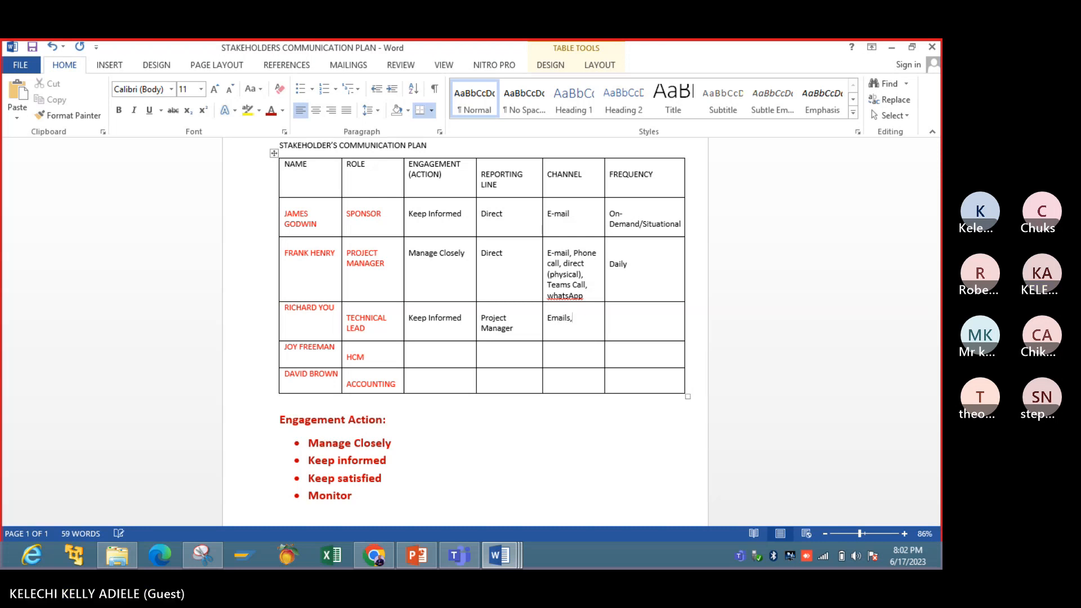
text( calls)
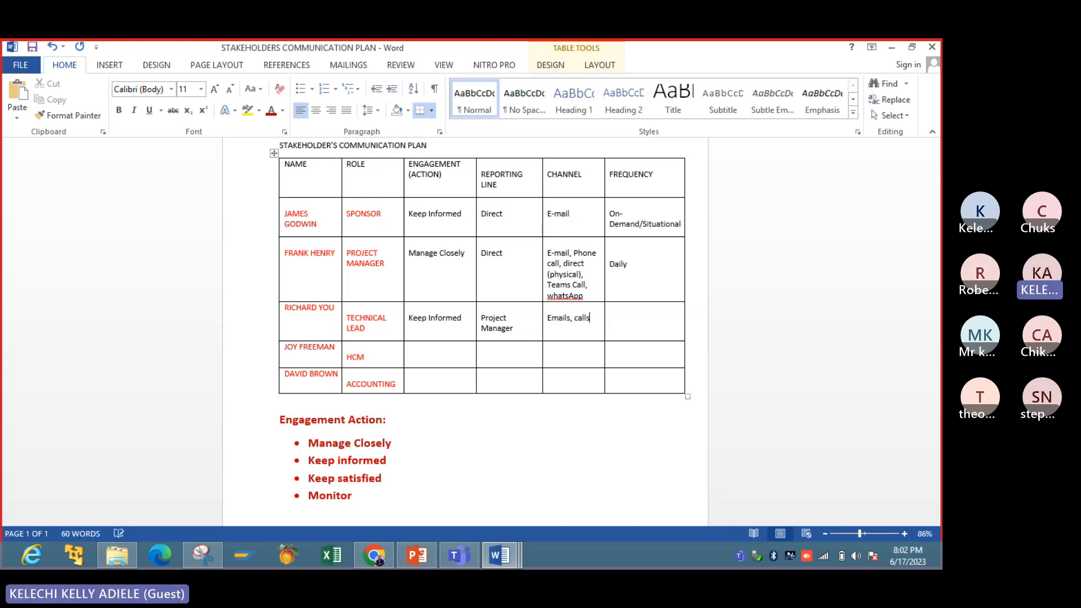
- Enter "Monthly & weekly as project progresses." as the communication frequency in the technical lead's row
key(Tab)
text(Monthl)
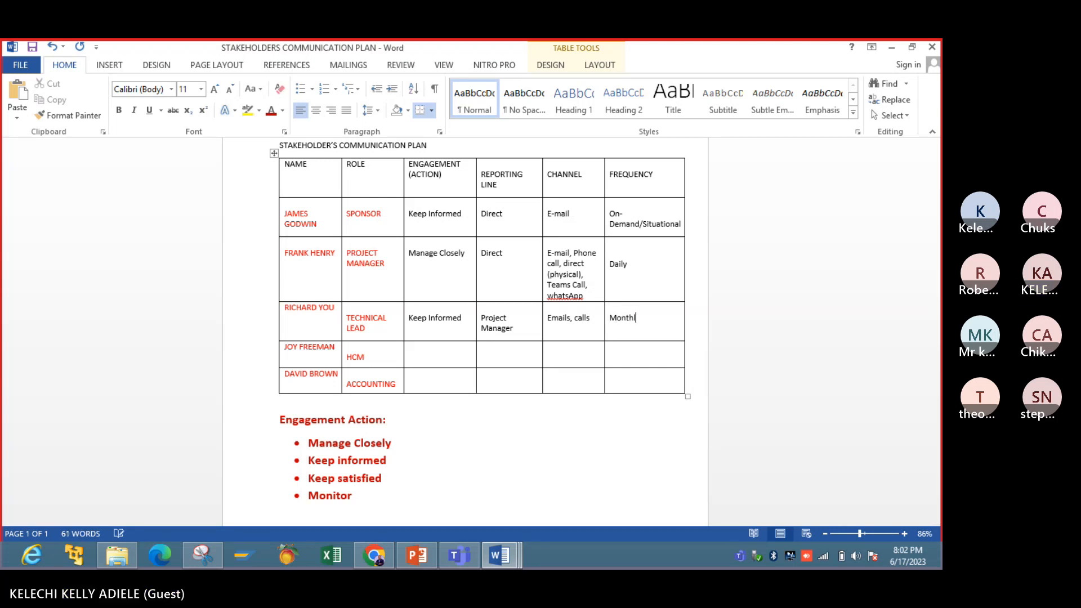
text(y)
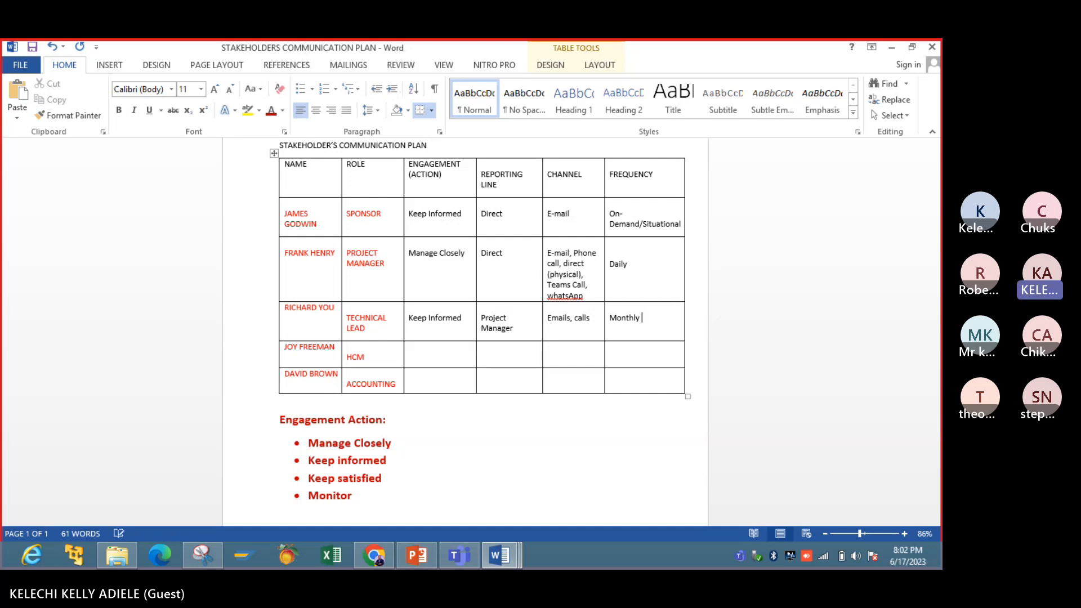
text( & week)
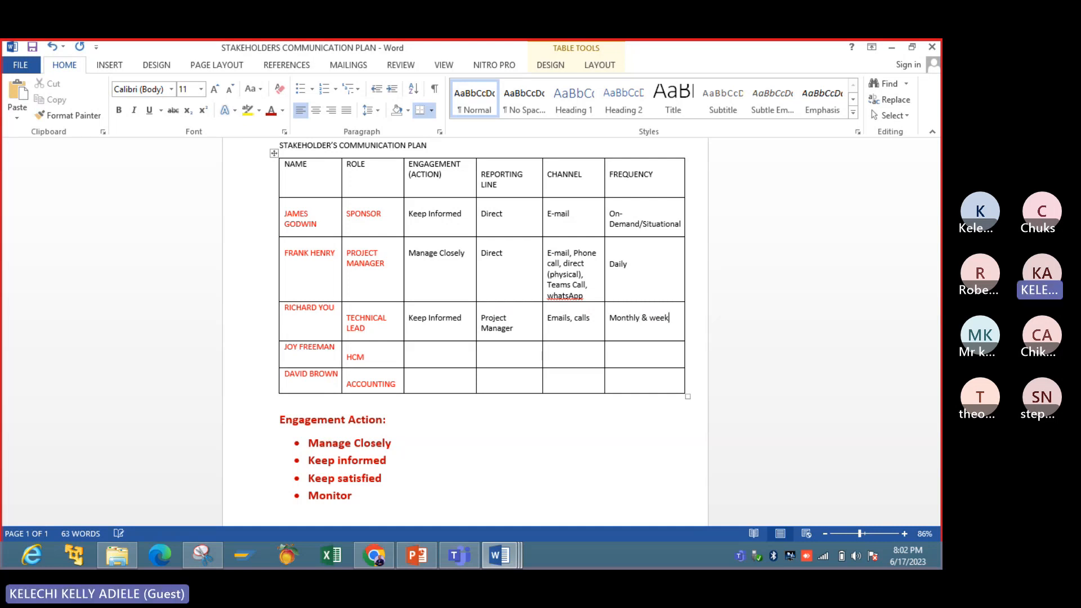
text(ly as project progresses.)
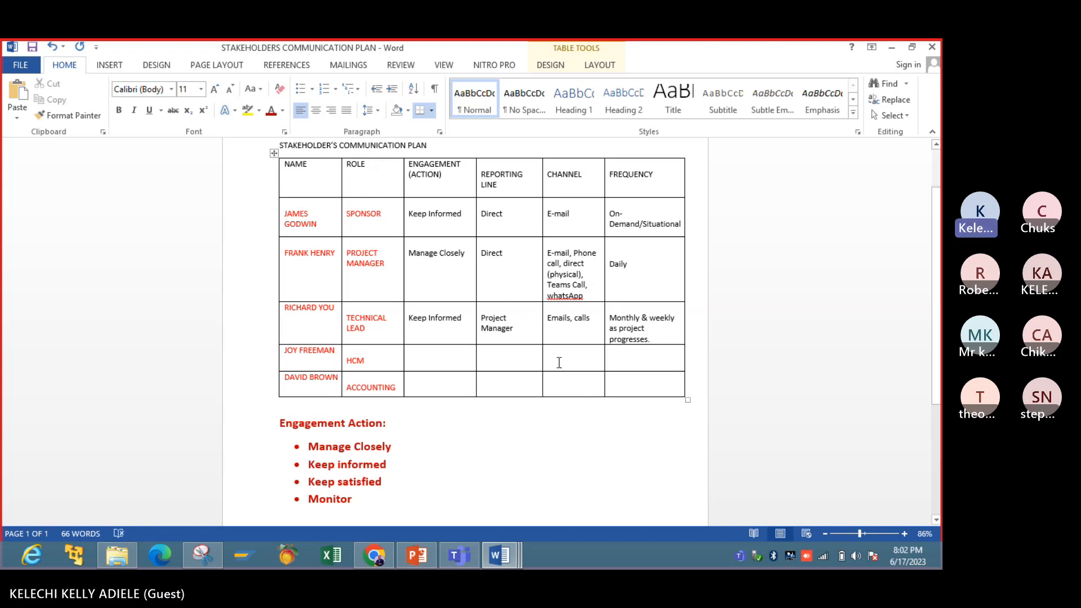
- Capitalize the first letter of "WhatsApp" in the project manager's channels
click(552, 296)
key(BackSpace)
text(W)
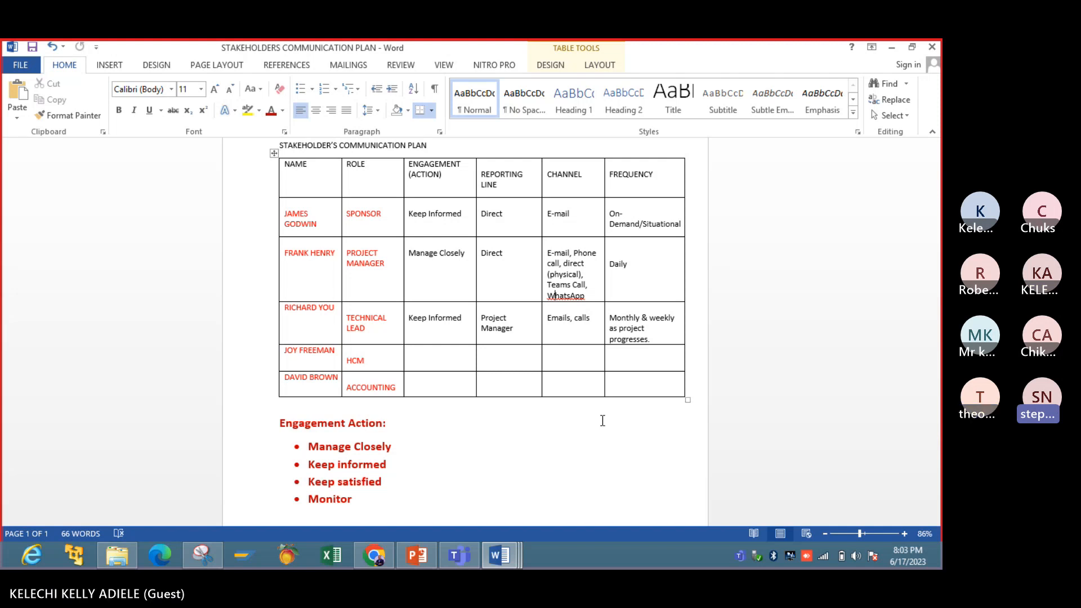
- Move the names in the last three rows and the accounting role down one line within their table cells
click(287, 308)
key(Return)
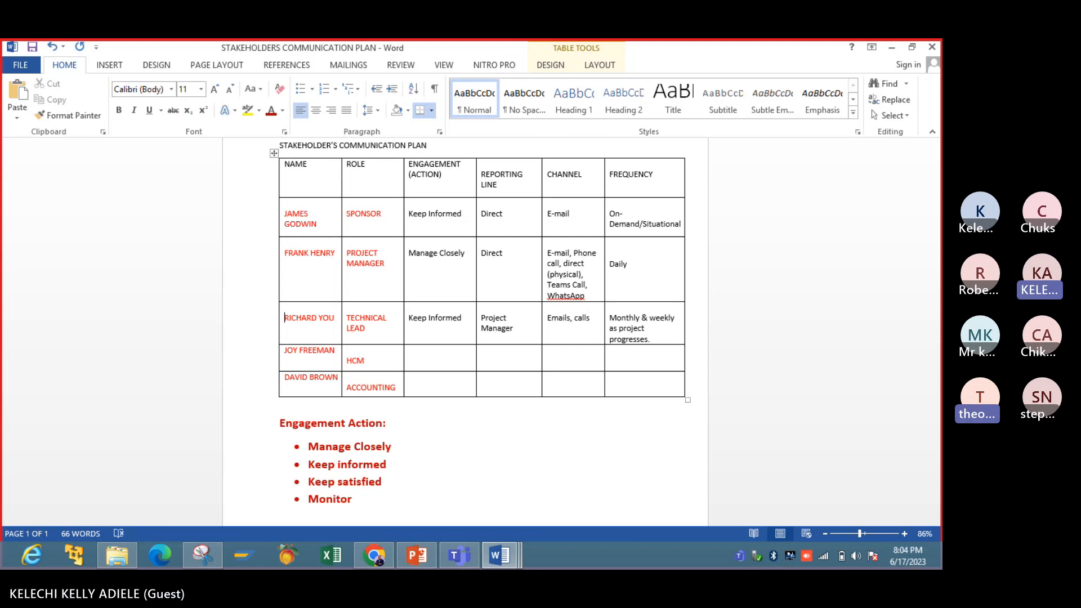
click(286, 350)
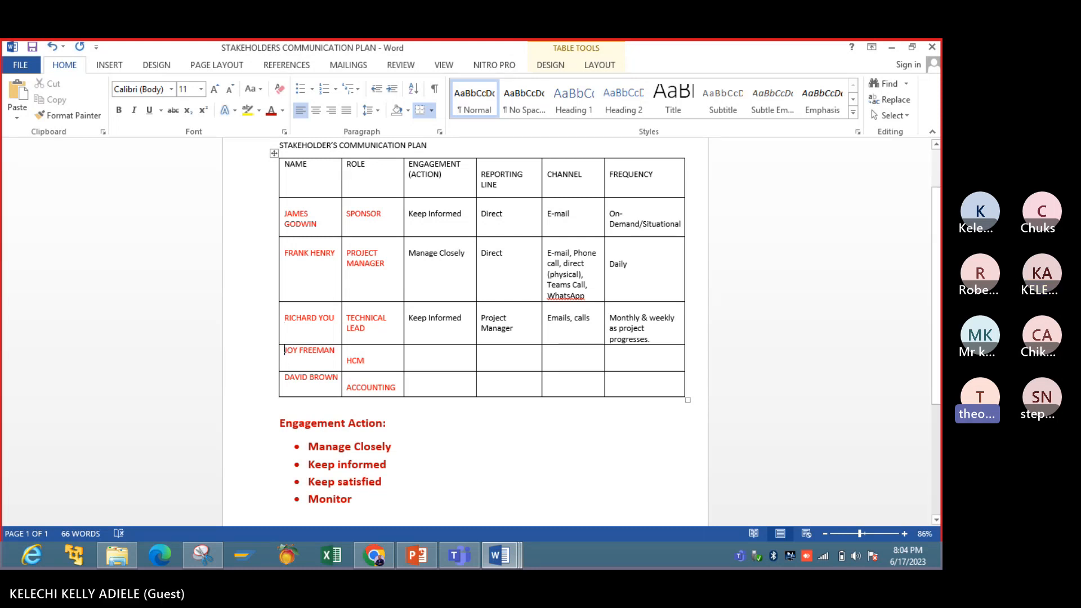
key(Return)
click(285, 377)
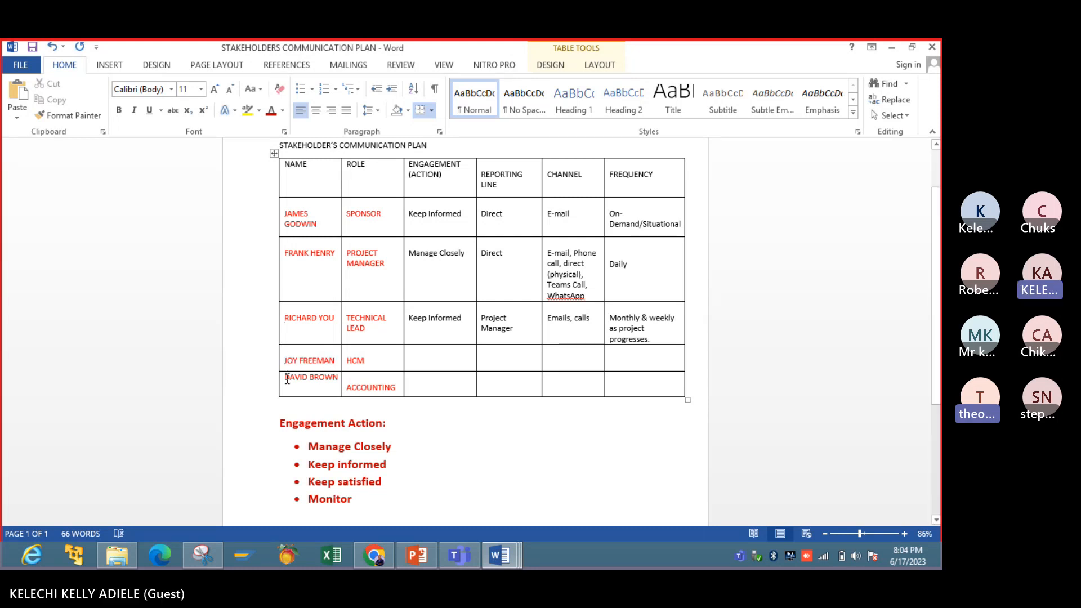
key(Return)
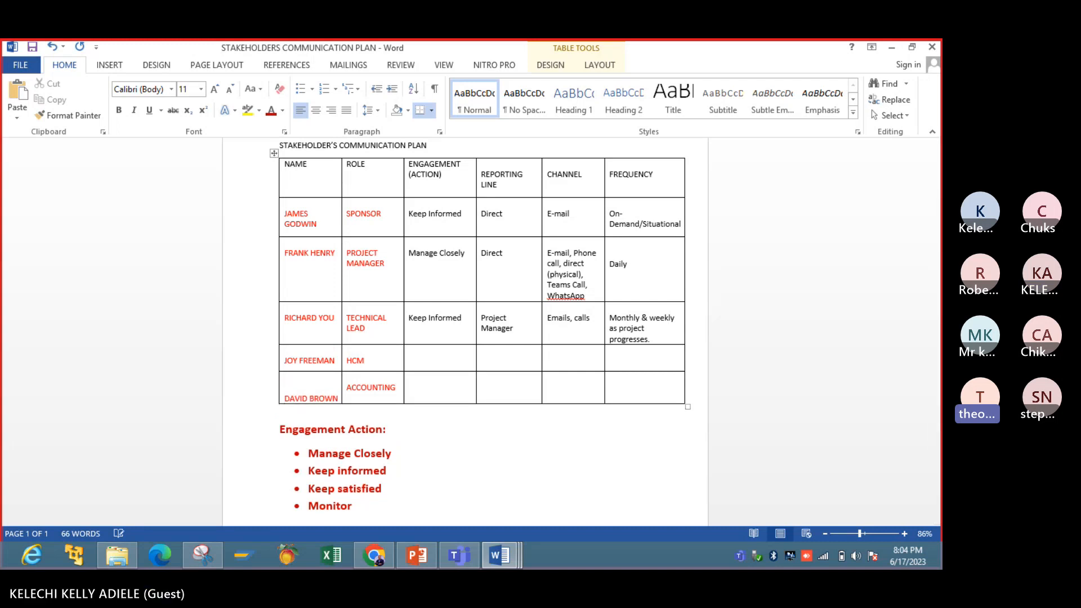
click(347, 388)
key(Return)
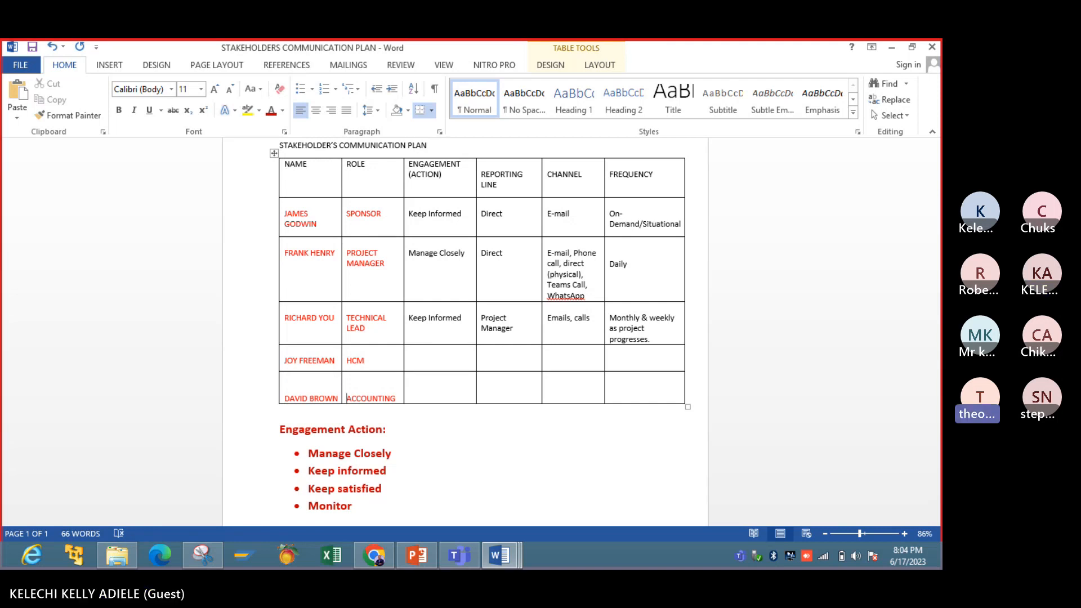
- Make the "STAKEHOLDER'S COMMUNICATION PLAN" title bold, center it and enlarge it to 18 pt
scroll(264, 210, up, 2)
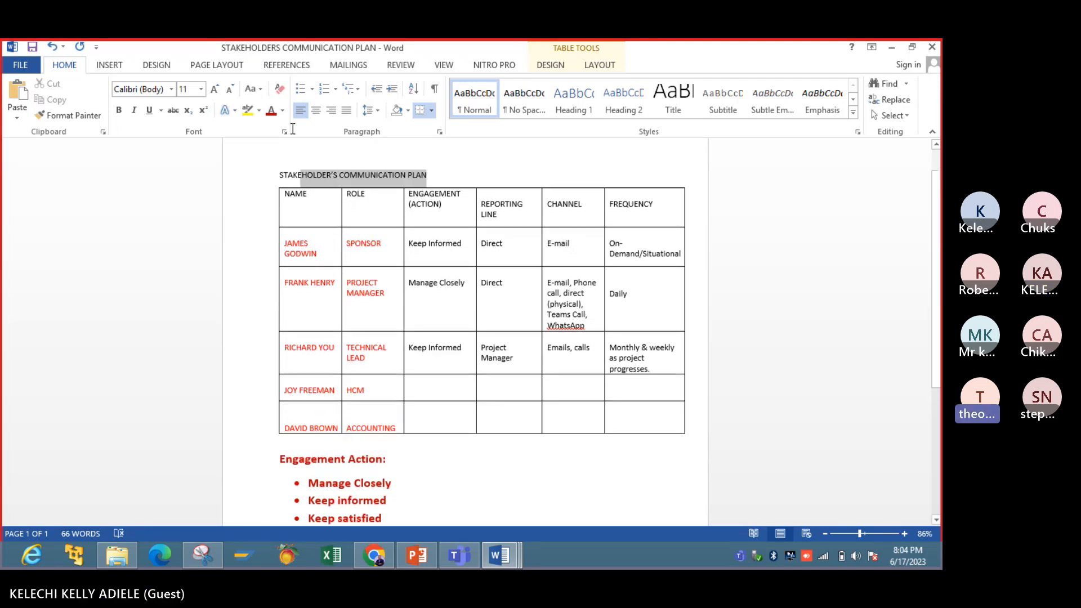
click(264, 210)
click(118, 110)
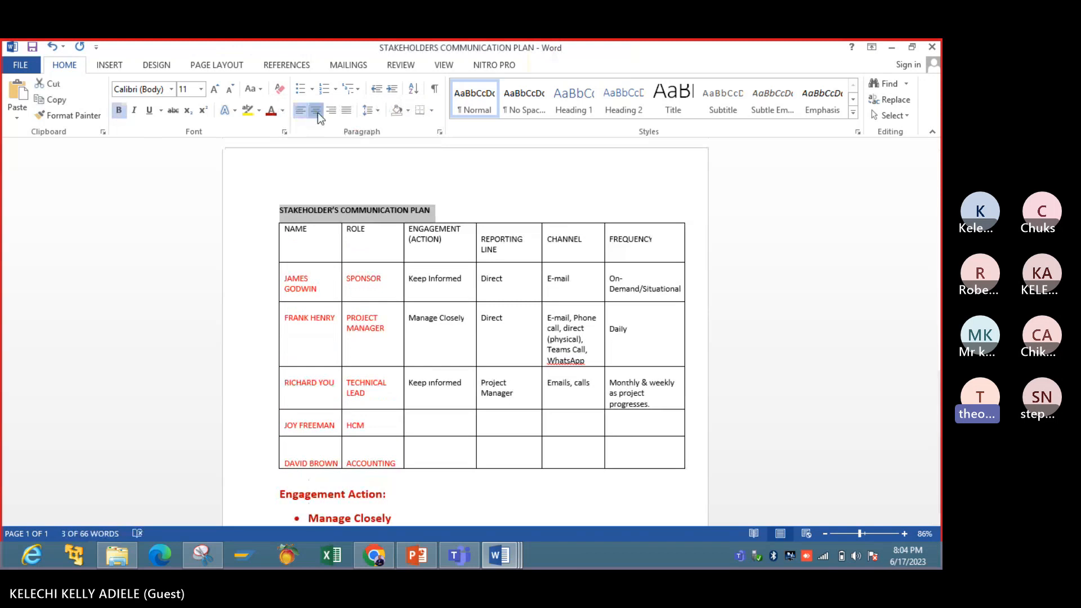
click(318, 112)
click(216, 90)
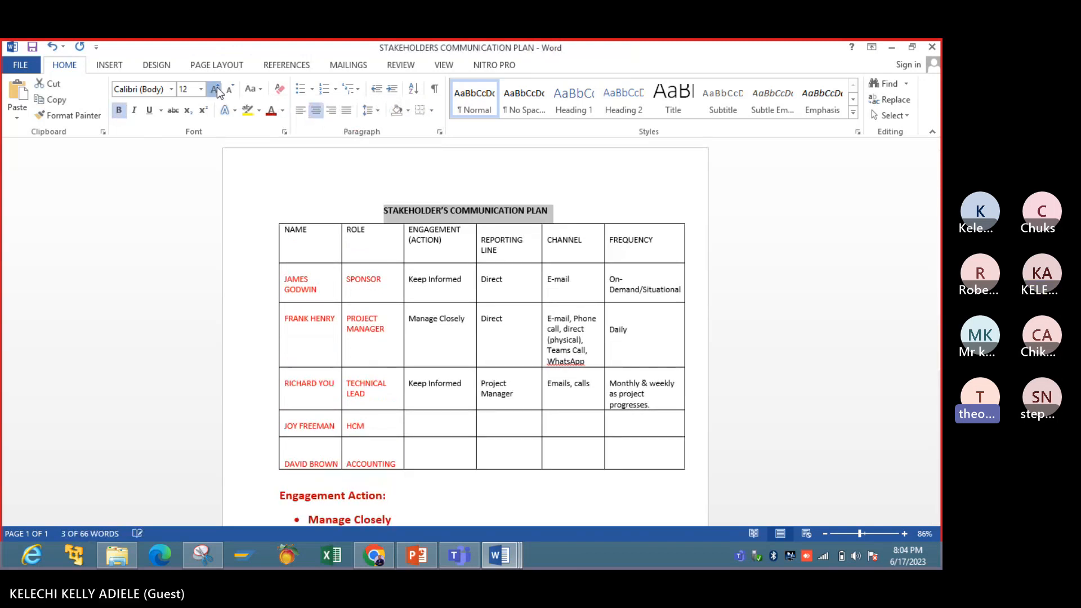
click(216, 91)
click(216, 90)
click(217, 90)
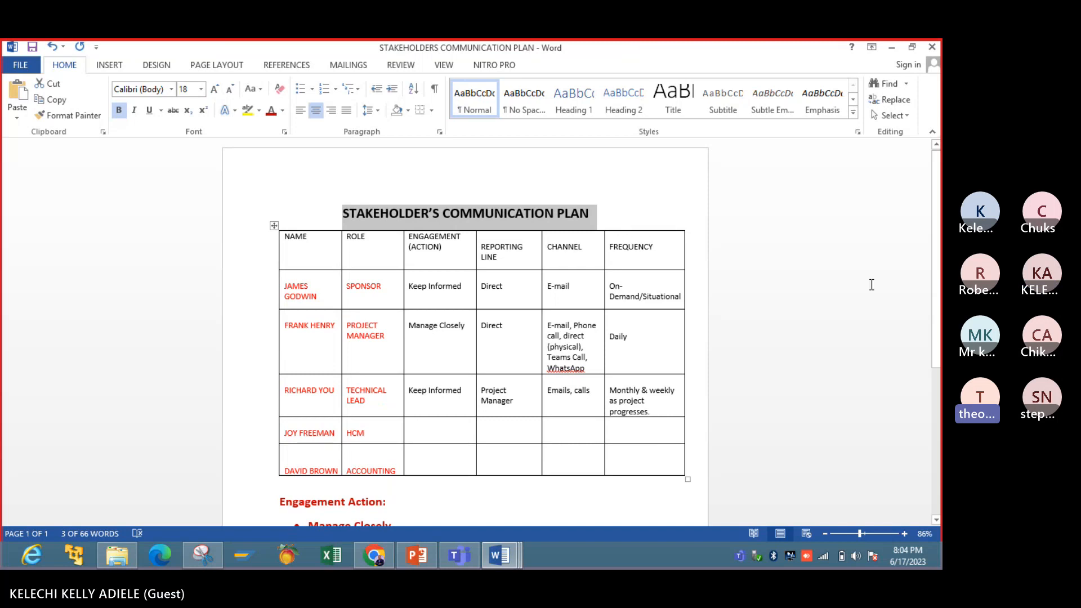
- Review the communication plan table against the engagement action options listed below it, including "Keep informed"
drag(934, 277, 936, 325)
click(536, 350)
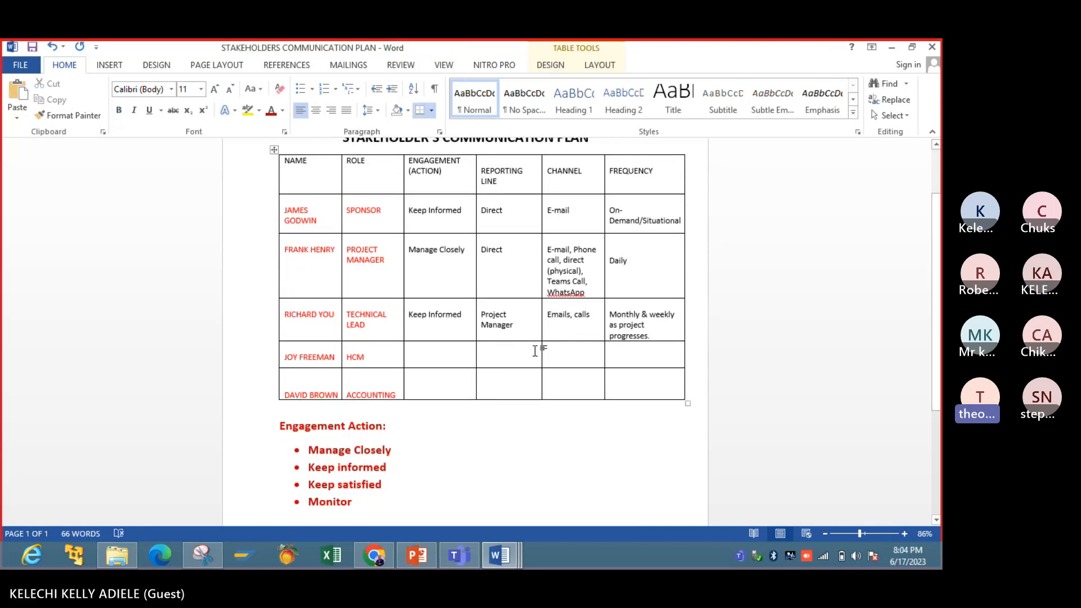
drag(938, 332, 939, 322)
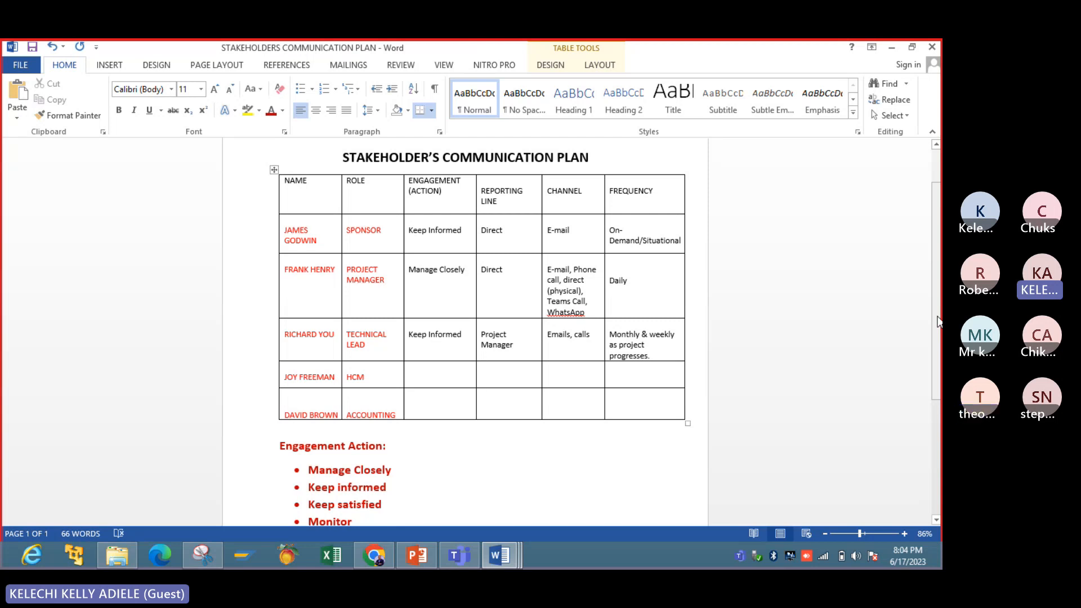
click(450, 382)
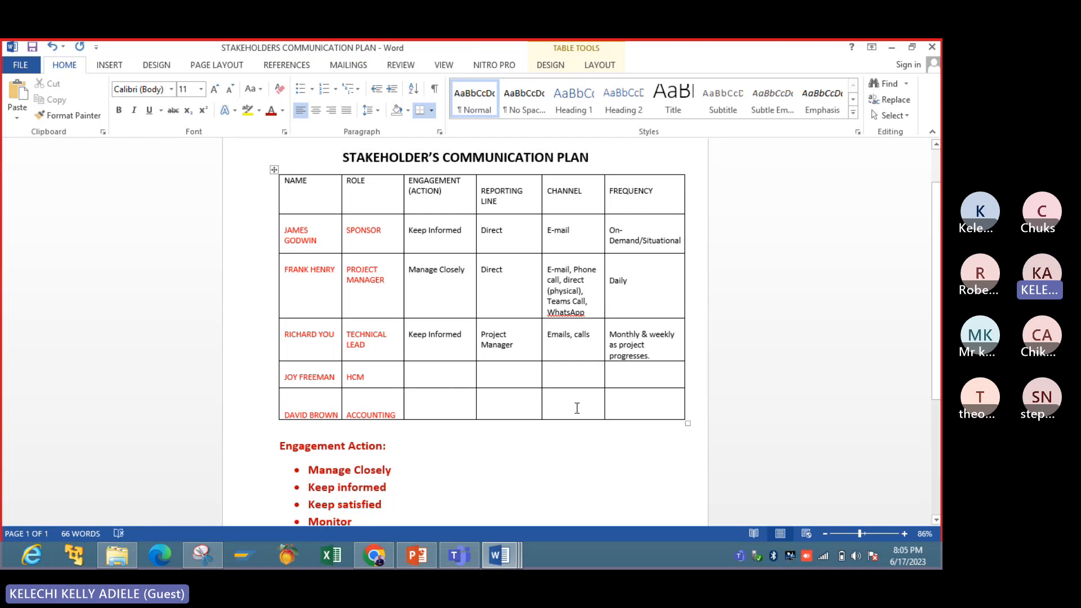
scroll(577, 407, down, 2)
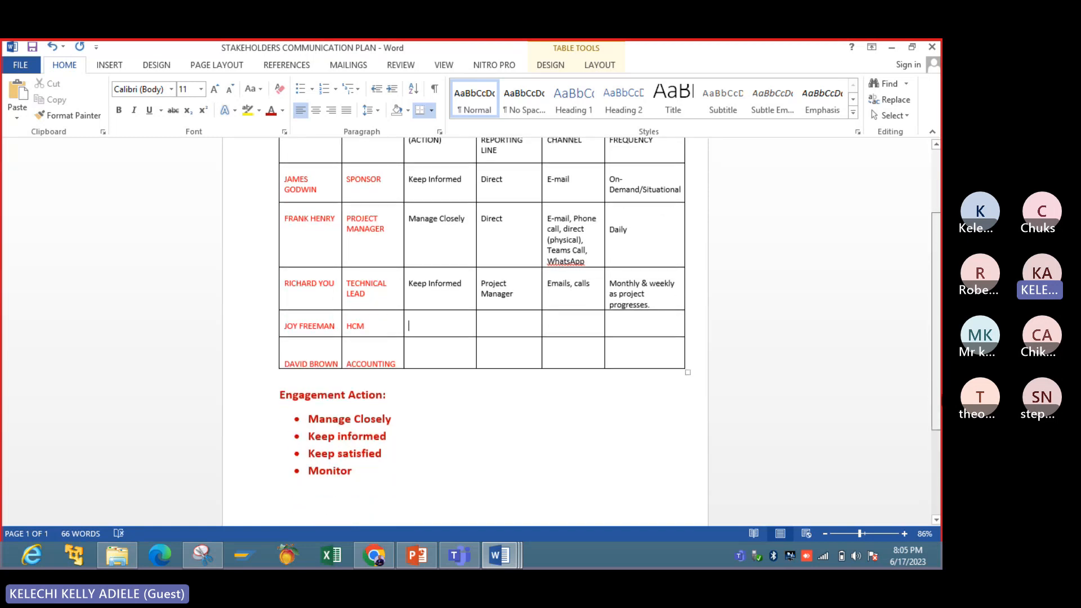
scroll(489, 386, down, 1)
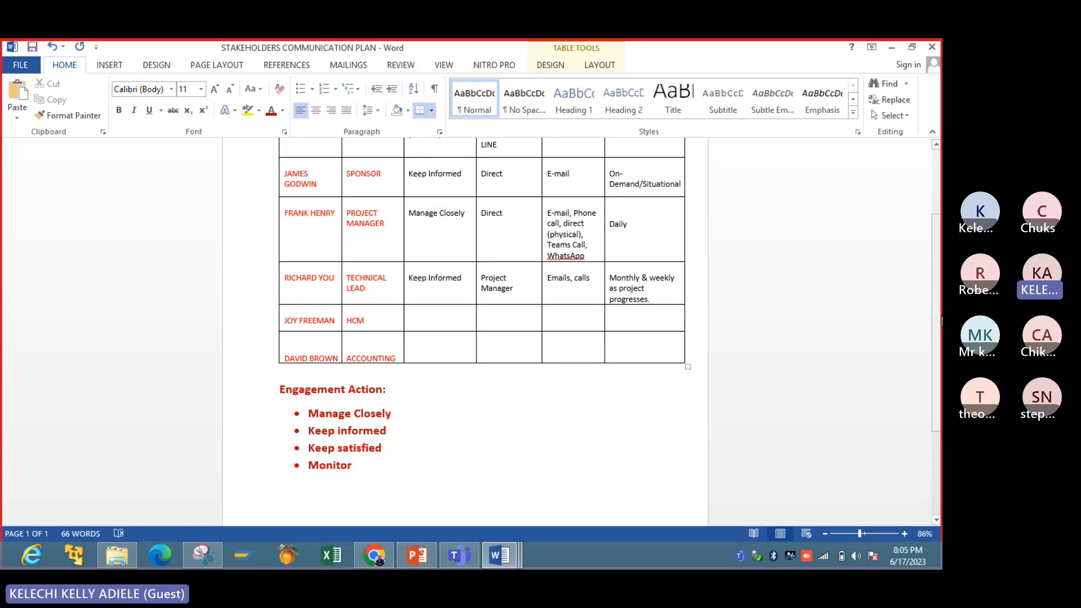
scroll(941, 321, down, 1)
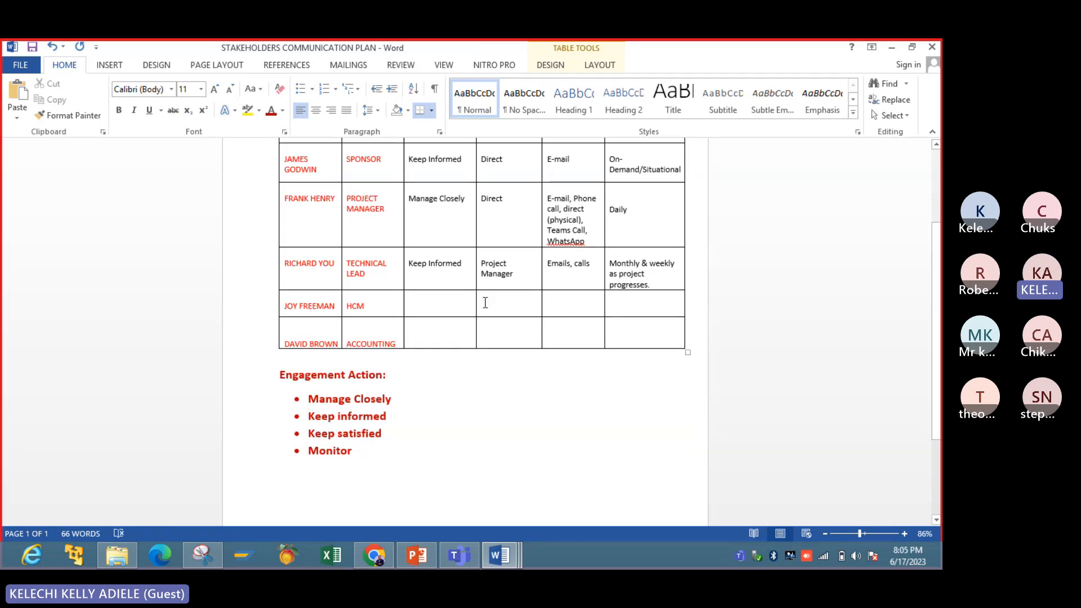
scroll(941, 364, up, 2)
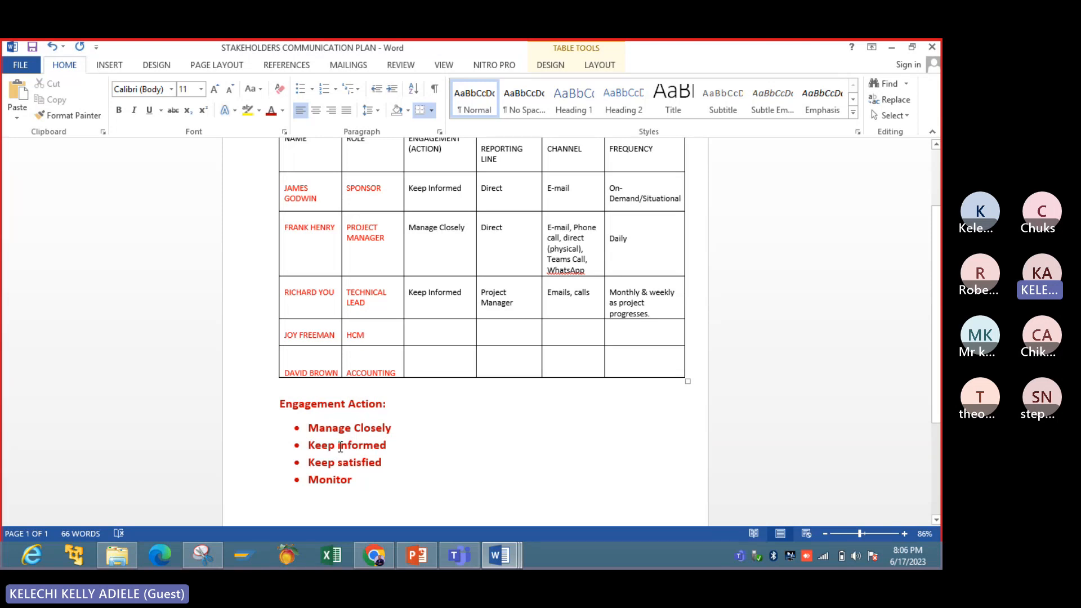
drag(309, 445, 365, 442)
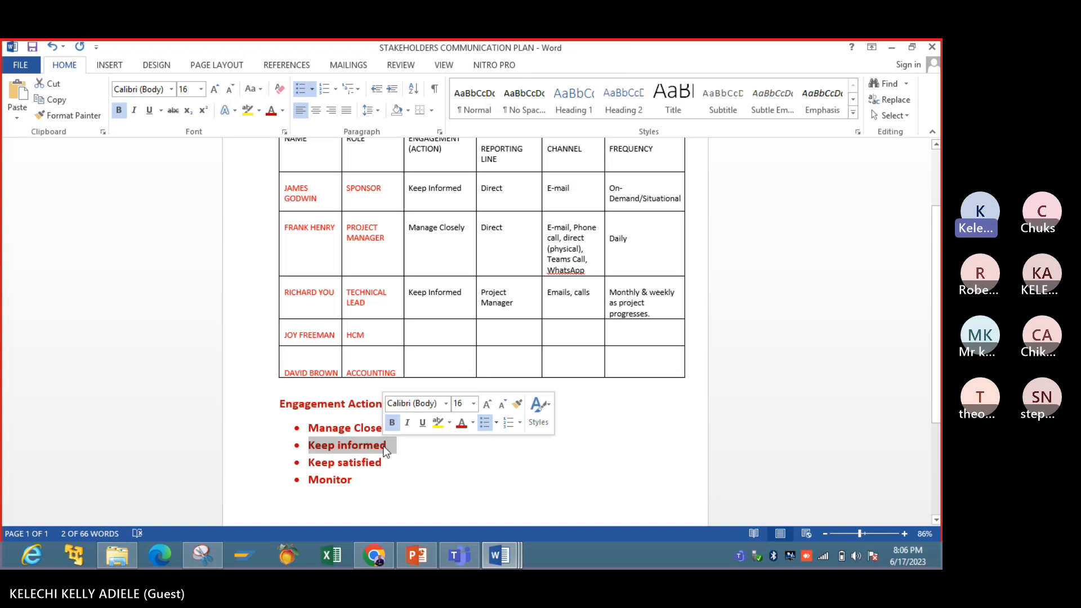
click(386, 448)
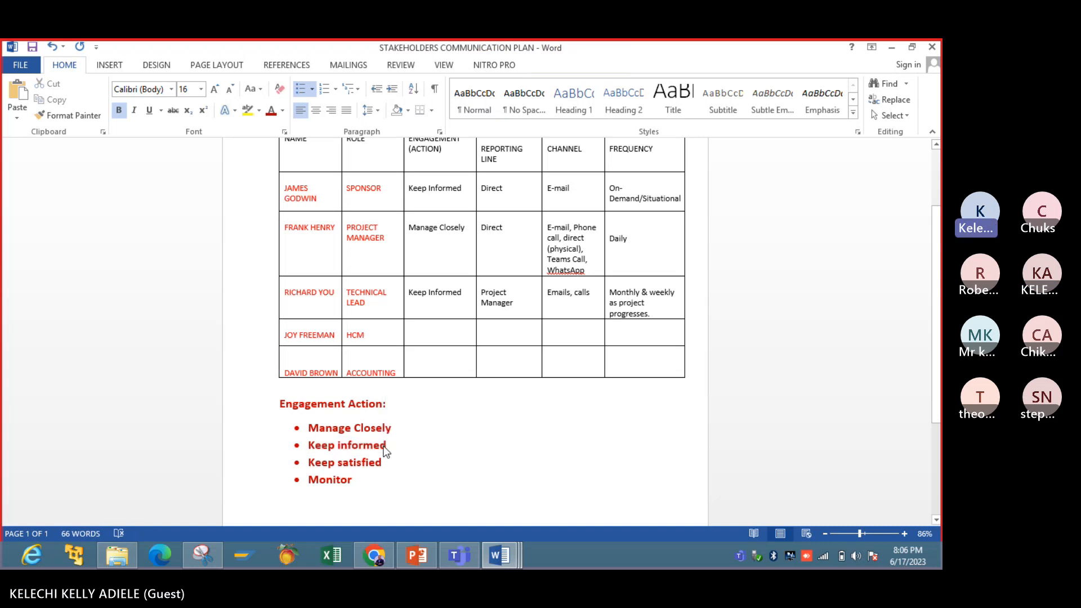
- Enter "Keep informed" as the engagement action in the HCM row
click(411, 341)
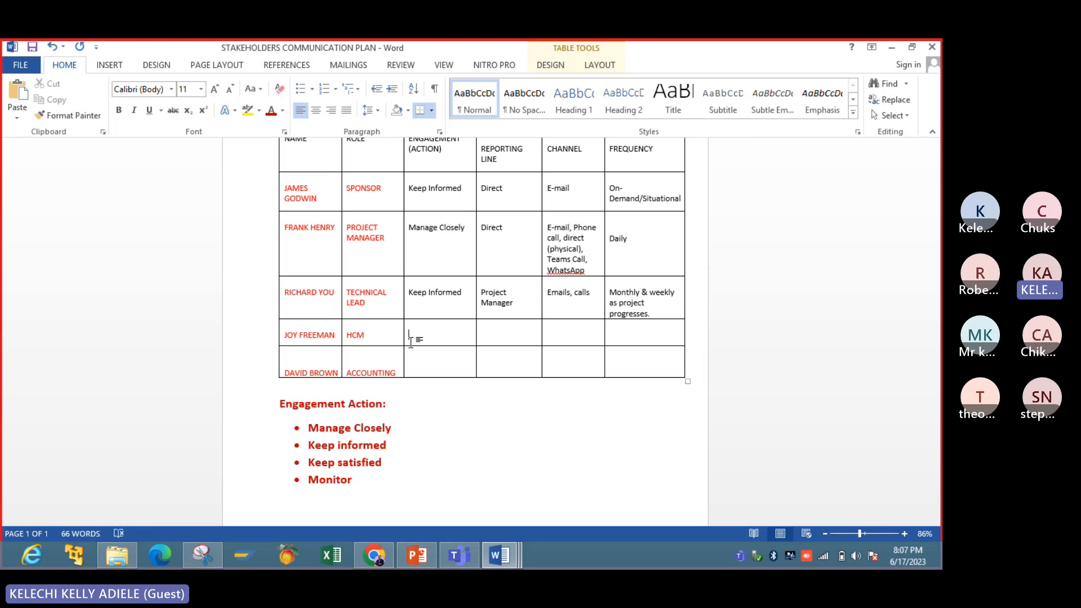
text(Keep information)
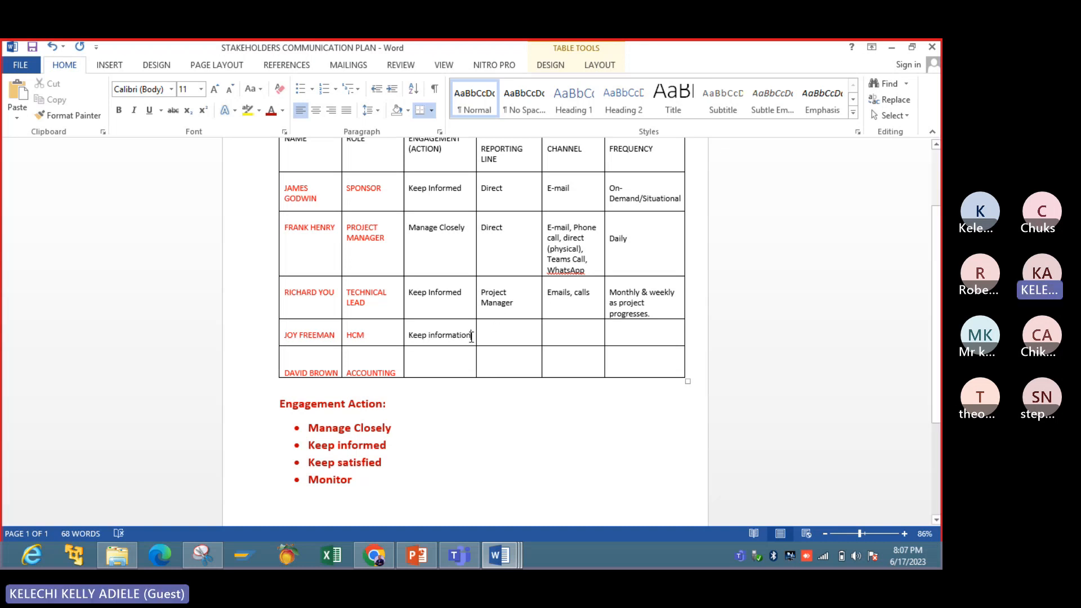
key(BackSpace)
key(BackSpace)
key(BackSpace)
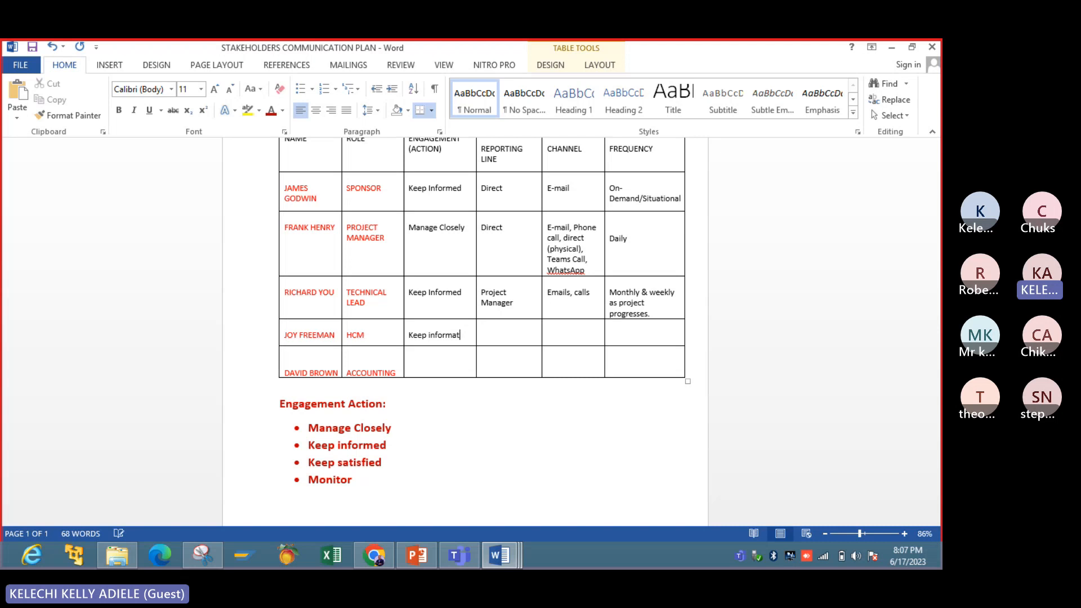
key(BackSpace)
key(BackSpace)
text(ed)
- Enter "Project Manager" as the reporting line in the HCM row
click(482, 326)
text(Repor)
key(BackSpace)
key(BackSpace)
key(BackSpace)
text(ject)
key(BackSpace)
key(BackSpace)
key(BackSpace)
key(BackSpace)
key(BackSpace)
key(BackSpace)
key(BackSpace)
text(project Manager)
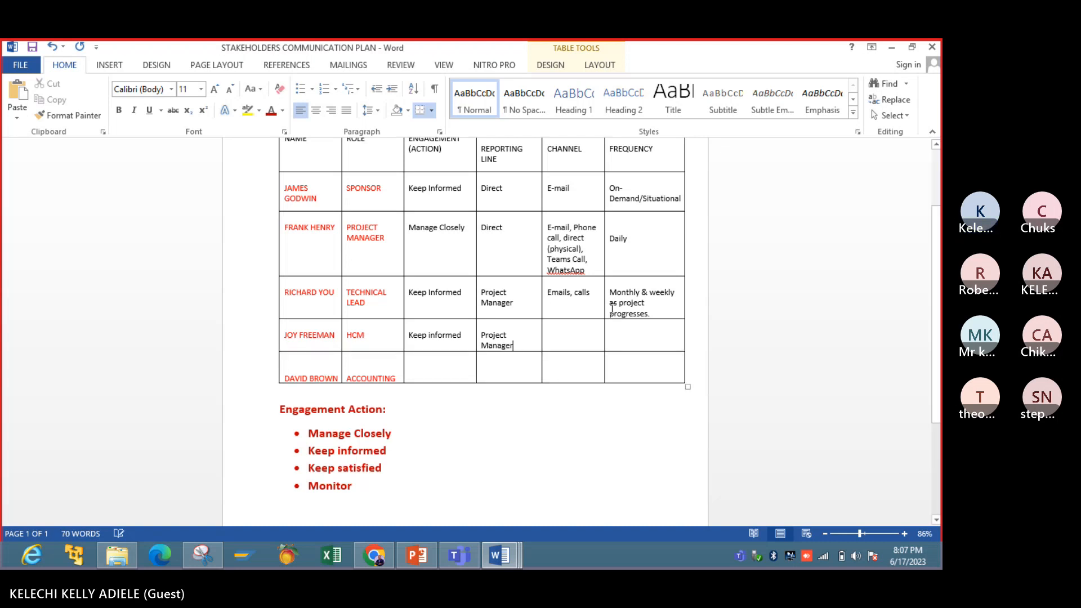
- Enter "Emails, Calls" as the channel and "Monthly or as event occurs" as the frequency in the HCM row
click(575, 332)
text(E)
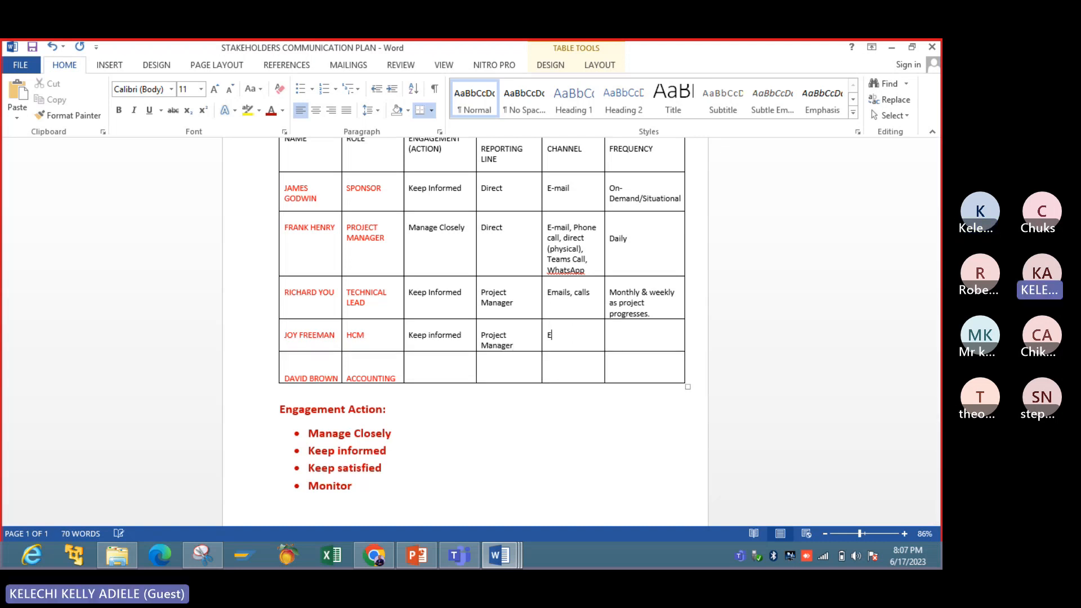
text(mails, Calls)
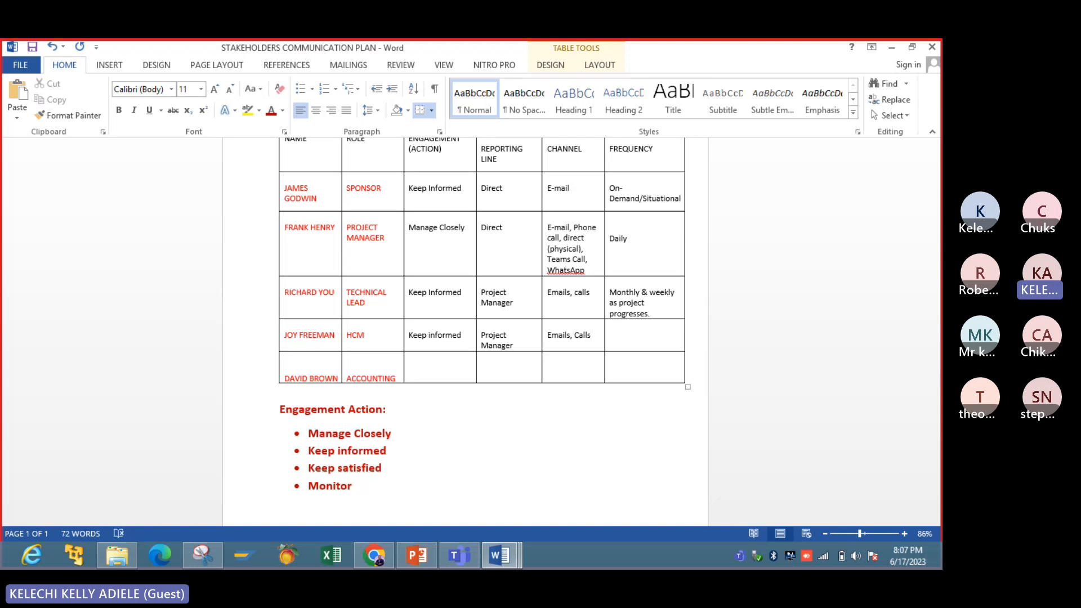
click(656, 331)
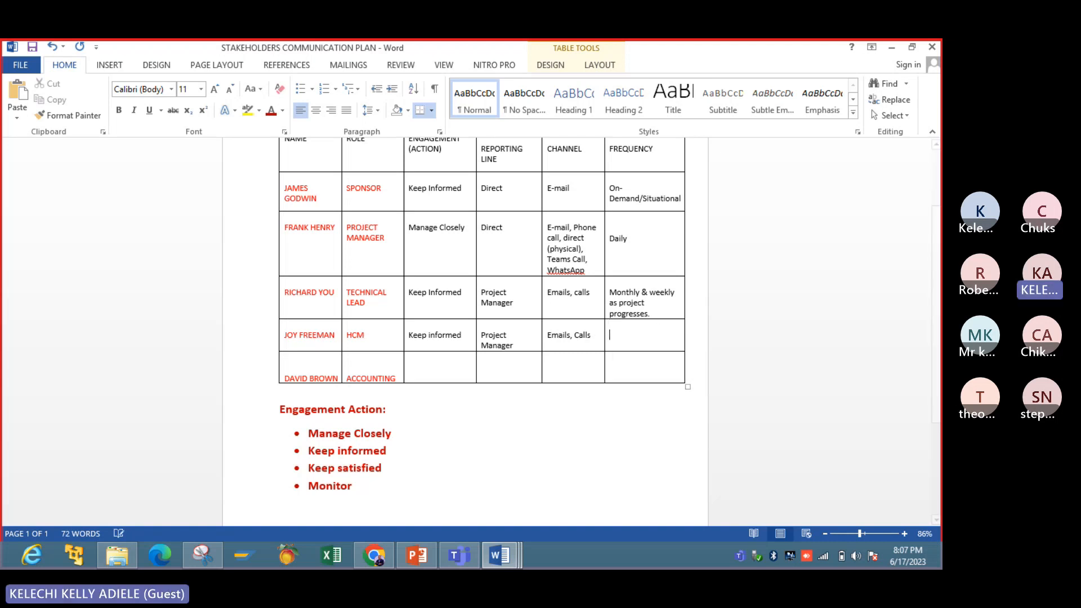
text(Monthly or )
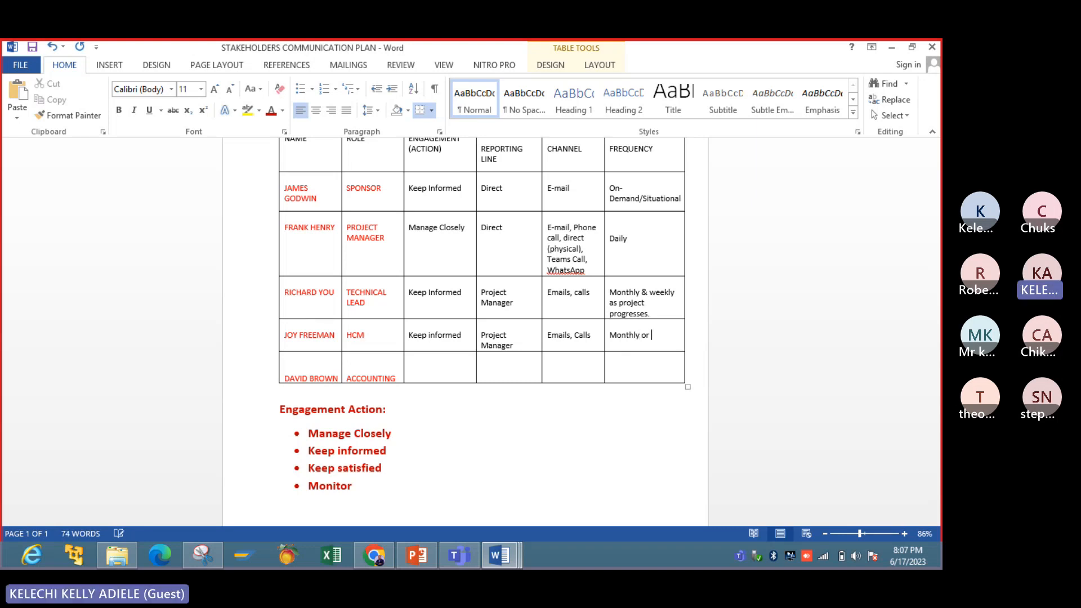
text(as event occurs)
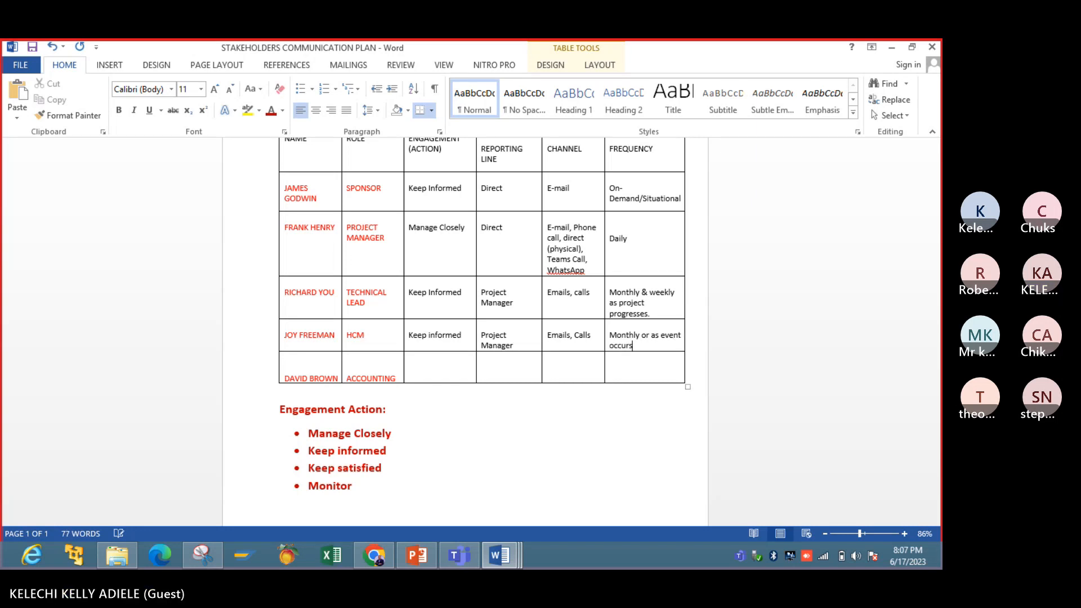
click(580, 408)
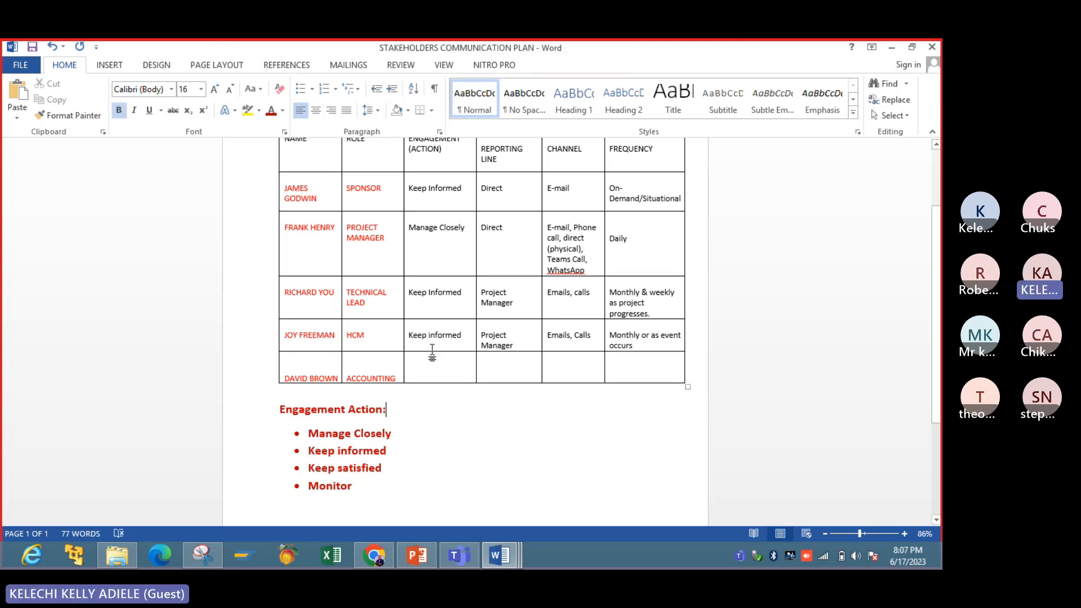
- Switch to the STAKEHOLDERS REGISTER document and set the power rating in the HCM row to L
click(499, 556)
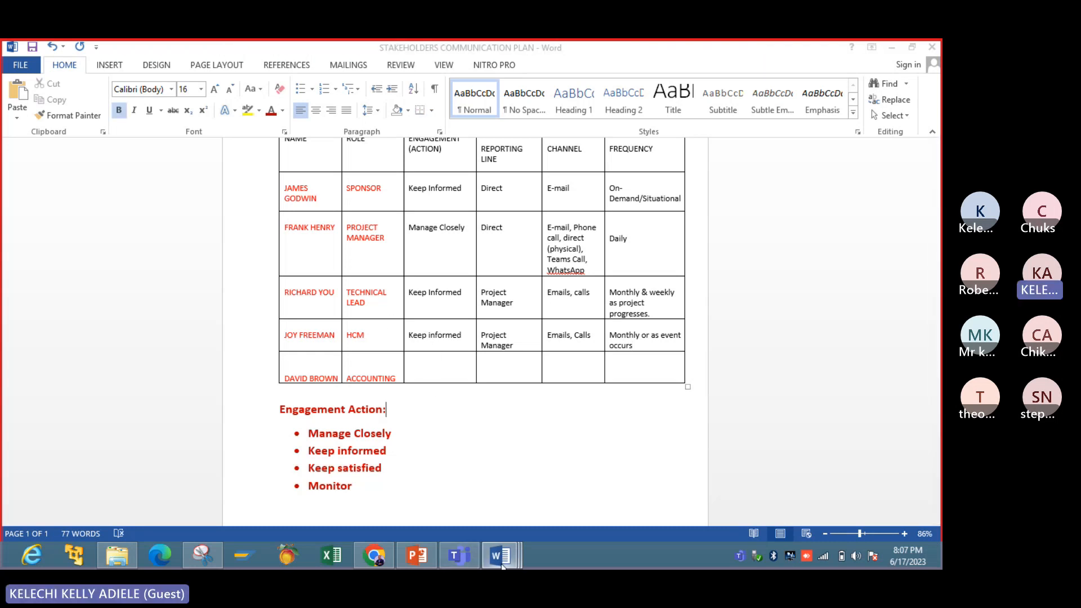
click(560, 478)
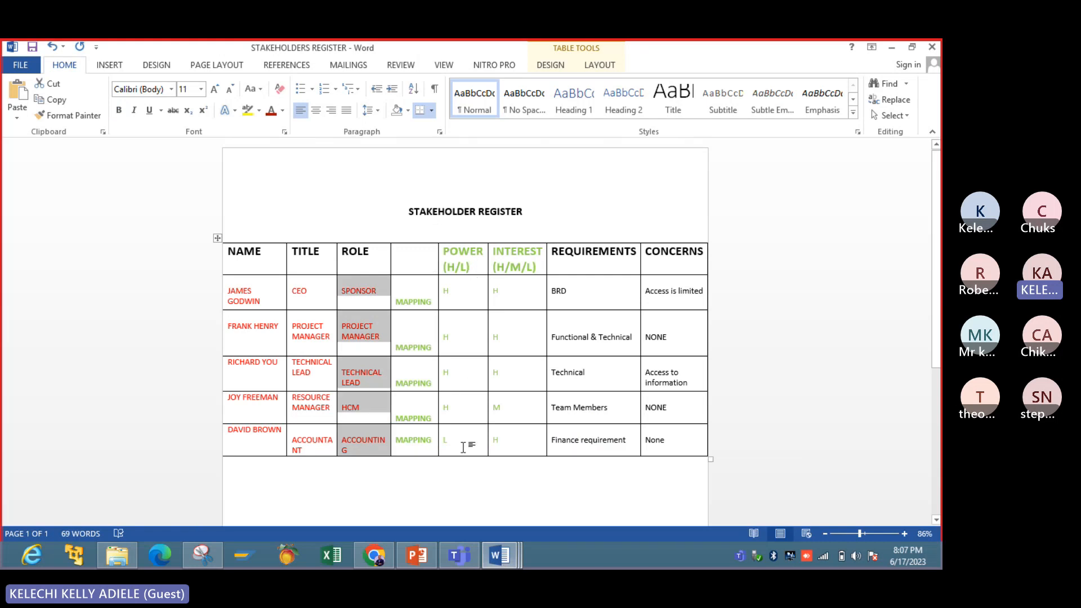
click(499, 556)
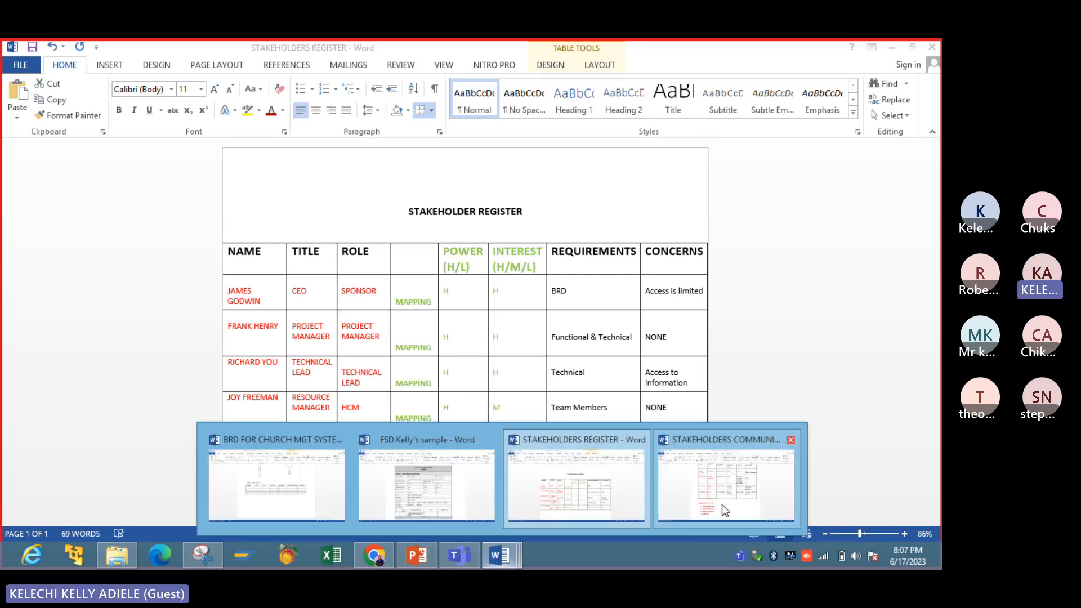
mouse_move(721, 504)
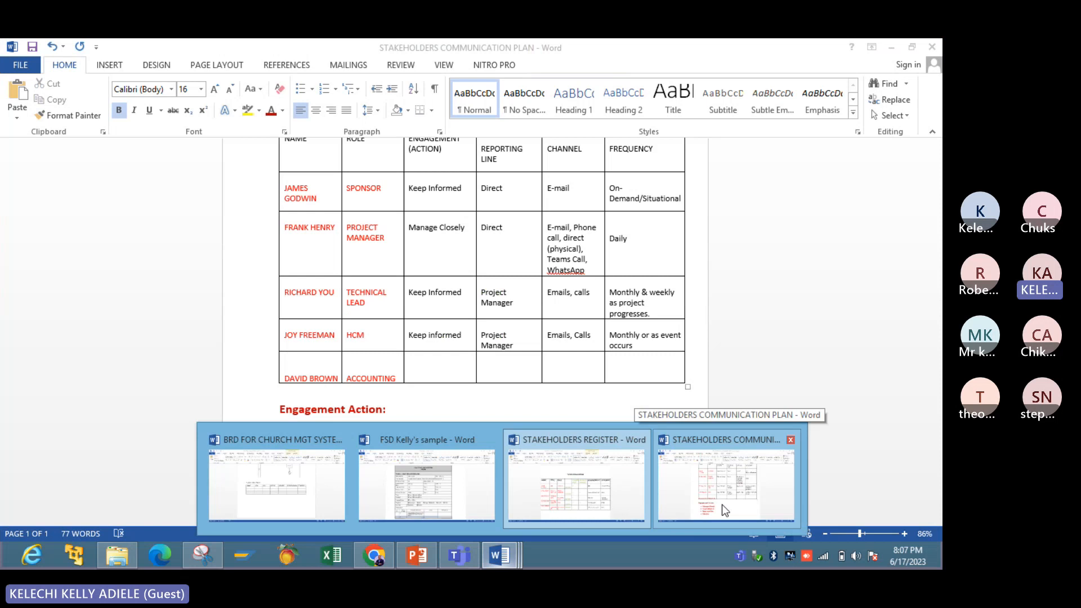
click(607, 500)
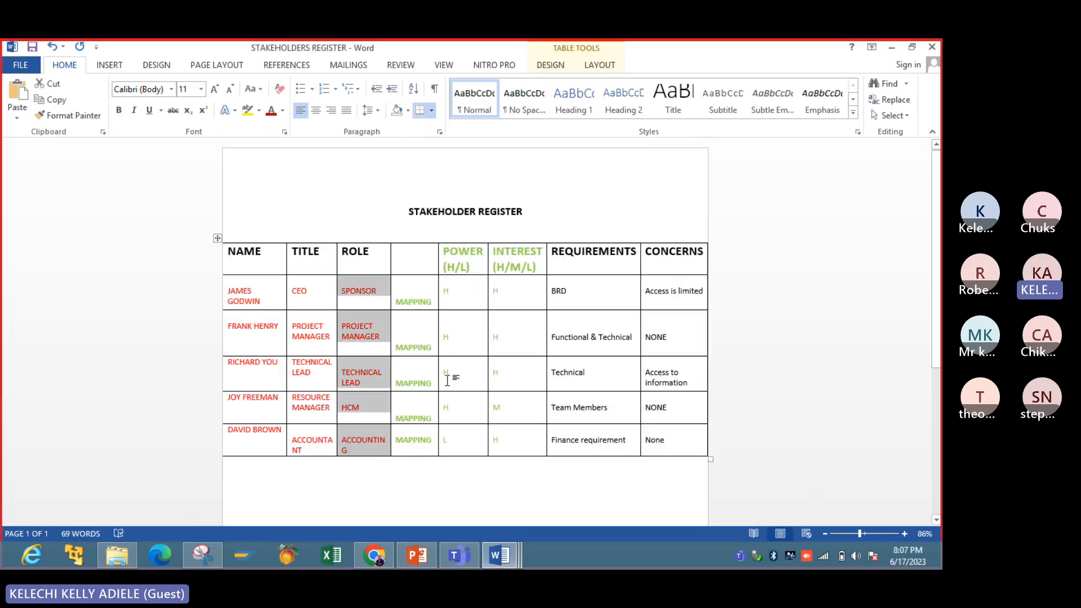
click(459, 413)
key(BackSpace)
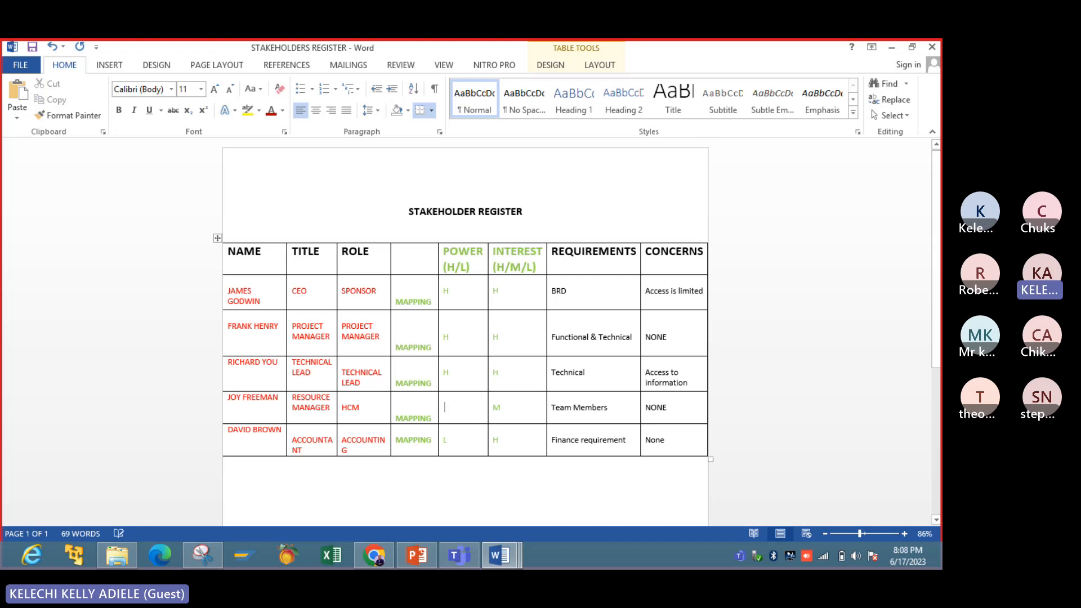
text(L)
click(505, 555)
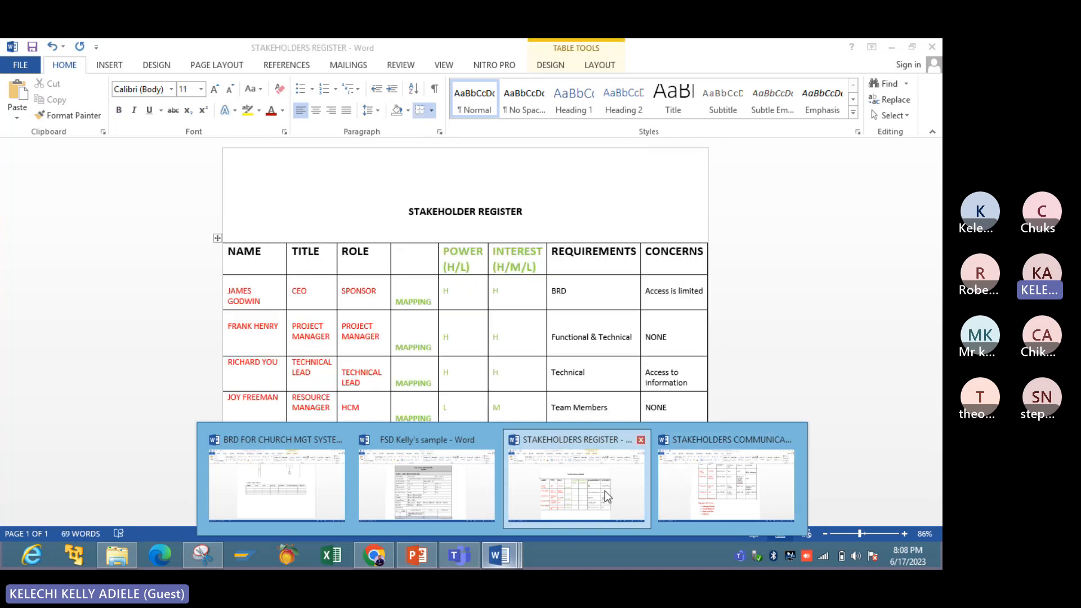
- Return to the STAKEHOLDERS COMMUNICATION PLAN document and change the engagement action in the SPONSOR row to "Keep Satisfied"
click(721, 475)
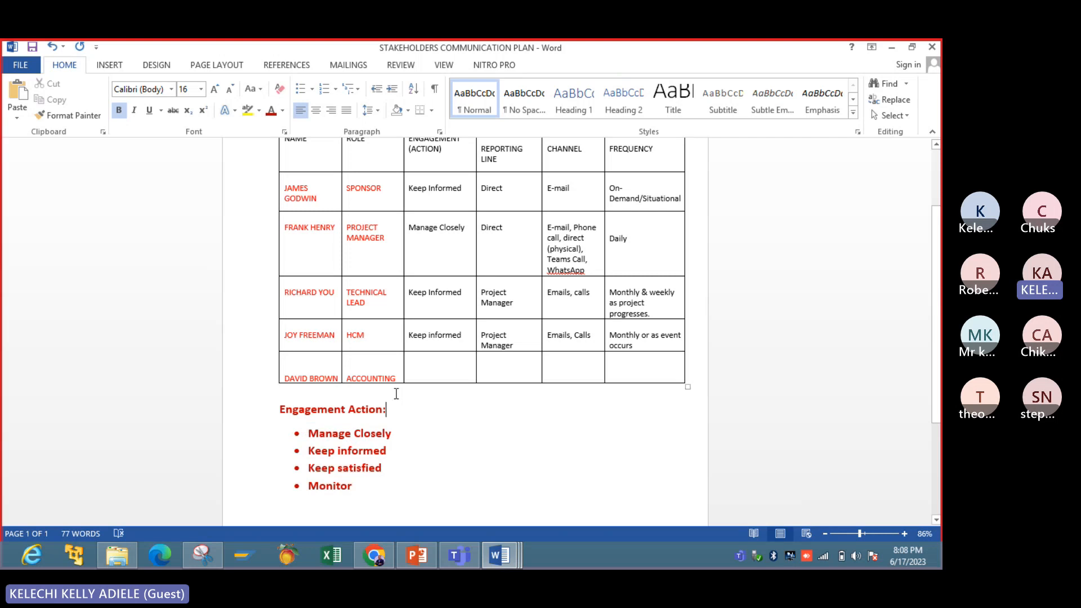
click(465, 189)
key(BackSpace)
key(BackSpace)
key(BackSpace)
key(BackSpace)
key(BackSpace)
key(BackSpace)
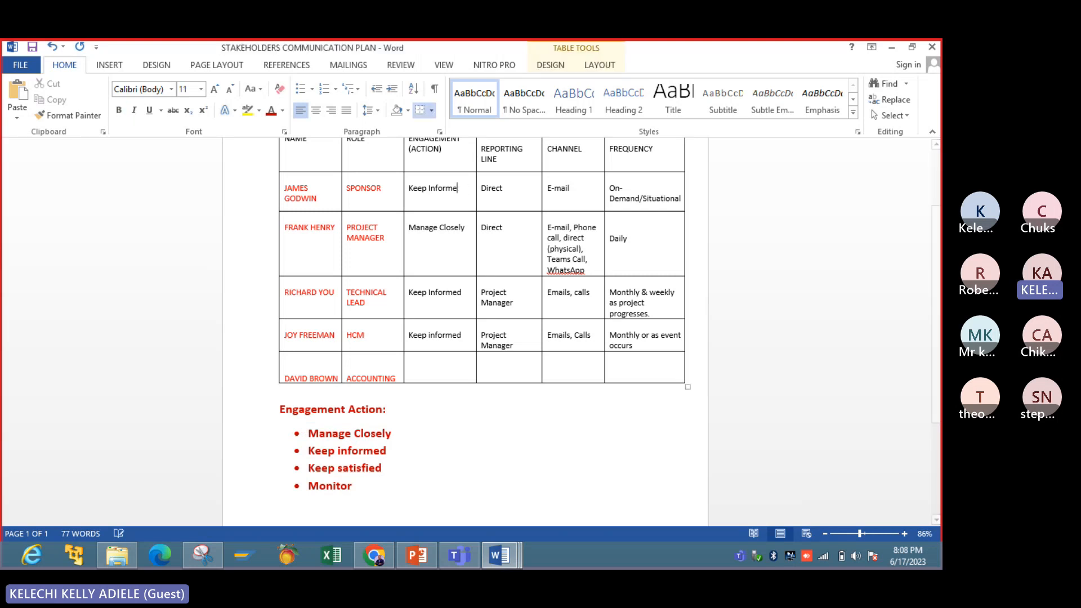
key(BackSpace)
key(BackSpace)
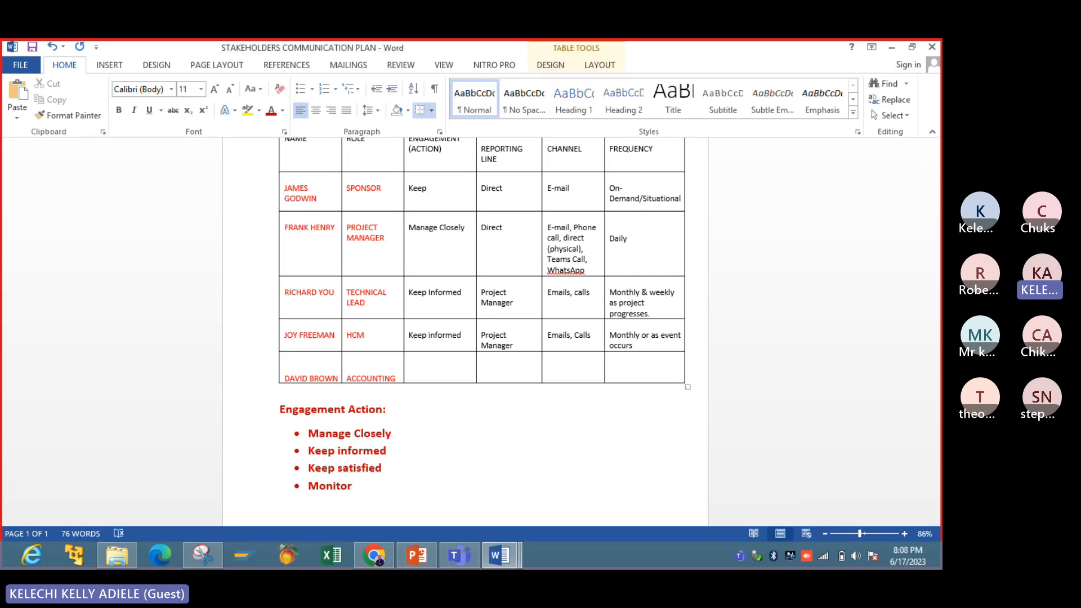
text(Stisfied)
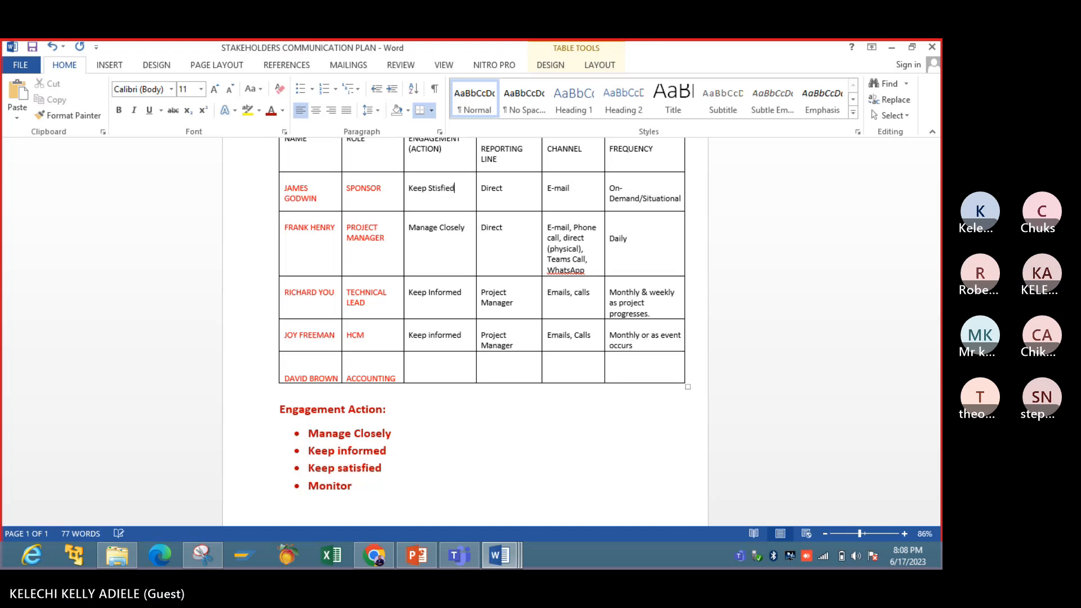
key(BackSpace)
key(BackSpace)
key(BackSpace)
key(BackSpace)
key(BackSpace)
key(BackSpace)
text(stisfied)
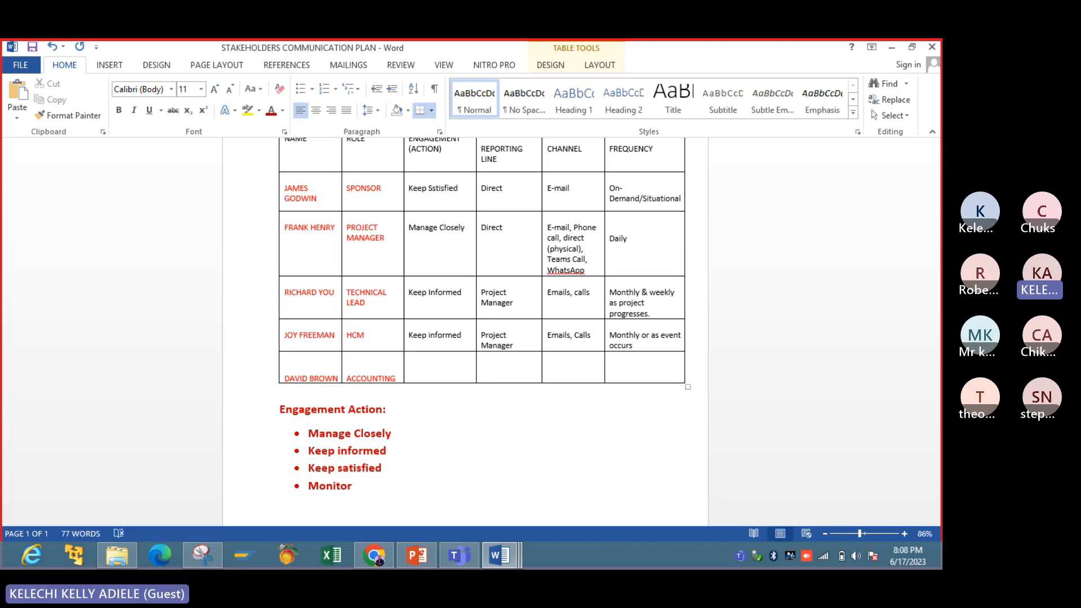
click(436, 189)
key(BackSpace)
text(a)
- Check the accounting stakeholder's ratings in the STAKEHOLDERS REGISTER and enter "Monitor" as the engagement action in the ACCOUNTING row of the communication plan
click(434, 365)
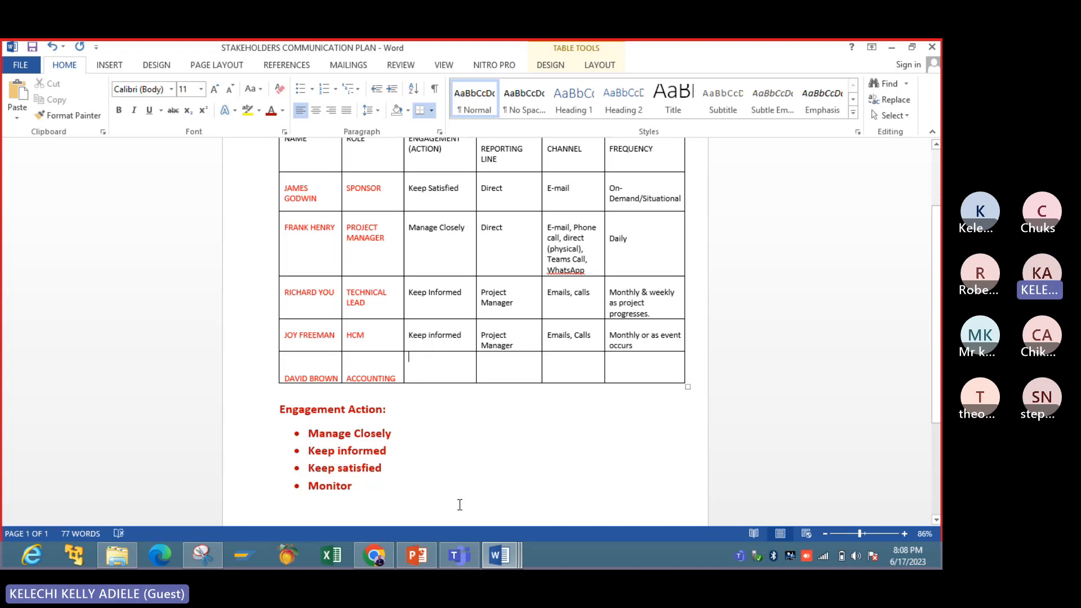
click(441, 391)
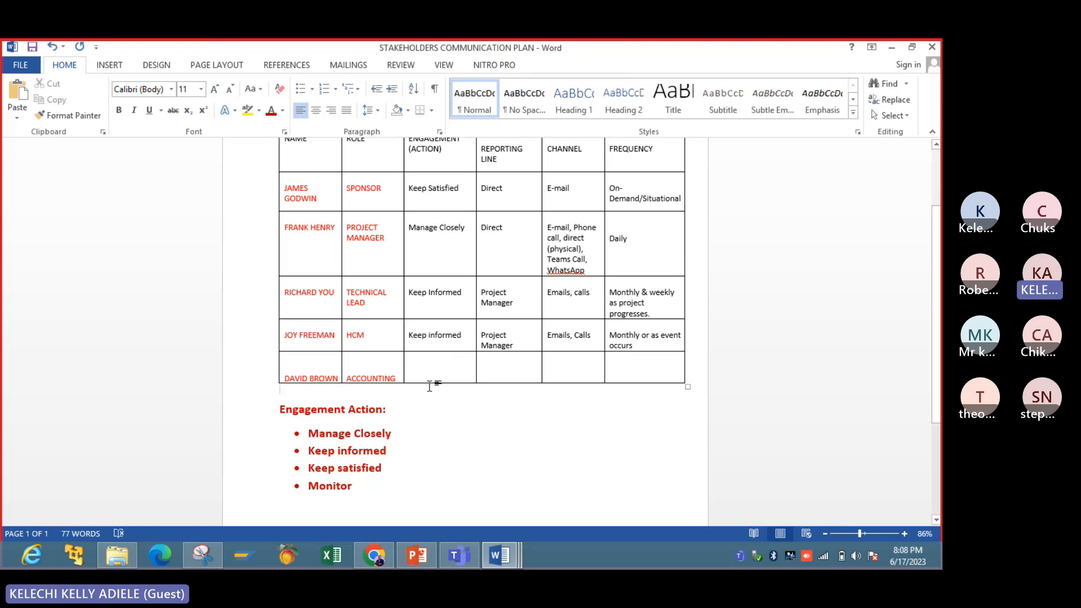
click(428, 379)
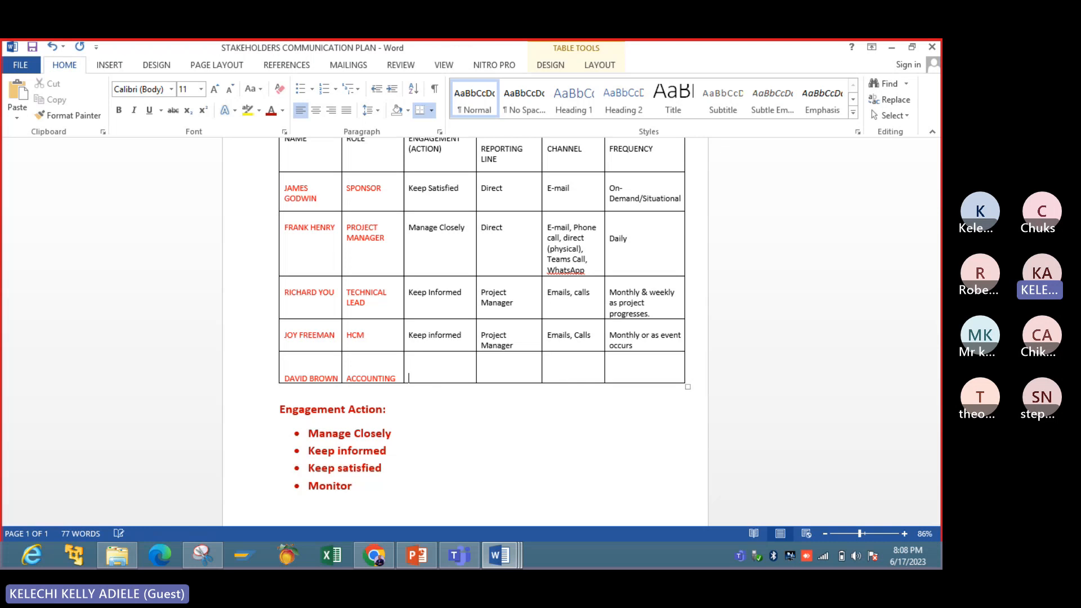
click(495, 555)
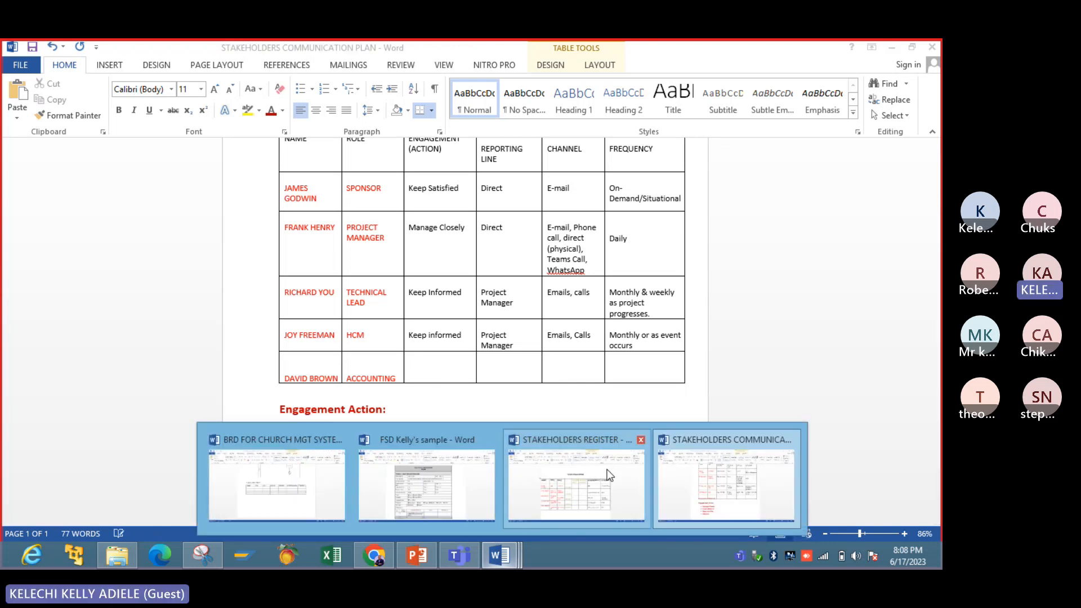
mouse_move(608, 476)
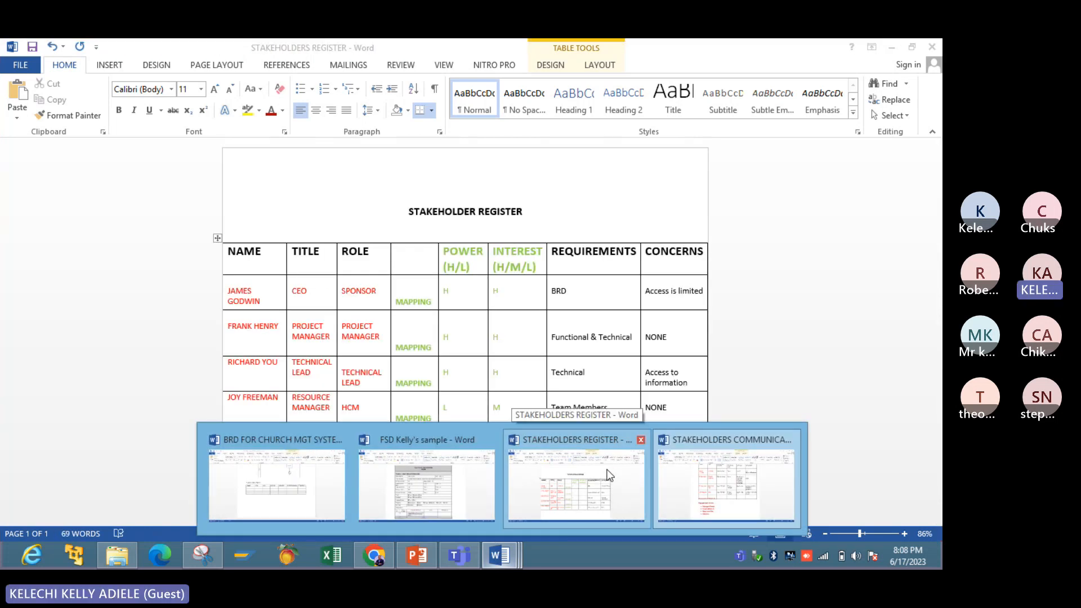
click(742, 470)
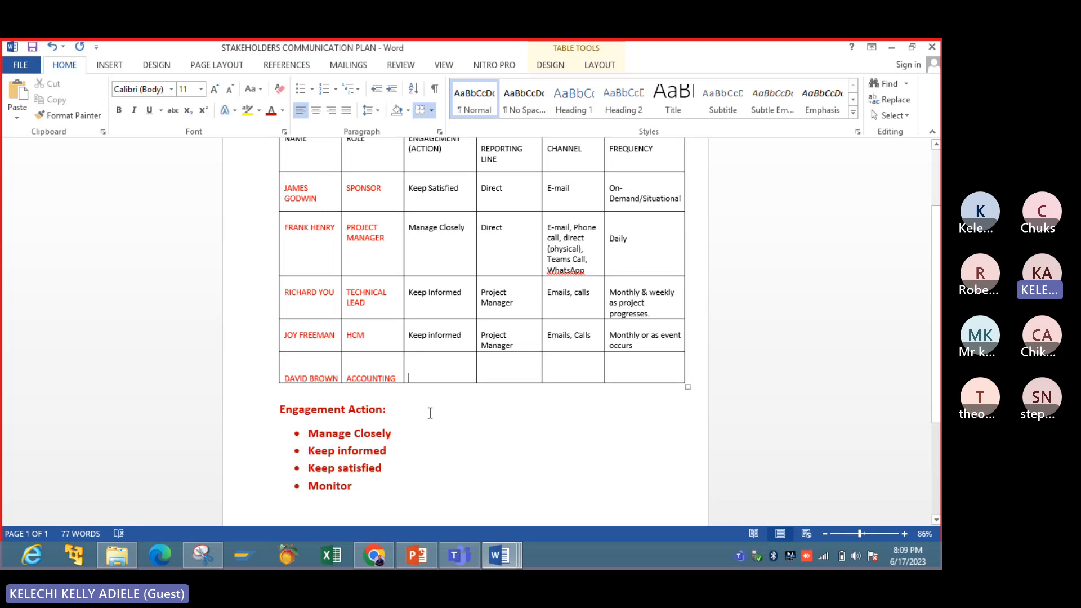
text(Moni)
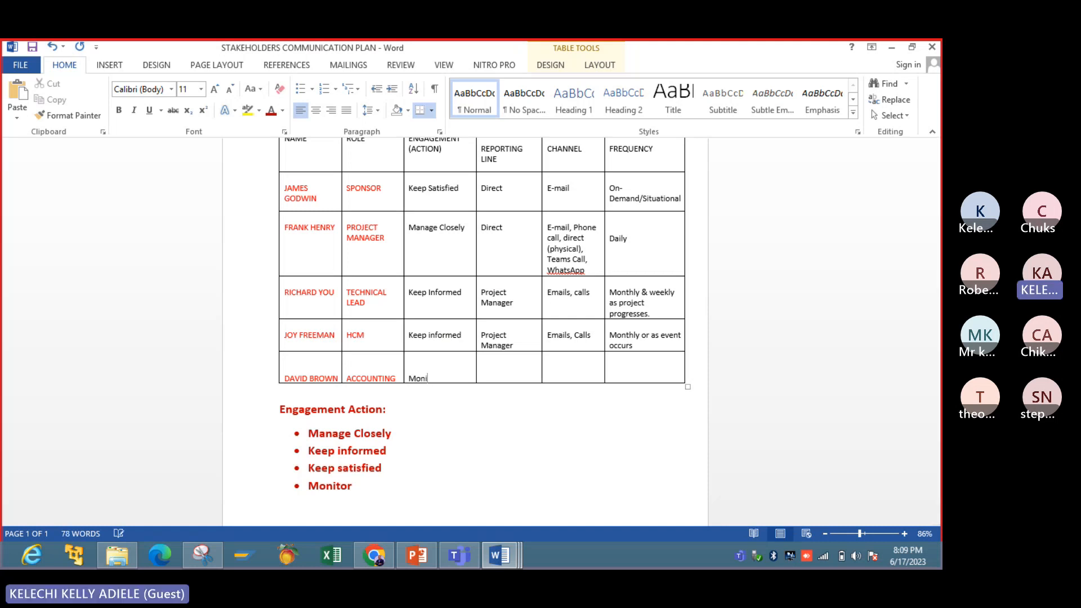
text(tor)
- Enter "HOD Finance" as the reporting line in the ACCOUNTING row
key(Tab)
key(Return)
text(HOD F)
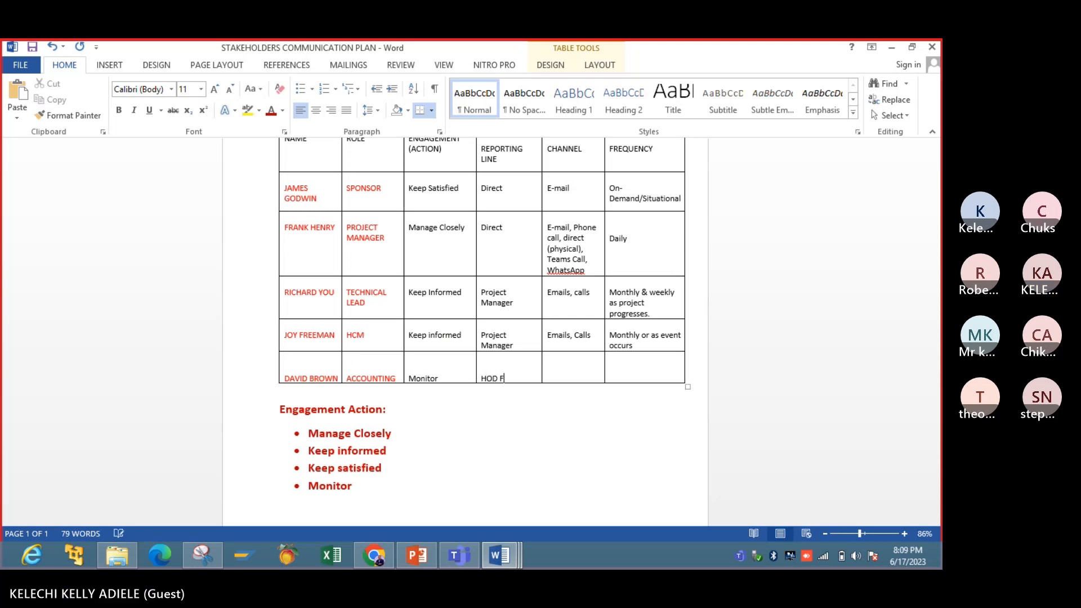
text(inance)
- Enter "Emails" as the channel and "Monthly" as the frequency in the ACCOUNTING row
click(573, 369)
text(Emails)
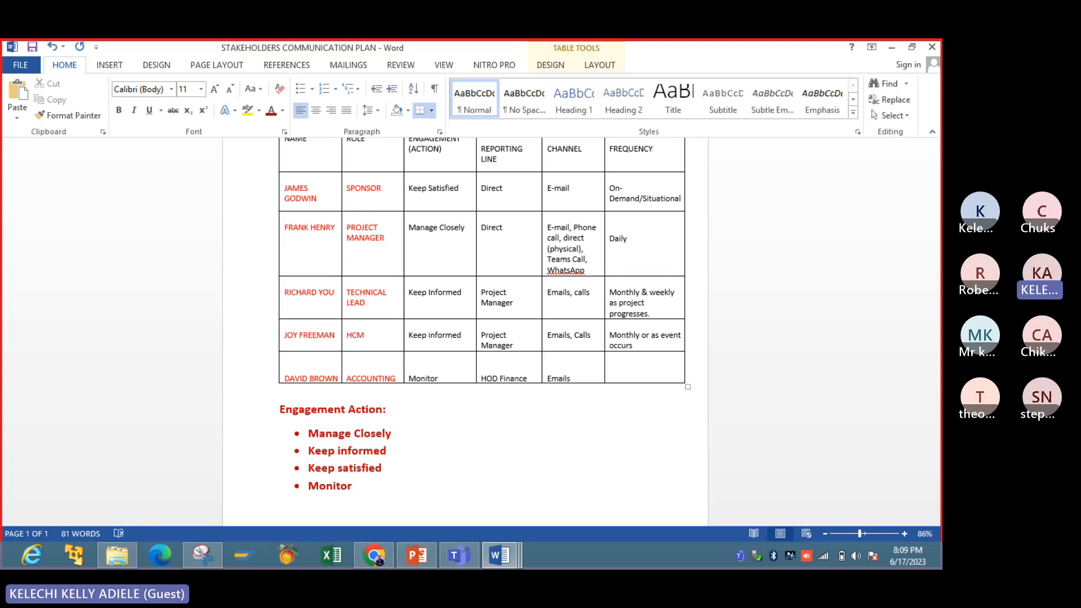
click(647, 368)
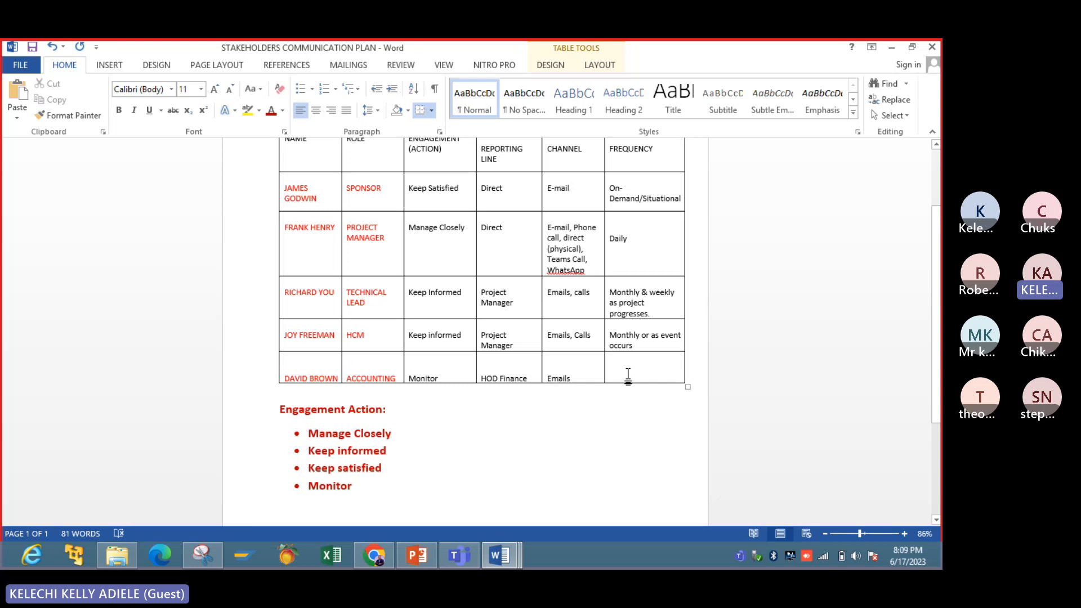
text(Mo)
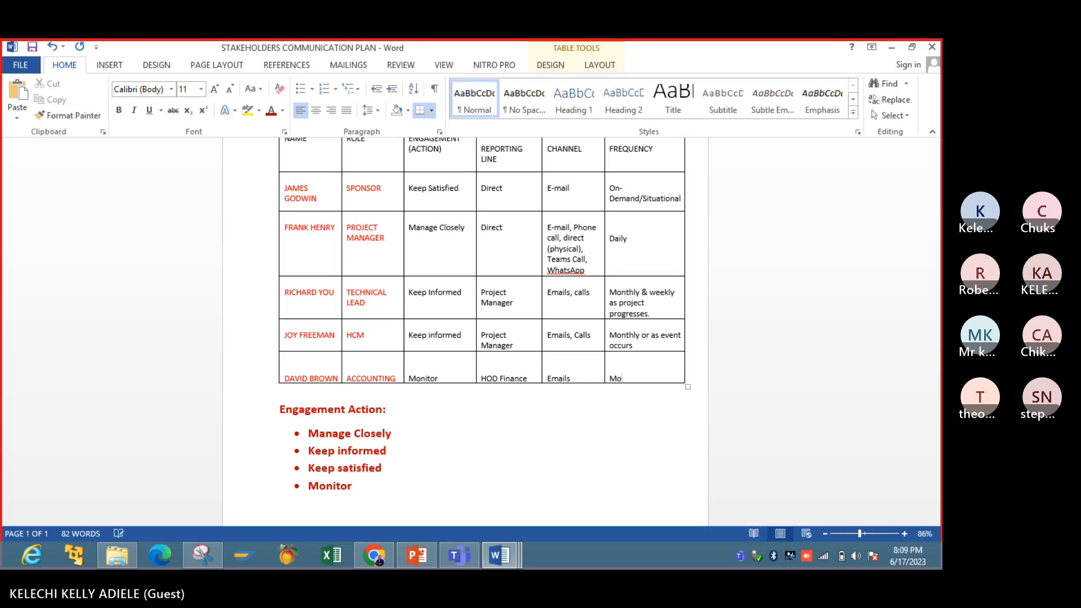
text(nthly)
click(627, 464)
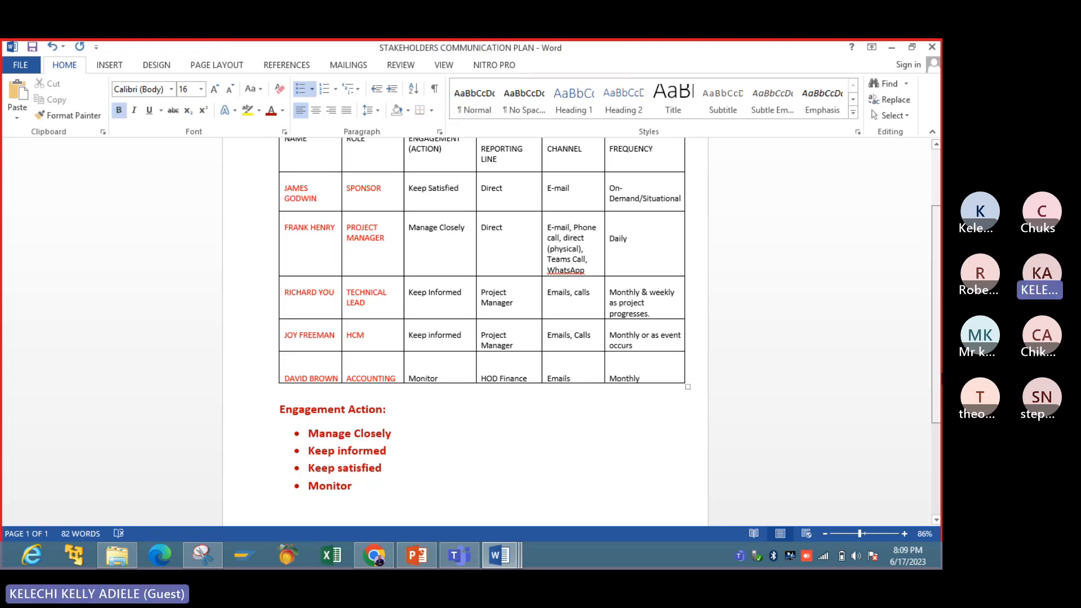
- Color all text in the ENGAGEMENT (ACTION) column red, including its header
scroll(507, 300, up, 3)
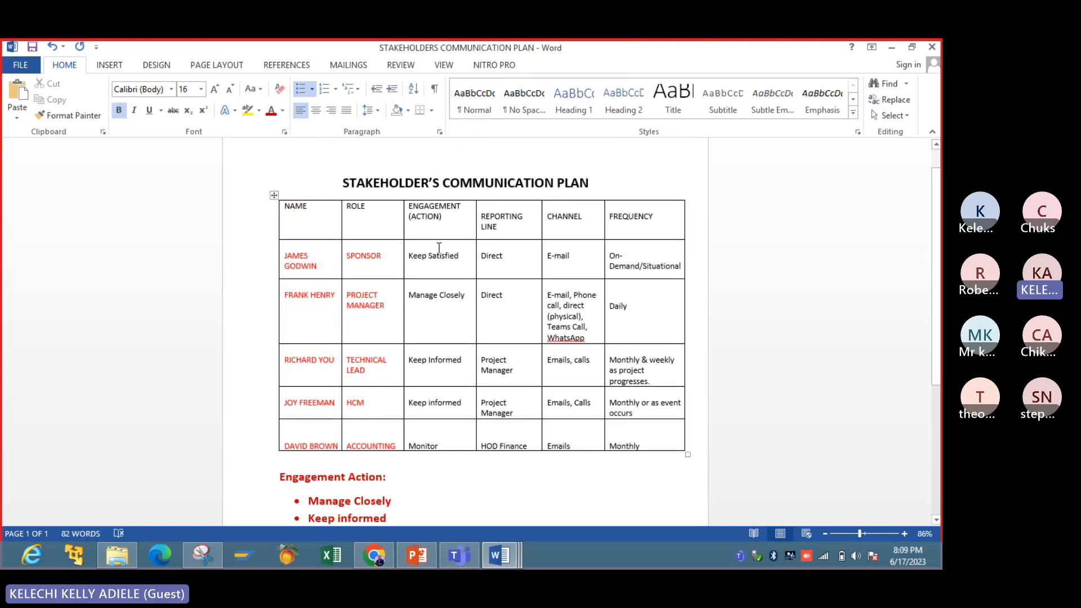
drag(430, 218, 440, 438)
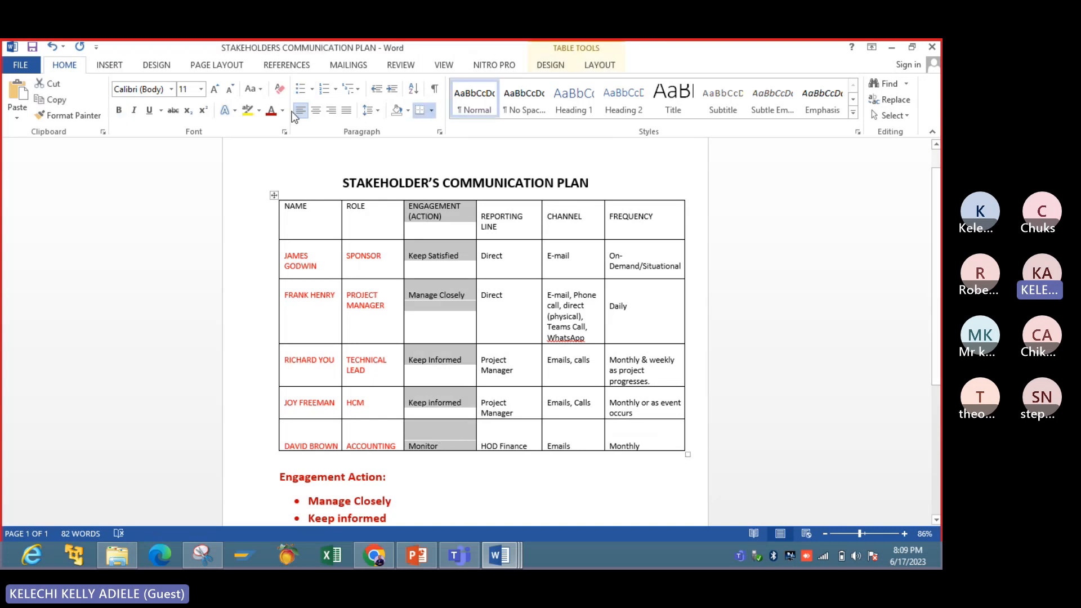
click(270, 111)
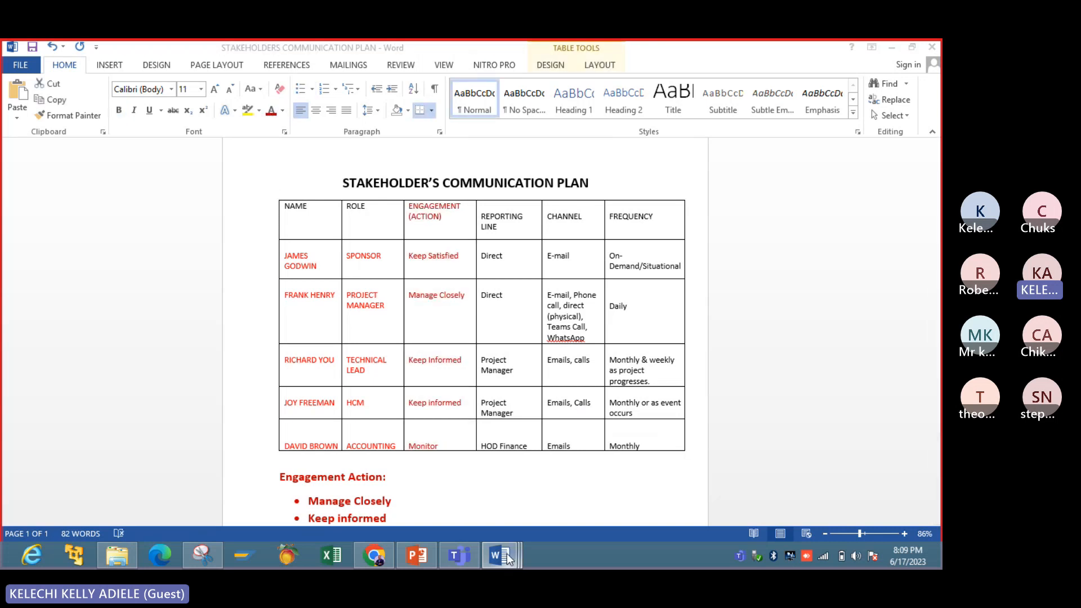
- Review the STAKEHOLDERS REGISTER document and the COMMUNICATION PLAN slide in PowerPoint against the engagement actions in the Word communication plan
mouse_move(507, 553)
click(553, 485)
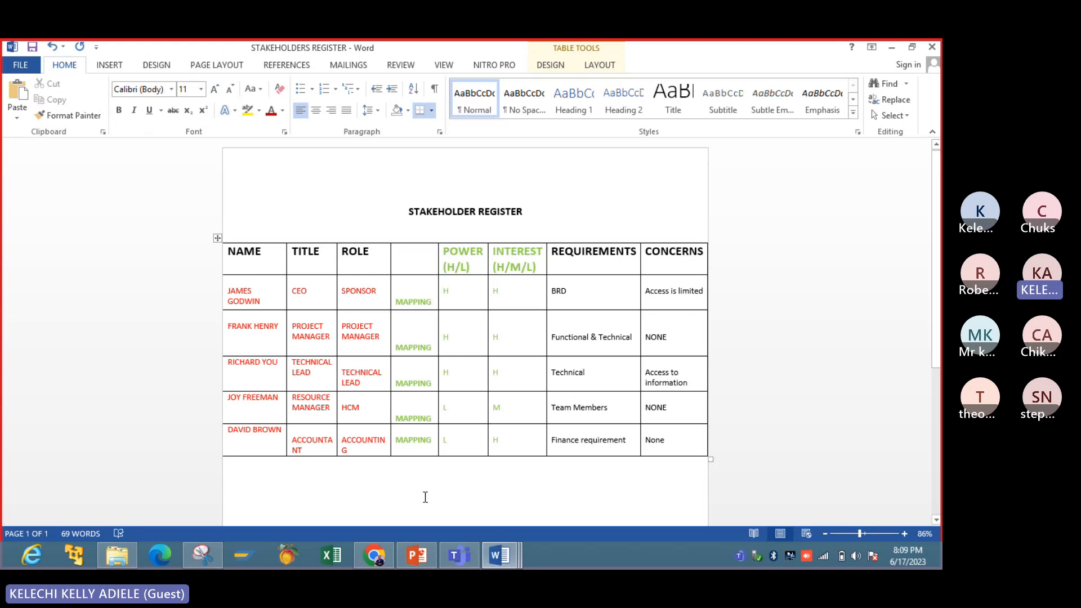
click(417, 558)
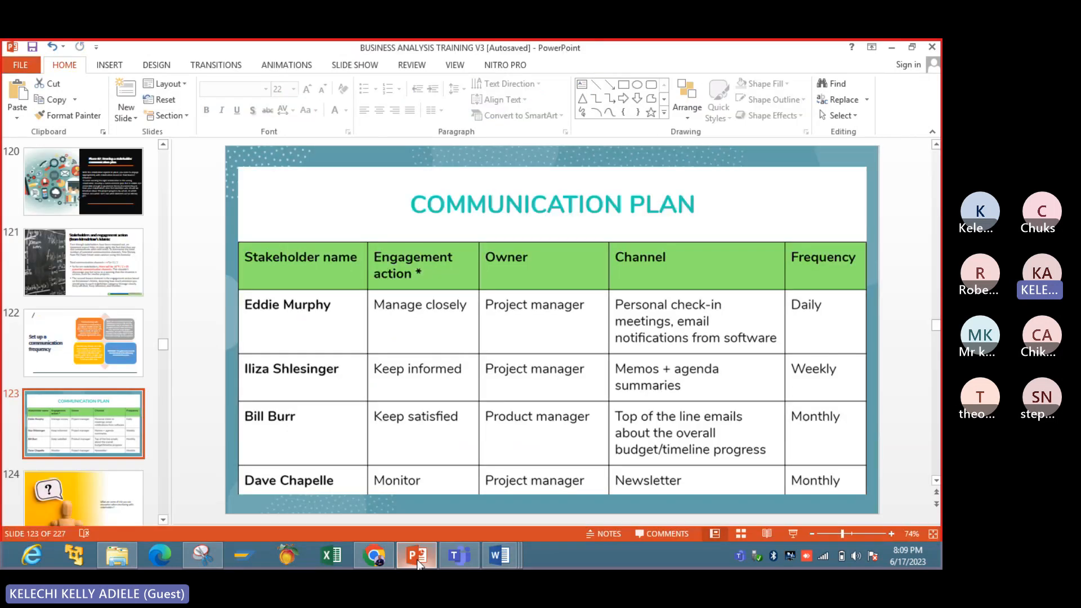
click(498, 556)
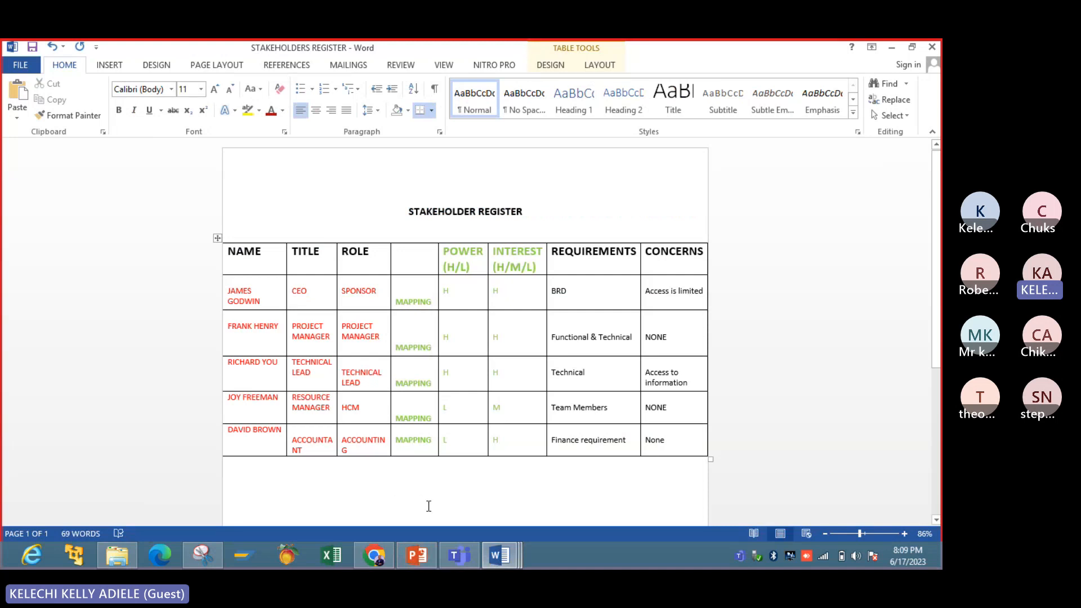
mouse_move(498, 556)
click(727, 479)
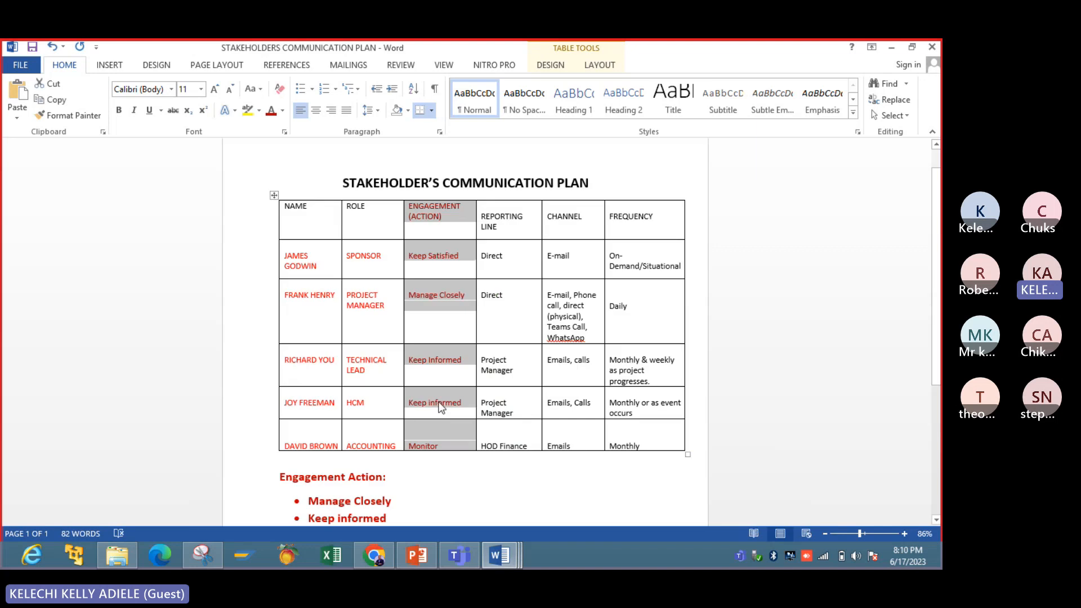
click(451, 296)
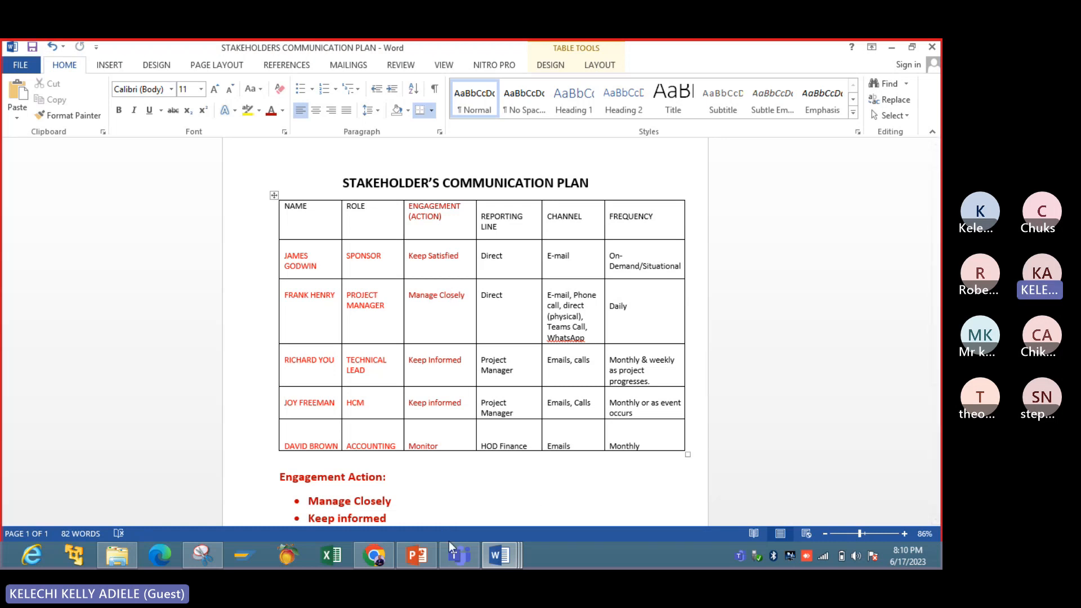
- Switch to the BUSINESS ANALYSIS TRAINING V3 presentation in PowerPoint and show slide 125, "Phase #3: Run a risk stakeholder analysis"
click(423, 566)
click(92, 423)
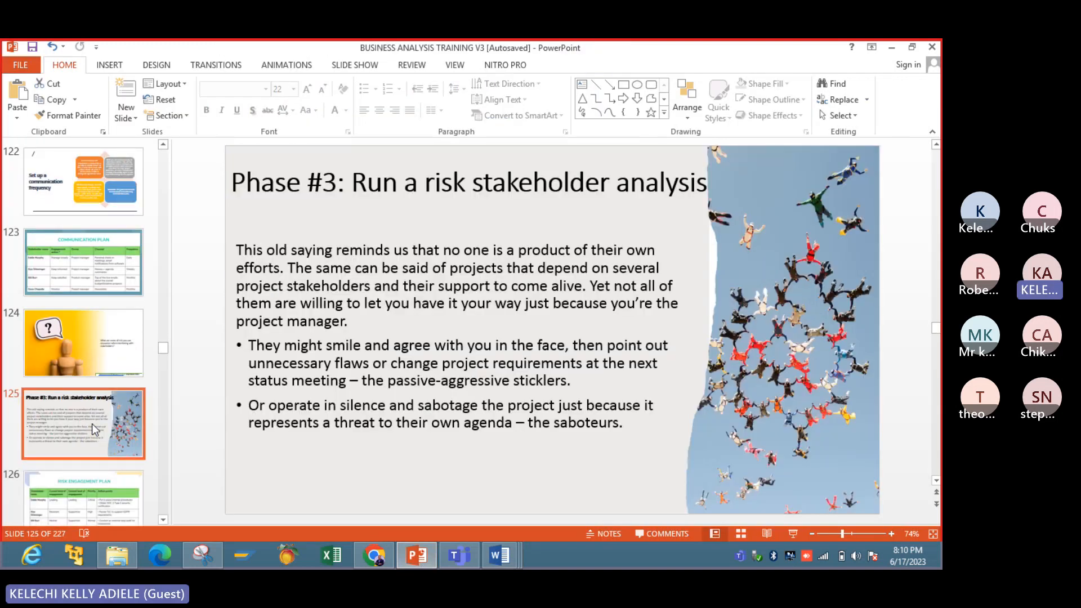
key(Down)
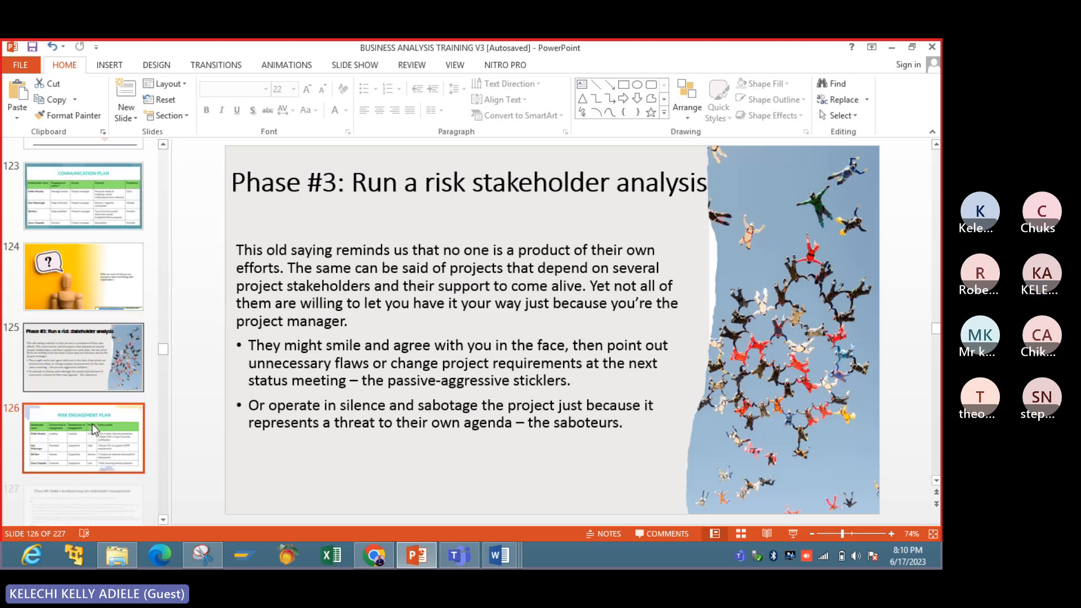
key(Up)
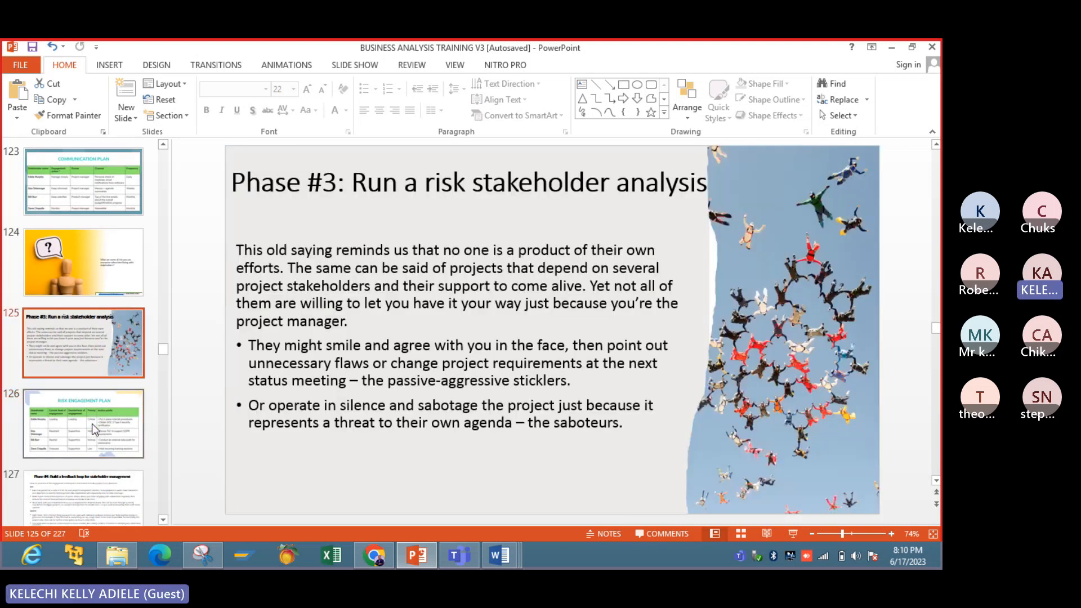
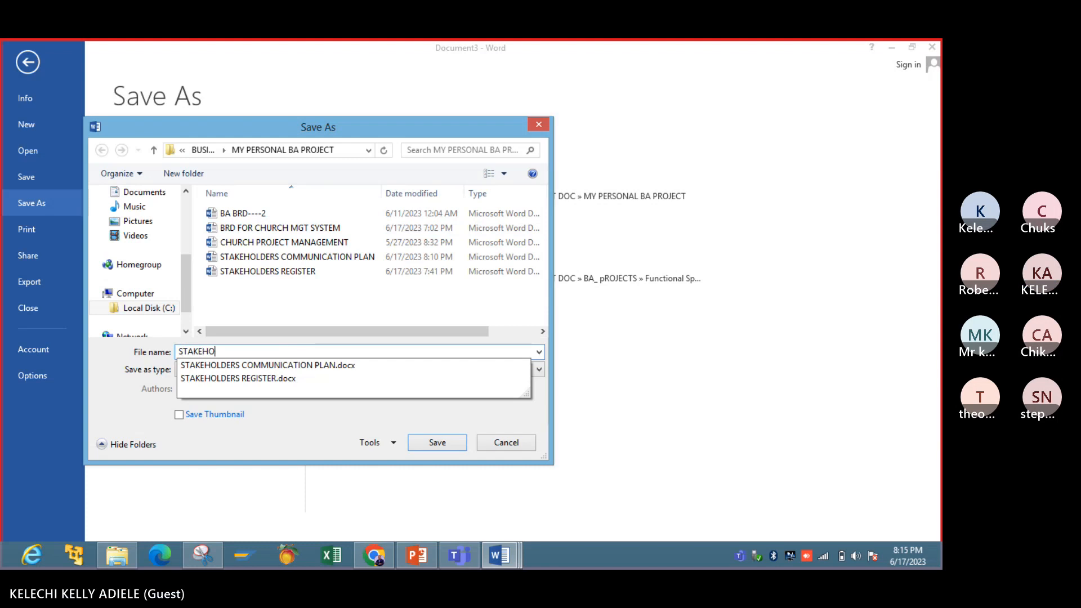
- Save the new document in the MY PERSONAL BA PROJECT folder as STAKEHOLDERS RISK MANAGEMENT PLAN
text(RS R)
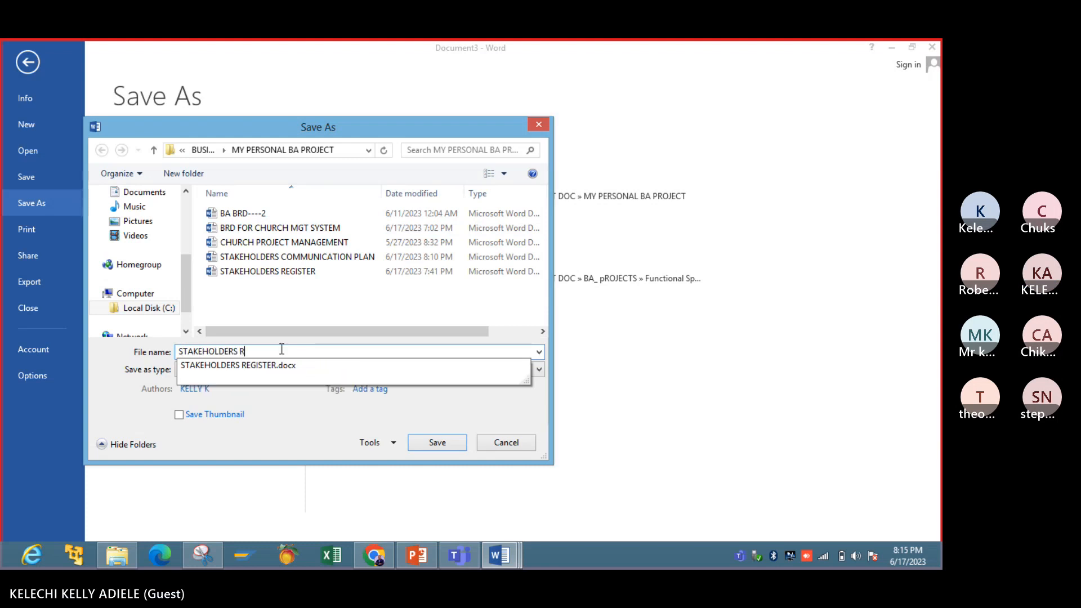
text(ISK MAN)
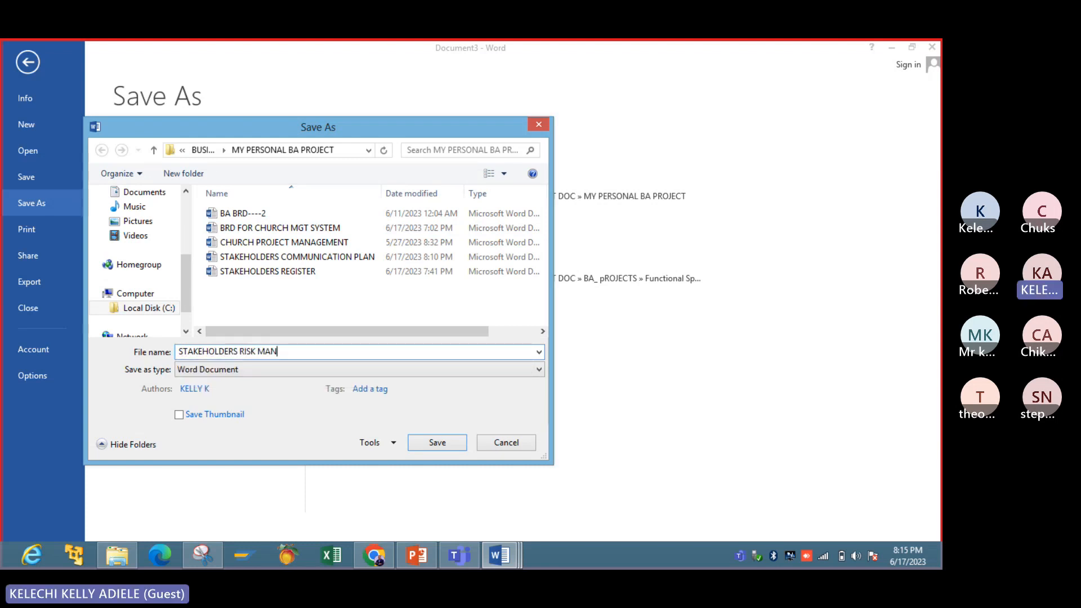
text(AGEMENT PLAN)
click(421, 441)
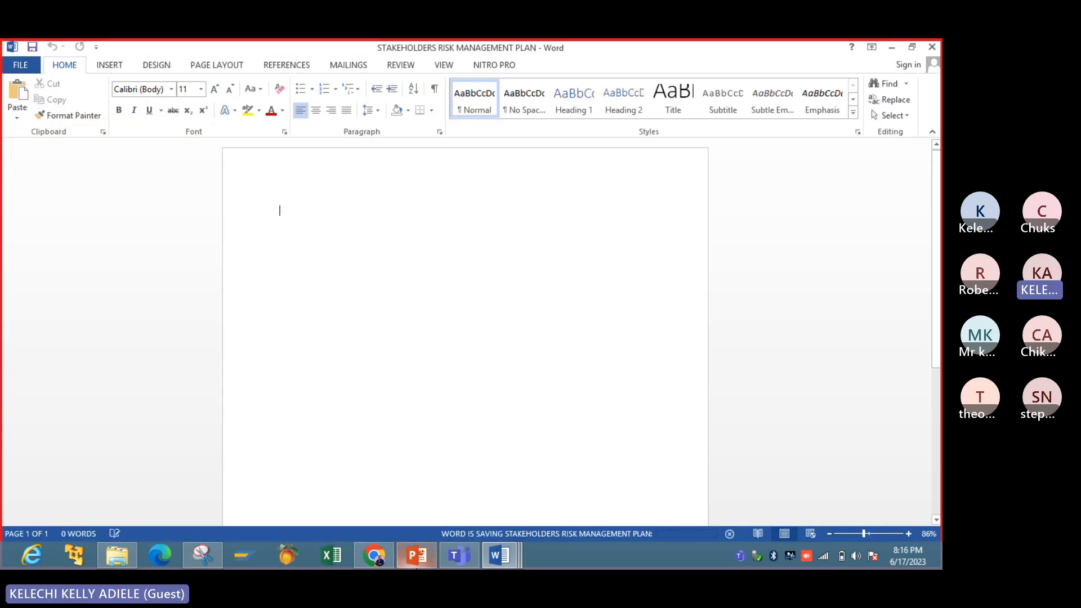
- Enter the title "RISK MANAGEMENT PLAN" and insert a table with five columns and five rows below it
click(428, 552)
click(428, 551)
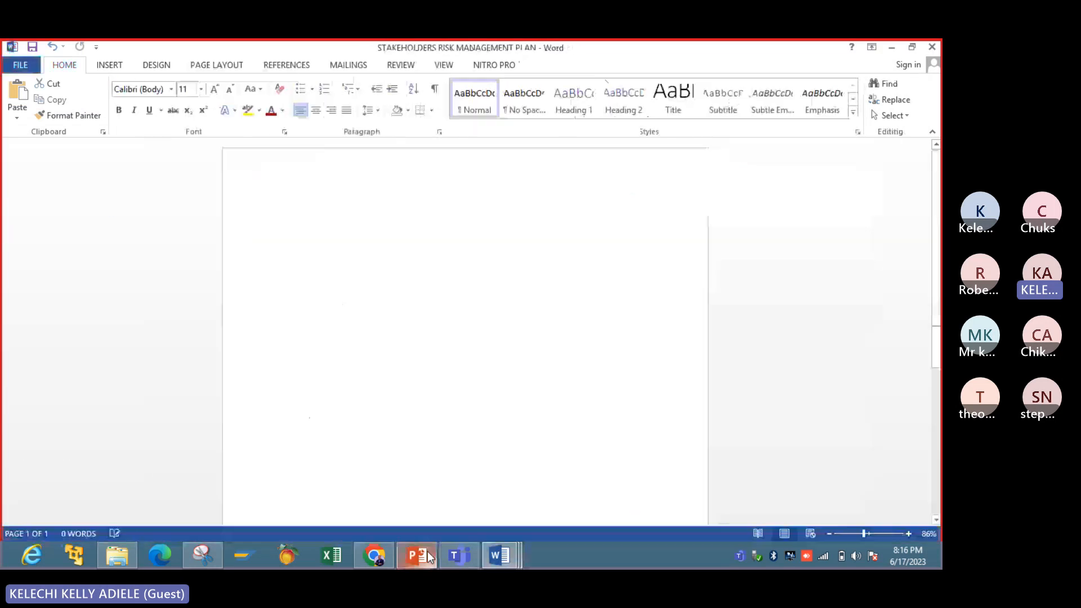
click(427, 551)
click(427, 552)
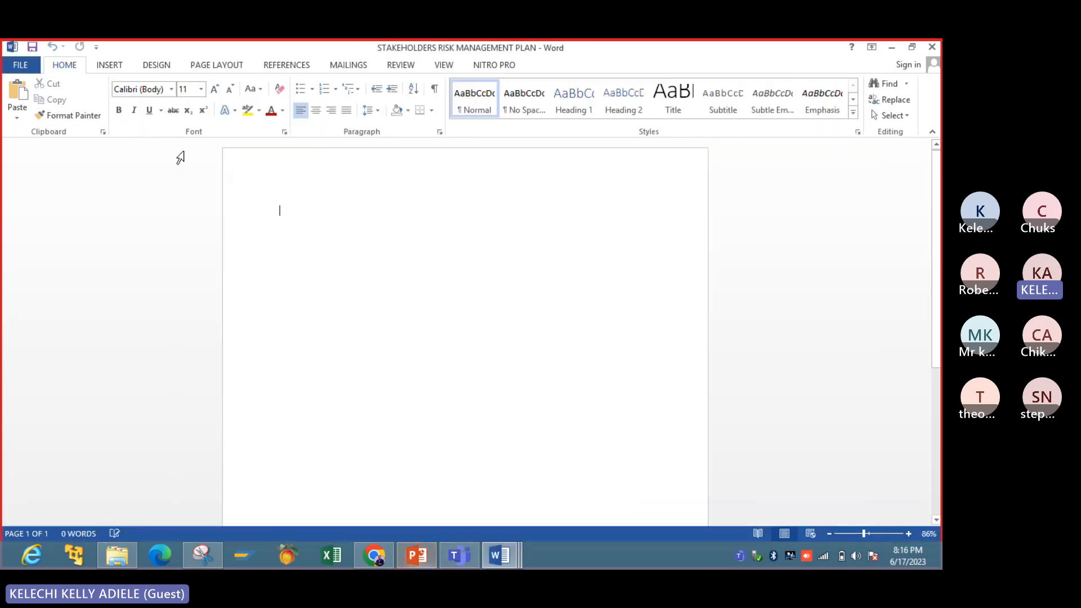
click(108, 66)
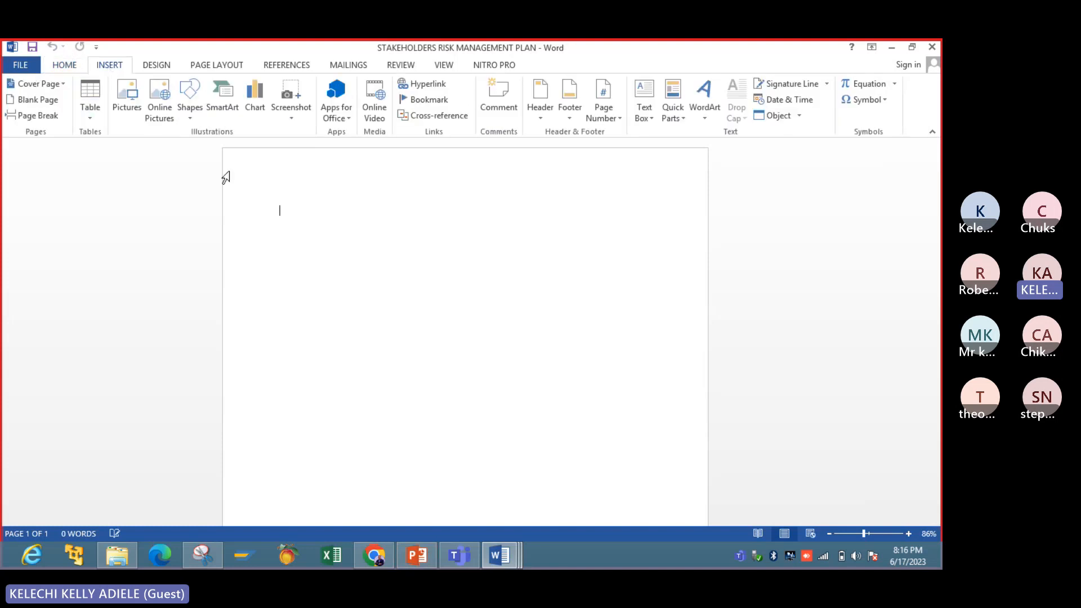
text(RISK)
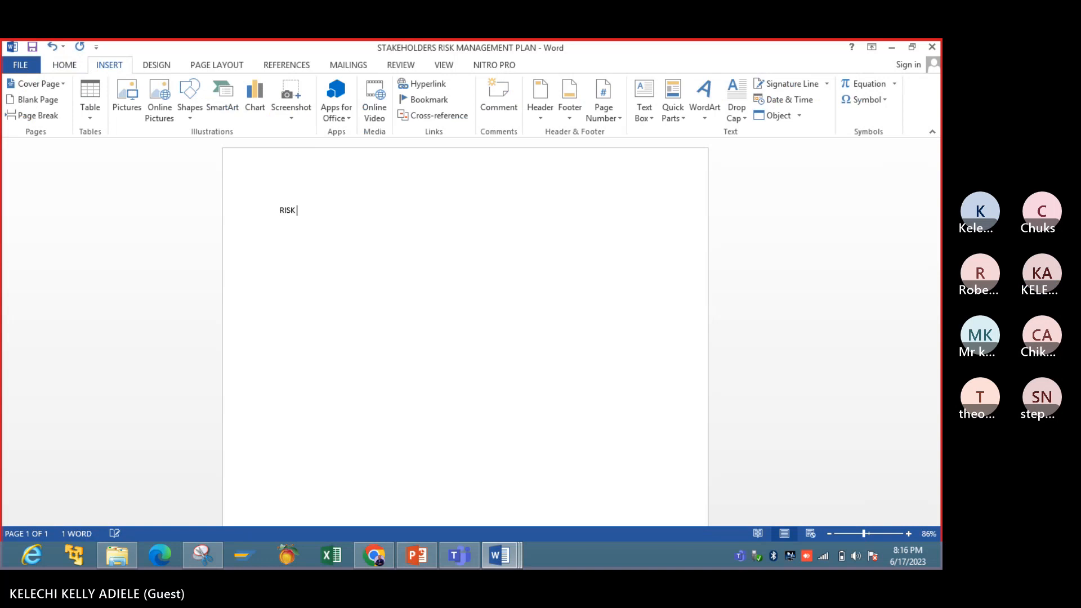
text( MANAGEMENT PLAN)
key(Return)
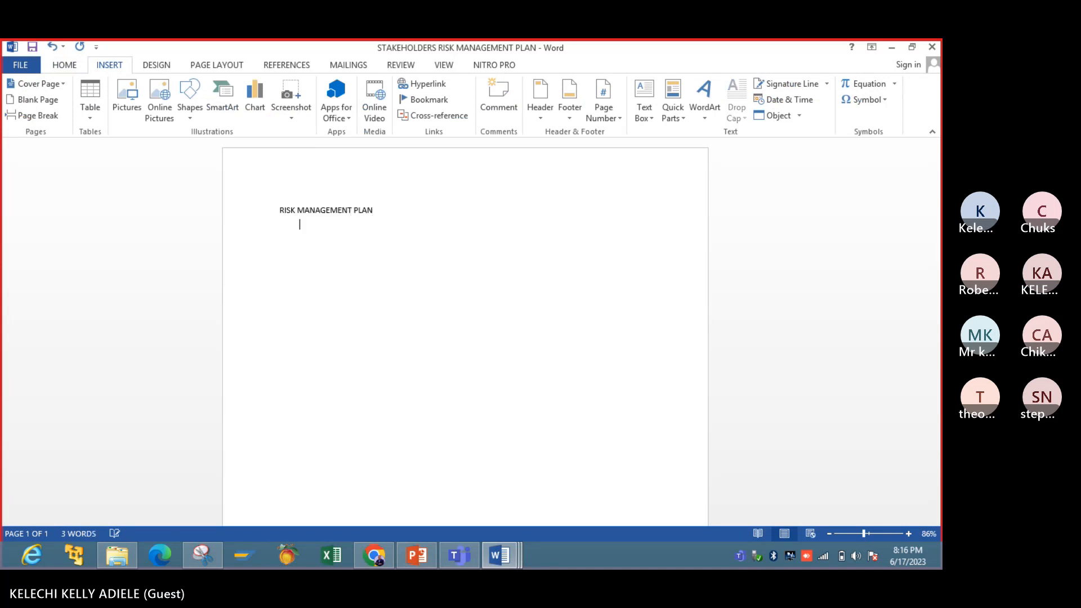
click(90, 107)
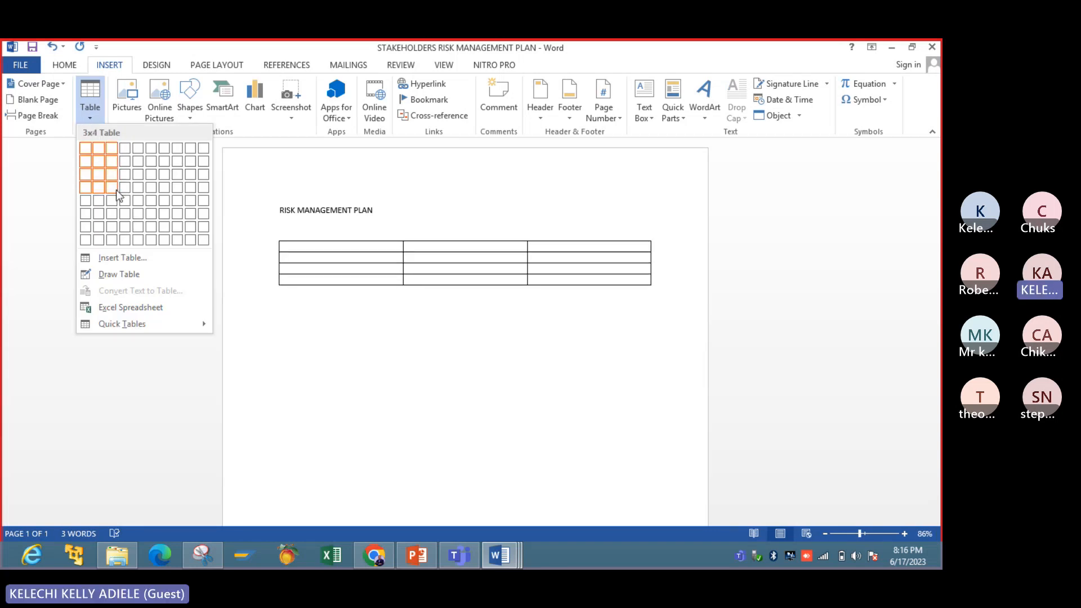
click(144, 200)
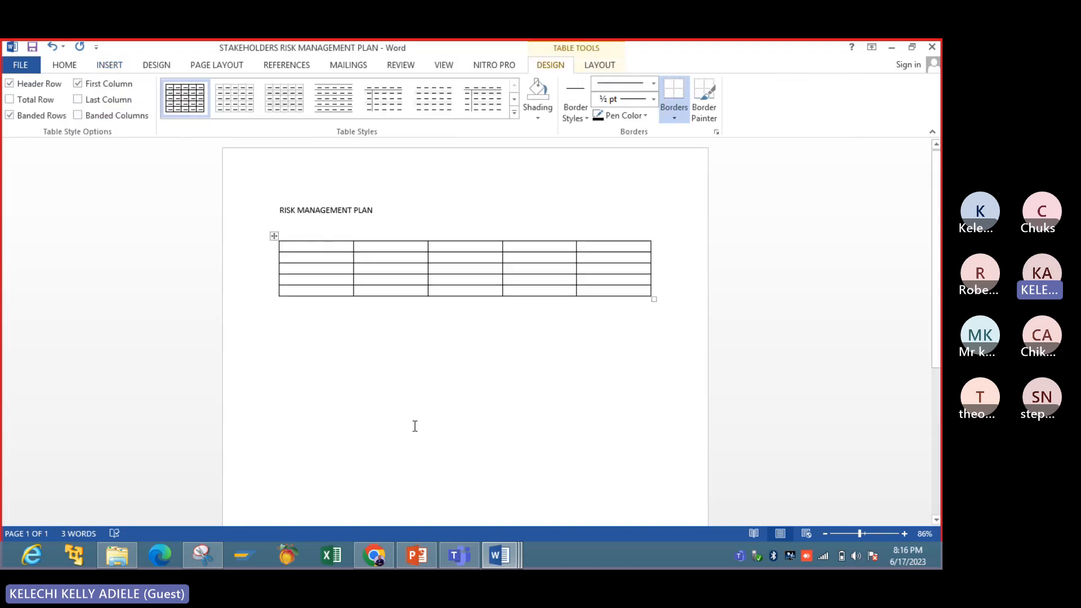
text(NAME)
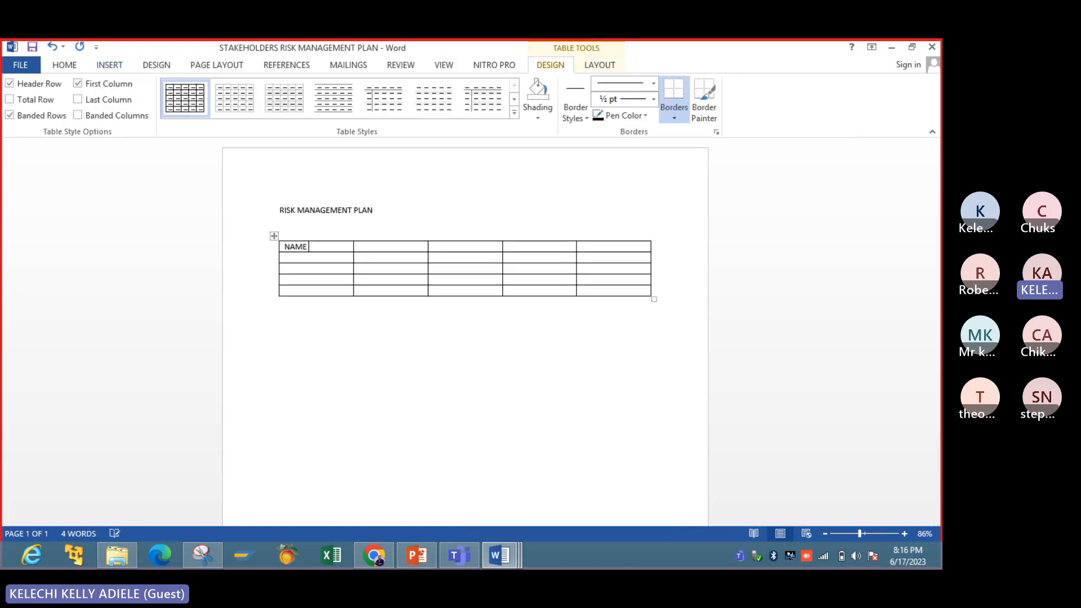
key(BackSpace)
key(BackSpace)
key(BackSpace)
key(BackSpace)
click(273, 235)
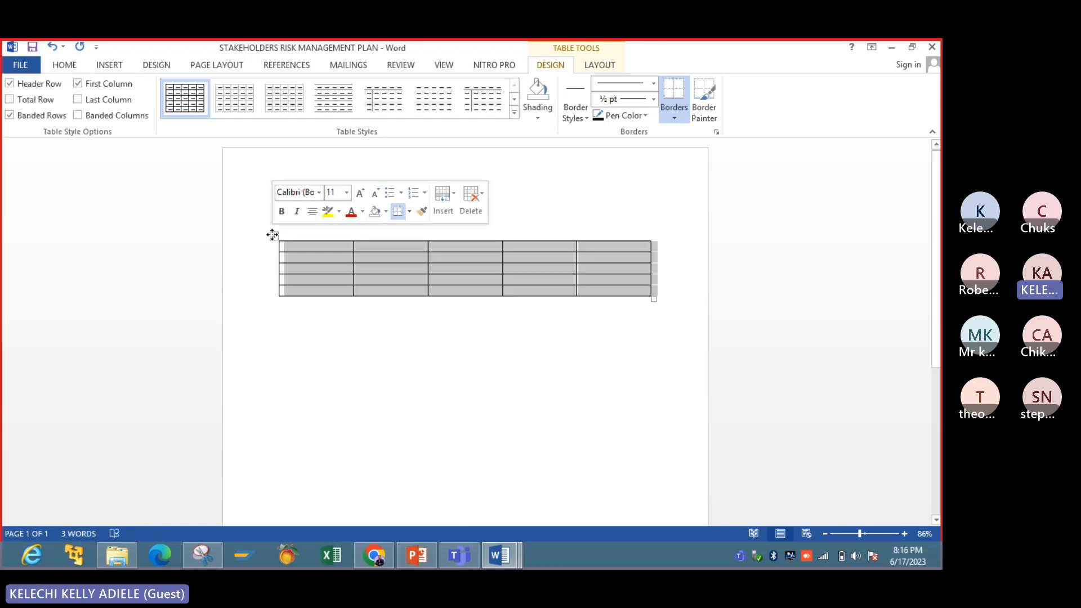
click(272, 236)
click(273, 235)
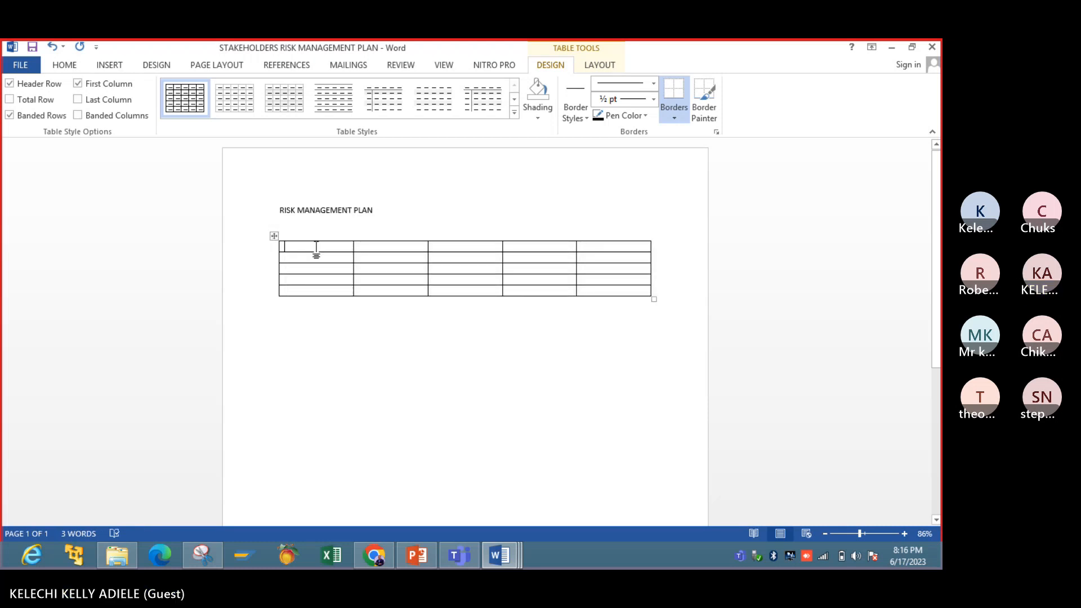
- Enter "NAME OF STAKEHOLDER" as the header of the table's first column
text(NAME OD)
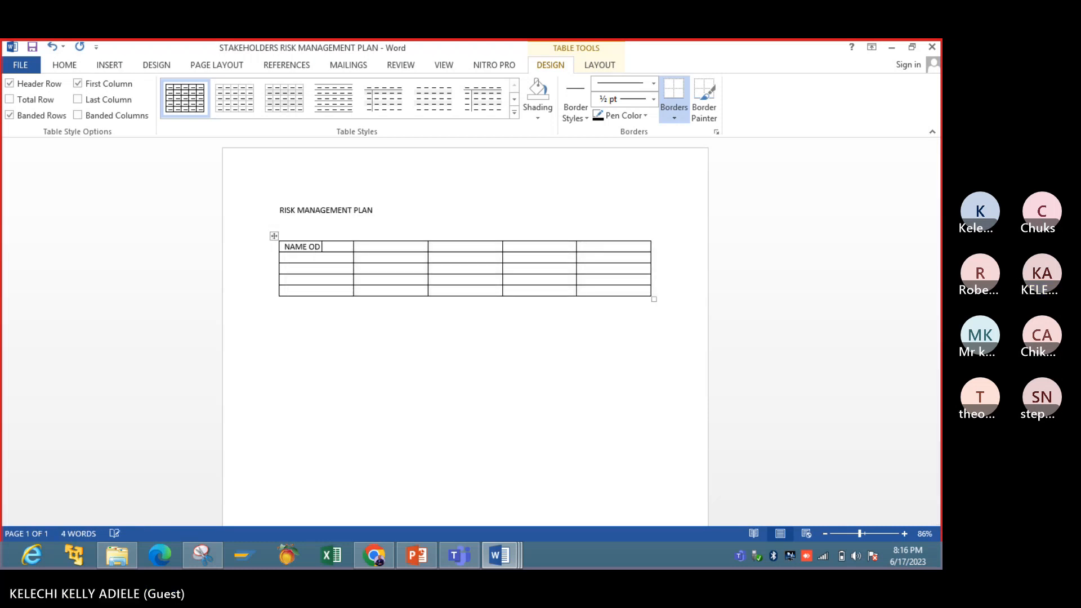
key(BackSpace)
text(F TA)
key(BackSpace)
key(BackSpace)
text(STAKEHOLDE)
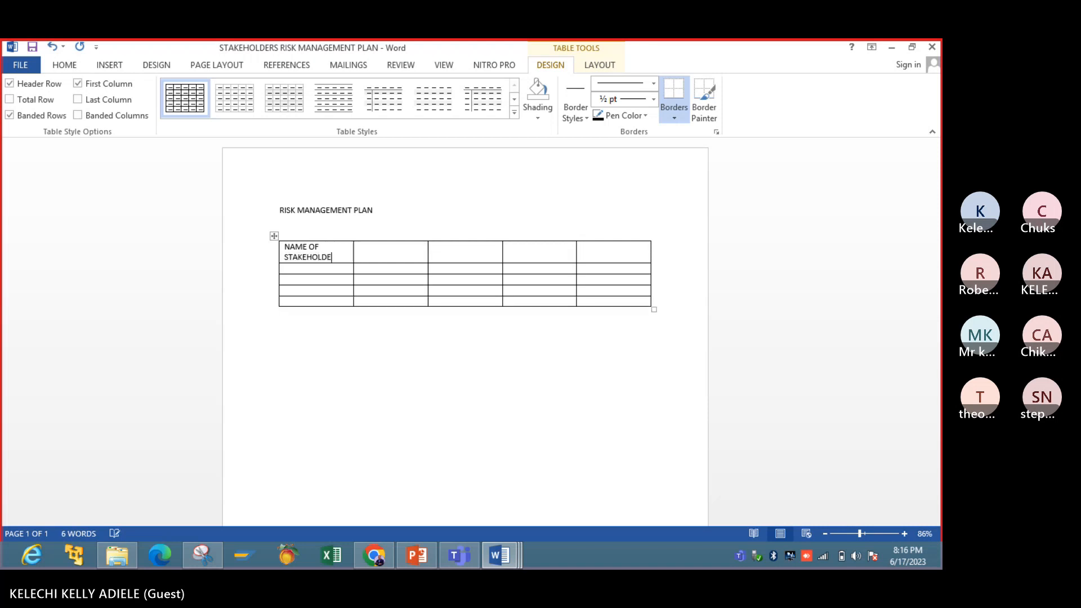
text(R)
key(Tab)
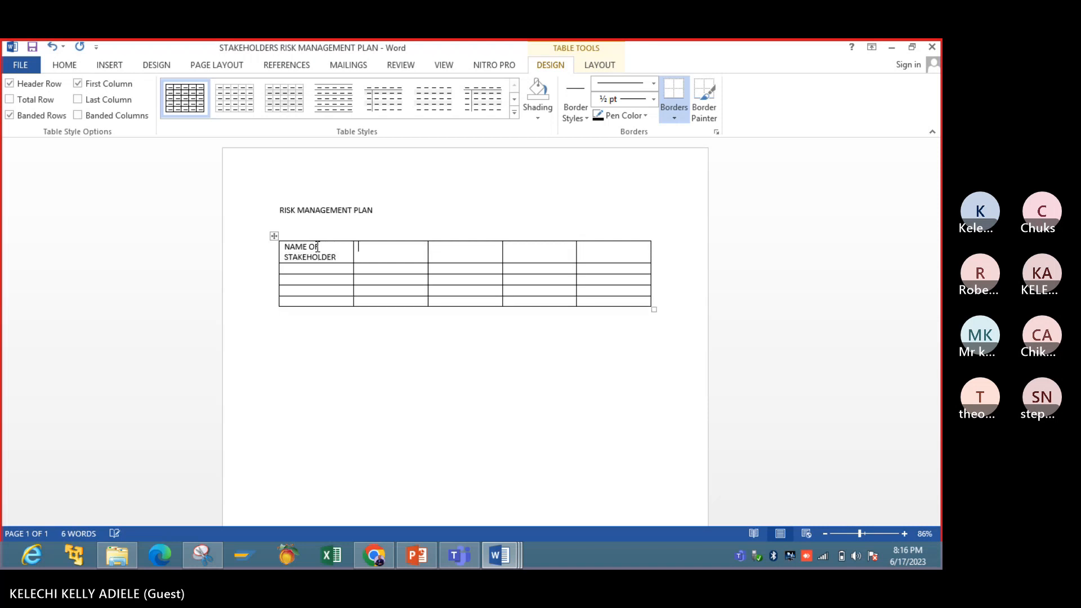
- Enter "CURRENT LEVEL OF ENGAGEMENT" as the second column header, following the RISK ENGAGEMENT PLAN slide in PowerPoint
click(415, 558)
click(416, 563)
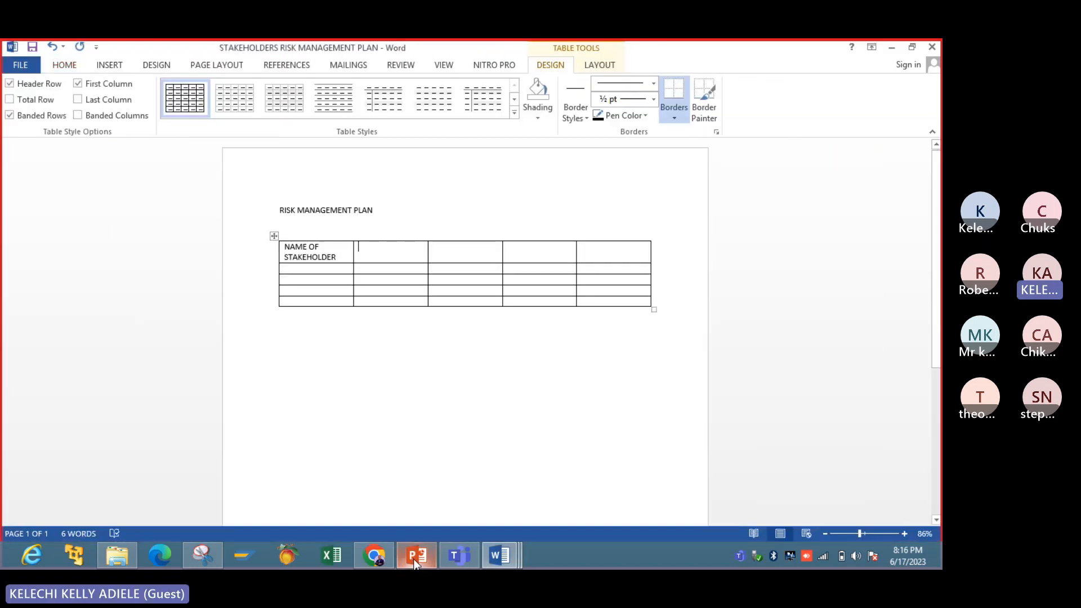
text(CUREN)
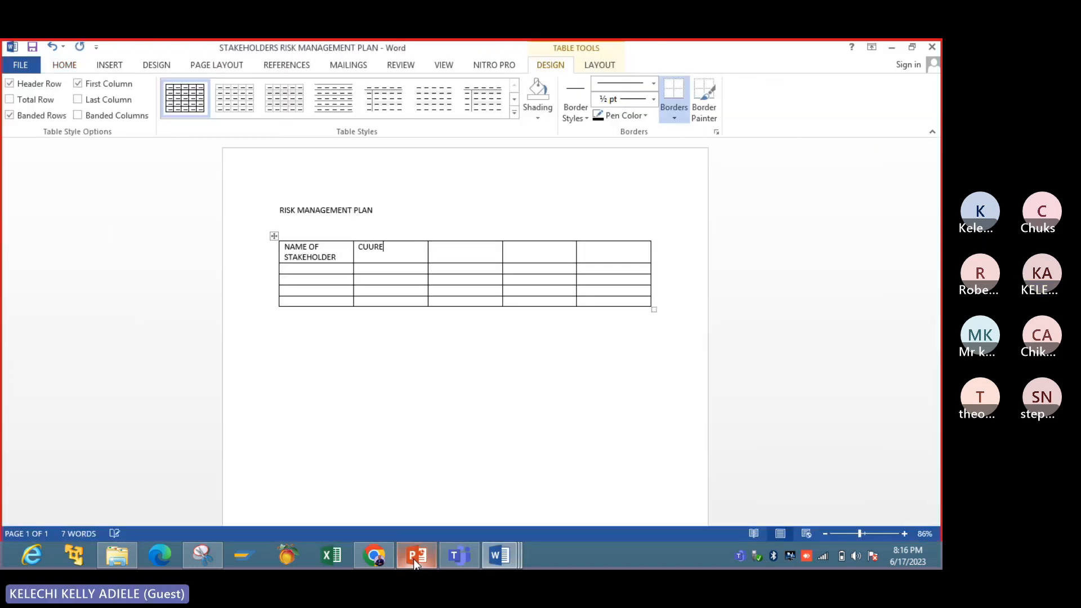
key(BackSpace)
key(BackSpace)
key(BackSpace)
text(RRENT )
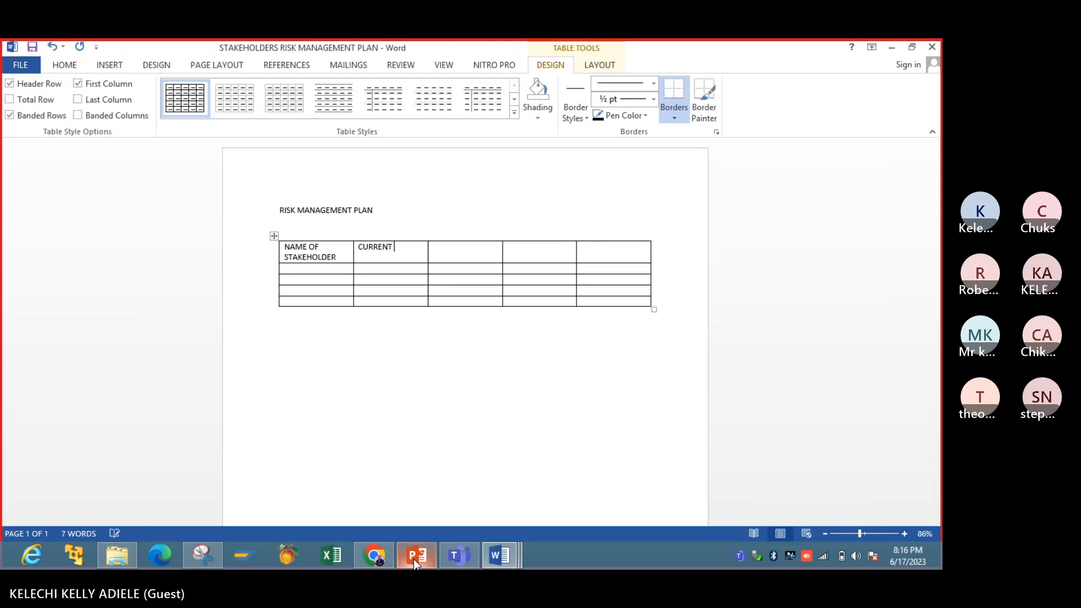
text(LEVEL OF ENGAGE)
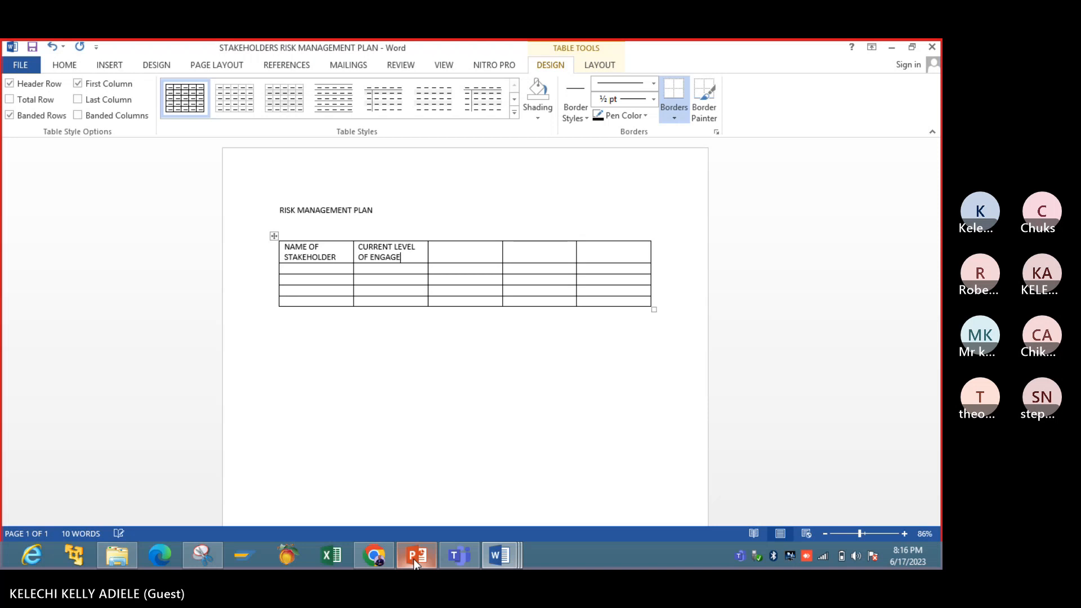
text(MENT)
key(Tab)
- Check the RISK ENGAGEMENT PLAN slide in PowerPoint and enter "DESIRED LEVEL OF ENGAGEMENT" as the third column header in Word
click(422, 561)
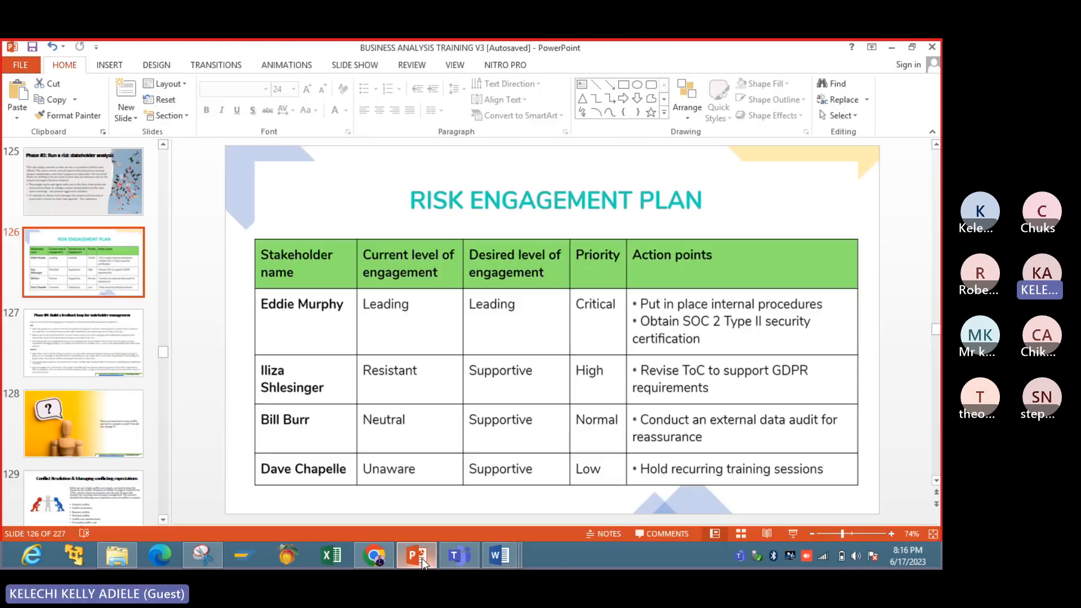
click(421, 559)
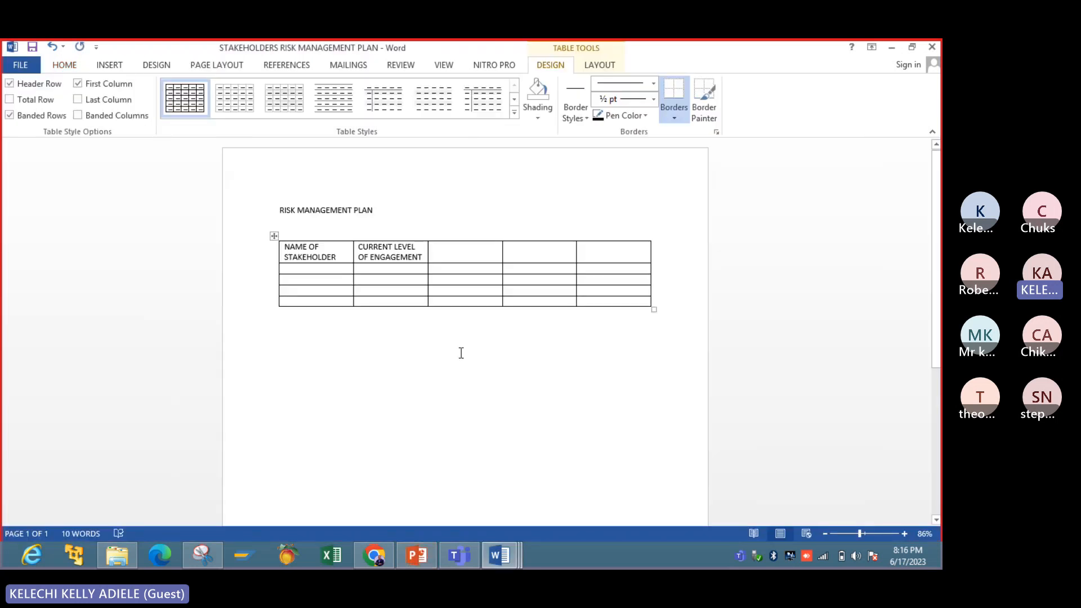
text(DES)
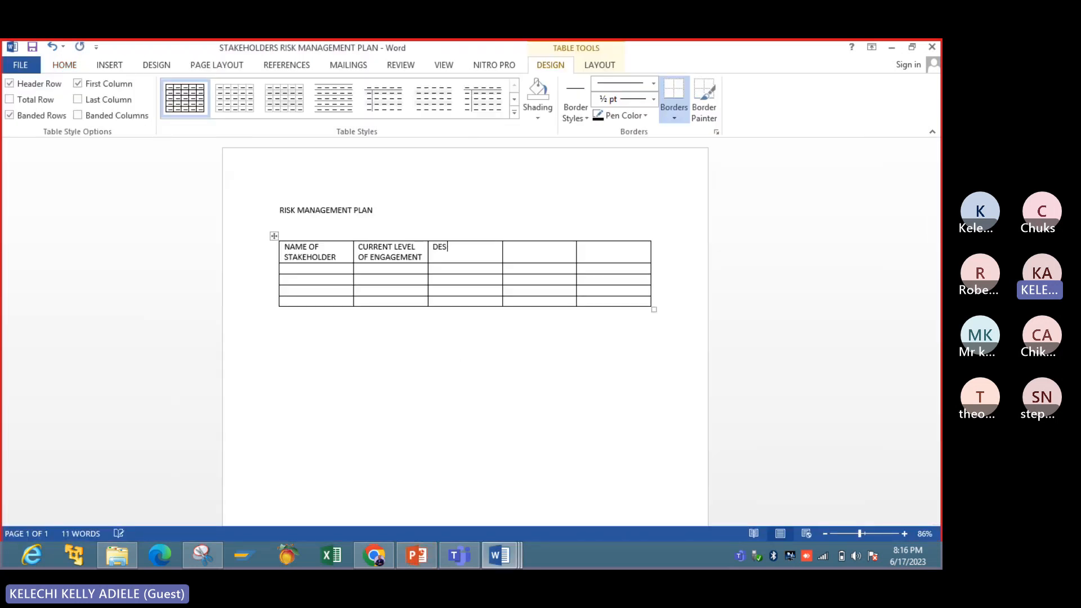
text(IRED LEVEL)
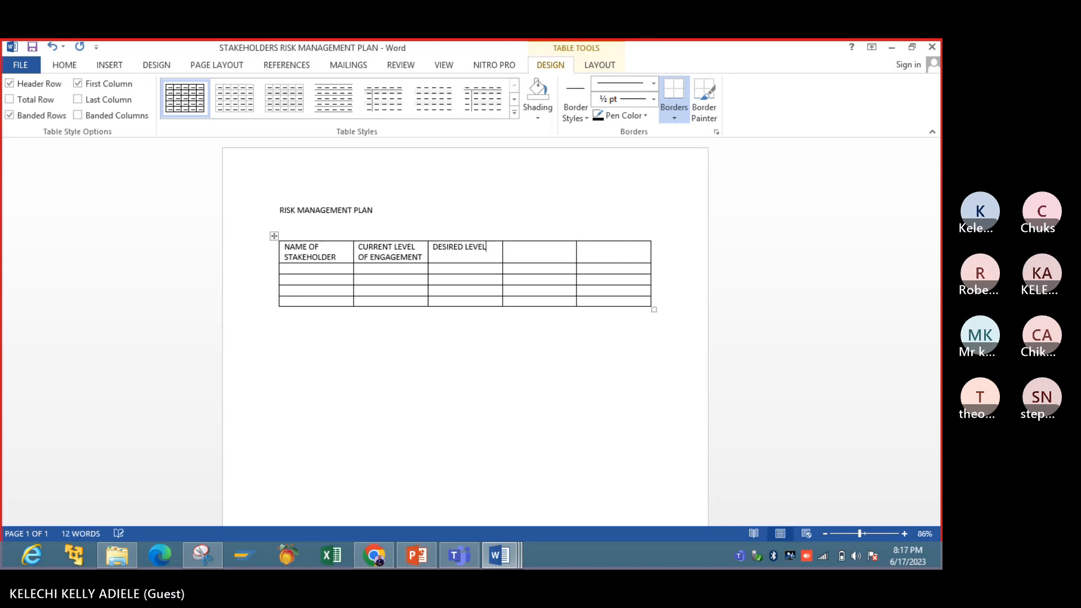
text( OF ENGAGEME)
text(NT)
text(PRIO)
text(RTY)
- Enter "PRIORITY" and "ACTION POINTS" as the fourth and fifth column headers
key(BackSpace)
key(BackSpace)
text(ITY)
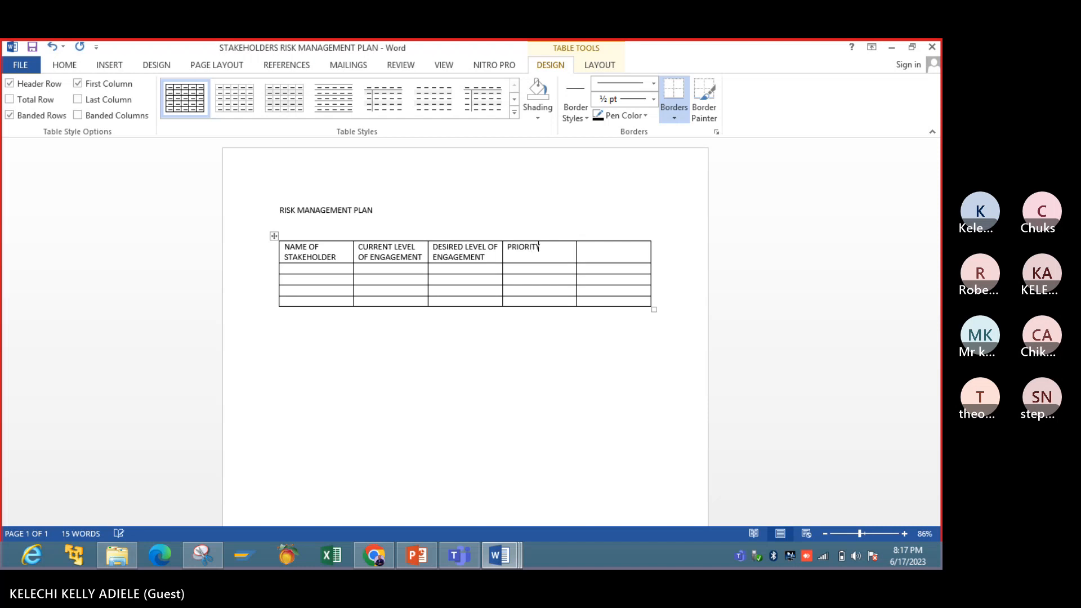
click(426, 565)
click(426, 565)
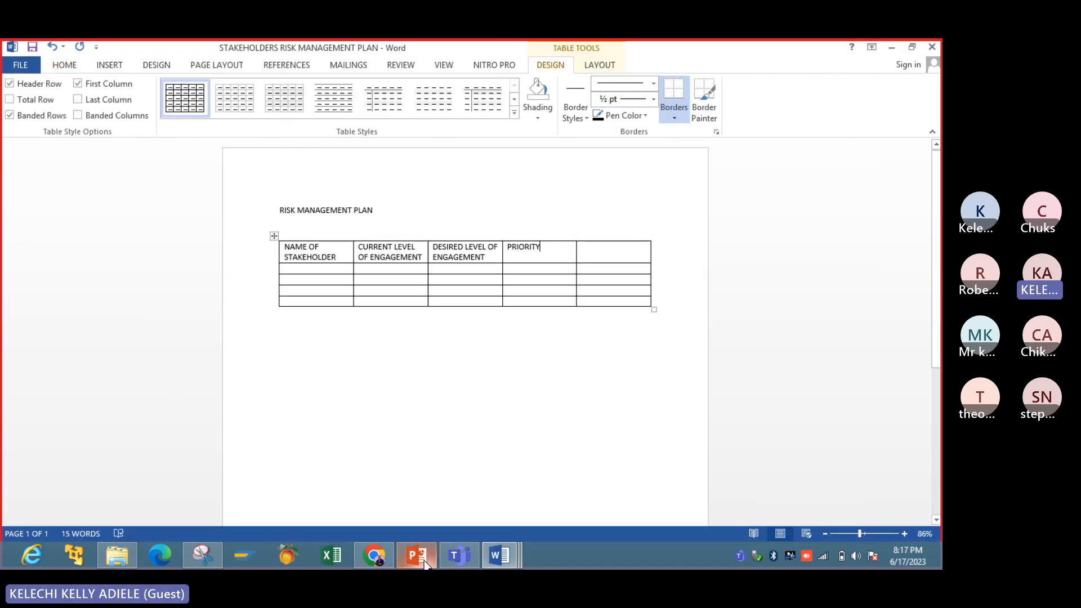
key(Tab)
text(AC)
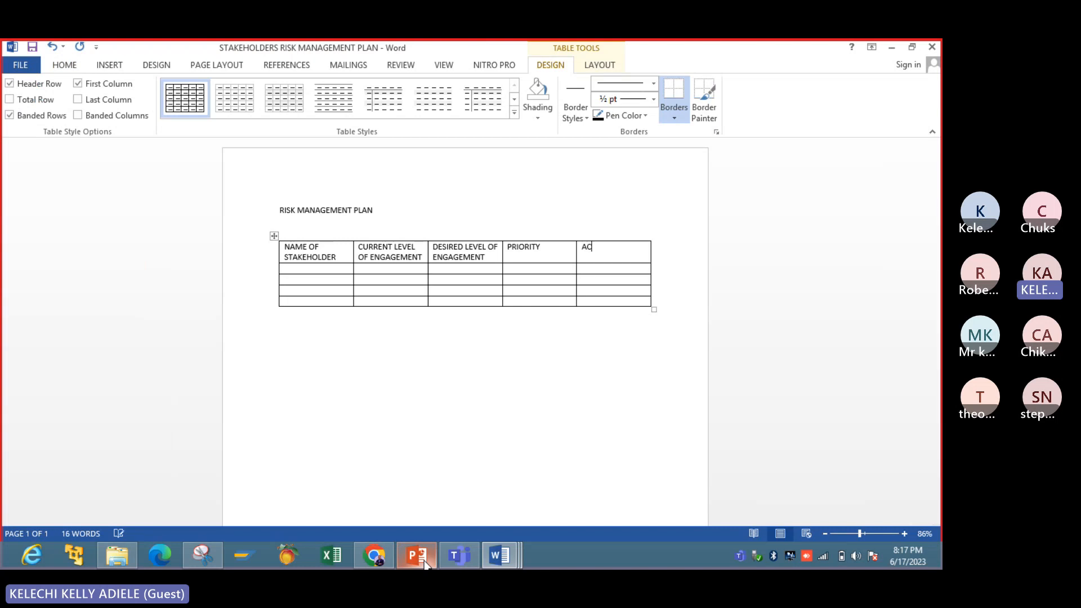
text(TION POINTS)
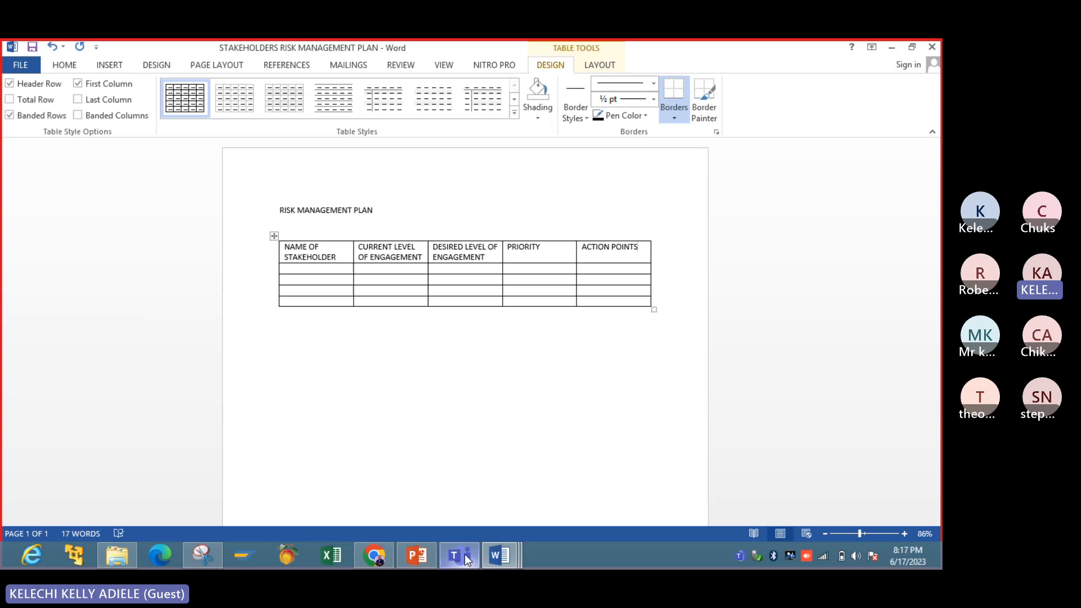
- Copy the NAME column from the STAKEHOLDERS COMMUNICATION PLAN document into the NAME OF STAKEHOLDER column of the risk management table
click(498, 556)
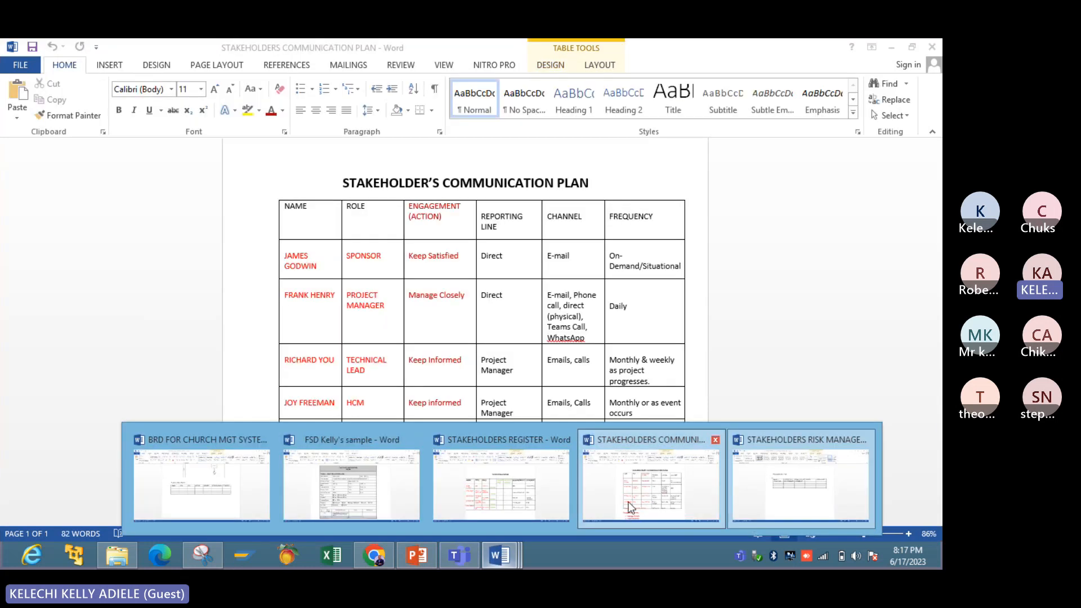
click(629, 507)
drag(290, 209, 317, 442)
key(ctrl+c)
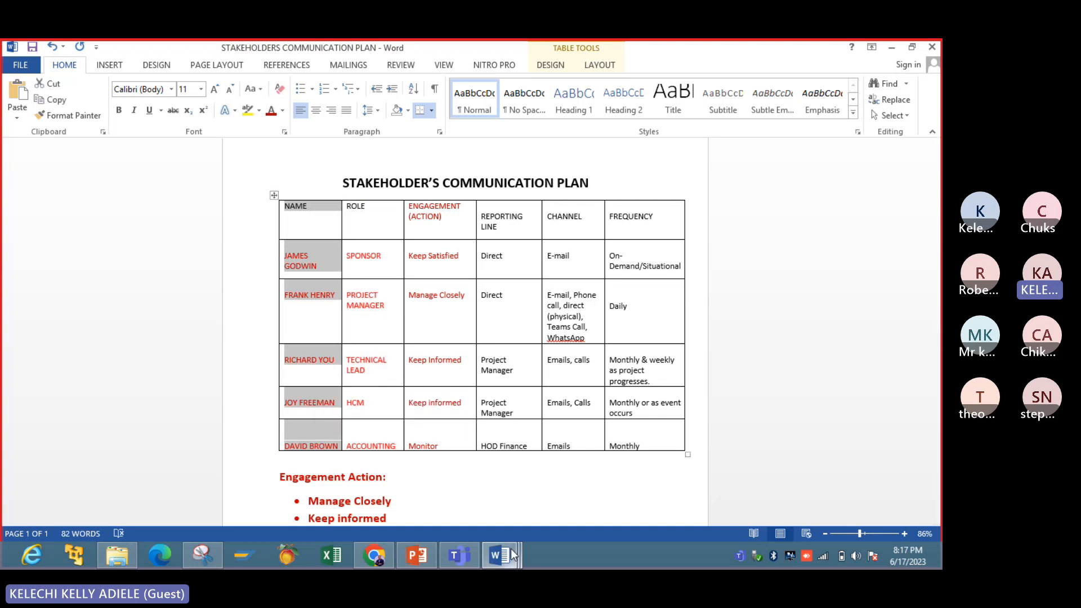
mouse_move(512, 548)
click(785, 487)
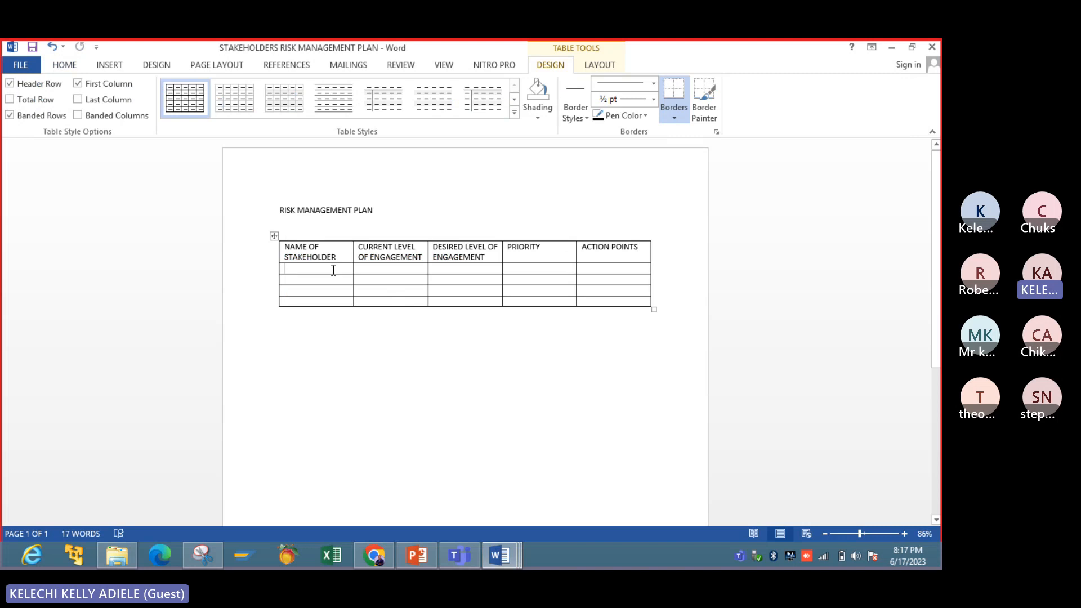
click(333, 270)
key(ctrl+v)
- Place the cursor in the first stakeholder's current engagement cell and check the example levels on the RISK ENGAGEMENT PLAN slide in PowerPoint
click(396, 272)
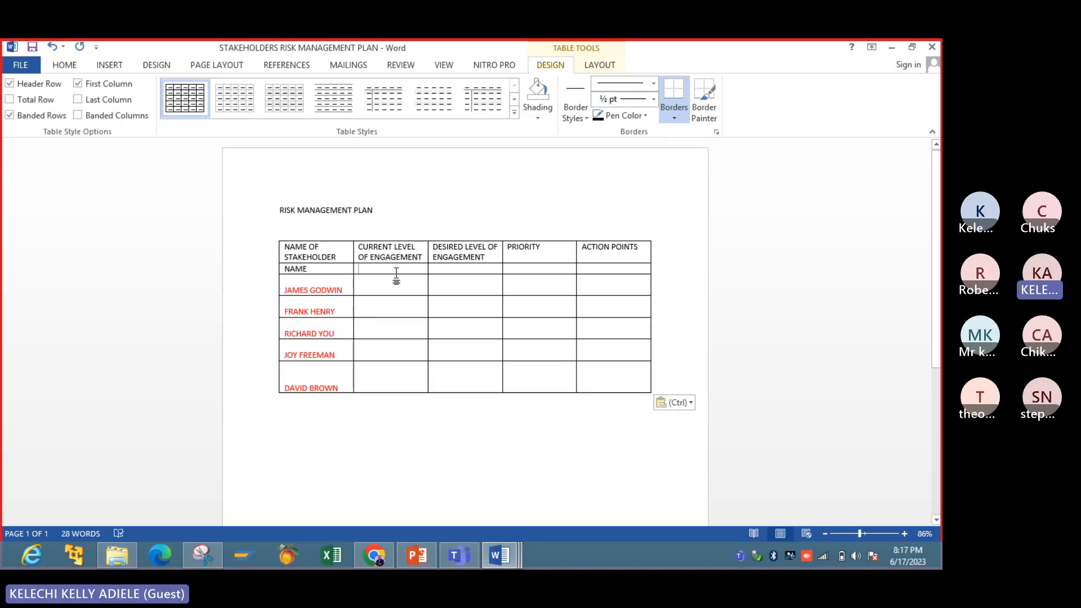
click(370, 288)
key(Return)
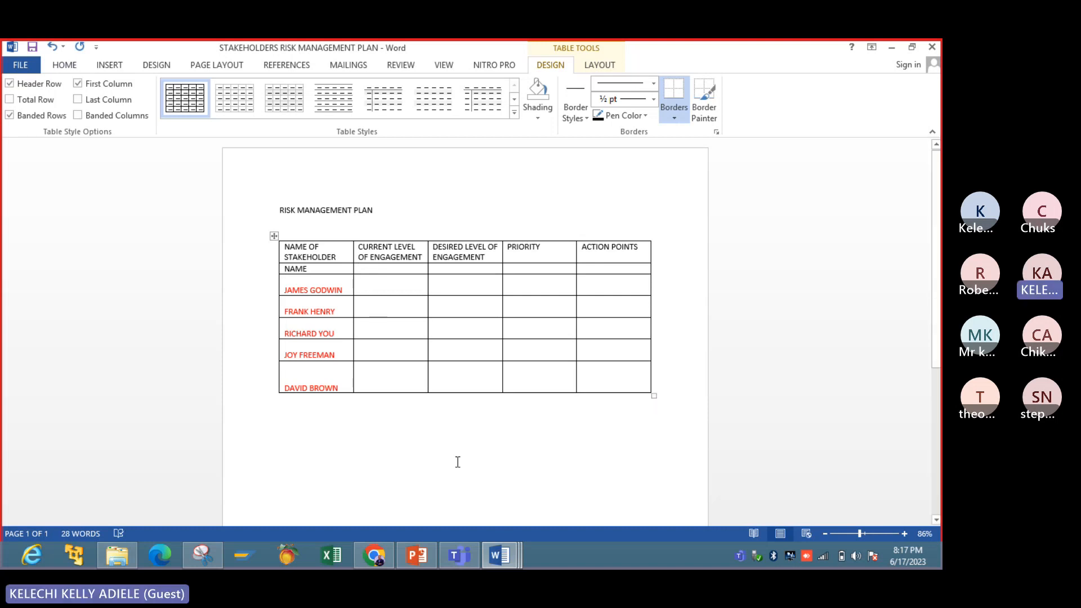
click(414, 556)
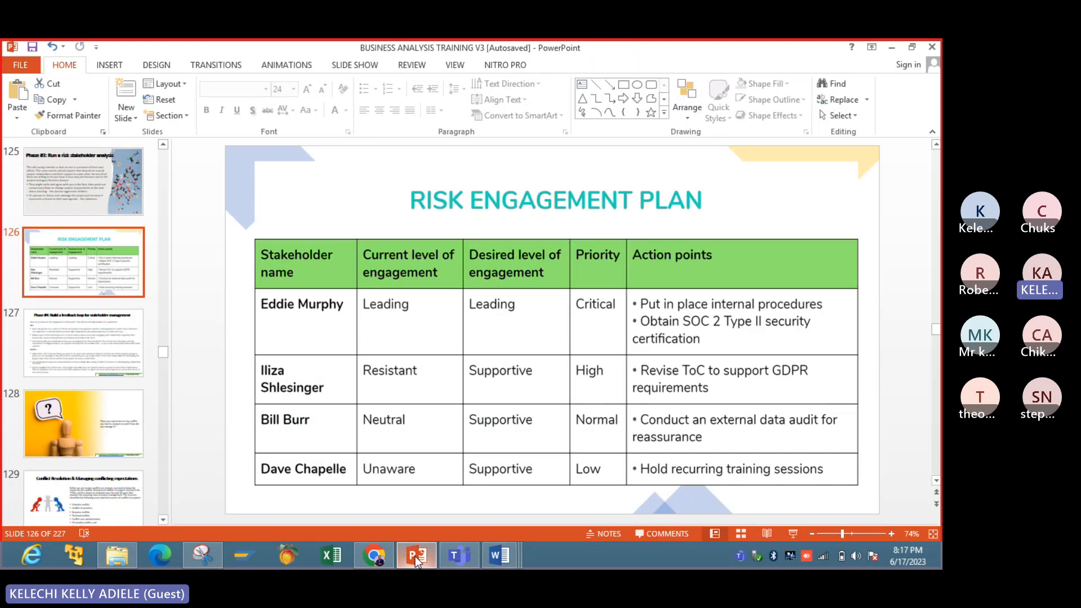
click(415, 557)
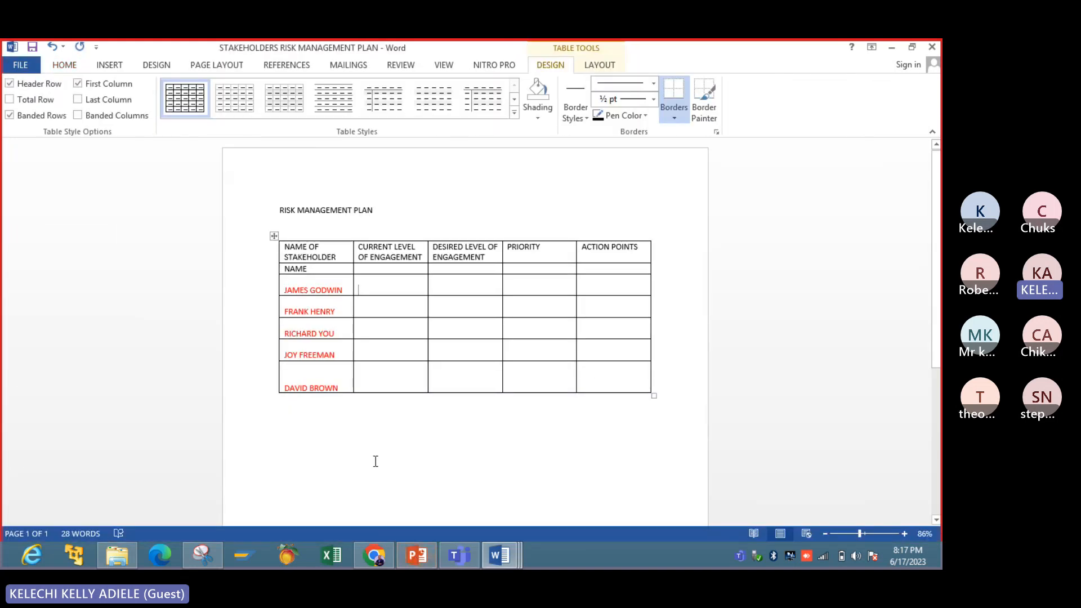
- Copy the "CURRENT LEVEL OF ENGAGEMENT" column header and paste it as a heading below the table
click(374, 458)
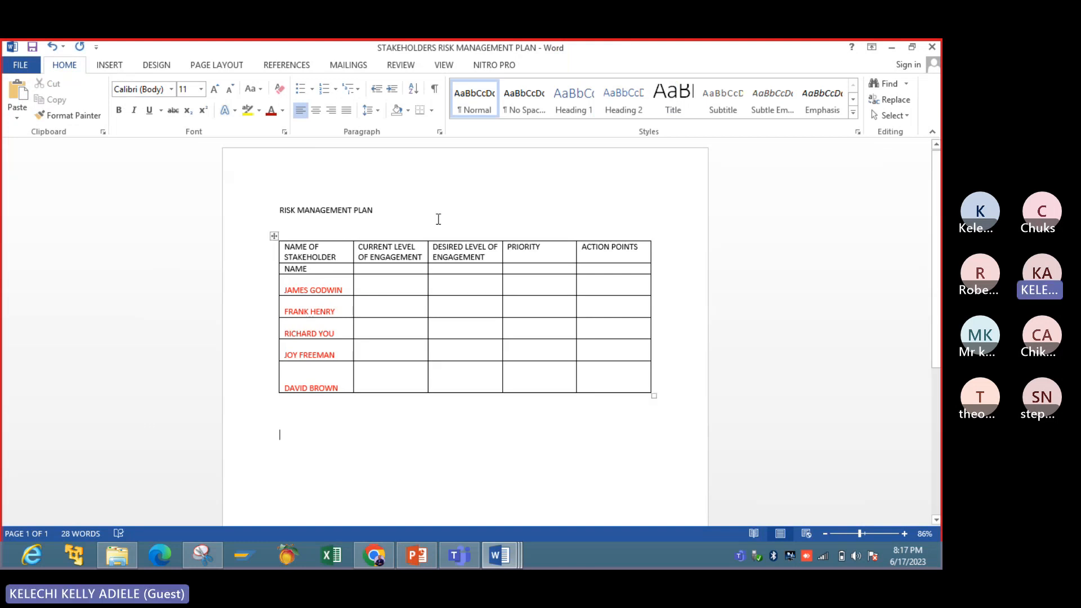
click(424, 254)
drag(377, 243, 422, 258)
key(ctrl+c)
click(361, 248)
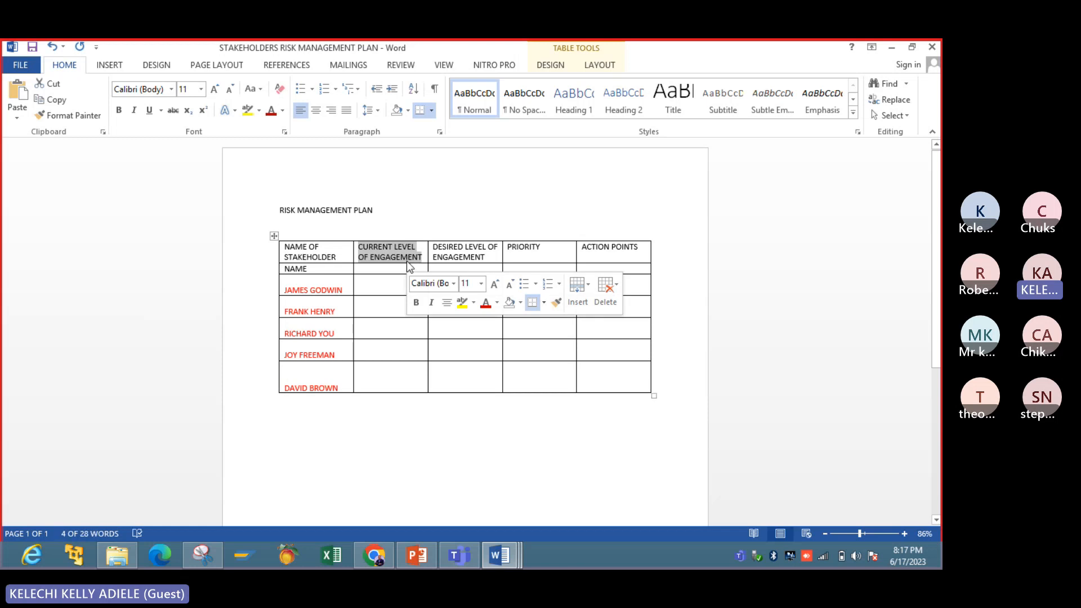
click(321, 411)
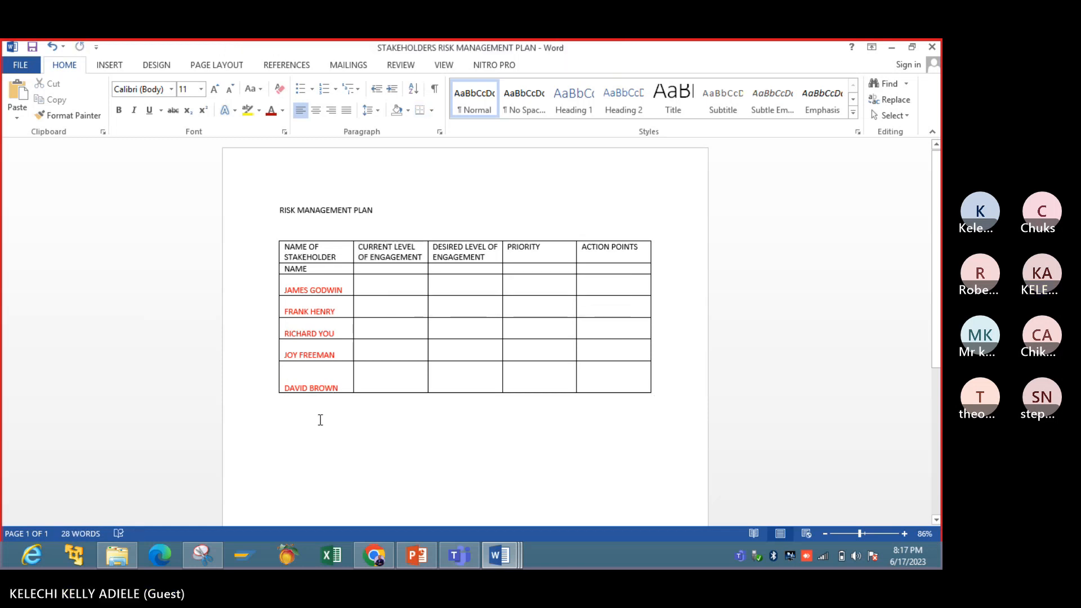
key(ctrl+v)
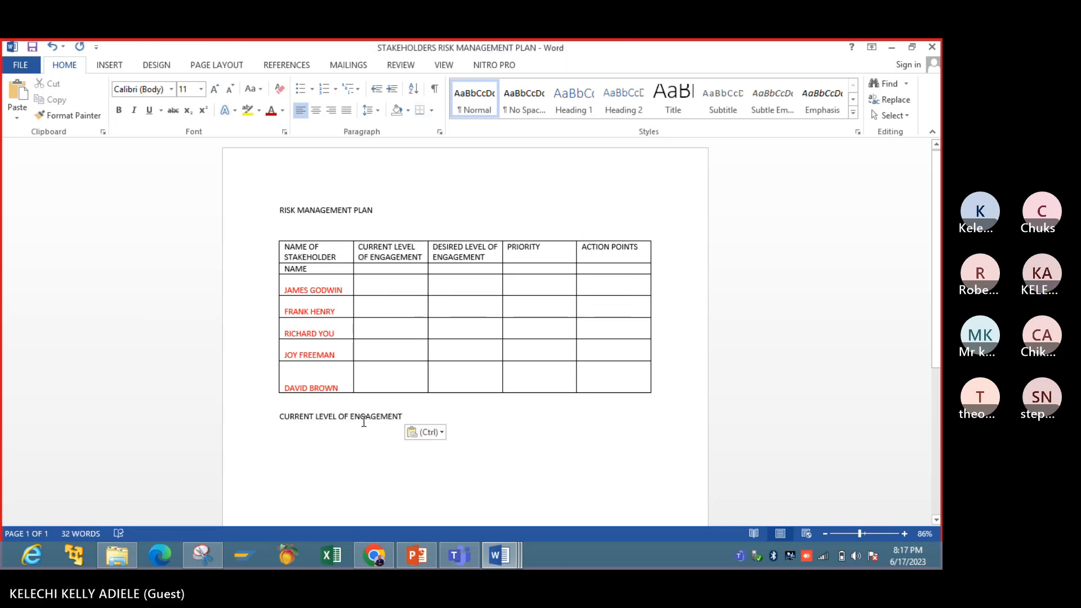
- Start a bulleted list under the pasted heading with the items "Leading", "Resistant" and "Unaware"
key(Return)
key(Tab)
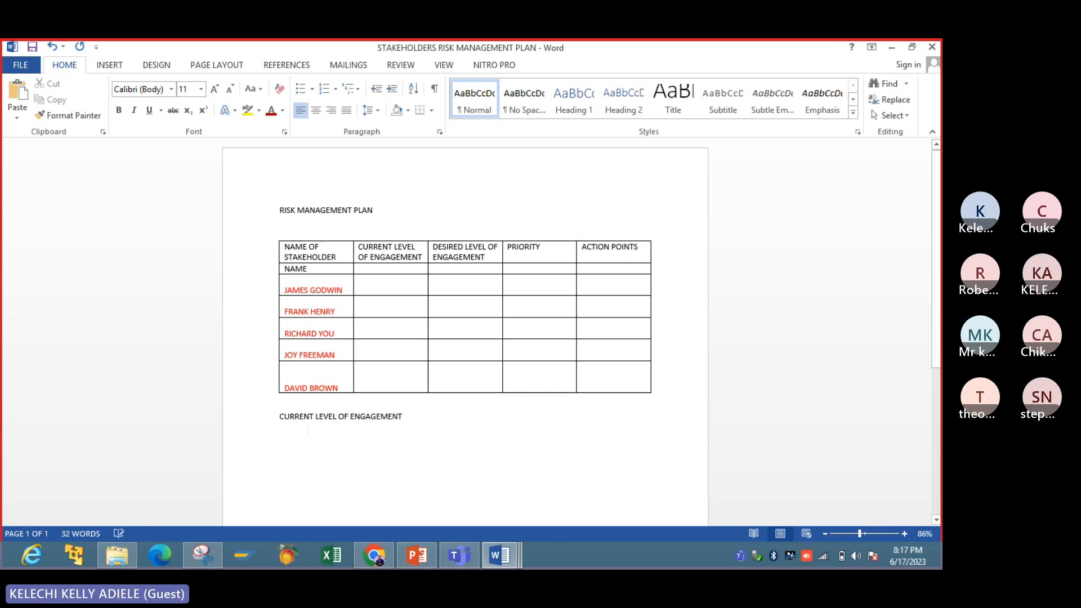
click(299, 90)
text(L)
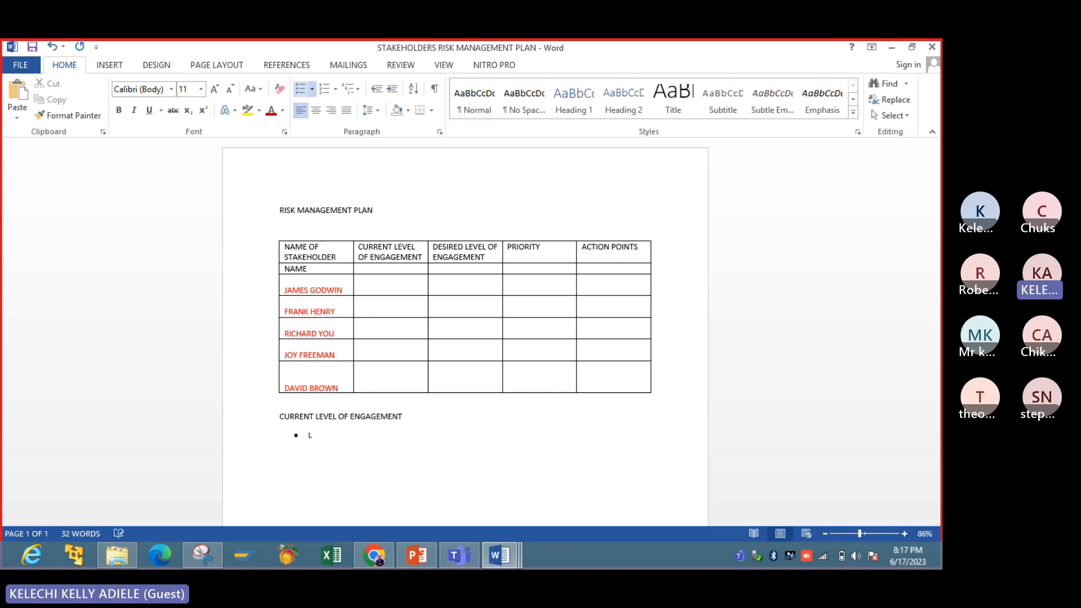
text(eading )
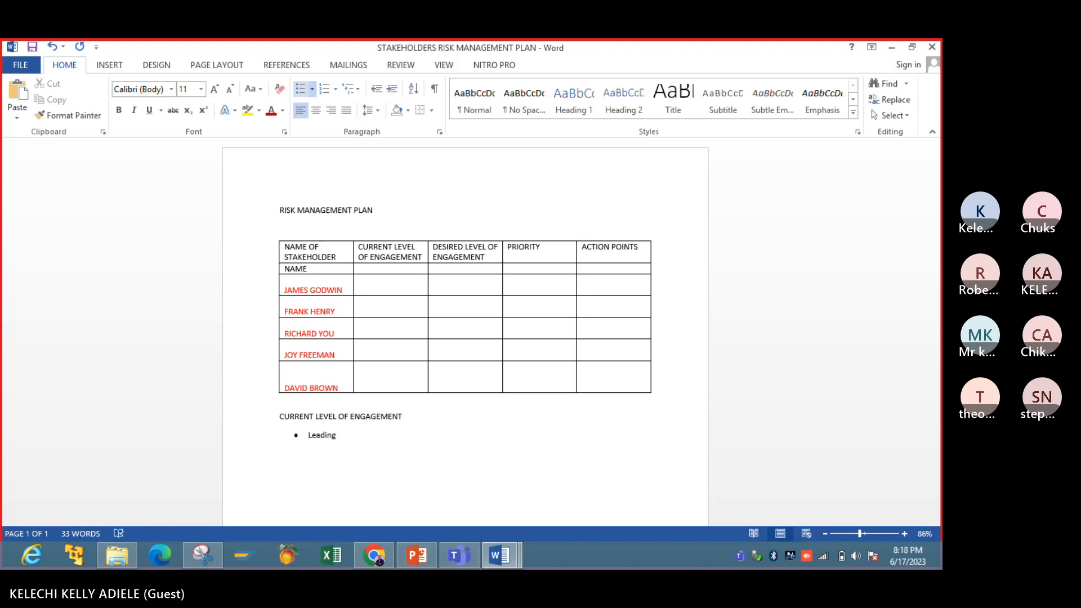
text(Resistant)
key(Return)
text(Unaware)
- Check the RISK ENGAGEMENT PLAN slide in PowerPoint and add "Neutral" as the fourth bullet of the engagement levels list in Word
click(410, 563)
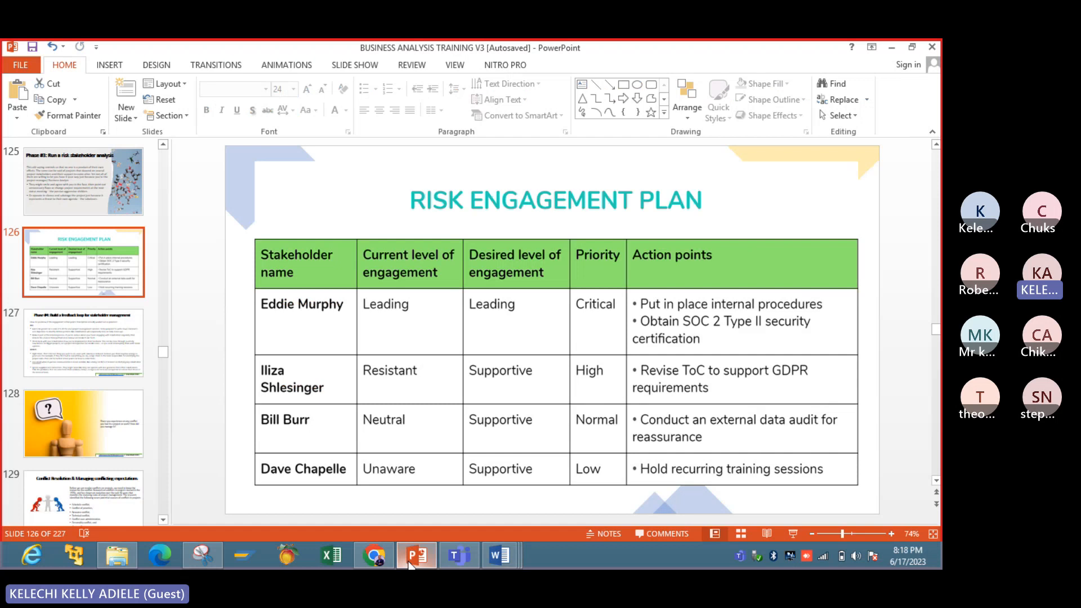
click(410, 557)
text(Neu)
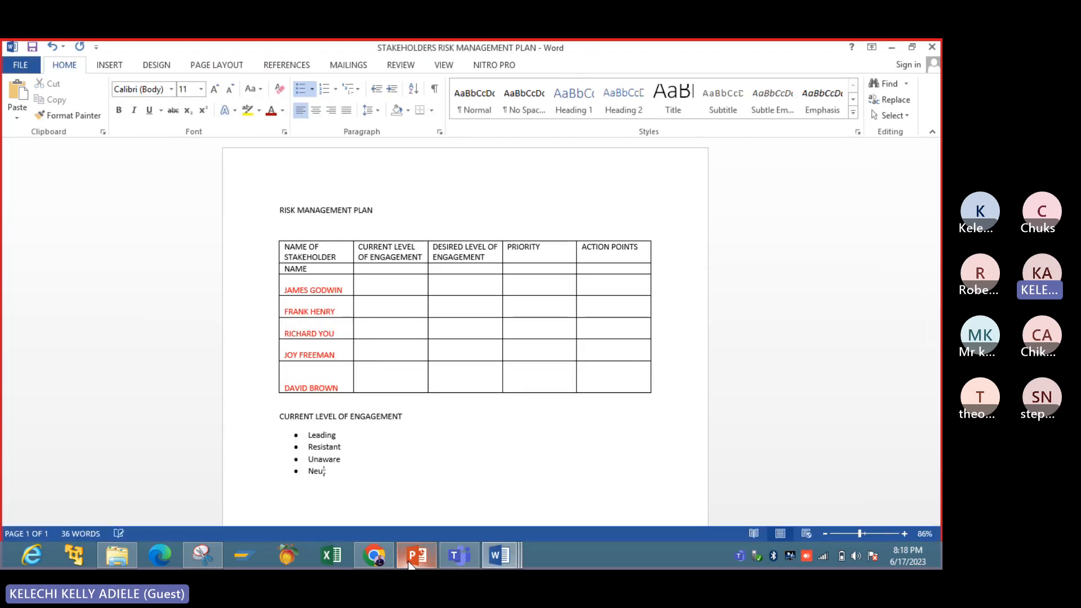
text(tral)
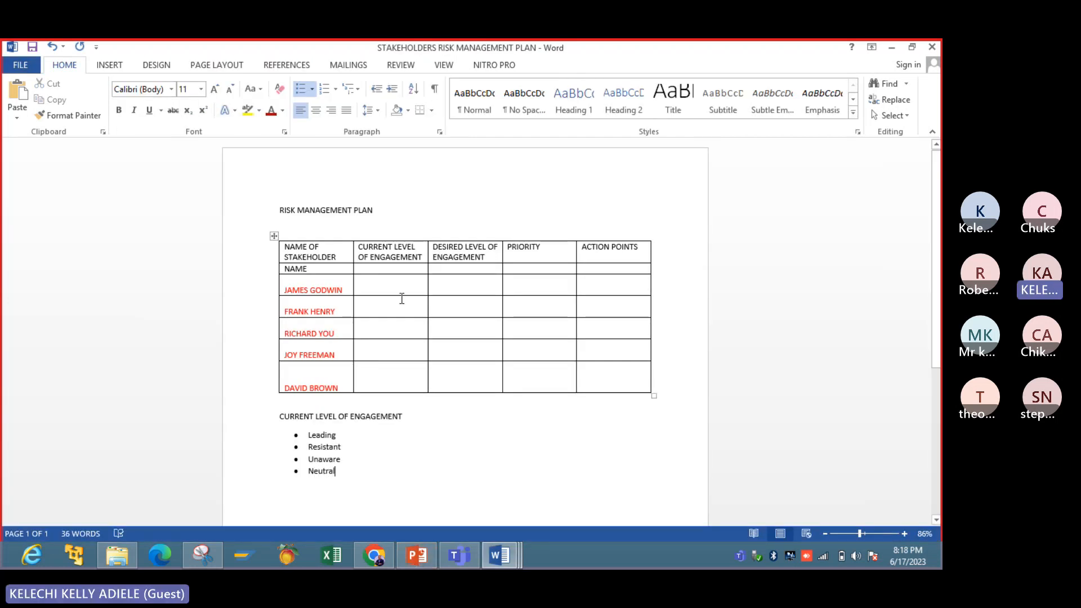
- Enter "Leading" as the first stakeholder's current level of engagement, aligned with the name in that row
click(392, 285)
key(Return)
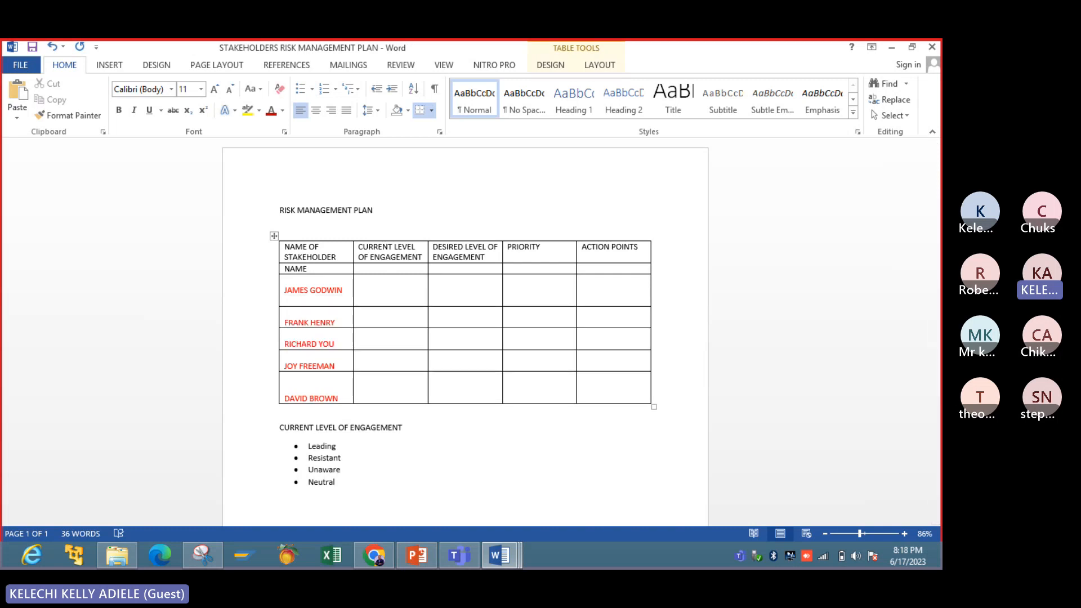
text(Leading)
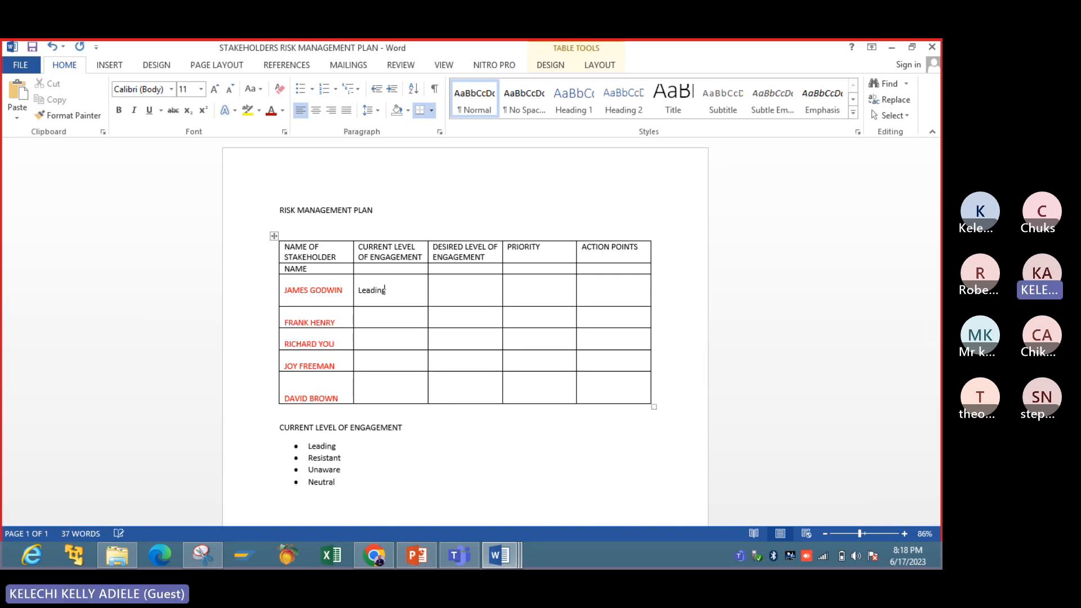
key(Tab)
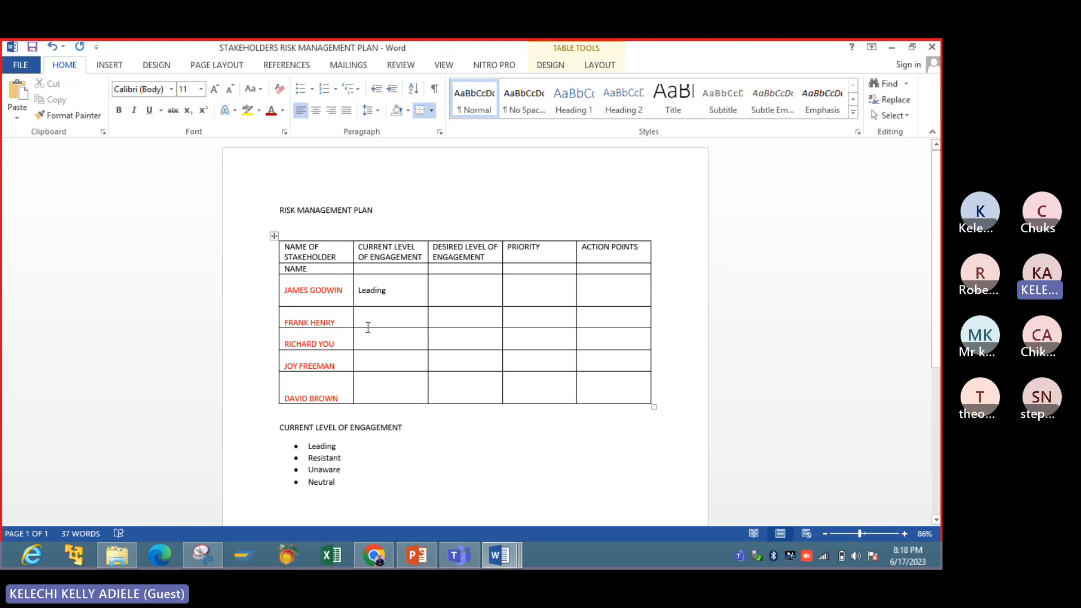
- Check the engagement slide in PowerPoint, and in Word enter the current levels "Leading" for the second stakeholder and "Resistant" for the fourth
click(413, 565)
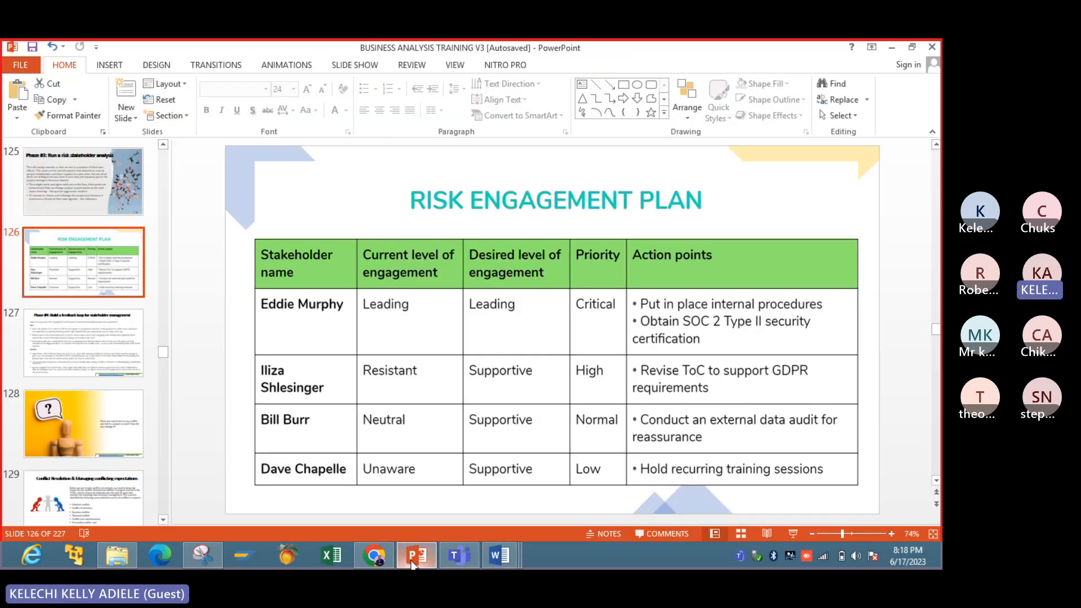
click(412, 565)
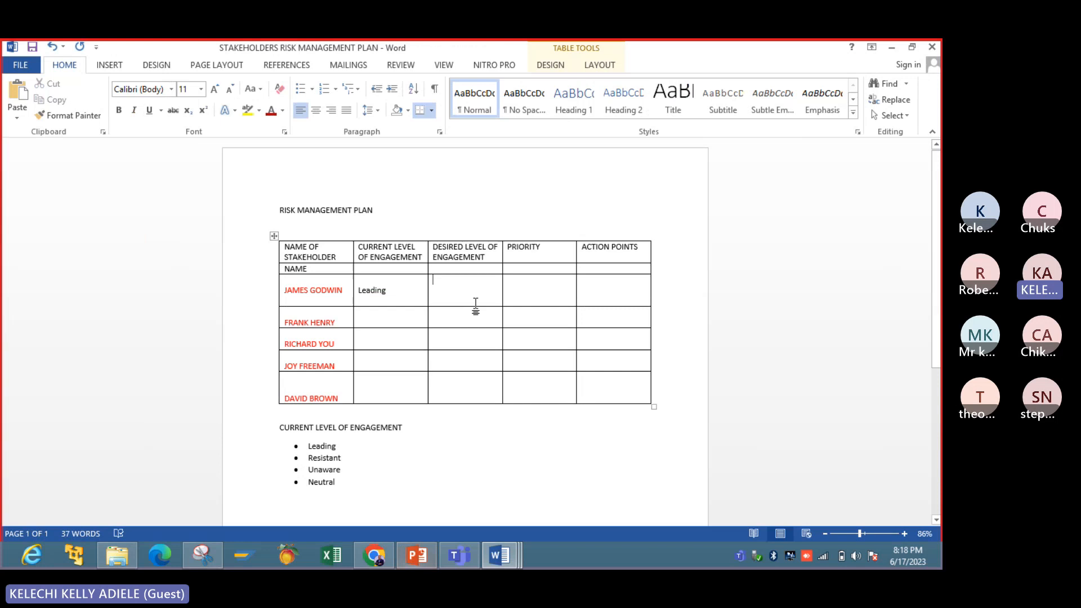
click(385, 316)
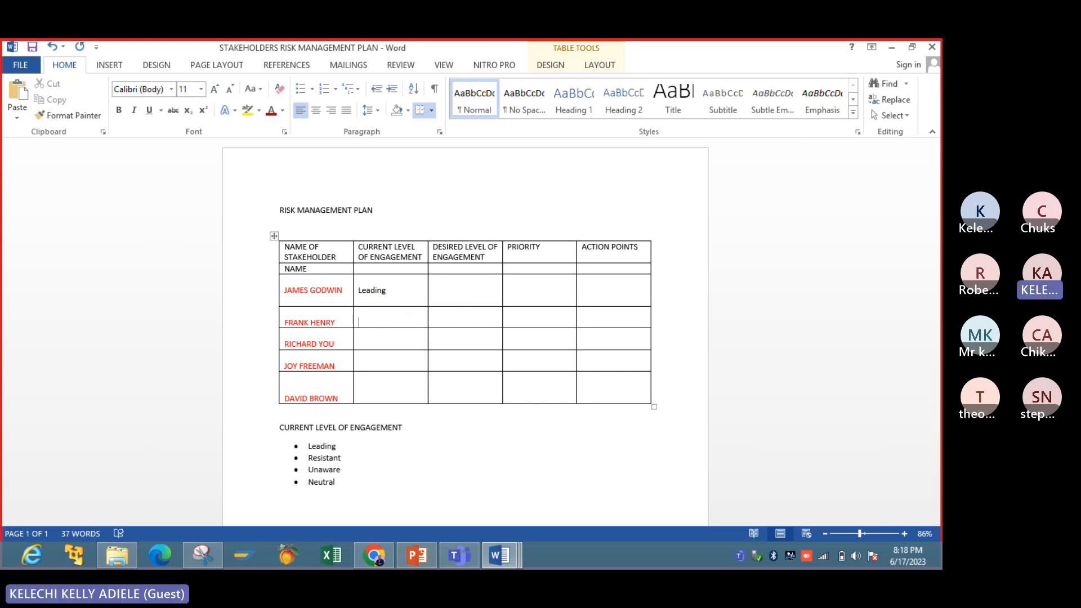
text(Leading)
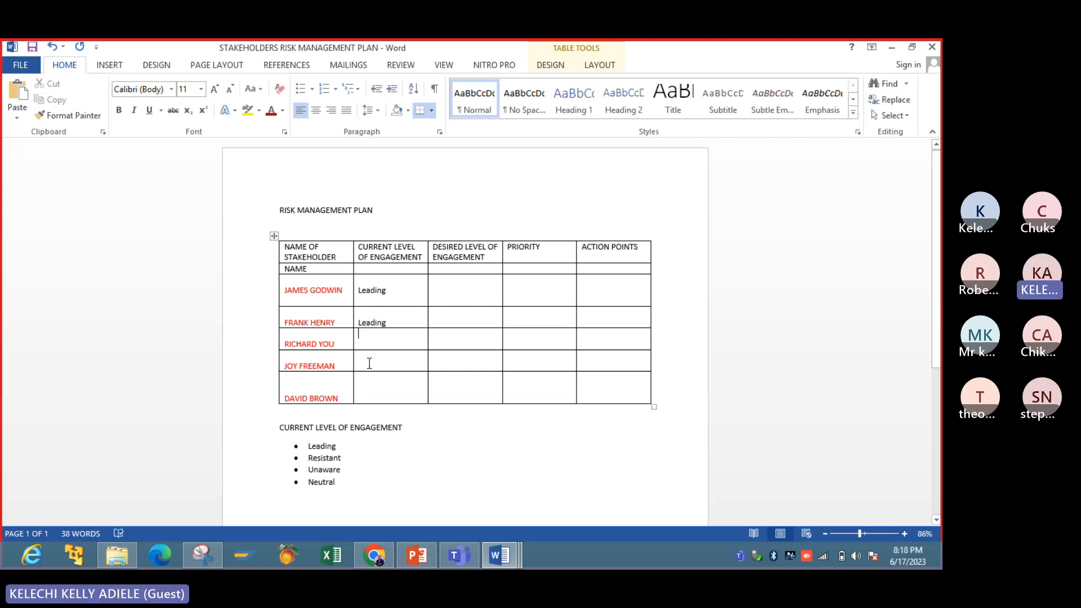
key(Return)
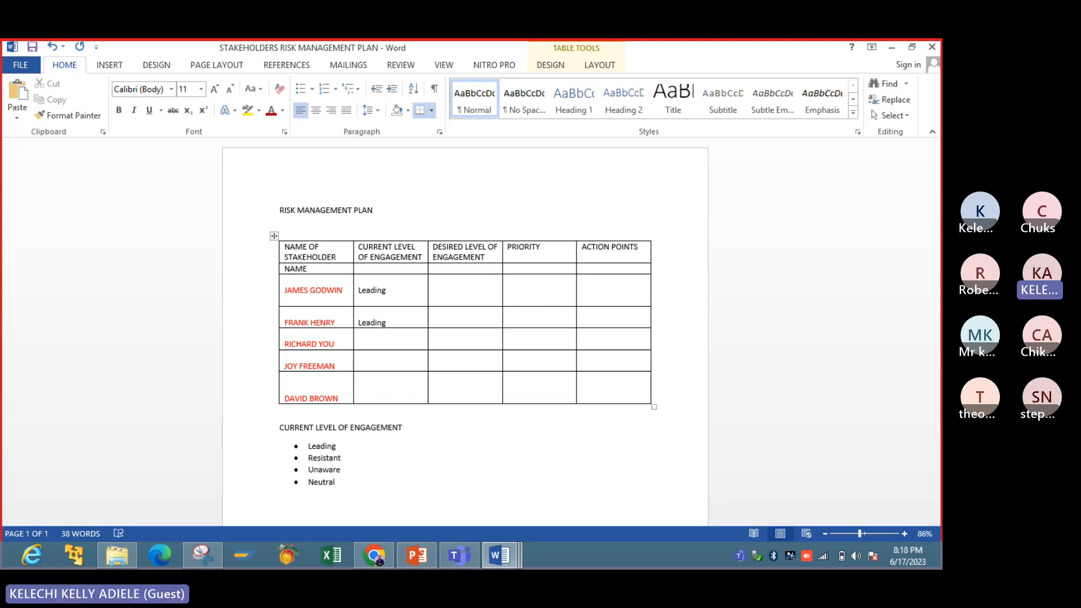
text(Resistant)
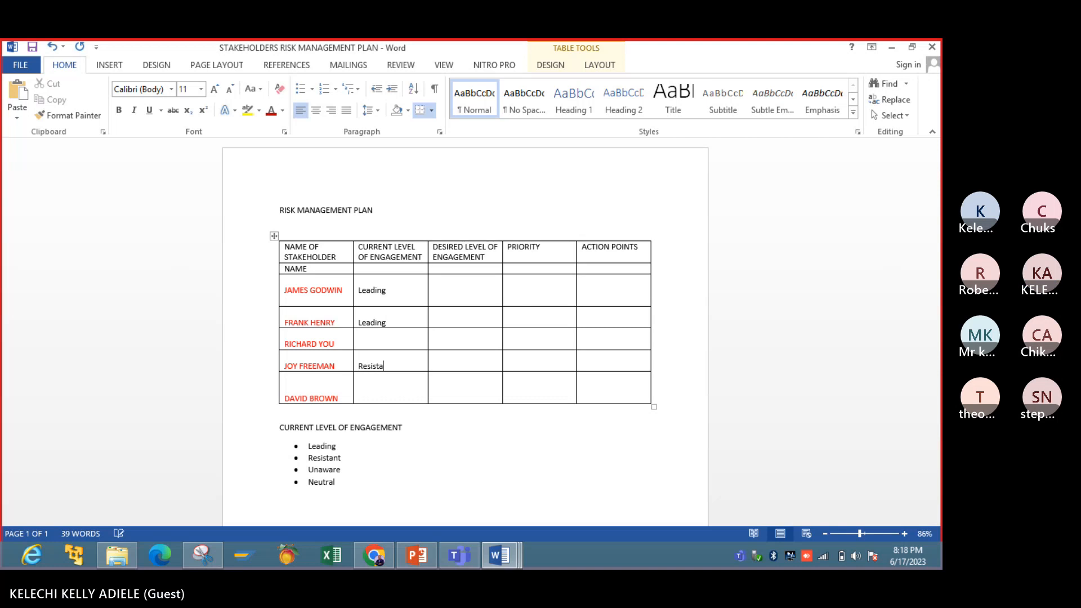
- Enter "Unaware" as the third stakeholder's current level of engagement and begin the fifth stakeholder's entry
click(371, 340)
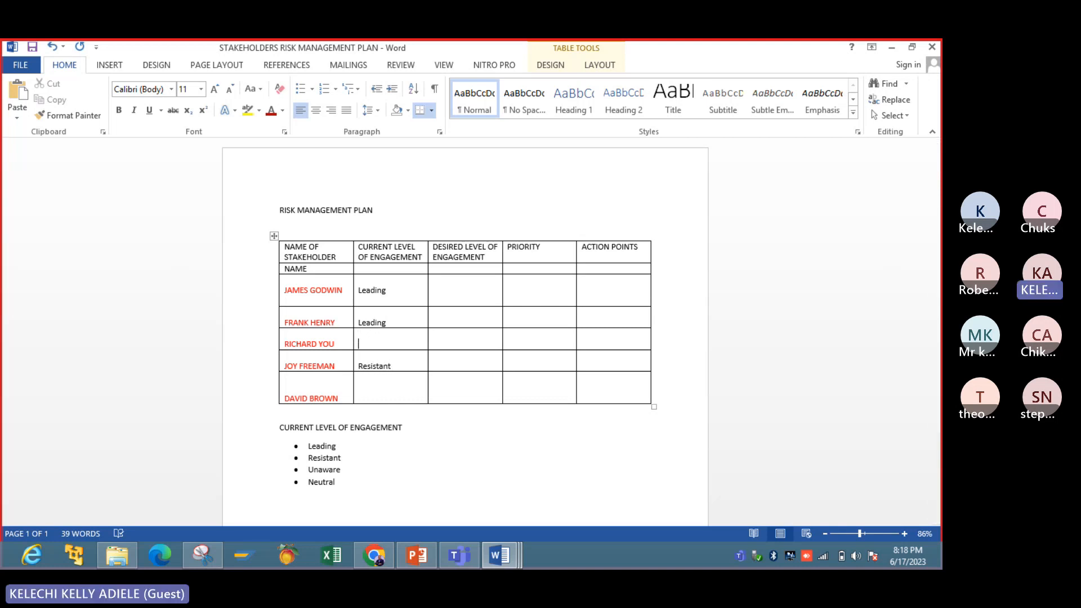
text(Unaware)
click(374, 389)
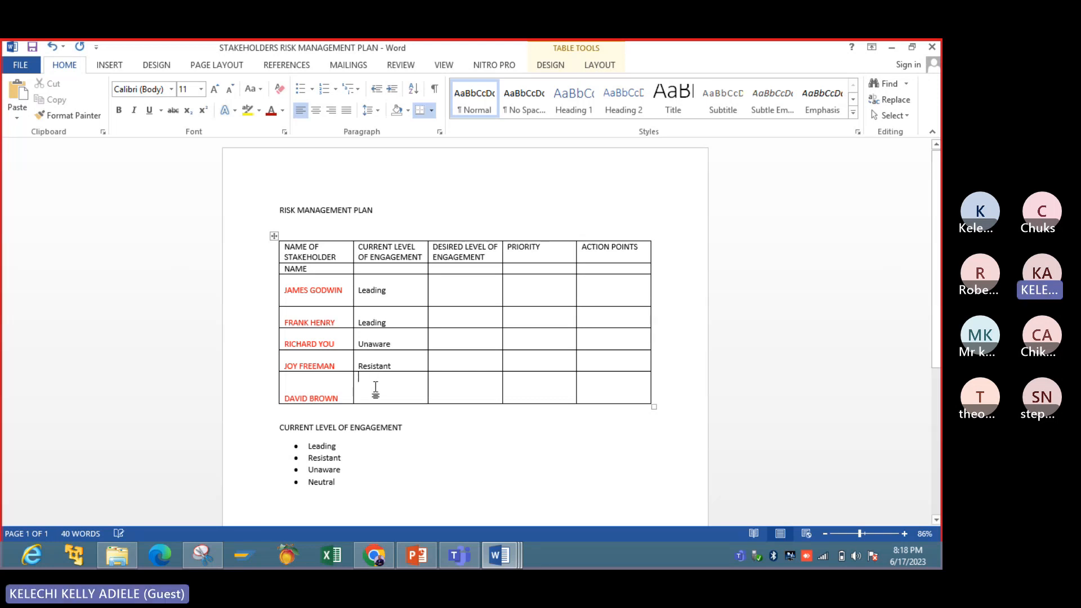
text(Nu)
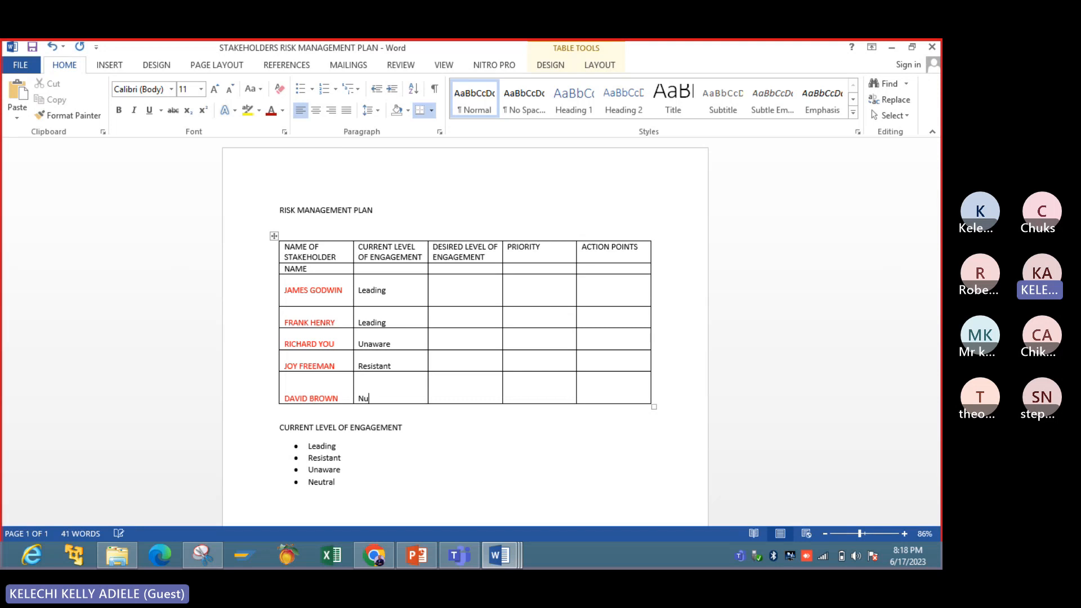
- Replace the third stakeholder's current level of engagement with "Neutral"
click(393, 345)
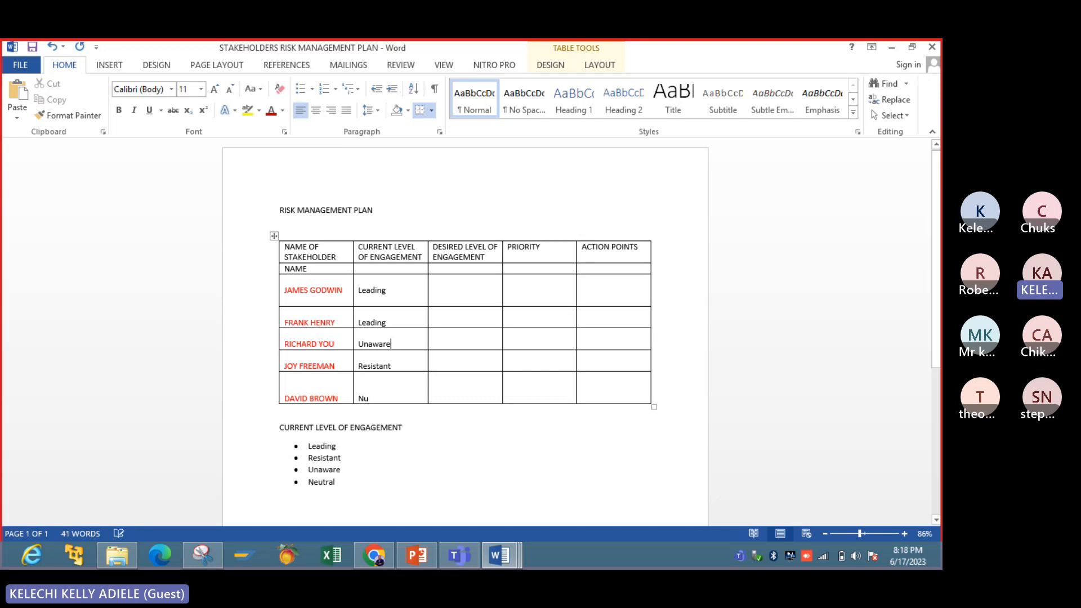
key(BackSpace)
key(BackSpace)
key(BackSpace)
key(BackSpace)
key(BackSpace)
key(BackSpace)
key(BackSpace)
text(Nu)
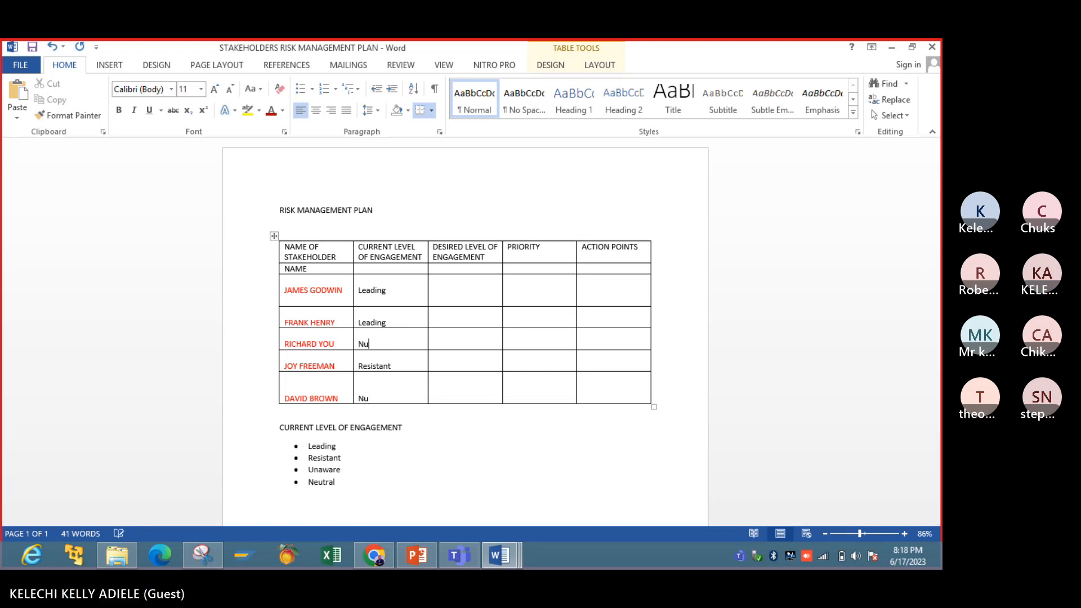
- Replace the partial entry in the fifth stakeholder's current level of engagement with "Unaware"
key(BackSpace)
text(eutral)
click(378, 399)
key(BackSpace)
key(BackSpace)
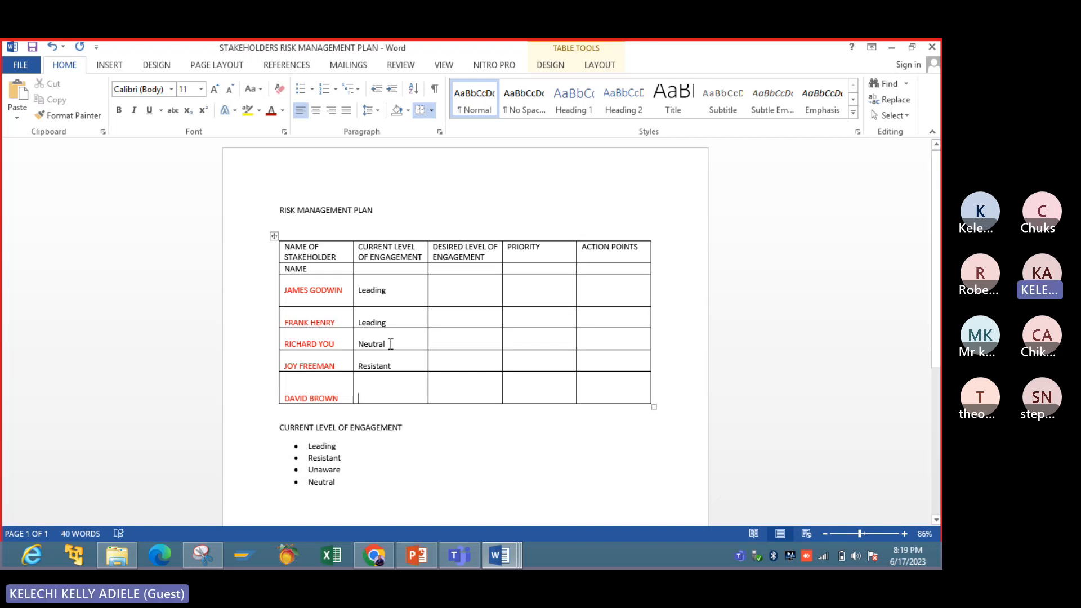
text(Unaw)
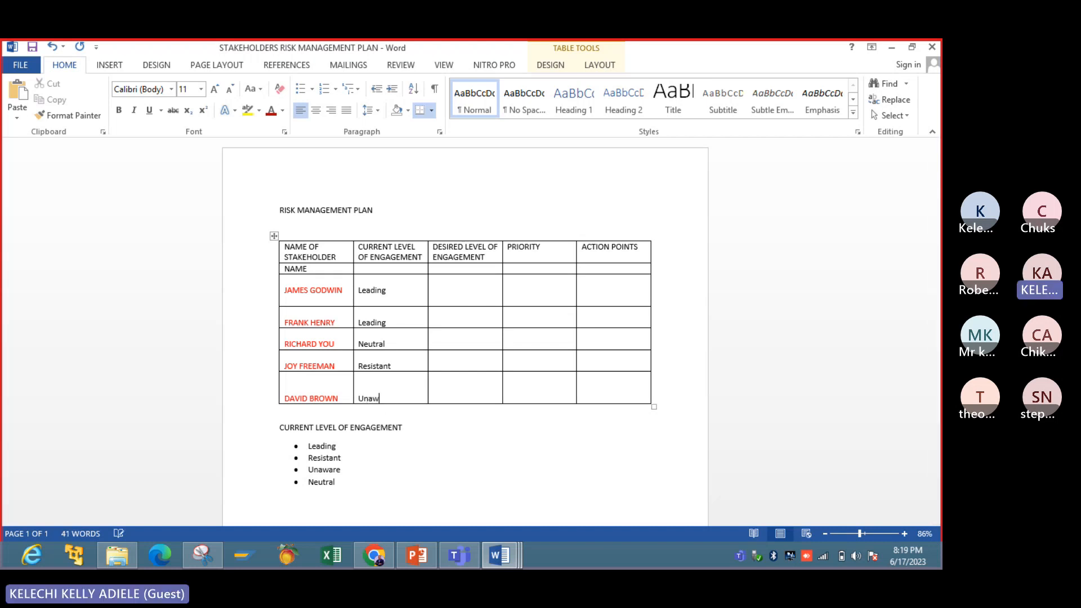
text(are)
- Enter "Leading" as the desired level of engagement for the first and second stakeholders
click(460, 354)
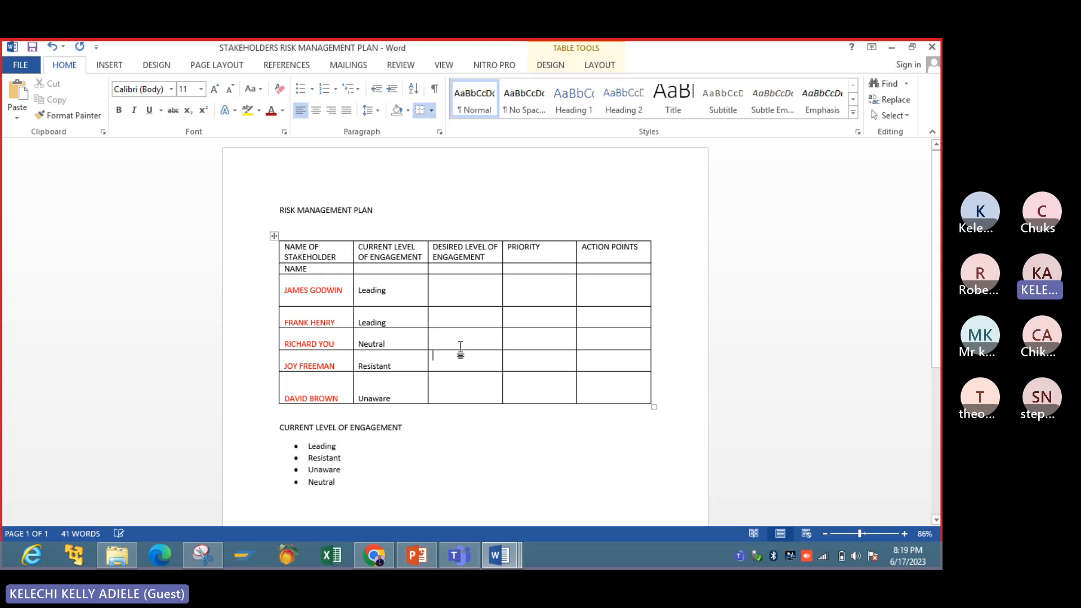
click(456, 296)
key(Return)
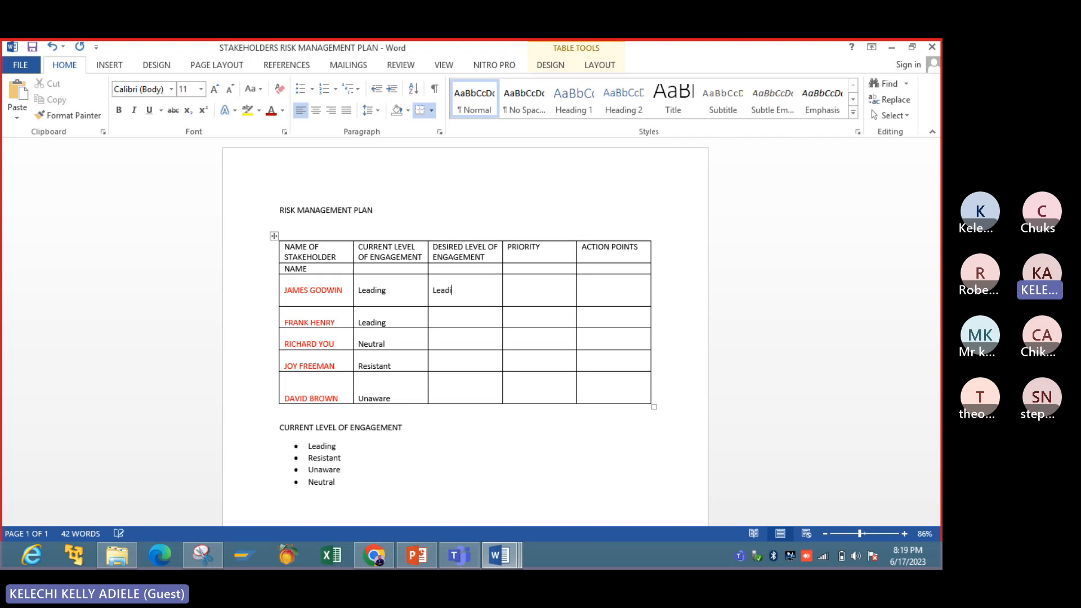
text(ng)
click(450, 323)
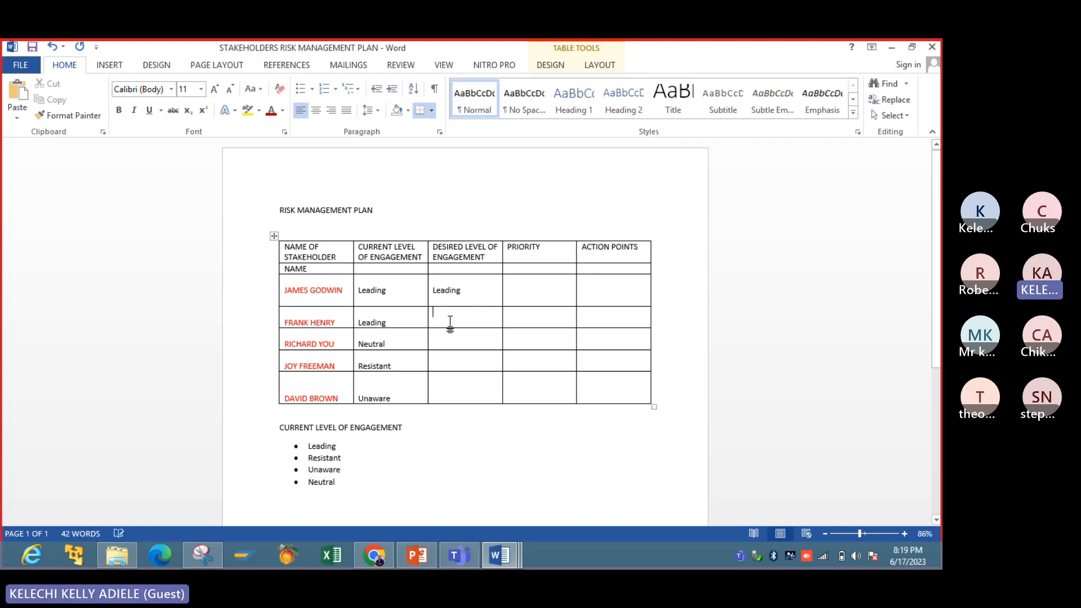
text(Lead)
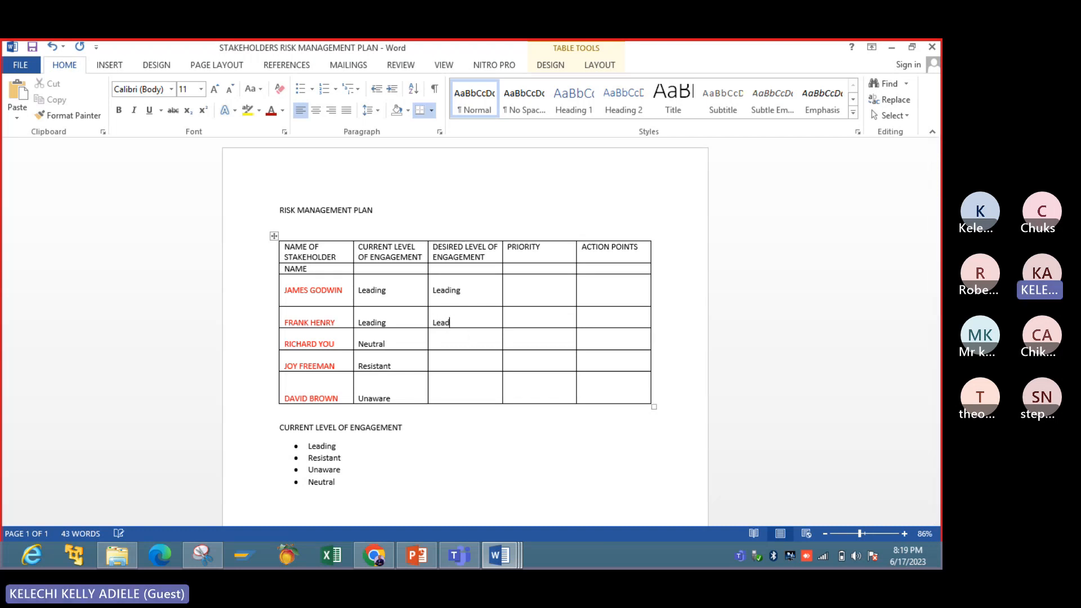
text(ing)
- Check the RISK ENGAGEMENT PLAN slide in PowerPoint and enter "Increase Involvement" as the third stakeholder's desired level of engagement in Word
click(447, 337)
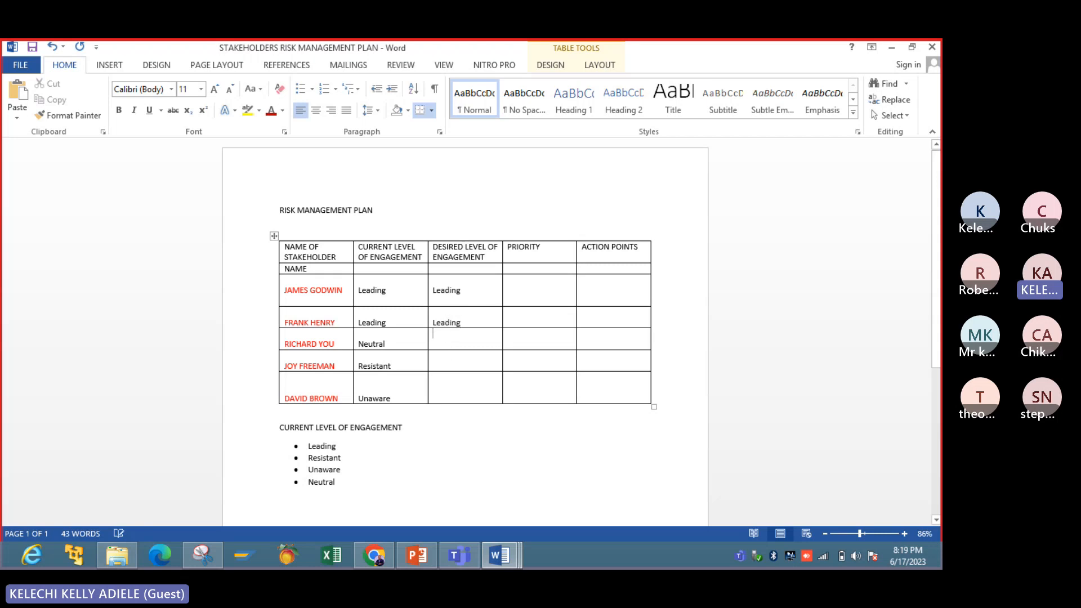
click(425, 559)
click(425, 559)
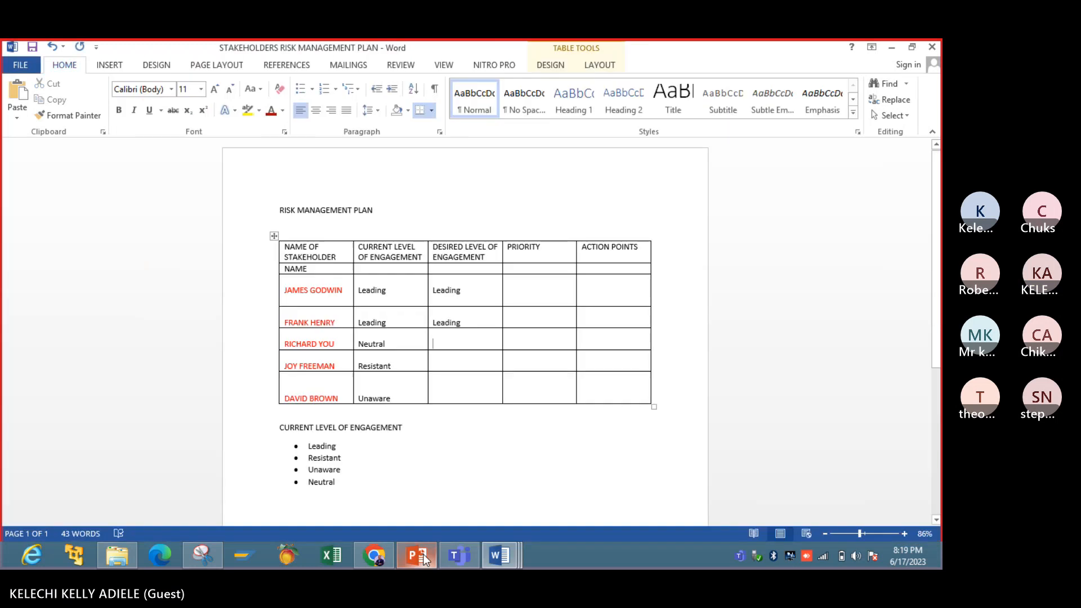
text(I)
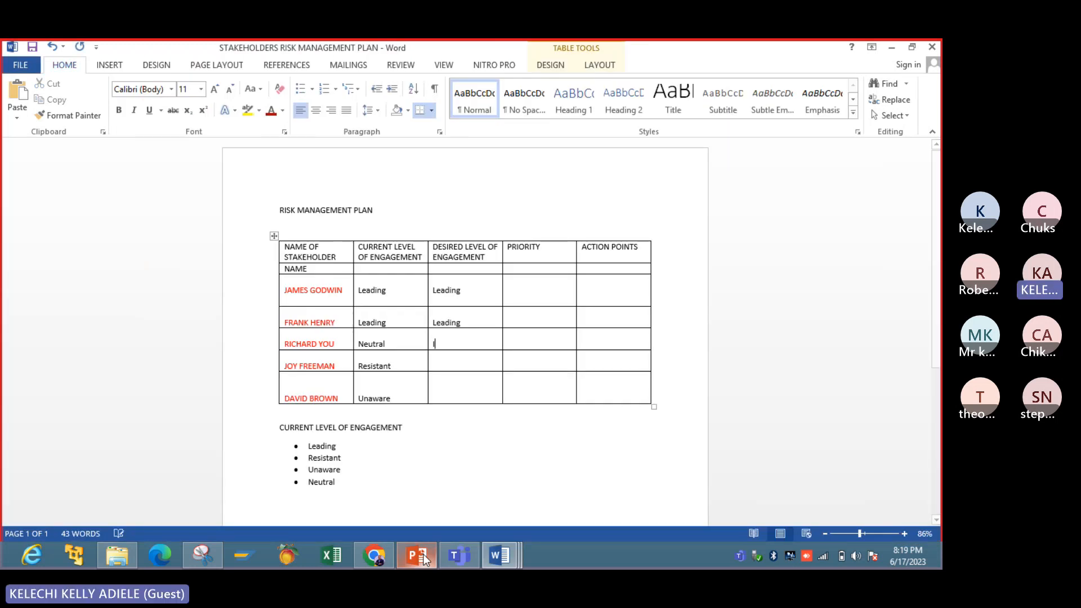
text(ncrease)
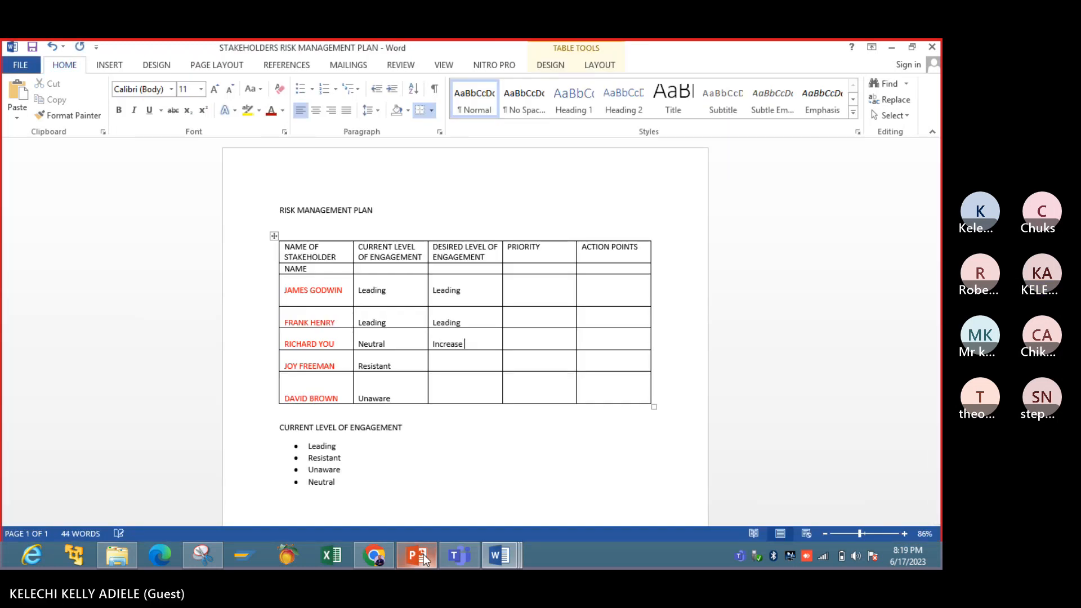
text( In)
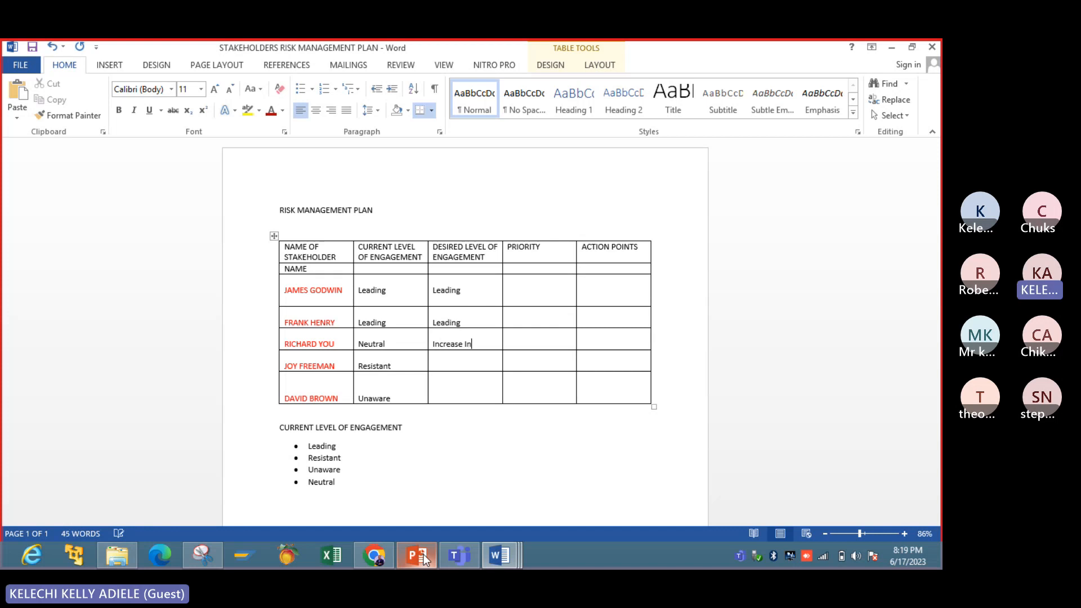
text(volvement)
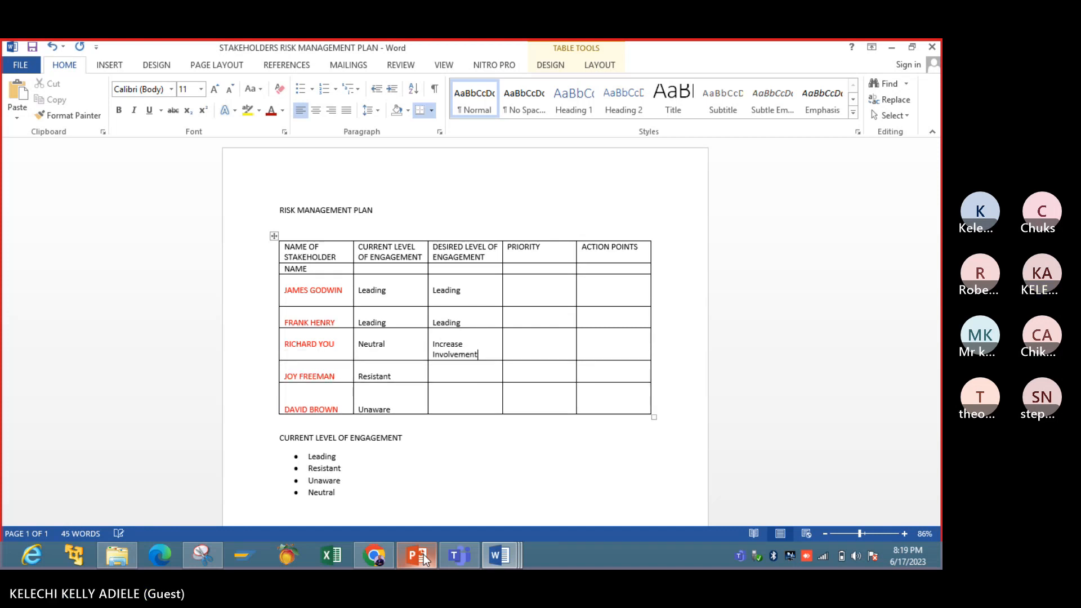
- Enter "Supportive" as the fourth stakeholder's desired level of engagement and "Create Awareness" as the fifth's
click(469, 376)
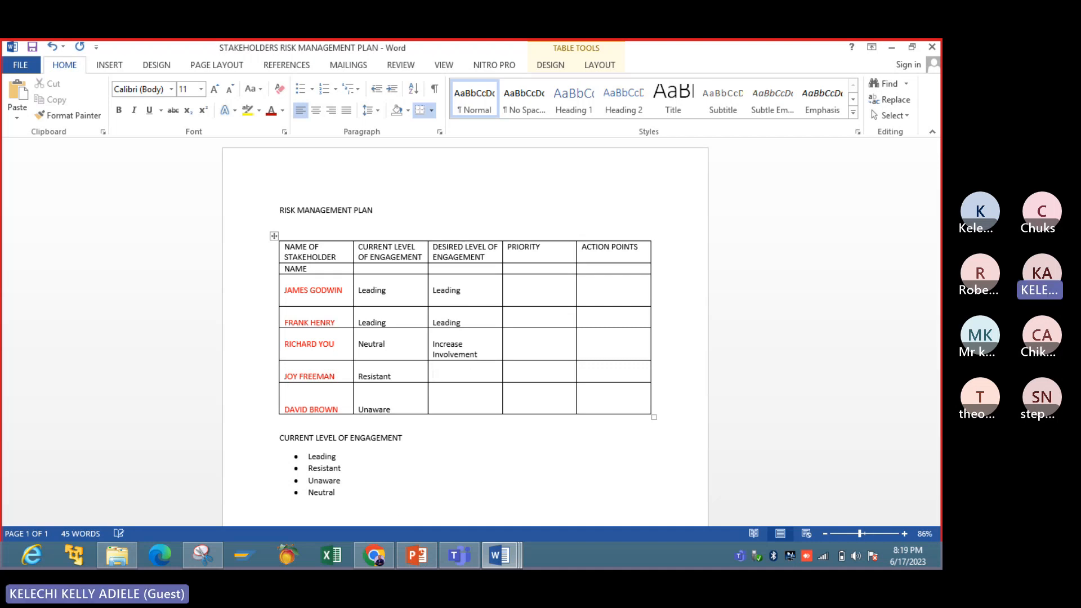
text(Supportive)
click(478, 407)
key(Return)
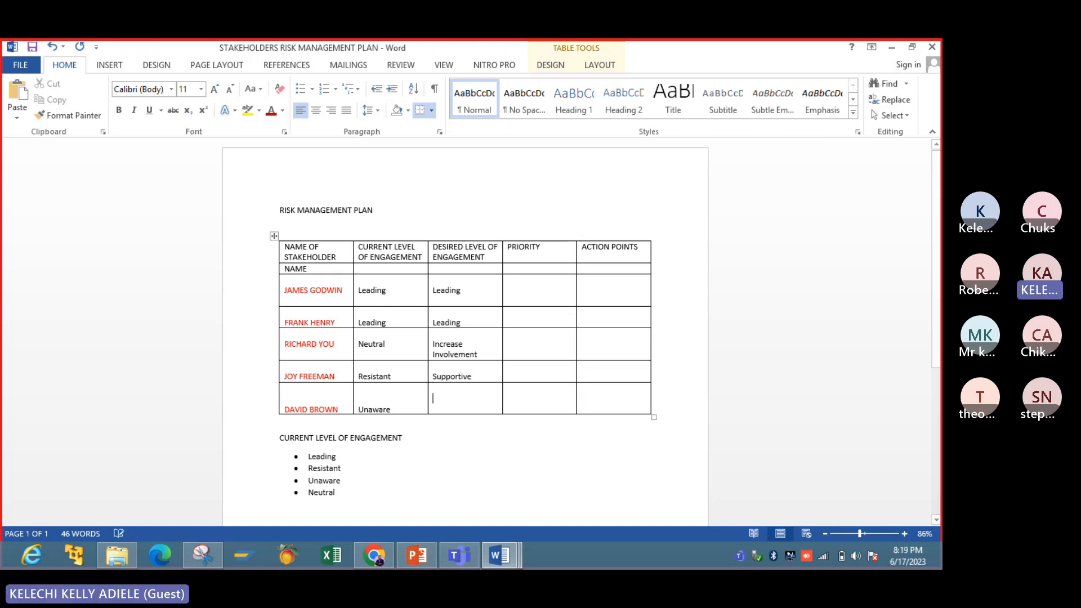
text(C)
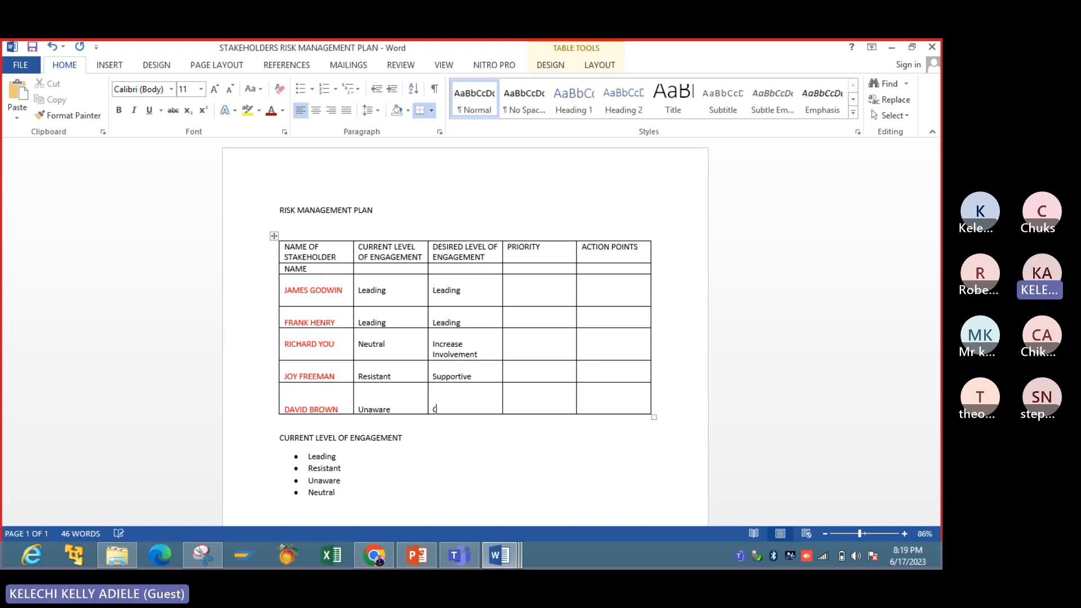
text(reate Aw)
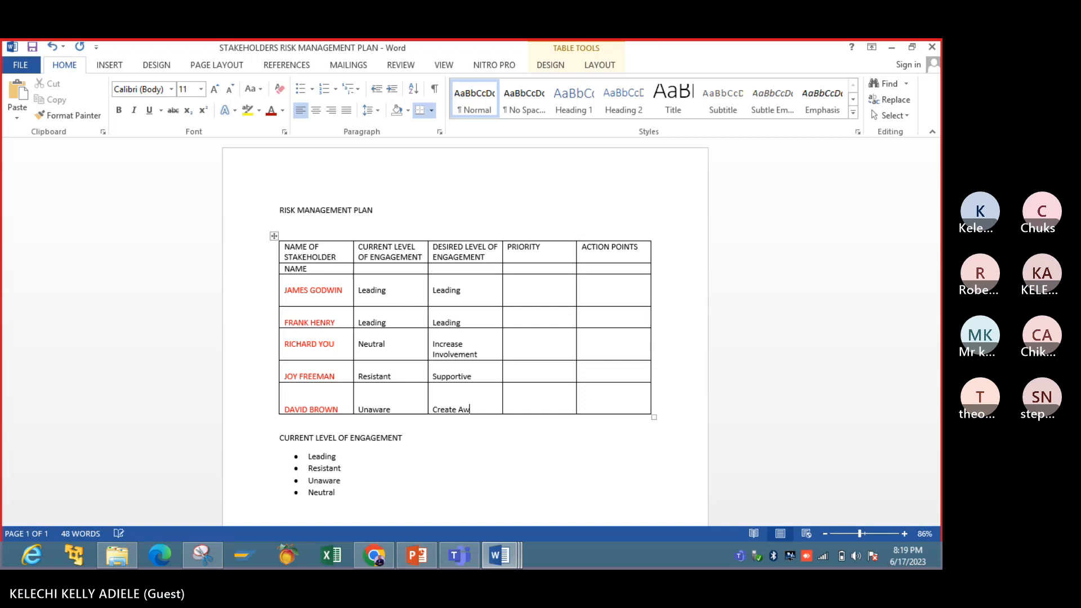
text(areness)
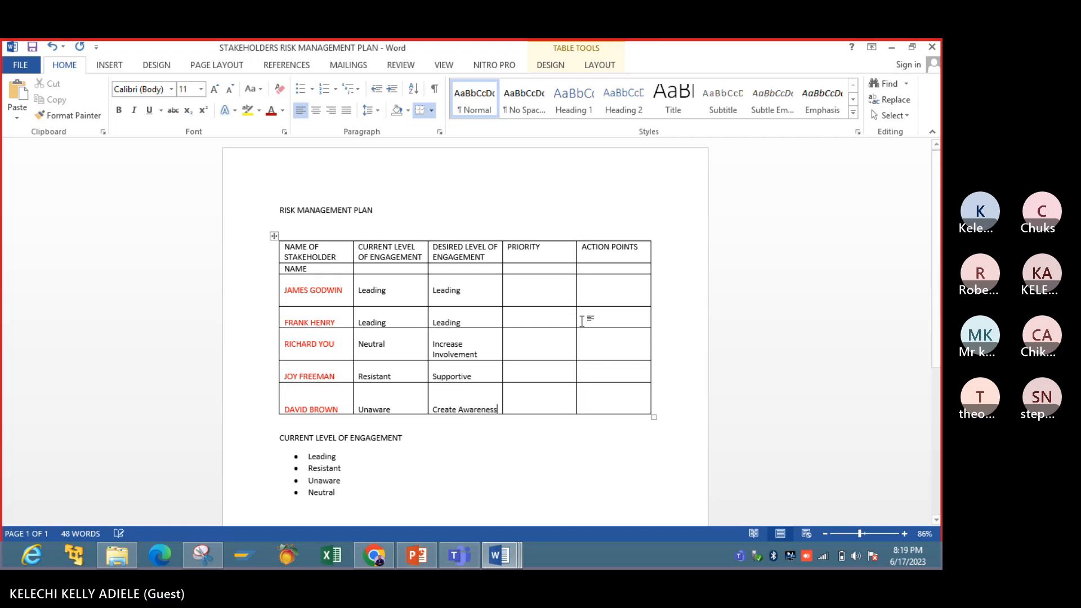
- Consult the PowerPoint slide's priority column and enter "Normal" as the priority for the first and second stakeholders in Word
click(531, 292)
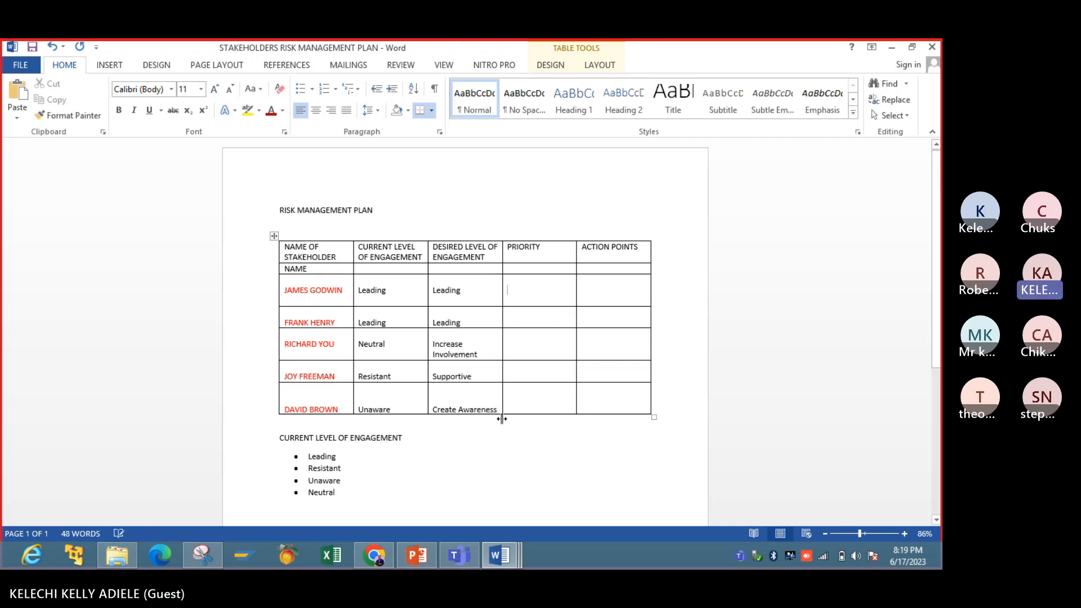
click(412, 562)
click(412, 562)
click(411, 562)
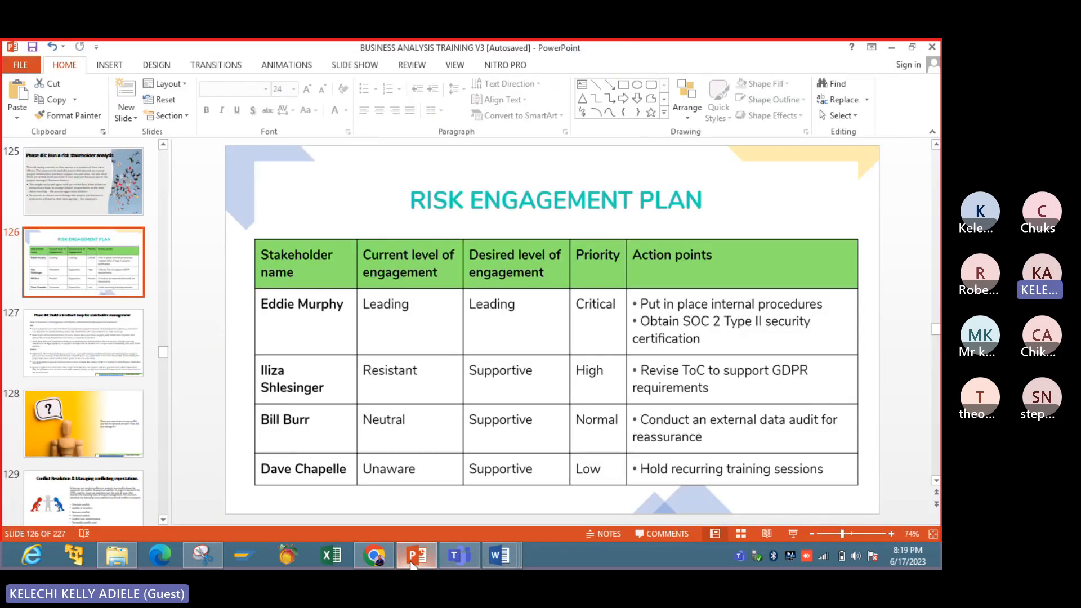
click(412, 562)
text(Normal)
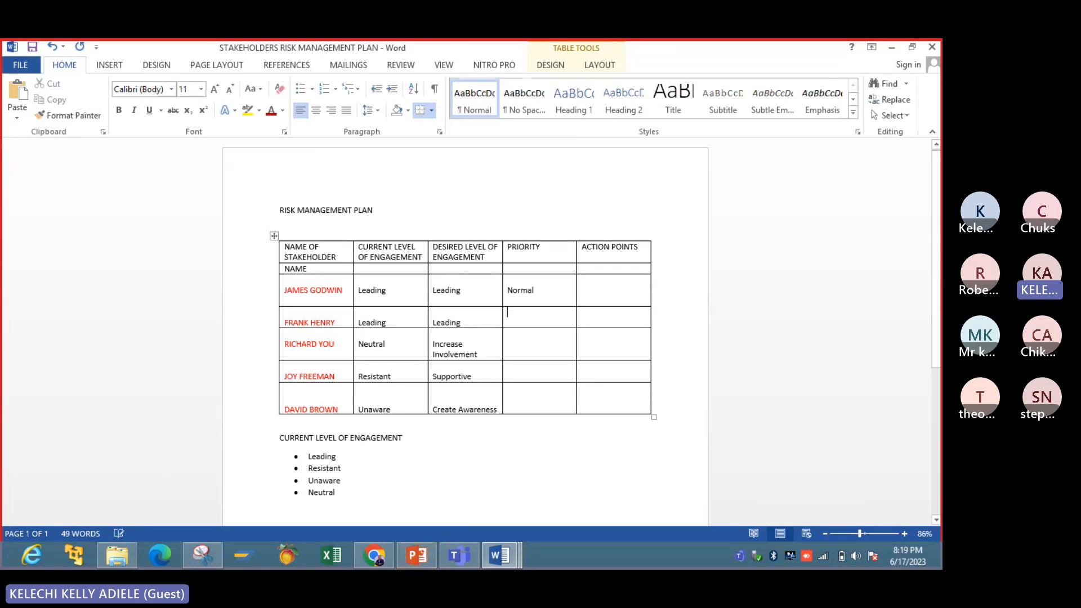
click(507, 313)
text(Normals)
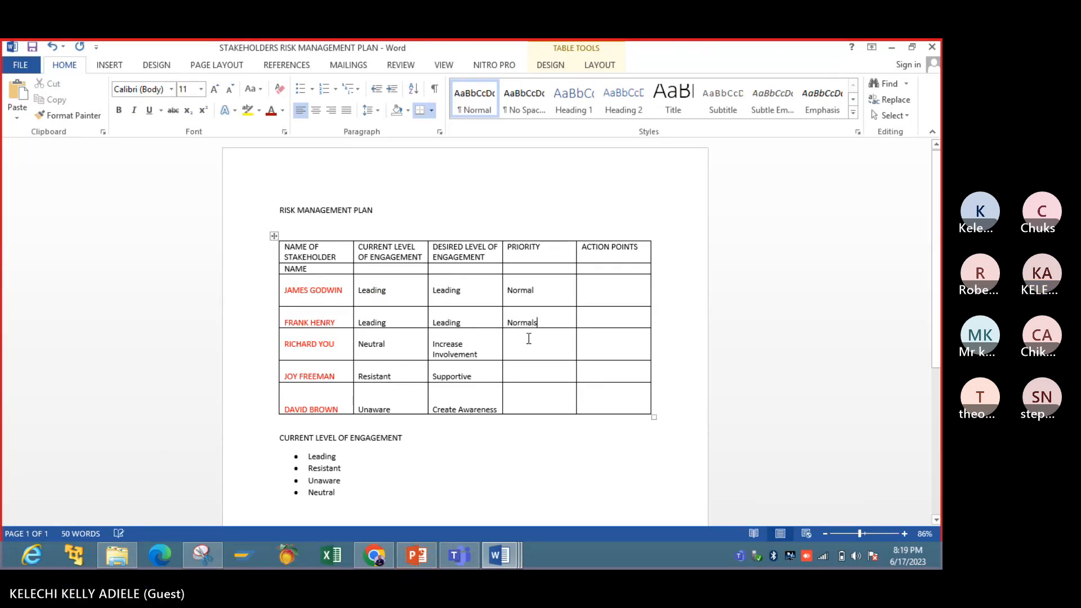
key(BackSpace)
- Check the PowerPoint slide's priorities again and enter "Low" as the third stakeholder's priority in the Word table
key(Down)
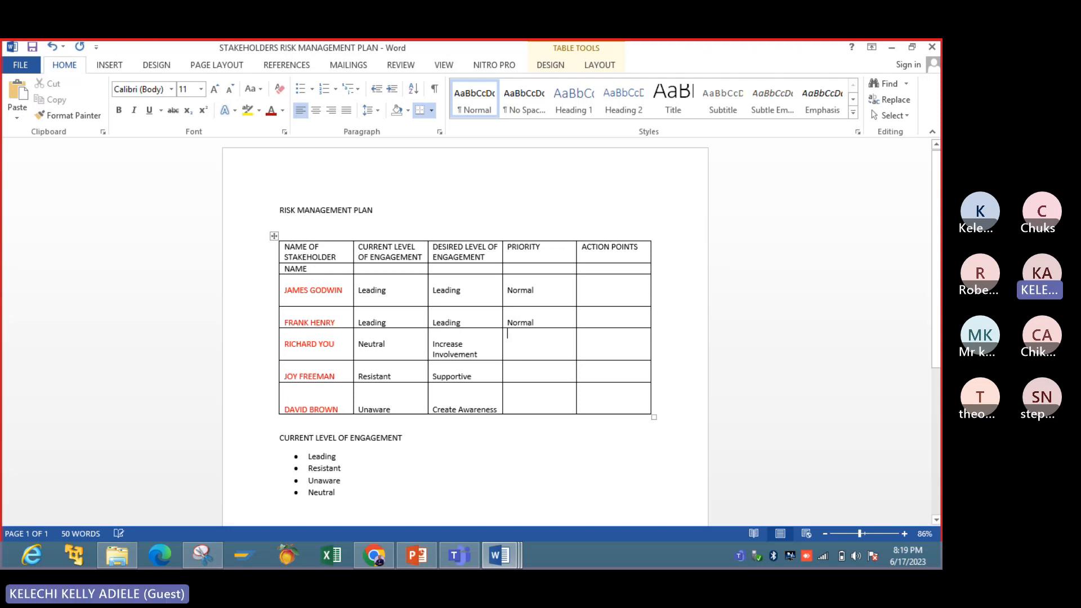
key(Return)
key(Return)
click(425, 565)
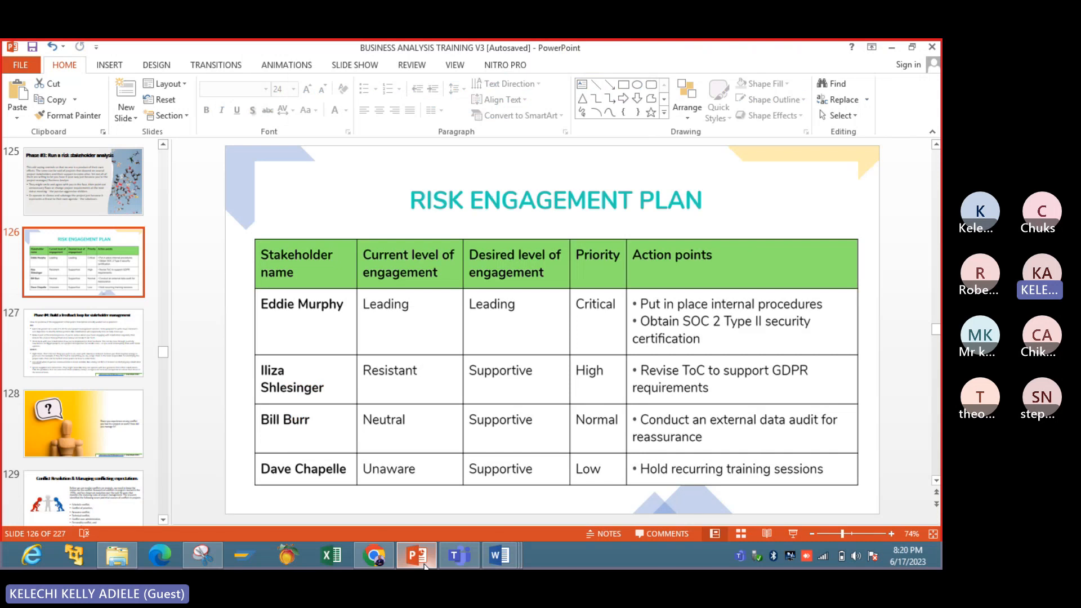
click(417, 555)
text(Low)
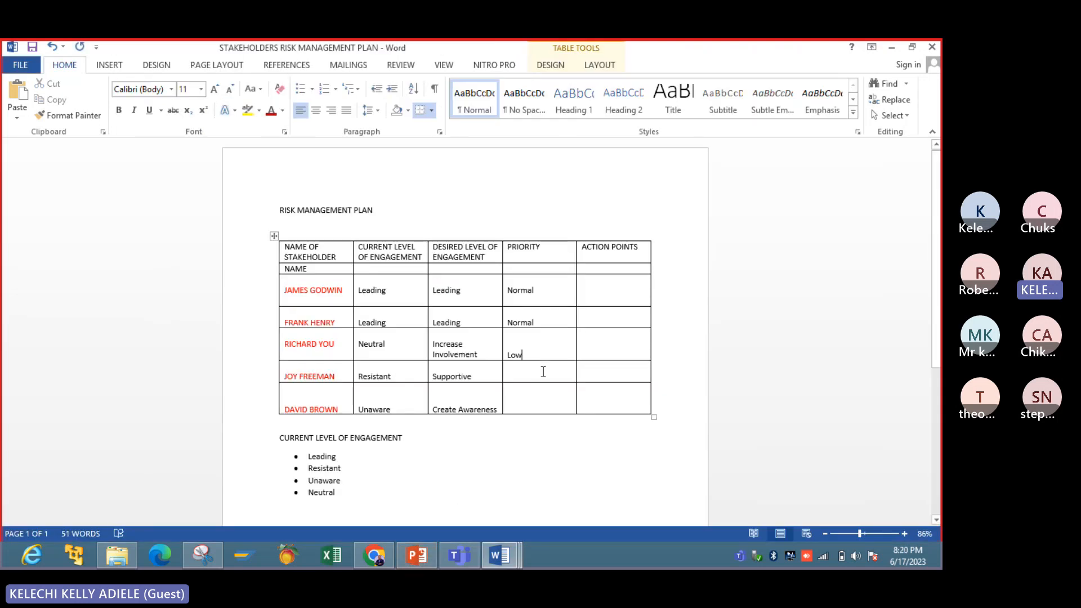
- Refer to the PowerPoint slide and enter "Critical" as the fourth stakeholder's priority in the Word table
click(543, 372)
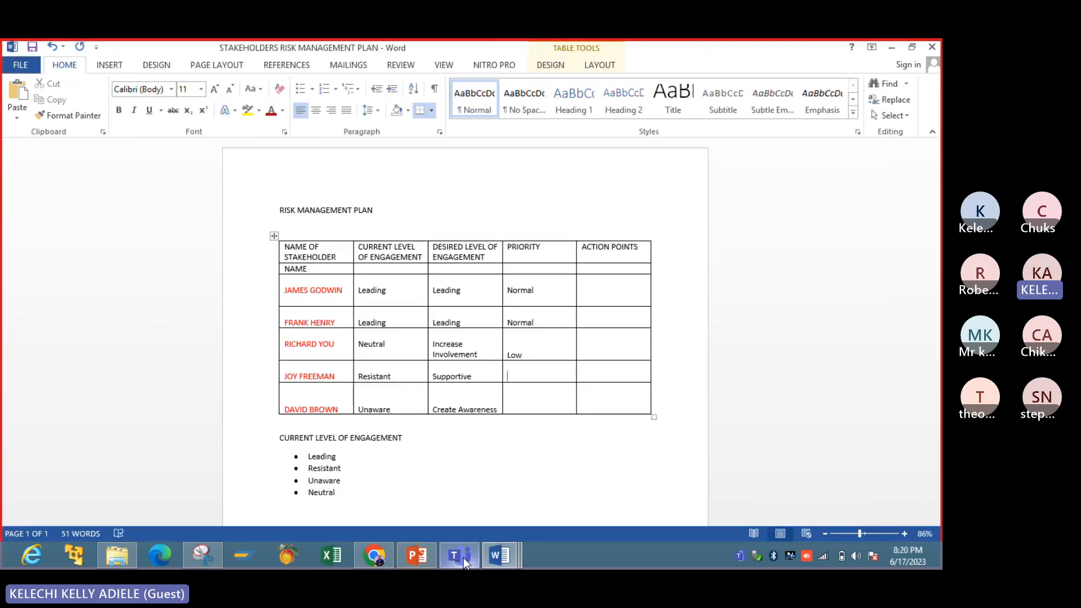
click(429, 565)
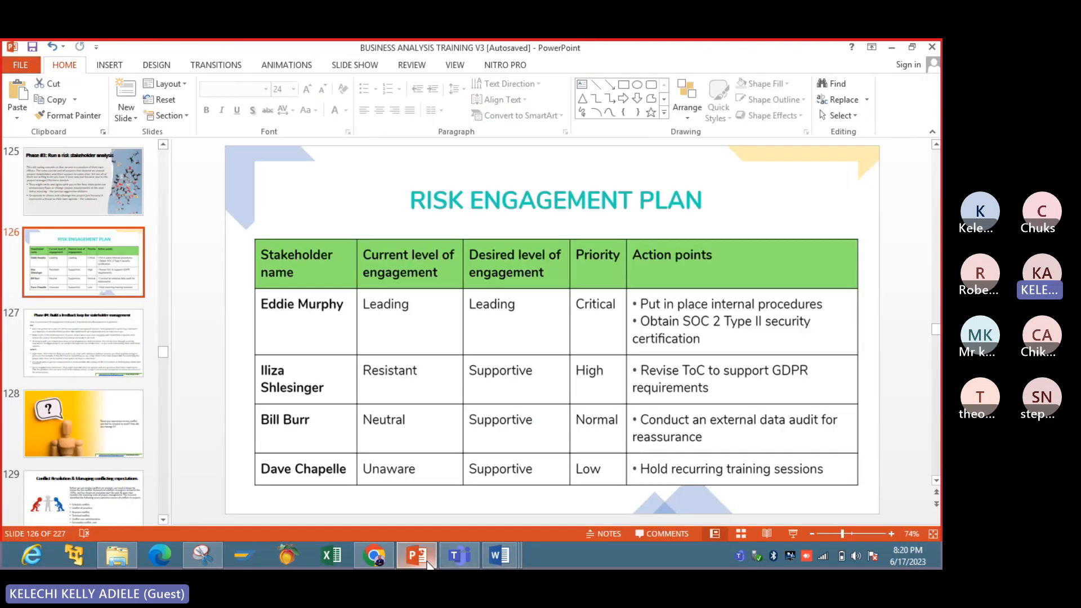
click(429, 565)
text(Criti)
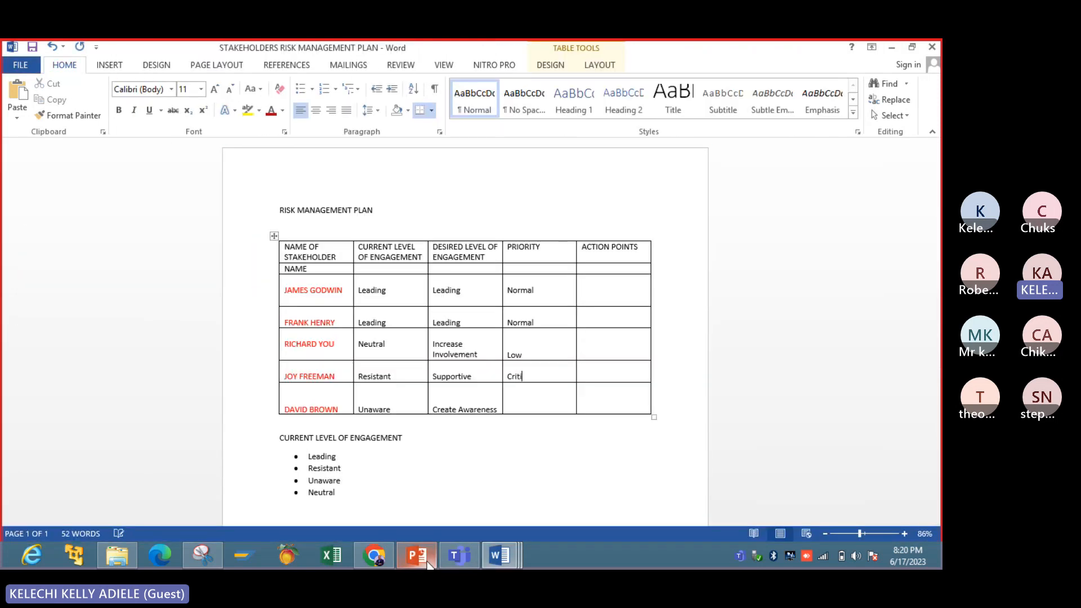
text(cal)
- Review the slide's priorities in PowerPoint and enter "Normal" as the fifth stakeholder's priority in the Word table
click(425, 551)
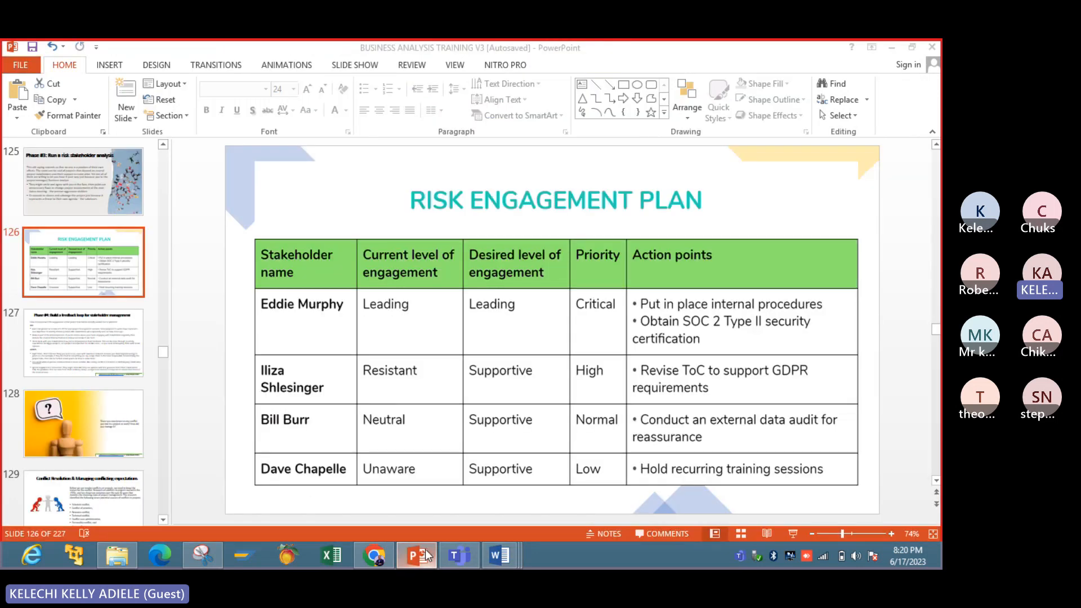
click(427, 556)
click(519, 400)
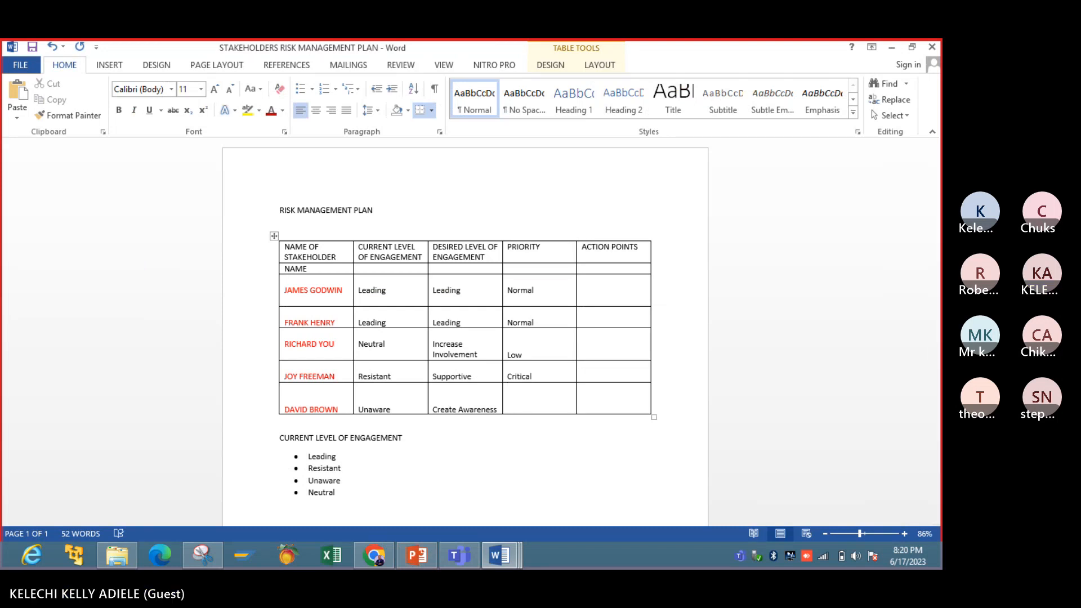
text(Normal)
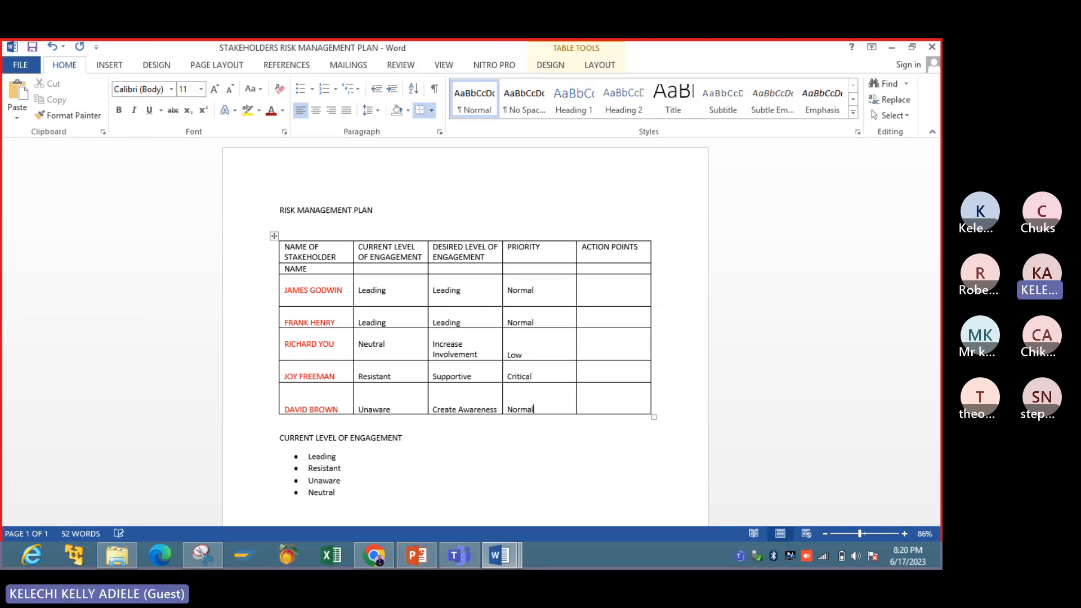
click(547, 467)
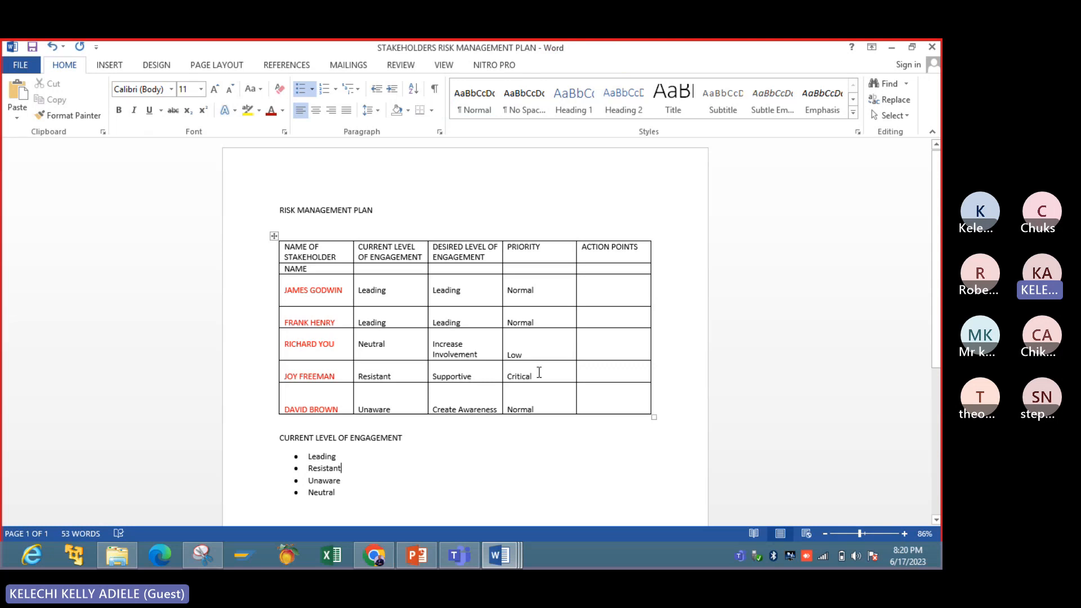
- Check the slide's action points in PowerPoint and enter "Increase communication" as the third stakeholder's action point in Word
click(599, 297)
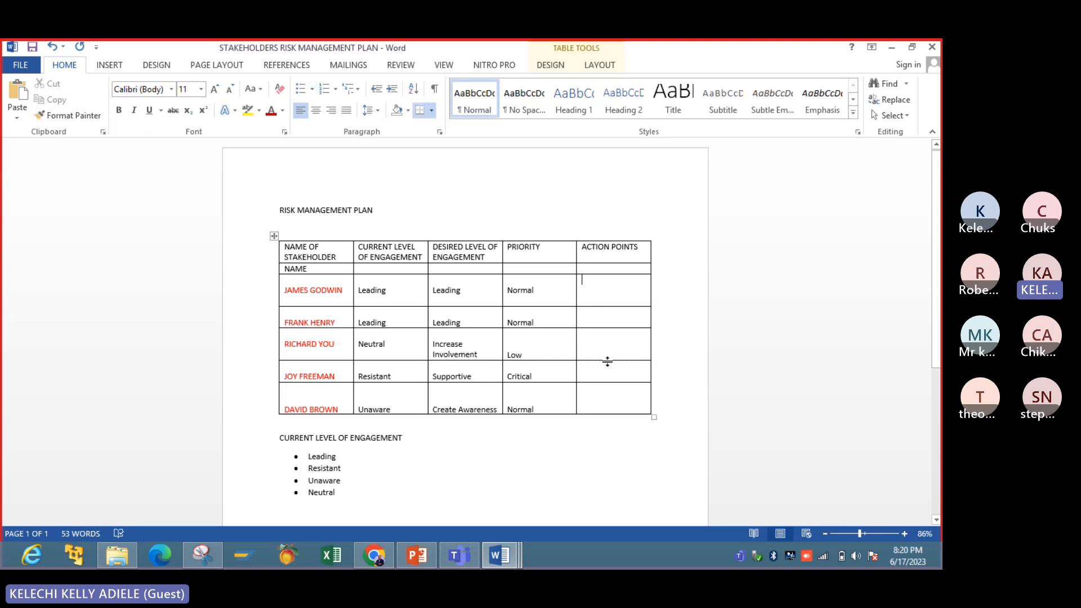
click(419, 563)
click(419, 563)
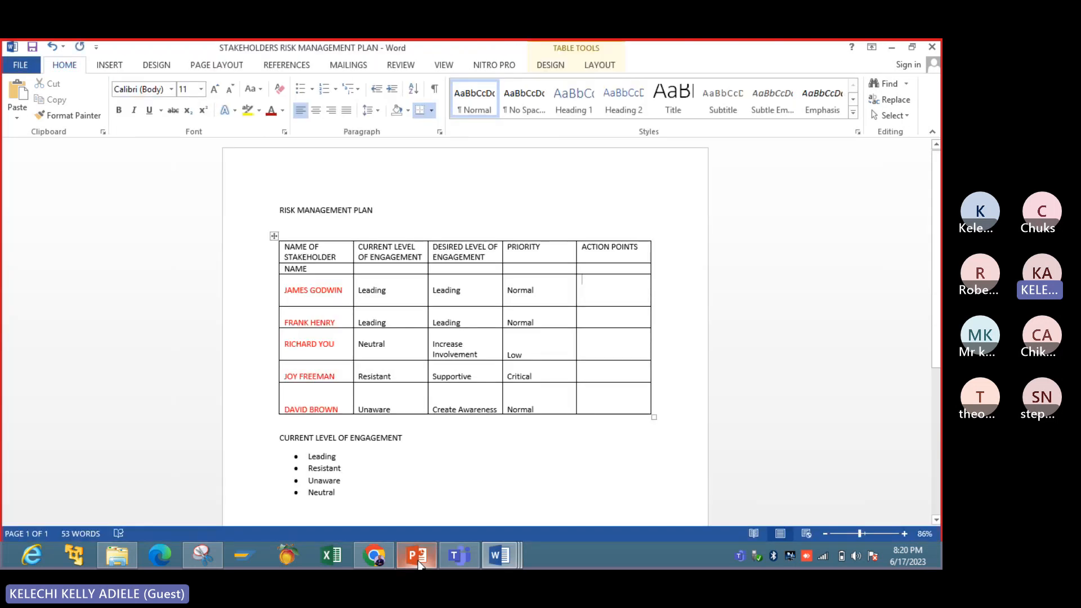
click(575, 322)
click(590, 351)
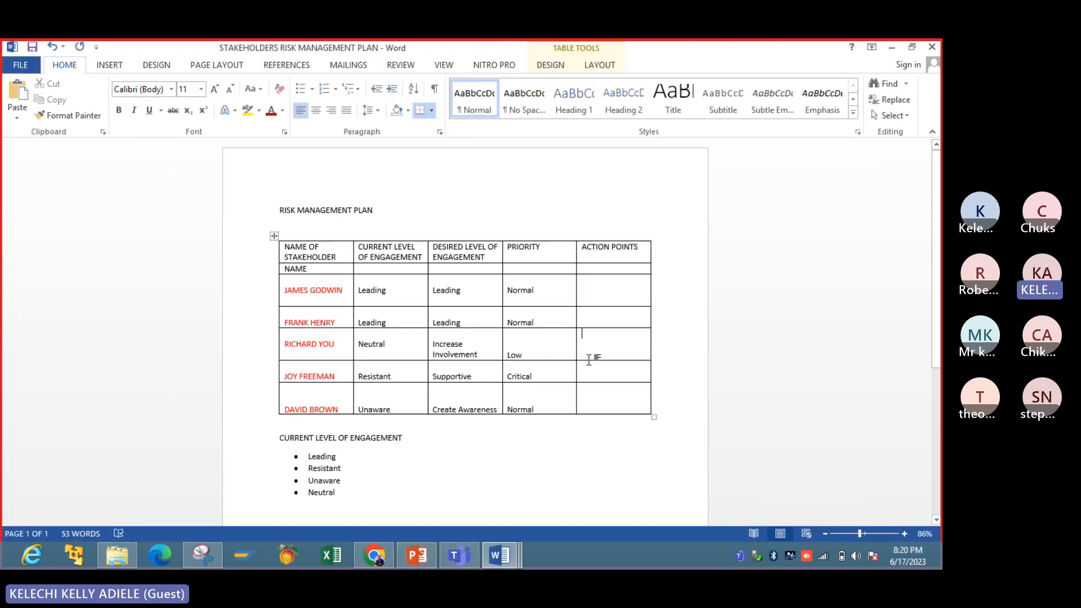
text(In)
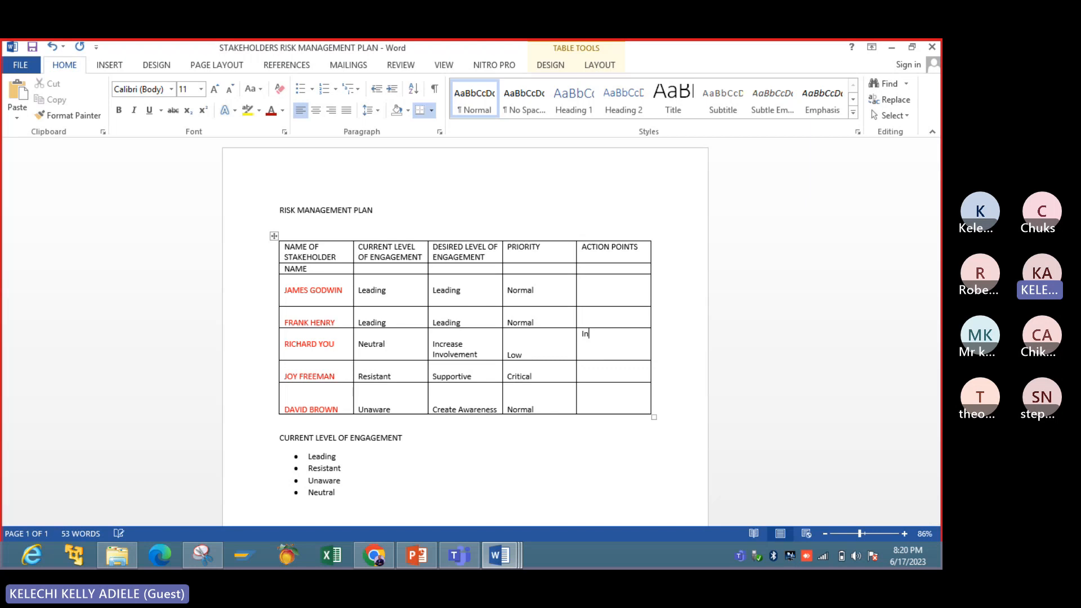
text(crease communication)
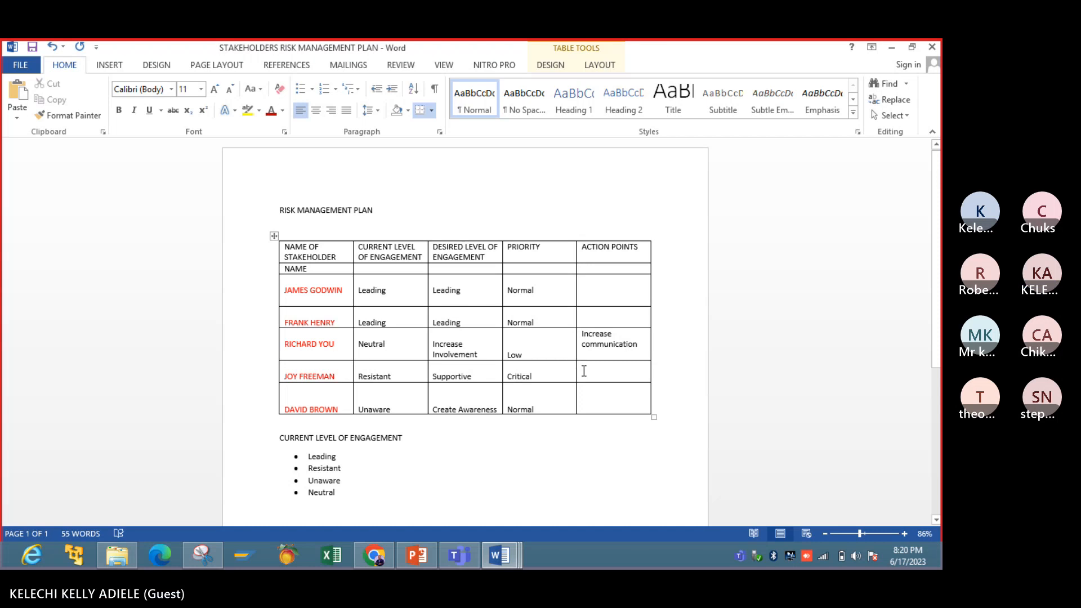
- Consult the PowerPoint slide's action points and enter "Involve more" as the fourth stakeholder's action point in Word
click(584, 368)
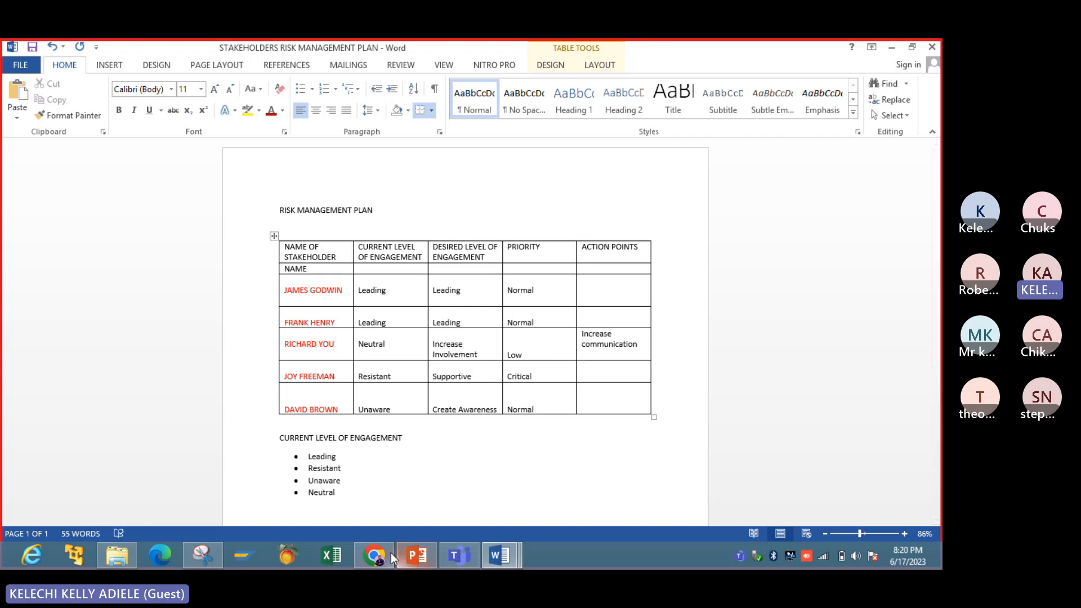
click(411, 554)
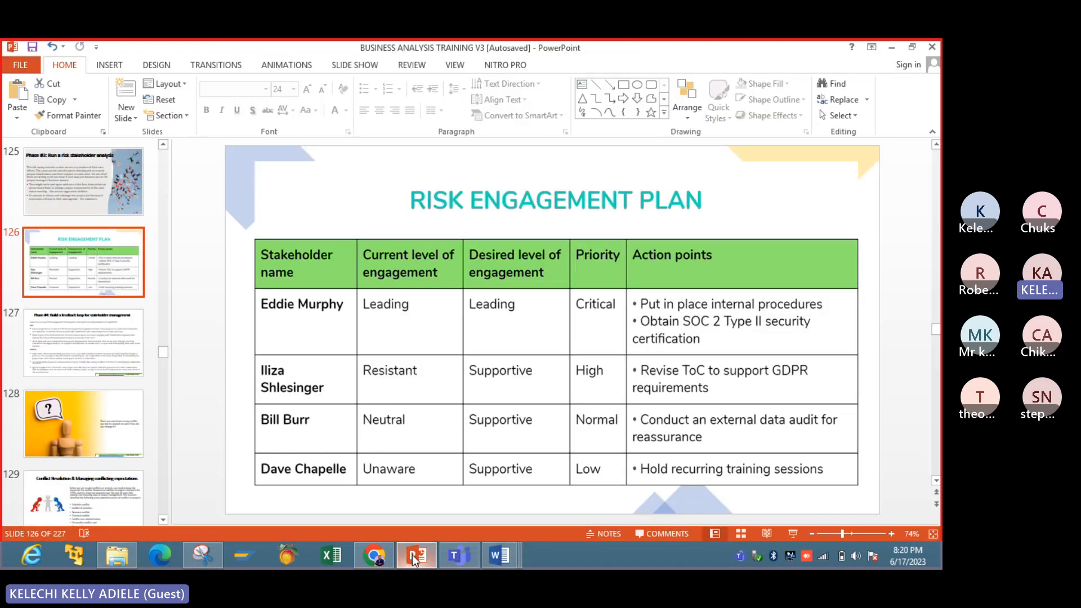
click(412, 555)
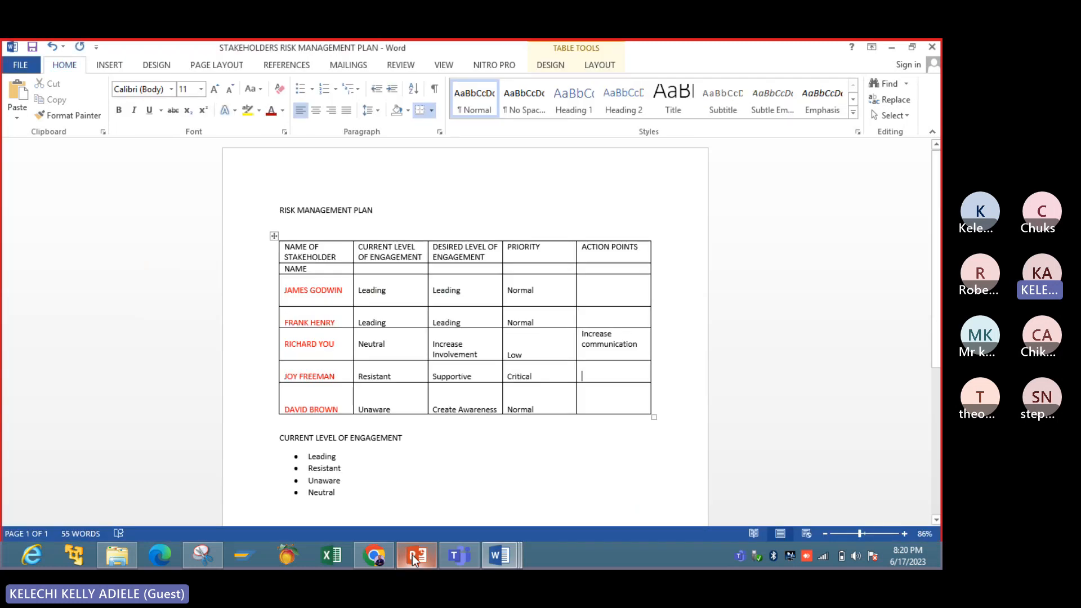
text(invove)
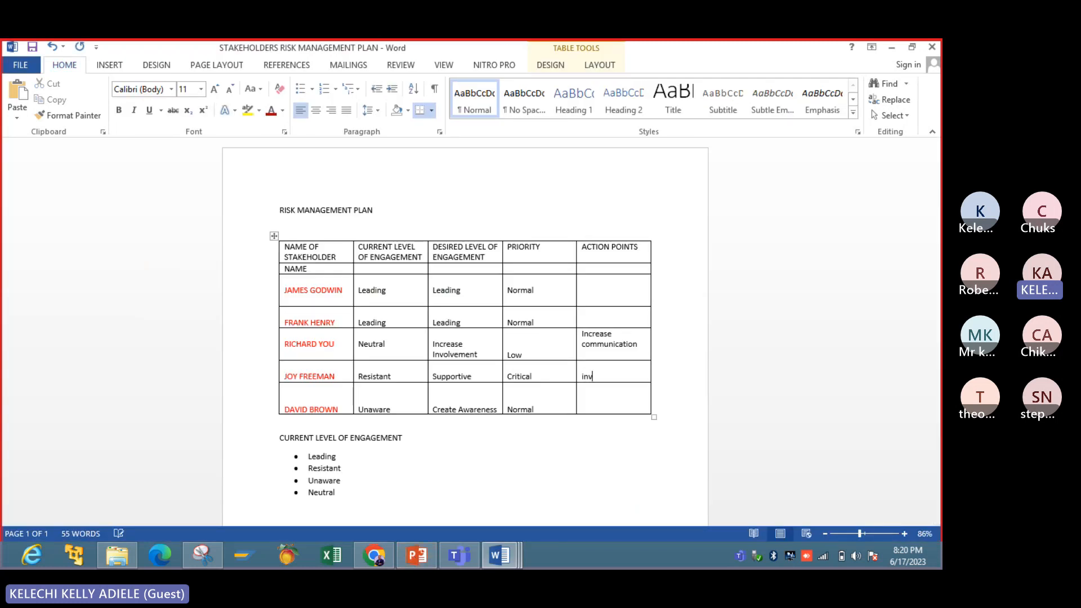
key(BackSpace)
key(BackSpace)
key(BackSpace)
key(BackSpace)
key(BackSpace)
key(BackSpace)
text(invovl)
key(BackSpace)
key(BackSpace)
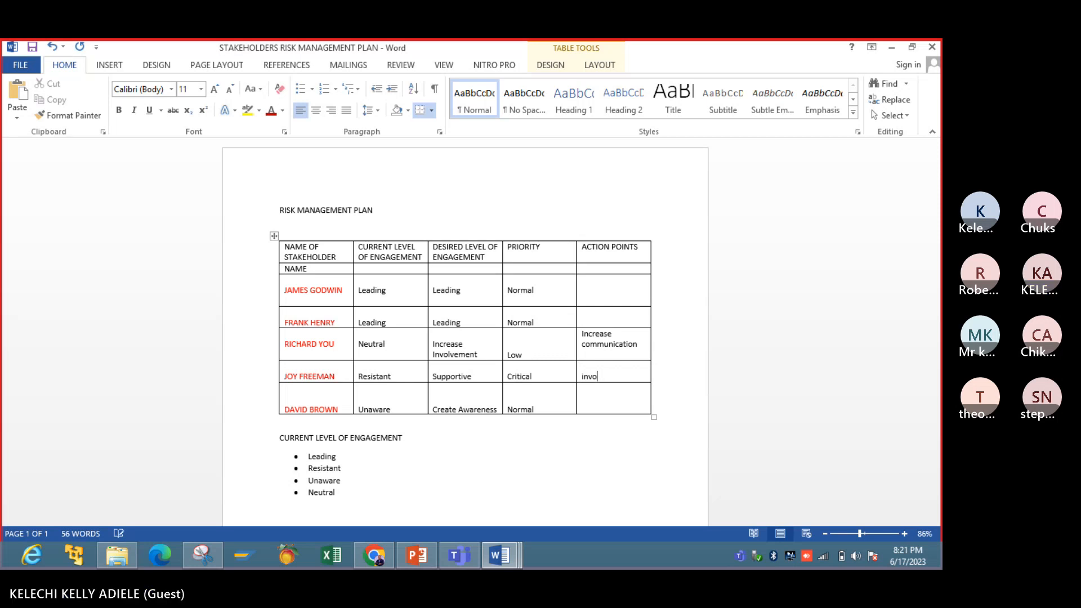
text(lve mo)
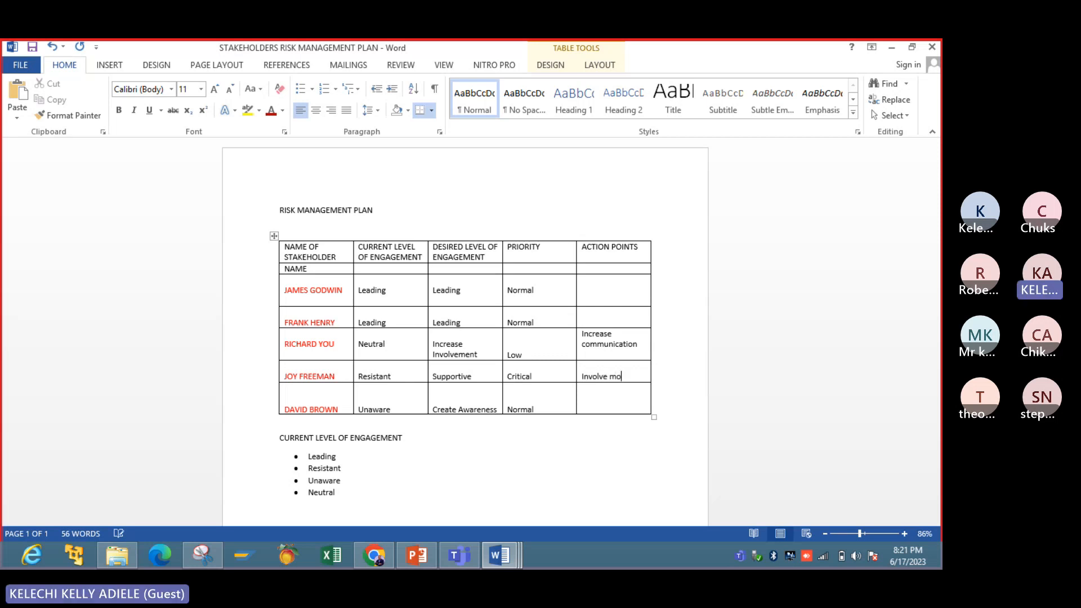
text(re on)
- Change the fourth stakeholder's action point to "Increase Involvement in project activities"
key(BackSpace)
key(BackSpace)
key(BackSpace)
key(BackSpace)
key(BackSpace)
key(BackSpace)
key(BackSpace)
key(BackSpace)
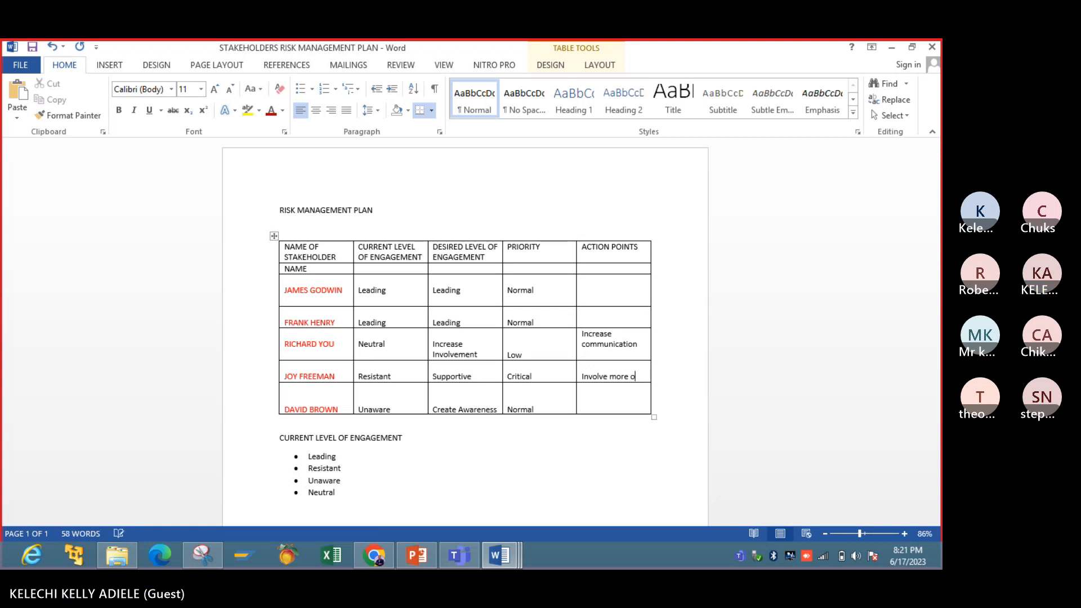
click(580, 375)
click(587, 373)
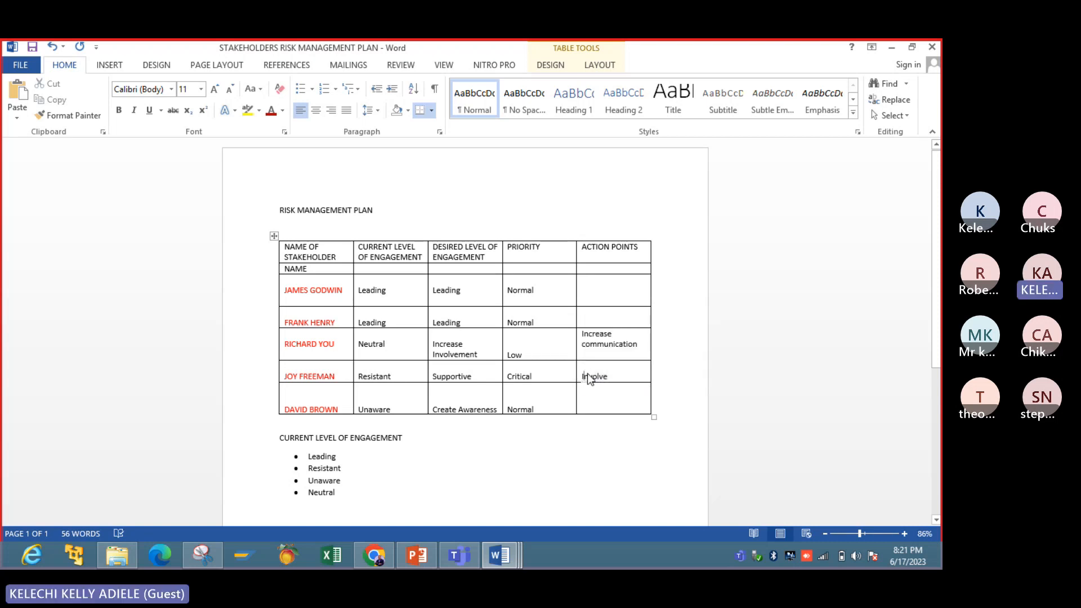
text(n)
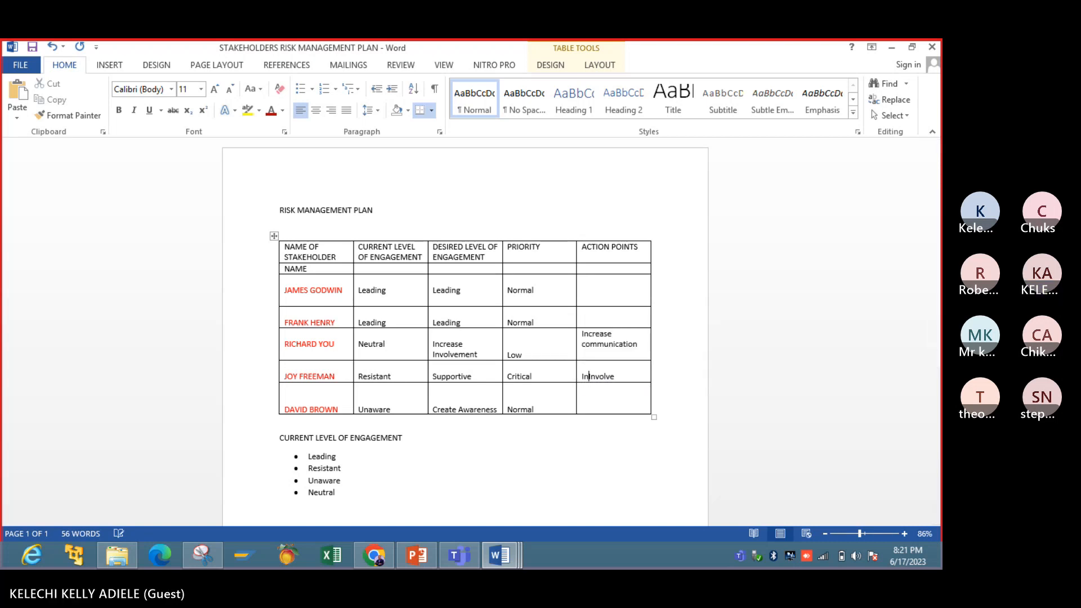
text(crease Involve)
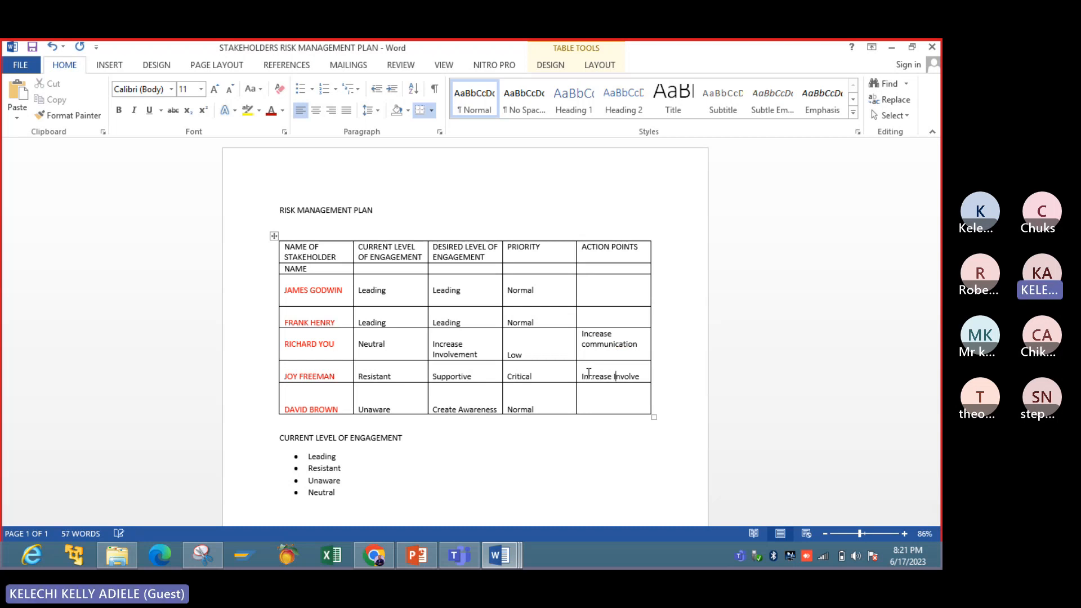
text(m)
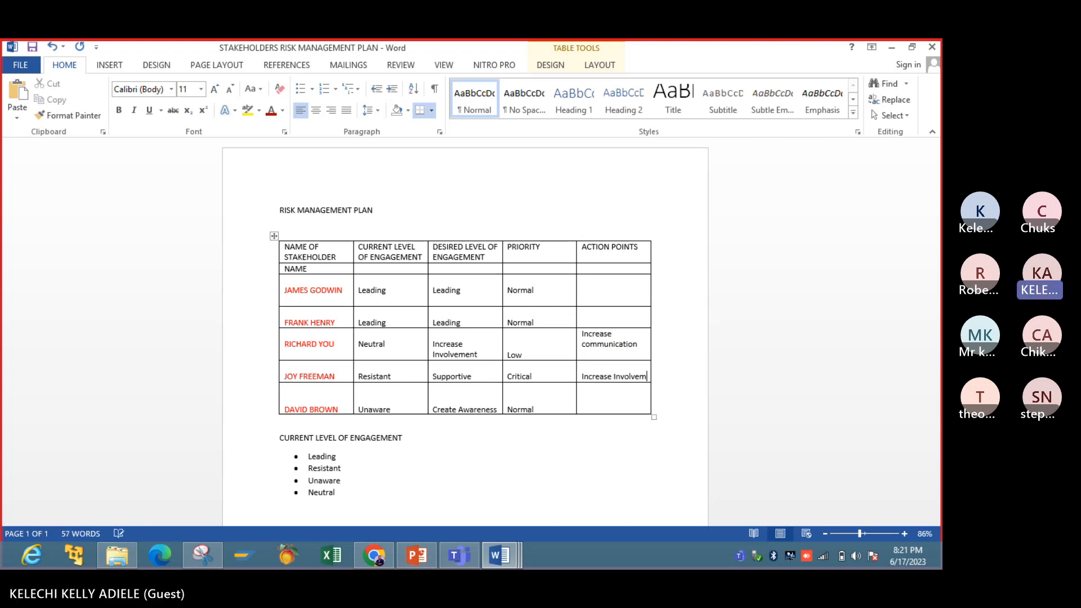
text(ent in pro)
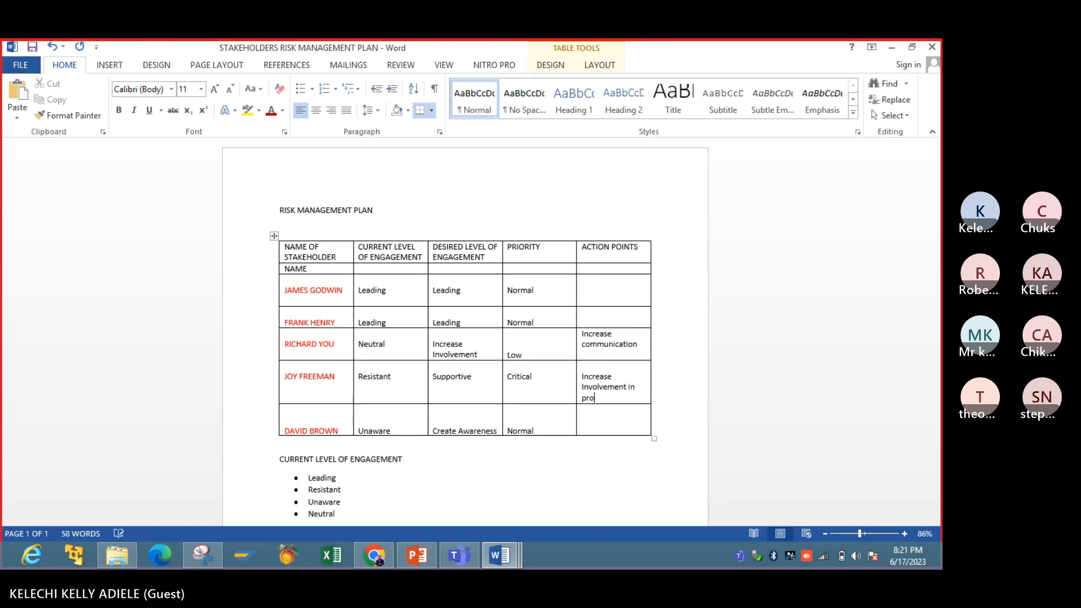
text(ject activities)
- Enter "Keep Informed" as the first stakeholder's action point and "Keep informed" as the second stakeholder's
click(601, 302)
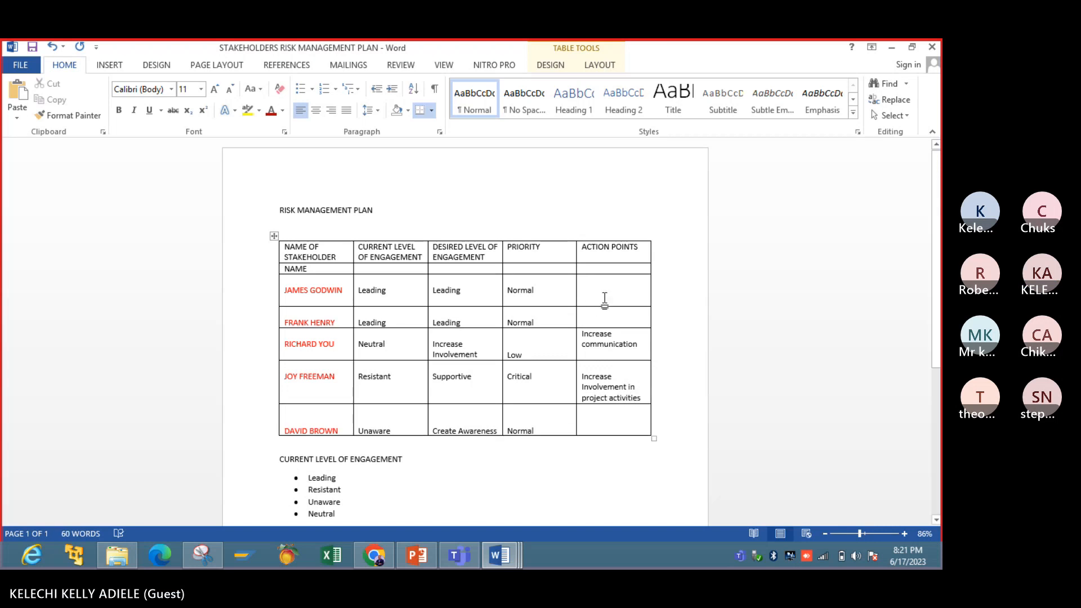
click(583, 300)
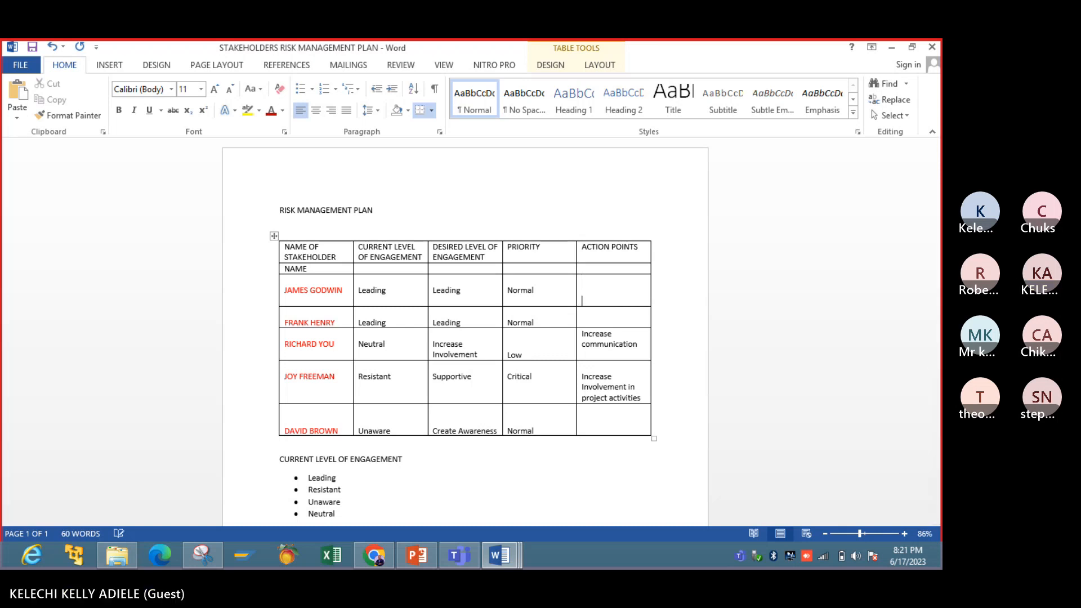
text(Keep Informed)
key(BackSpace)
key(BackSpace)
text(Keep informed)
- Enter "Support" on the last line of the fifth stakeholder's action point cell and save the document
click(609, 426)
key(Return)
key(Return)
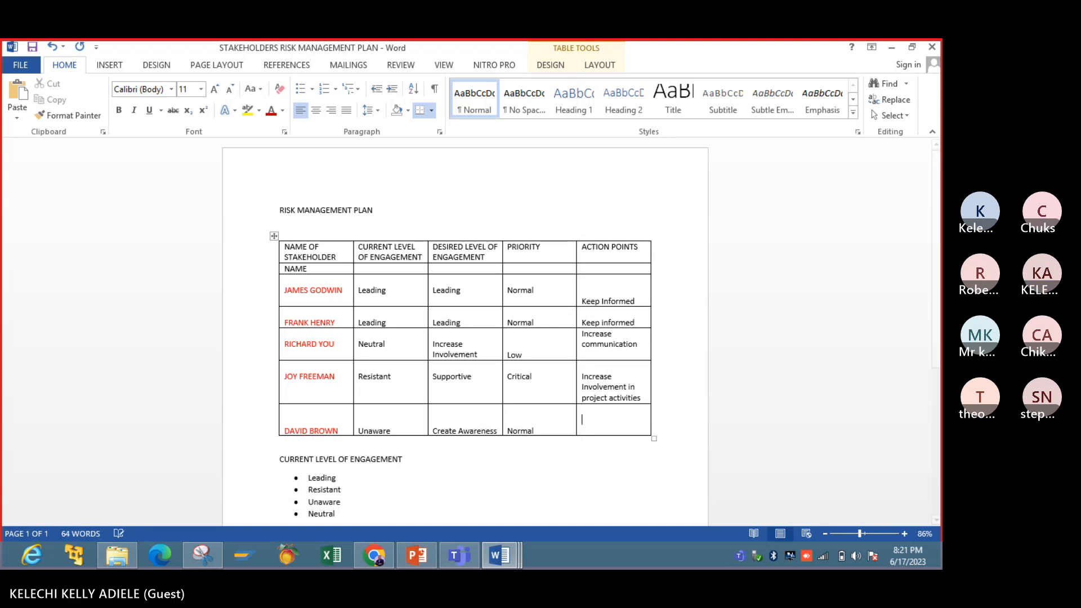
text(Support)
click(575, 513)
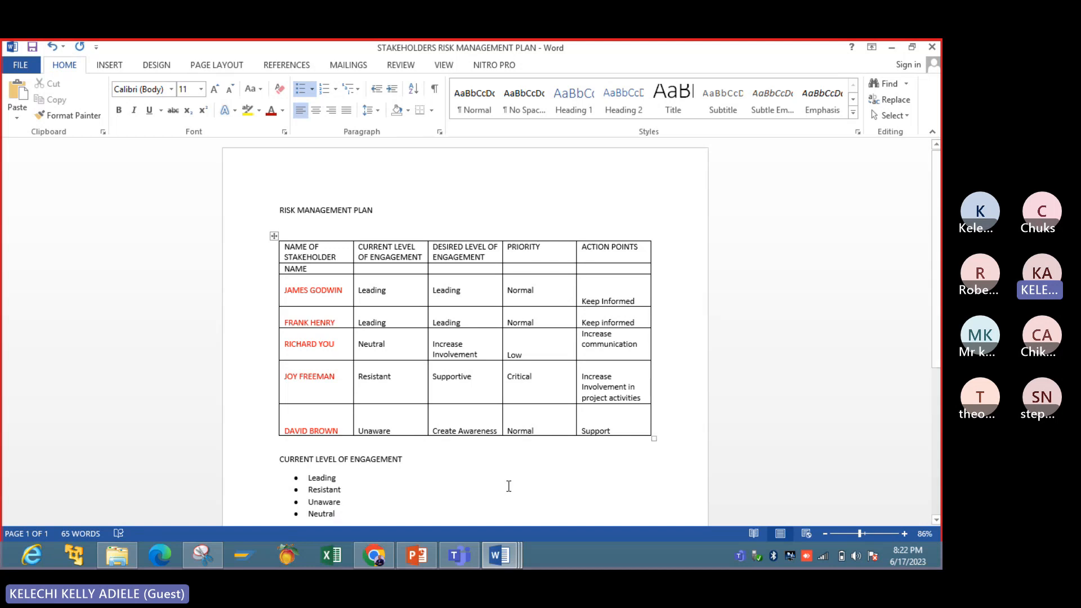
click(33, 49)
- Enlarge the whole stakeholder table slightly in width and height
click(652, 437)
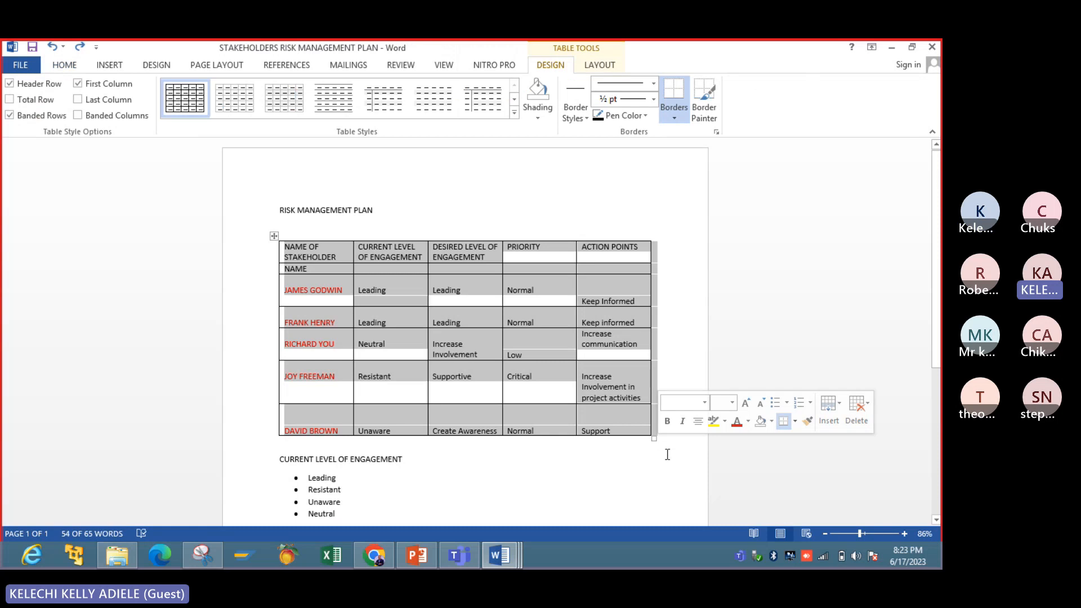
click(665, 452)
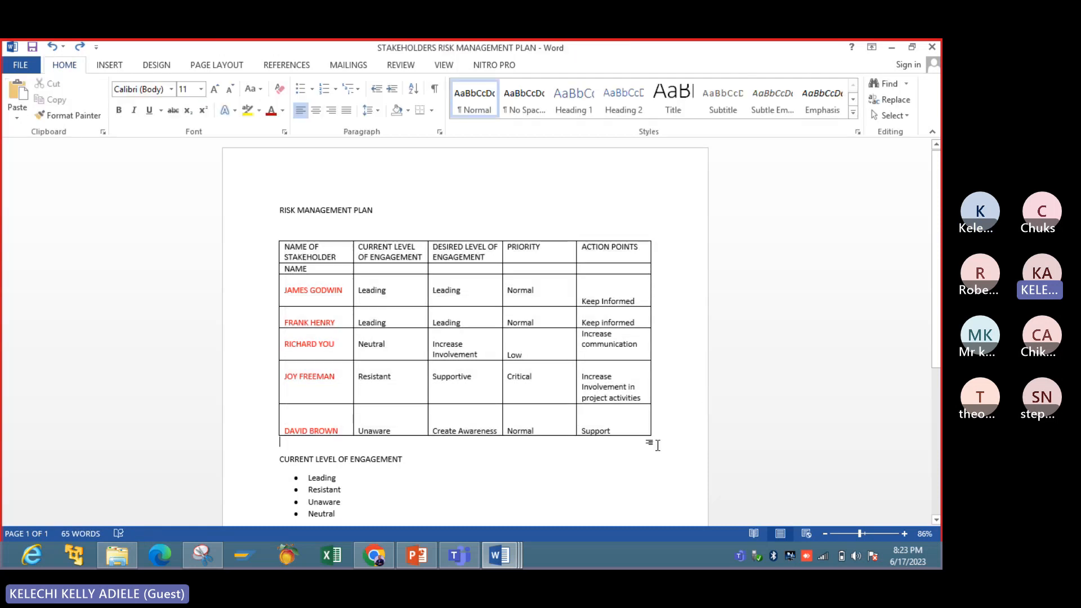
click(641, 419)
drag(654, 438, 664, 498)
- Delete the entire NAME row beneath the table's header row
scroll(938, 366, down, 1)
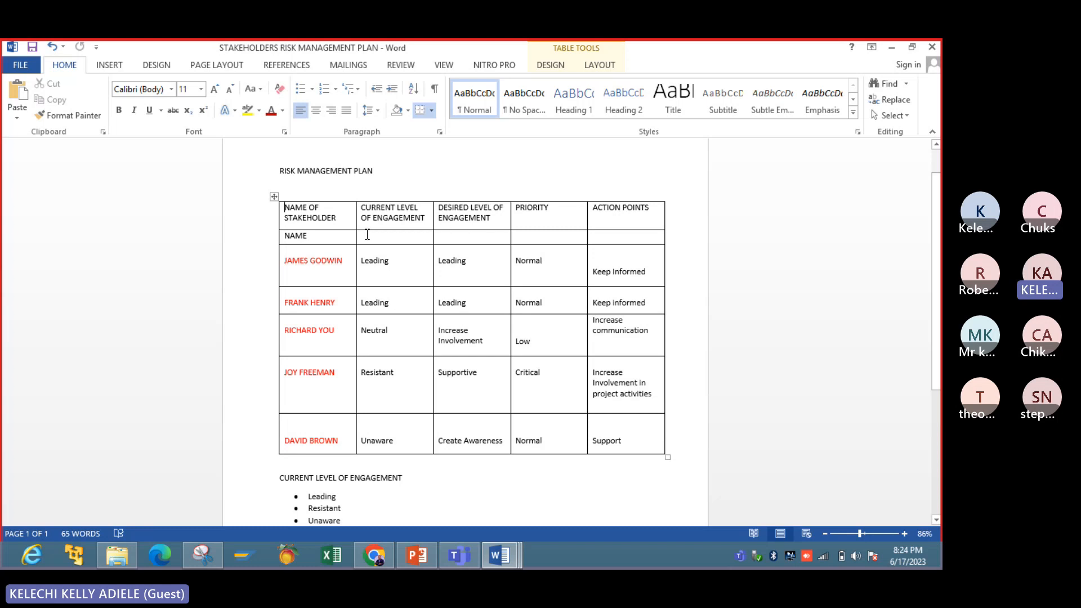
right_click(344, 236)
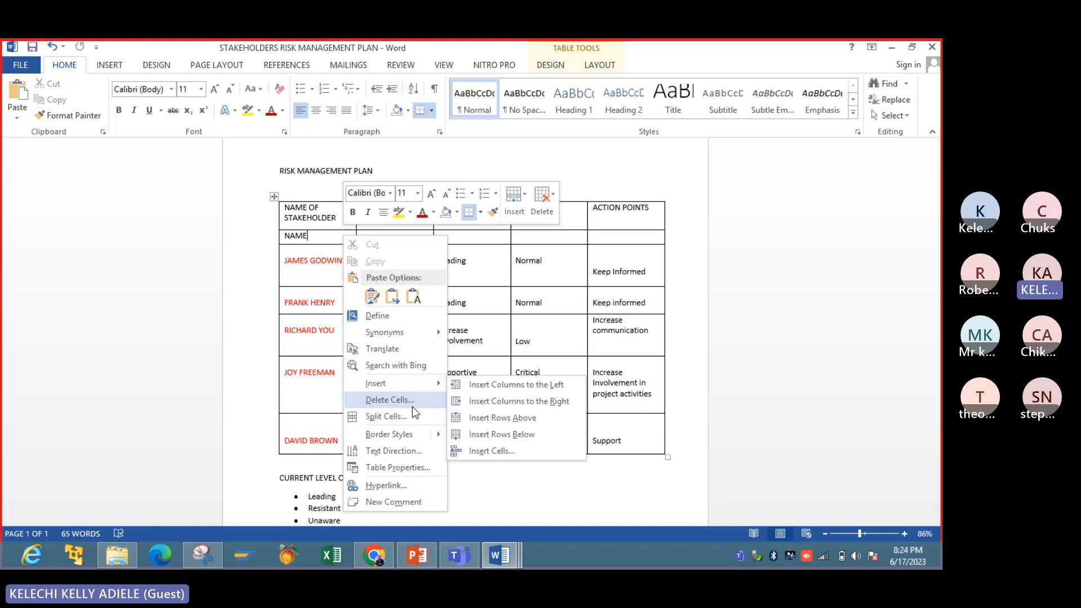
key(Escape)
click(447, 286)
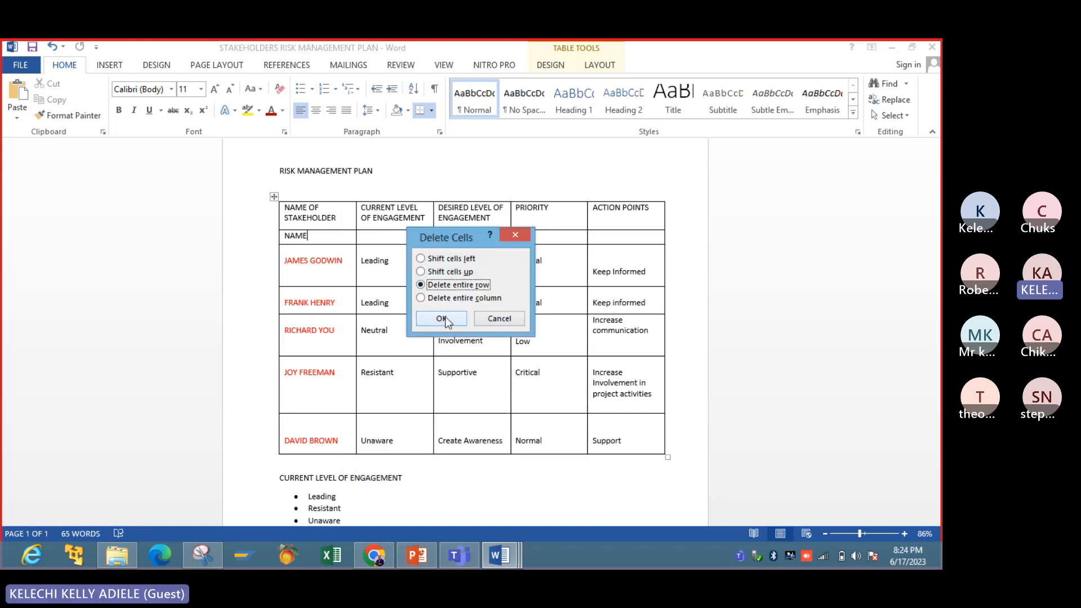
click(445, 317)
click(502, 472)
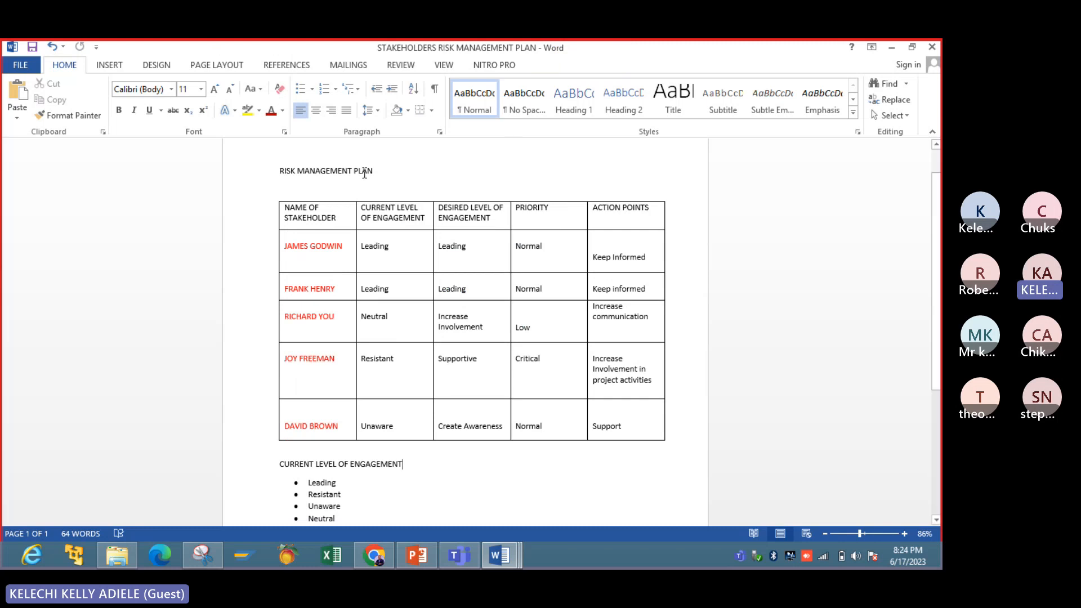
- Make the RISK MANAGEMENT PLAN heading bold with a larger font size, and save the document
drag(380, 171, 253, 169)
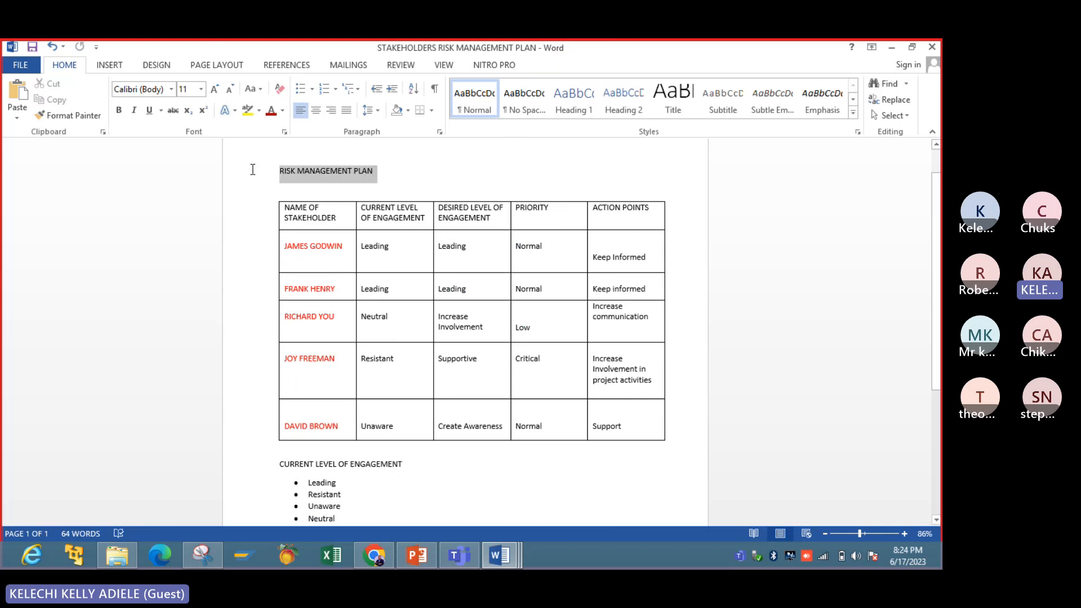
click(119, 110)
click(215, 90)
click(215, 90)
click(215, 90)
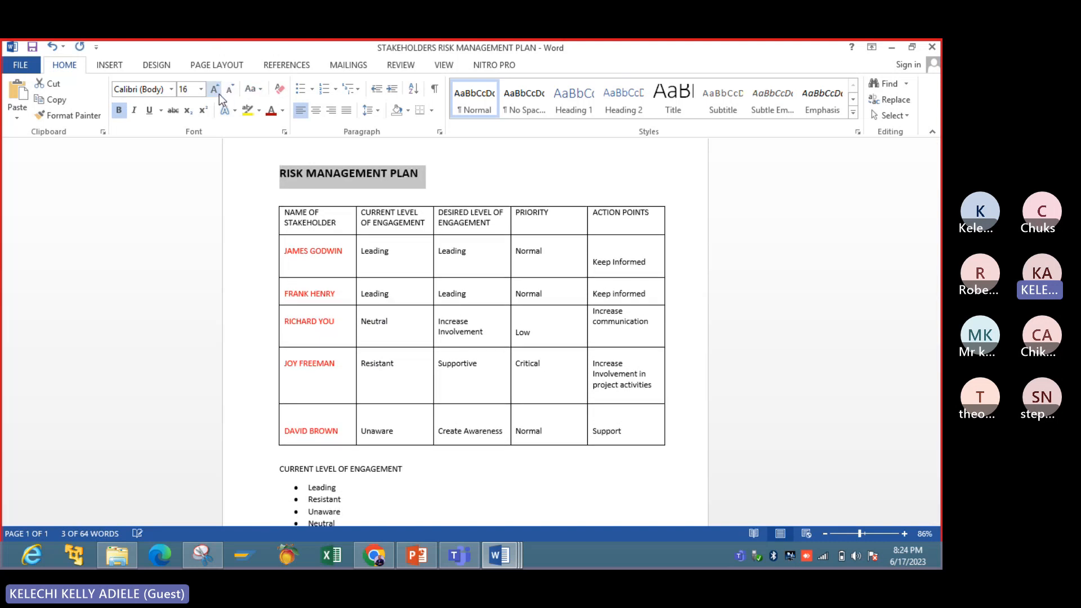
click(215, 89)
click(520, 501)
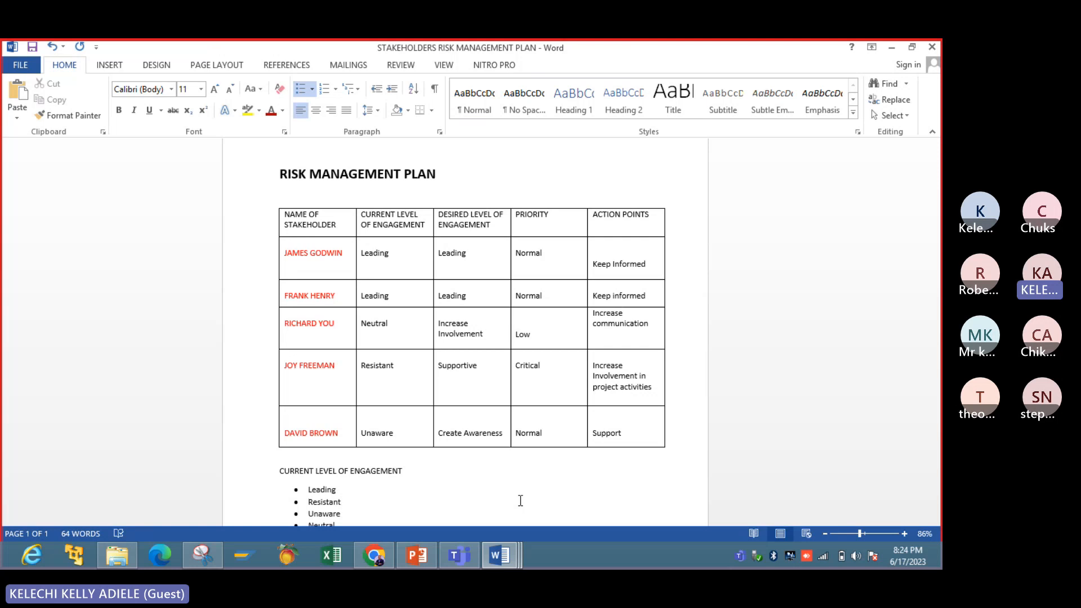
click(34, 46)
- Switch to PowerPoint, go to slide 128 about sharing conflict experiences, and bring up the slide show options
click(406, 562)
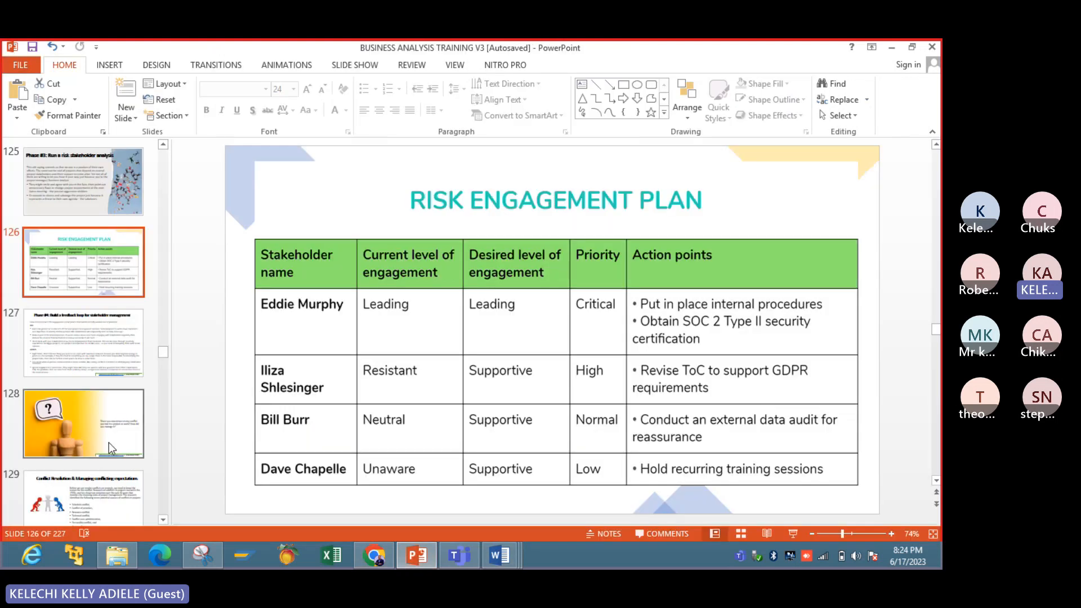
click(109, 442)
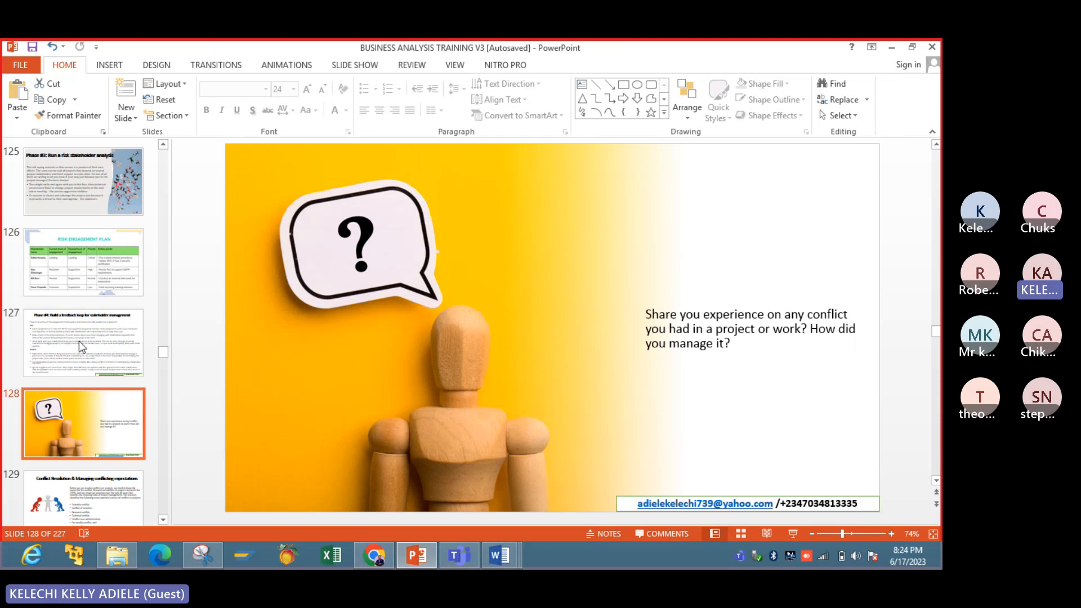
click(109, 65)
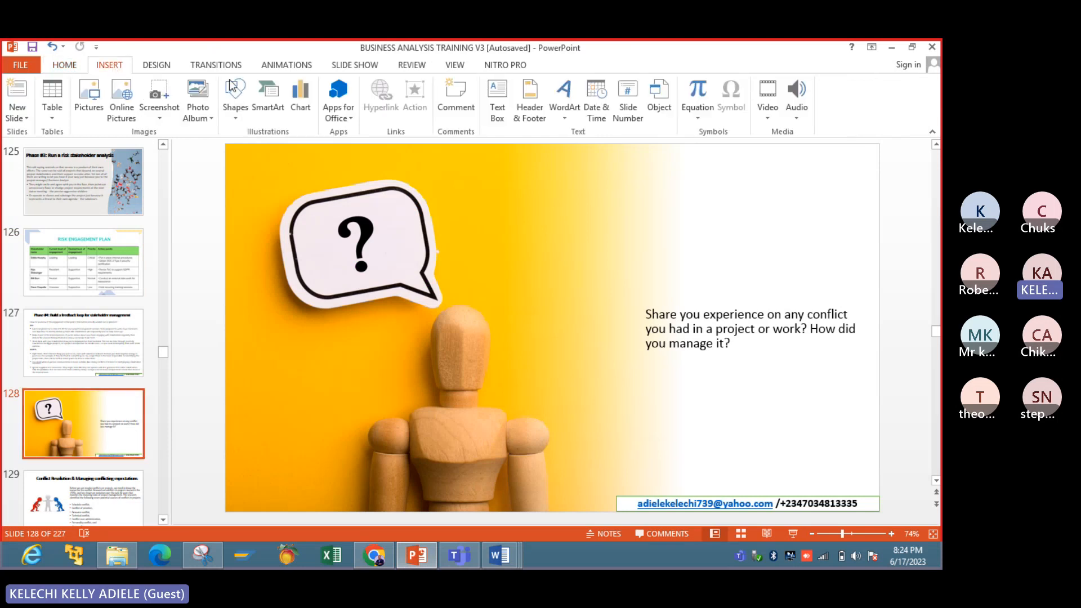
click(212, 65)
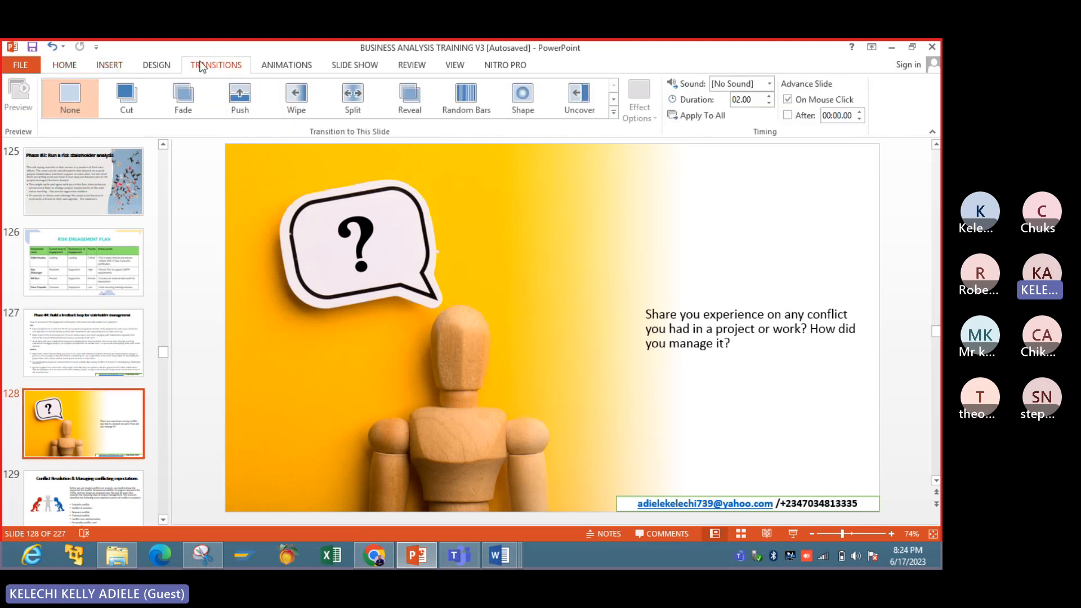
click(156, 65)
click(367, 66)
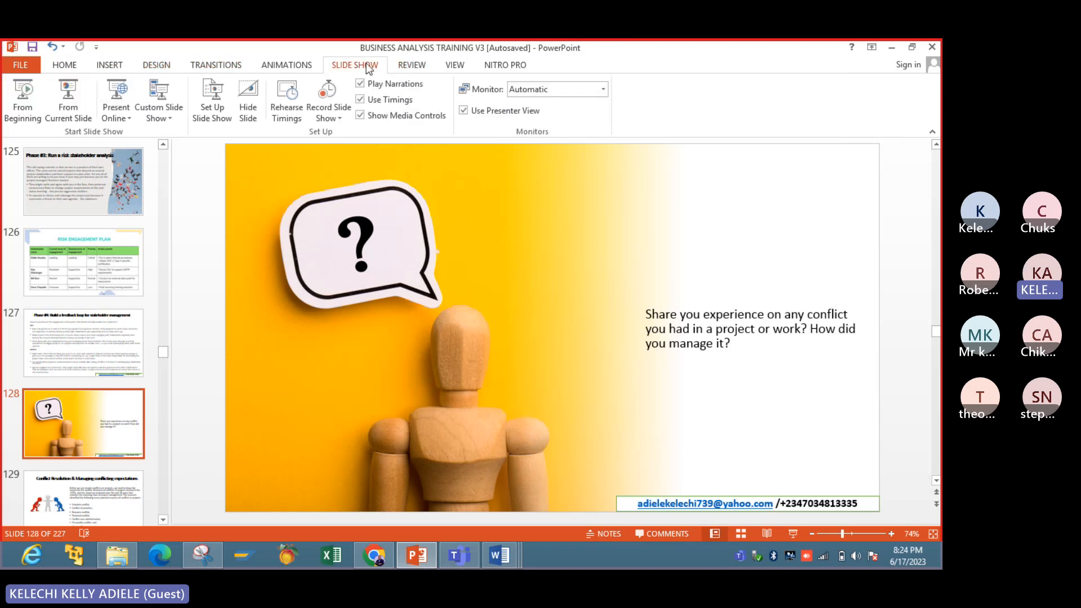